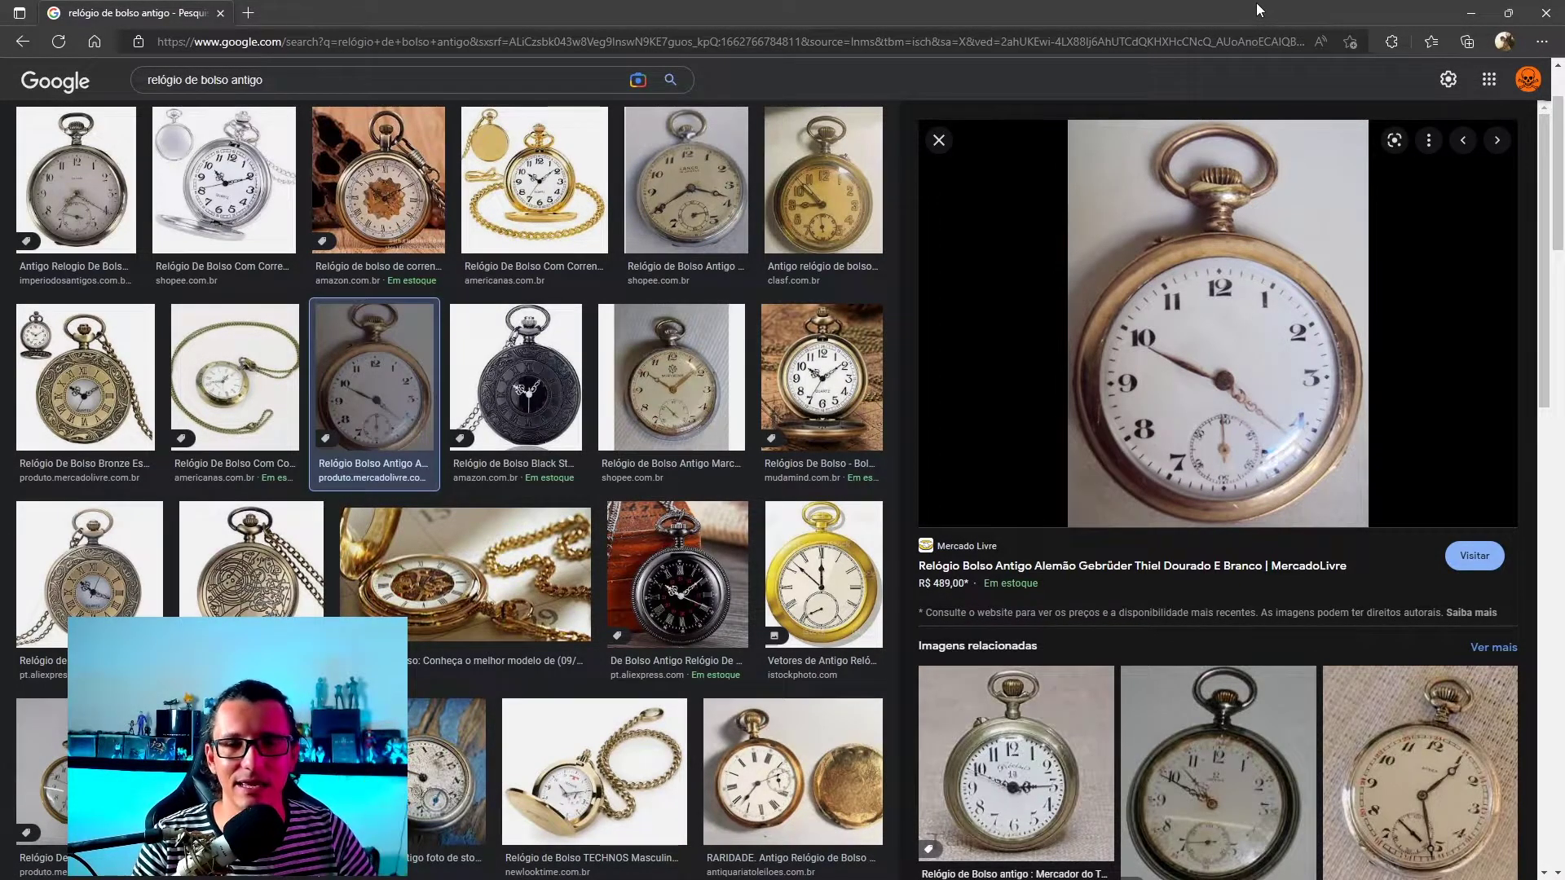
Leave the Google Images pocket watch references and return to the Blender watch model
key(alt+Tab)
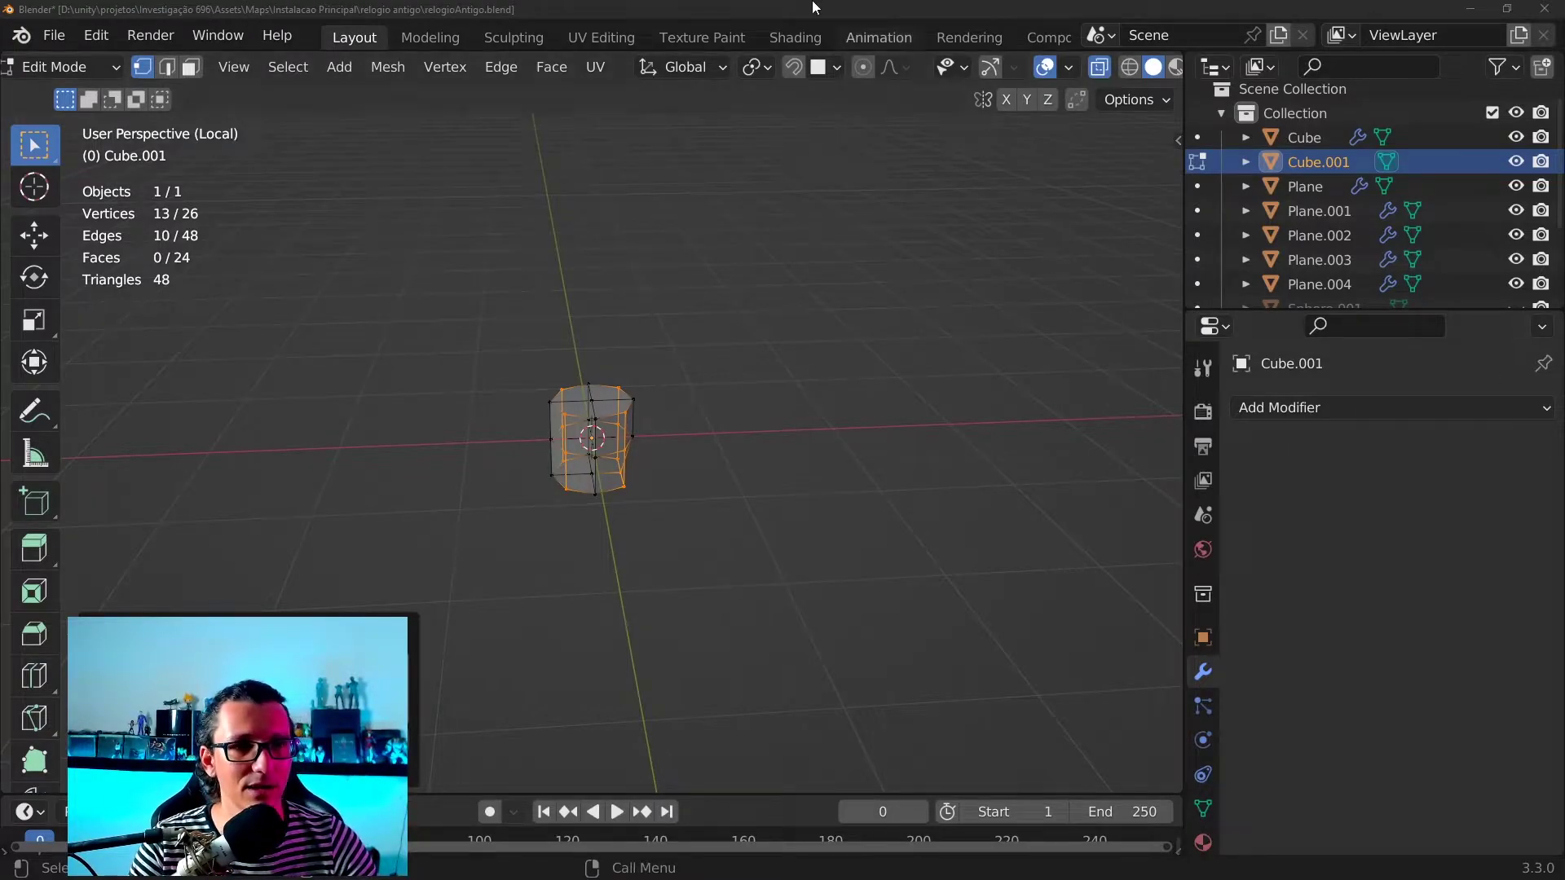
Orbit around the isolated crown cylinder, then bring the rest of the watch back into view
middle_drag(751, 321, 839, 388)
scroll(828, 577, up, 6)
mouse_move(828, 576)
middle_down()
mouse_move(776, 324)
mouse_move(811, 237)
mouse_move(839, 315)
mouse_move(824, 325)
middle_up()
scroll(777, 324, down, 2)
scroll(803, 301, down, 3)
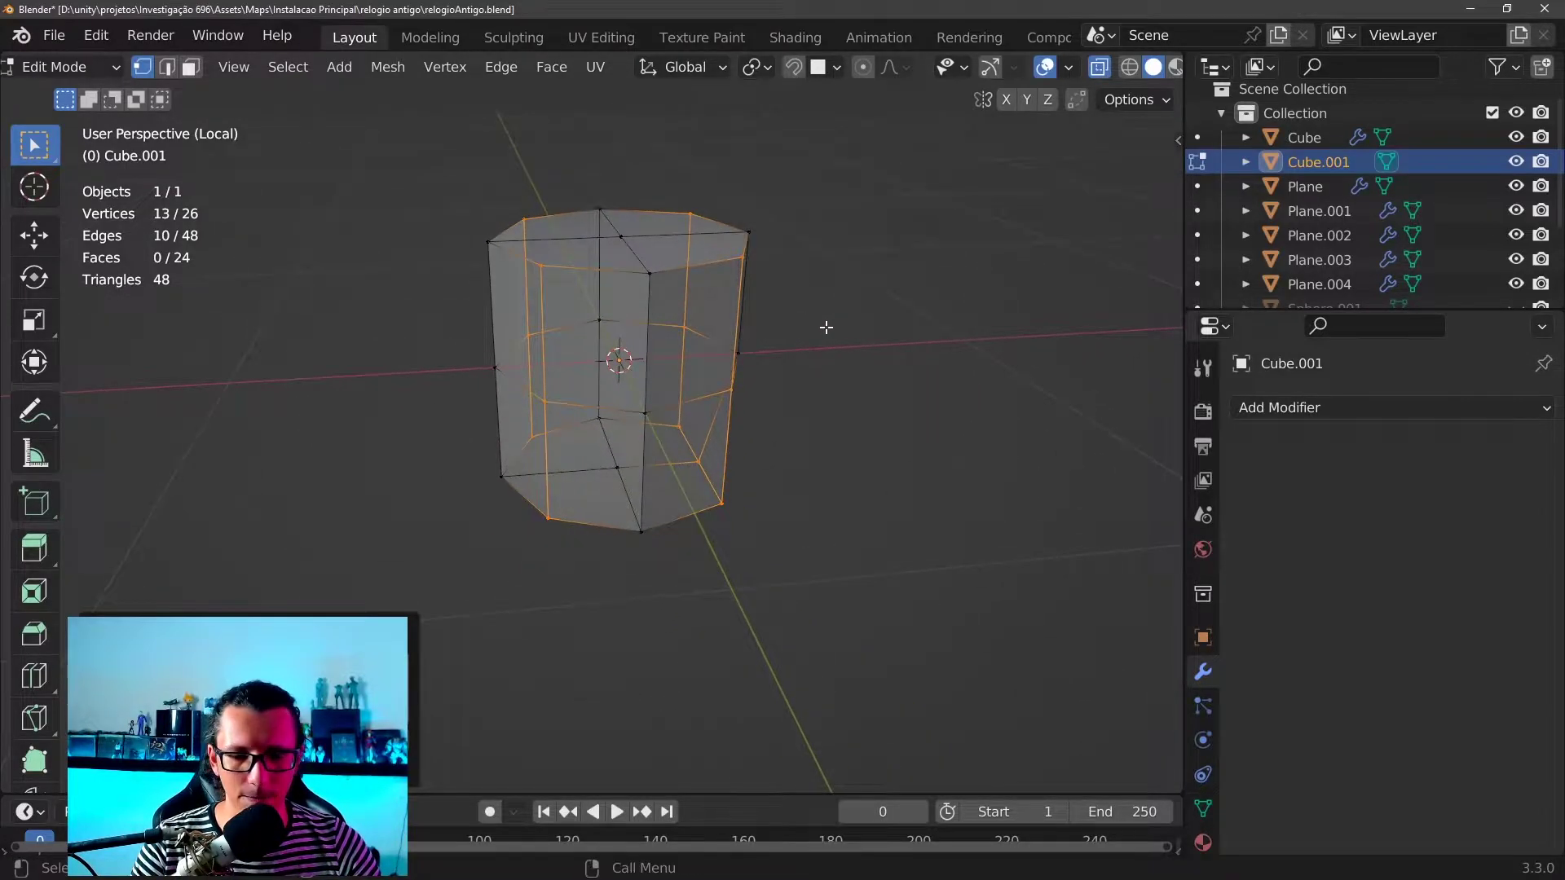
key(KP_Divide)
scroll(824, 325, down, 3)
scroll(783, 405, up, 2)
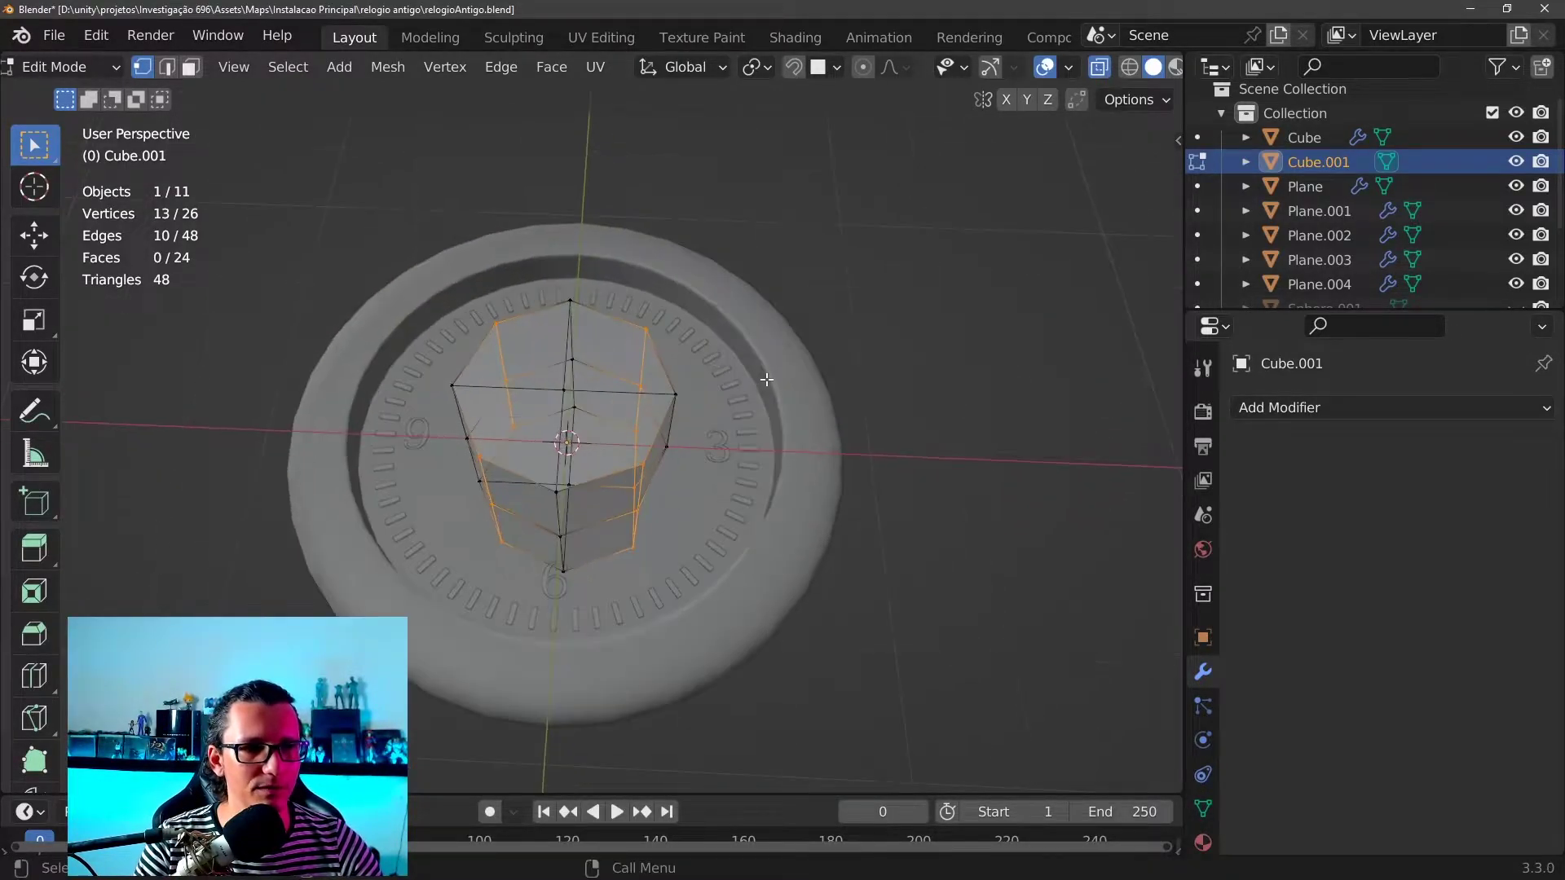
middle_drag(769, 374, 825, 344)
scroll(790, 342, up, 2)
Shrink the whole crown piece in Object Mode and zoom in to inspect it
key(Tab)
scroll(820, 311, up, 2)
key(s)
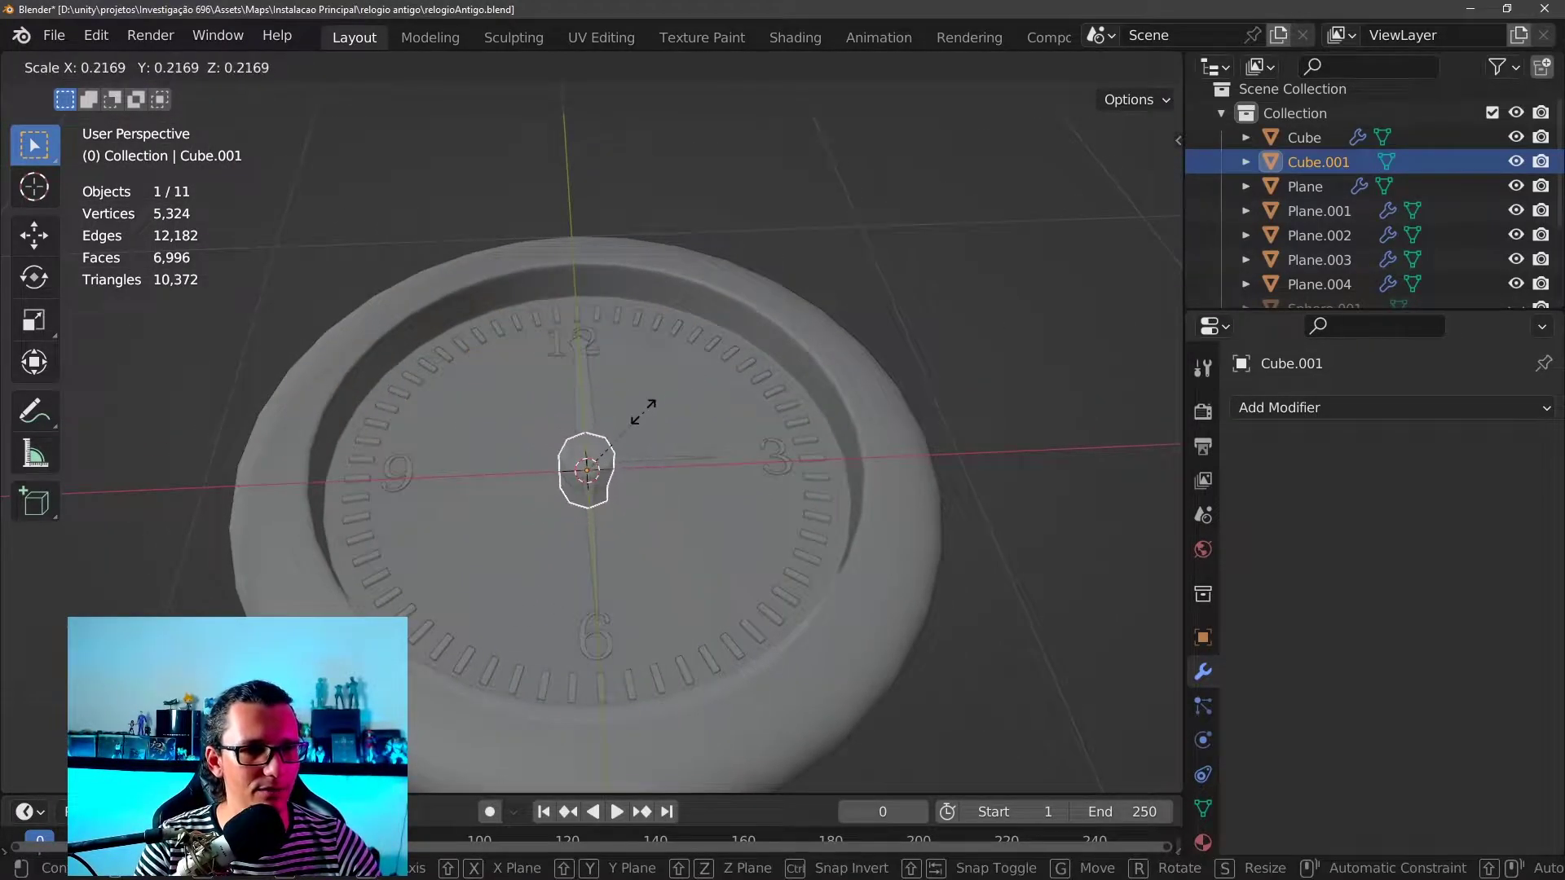
click(643, 412)
middle_drag(639, 415, 580, 371)
scroll(587, 399, up, 3)
scroll(590, 403, up, 2)
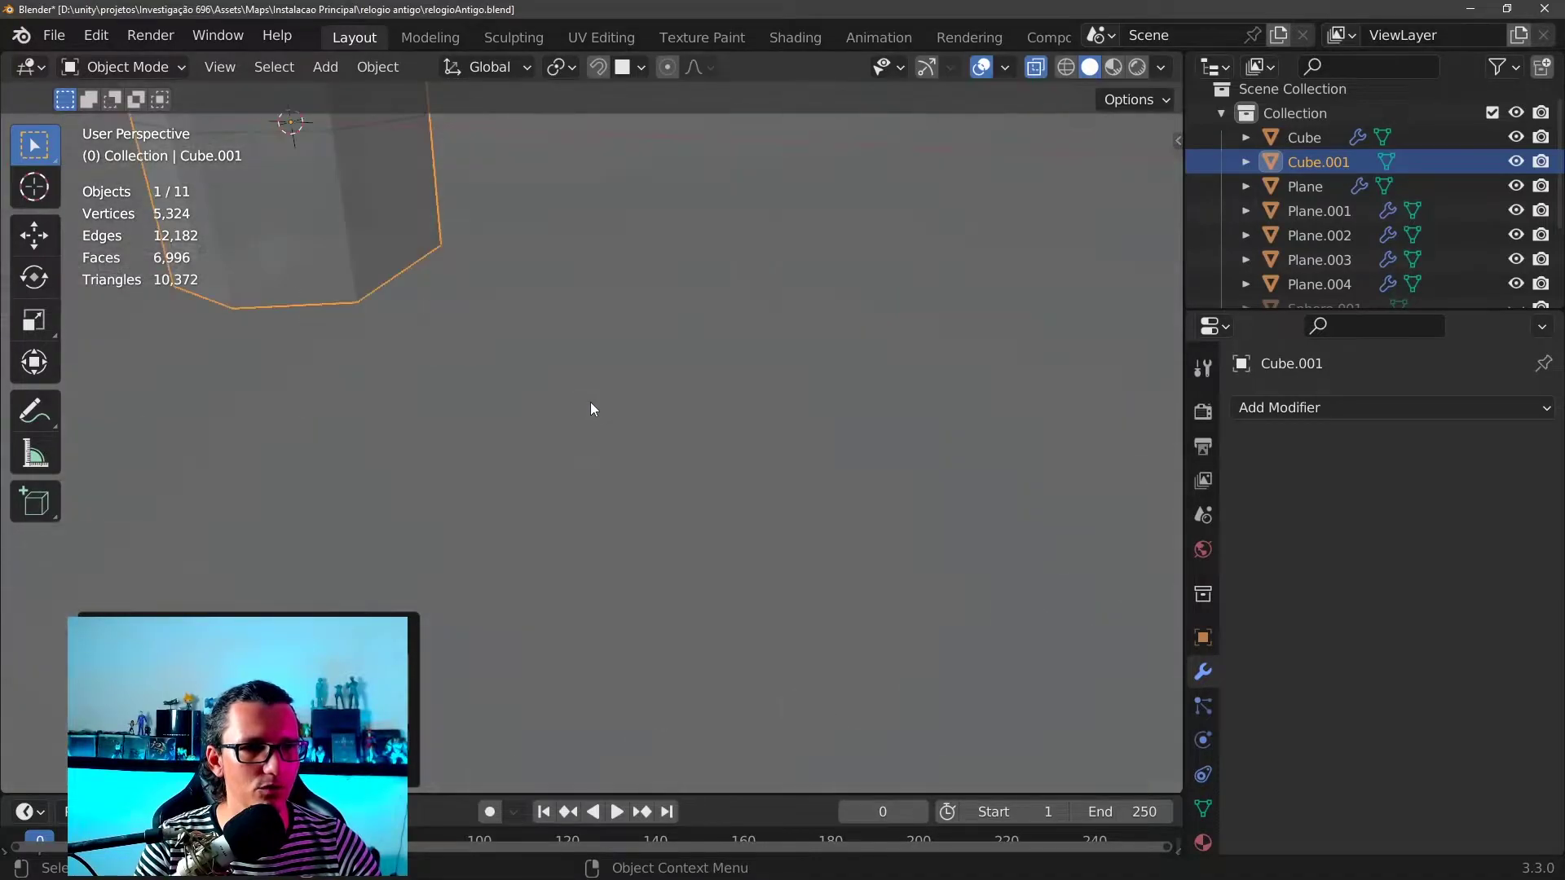
scroll(593, 408, down, 5)
scroll(657, 465, up, 2)
scroll(650, 444, down, 2)
scroll(622, 419, down, 2)
View the crown piece alone in local view from the side, then restore the full watch
mouse_move(706, 465)
middle_down()
mouse_move(573, 388)
mouse_move(499, 395)
mouse_move(573, 447)
middle_up()
scroll(573, 448, up, 2)
scroll(584, 454, up, 2)
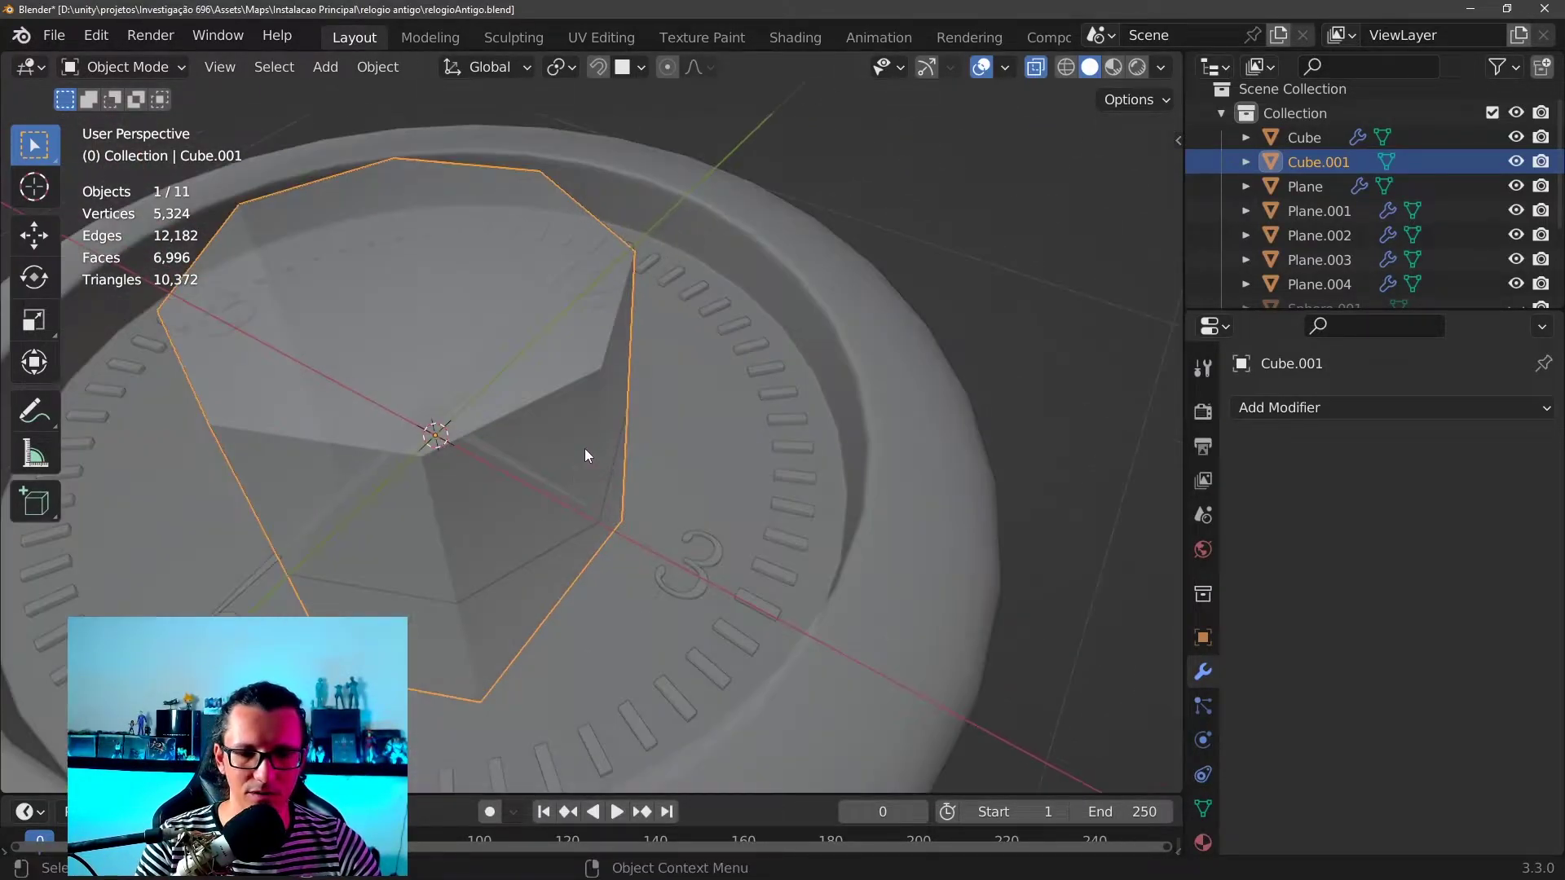
key(KP_Divide)
mouse_move(717, 560)
middle_down()
mouse_move(623, 383)
mouse_move(702, 289)
mouse_move(829, 274)
mouse_move(882, 349)
mouse_move(795, 458)
mouse_move(687, 518)
middle_up()
scroll(795, 458, down, 2)
key(KP_Divide)
In Edit Mode, undo back to the crown's base box shape and adjust the vertex selection
key(Tab)
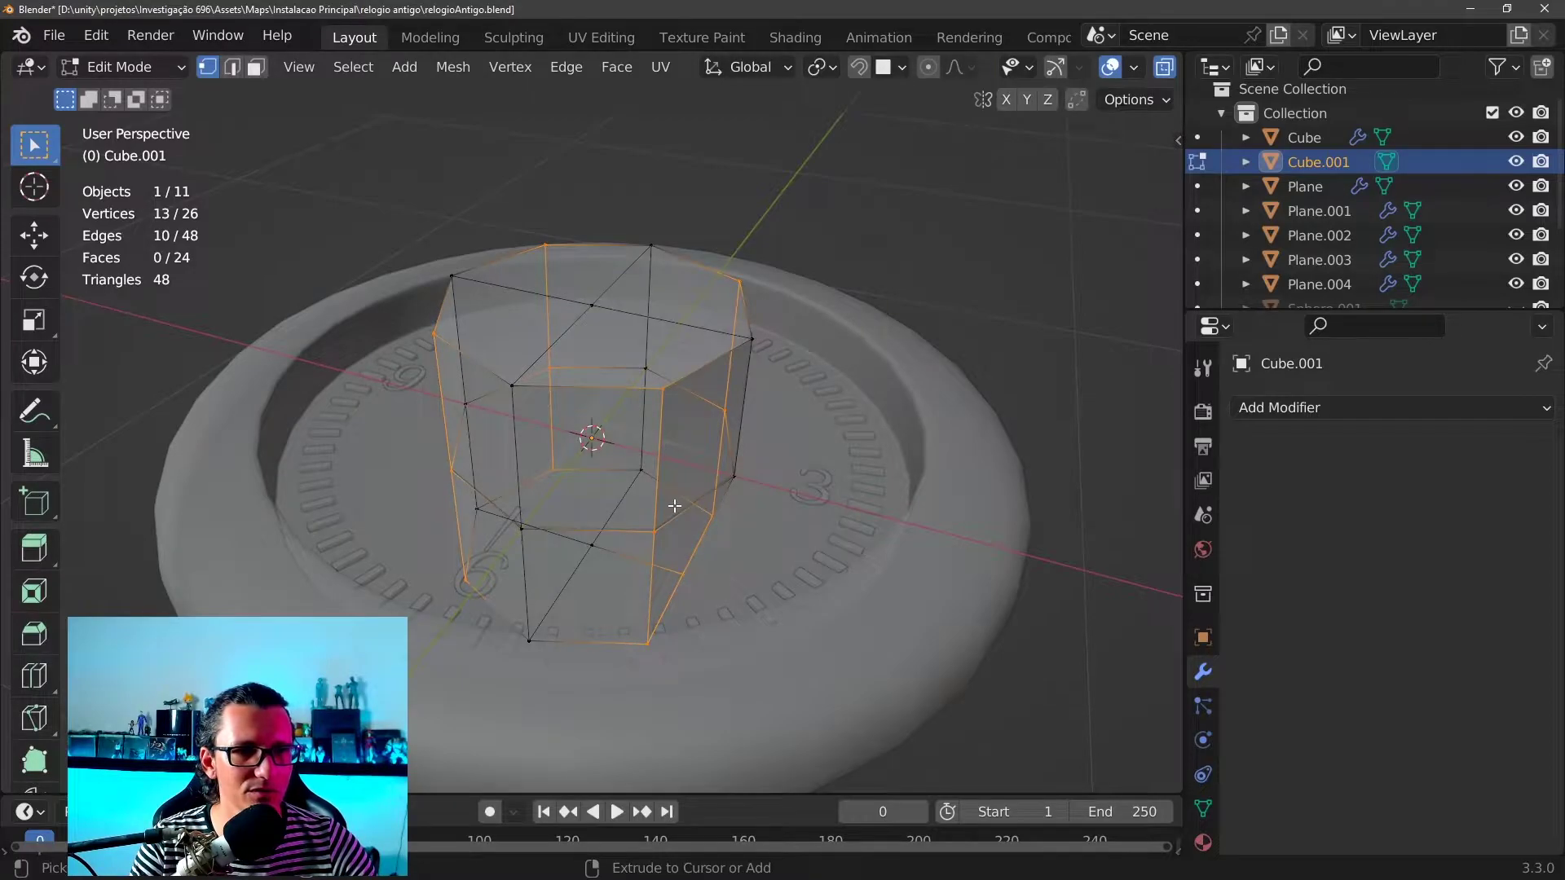
key(ctrl+z)
mouse_move(674, 506)
middle_down()
mouse_move(576, 506)
mouse_move(524, 437)
mouse_move(649, 512)
mouse_move(712, 517)
middle_up()
scroll(650, 511, up, 2)
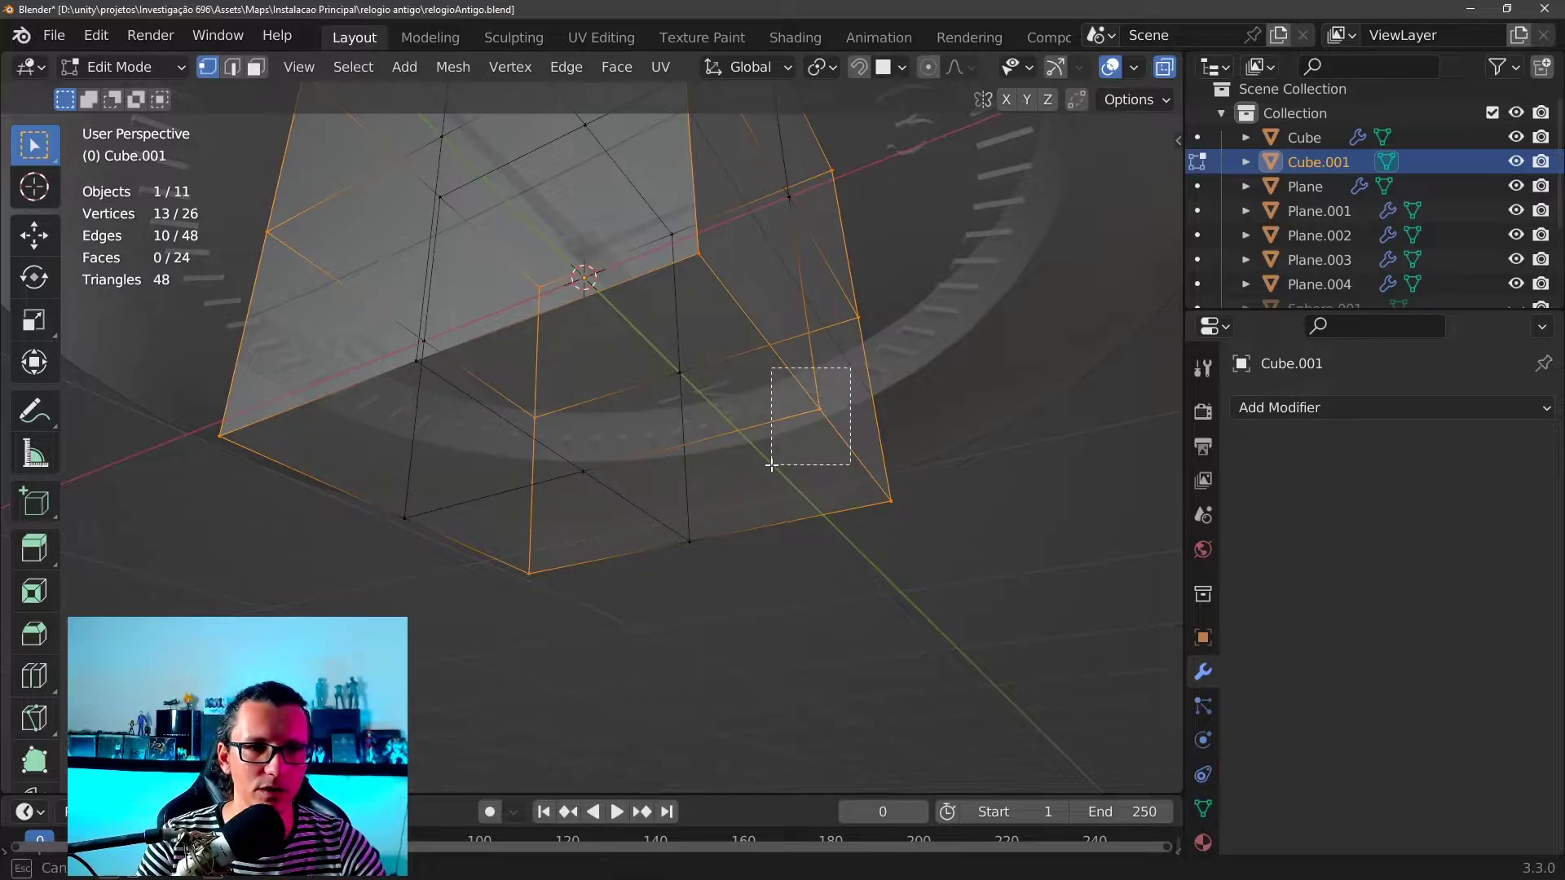
ctrl+drag(771, 465, 773, 466)
mouse_move(818, 541)
middle_down()
mouse_move(807, 605)
mouse_move(758, 647)
mouse_move(772, 698)
mouse_move(703, 551)
middle_up()
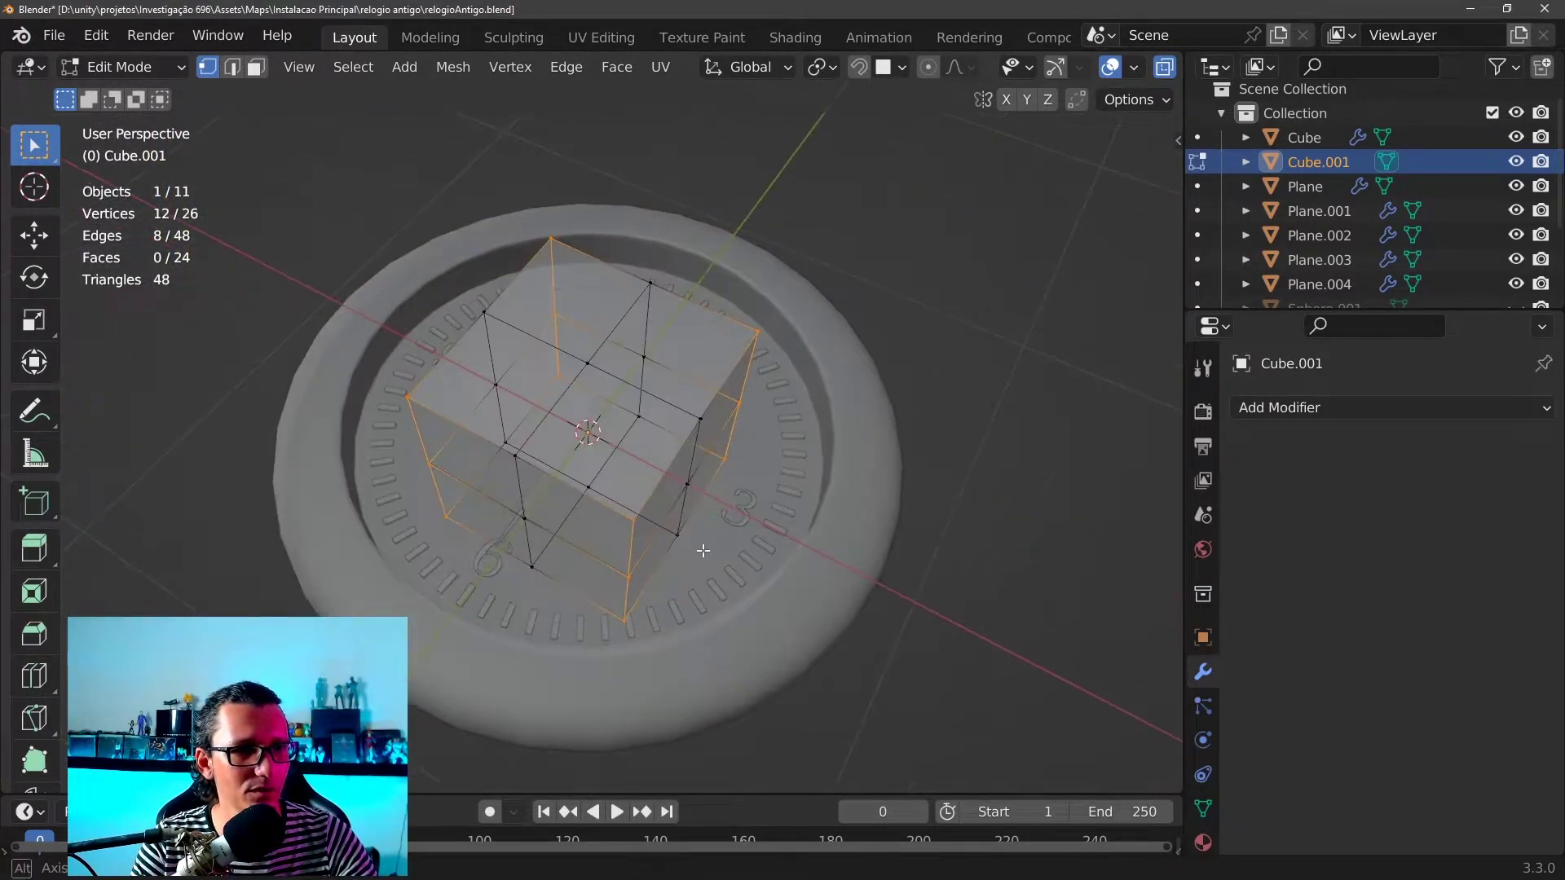
scroll(704, 551, up, 3)
scroll(704, 551, down, 3)
Narrow the selected box vertices by scaling them to 0.7, then shrink the whole crown
key(s)
key(x)
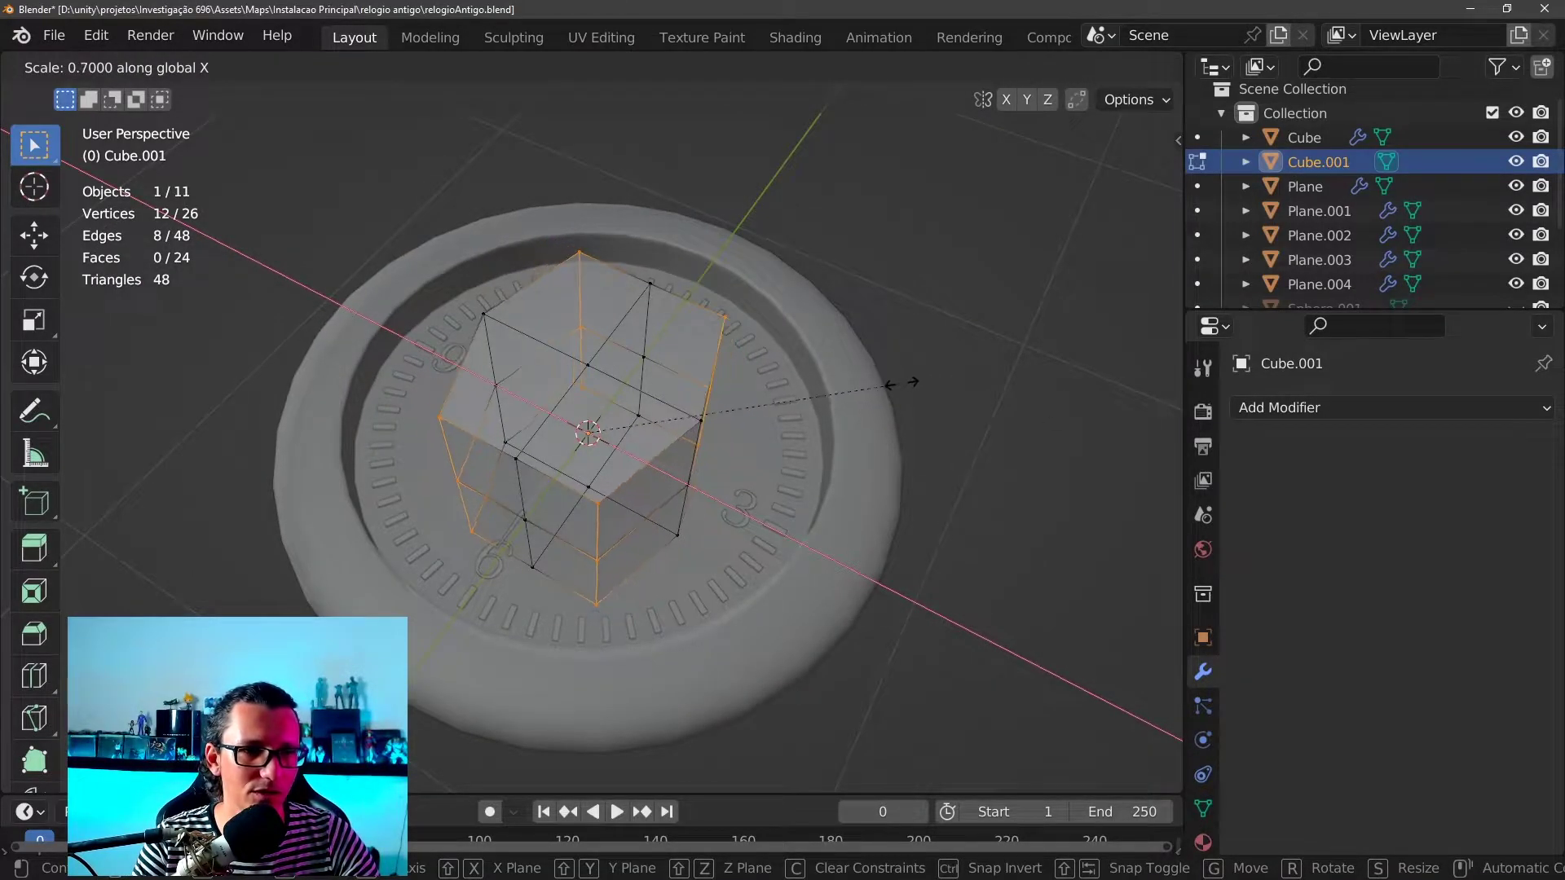
key(y)
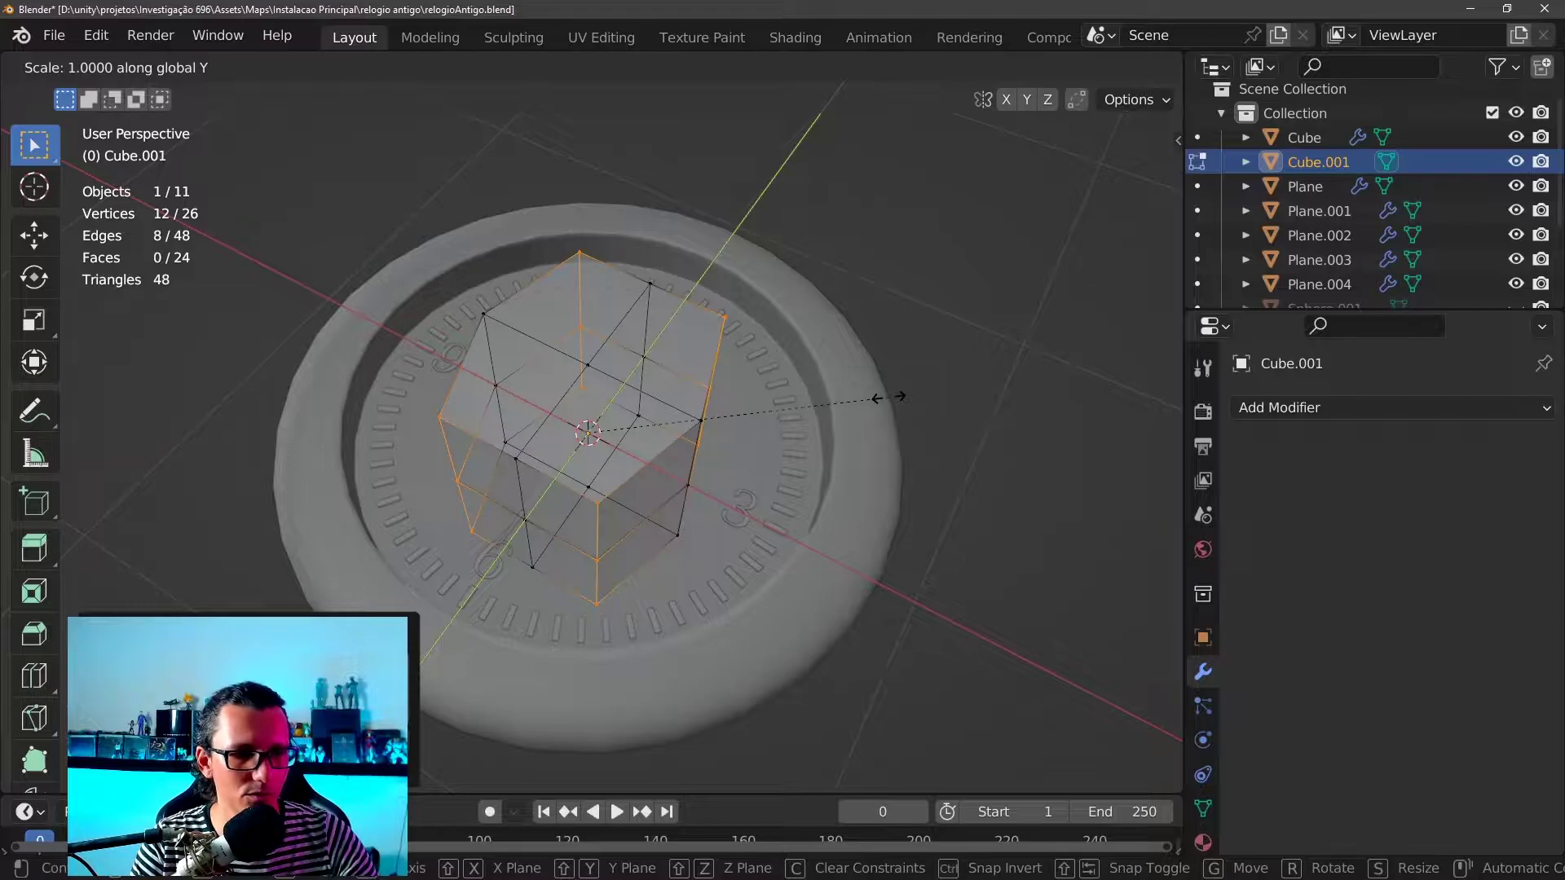
click(796, 410)
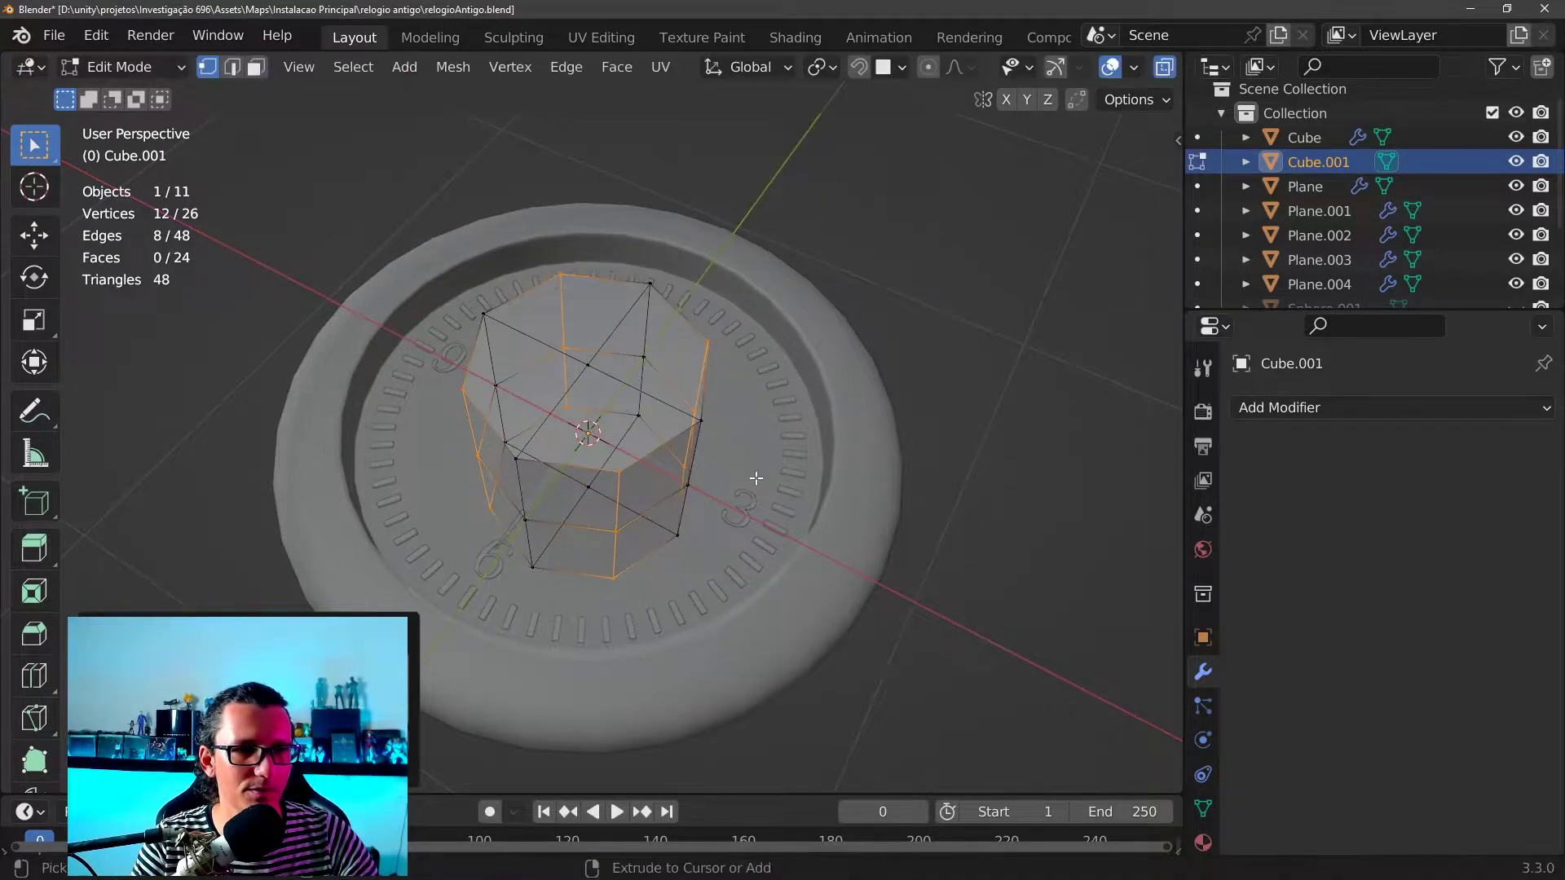
mouse_move(766, 476)
middle_down()
mouse_move(803, 468)
mouse_move(803, 566)
mouse_move(775, 389)
middle_up()
key(Tab)
scroll(733, 577, up, 2)
key(s)
click(769, 436)
scroll(766, 489, down, 4)
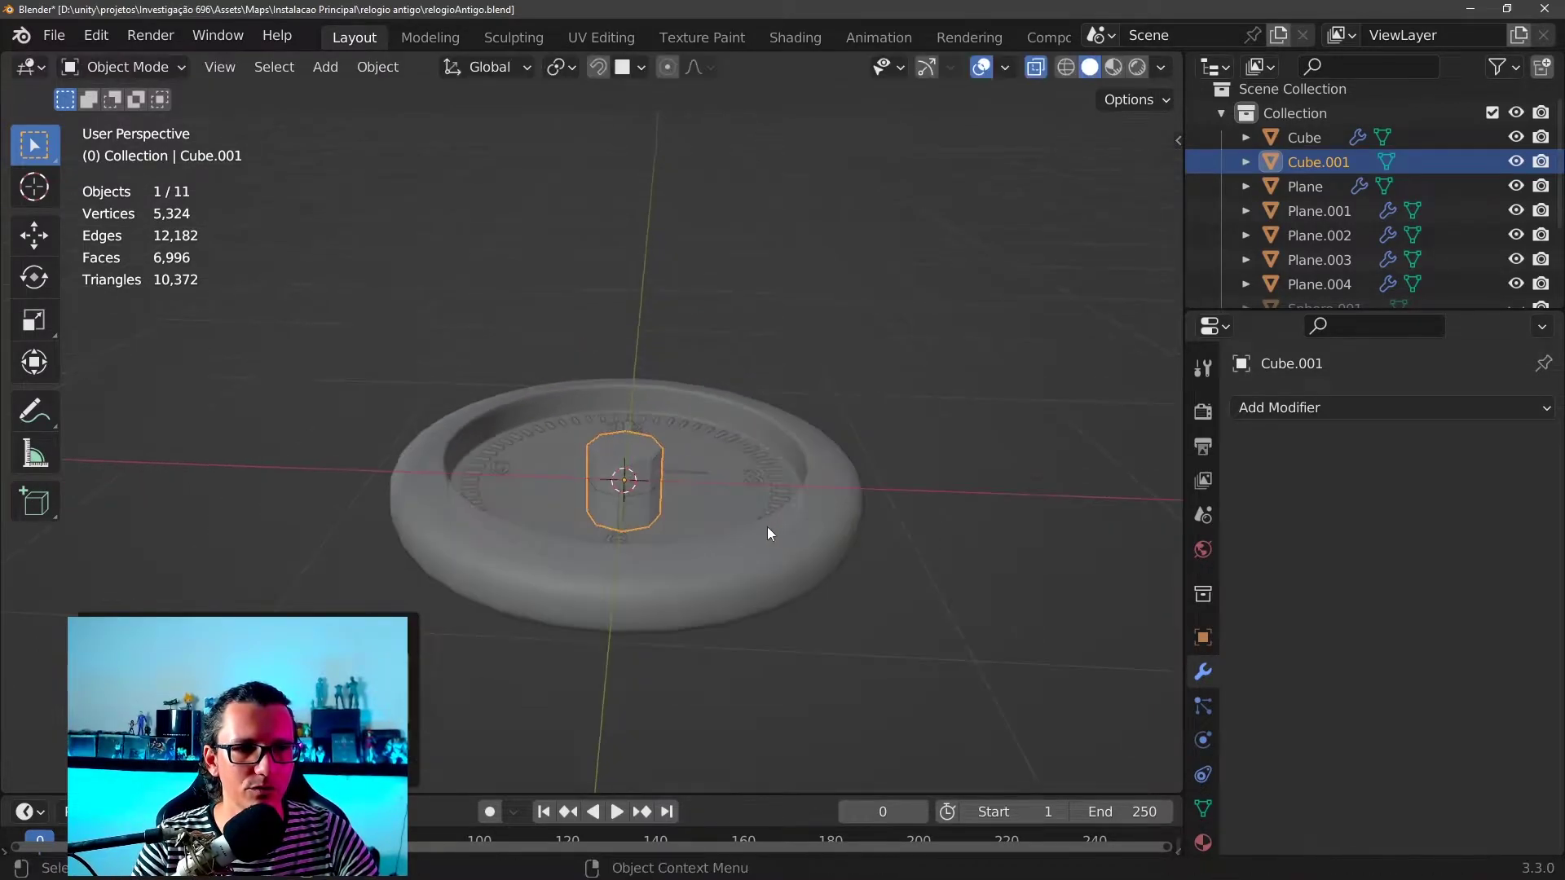
mouse_move(766, 526)
middle_down()
mouse_move(500, 505)
mouse_move(402, 458)
mouse_move(574, 446)
mouse_move(717, 400)
mouse_move(809, 409)
middle_up()
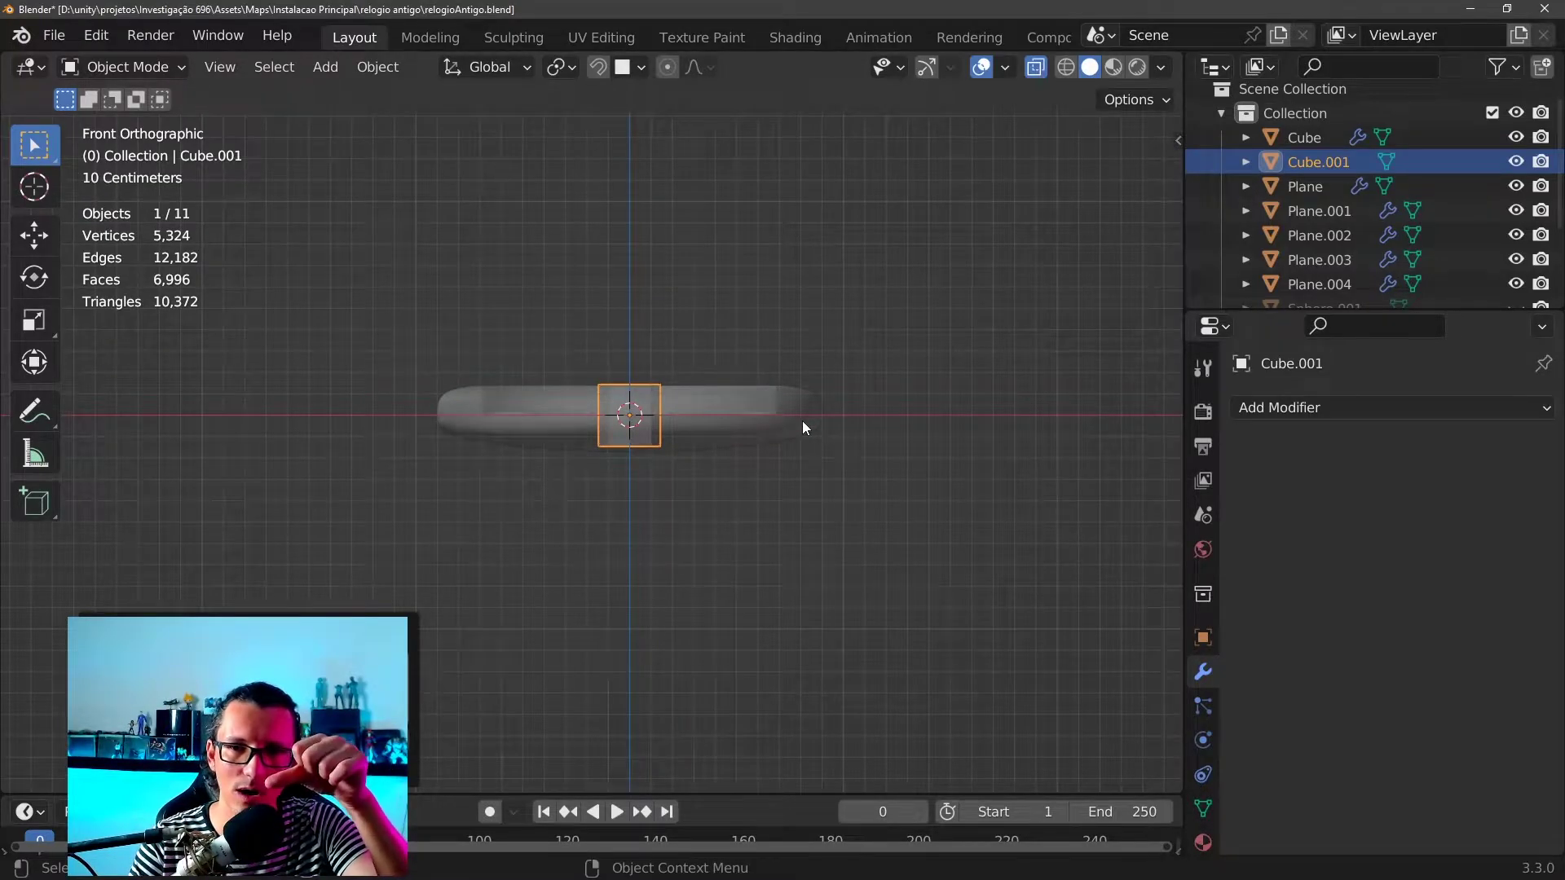
mouse_move(687, 448)
middle_down()
mouse_move(477, 432)
mouse_move(474, 445)
mouse_move(665, 446)
mouse_move(688, 408)
middle_up()
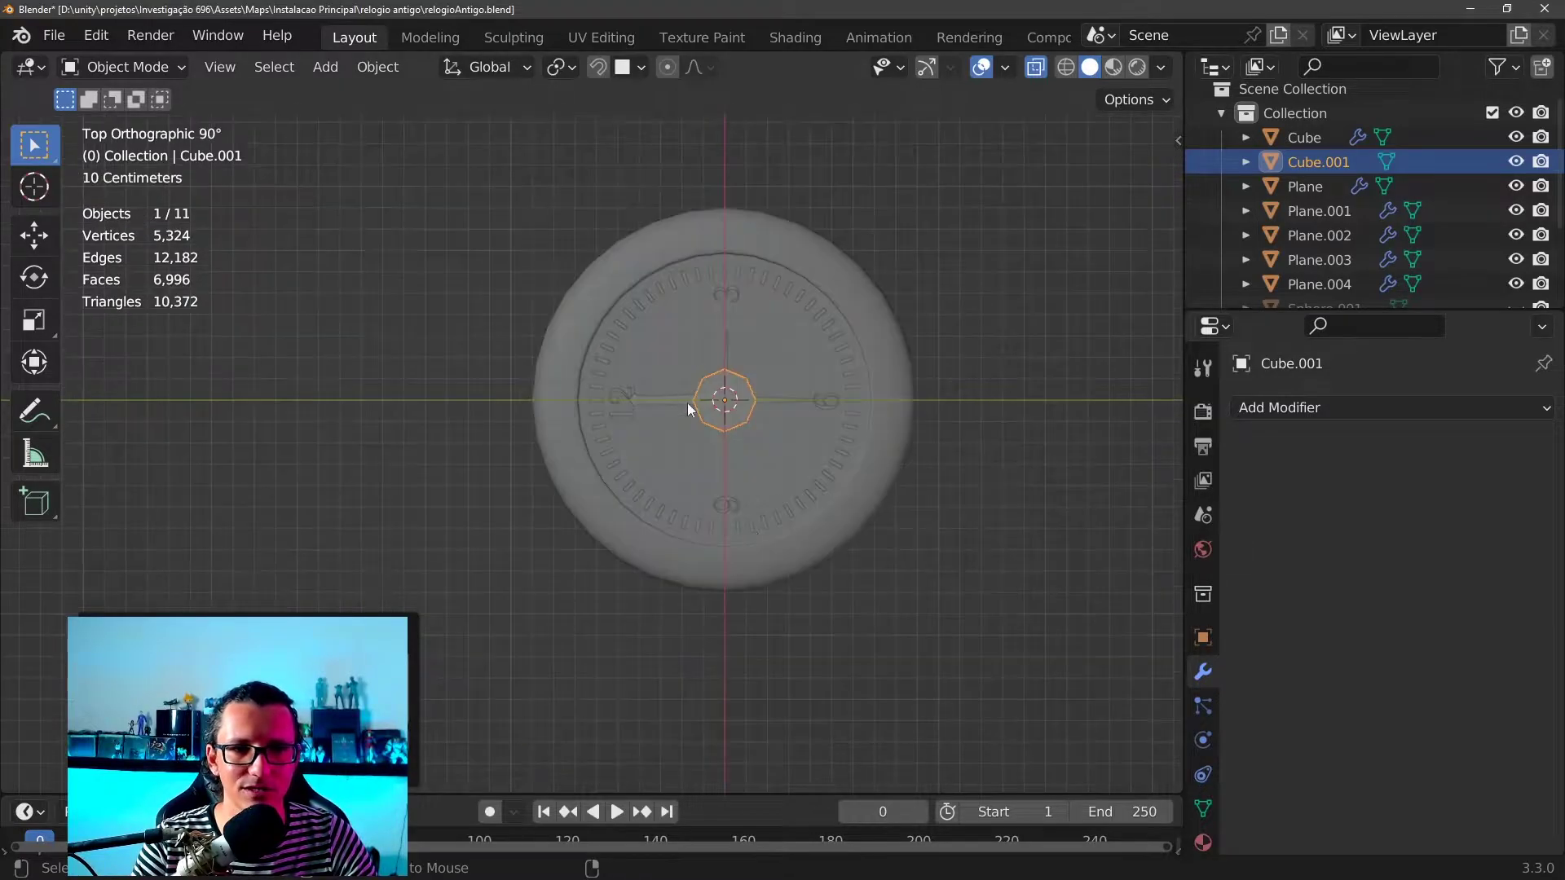
alt+middle_drag(764, 588, 795, 456)
alt+middle_drag(652, 405, 601, 434)
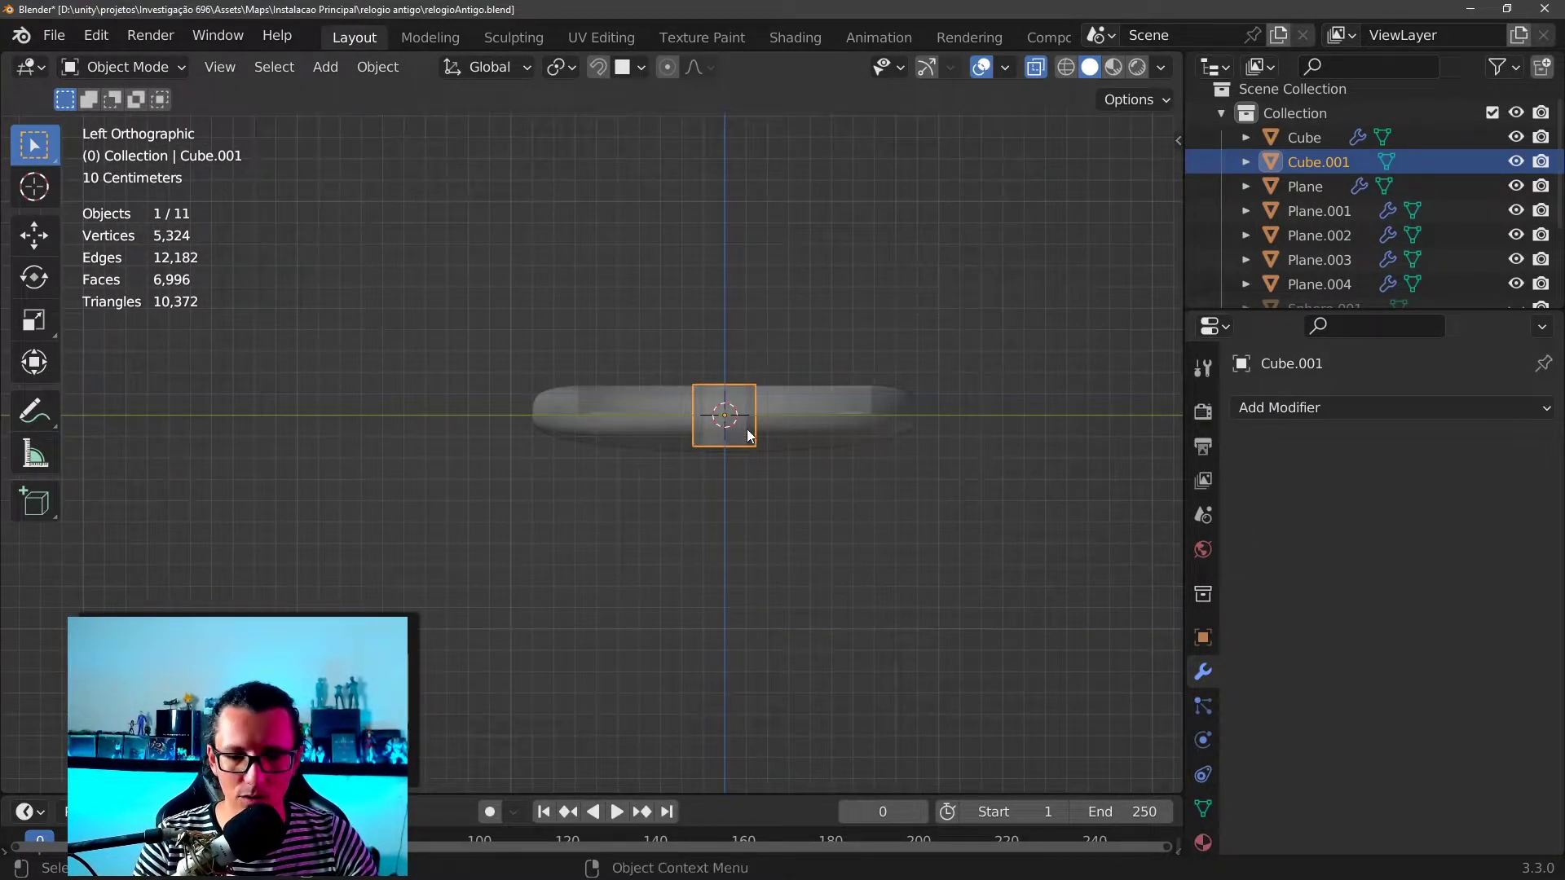
alt+middle_drag(747, 428, 761, 433)
scroll(739, 560, up, 3)
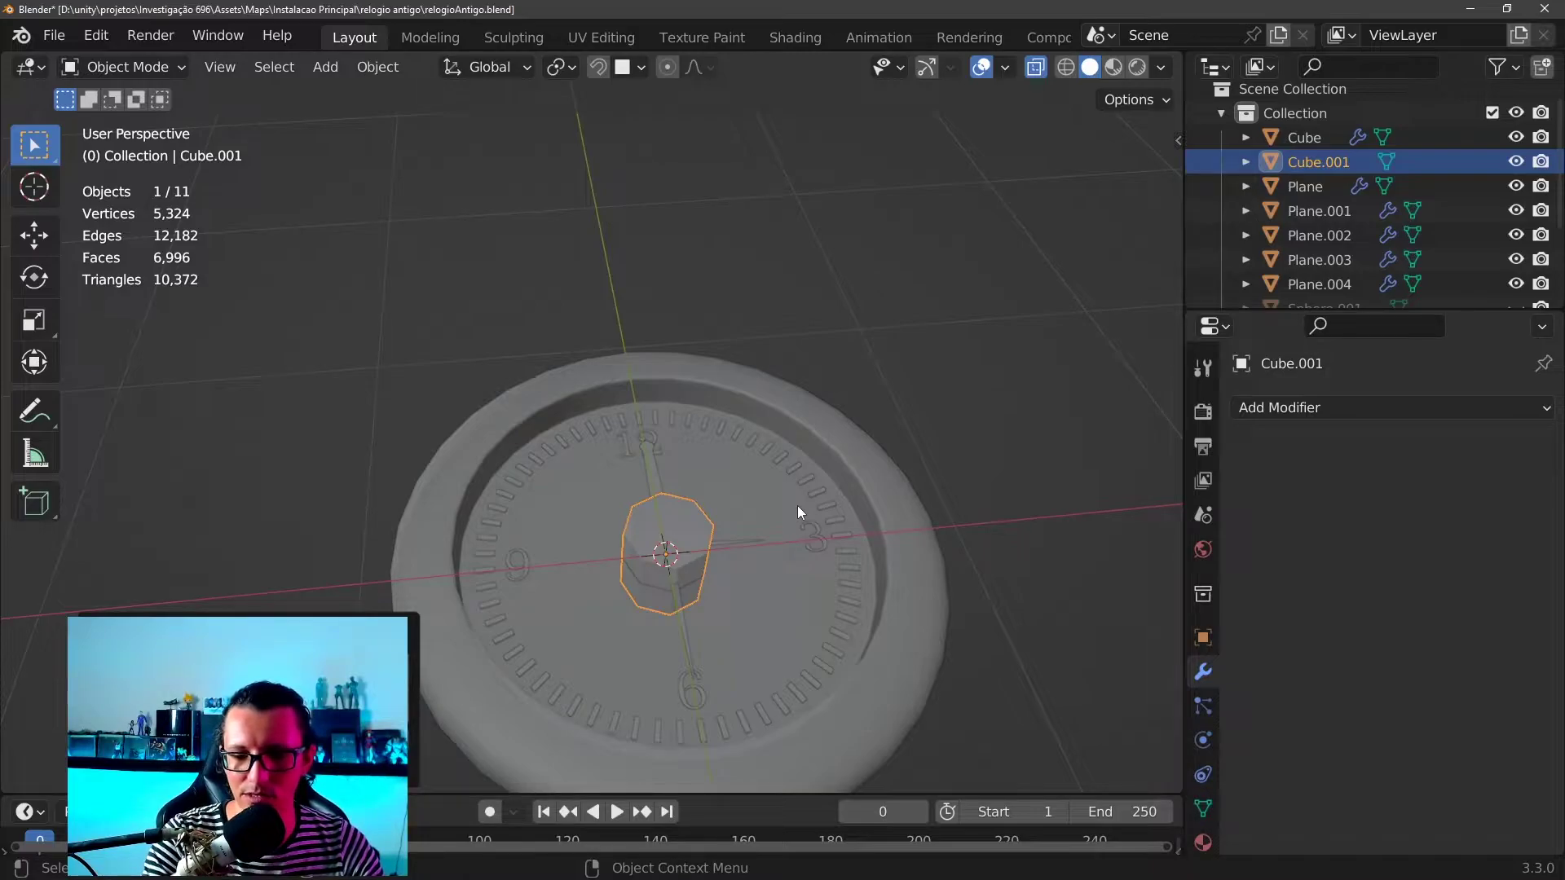
scroll(798, 506, down, 3)
scroll(747, 496, up, 3)
scroll(750, 533, up, 2)
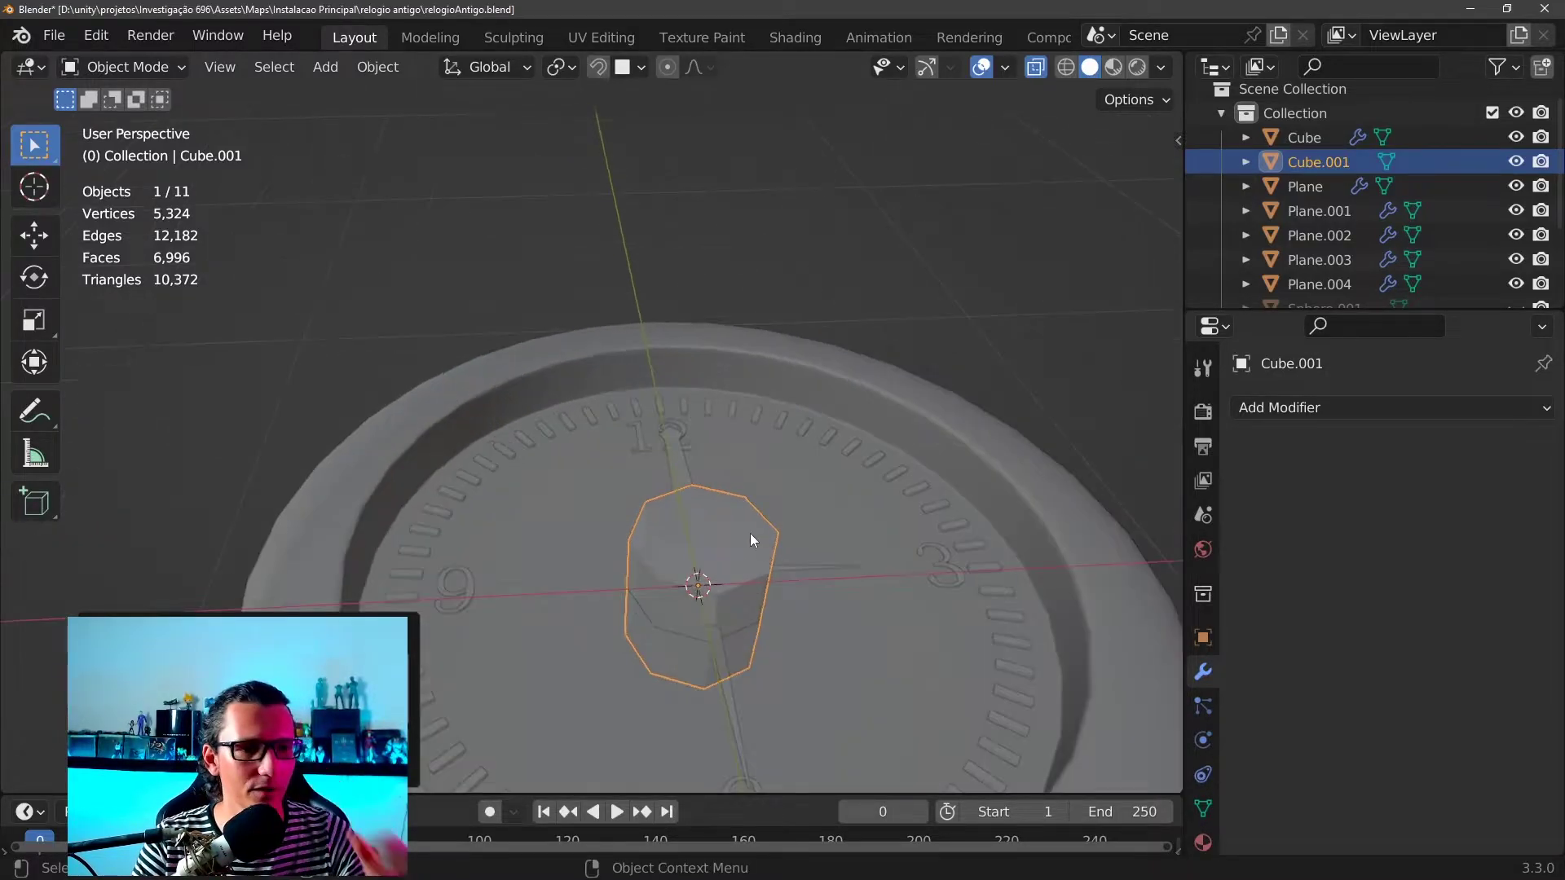
scroll(750, 533, up, 2)
scroll(766, 556, down, 3)
scroll(701, 492, down, 2)
scroll(653, 448, down, 2)
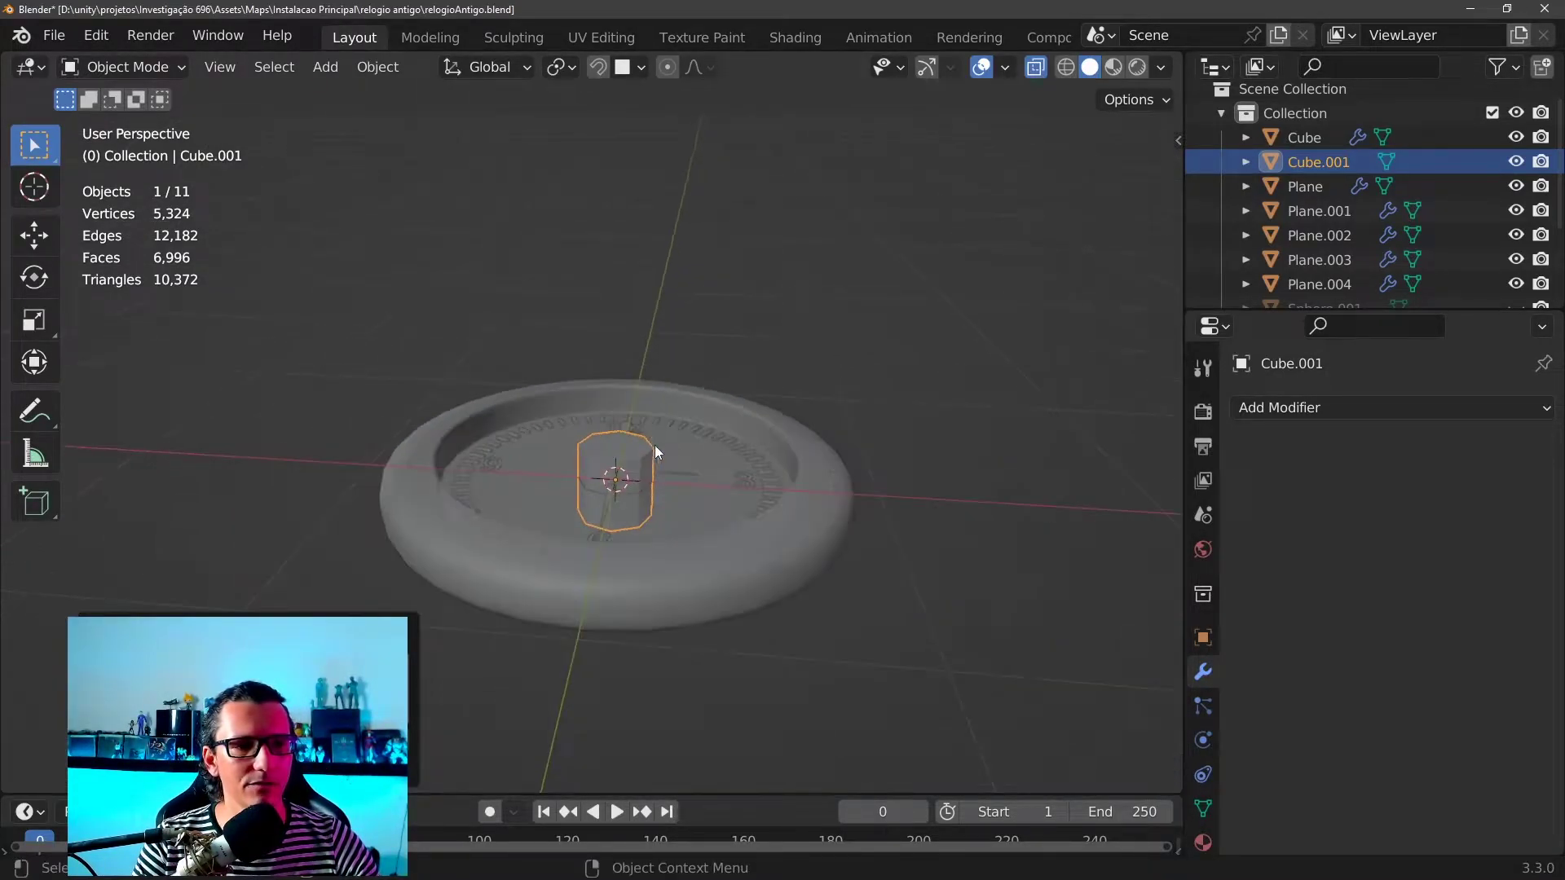
key(g)
key(z)
key(Escape)
scroll(720, 418, up, 5)
mouse_move(603, 553)
middle_down()
mouse_move(525, 473)
mouse_move(373, 463)
middle_up()
key(KP_1)
key(KP_3)
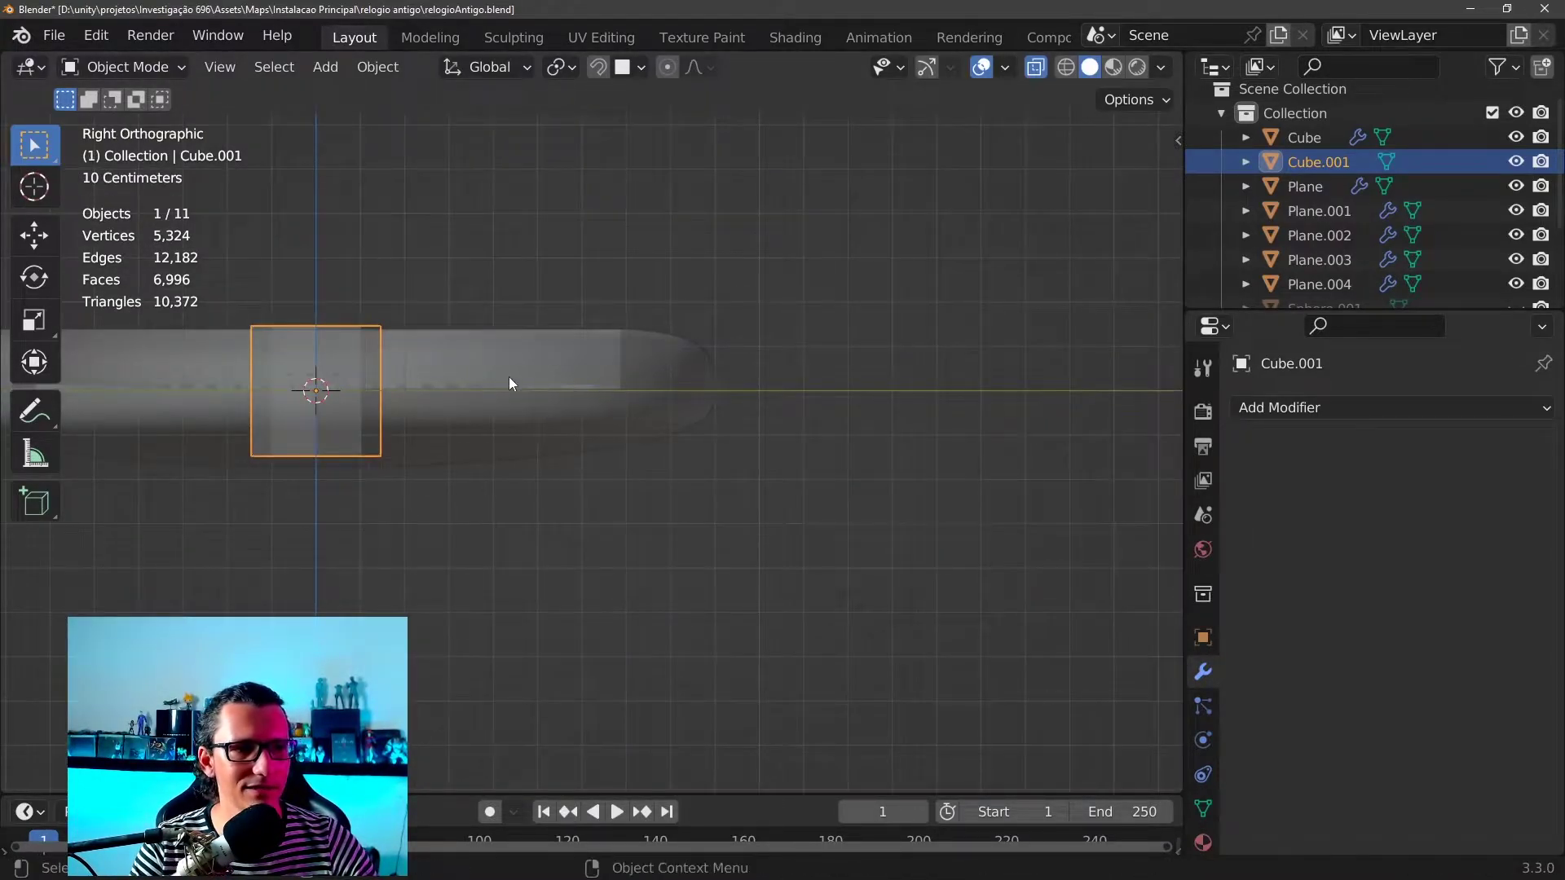
key(Home)
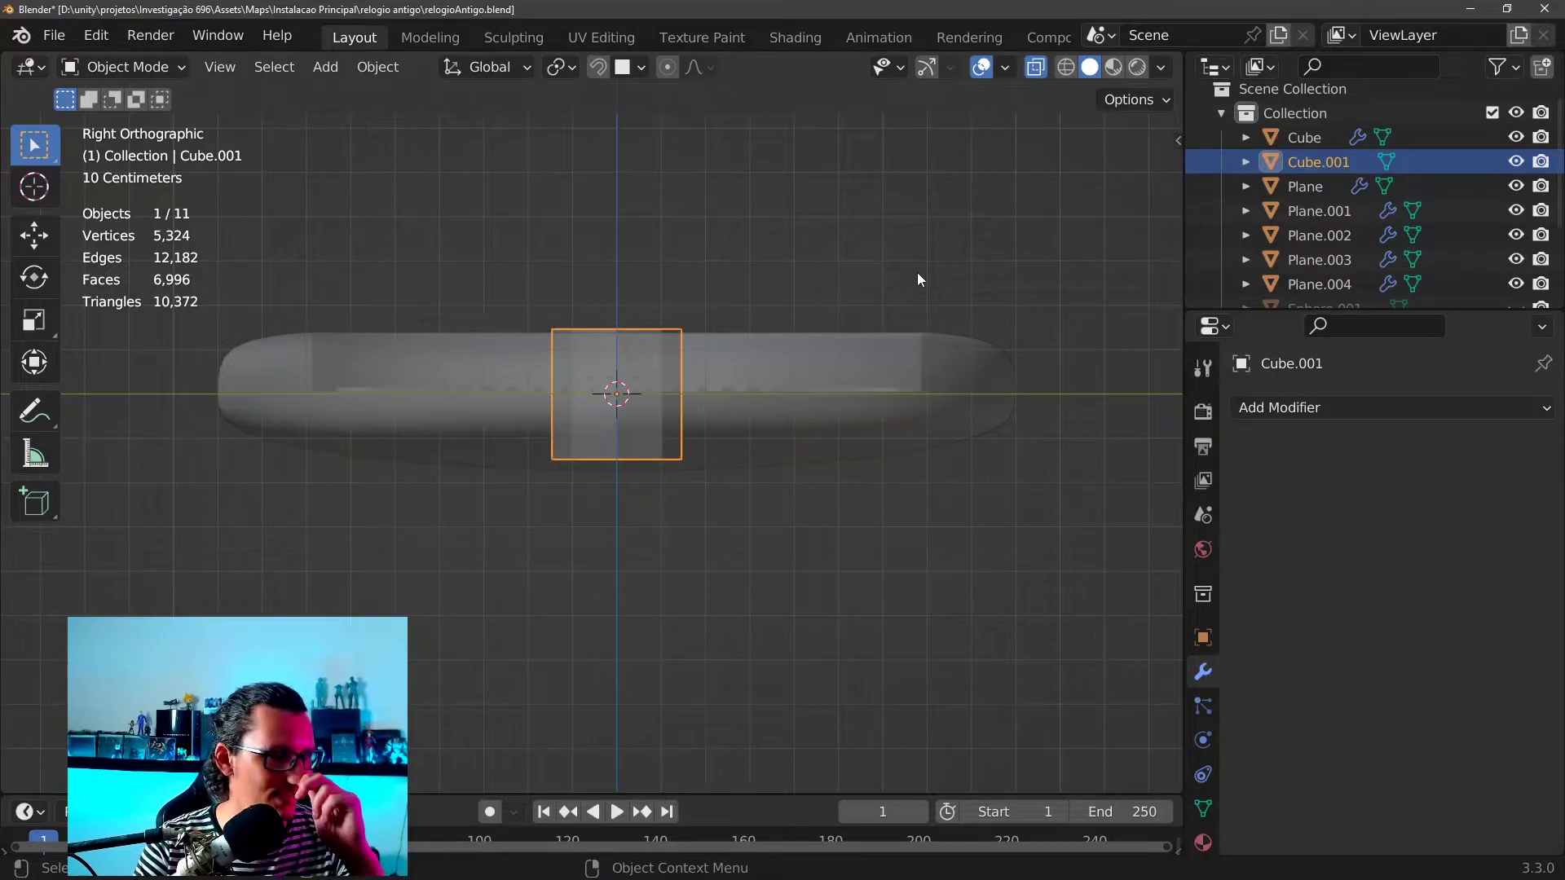
key(r)
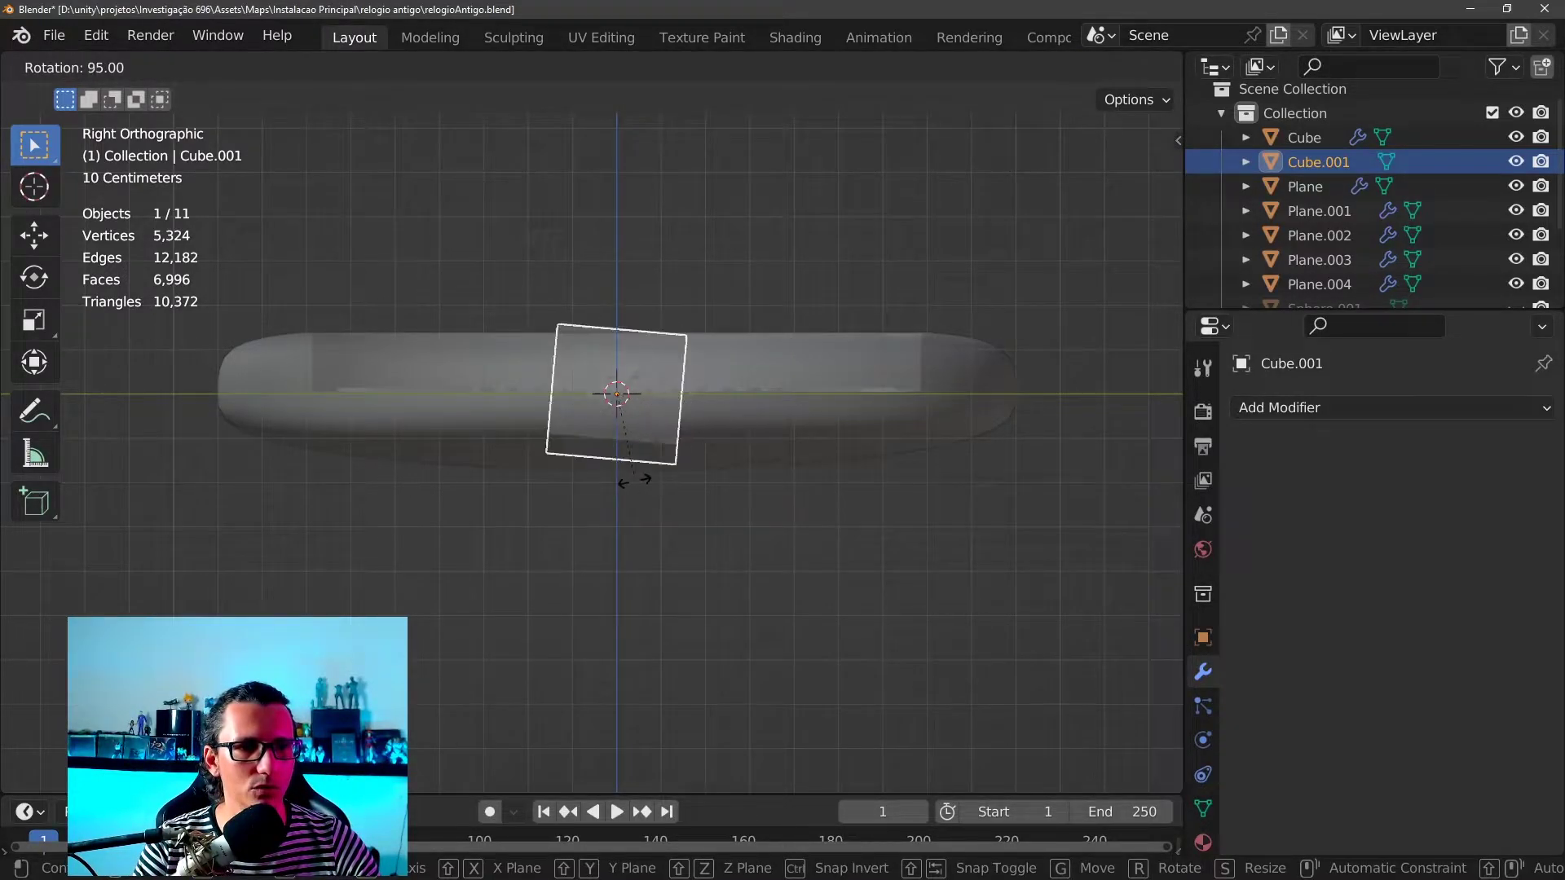
key(Escape)
scroll(775, 315, up, 1)
scroll(775, 315, down, 1)
shift+middle_drag(775, 315, 604, 361)
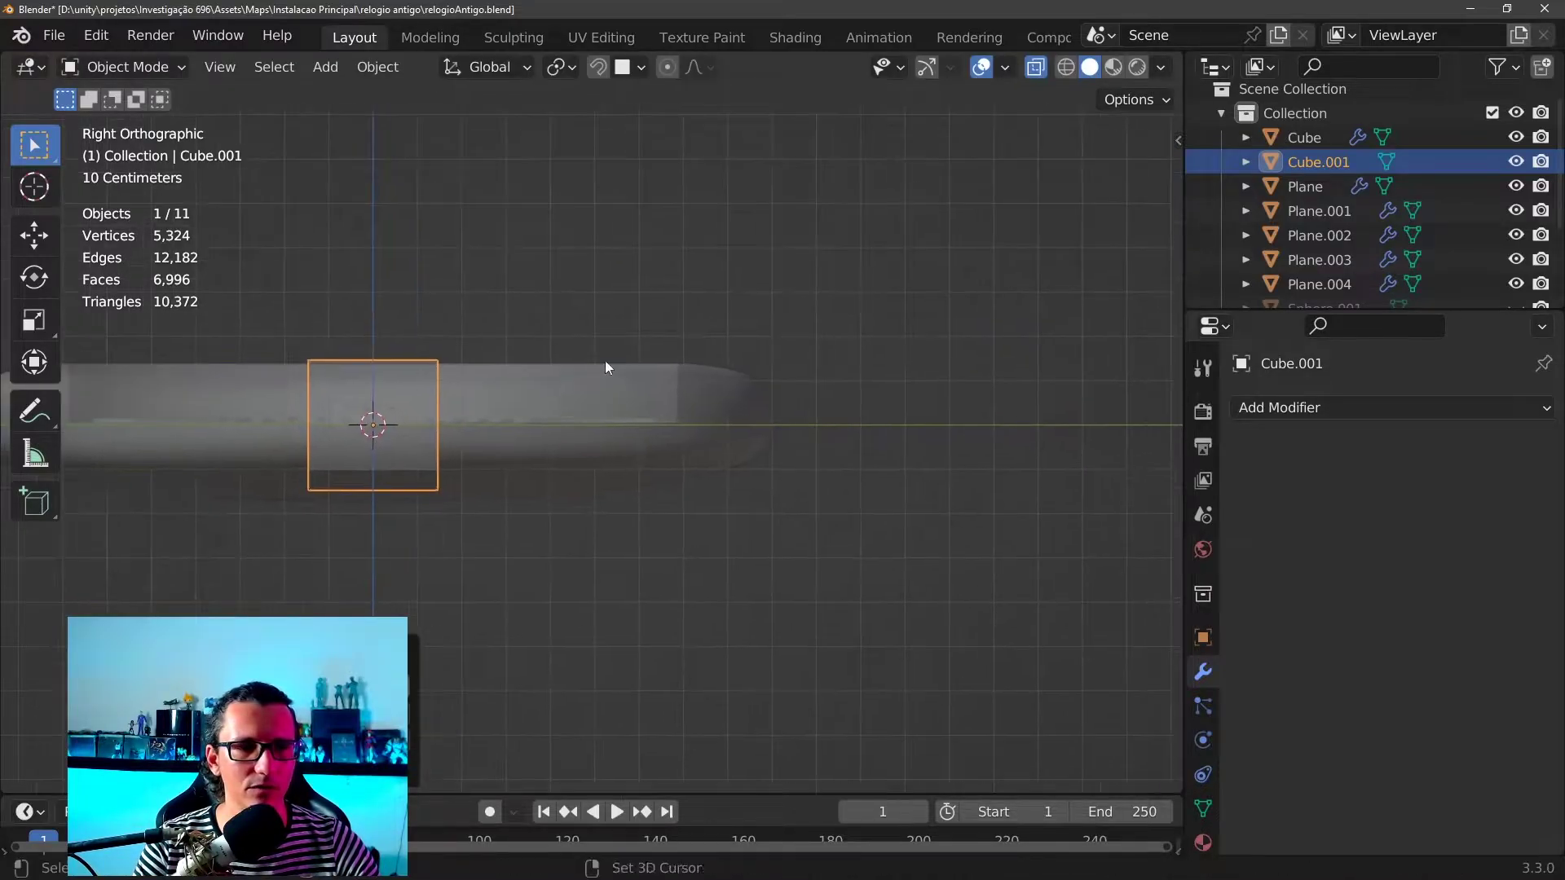
key(s)
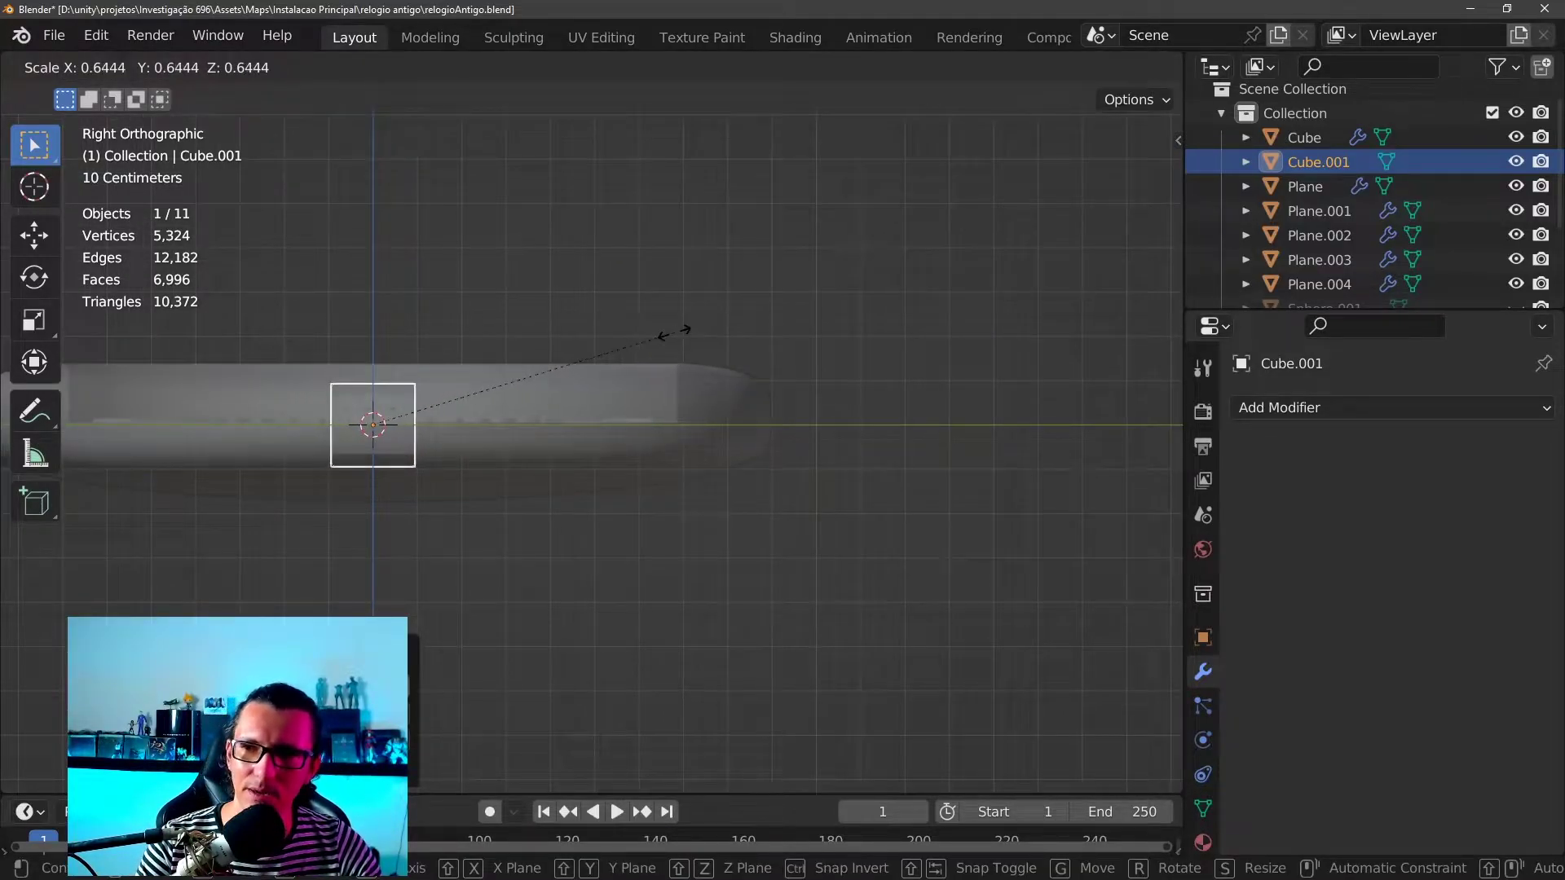
click(613, 359)
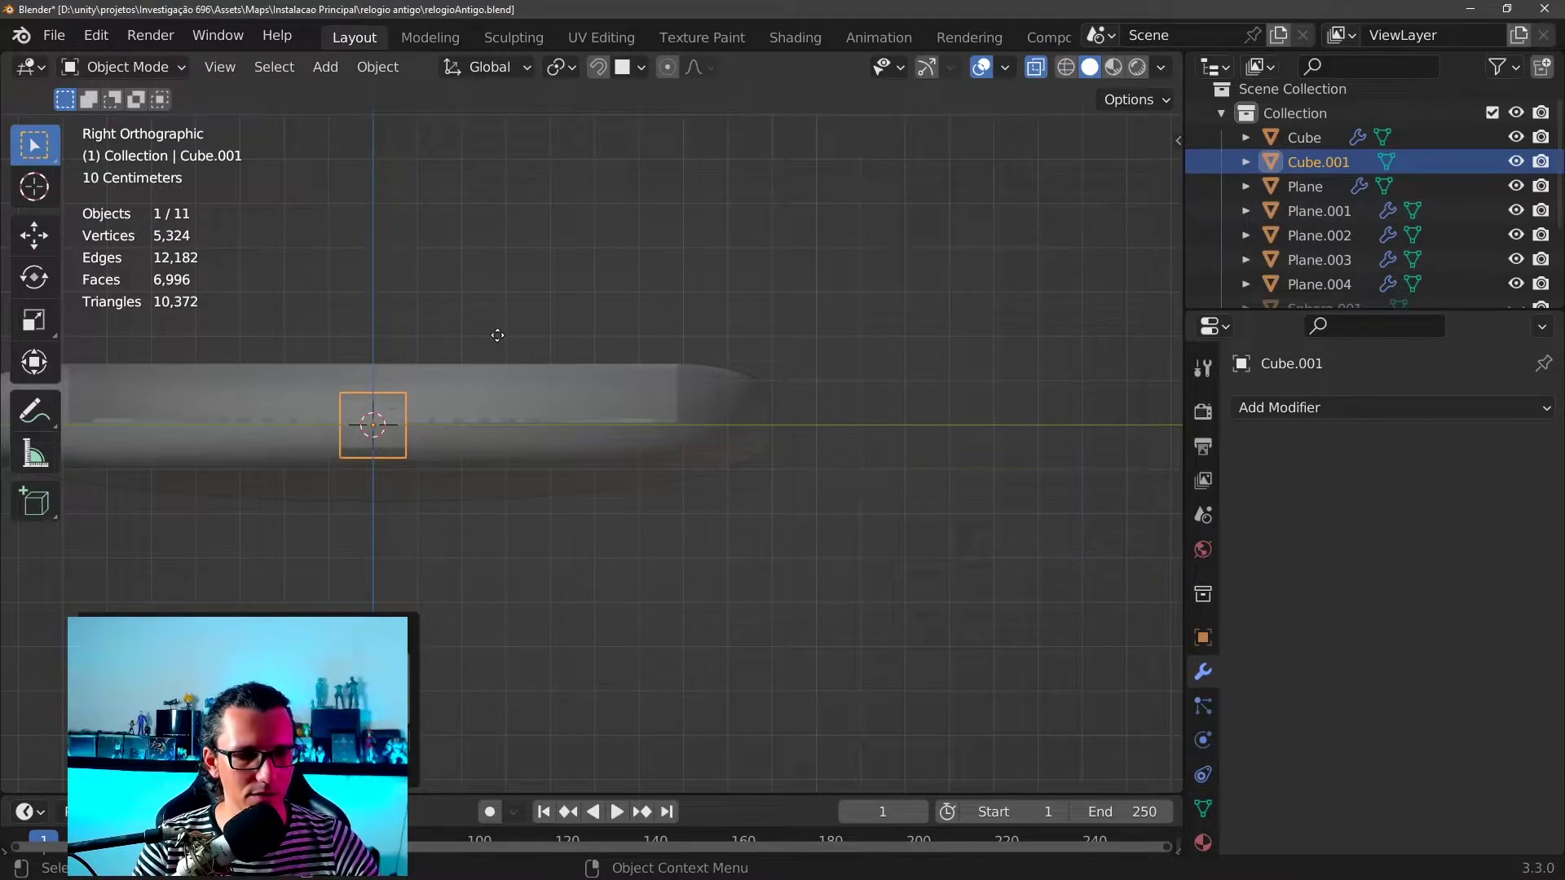
key(g)
key(y)
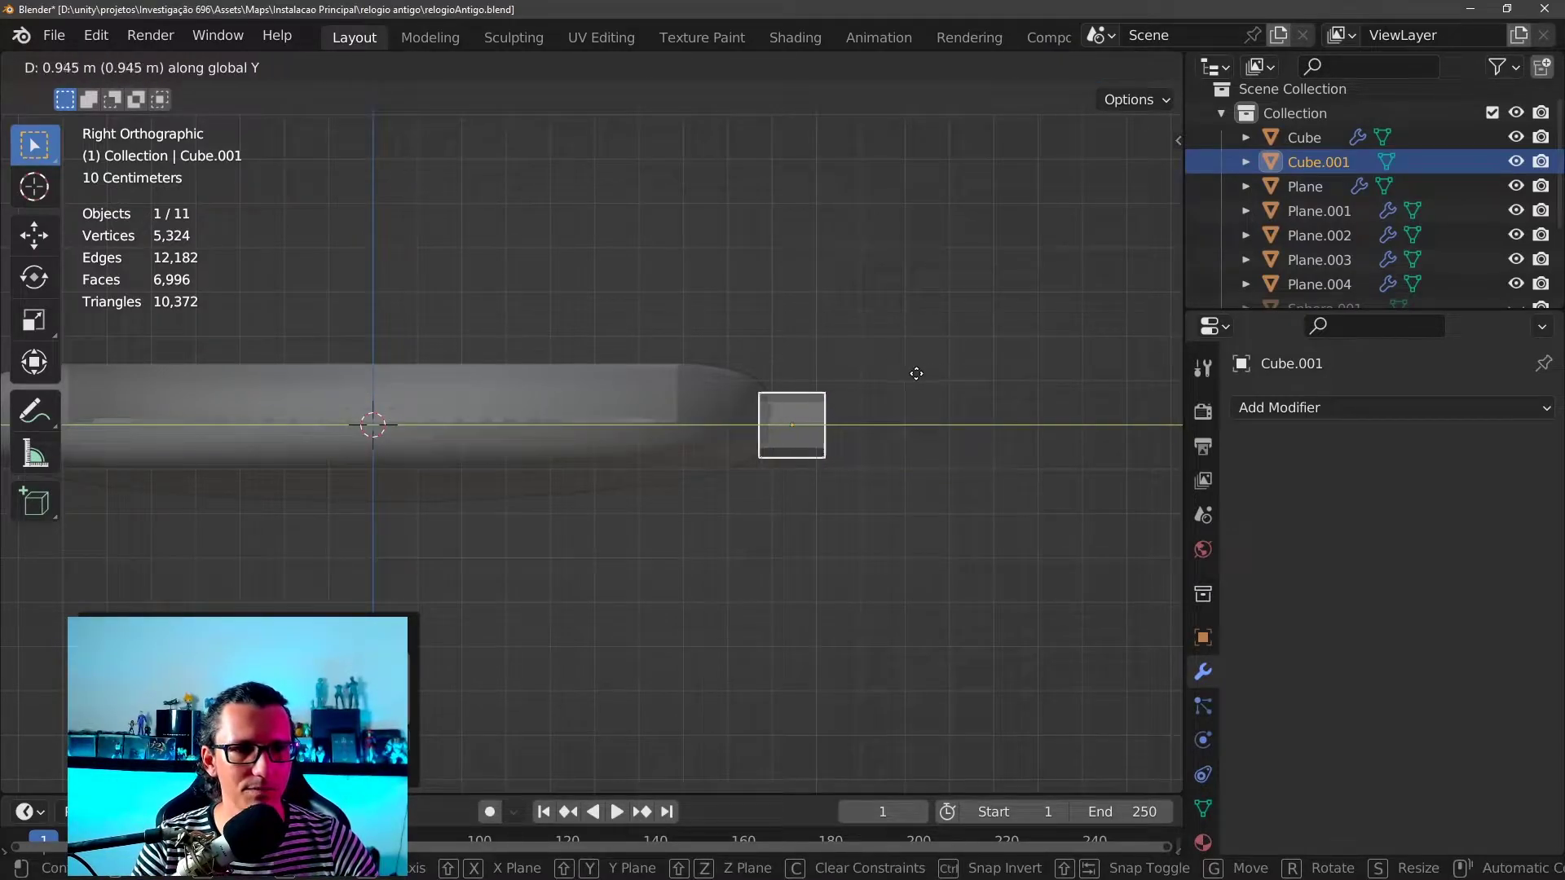
click(916, 374)
key(s)
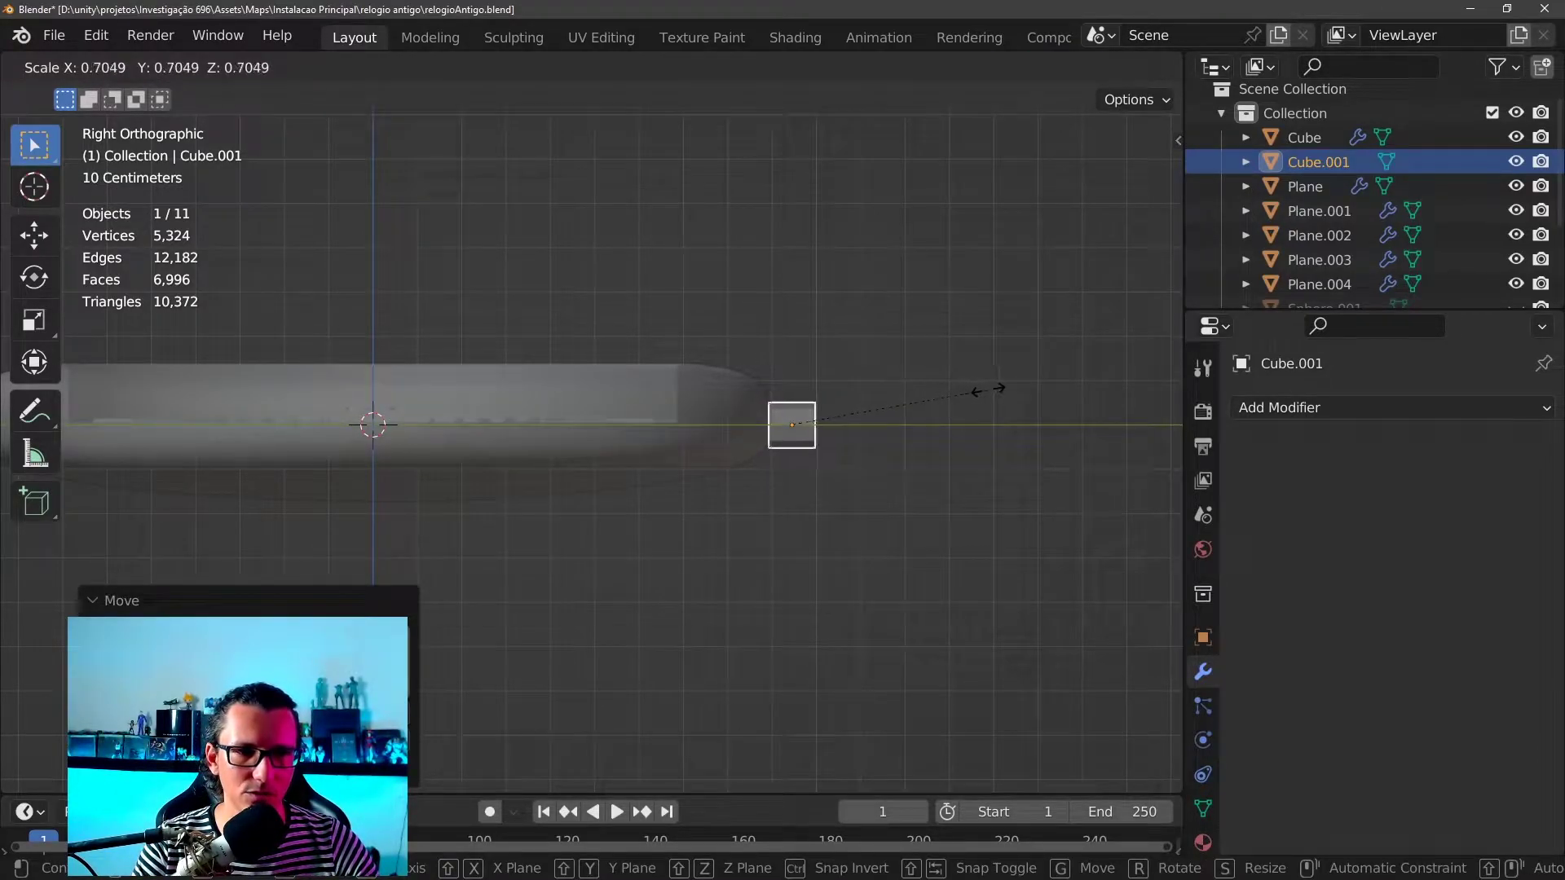
click(988, 389)
mouse_move(987, 389)
middle_down()
mouse_move(919, 535)
mouse_move(971, 563)
mouse_move(706, 448)
mouse_move(671, 448)
mouse_move(661, 367)
mouse_move(897, 383)
mouse_move(943, 321)
mouse_move(1010, 346)
mouse_move(909, 412)
mouse_move(876, 391)
middle_up()
key(s)
click(784, 399)
key(s)
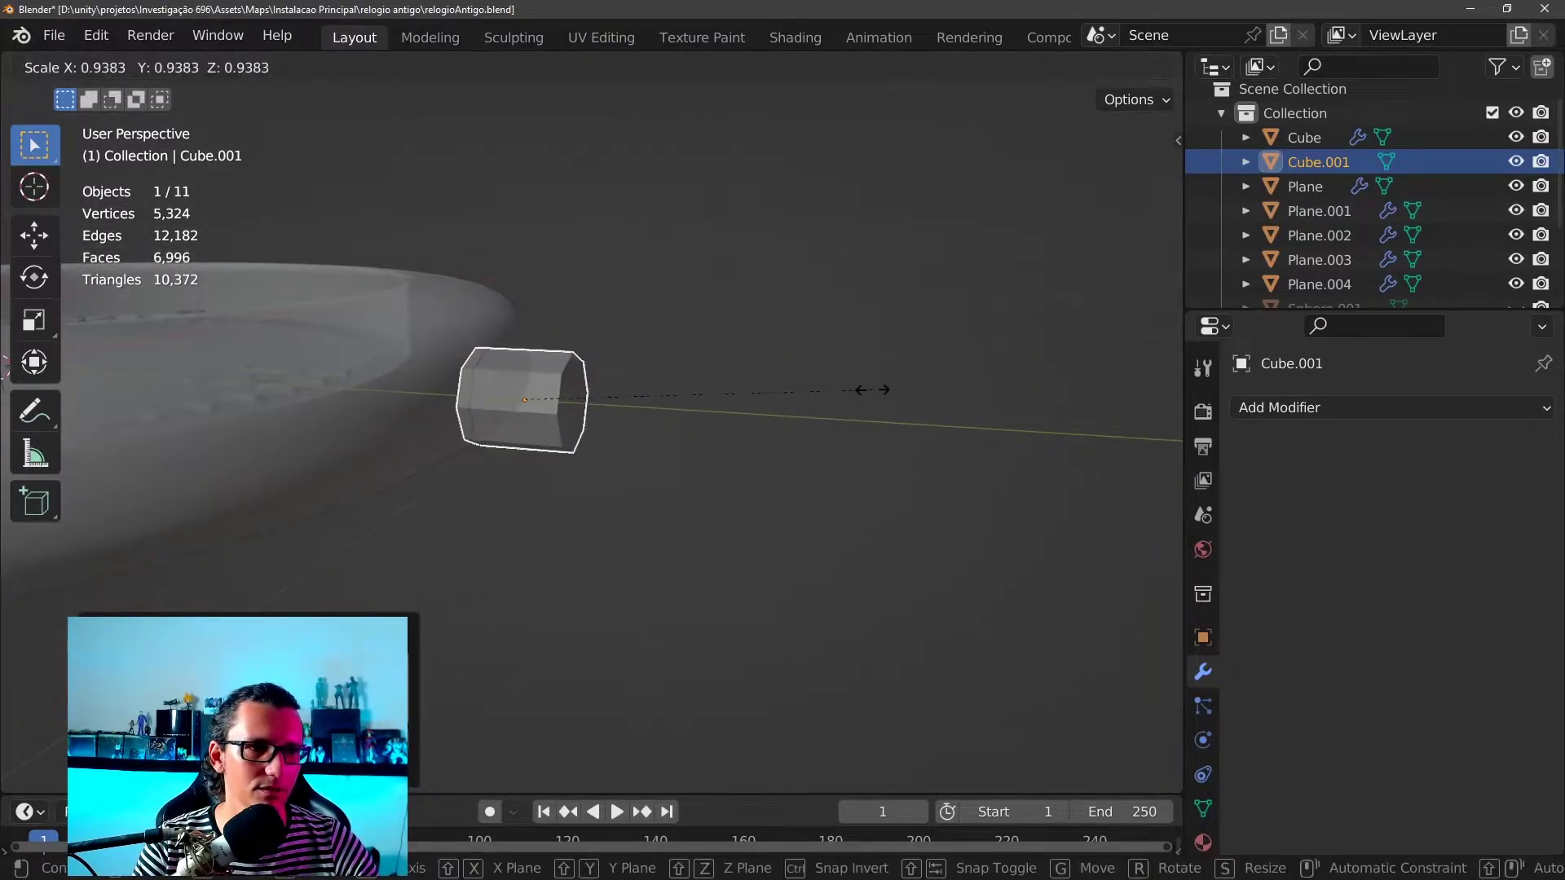
click(872, 389)
mouse_move(600, 336)
middle_down()
mouse_move(586, 286)
mouse_move(505, 251)
mouse_move(596, 333)
mouse_move(634, 329)
mouse_move(707, 270)
middle_up()
scroll(586, 334, down, 3)
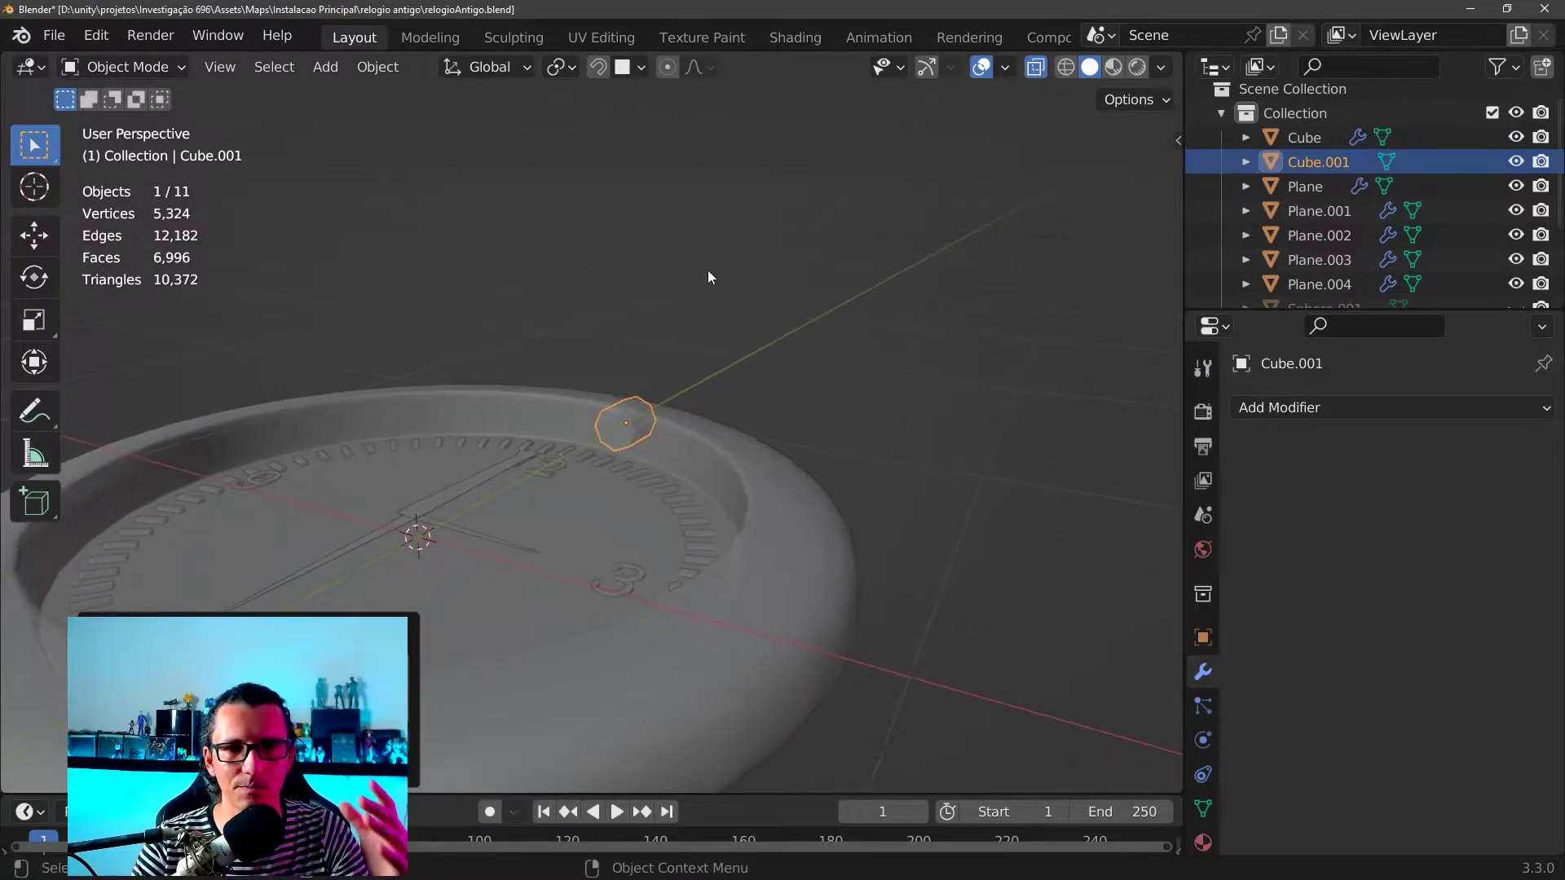
scroll(708, 271, down, 3)
key(KP_Decimal)
mouse_move(550, 535)
middle_down()
mouse_move(482, 433)
mouse_move(652, 466)
middle_up()
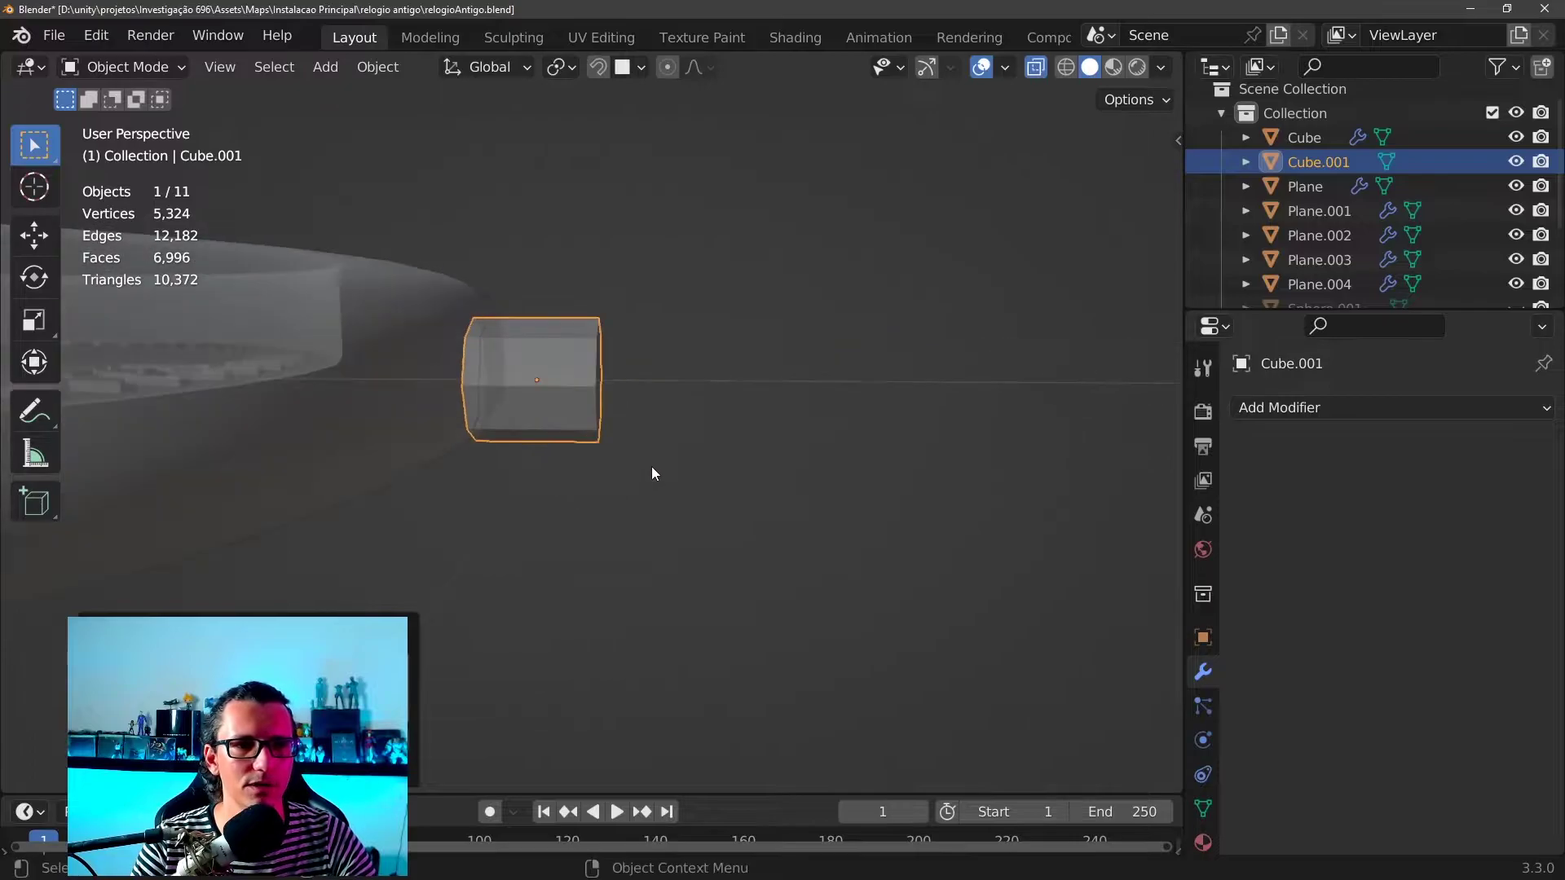
key(g)
key(z)
key(Escape)
scroll(615, 391, down, 3)
scroll(722, 475, up, 3)
mouse_move(614, 392)
middle_down()
mouse_move(722, 475)
mouse_move(775, 487)
mouse_move(702, 414)
mouse_move(710, 524)
mouse_move(741, 498)
mouse_move(681, 456)
mouse_move(769, 448)
mouse_move(681, 441)
mouse_move(798, 402)
middle_up()
scroll(722, 468, down, 3)
scroll(741, 497, up, 3)
scroll(741, 497, down, 2)
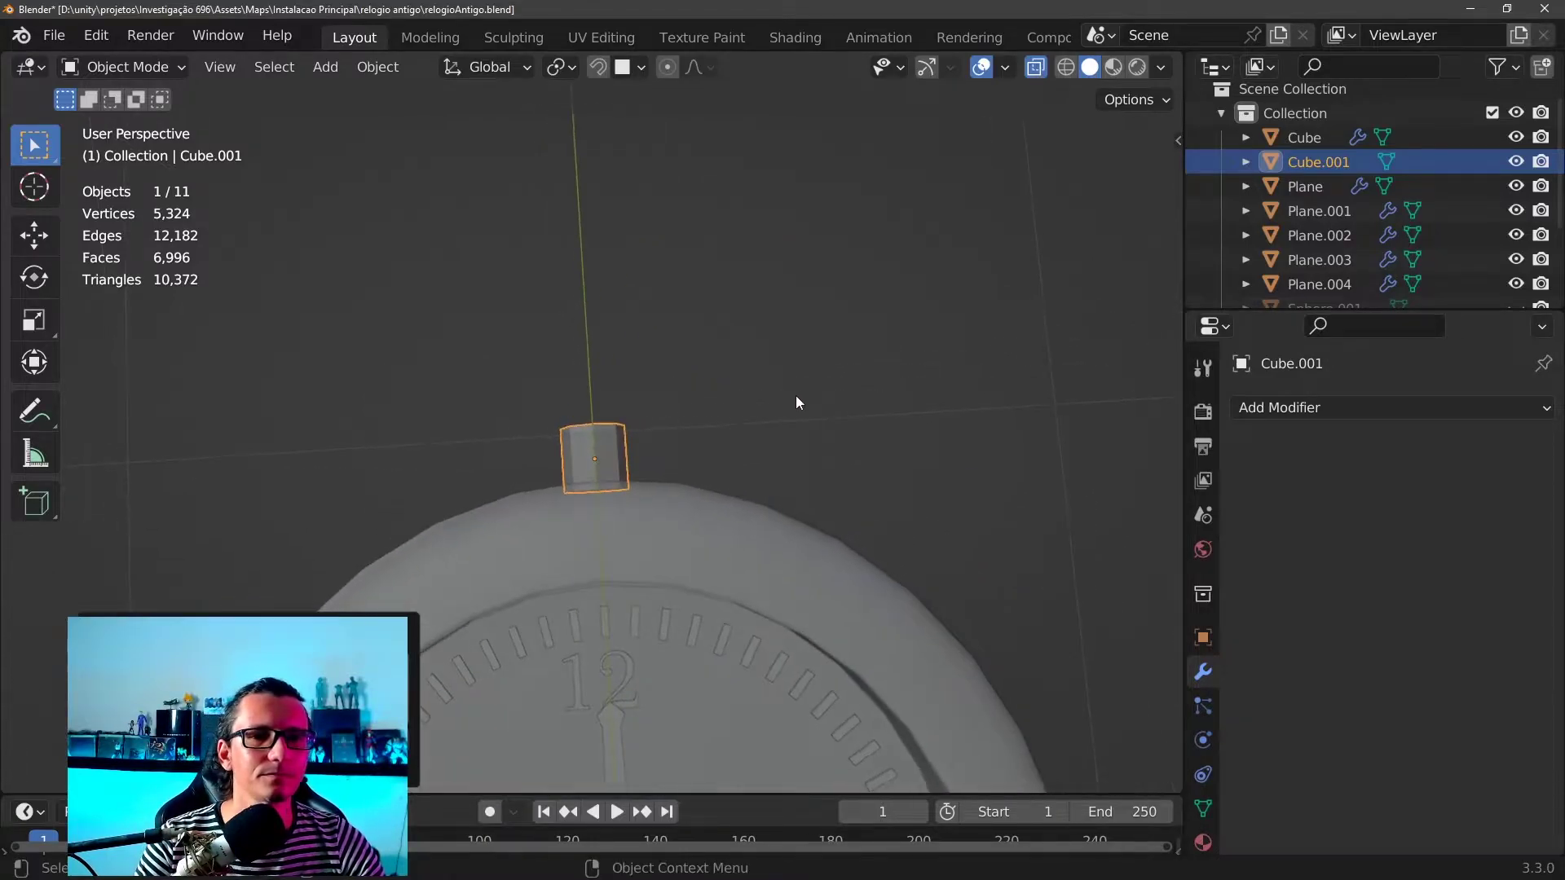
shift+middle_drag(613, 430, 1041, 75)
scroll(870, 315, down, 3)
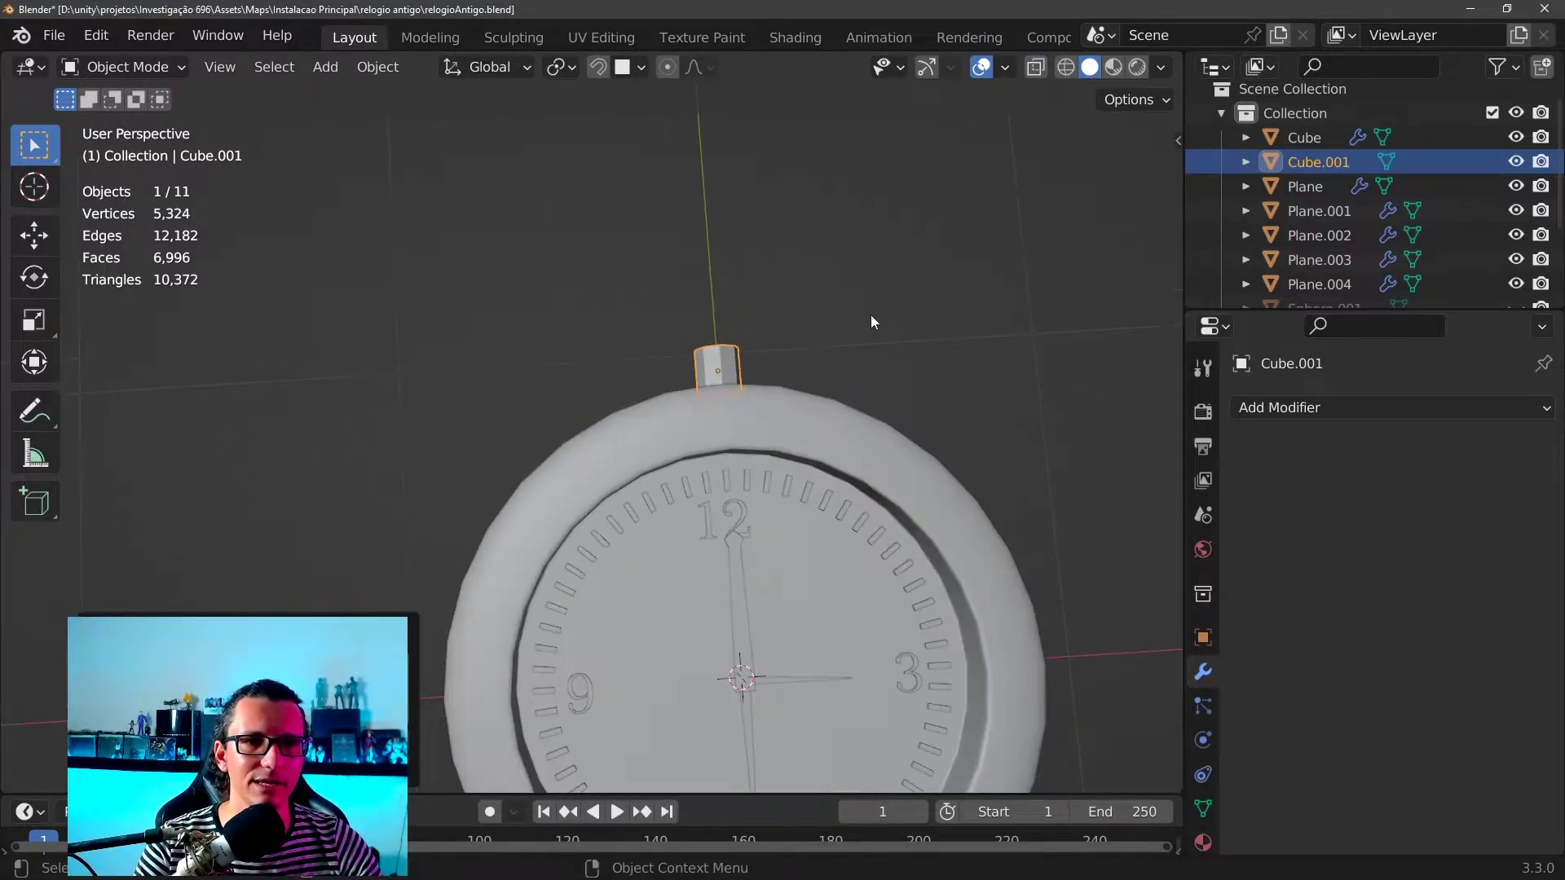
middle_drag(870, 314, 851, 369)
scroll(766, 395, up, 3)
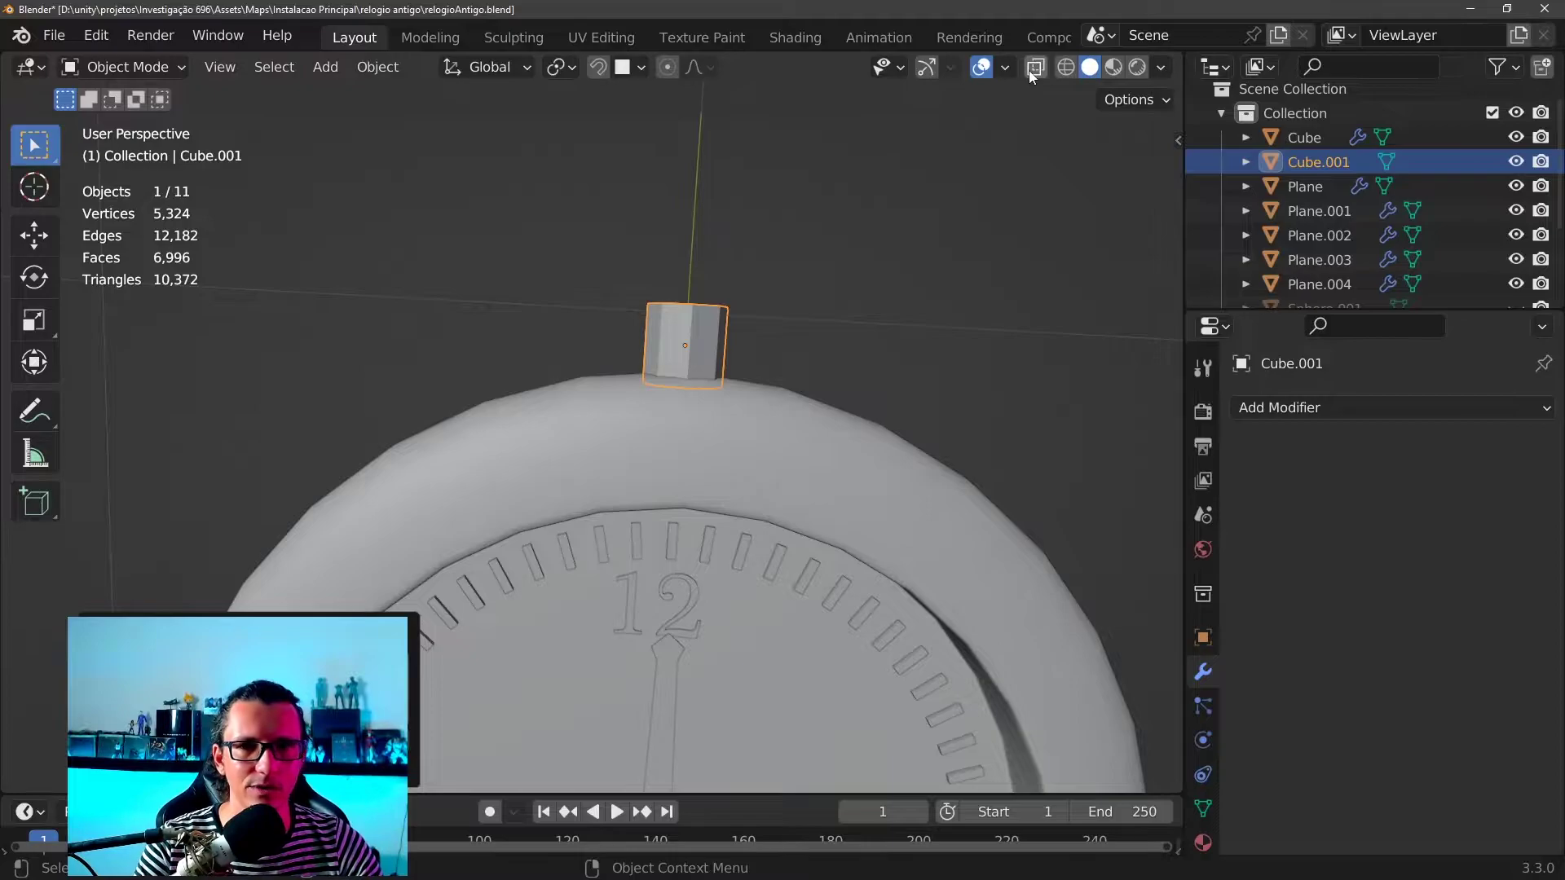
scroll(898, 314, up, 1)
Try a Solidify modifier with 0.01 m thickness on the crown, then remove it
click(1413, 414)
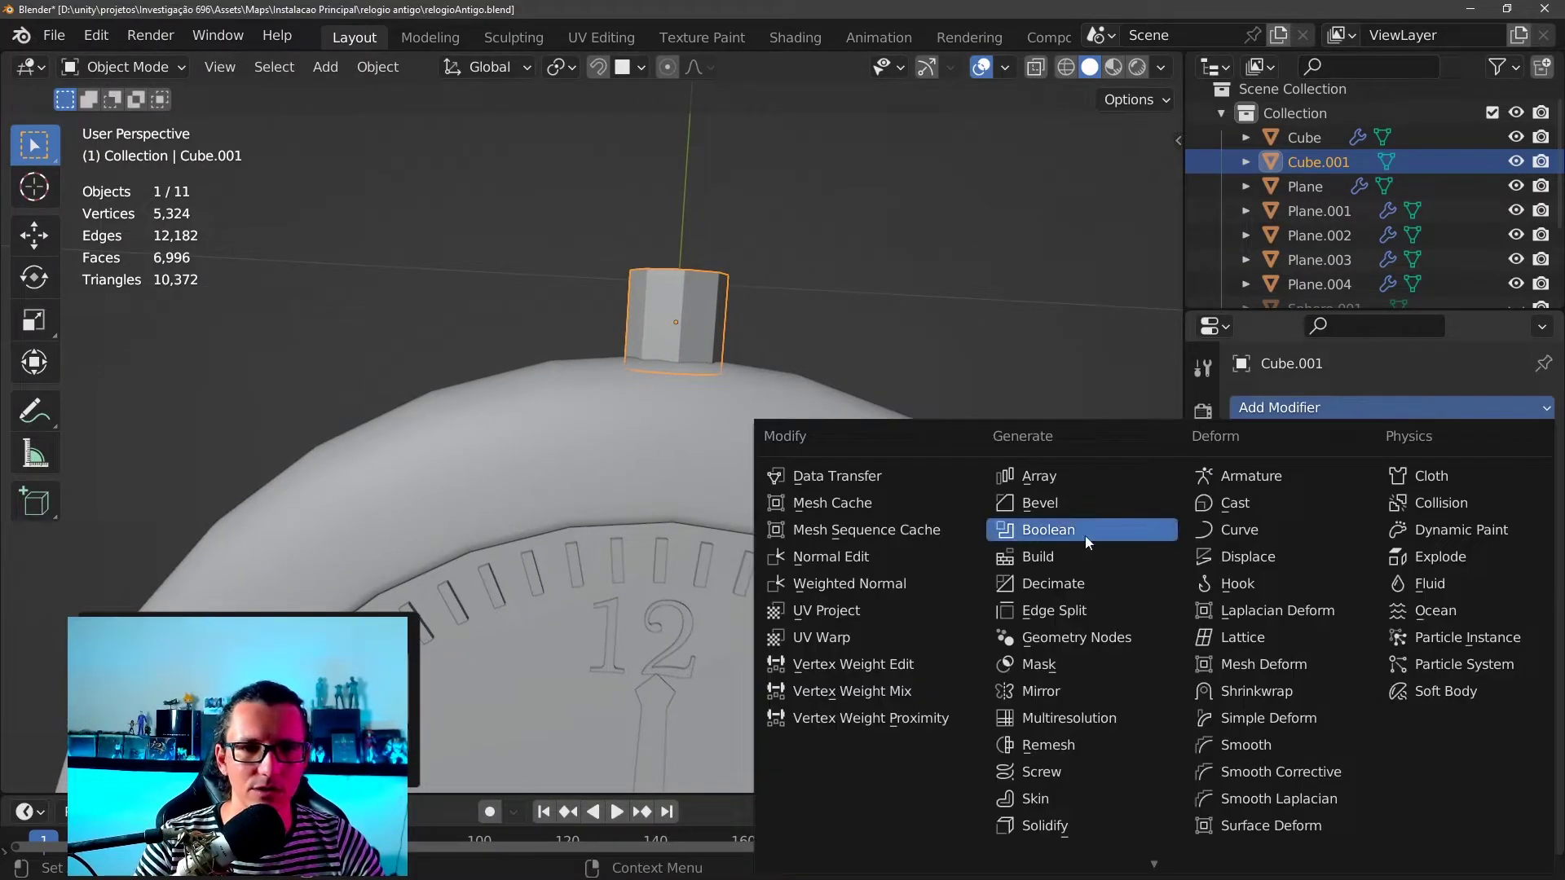
click(1045, 825)
click(1510, 515)
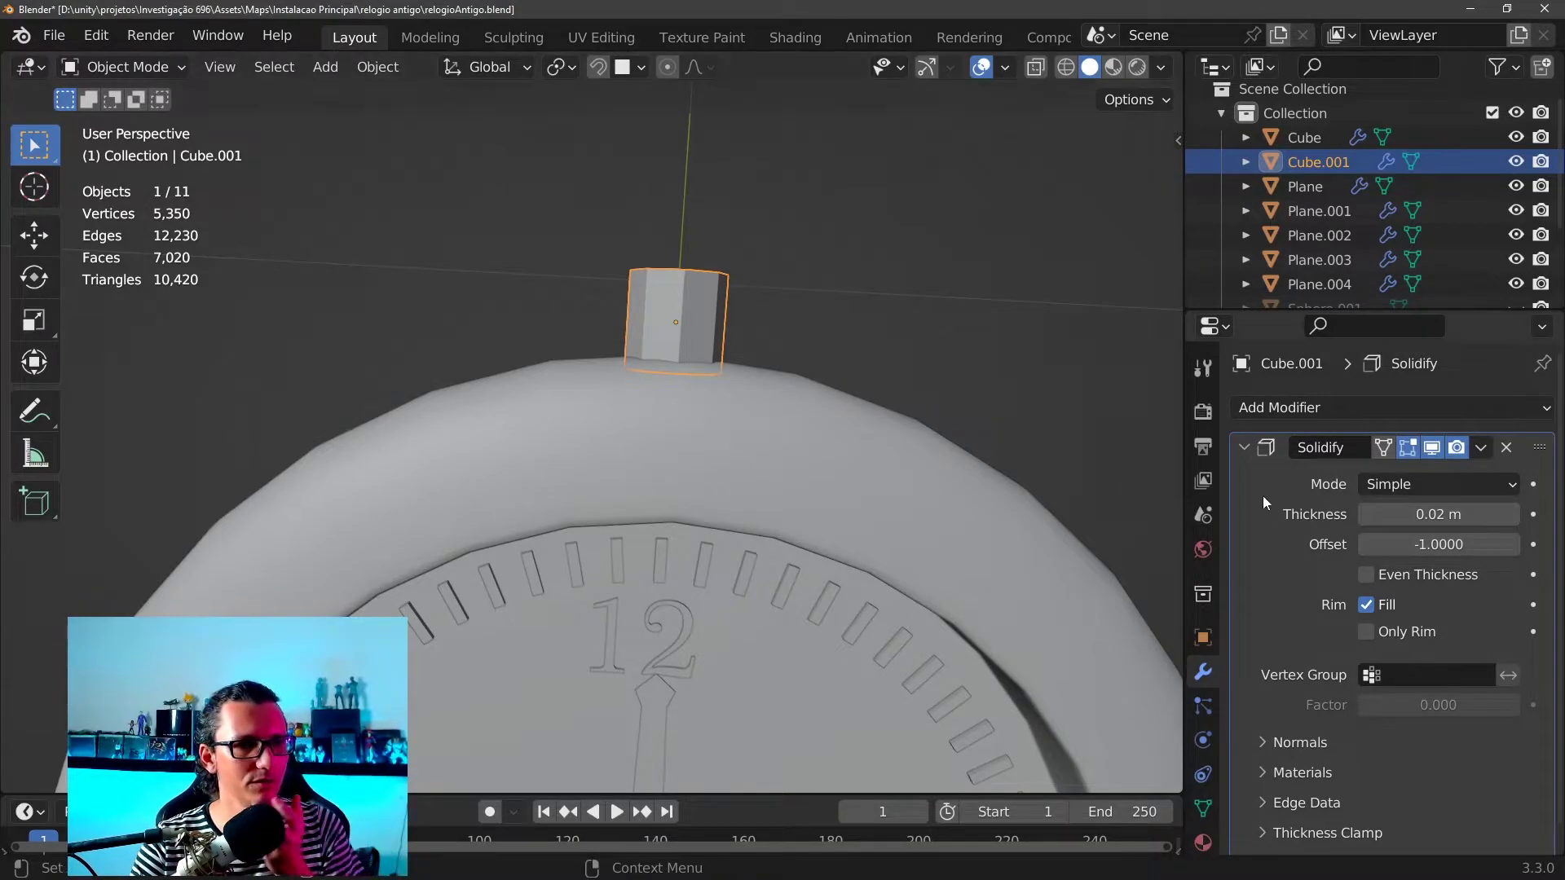
click(1367, 517)
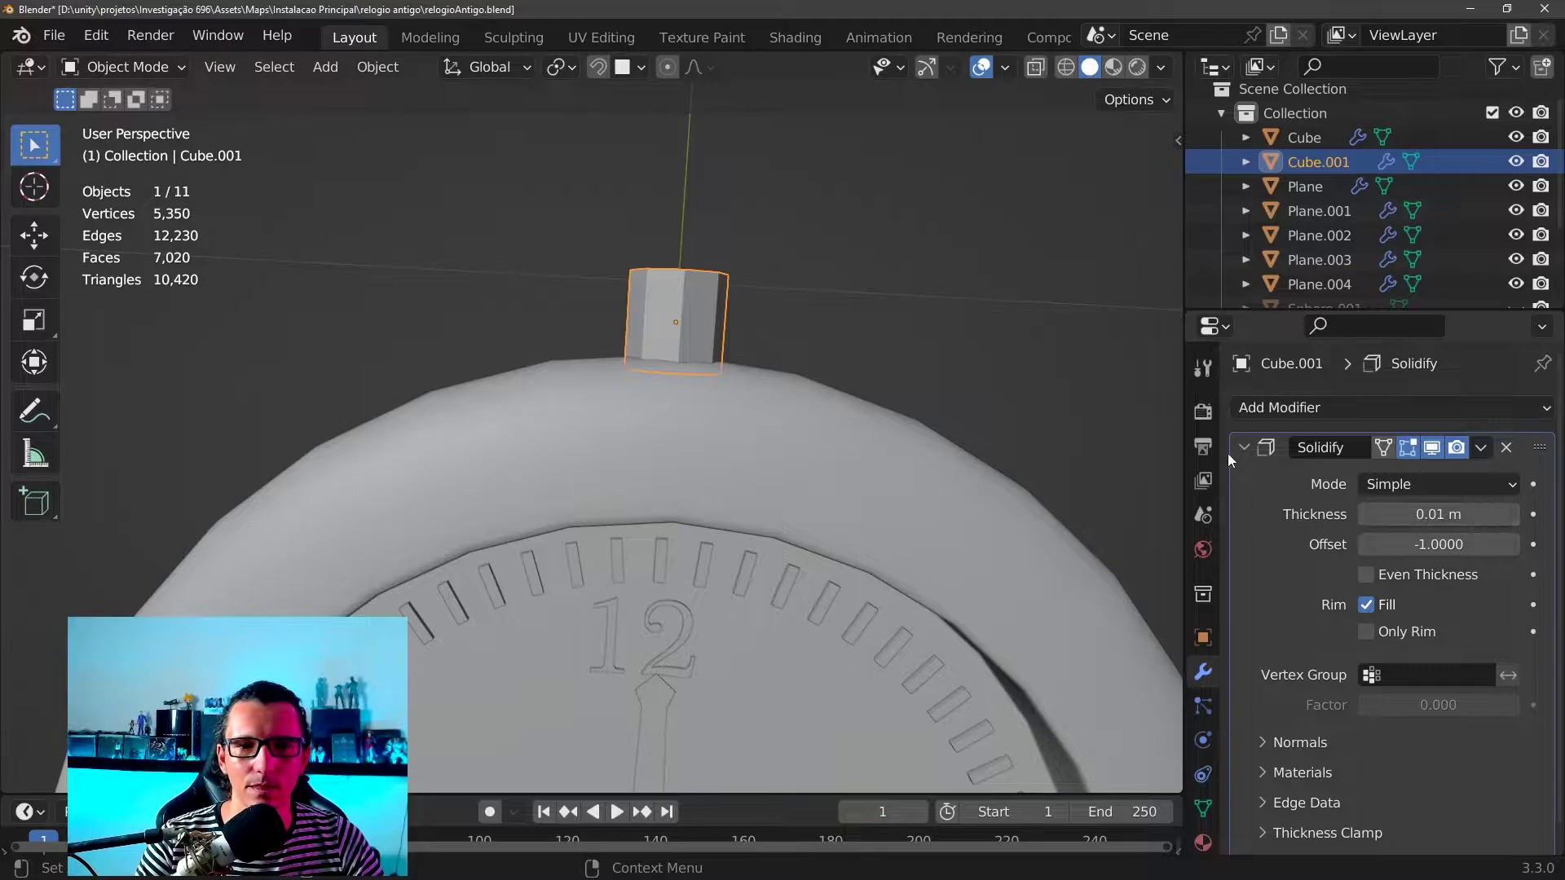
click(1507, 447)
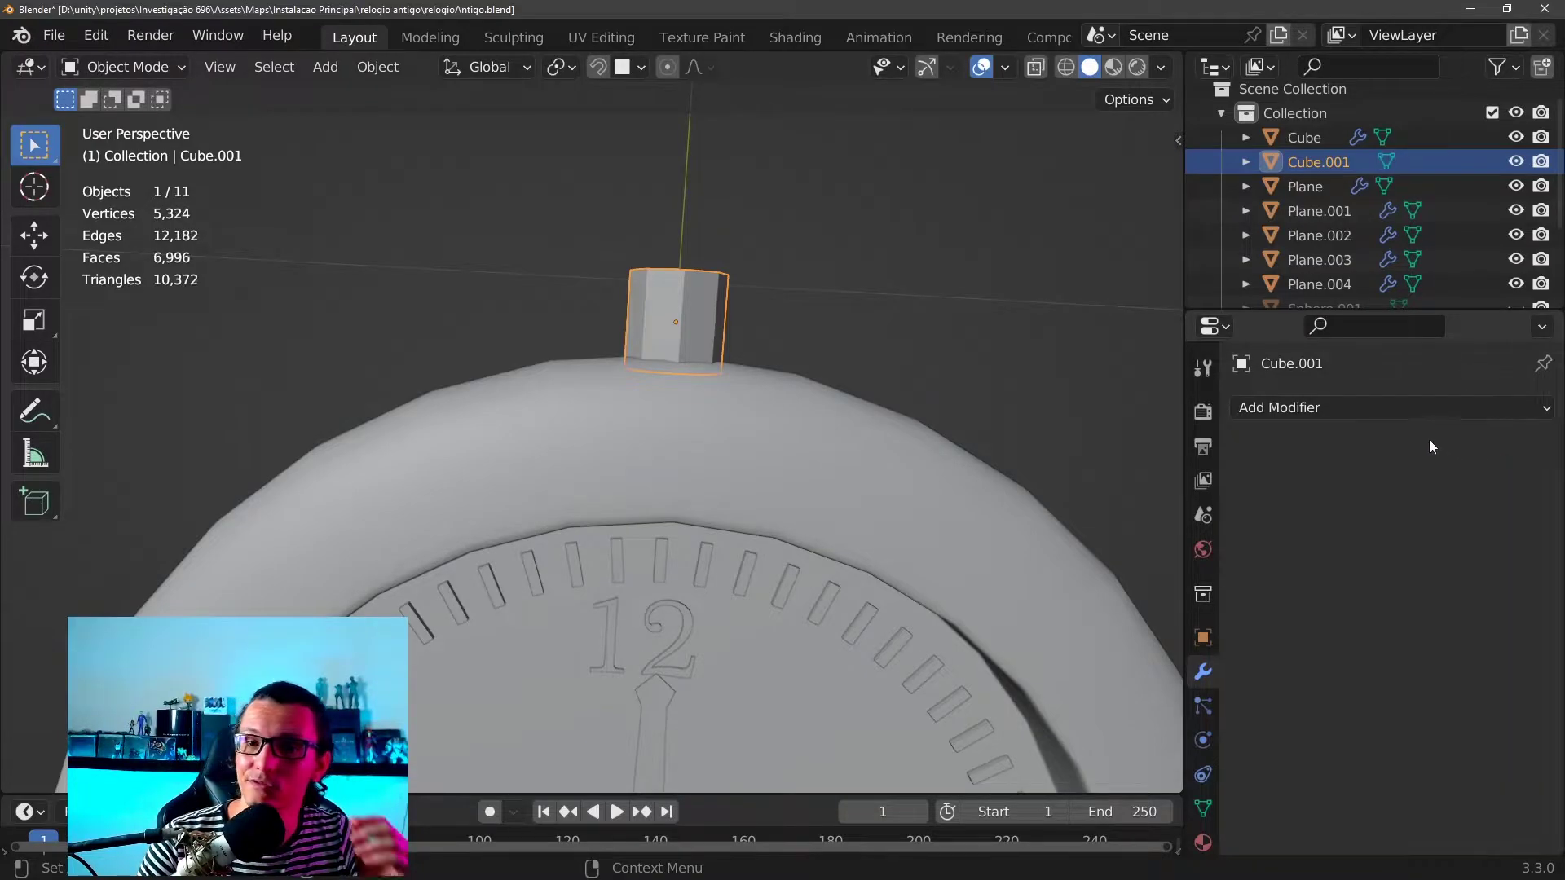
Add a Subdivision Surface modifier with viewport level 2 to round the crown
click(1345, 404)
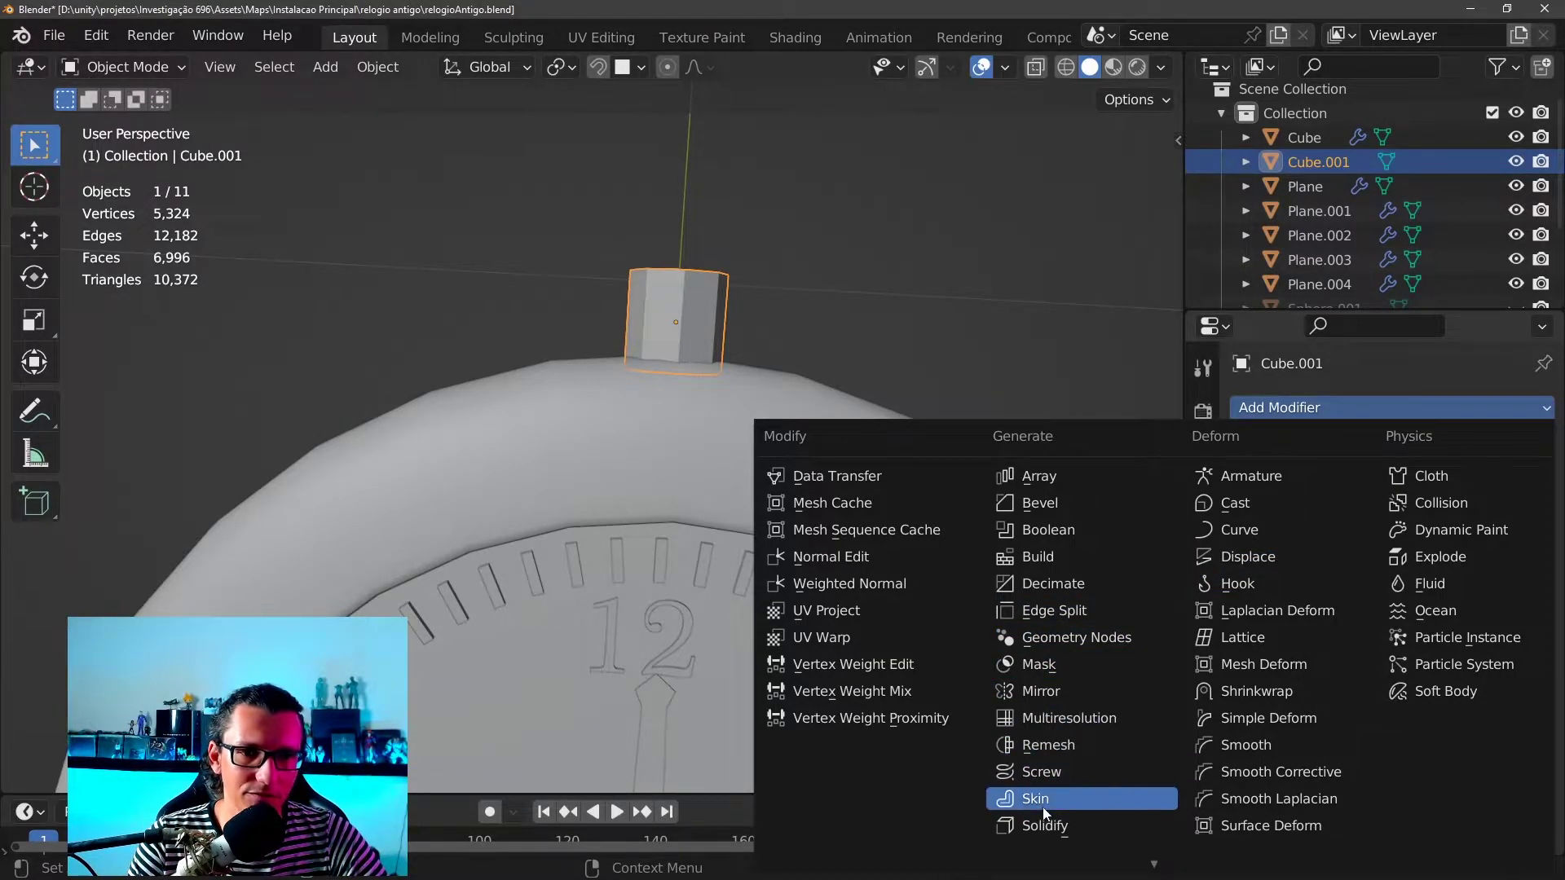
scroll(1052, 811, down, 1)
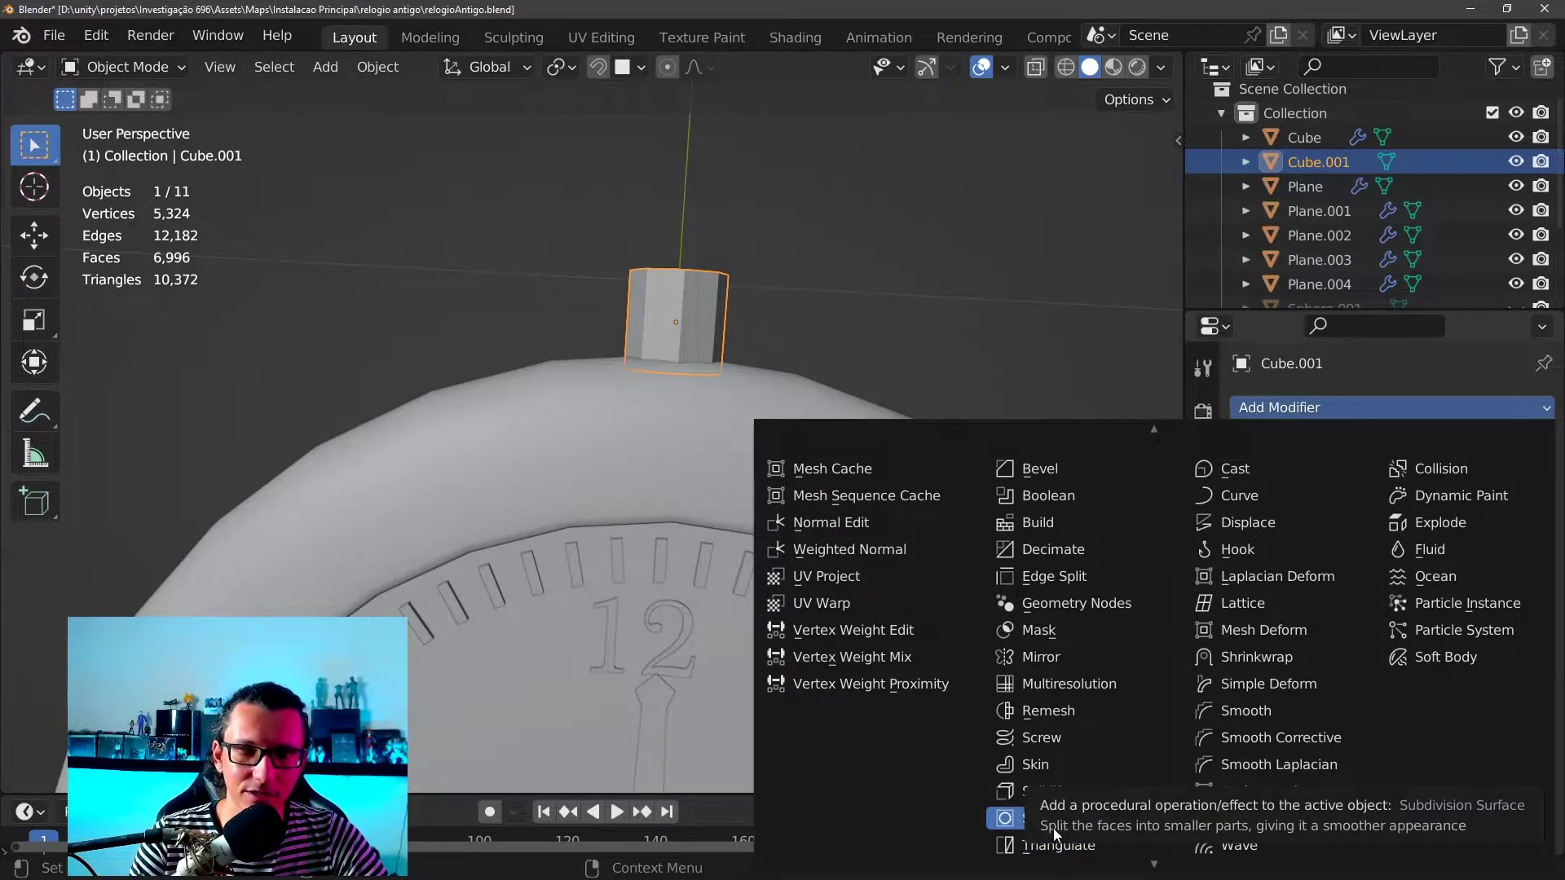
click(1053, 828)
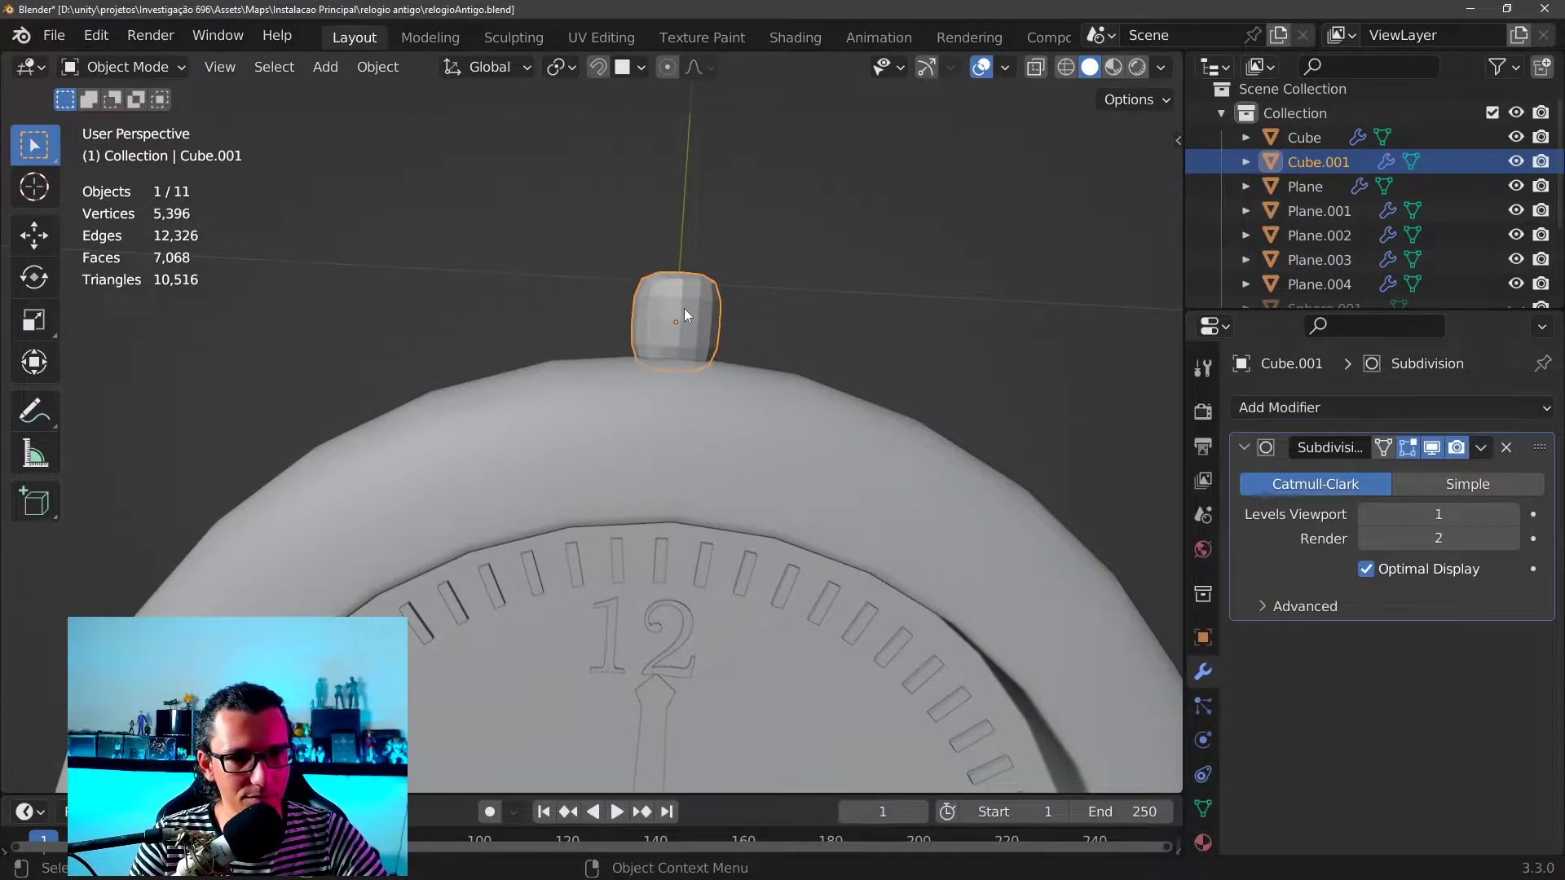
scroll(734, 317, up, 3)
scroll(851, 268, up, 2)
shift+middle_drag(829, 314, 744, 370)
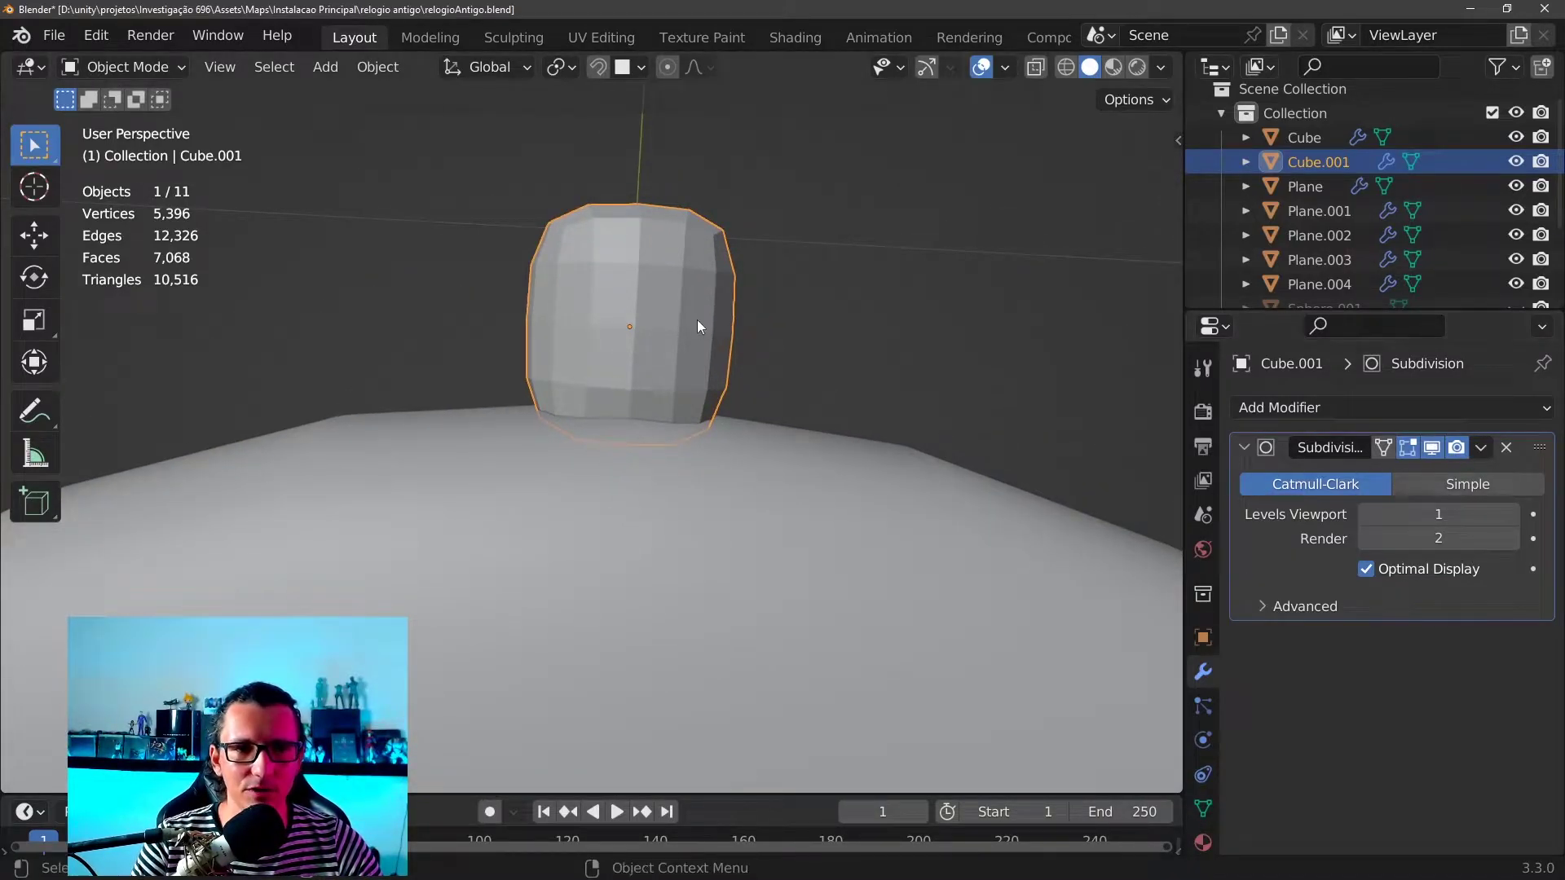
drag(1386, 505, 1410, 506)
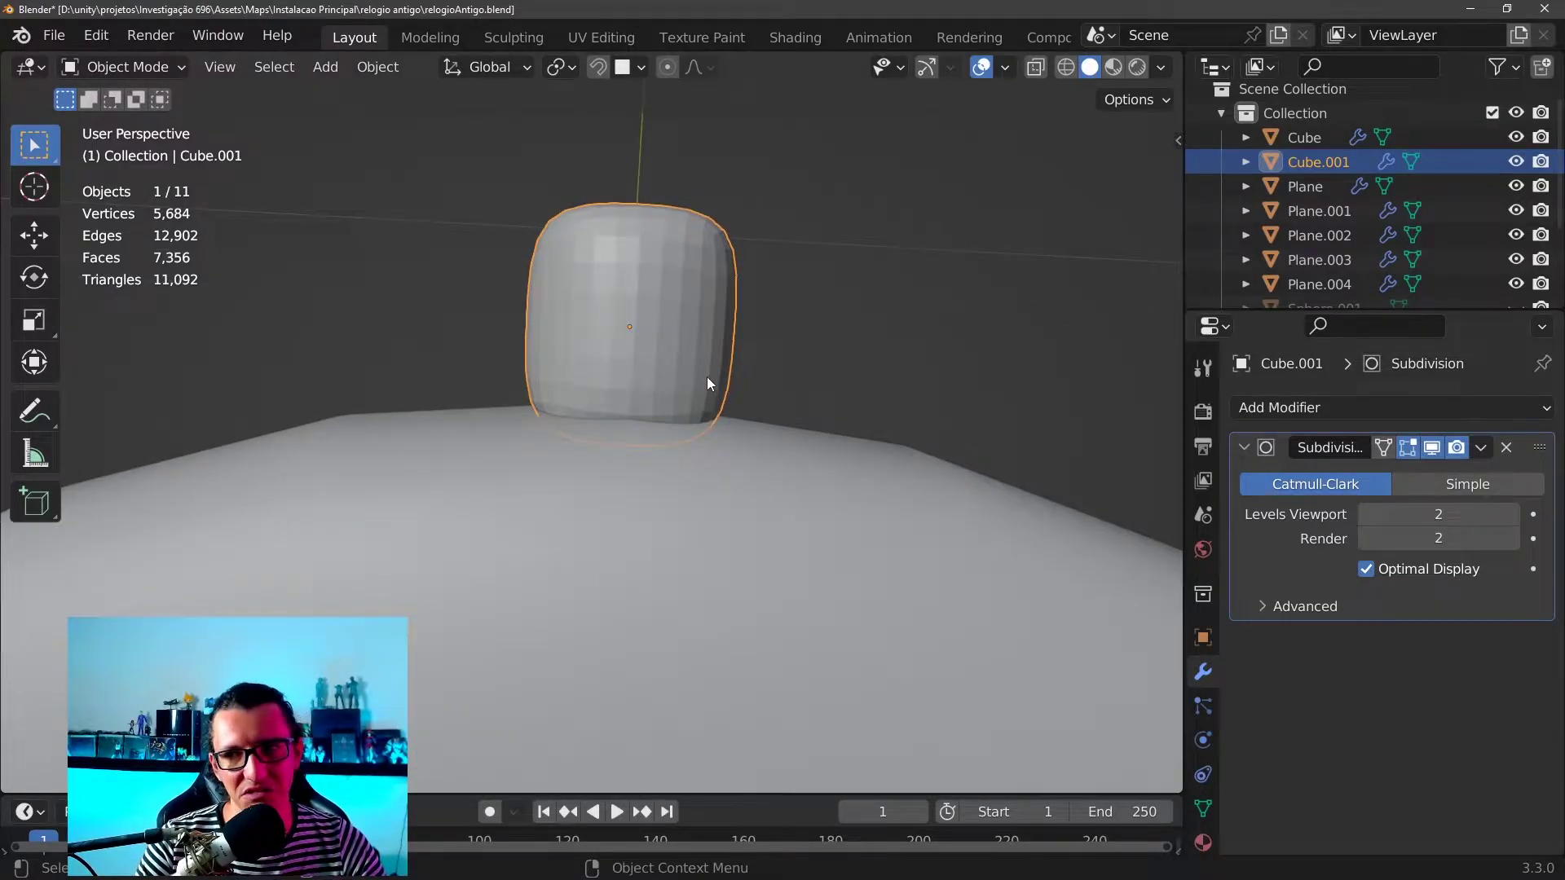
middle_drag(727, 352, 698, 401)
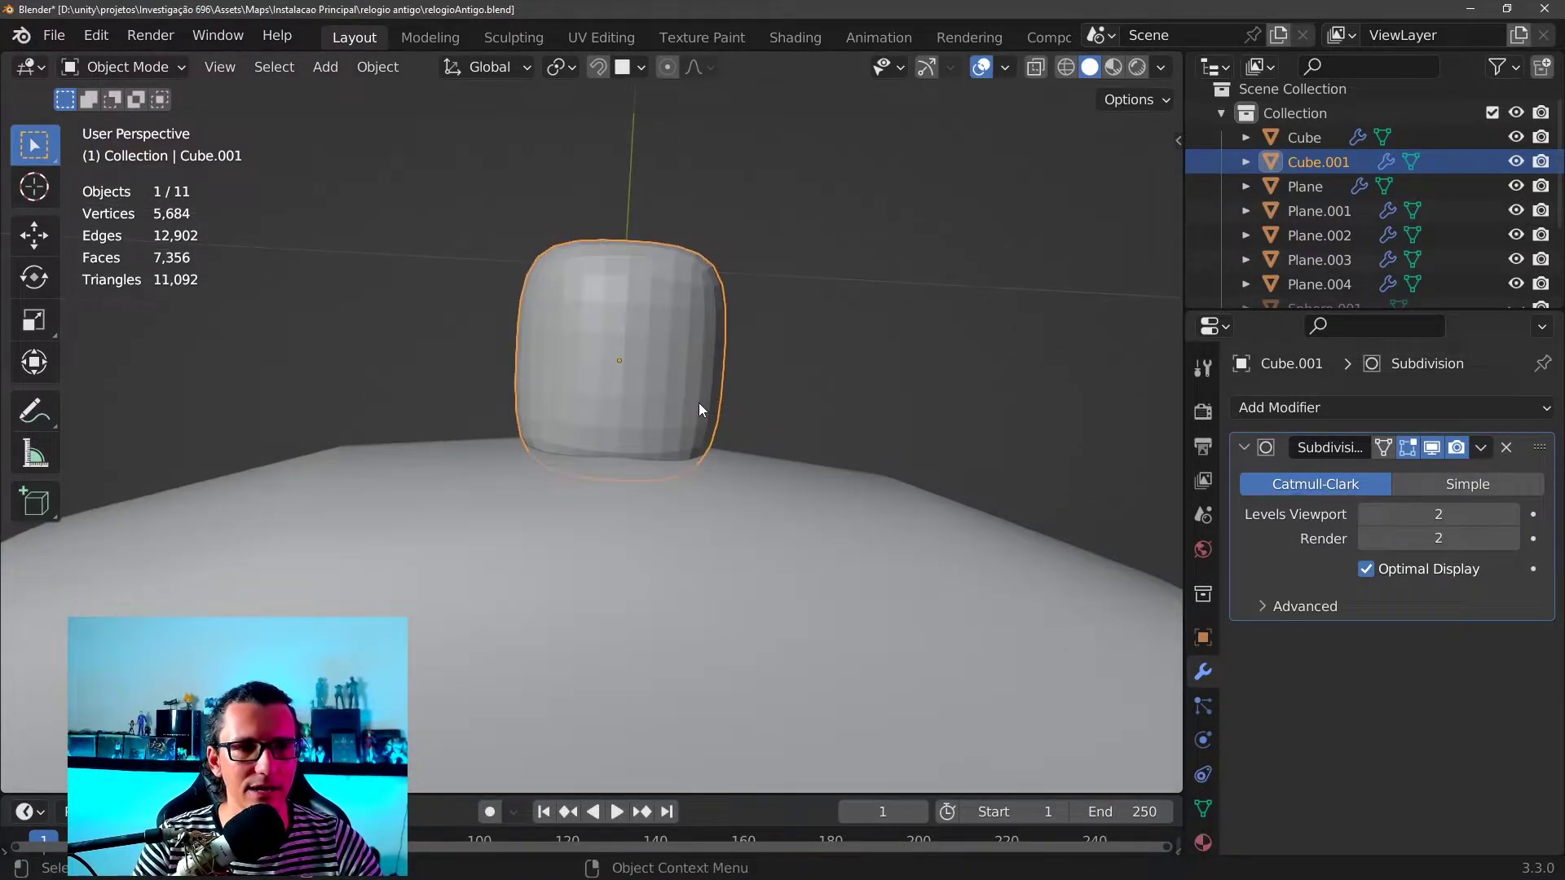
scroll(717, 384, up, 1)
Enter Edit Mode in edge select and frame a level front view of the crown
scroll(815, 473, down, 2)
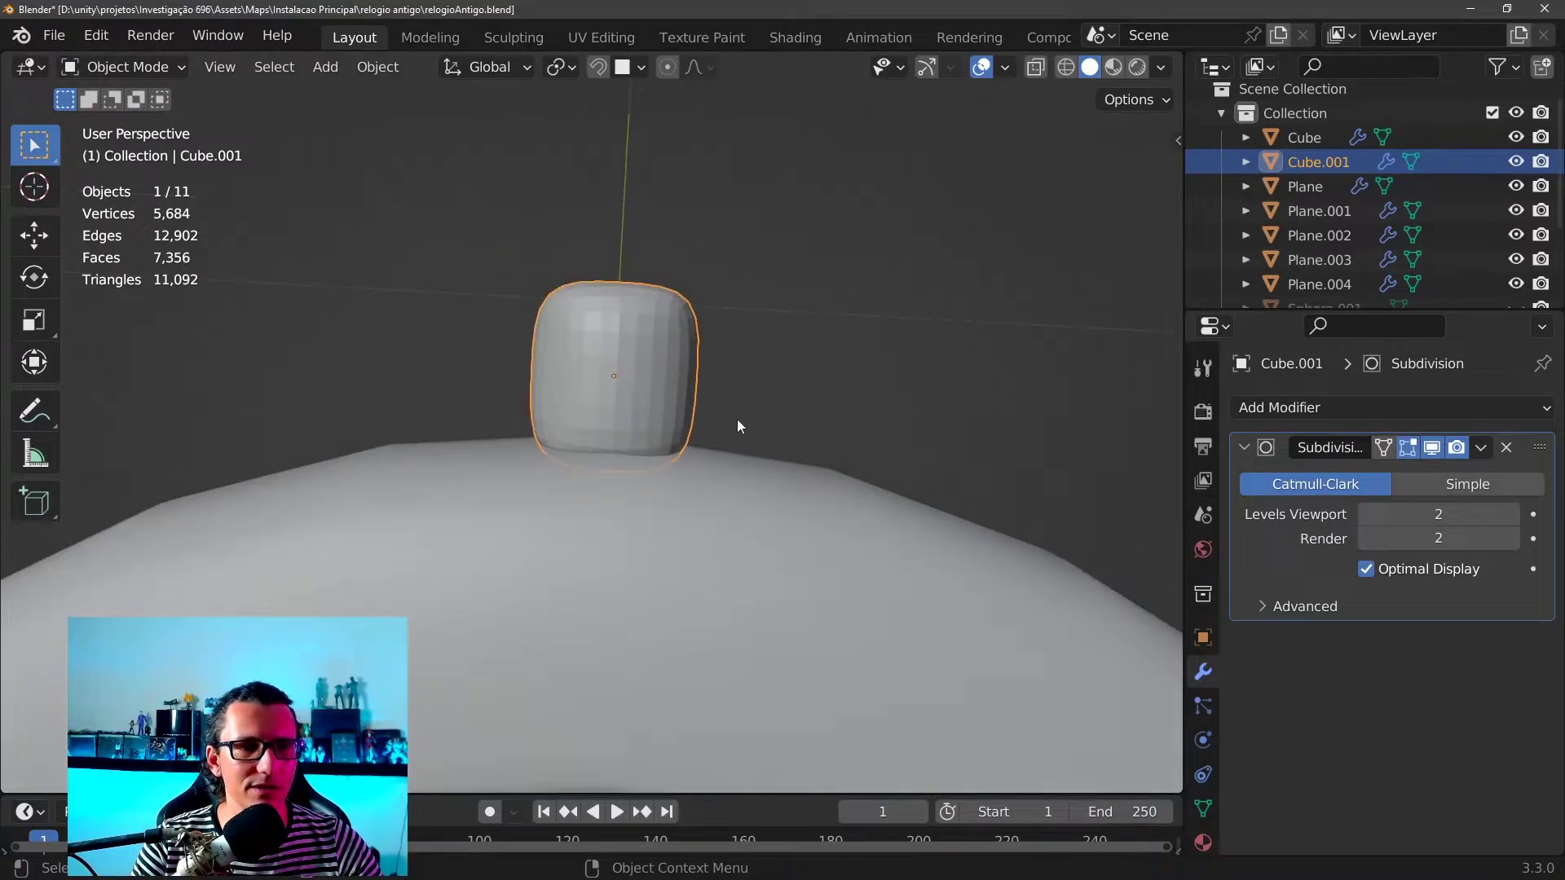
key(Tab)
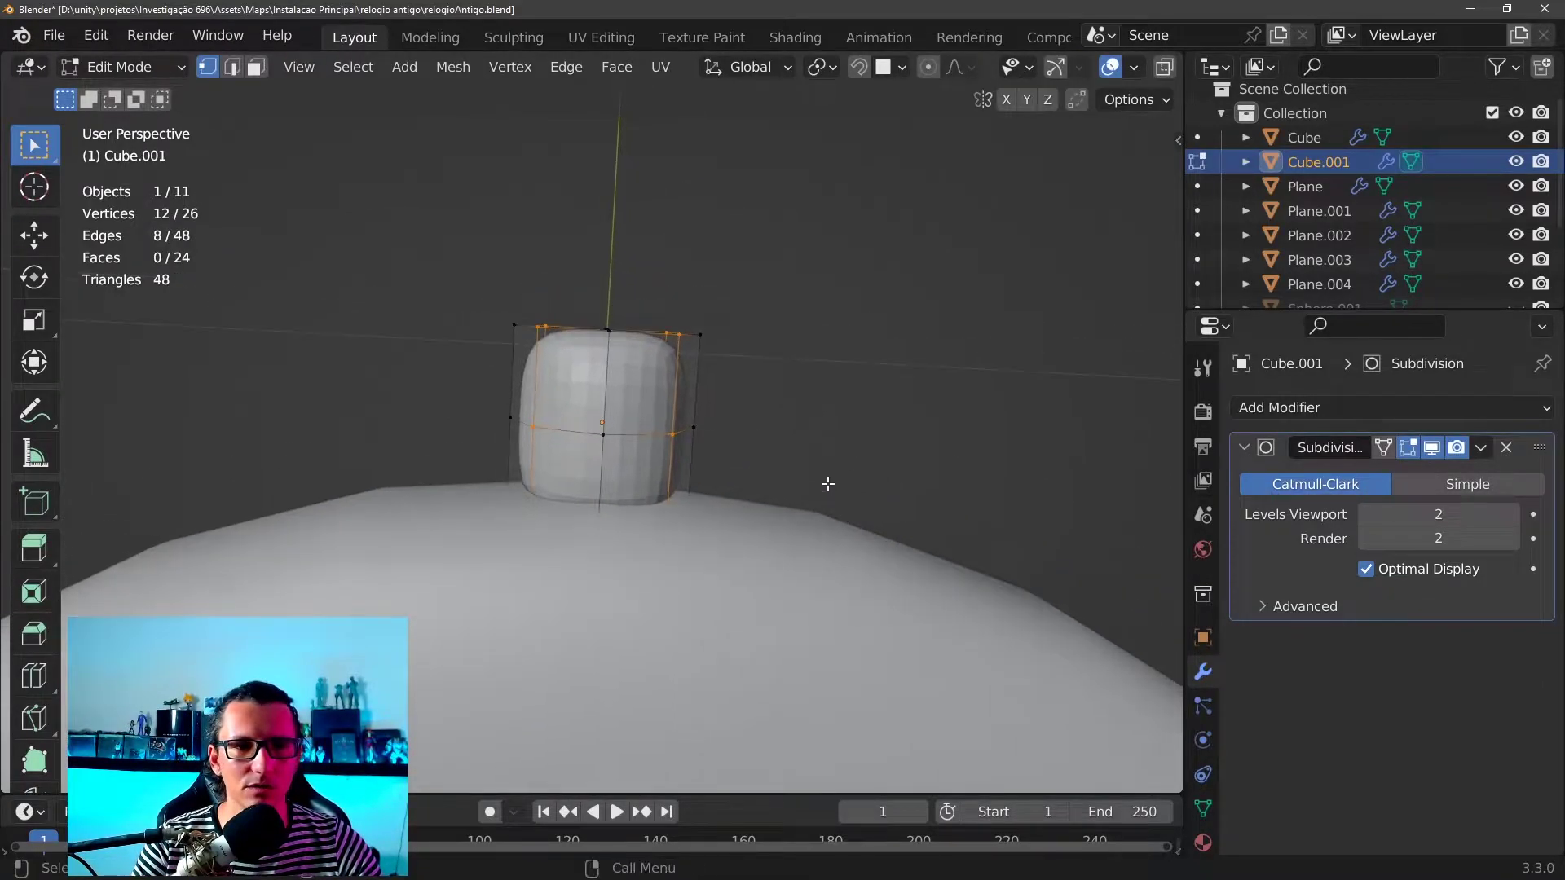
scroll(824, 482, up, 2)
scroll(814, 465, down, 1)
scroll(779, 419, down, 2)
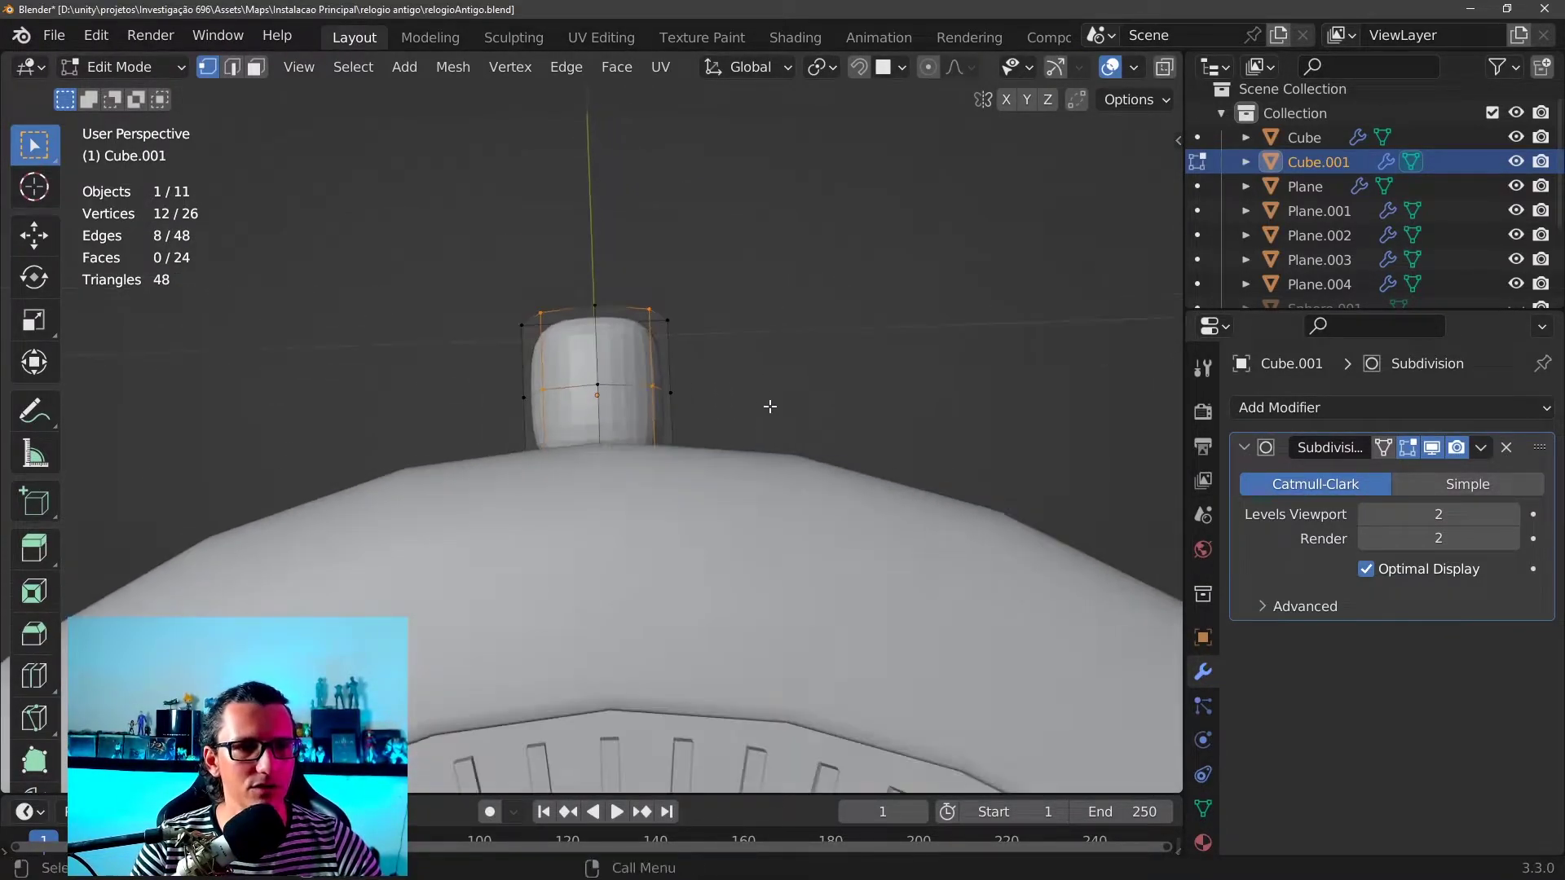
key(2)
alt+click(668, 383)
scroll(819, 364, up, 4)
shift+middle_drag(819, 363, 682, 609)
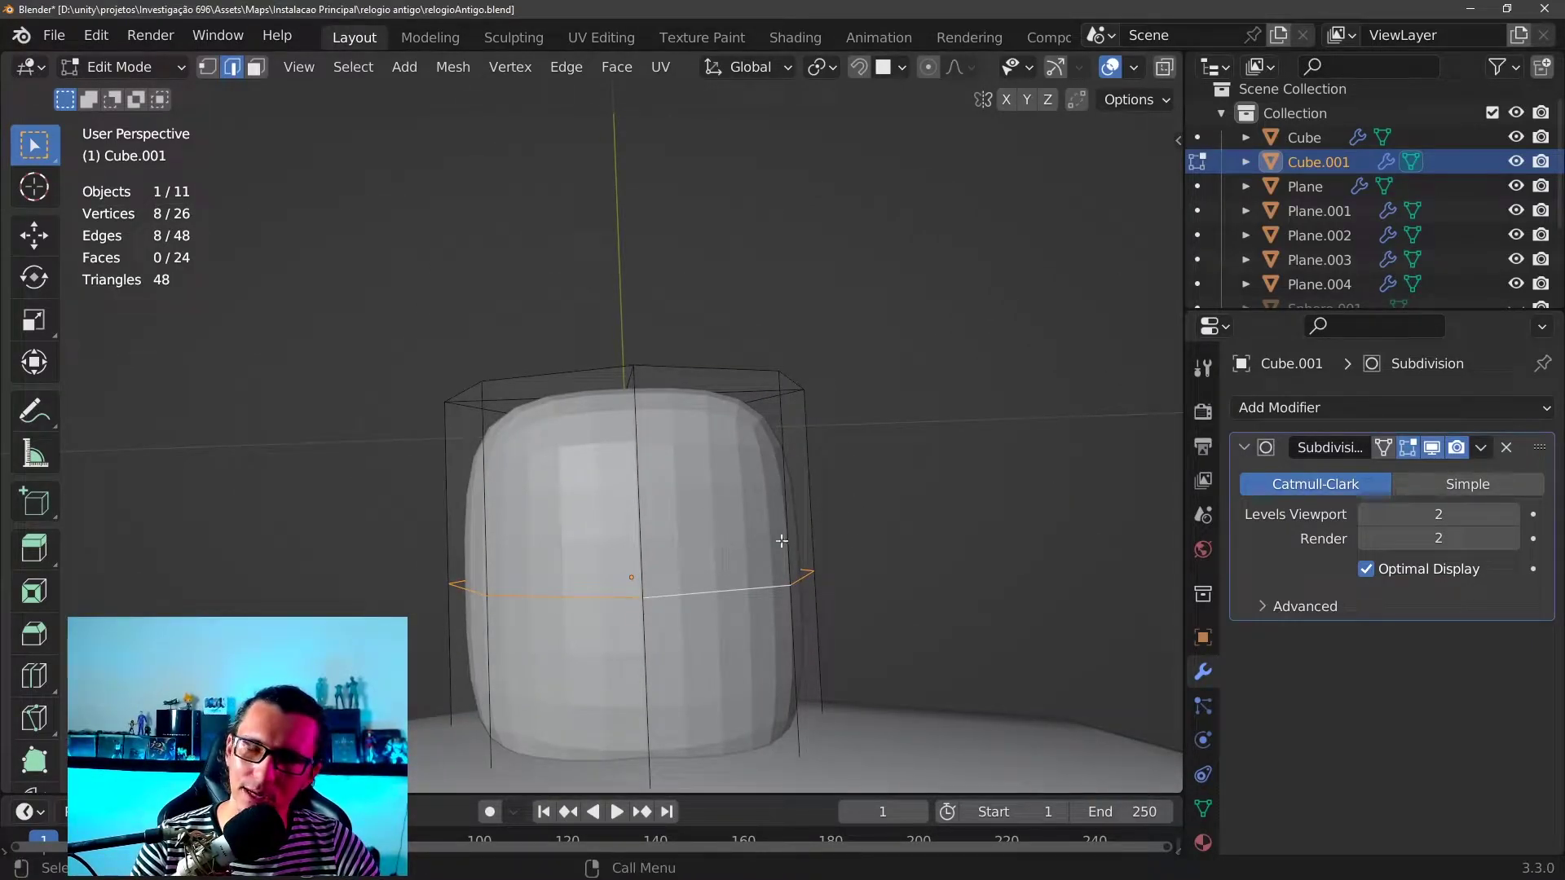
mouse_move(781, 541)
middle_down()
mouse_move(849, 472)
mouse_move(823, 517)
middle_up()
Add loop cuts near the crown's top and bottom, then check the reference images
key(ctrl+r)
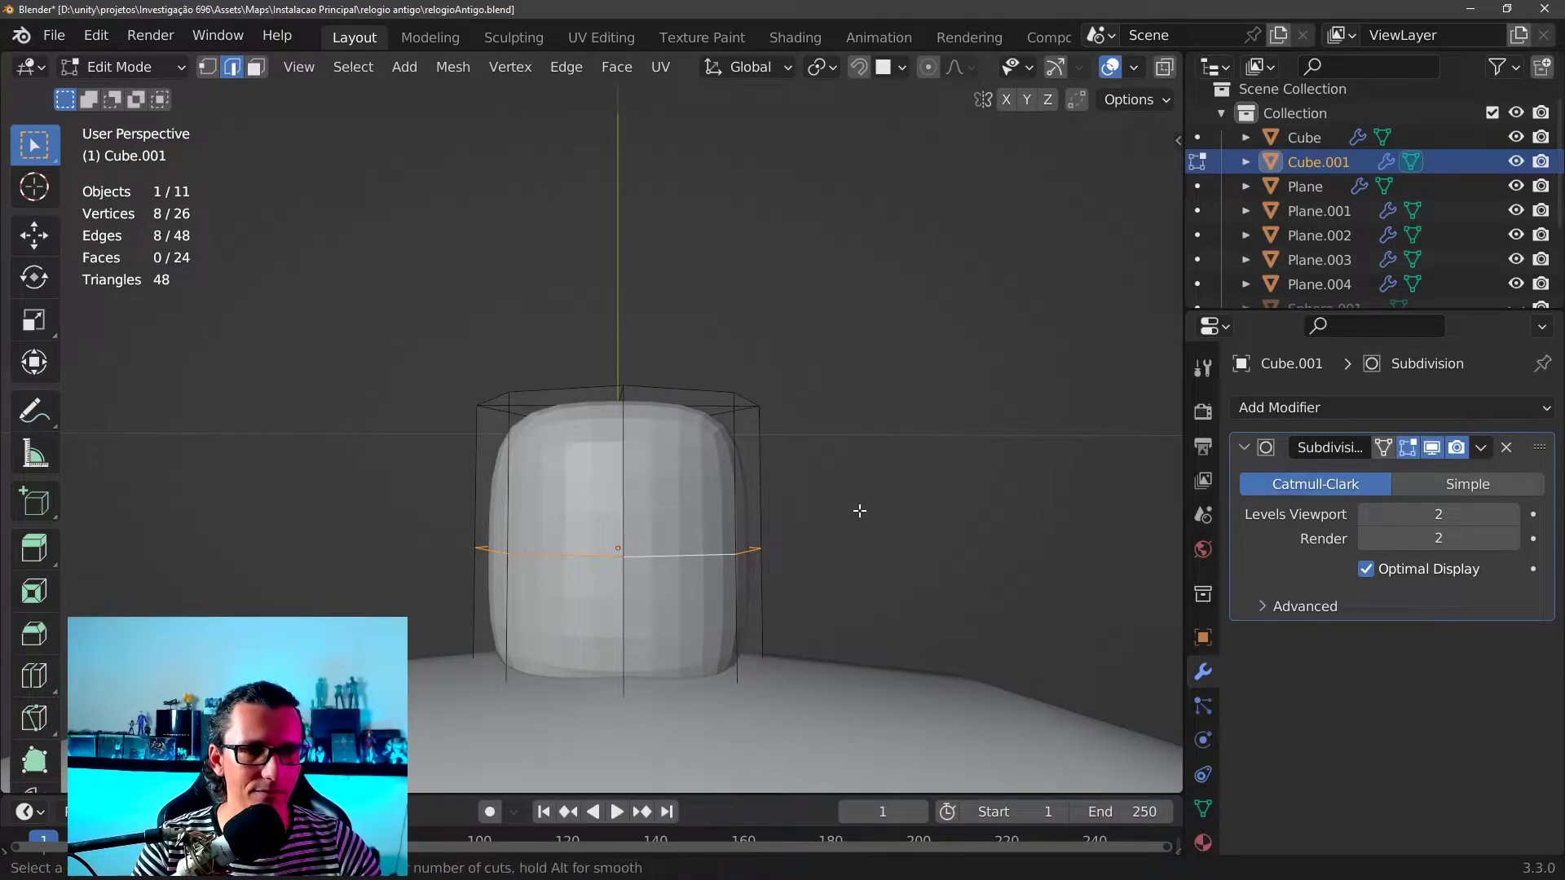
click(733, 471)
click(732, 471)
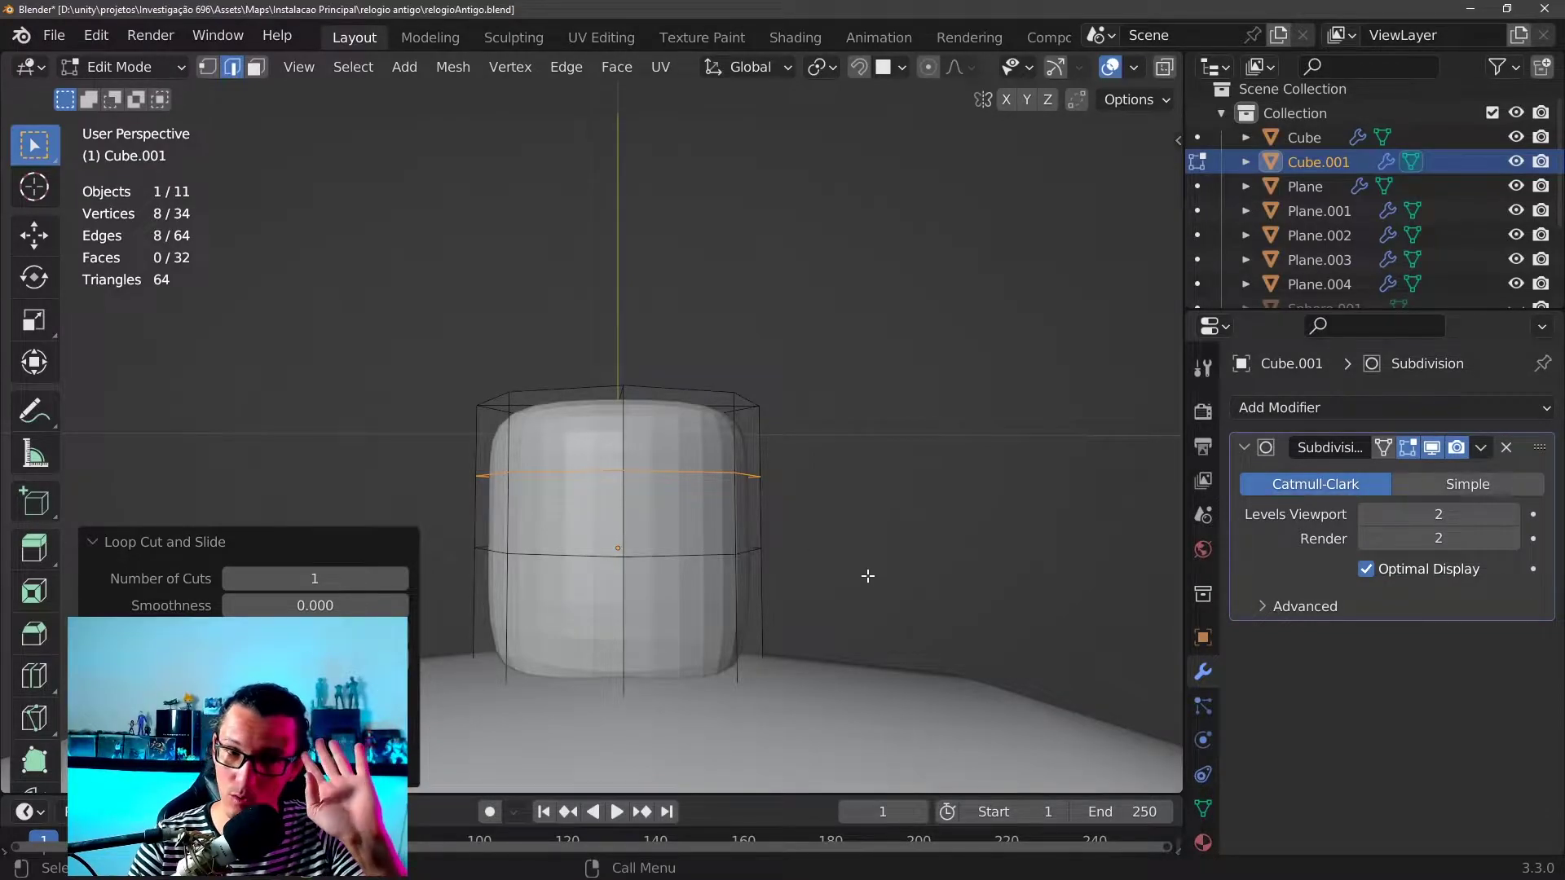
key(ctrl+r)
click(723, 628)
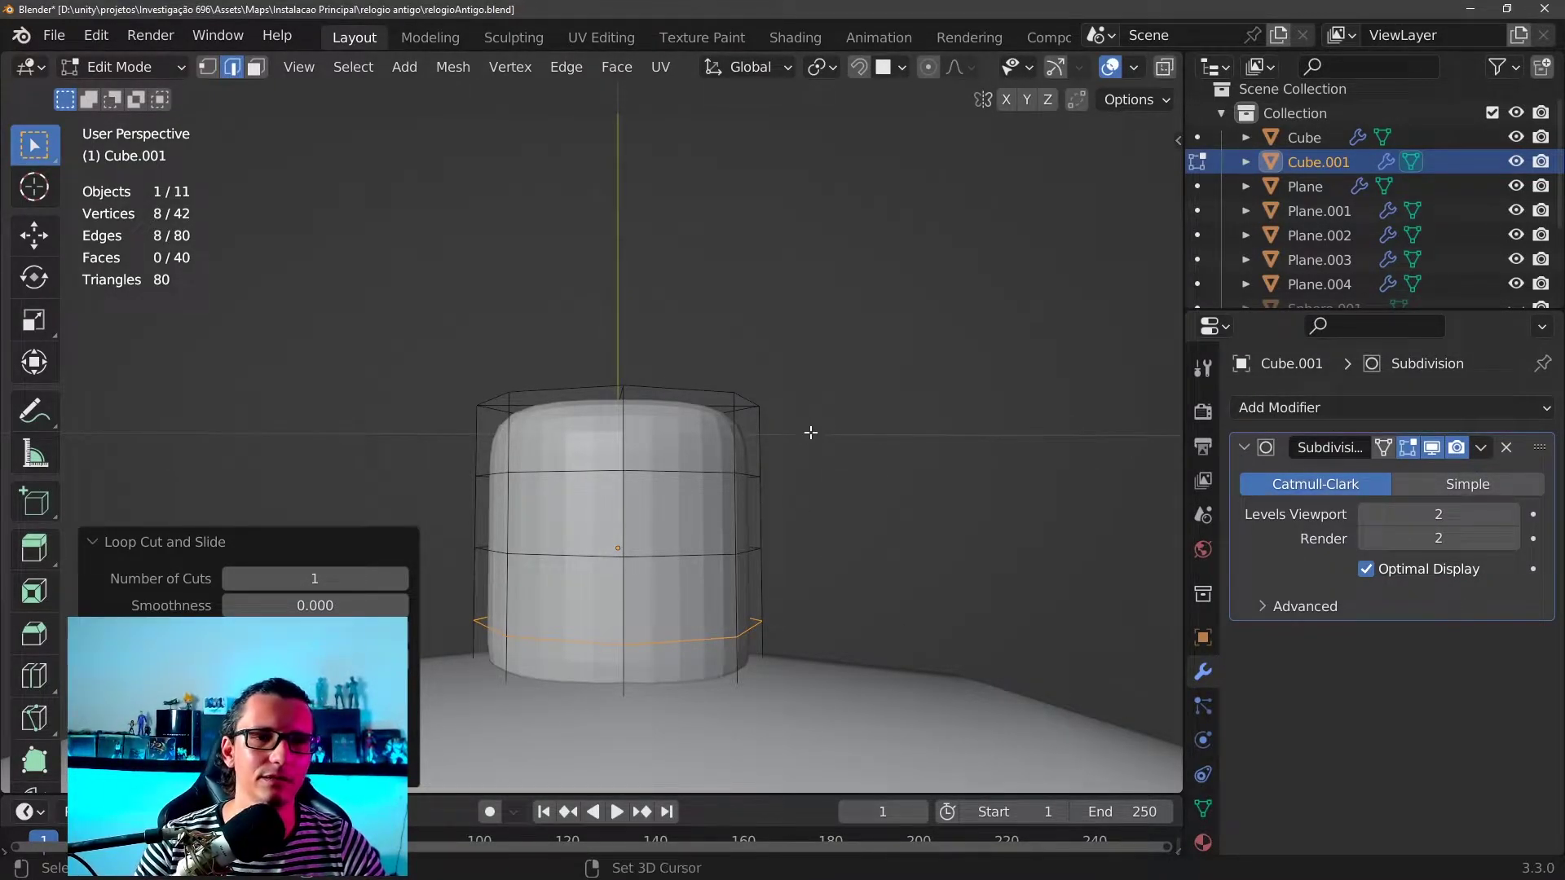
shift+middle_drag(811, 432, 824, 477)
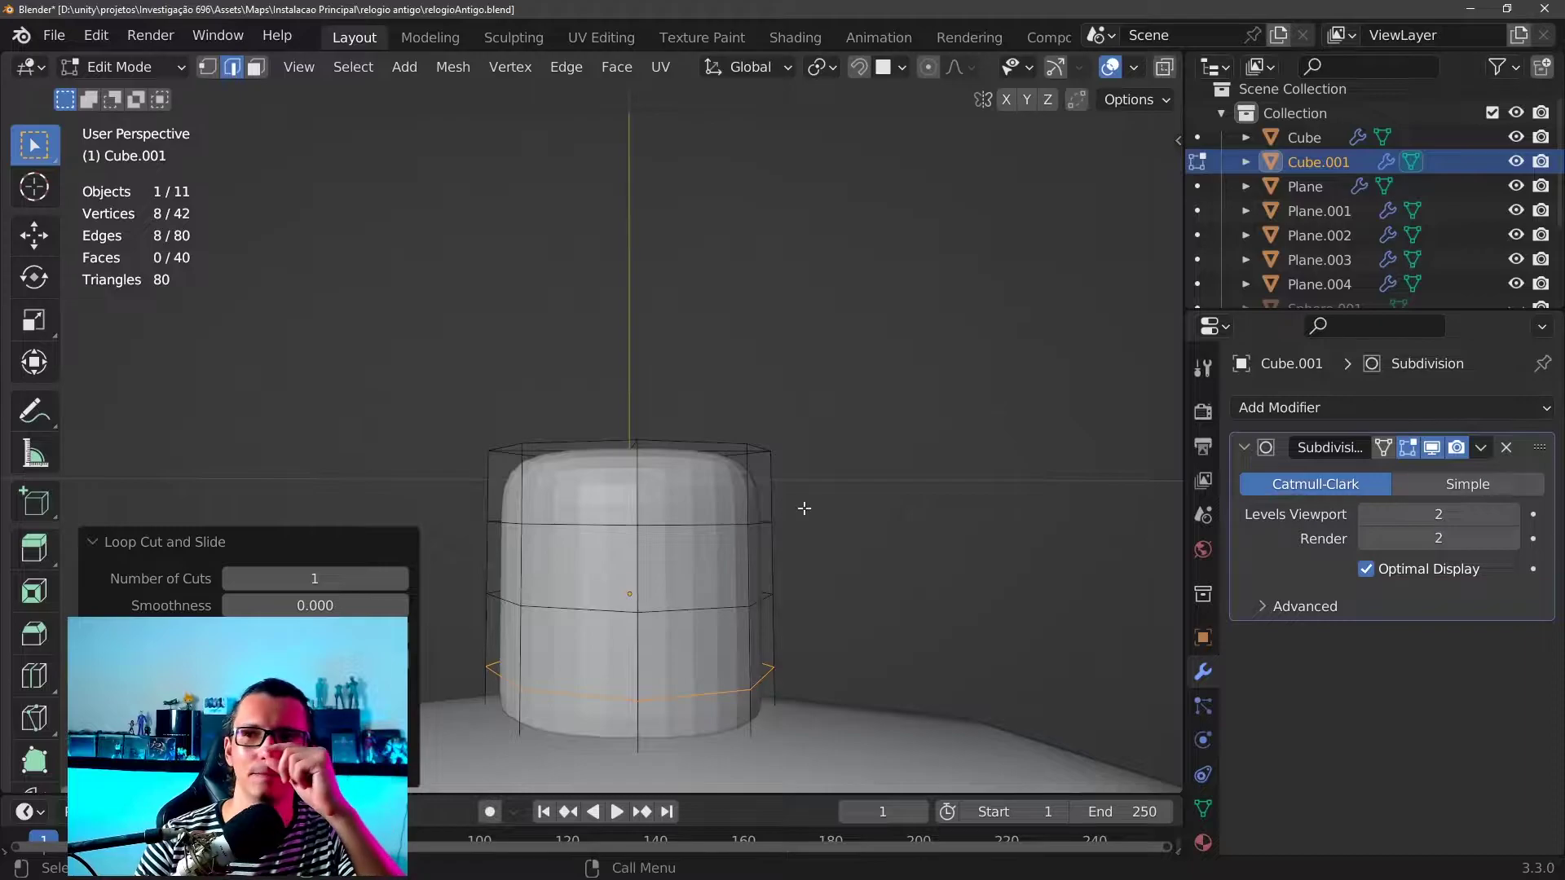
key(alt+Tab)
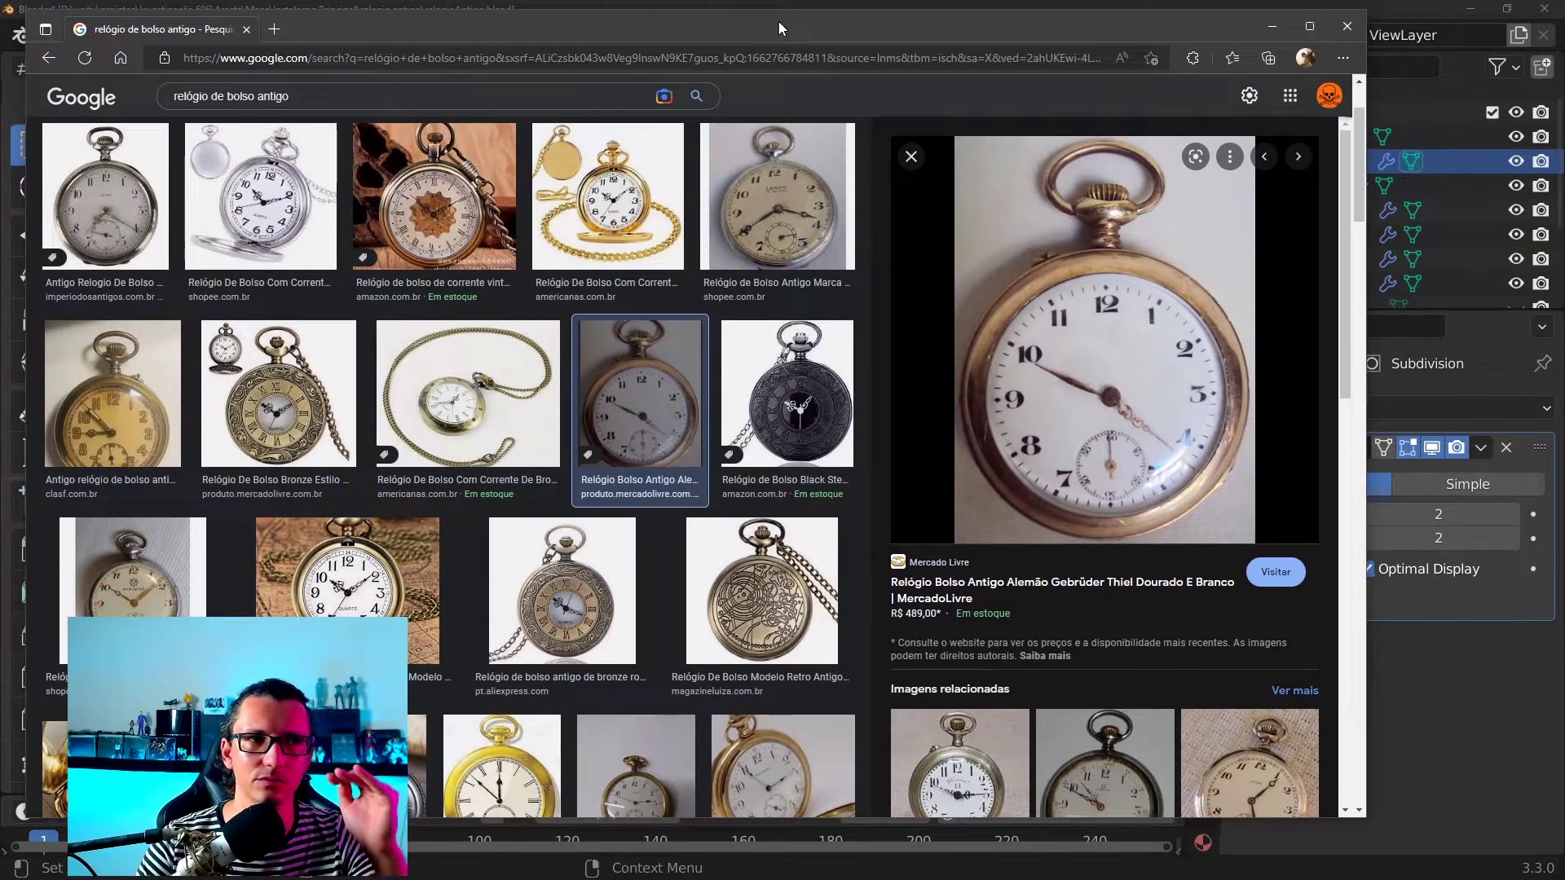
key(alt+Tab)
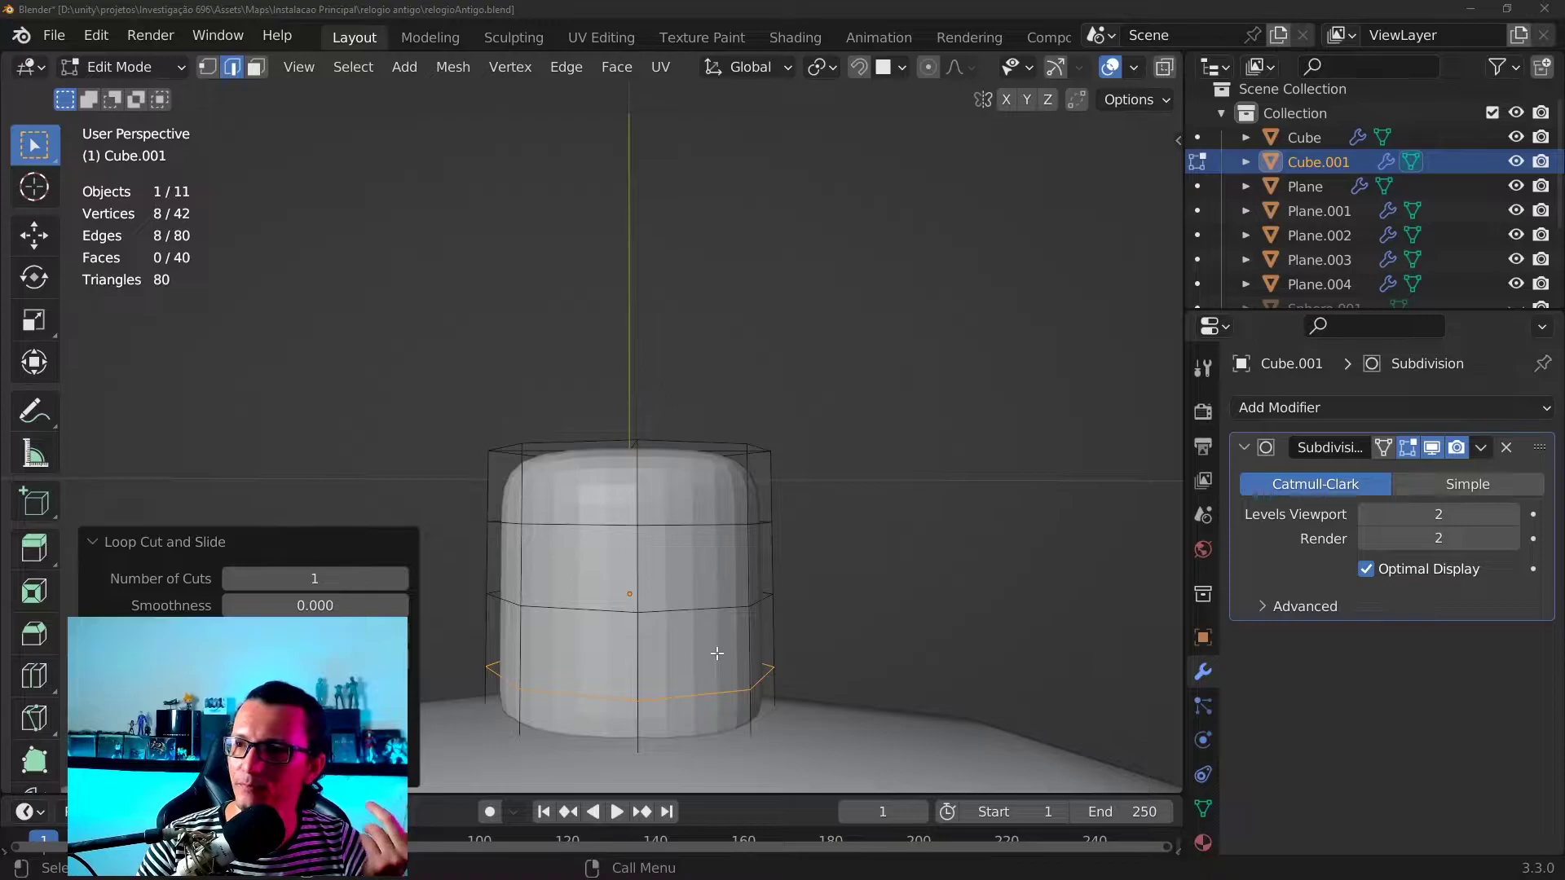
Orbit around the crown on the watch body and return to Object Mode
scroll(734, 652, down, 3)
mouse_move(807, 604)
middle_down()
mouse_move(663, 416)
mouse_move(734, 521)
middle_up()
scroll(734, 522, up, 3)
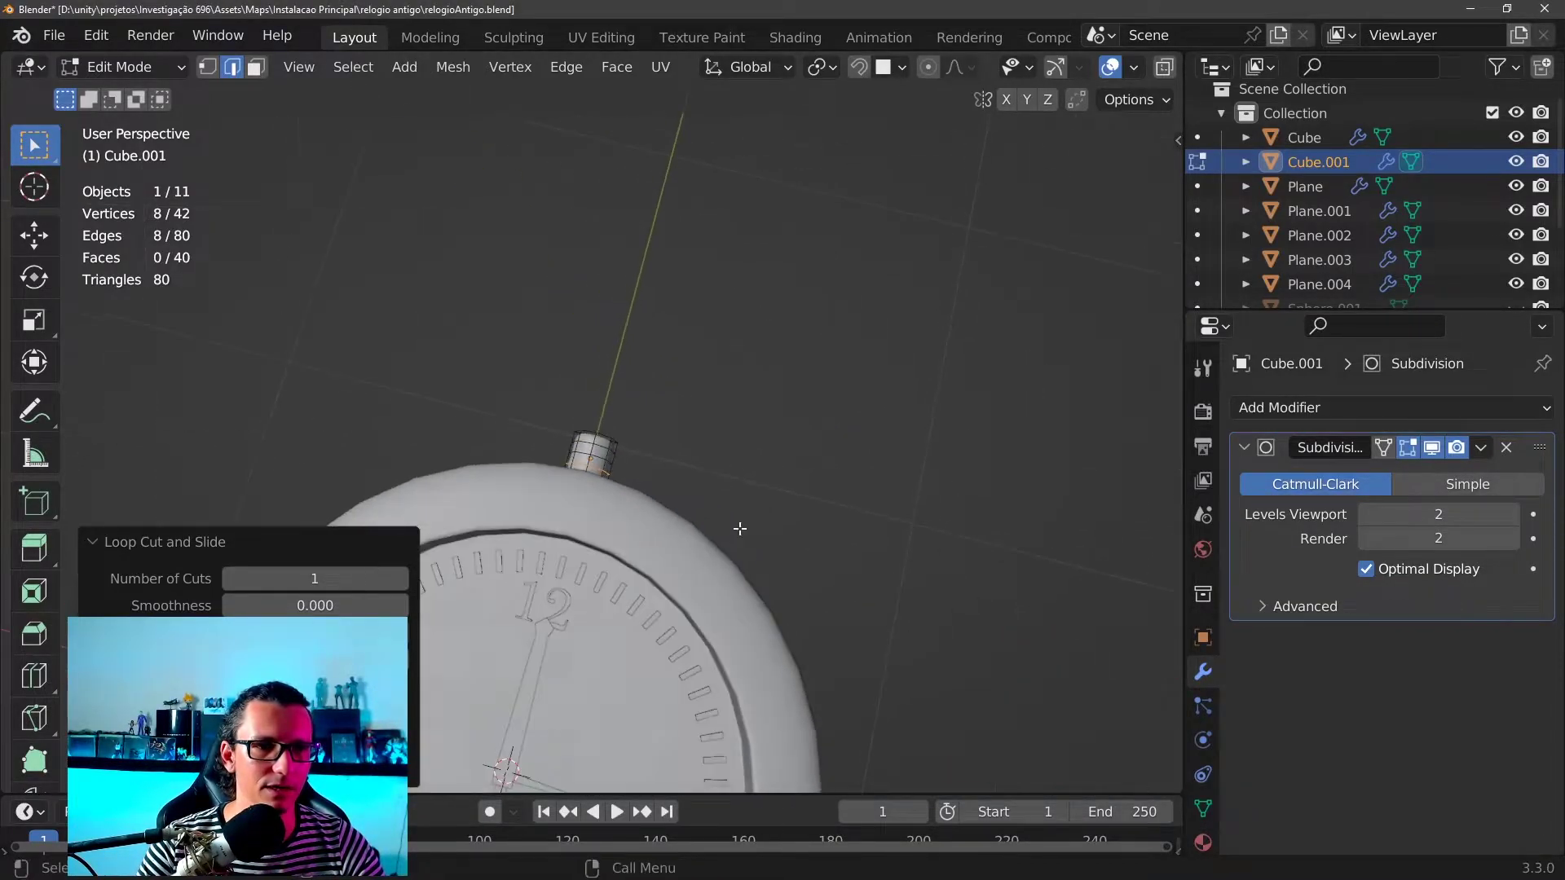
scroll(818, 454, up, 2)
scroll(857, 413, up, 2)
scroll(857, 413, down, 3)
middle_drag(858, 413, 901, 374)
scroll(891, 374, down, 1)
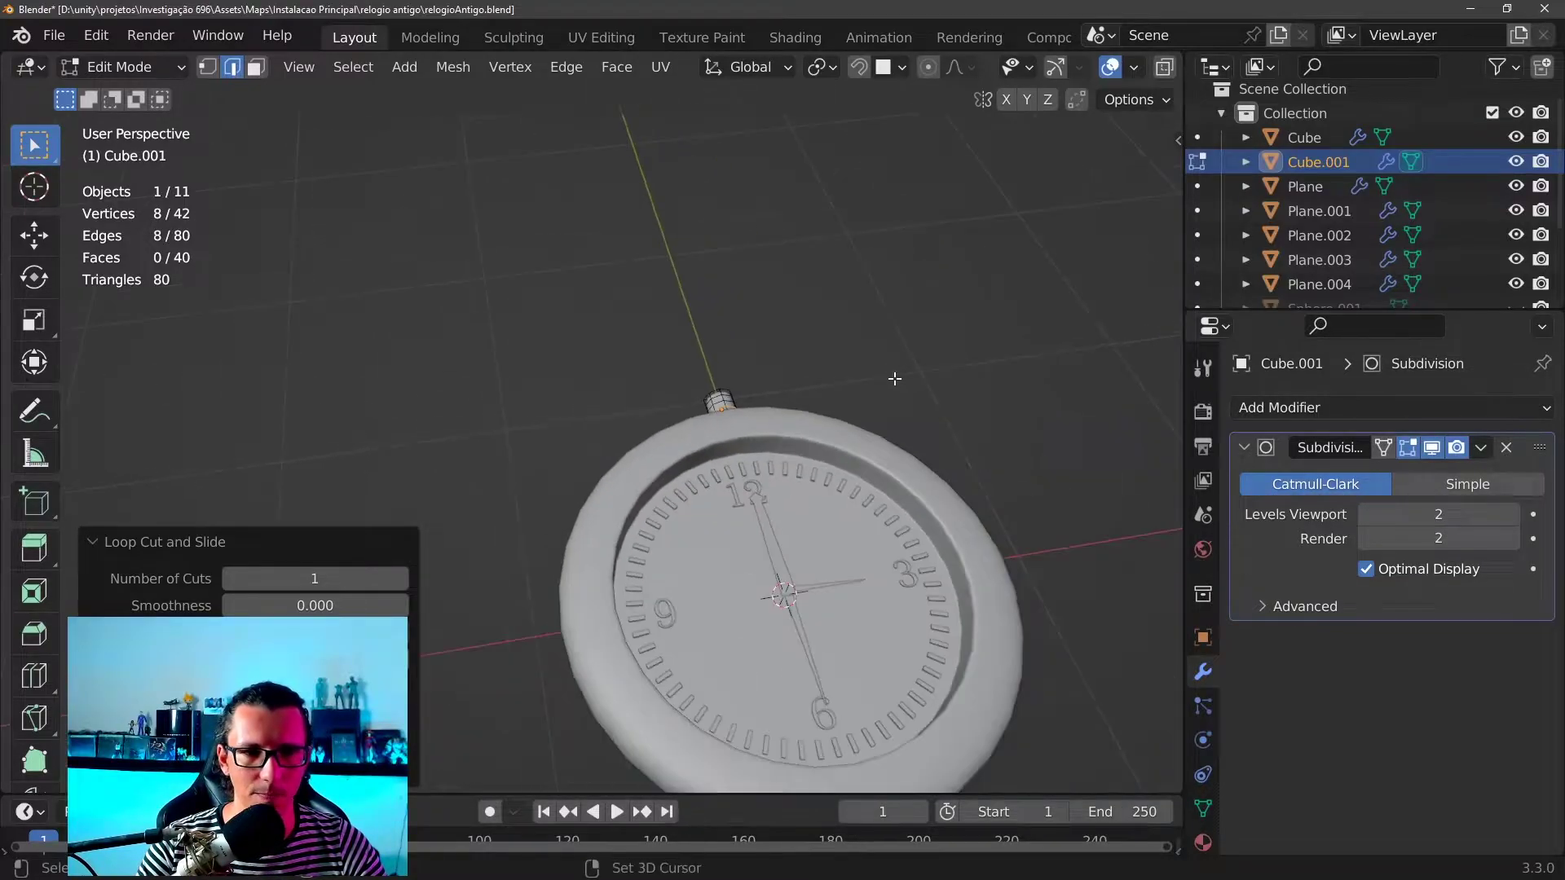
scroll(832, 408, up, 4)
scroll(810, 485, up, 1)
scroll(812, 480, down, 3)
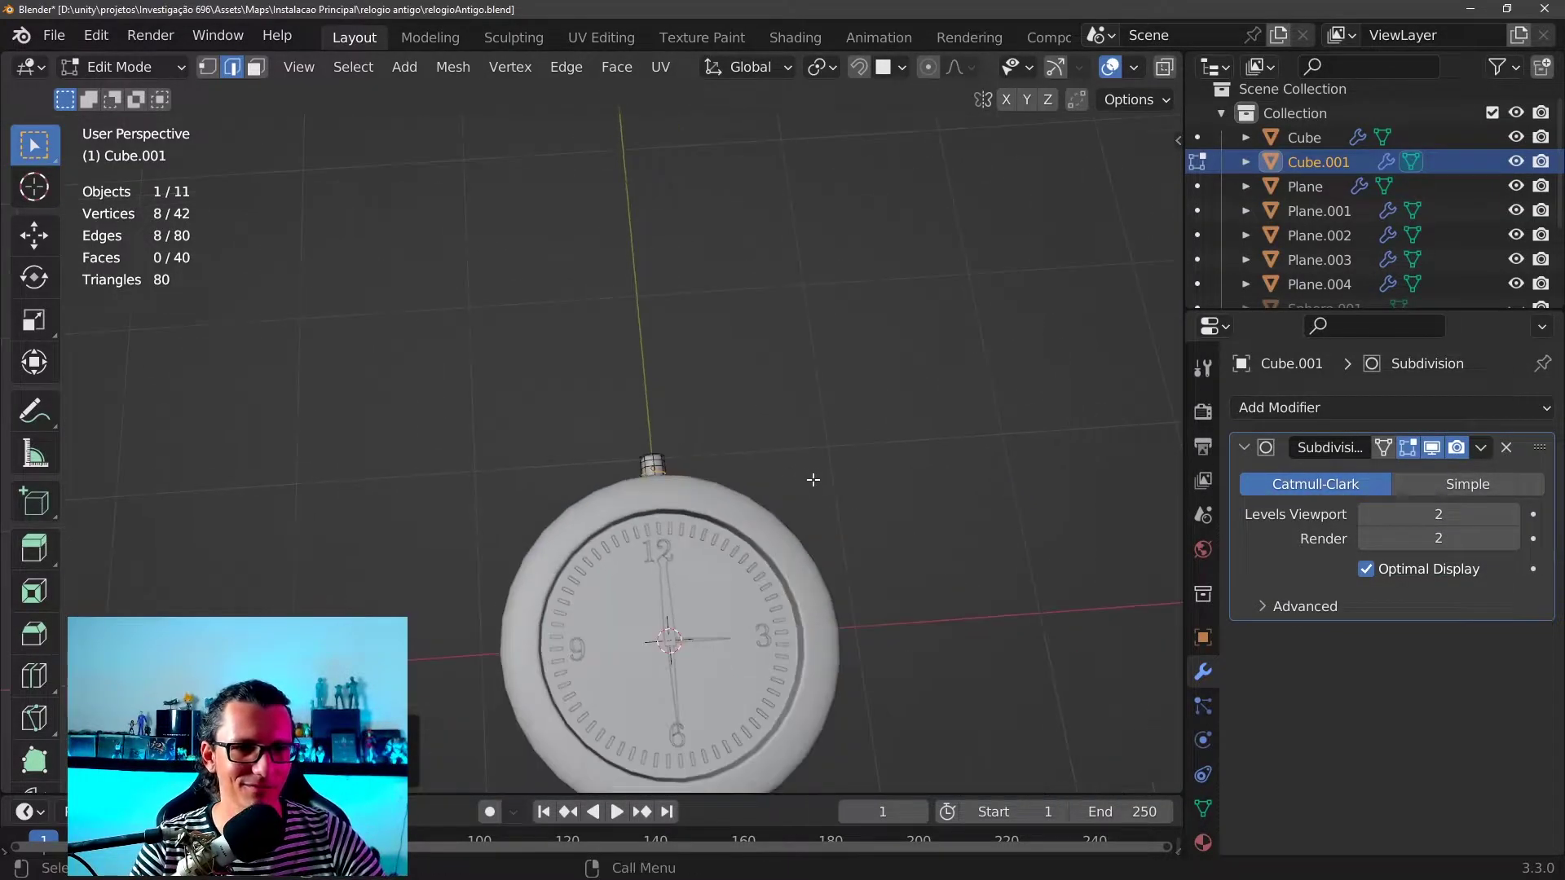
mouse_move(709, 453)
middle_down()
mouse_move(775, 447)
mouse_move(581, 457)
mouse_move(770, 418)
middle_up()
key(ctrl+Tab)
click(616, 450)
Unhide everything, then select and hide the Sphere.001 outer cover to expose the dial
key(alt+h)
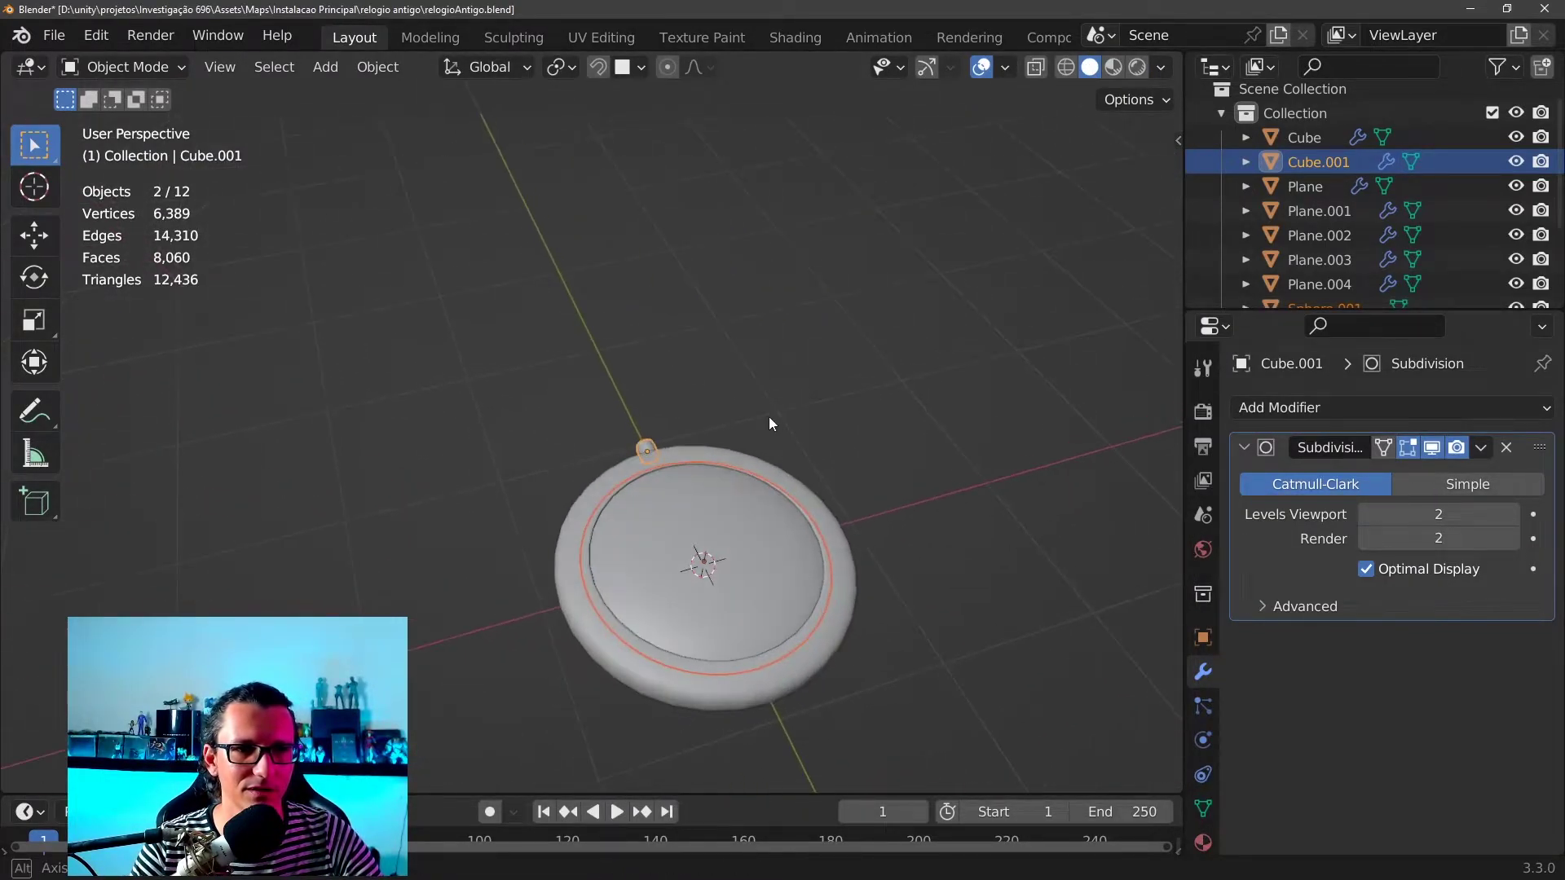
scroll(708, 427, up, 3)
scroll(717, 488, up, 1)
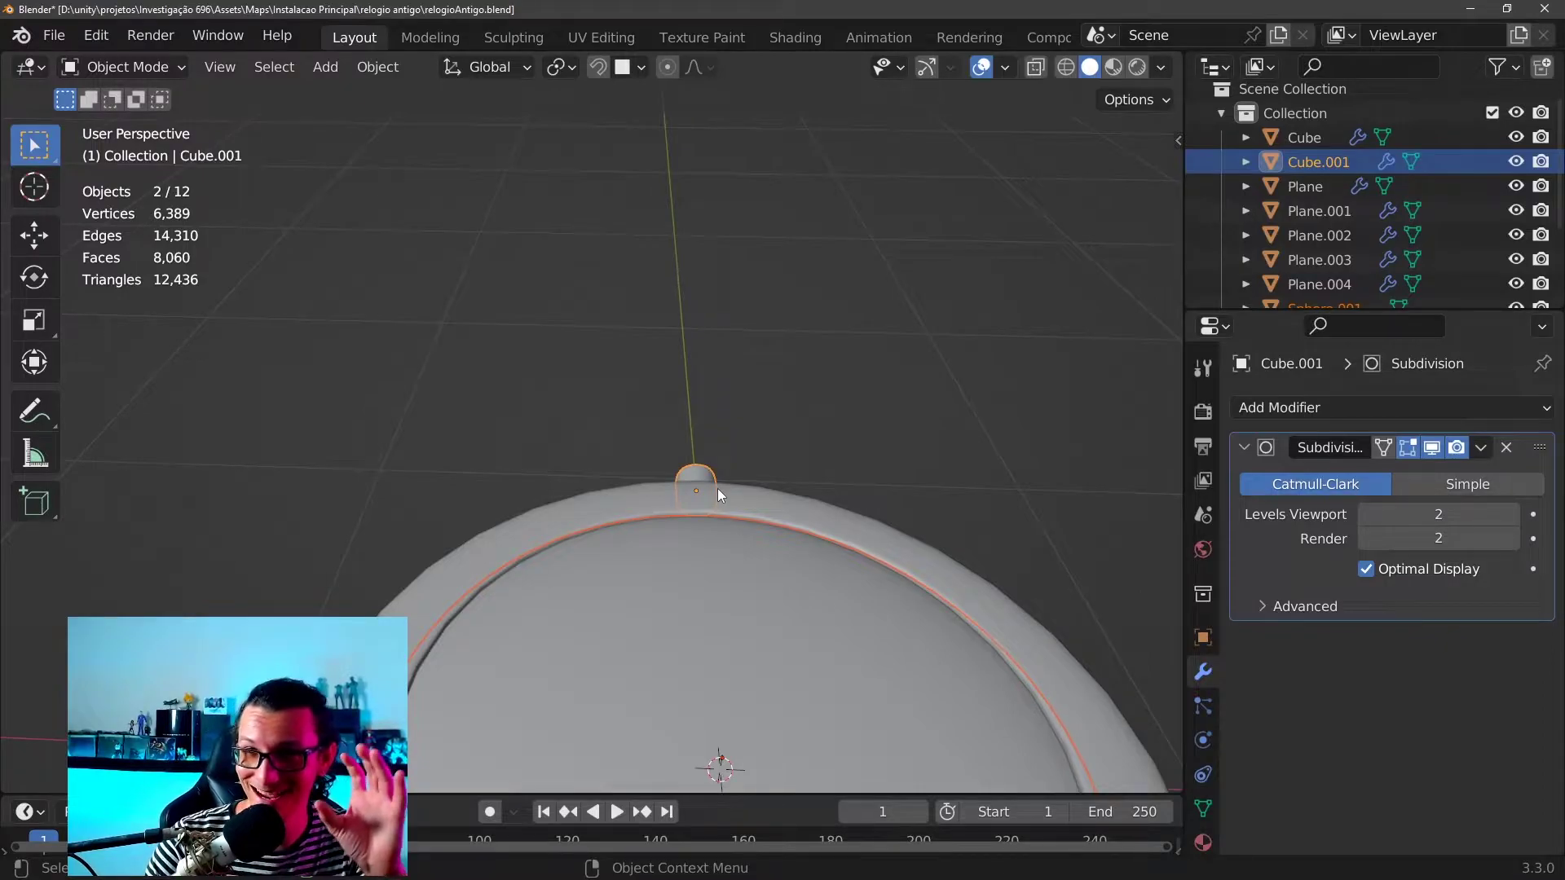
scroll(707, 518, down, 4)
mouse_move(717, 556)
middle_down()
mouse_move(761, 462)
mouse_move(758, 511)
mouse_move(663, 432)
mouse_move(714, 479)
mouse_move(667, 468)
middle_up()
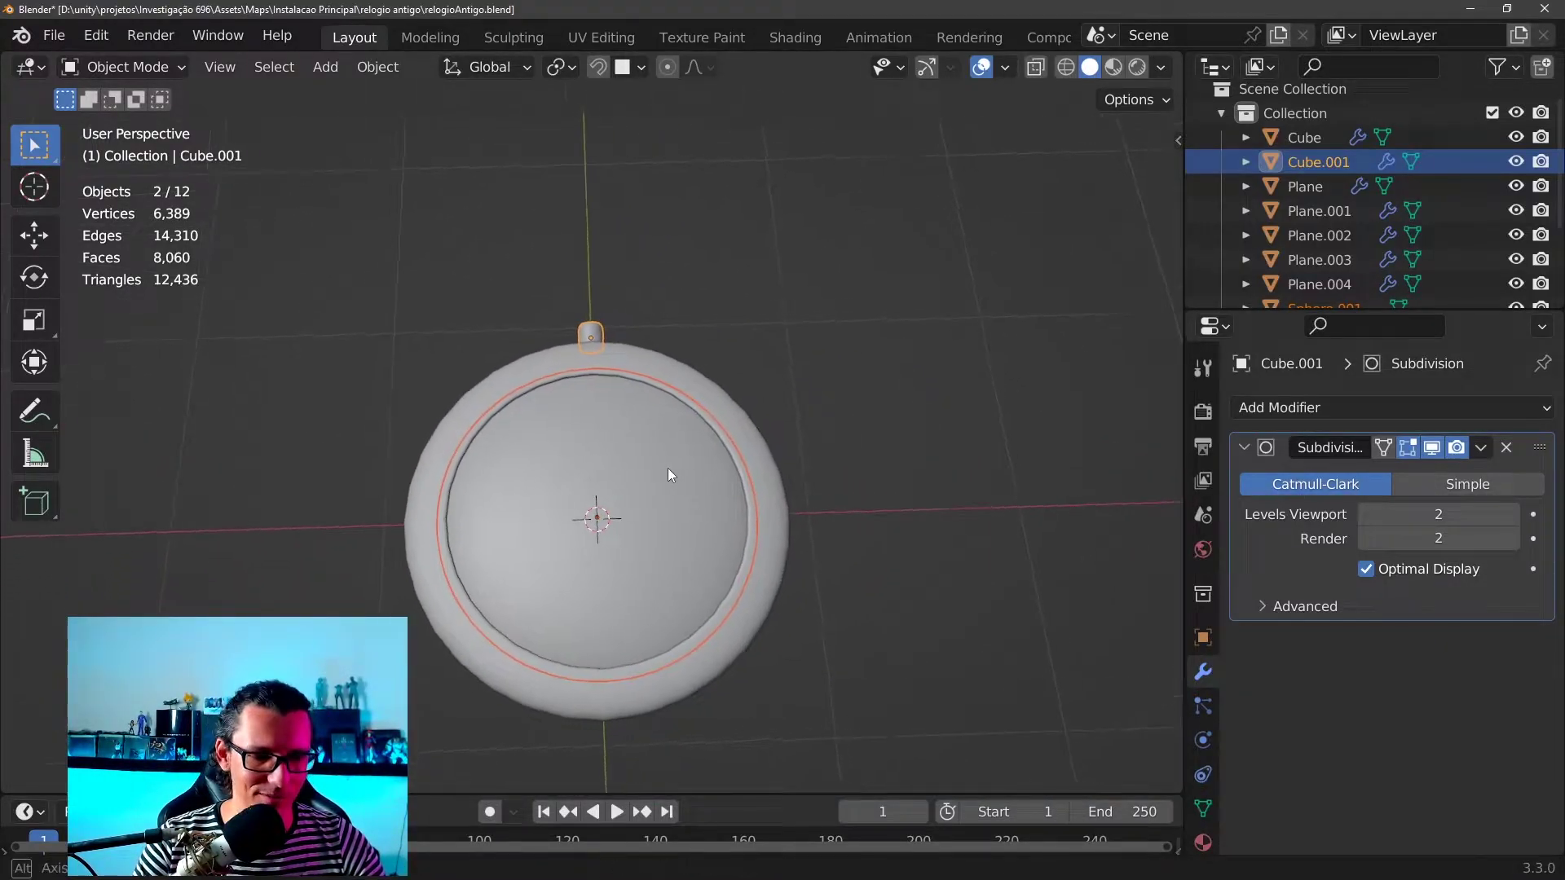
click(732, 448)
mouse_move(794, 379)
middle_down()
mouse_move(770, 383)
mouse_move(711, 500)
middle_up()
key(h)
Frame the crown cylinder from the front and select Cube.001
scroll(770, 383, up, 4)
scroll(711, 500, up, 3)
scroll(696, 478, up, 3)
scroll(646, 553, down, 3)
middle_drag(646, 553, 790, 378)
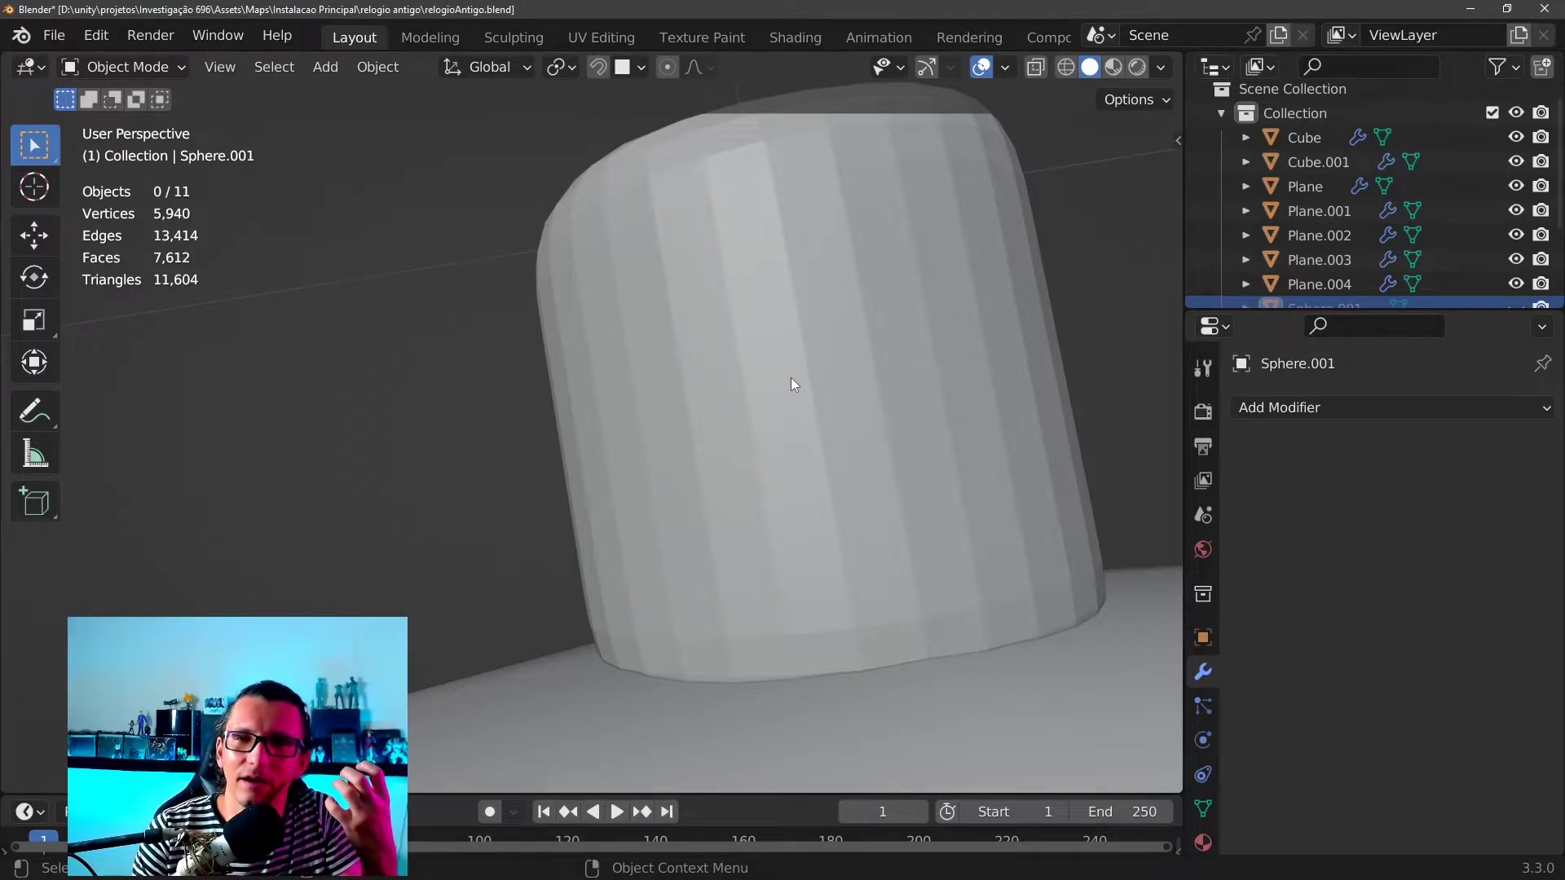
scroll(796, 387, down, 3)
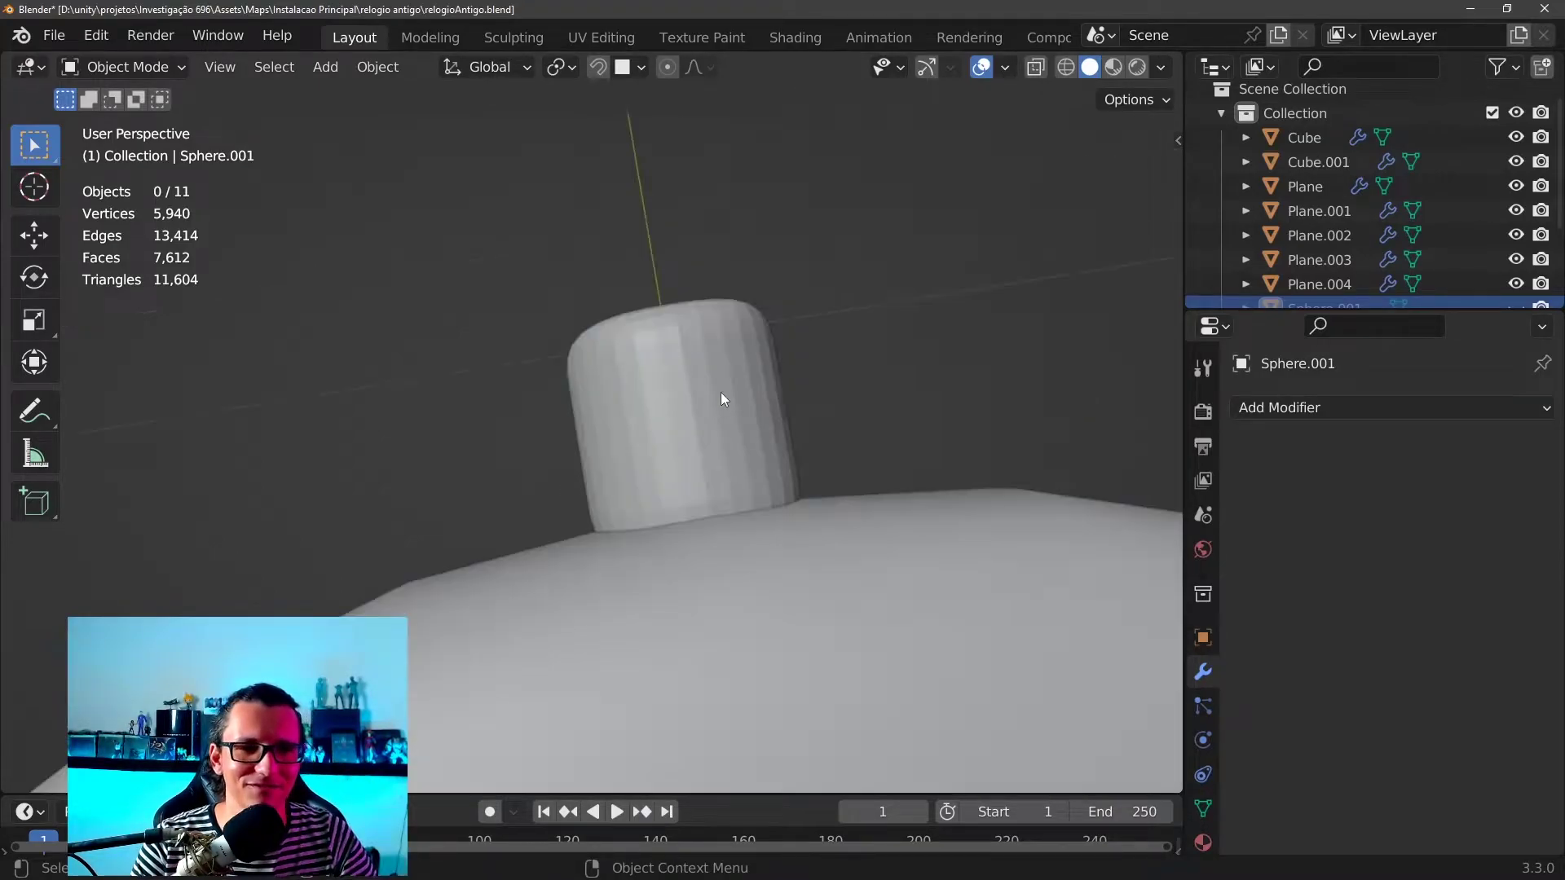
middle_drag(721, 393, 688, 395)
click(739, 485)
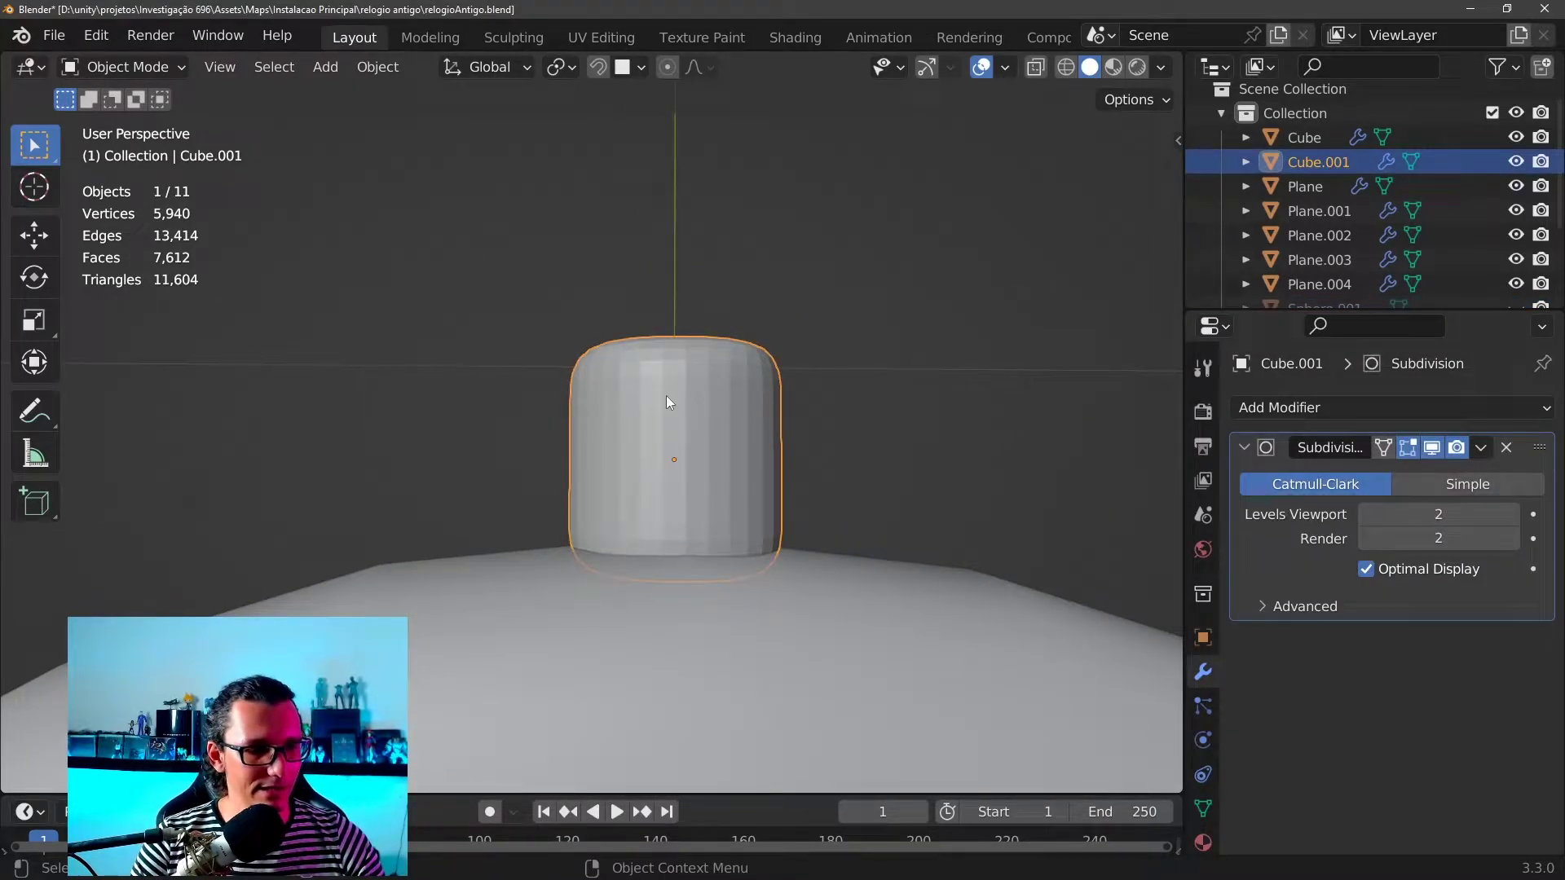
Enter Edit Mode on the crown and orbit to view its side
key(ctrl+Tab)
click(969, 447)
scroll(815, 405, up, 4)
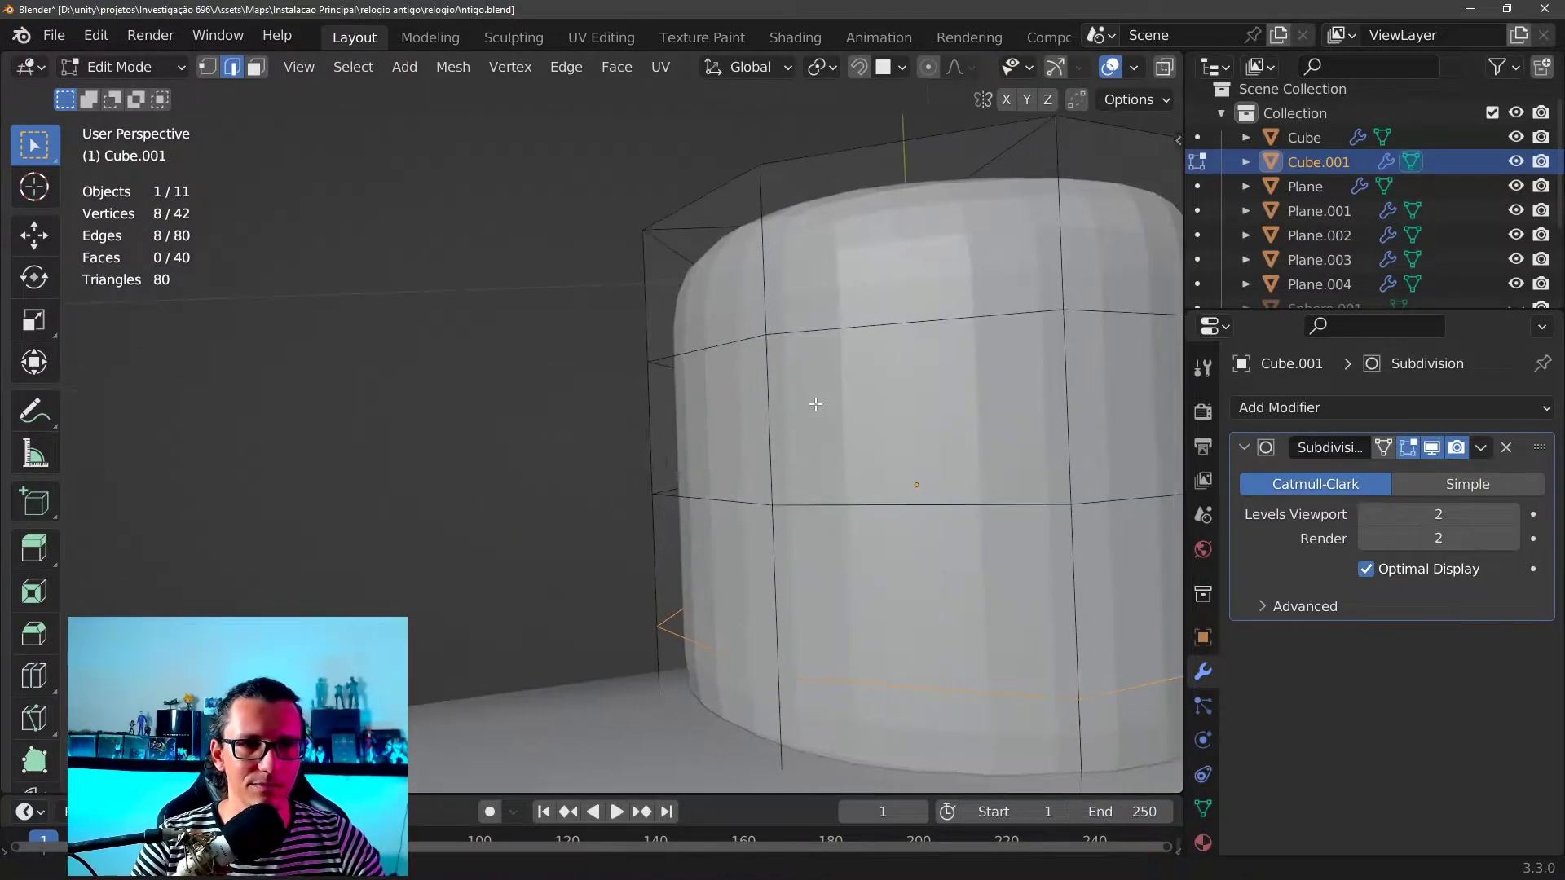
middle_drag(815, 404, 755, 401)
scroll(763, 401, down, 2)
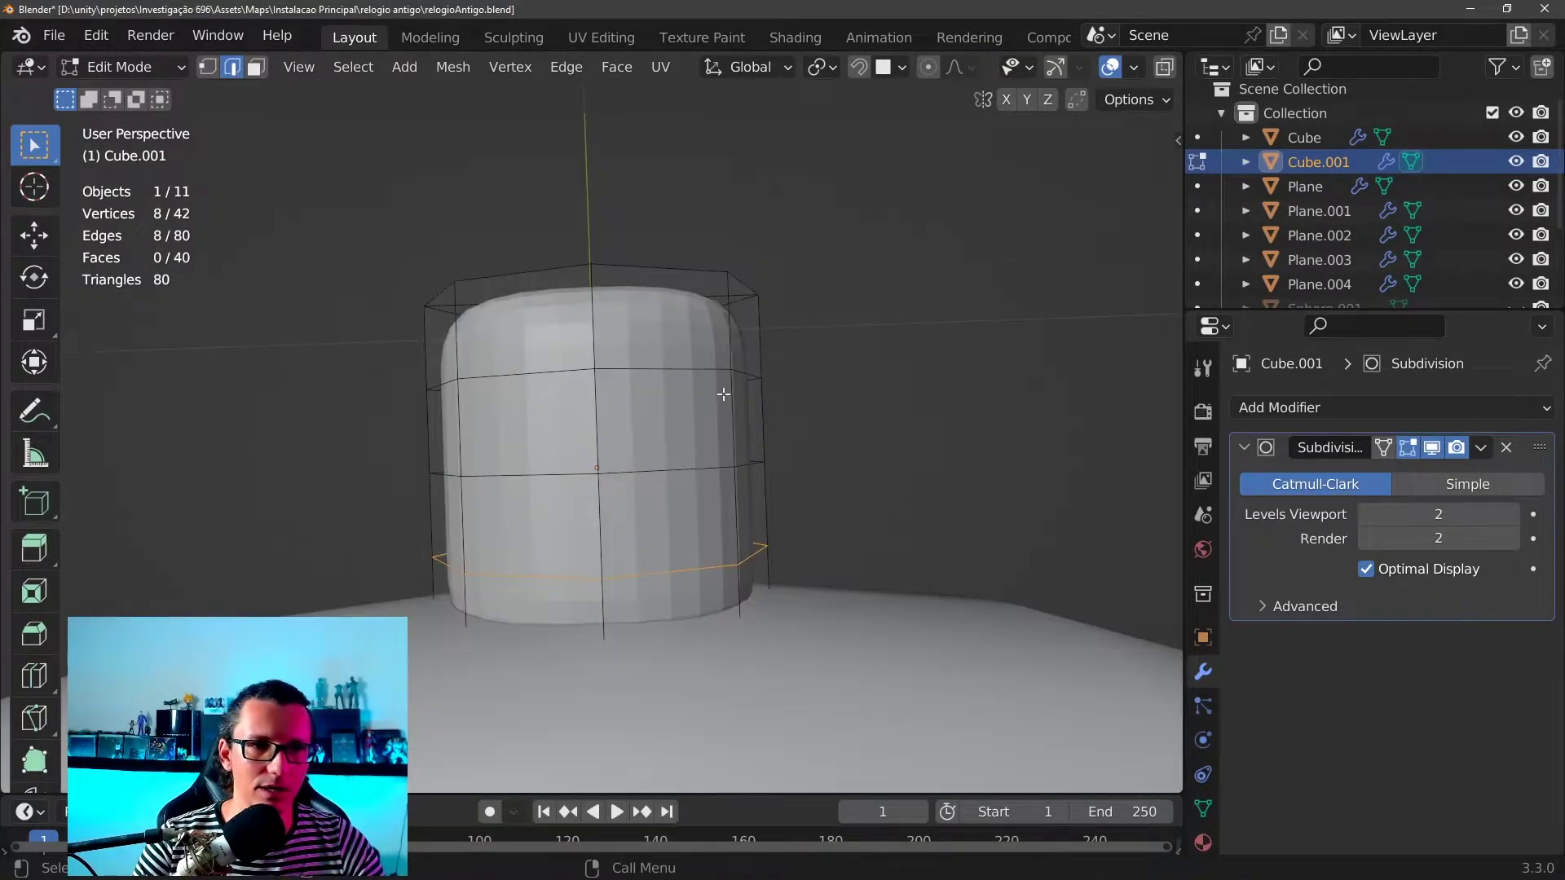
Bevel the upper, middle and bottom edge loops at 0.111 m with 2 segments
click(705, 369)
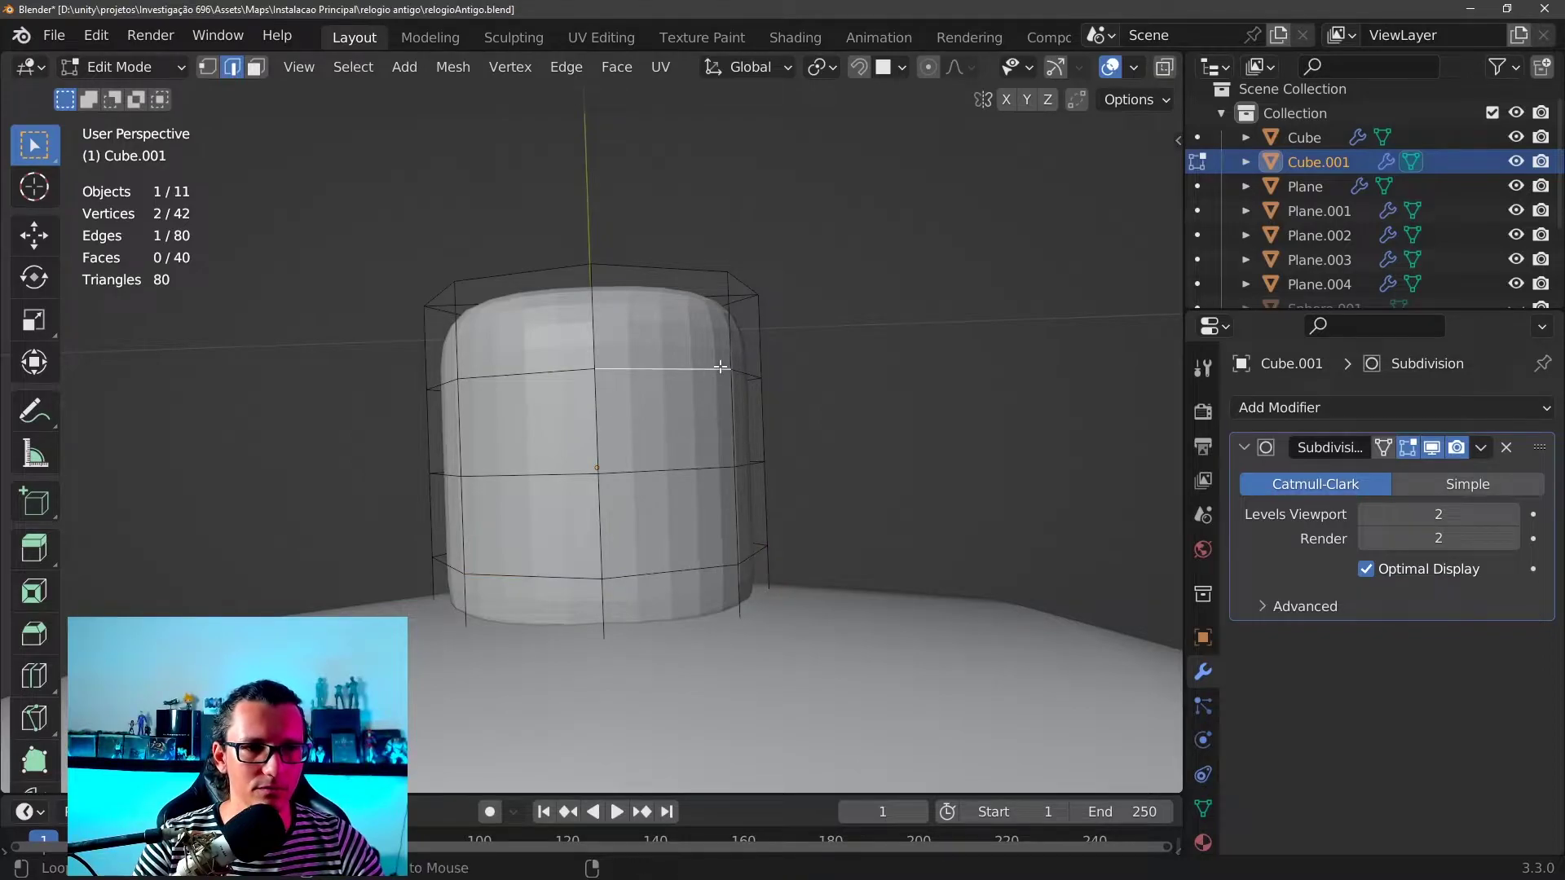
alt+shift+click(717, 472)
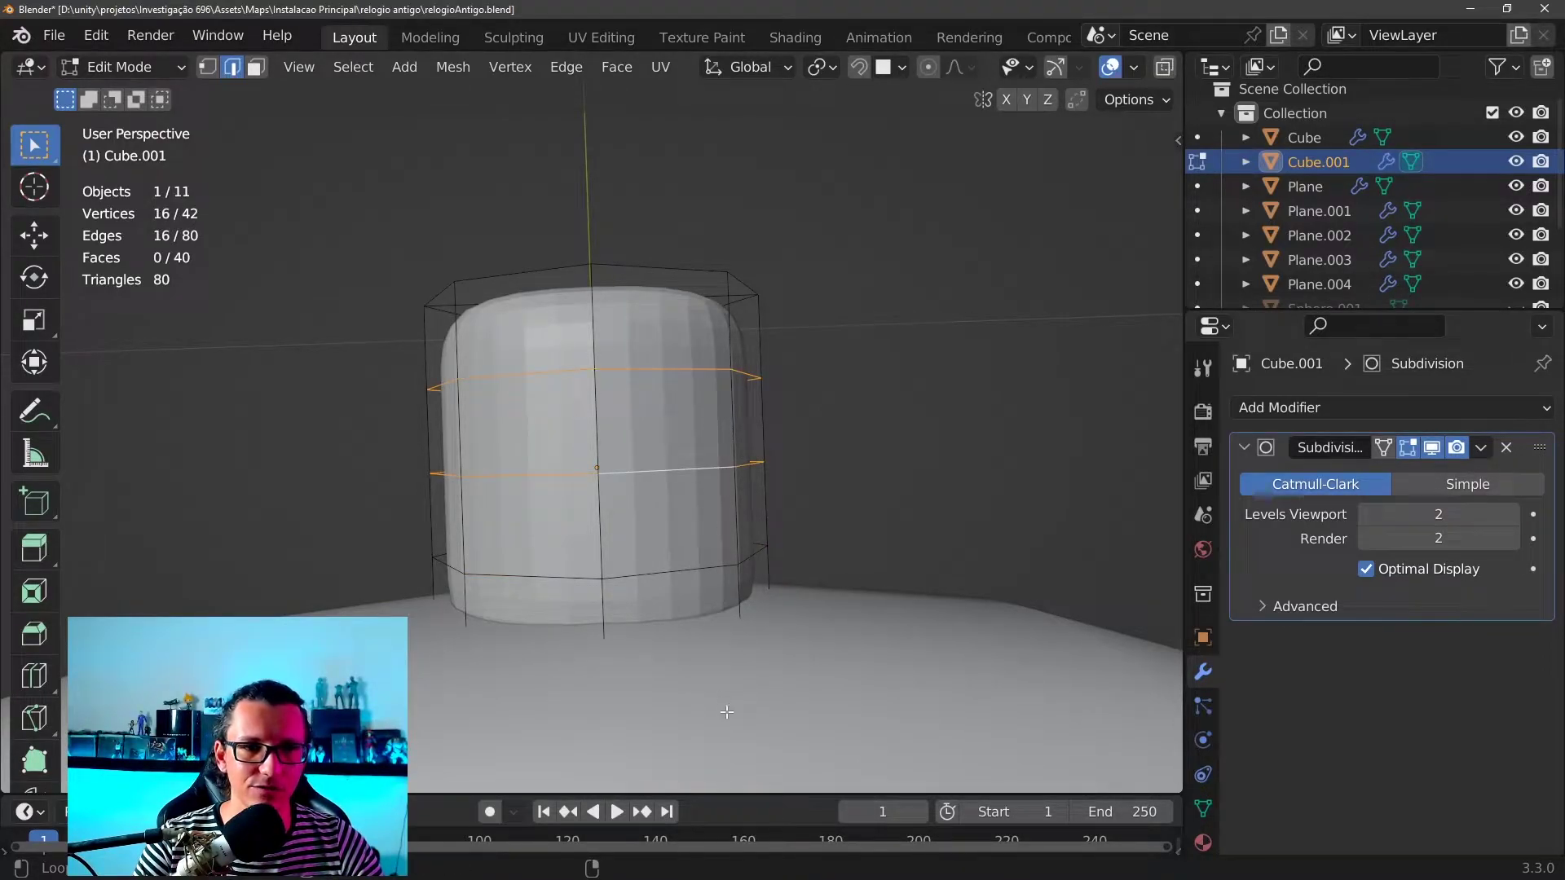
alt+shift+click(705, 568)
scroll(810, 581, up, 3)
mouse_move(808, 575)
middle_down()
mouse_move(728, 606)
mouse_move(1038, 199)
middle_up()
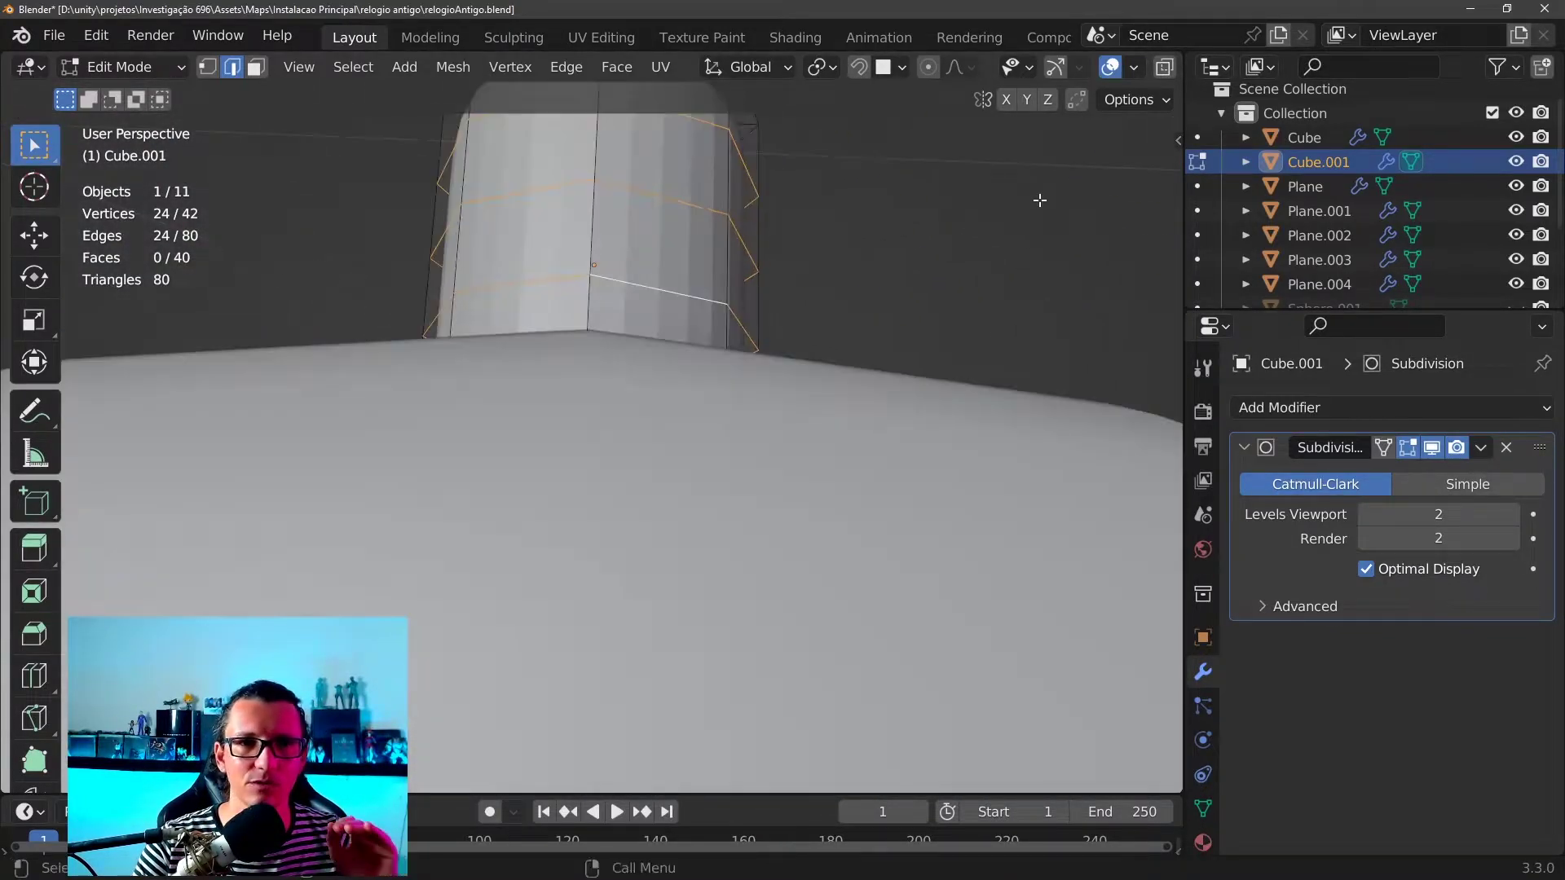
mouse_move(815, 379)
ctrl+middle_down()
mouse_move(764, 405)
mouse_move(786, 465)
mouse_move(751, 413)
mouse_move(874, 434)
ctrl+middle_up()
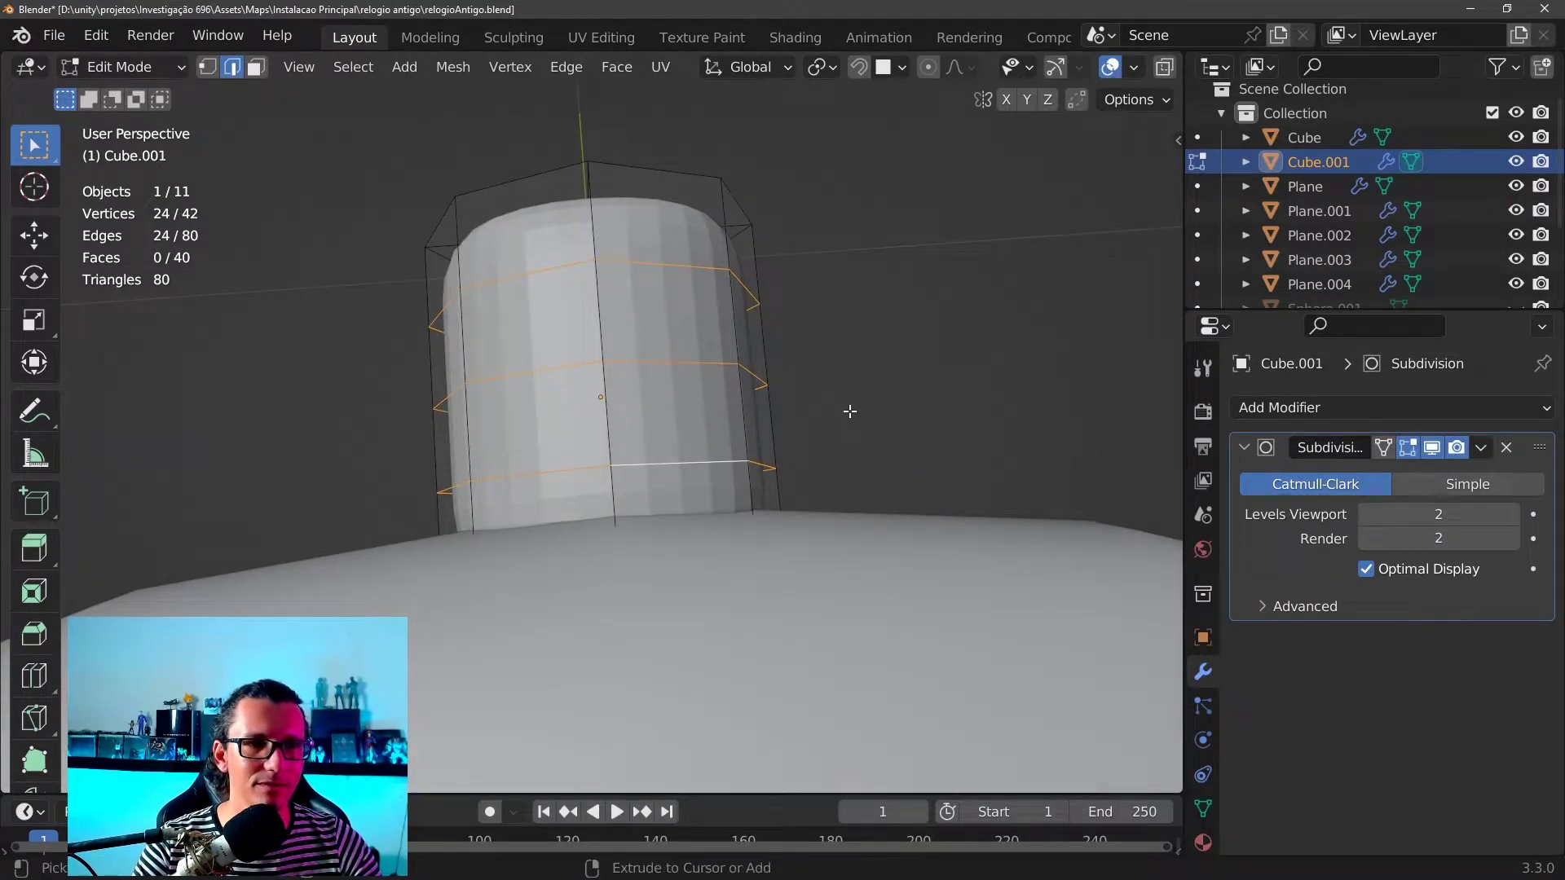
key(ctrl+b)
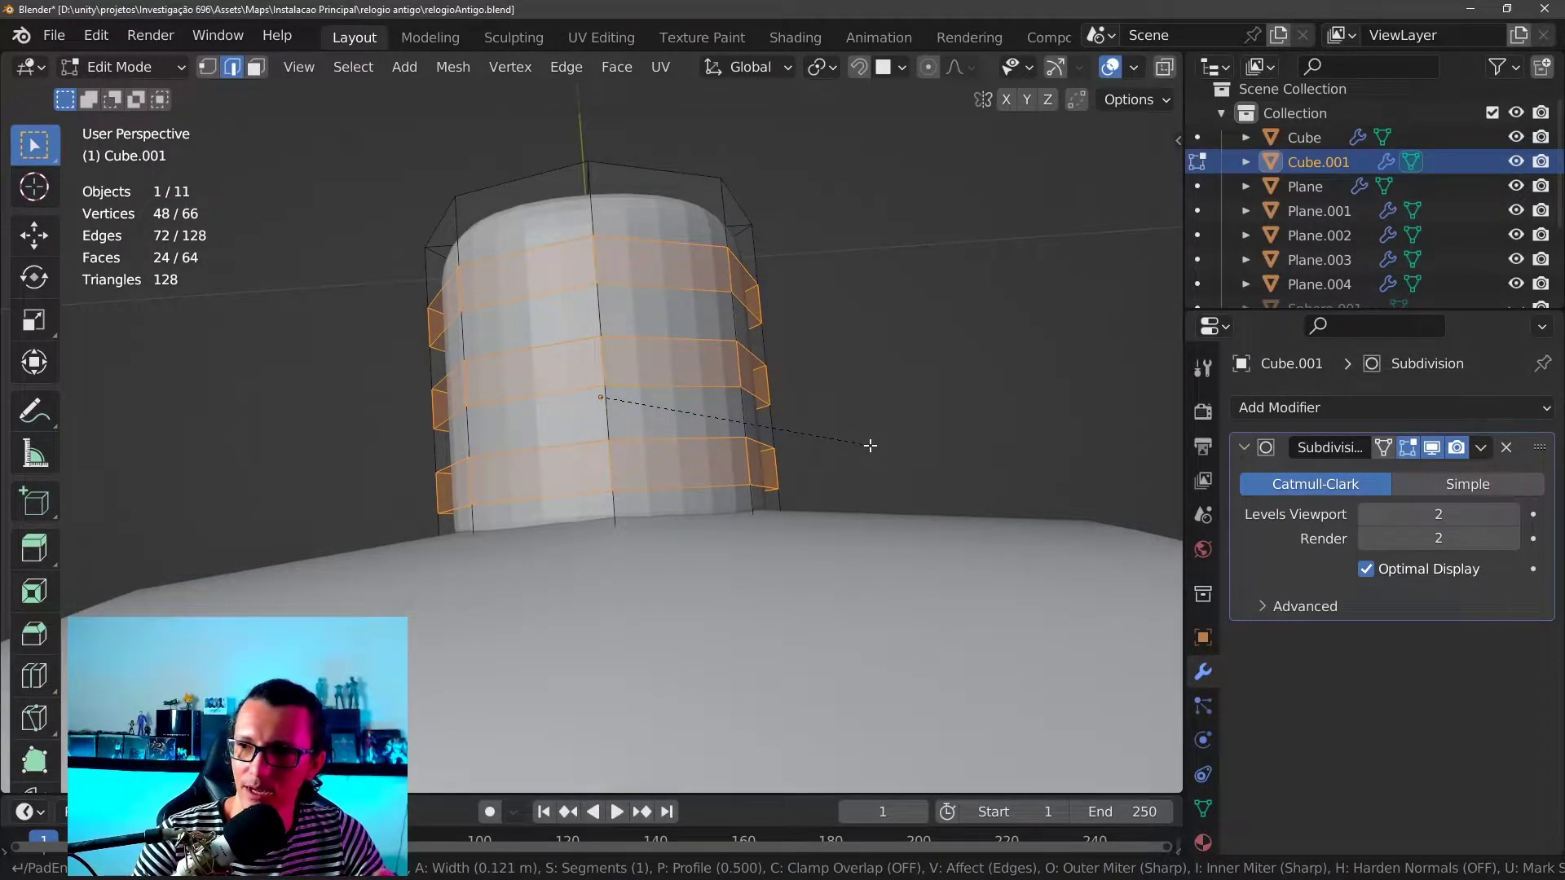
click(869, 446)
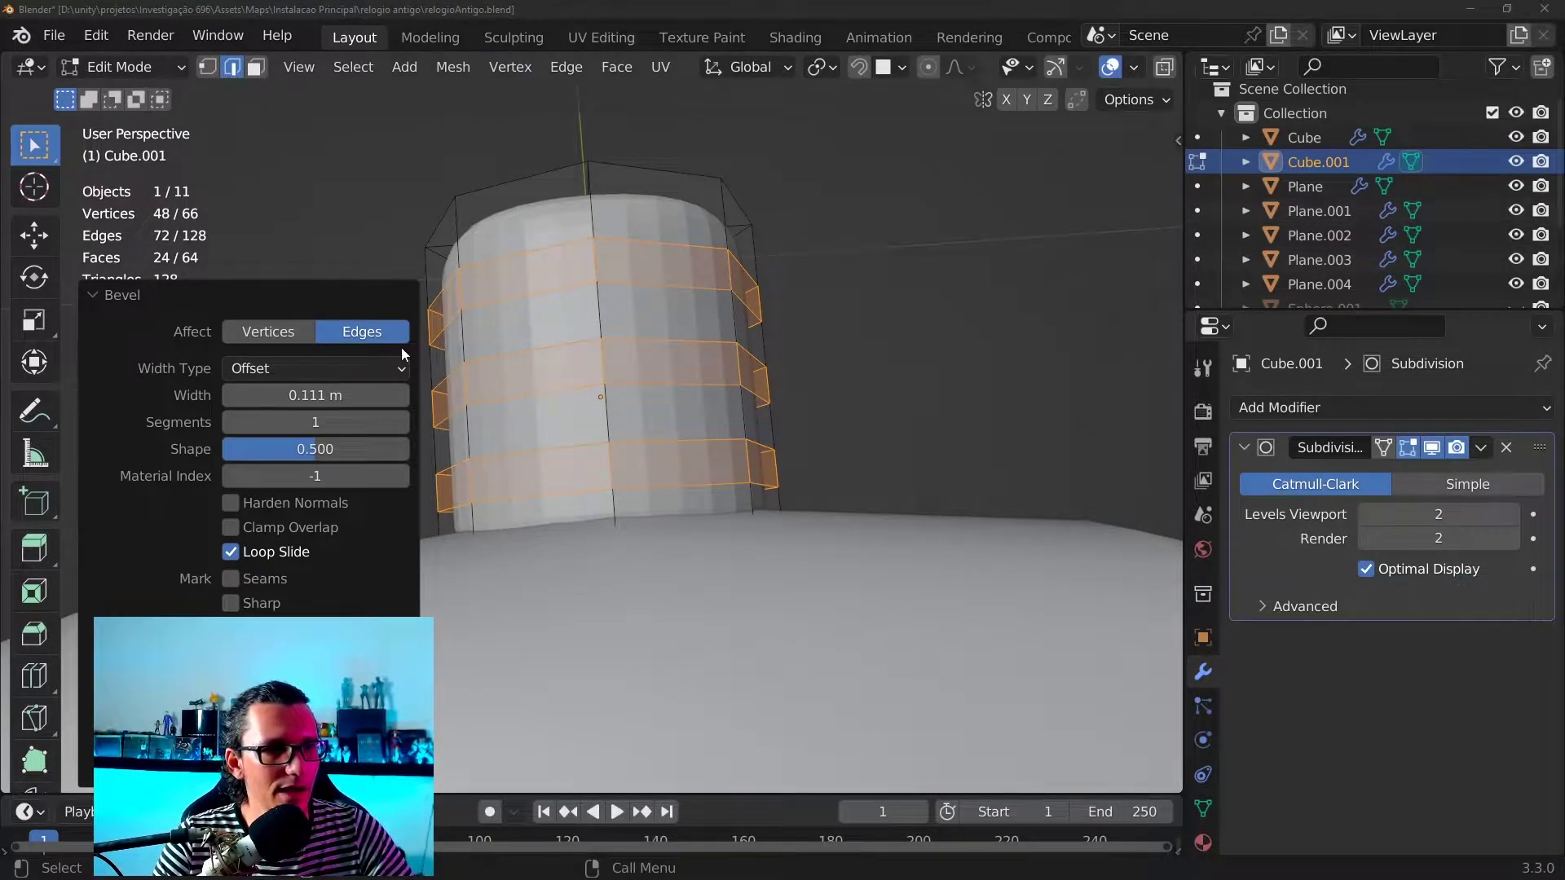
mouse_move(315, 422)
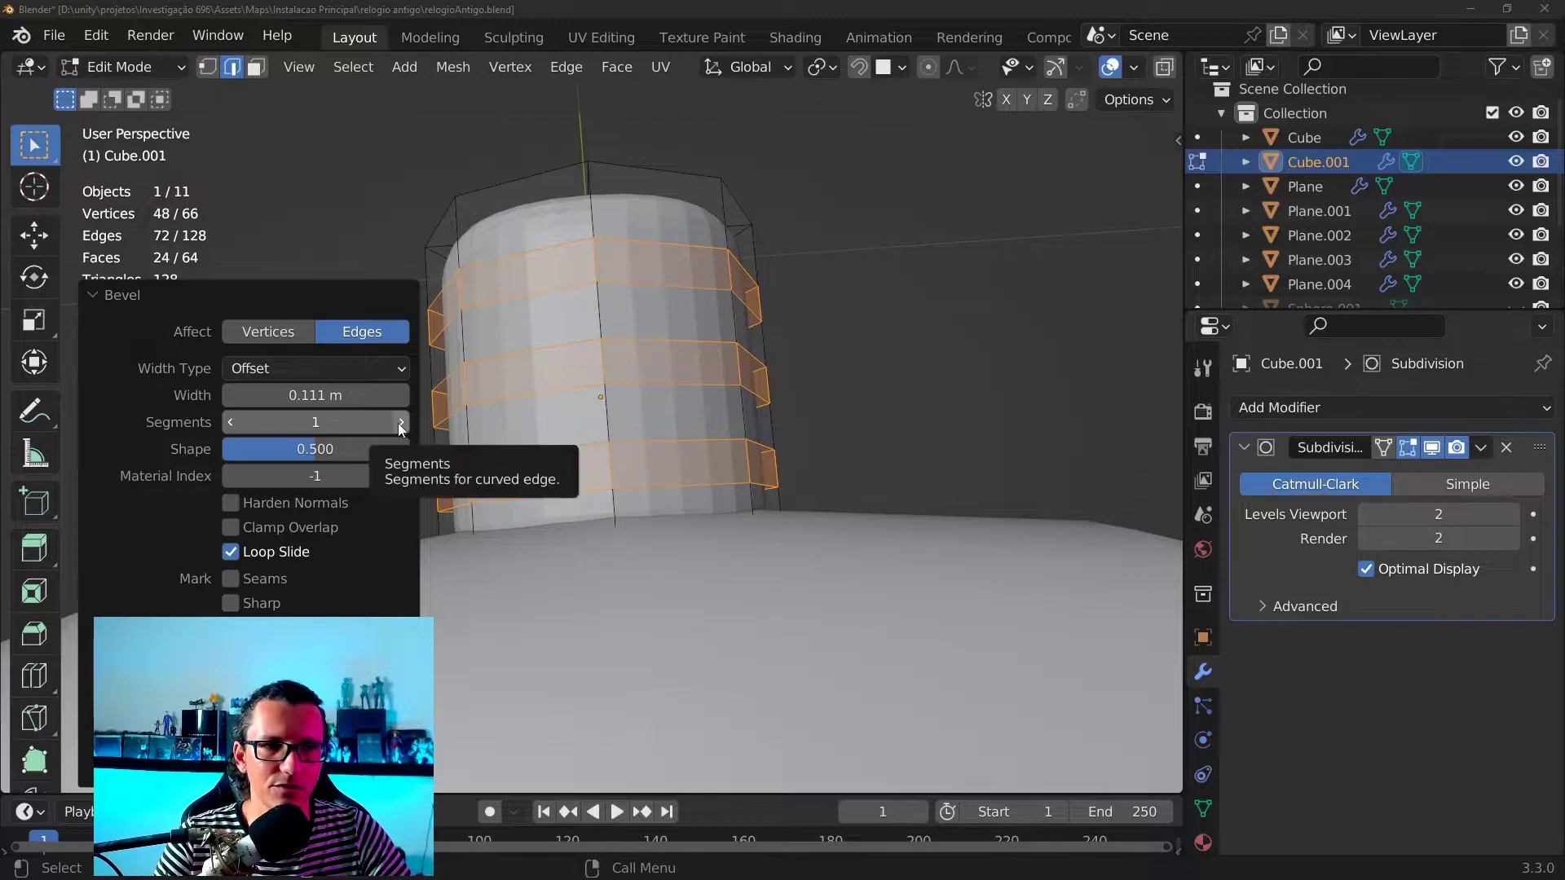
click(401, 422)
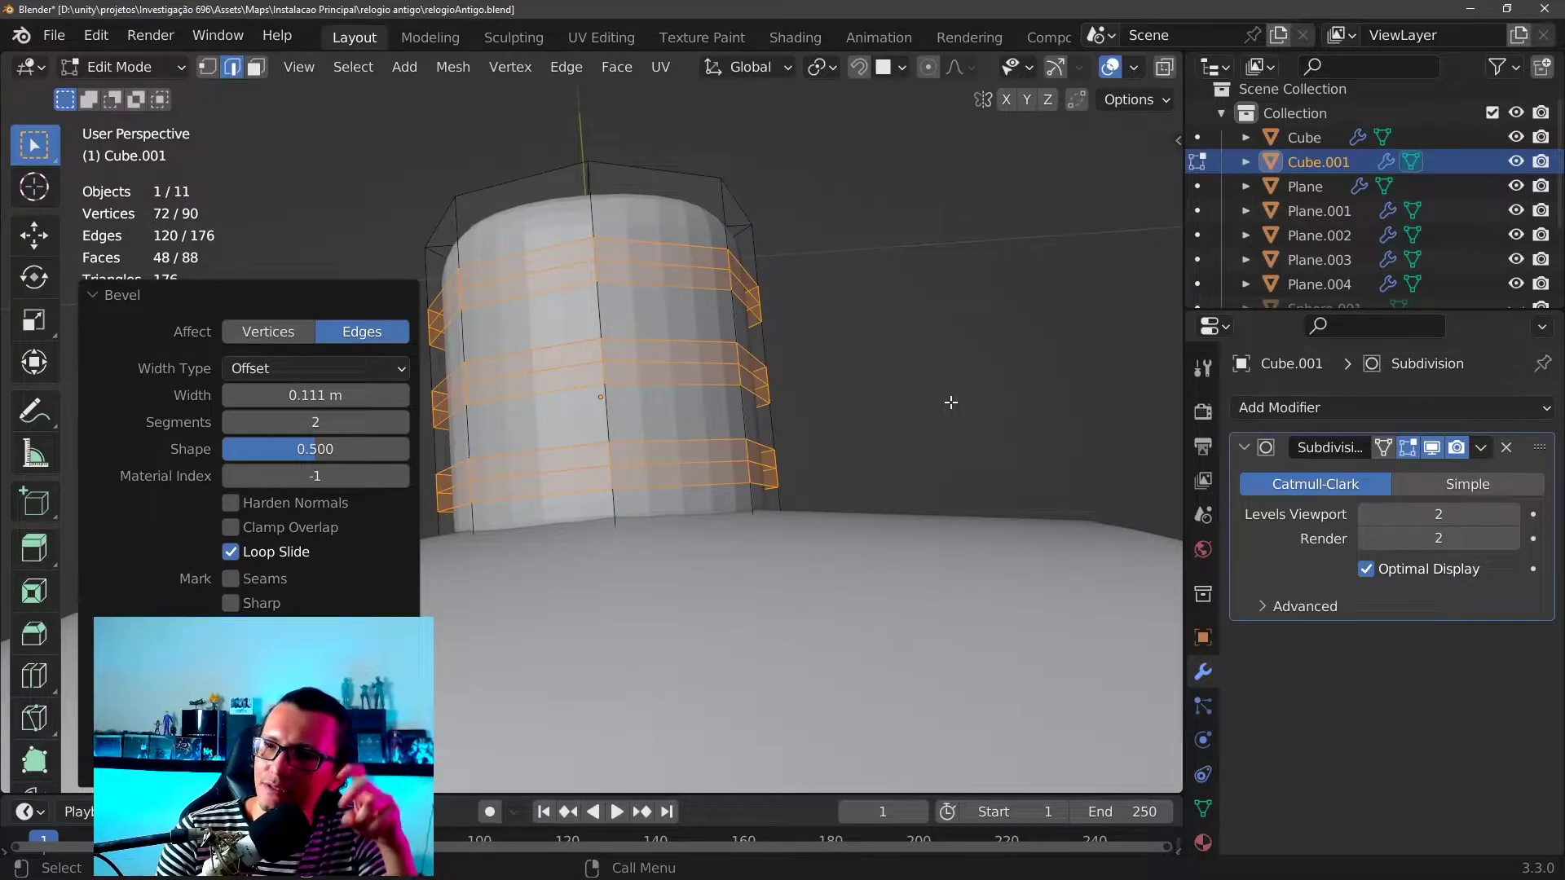
Select the crown's middle and lower edge loops and scale them outward about 1.18× into ribs
click(892, 264)
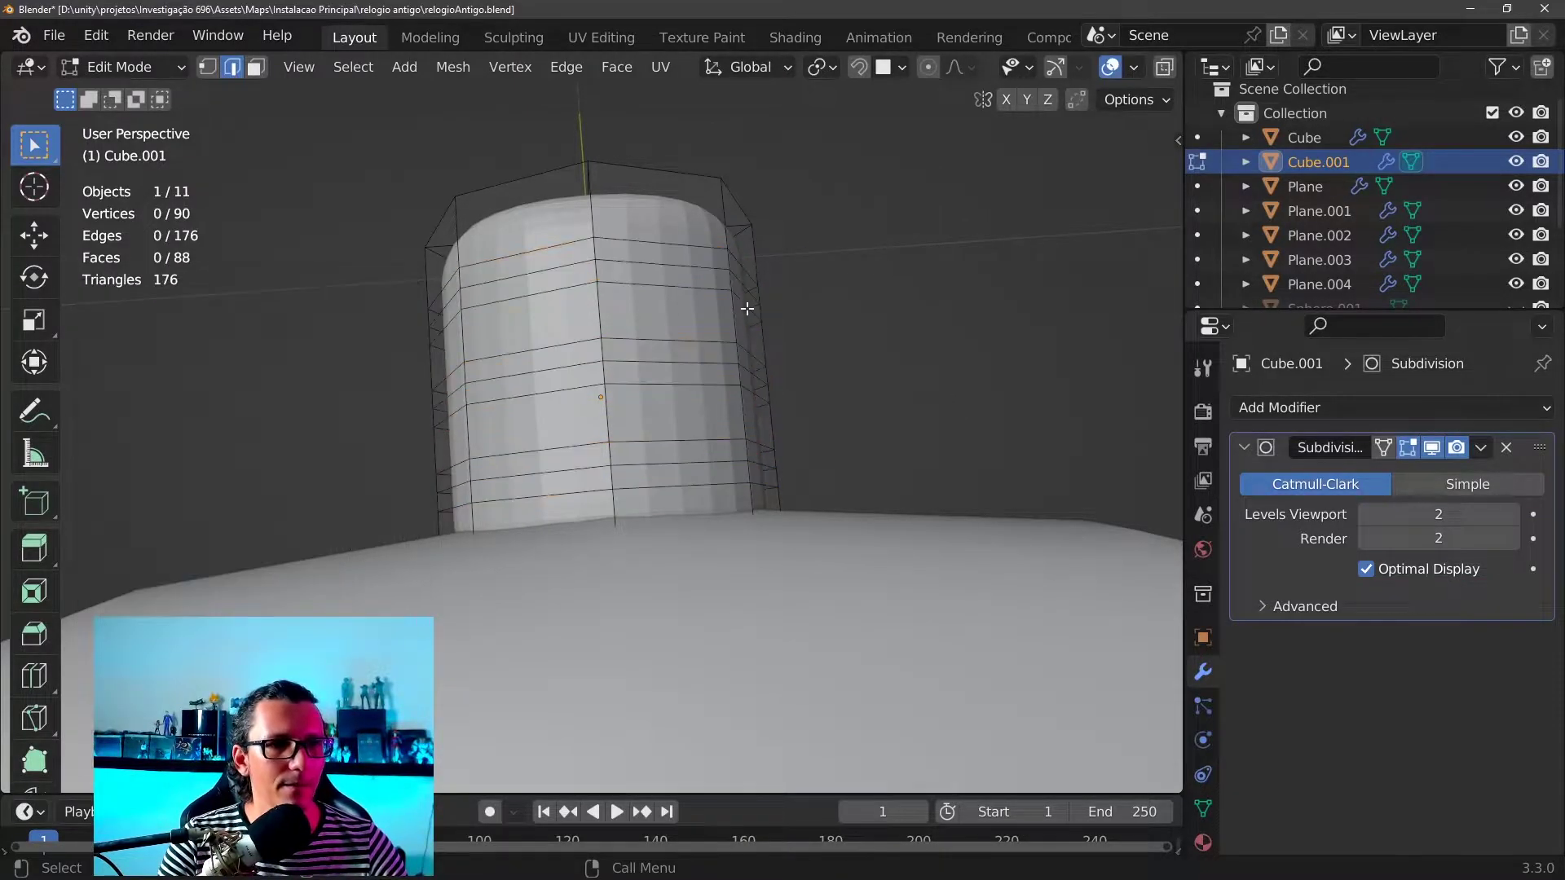
middle_drag(747, 317, 731, 341)
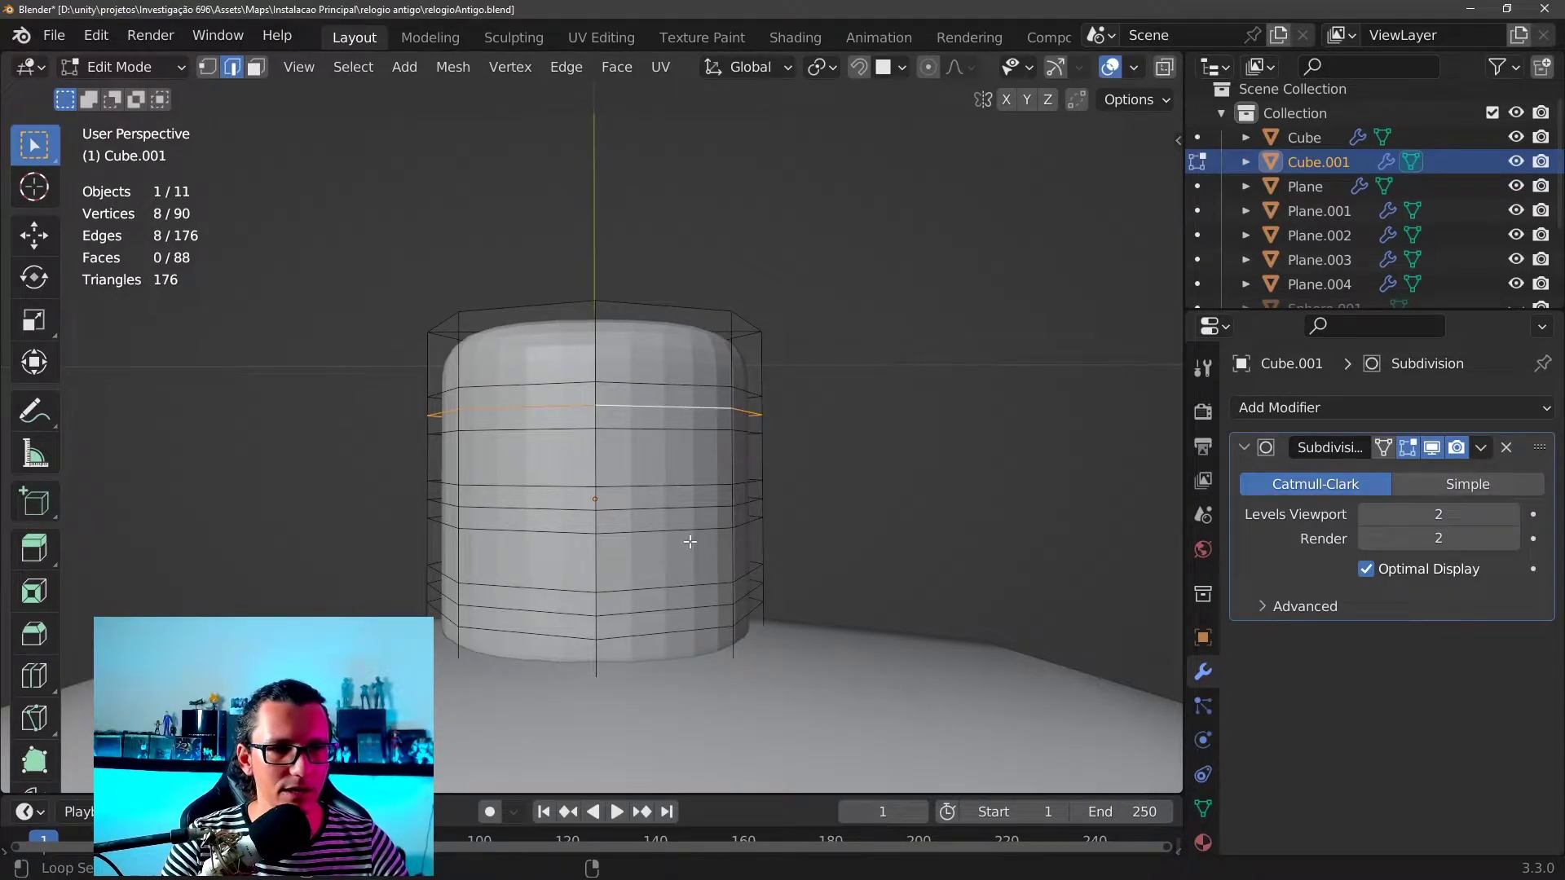
alt+shift+click(701, 514)
alt+shift+click(708, 607)
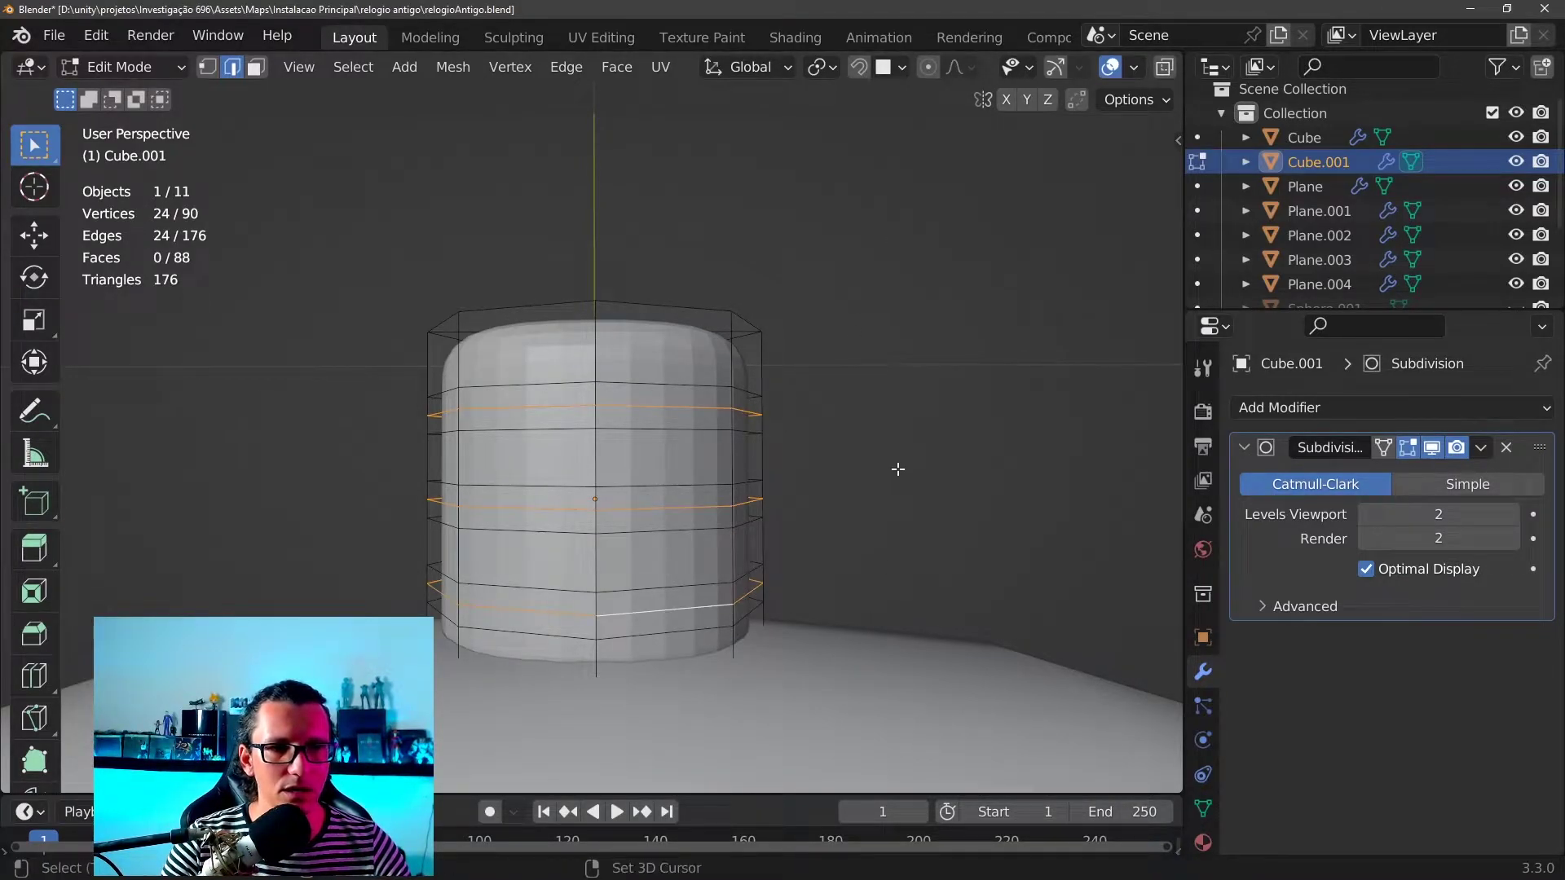
shift+middle_drag(897, 469, 880, 442)
key(s)
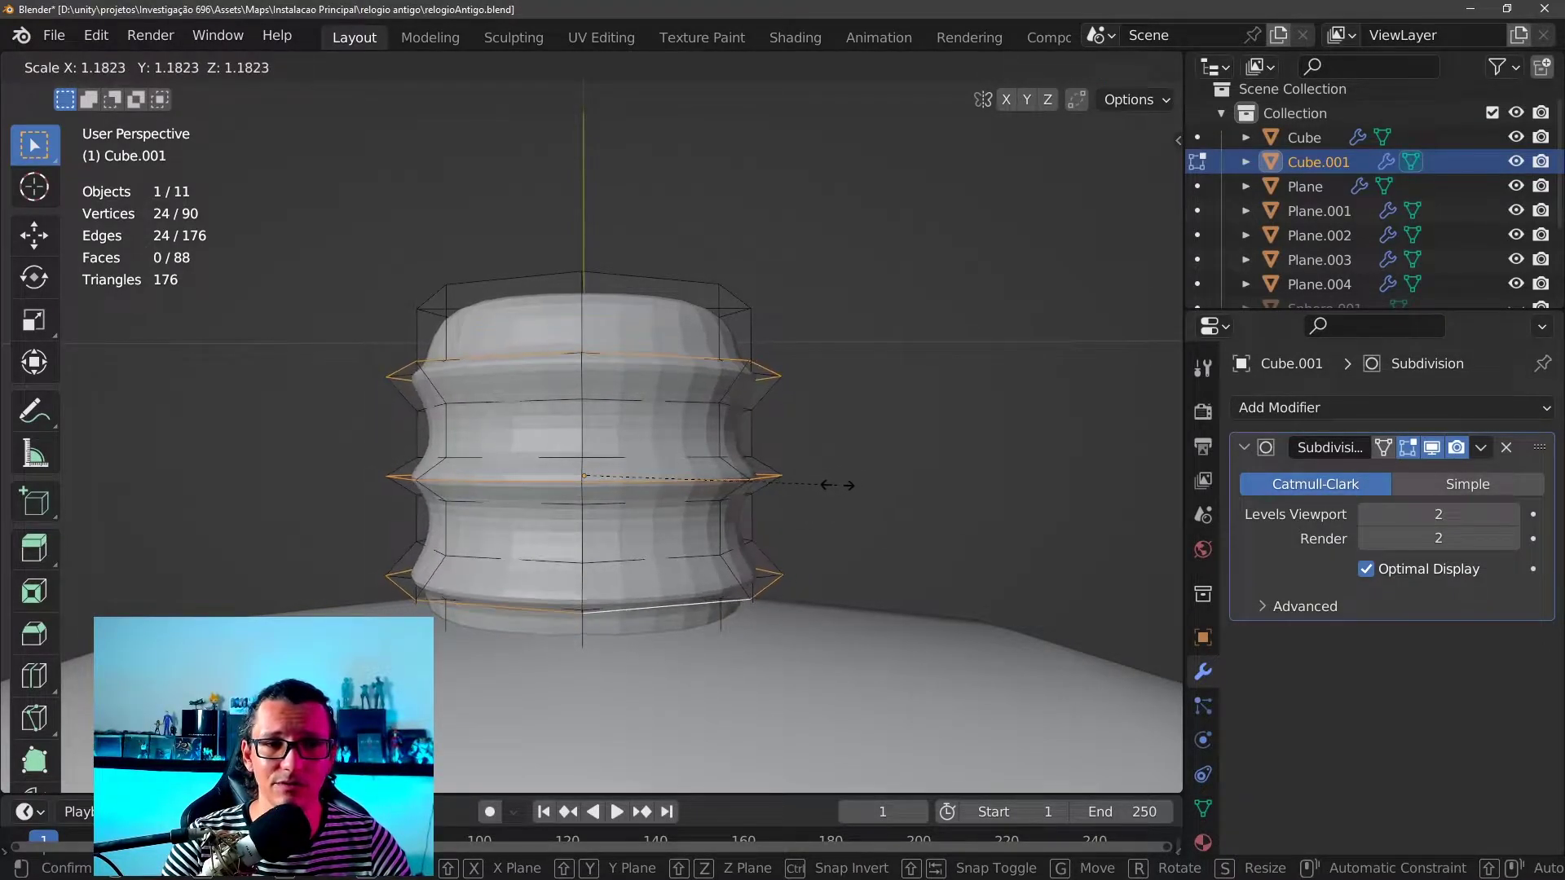
click(847, 487)
scroll(856, 566, down, 3)
mouse_move(856, 566)
middle_down()
mouse_move(716, 472)
mouse_move(865, 563)
mouse_move(706, 412)
mouse_move(1076, 454)
middle_up()
Compare the ribbed crown against the antique watch reference photos and view it from the side
key(alt+Tab)
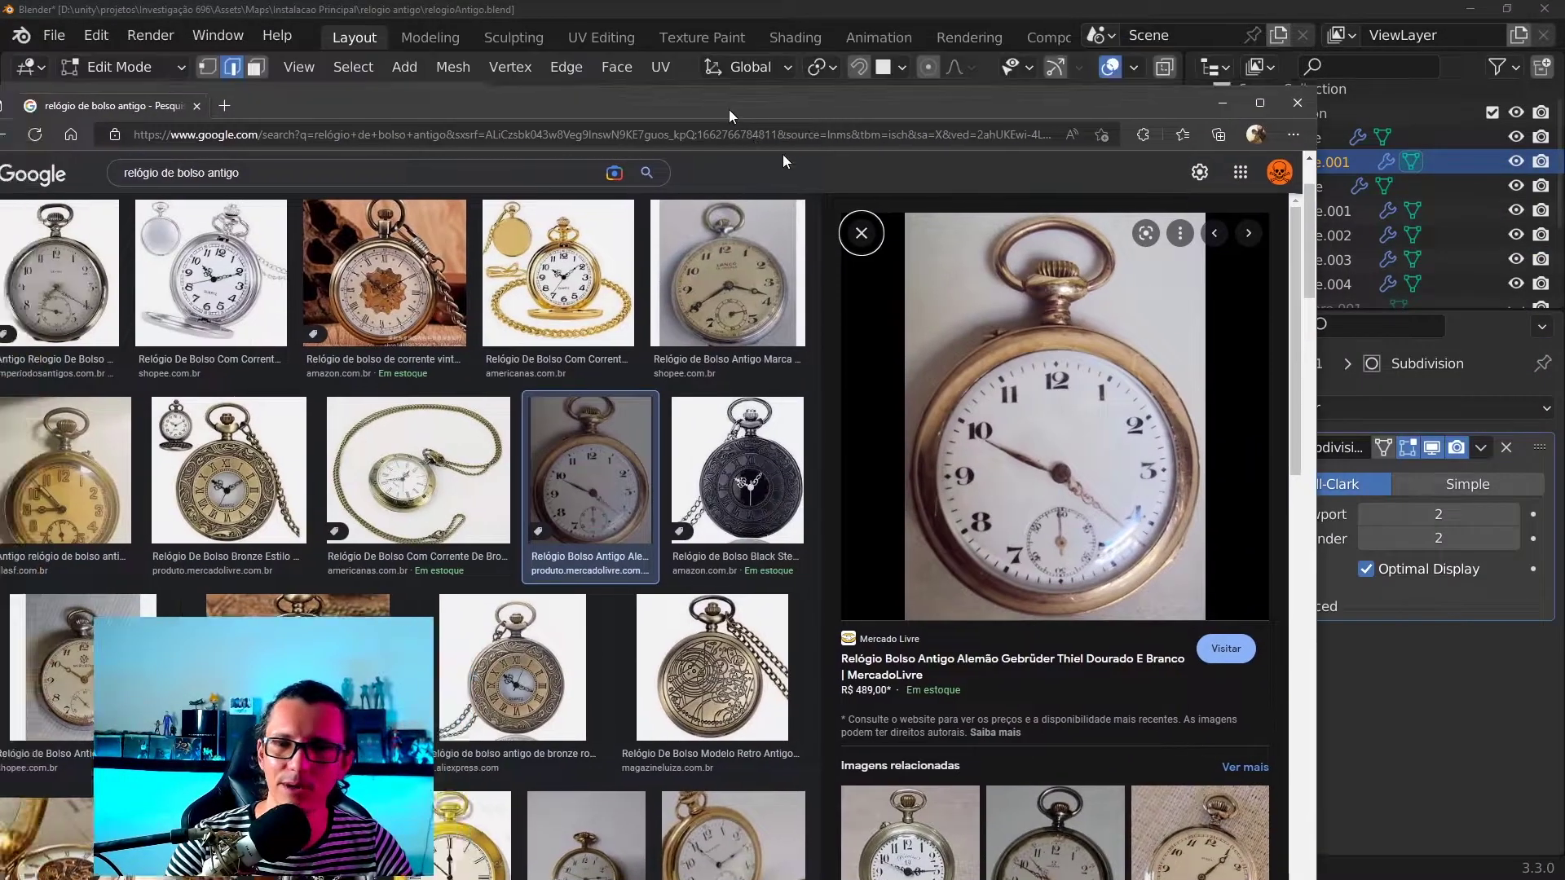
key(alt+Tab)
mouse_move(979, 456)
middle_down()
mouse_move(783, 391)
mouse_move(734, 524)
mouse_move(798, 350)
mouse_move(798, 373)
mouse_move(849, 377)
middle_up()
scroll(783, 391, up, 2)
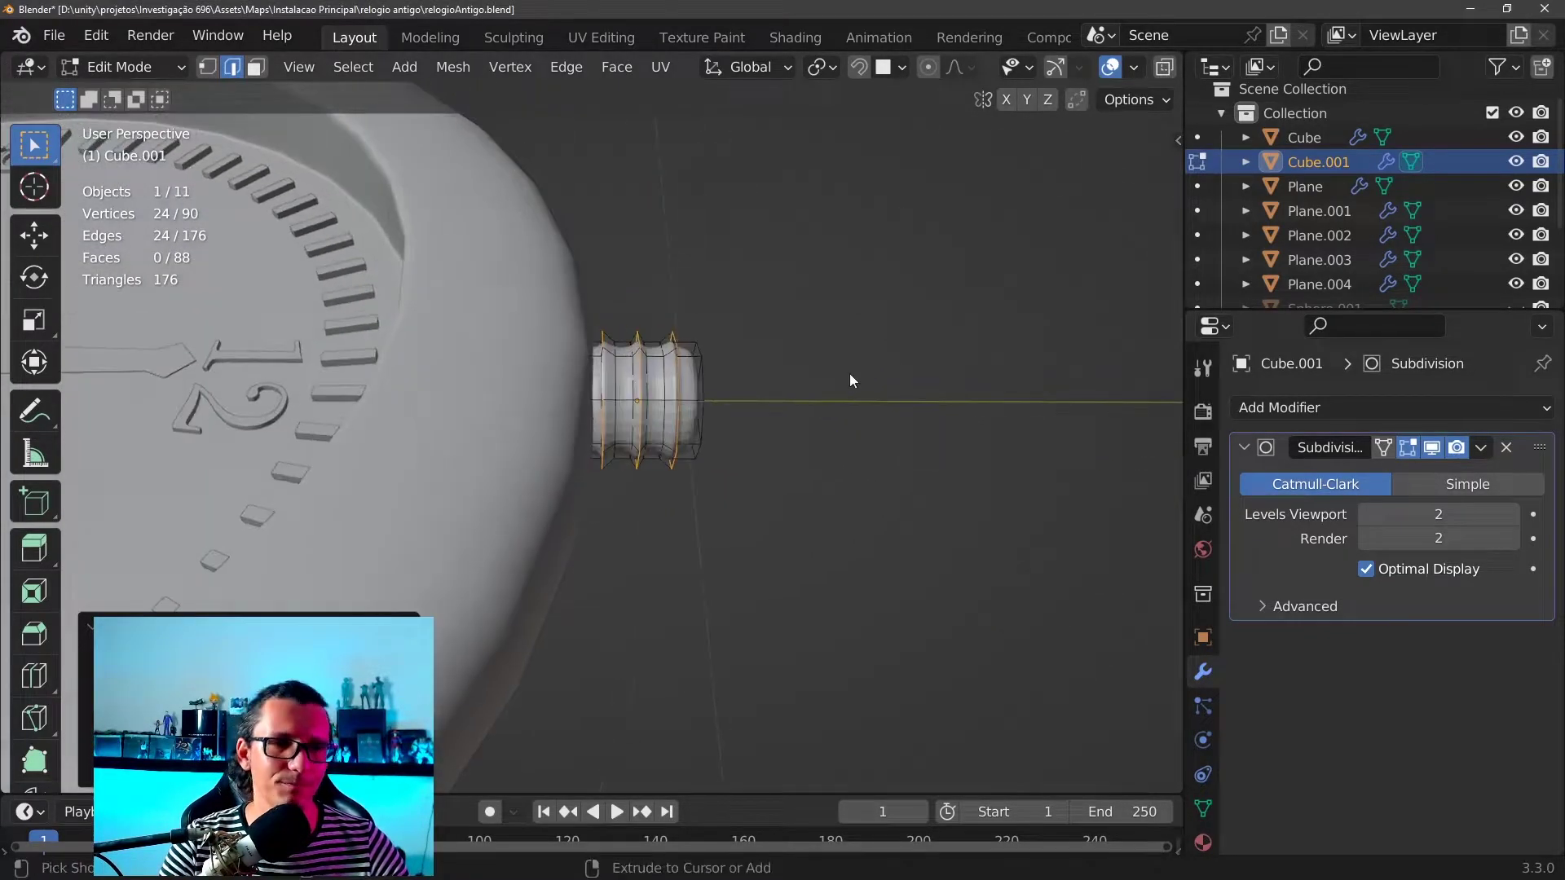
Return to Object Mode and apply smooth shading to the crown
key(Tab)
scroll(713, 440, up, 2)
scroll(501, 444, up, 3)
scroll(500, 444, down, 3)
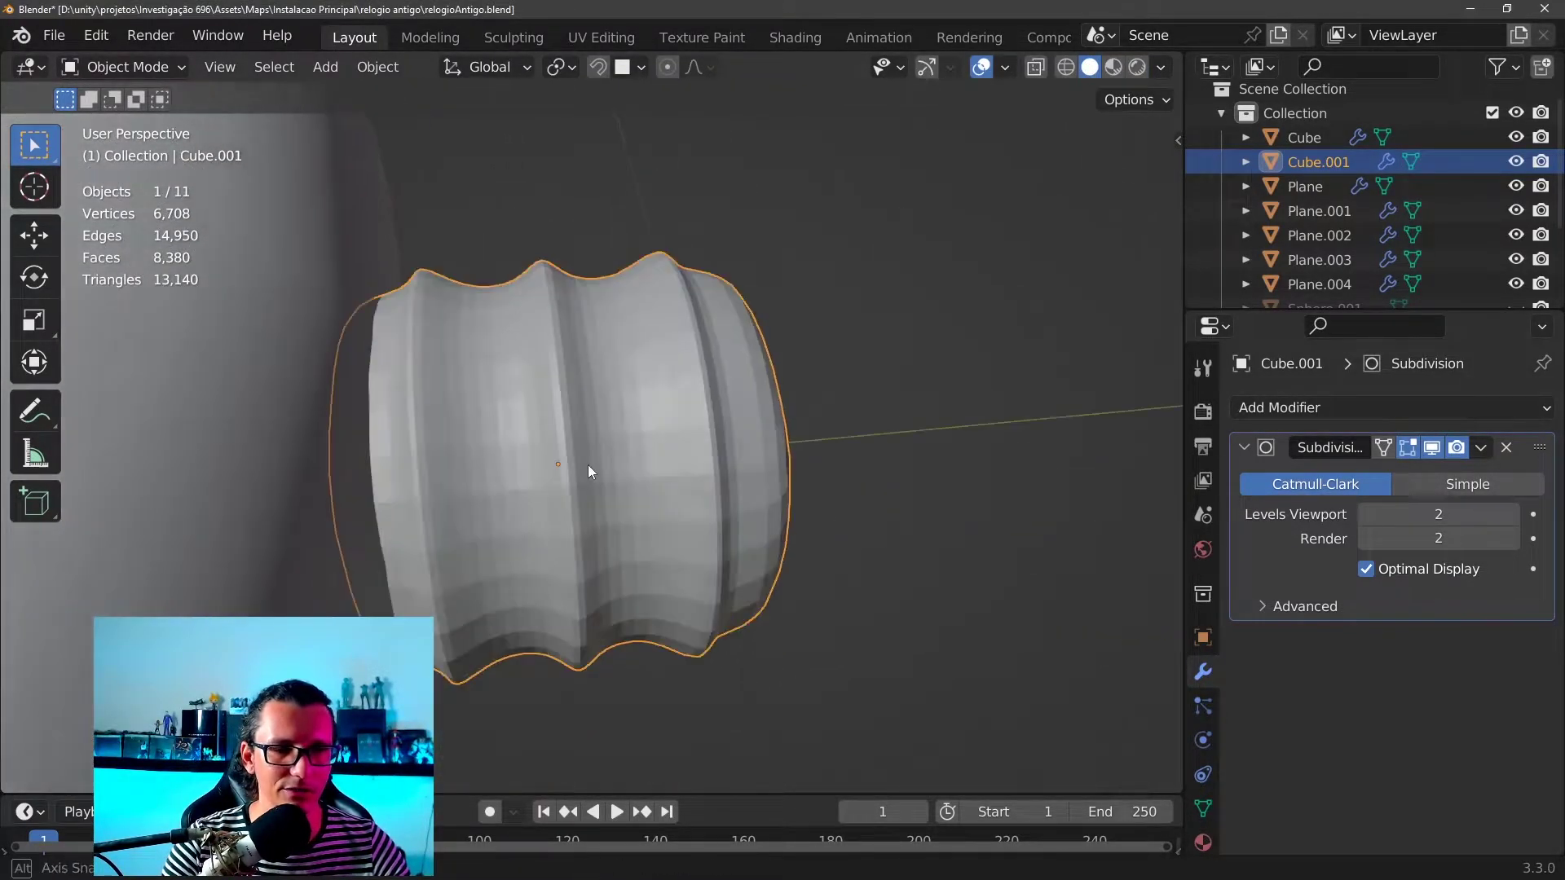
scroll(626, 375, down, 3)
mouse_move(626, 374)
middle_down()
mouse_move(657, 420)
mouse_move(744, 375)
middle_up()
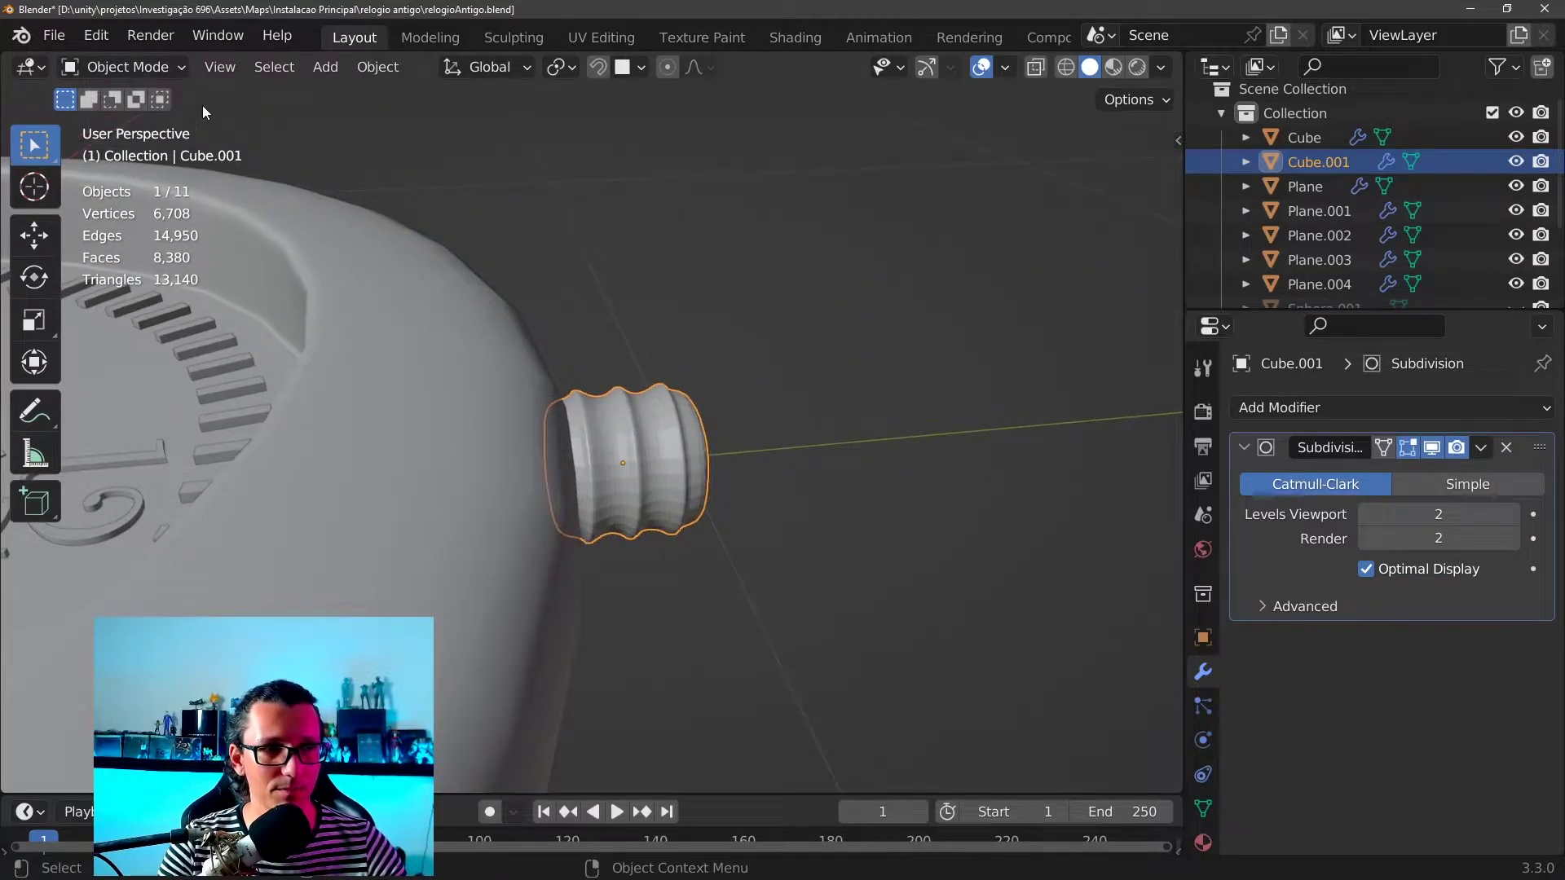
right_click(678, 429)
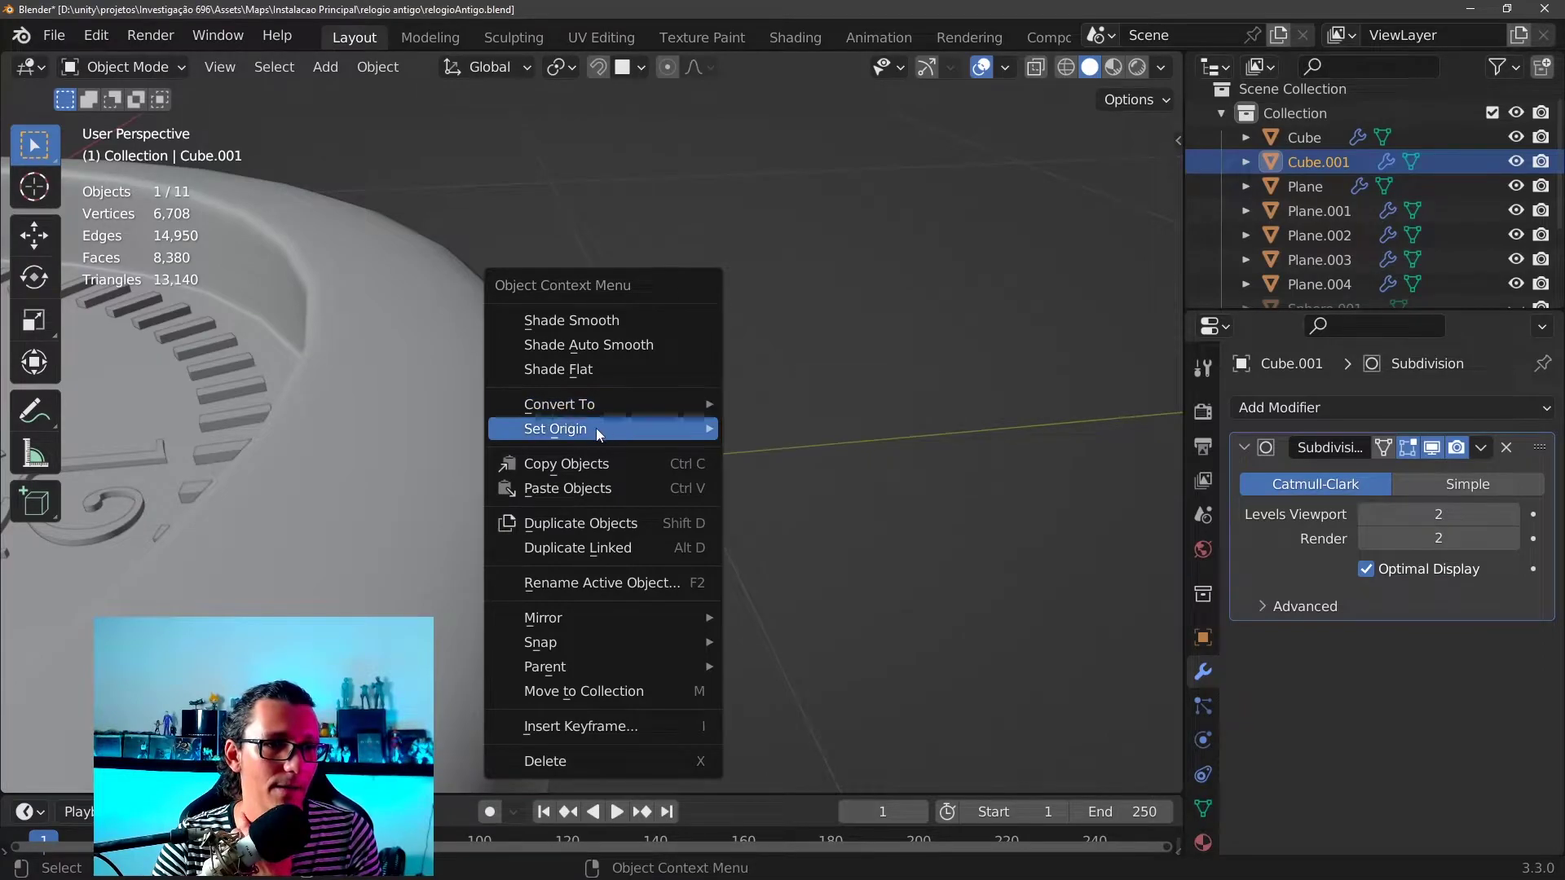
click(599, 325)
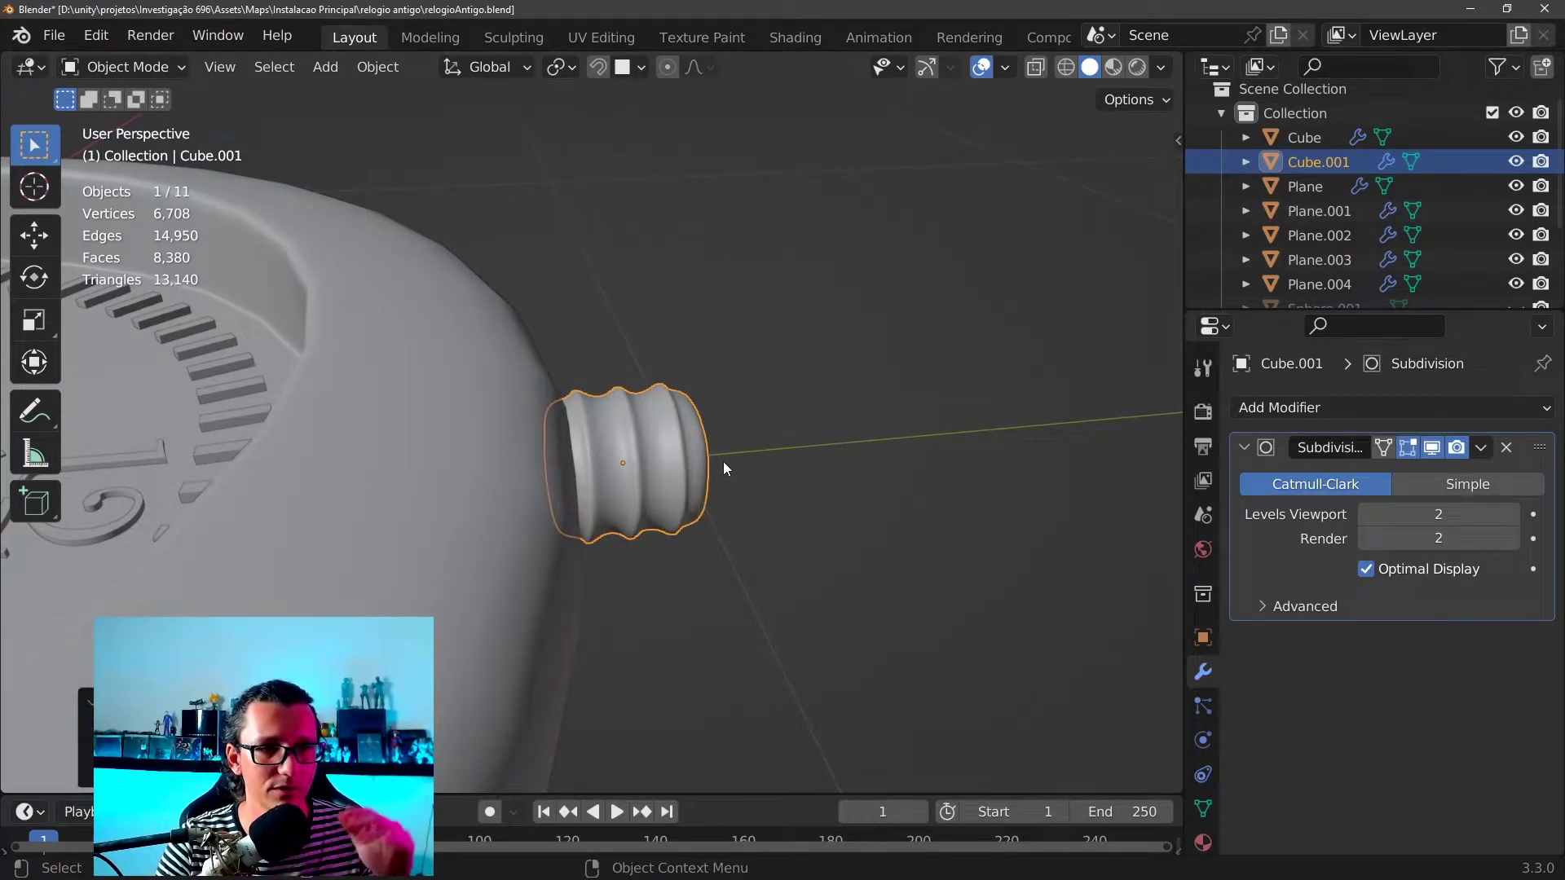
Try different viewport subdivision levels on the crown, from 3 down to 0
scroll(727, 445, up, 2)
mouse_move(727, 442)
middle_down()
mouse_move(600, 463)
mouse_move(815, 624)
mouse_move(825, 551)
mouse_move(979, 582)
middle_up()
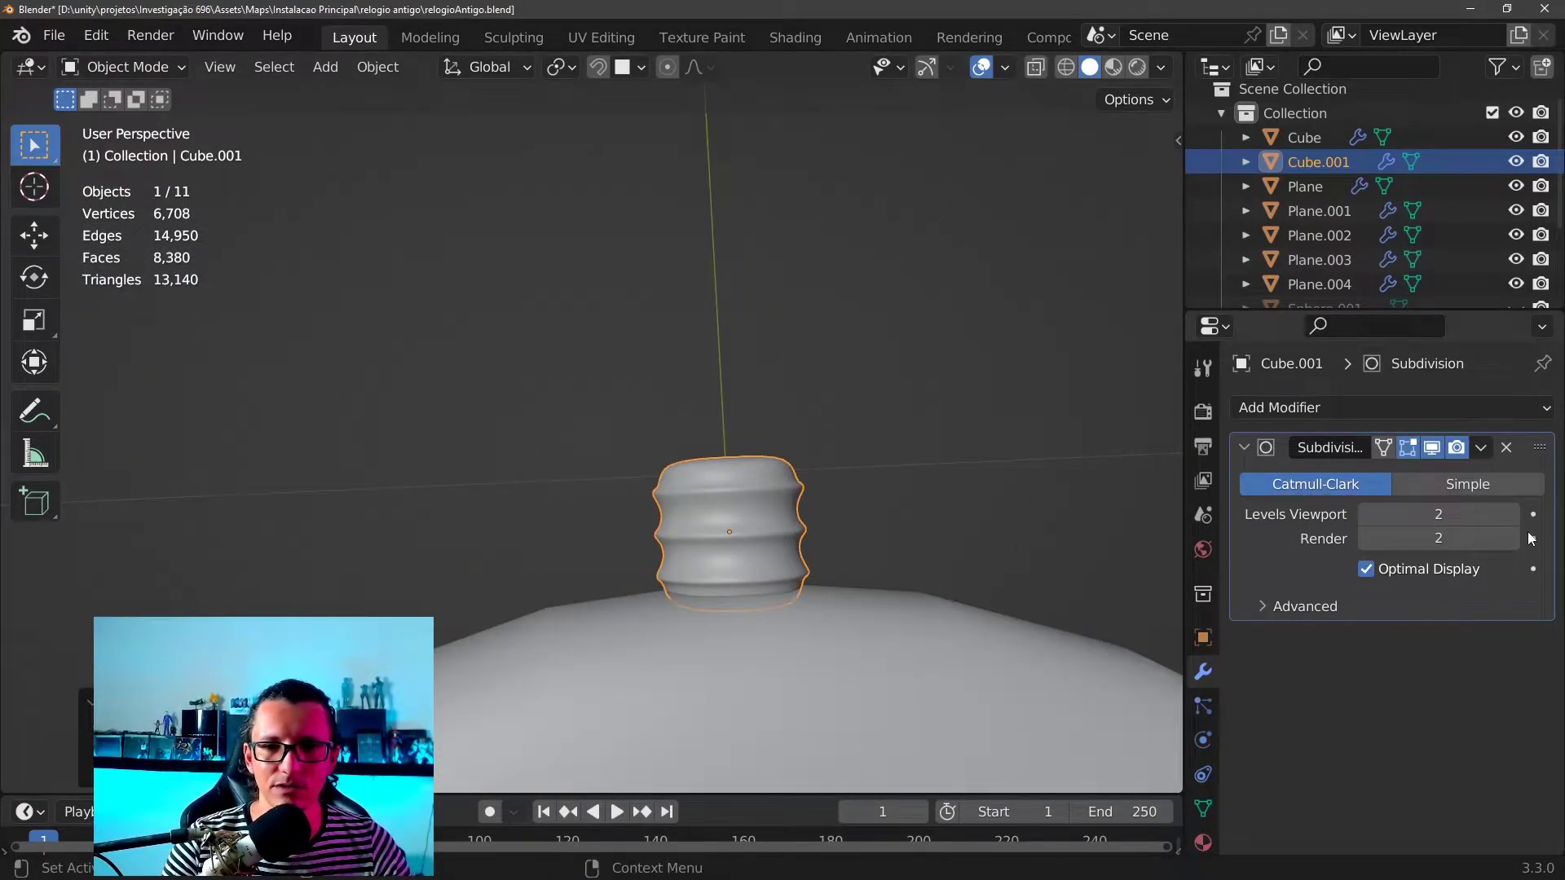
click(1512, 515)
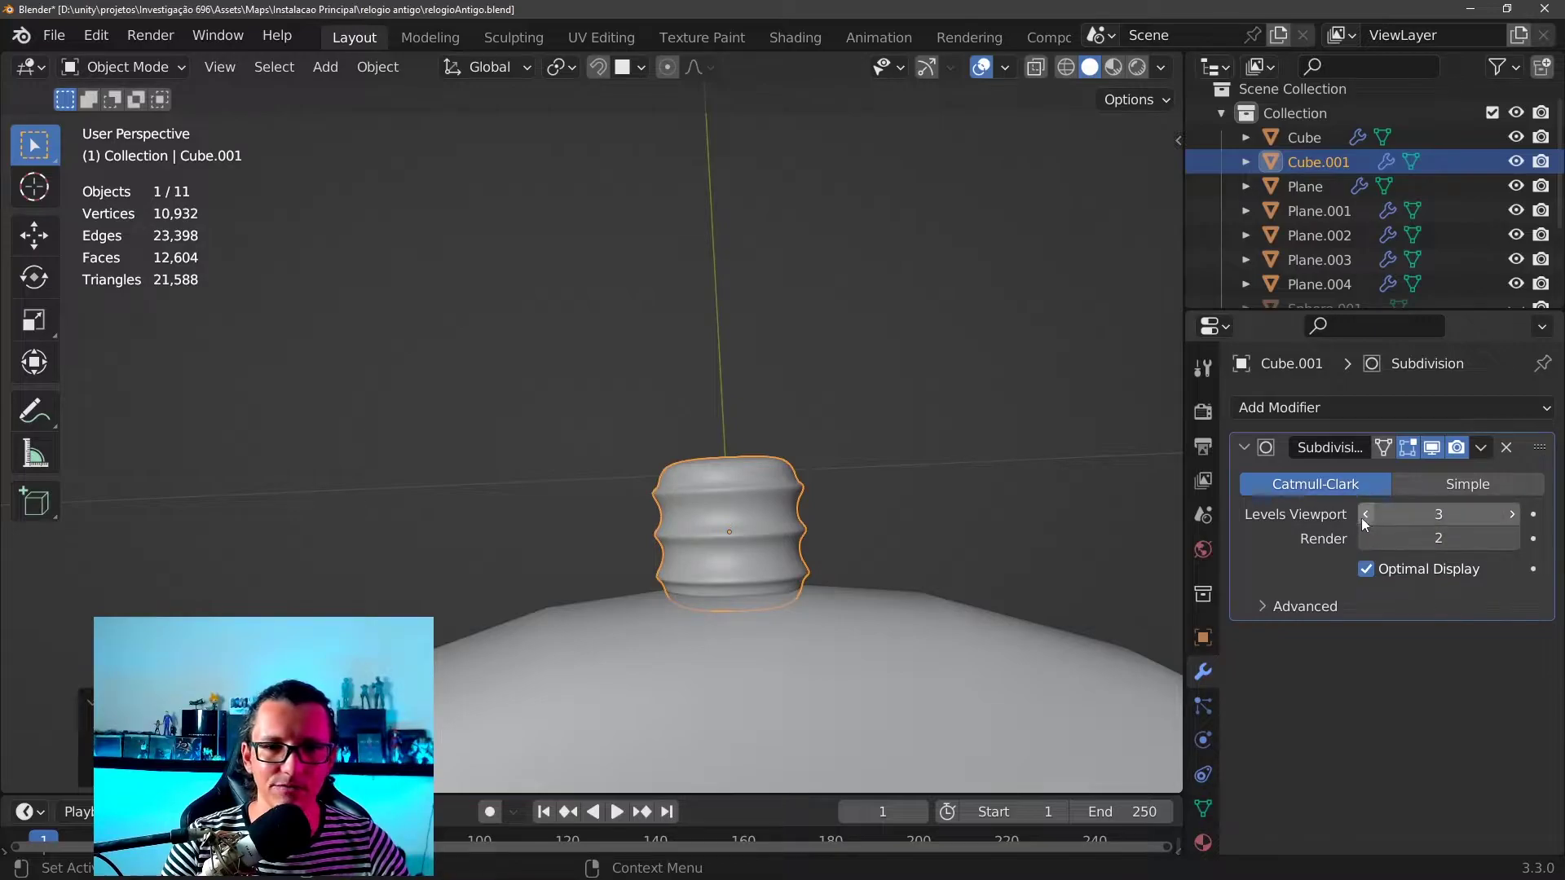
click(1364, 515)
click(1511, 515)
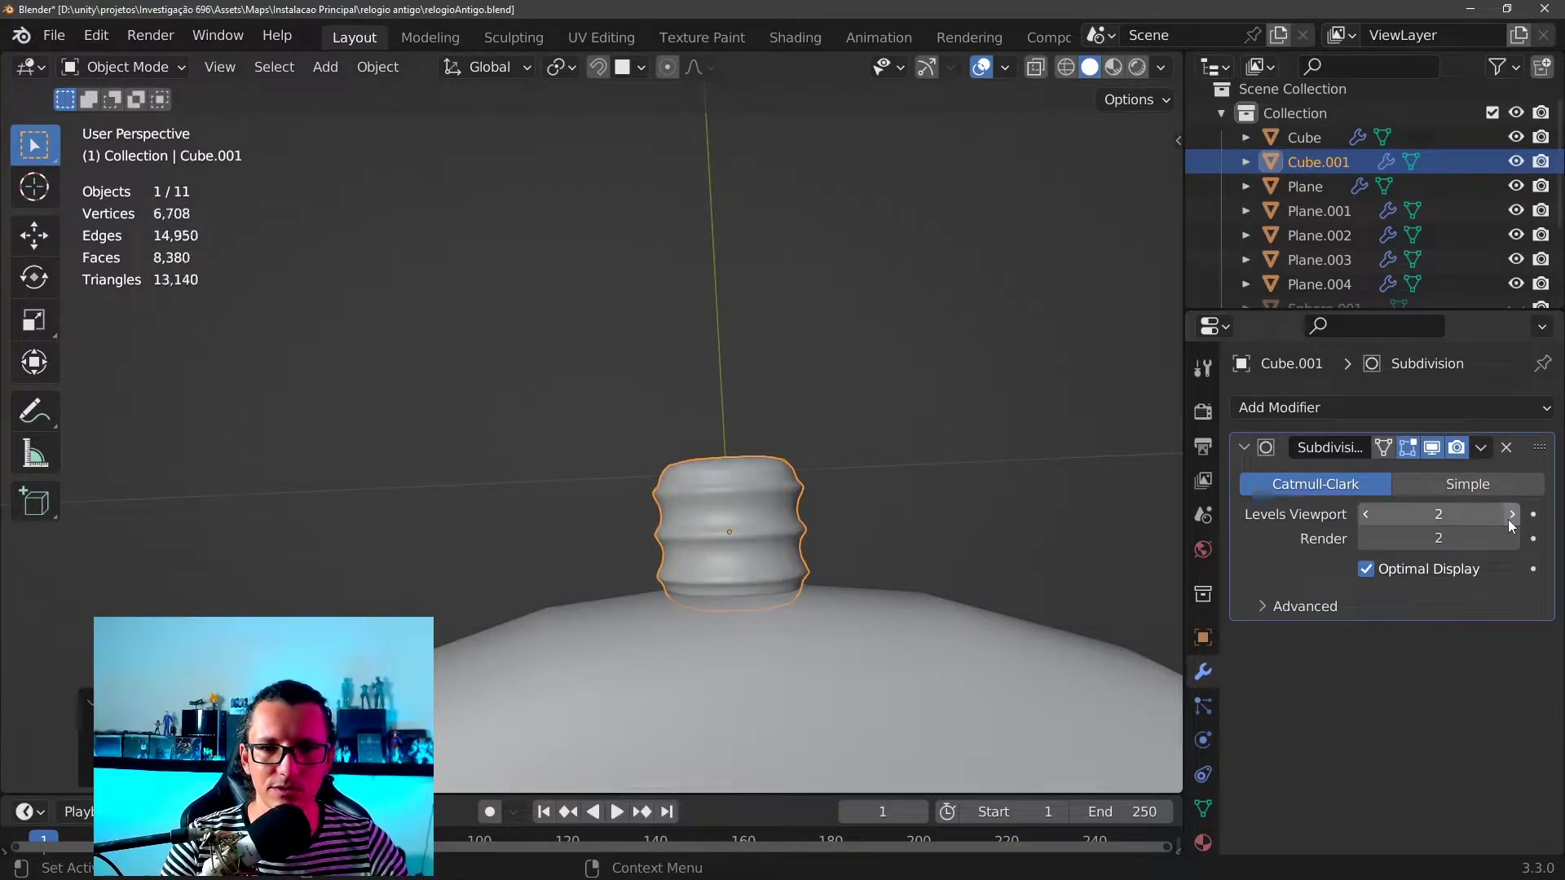
mouse_move(742, 458)
middle_down()
mouse_move(815, 489)
mouse_move(803, 668)
mouse_move(824, 671)
mouse_move(874, 530)
mouse_move(839, 536)
middle_up()
click(1365, 515)
click(1365, 515)
scroll(776, 493, up, 3)
scroll(838, 536, down, 5)
scroll(844, 408, down, 2)
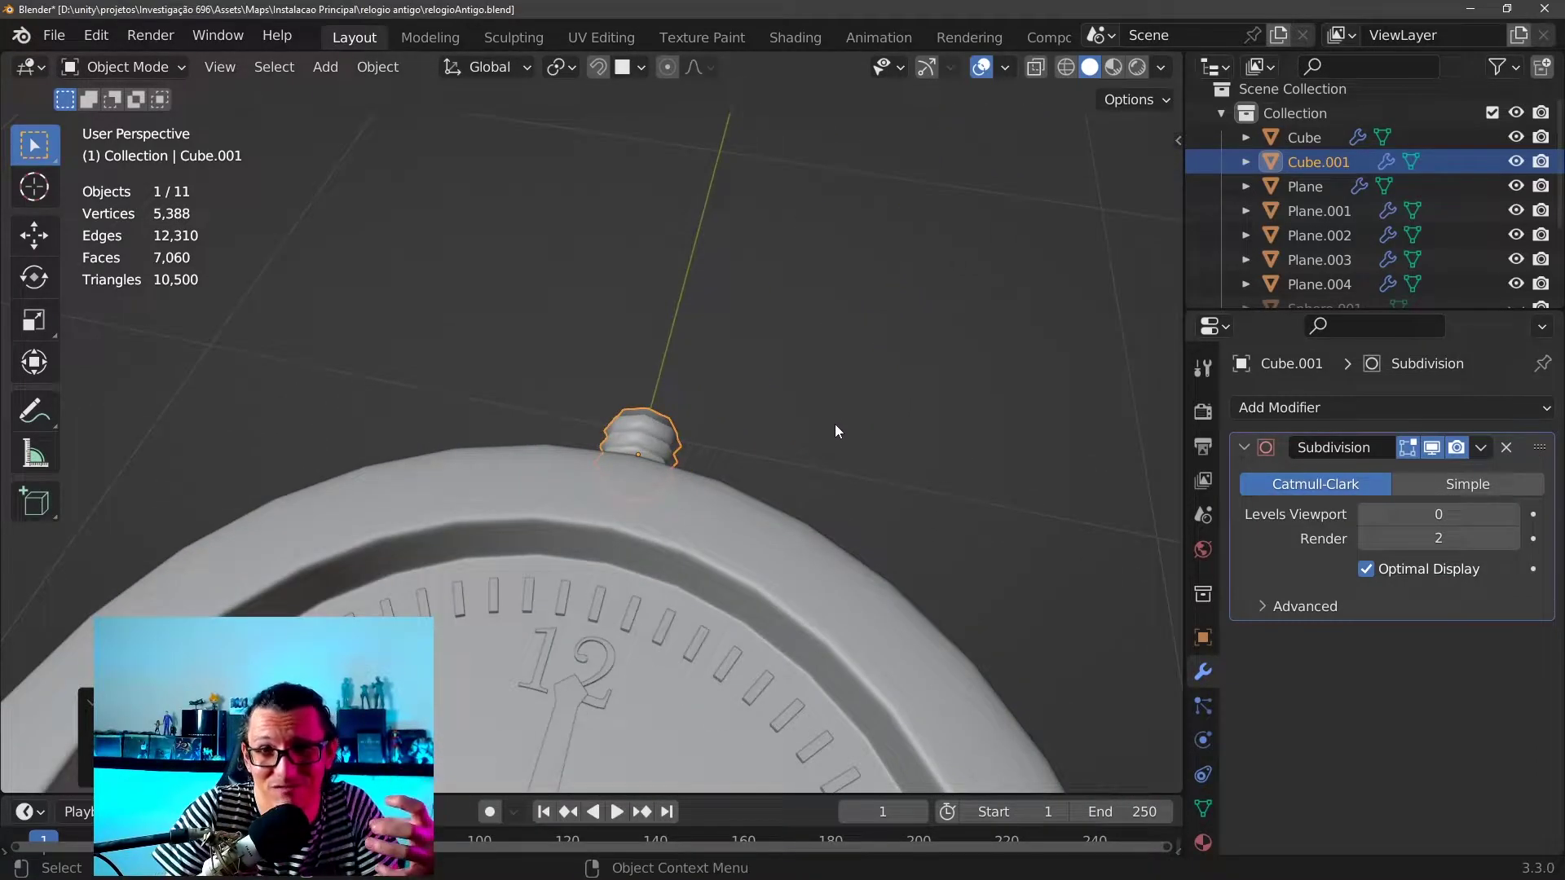
Raise the crown's viewport subdivision from 0 to 2 and inspect the smoothed ribs
click(1512, 514)
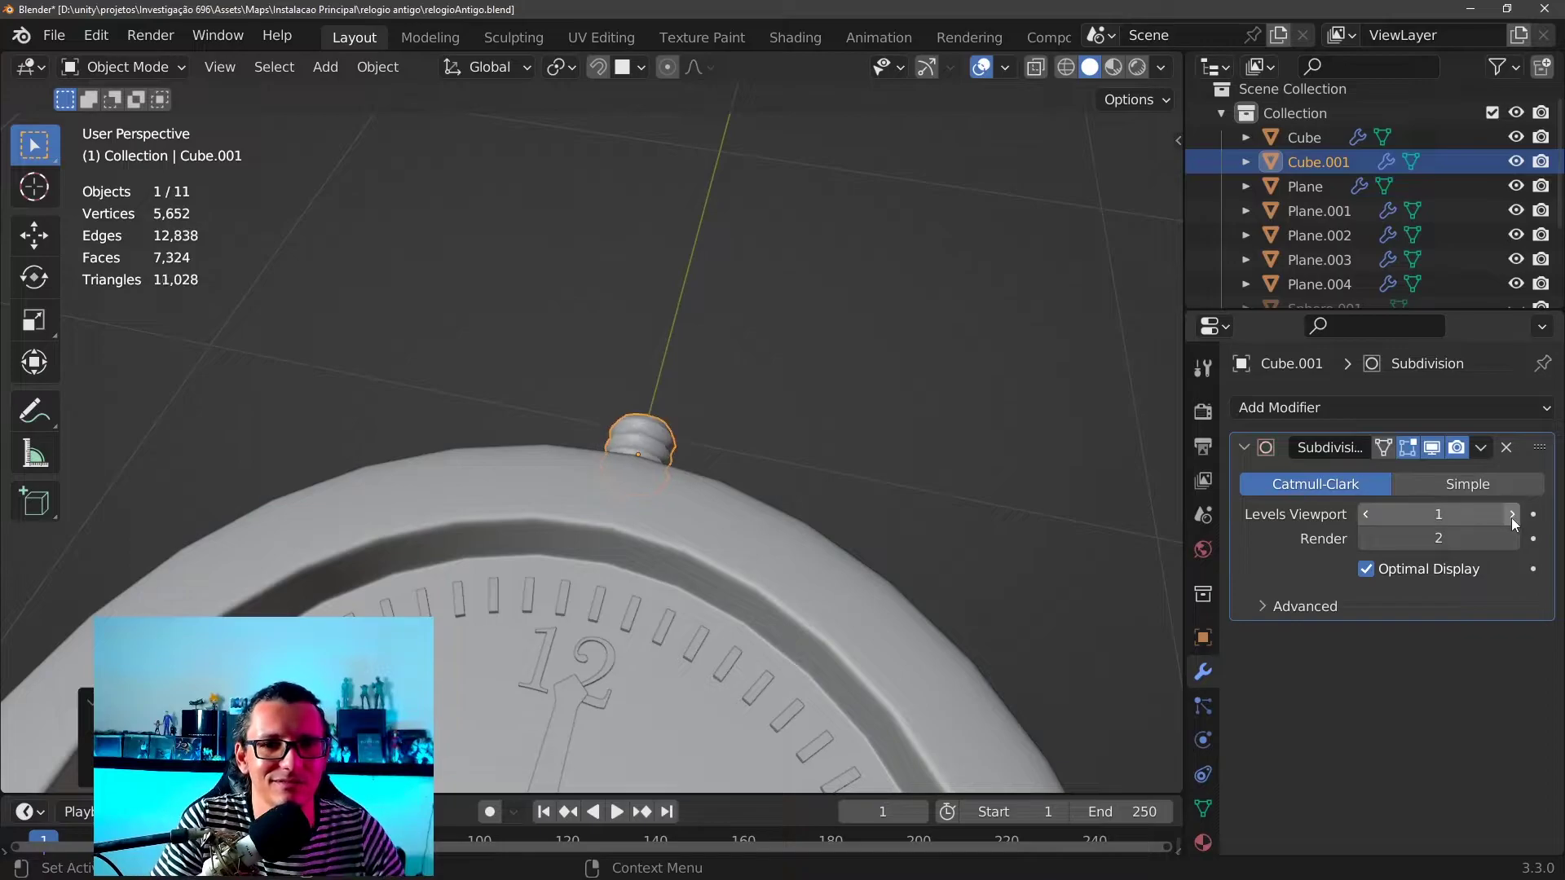
scroll(675, 550, up, 4)
mouse_move(769, 568)
middle_down()
mouse_move(671, 486)
mouse_move(692, 332)
middle_up()
scroll(693, 453, up, 2)
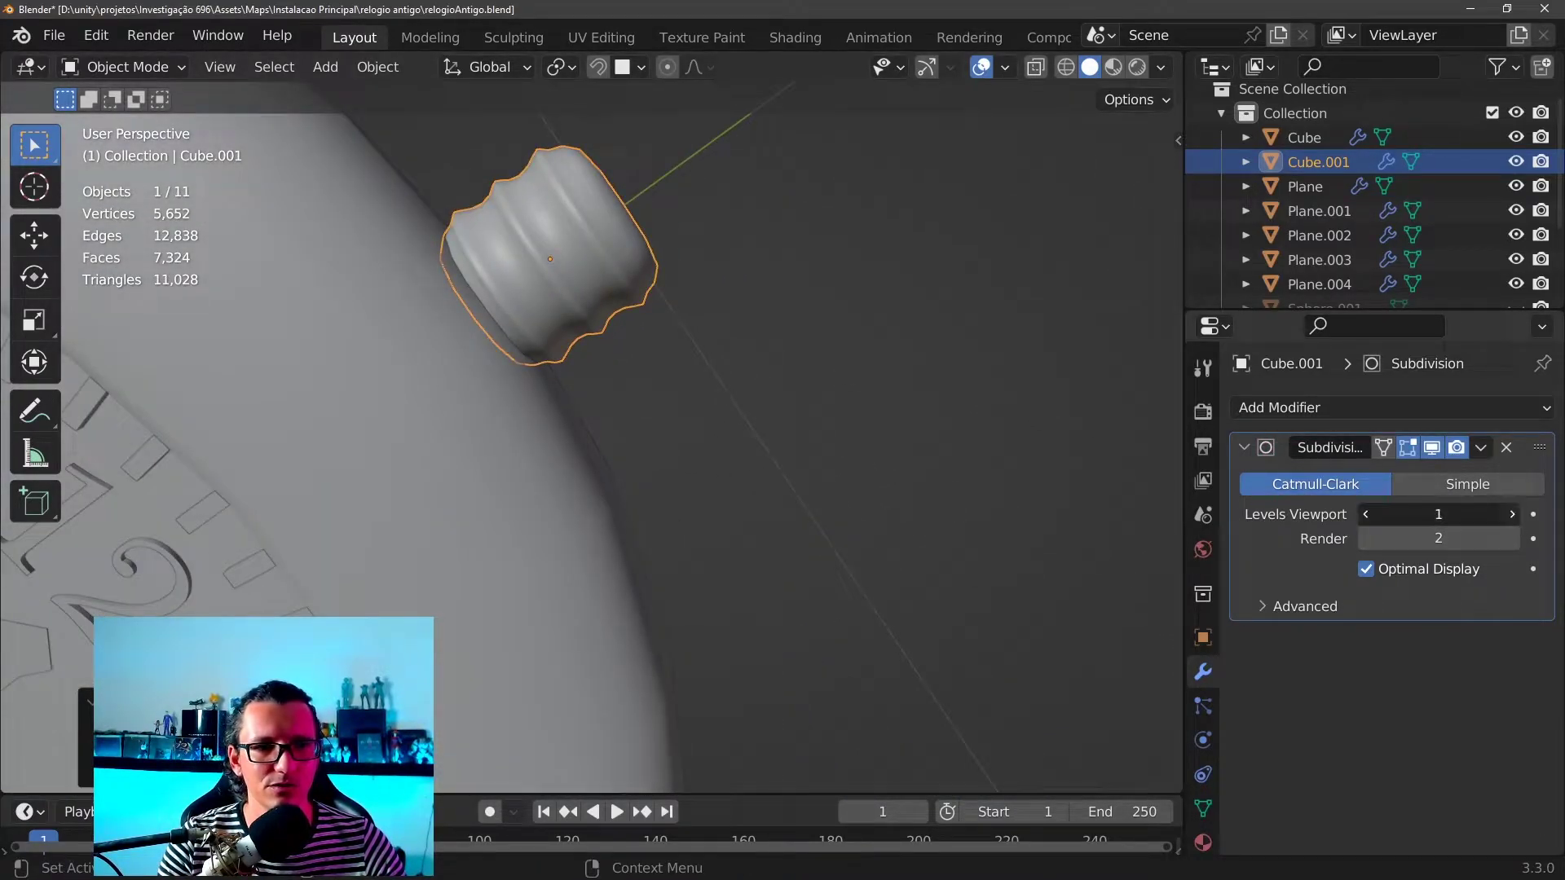
click(1512, 514)
scroll(499, 324, up, 3)
scroll(500, 324, down, 4)
mouse_move(453, 469)
middle_down()
mouse_move(778, 370)
mouse_move(1029, 424)
mouse_move(663, 516)
mouse_move(554, 424)
middle_up()
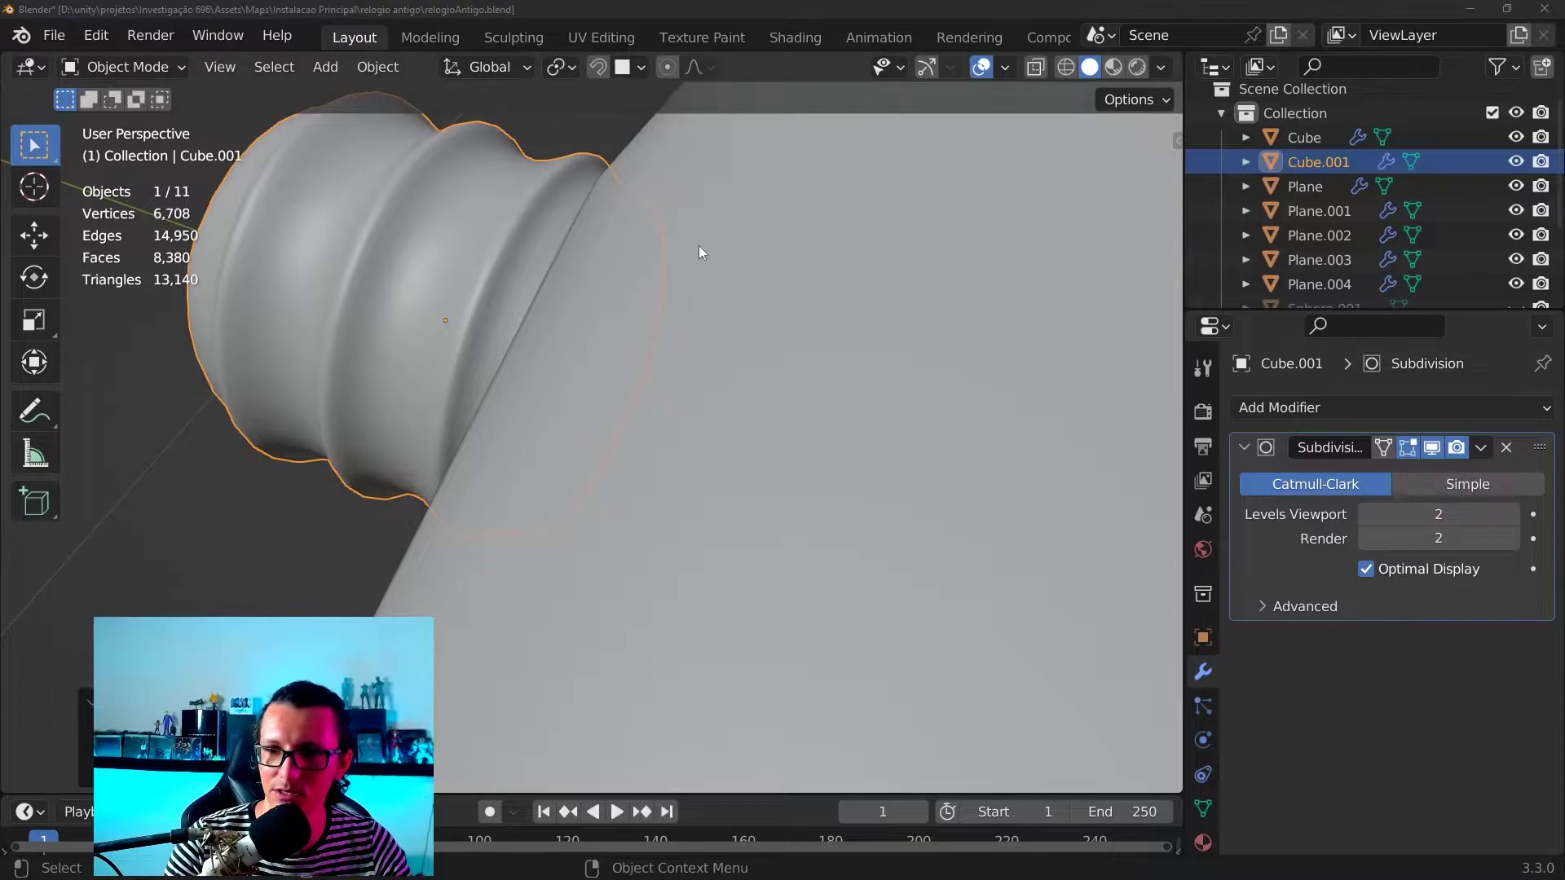
scroll(698, 252, down, 5)
mouse_move(582, 276)
middle_down()
mouse_move(520, 438)
mouse_move(486, 356)
mouse_move(510, 471)
middle_up()
scroll(486, 355, up, 2)
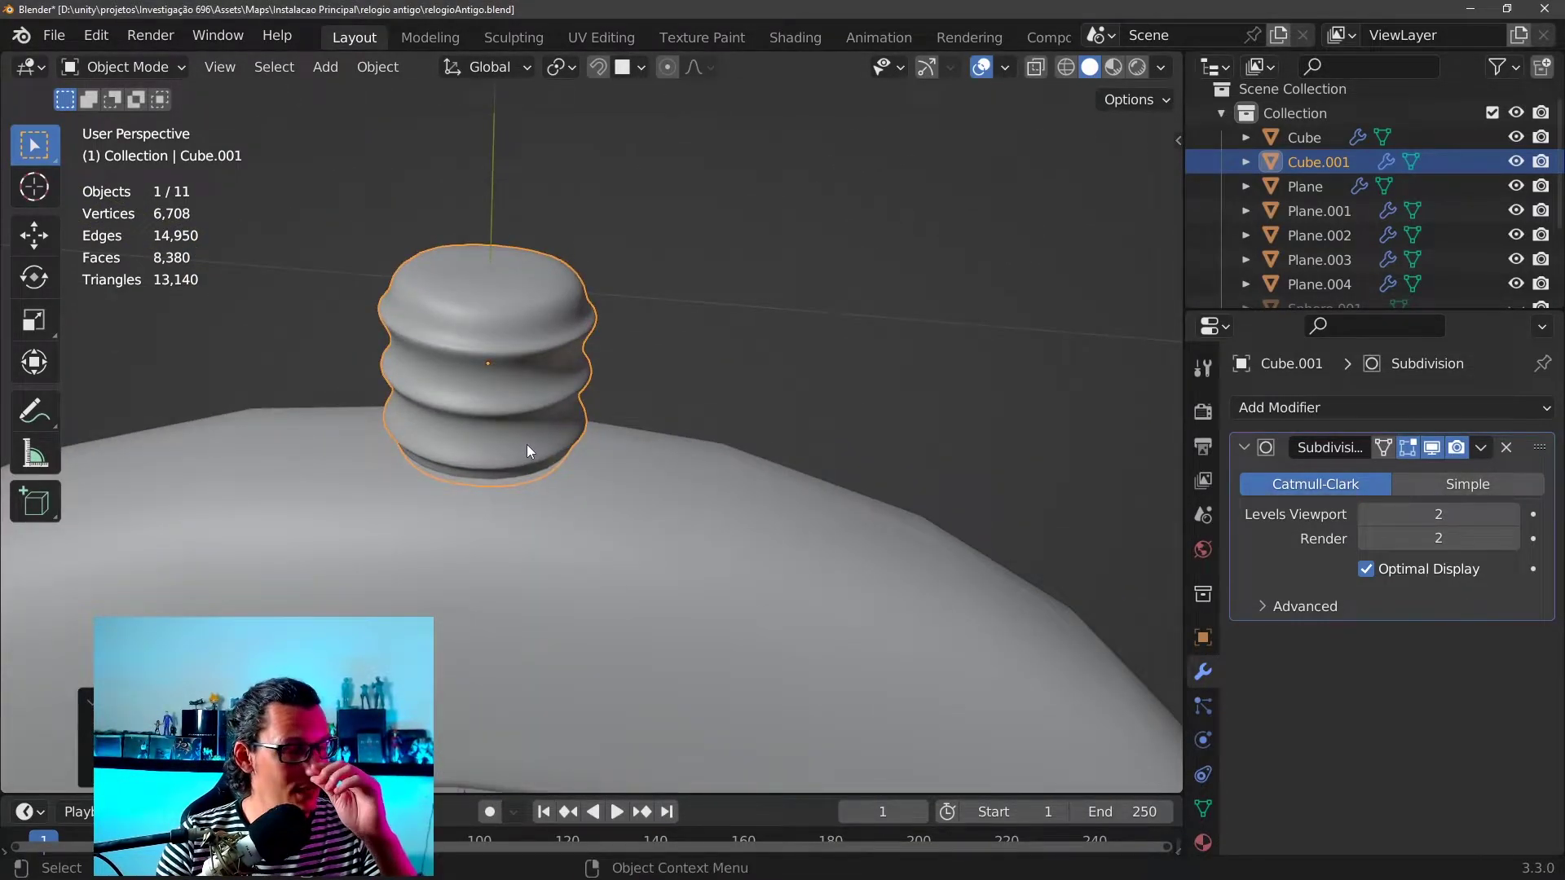
key(alt+Tab)
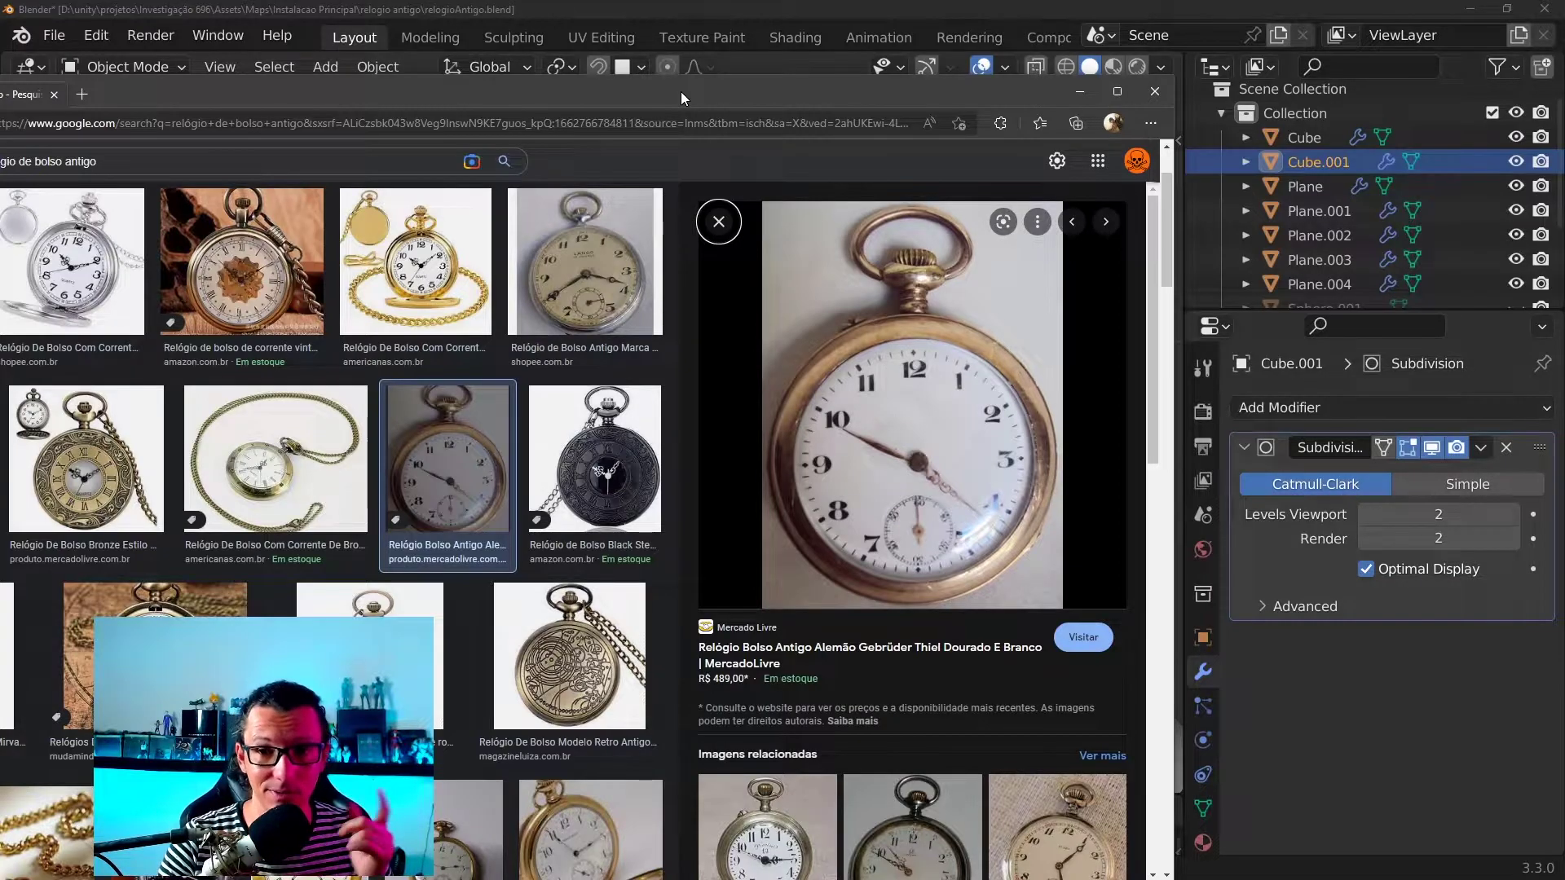
drag(682, 91, 823, 95)
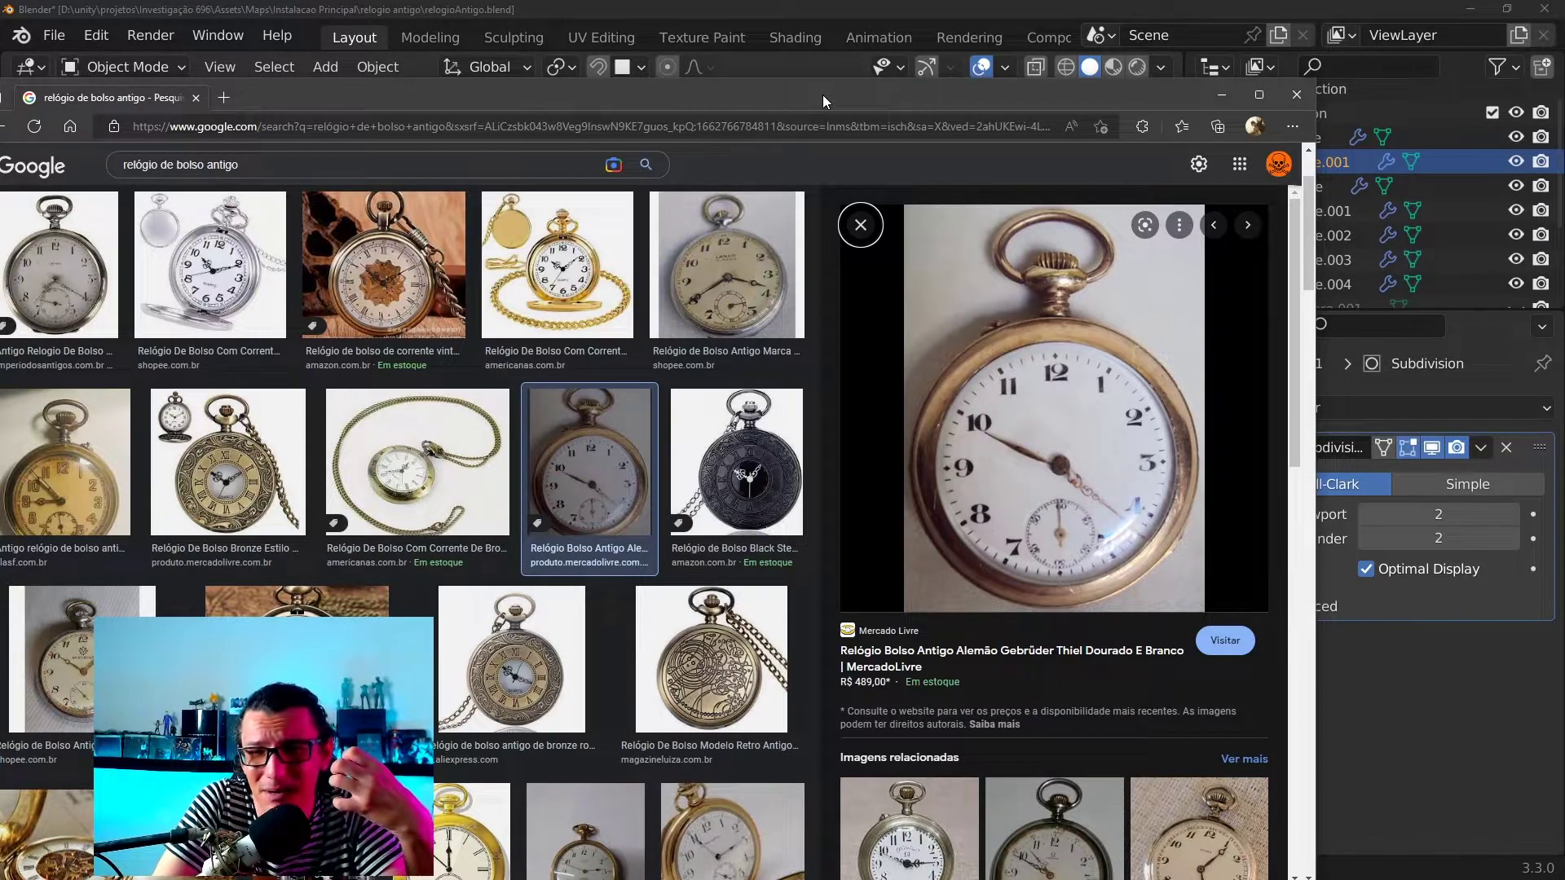
drag(823, 94, 1564, 115)
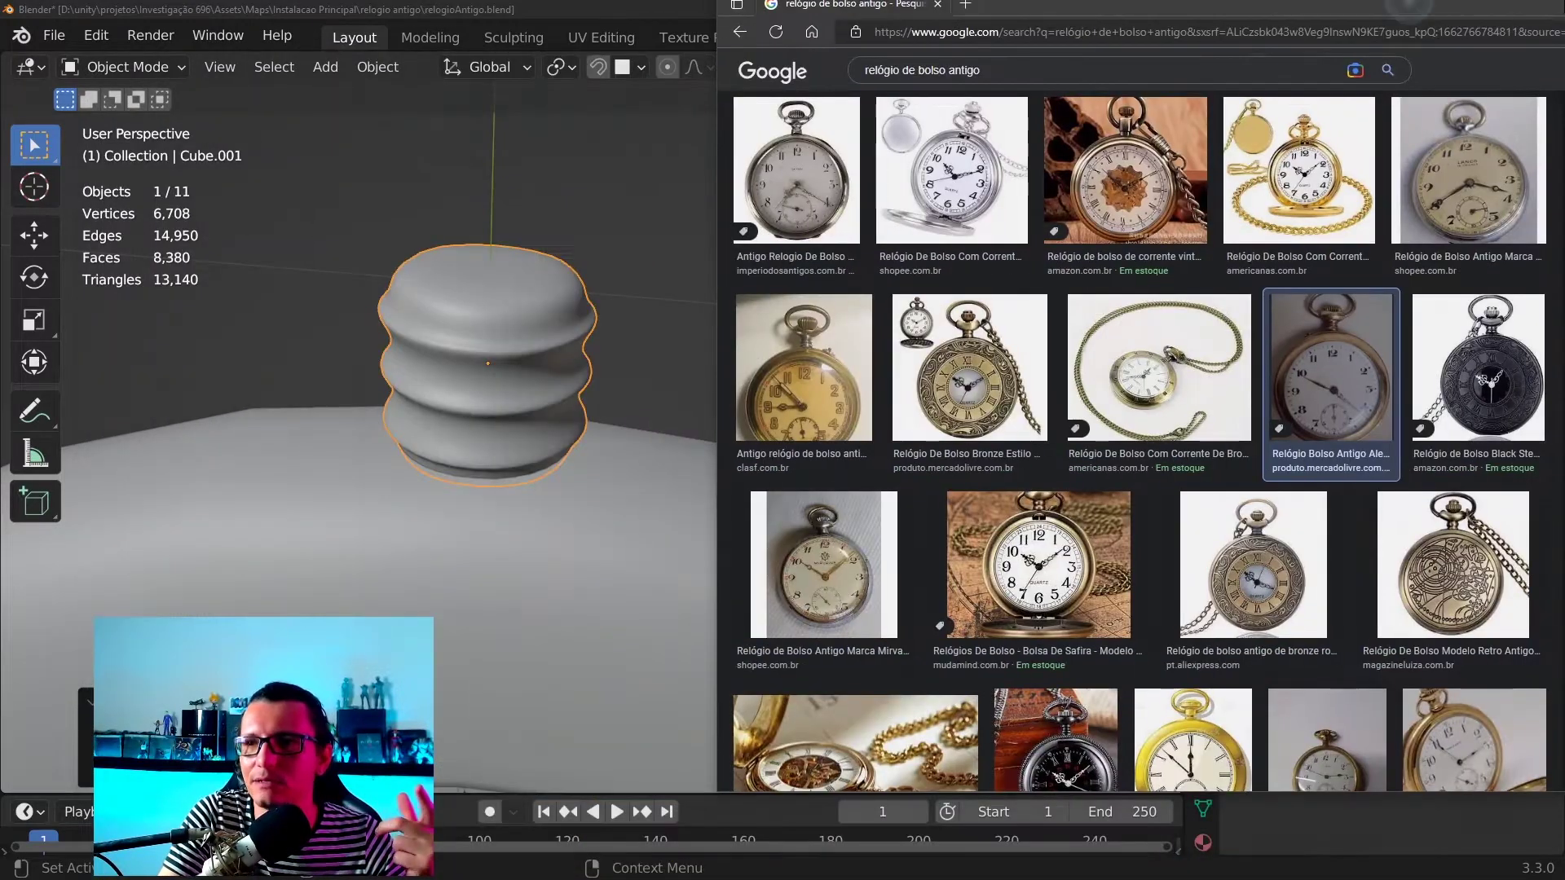
key(super+Down)
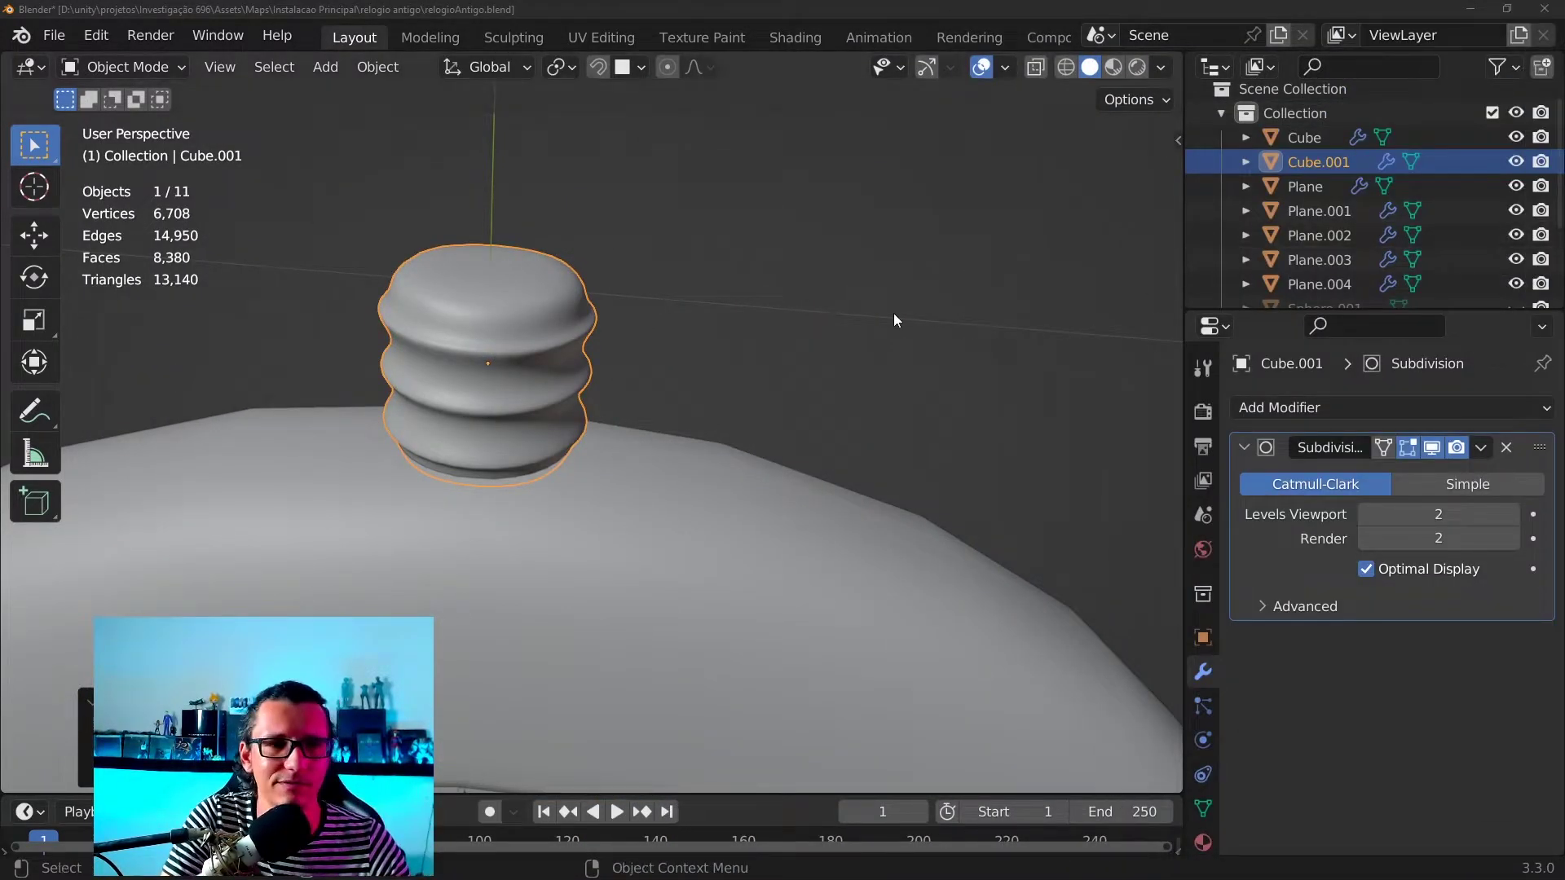
Frame the crown and enter Edit Mode, looking down on its top
scroll(895, 320, down, 5)
middle_drag(692, 272, 866, 311)
scroll(771, 476, up, 1)
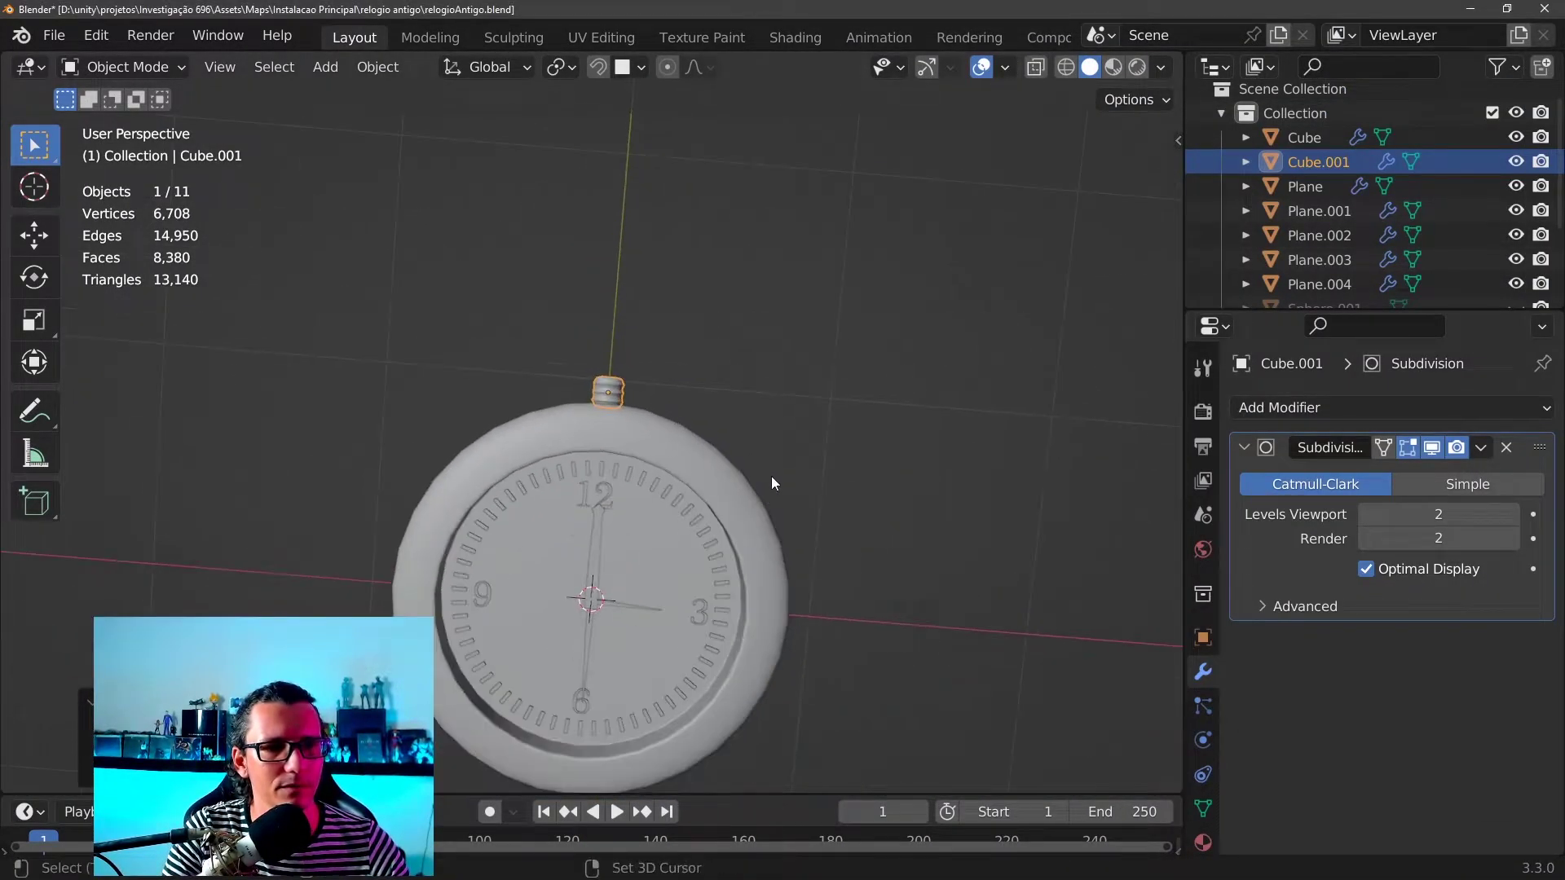
shift+middle_drag(771, 476, 897, 496)
scroll(897, 496, up, 2)
scroll(786, 401, up, 2)
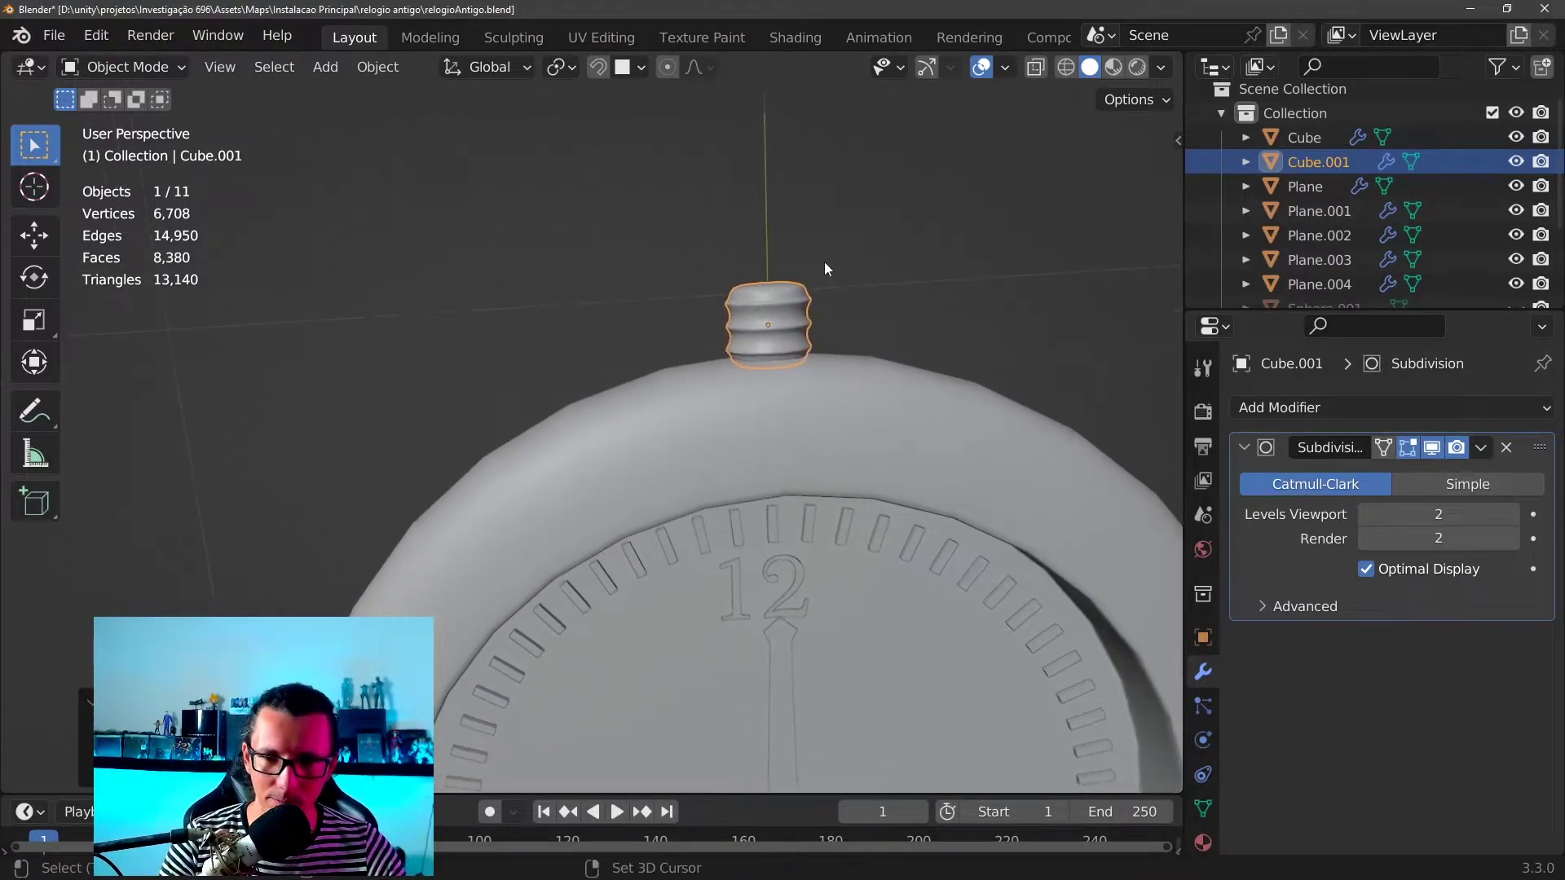
shift+middle_drag(825, 264, 767, 230)
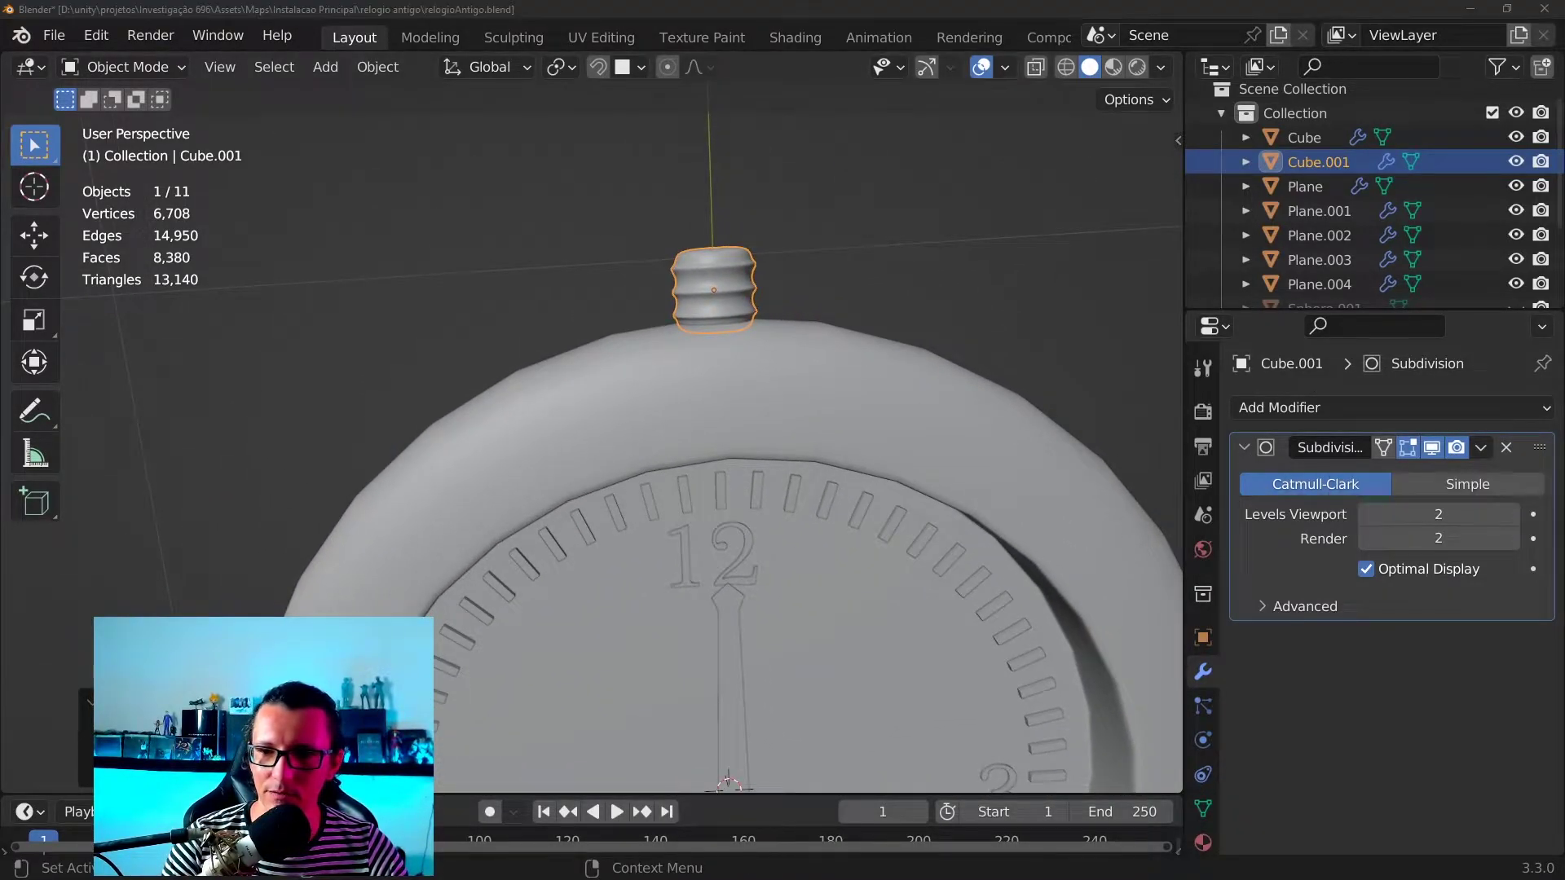
mouse_move(937, 349)
middle_down()
mouse_move(910, 305)
mouse_move(900, 439)
mouse_move(696, 450)
middle_up()
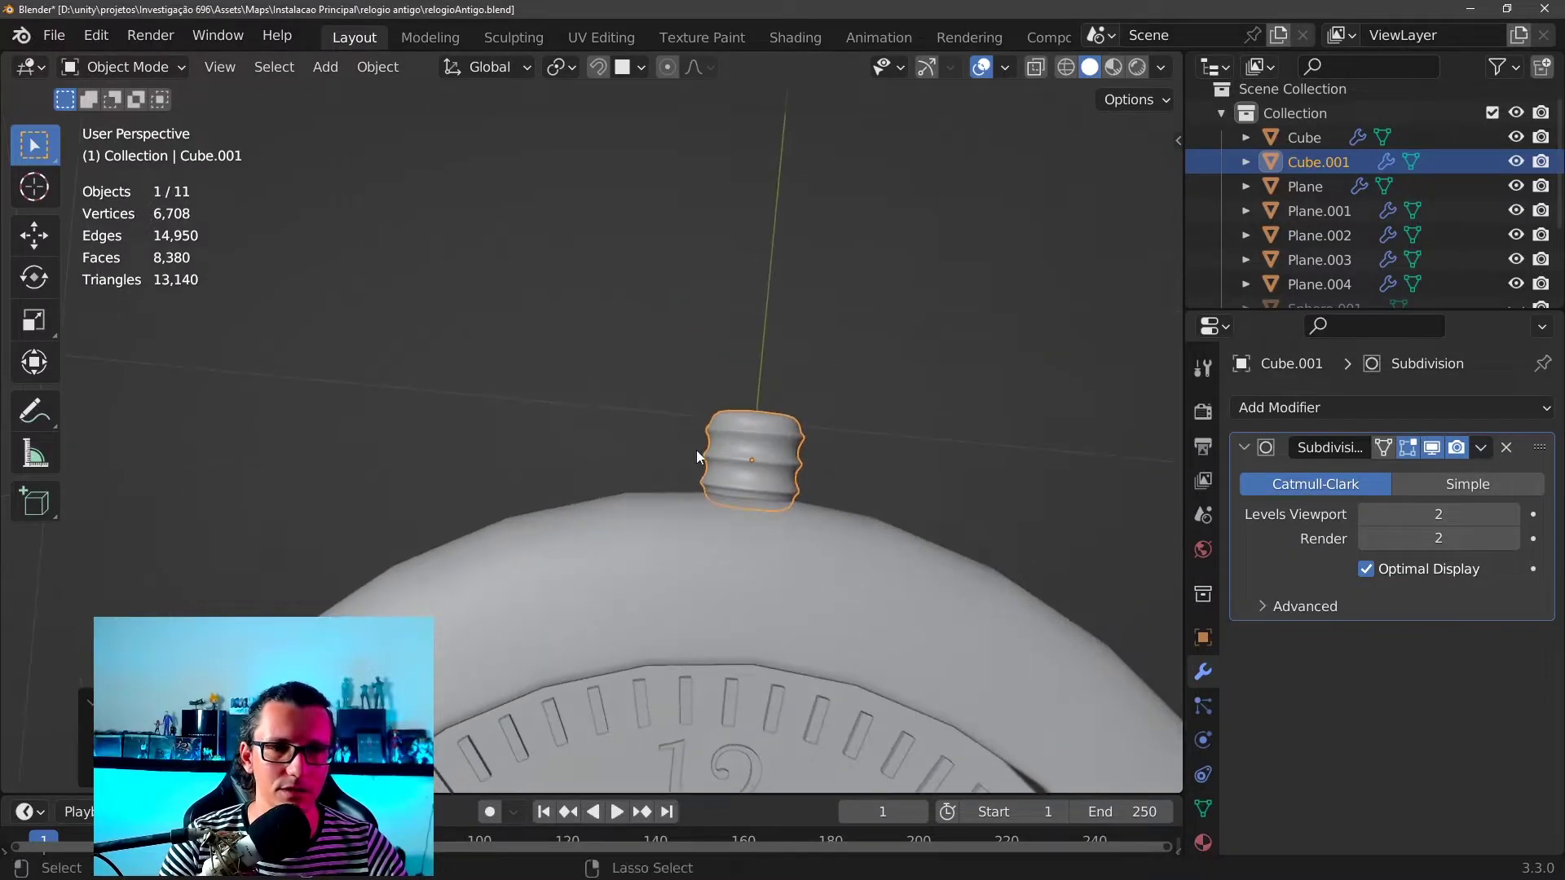
key(Tab)
scroll(946, 448, up, 3)
mouse_move(946, 448)
middle_down()
mouse_move(755, 443)
mouse_move(790, 622)
mouse_move(788, 484)
mouse_move(723, 433)
mouse_move(733, 400)
mouse_move(648, 238)
mouse_move(594, 322)
mouse_move(648, 357)
middle_up()
Select the crown's four top faces in face select mode
key(3)
click(525, 382)
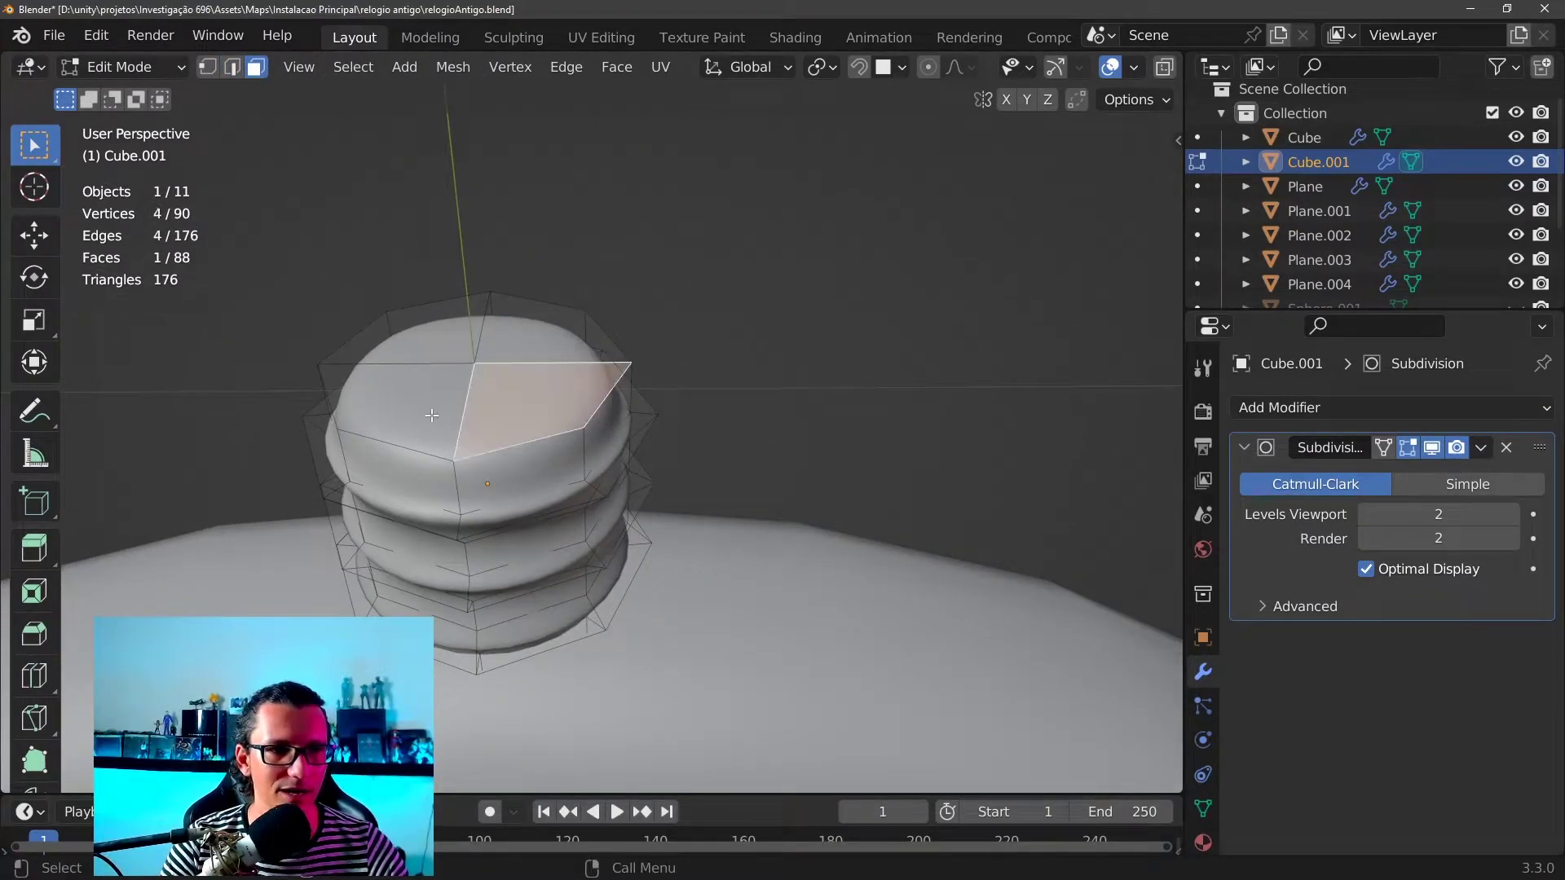
shift+click(431, 416)
shift+click(550, 342)
shift+click(452, 321)
Extrude the top faces upward twice, about 0.0836 m, into a tall cylinder
mouse_move(584, 432)
middle_down()
mouse_move(657, 409)
mouse_move(688, 345)
mouse_move(677, 316)
middle_up()
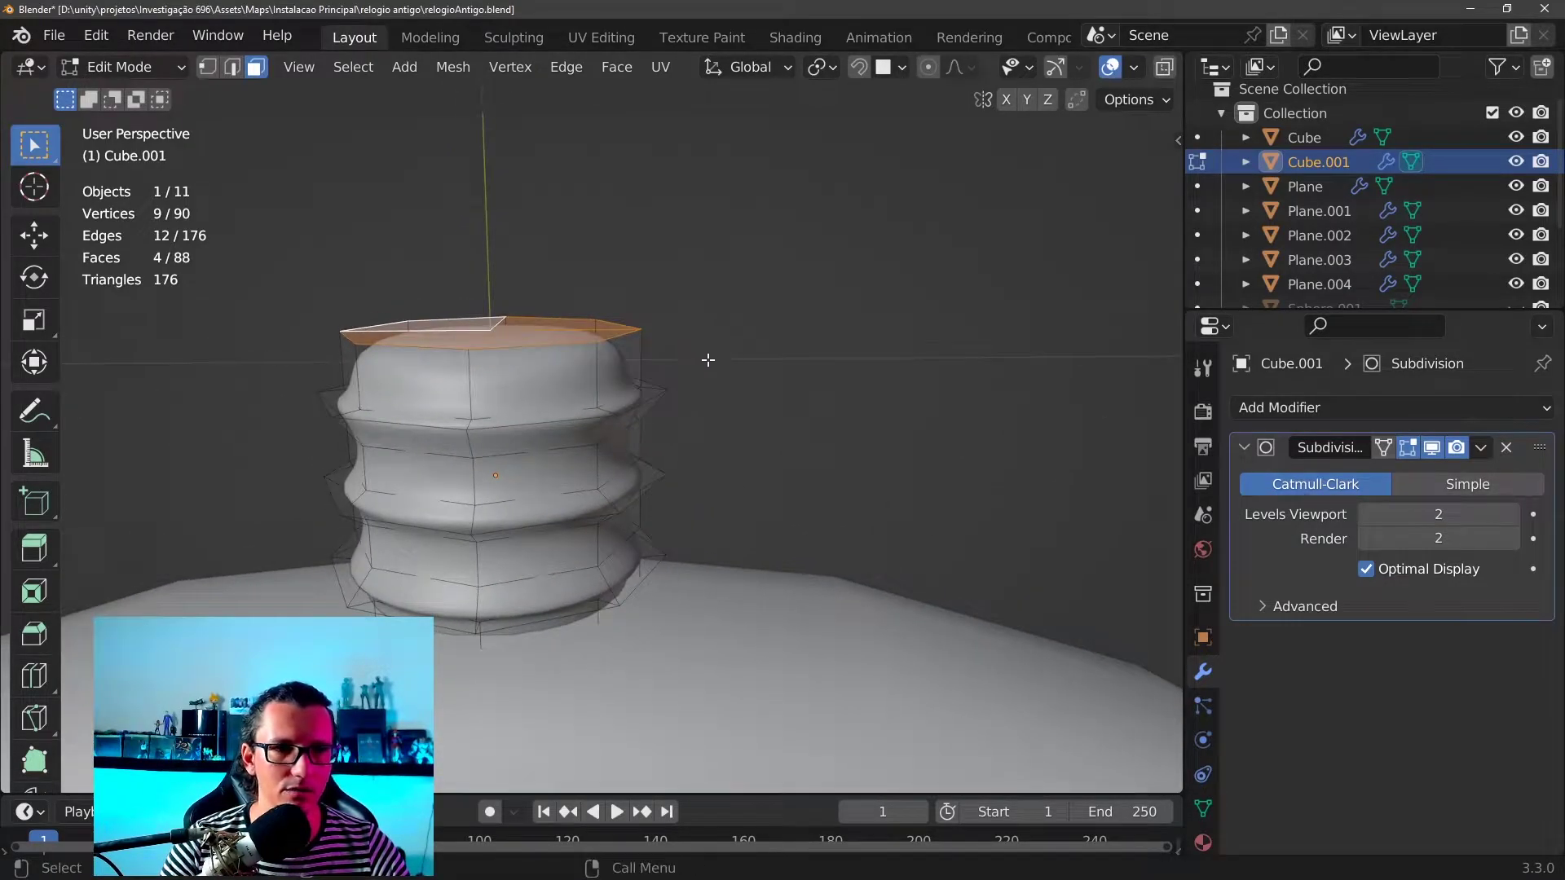
key(e)
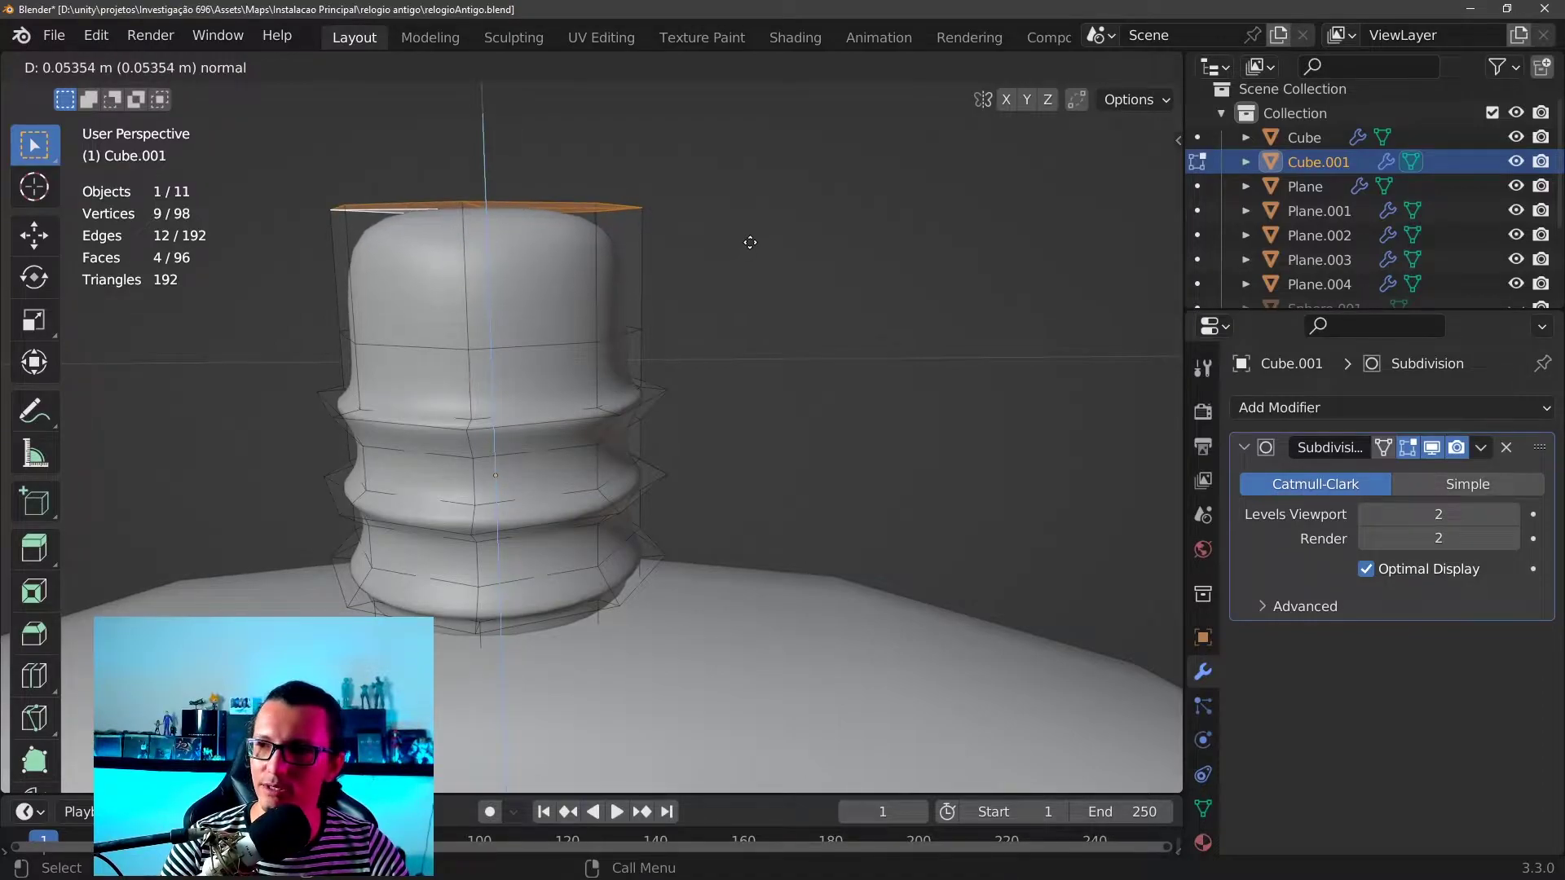
click(775, 181)
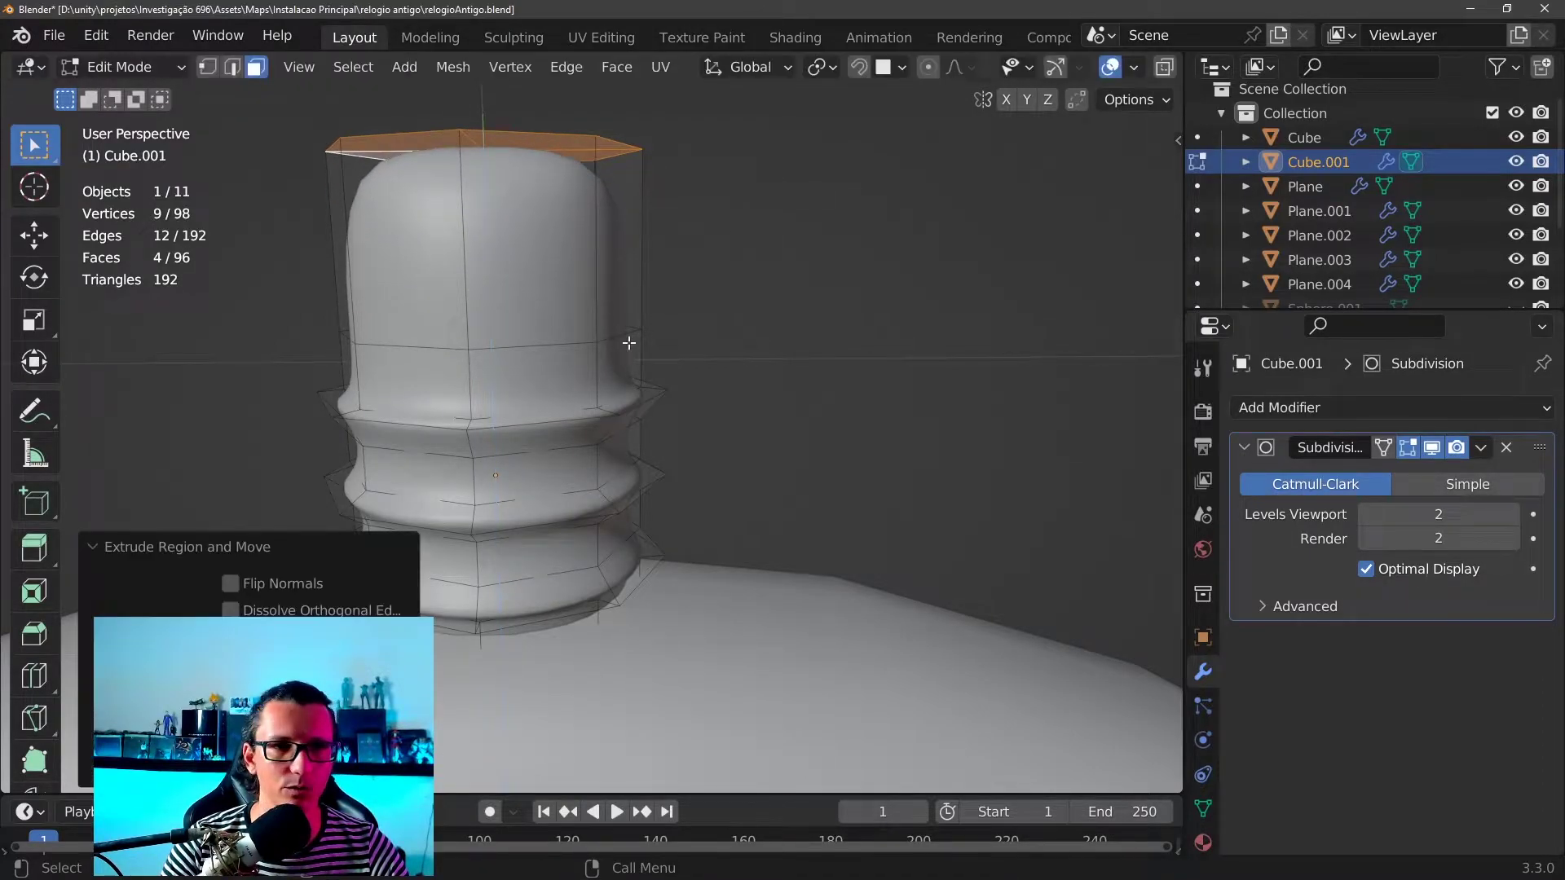
mouse_move(628, 342)
middle_down()
mouse_move(772, 245)
mouse_move(444, 298)
middle_up()
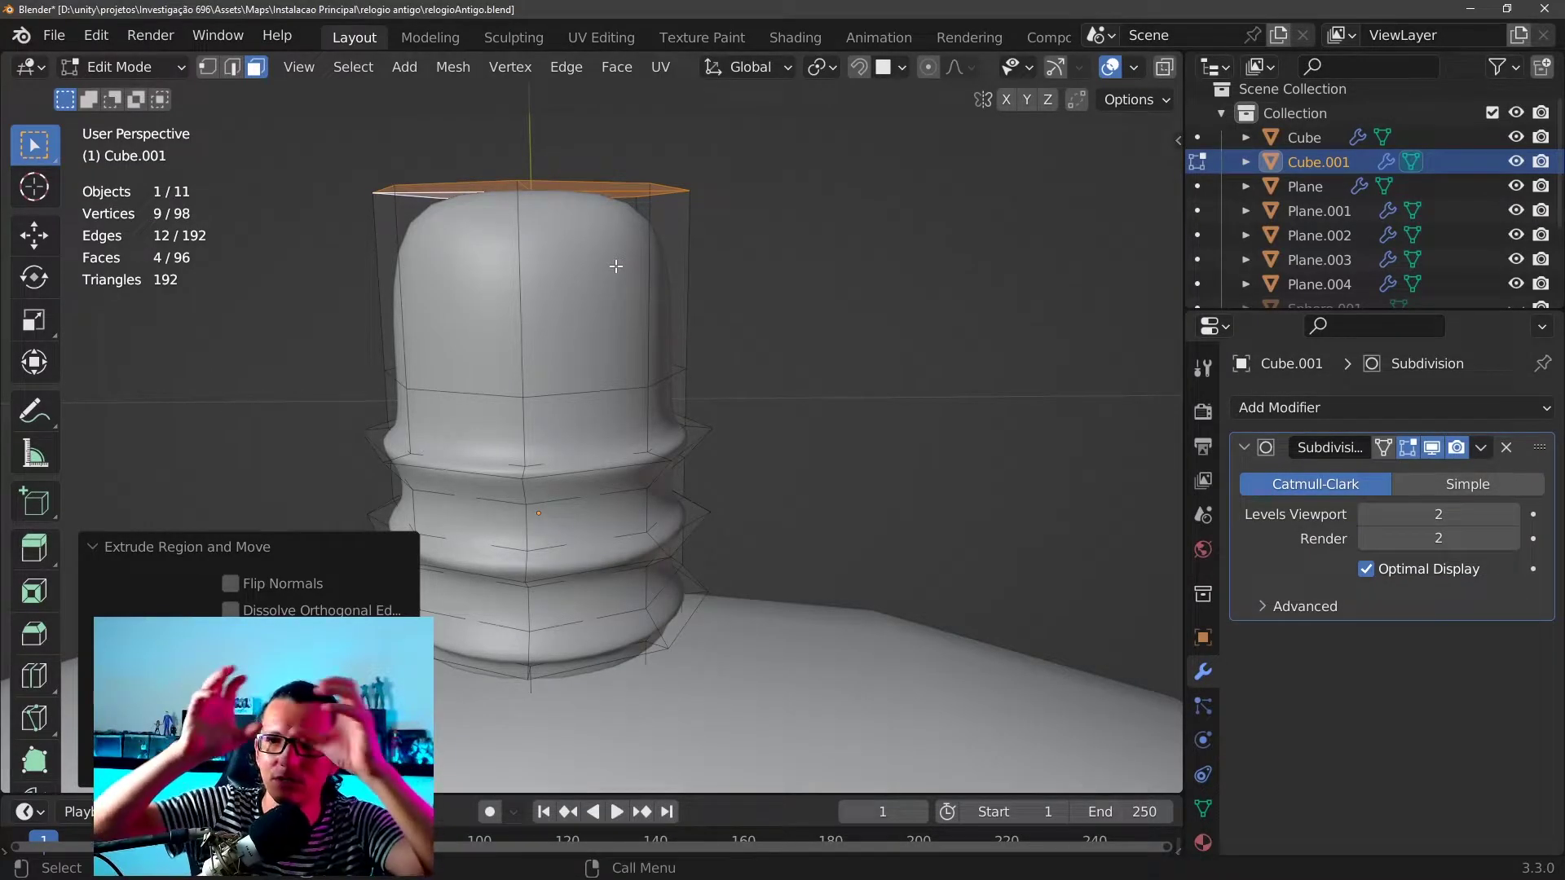
middle_drag(654, 107, 670, 206)
key(e)
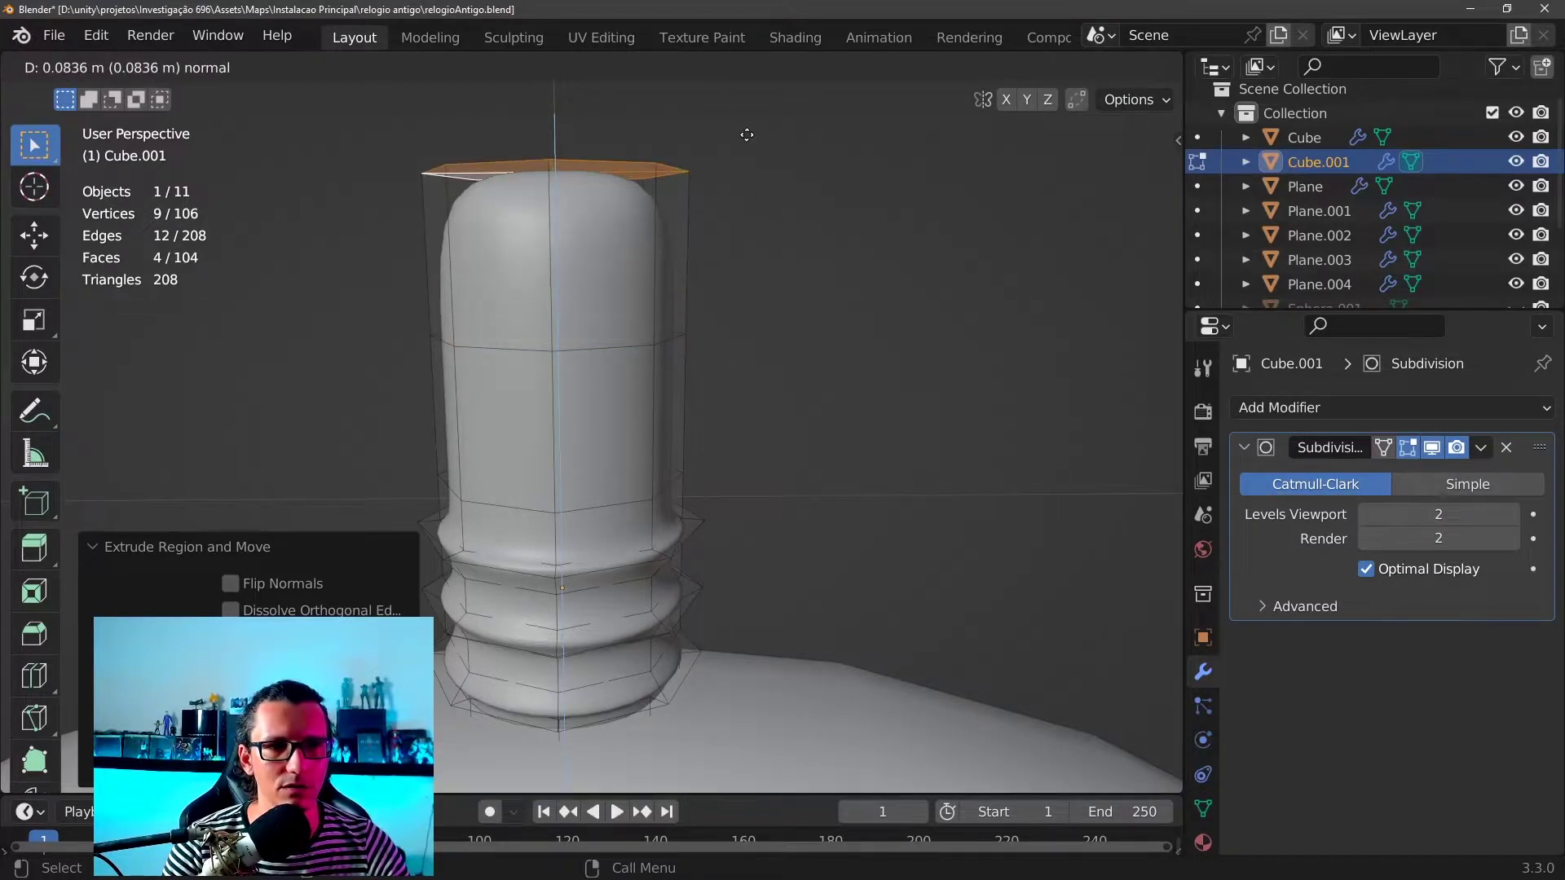
click(748, 194)
mouse_move(761, 208)
middle_down()
mouse_move(814, 175)
mouse_move(775, 203)
mouse_move(628, 210)
mouse_move(578, 523)
middle_up()
Add a centred loop cut and scale it outward, then undo the widening
scroll(577, 523, up, 2)
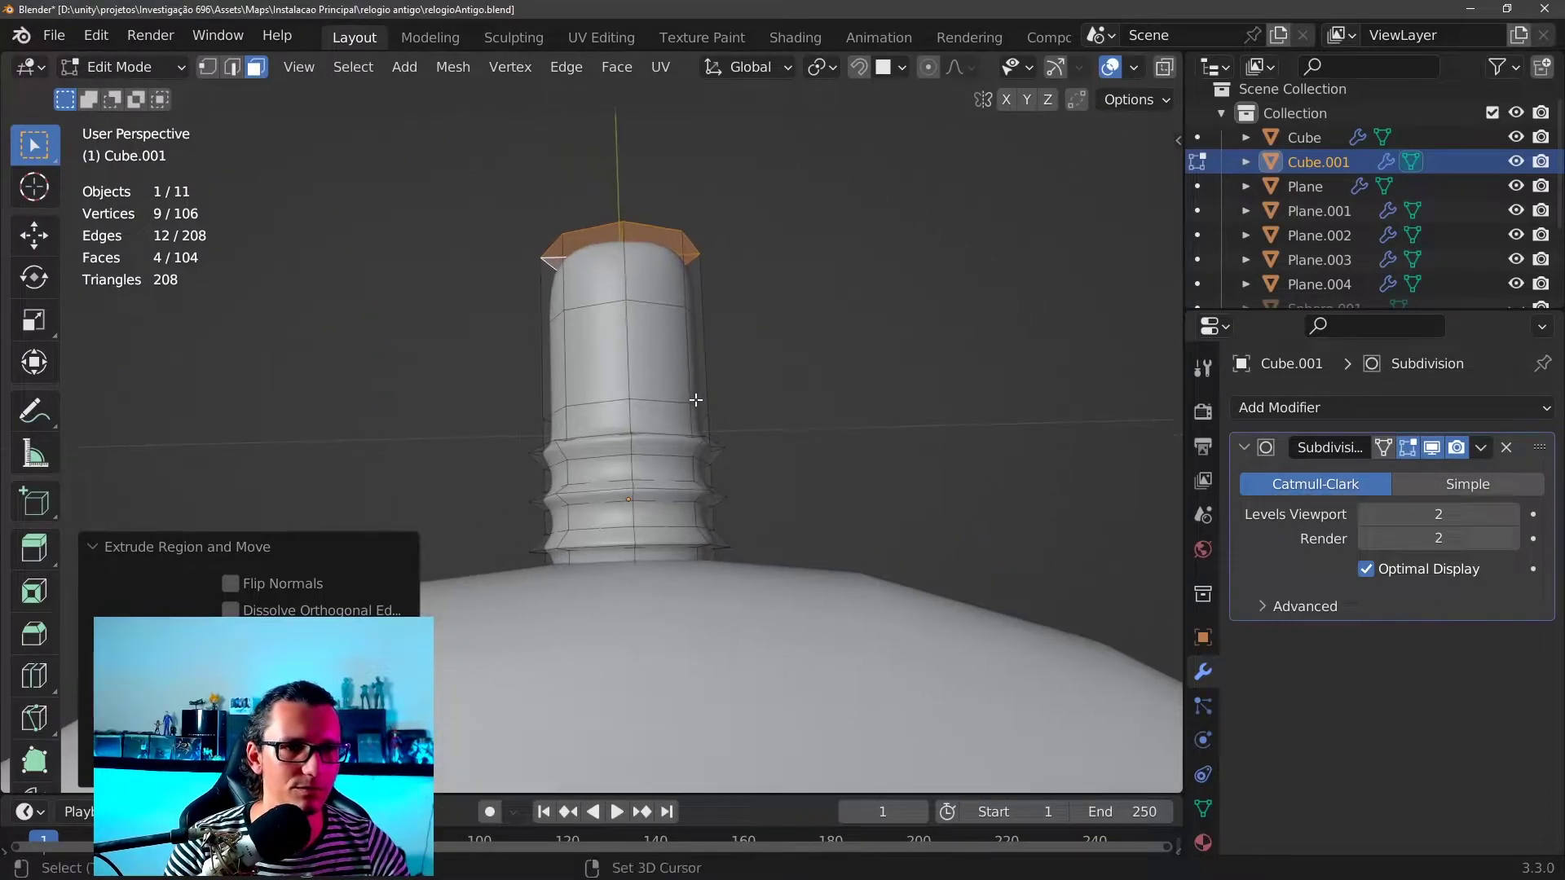
middle_drag(695, 402, 663, 428)
key(ctrl+r)
click(655, 418)
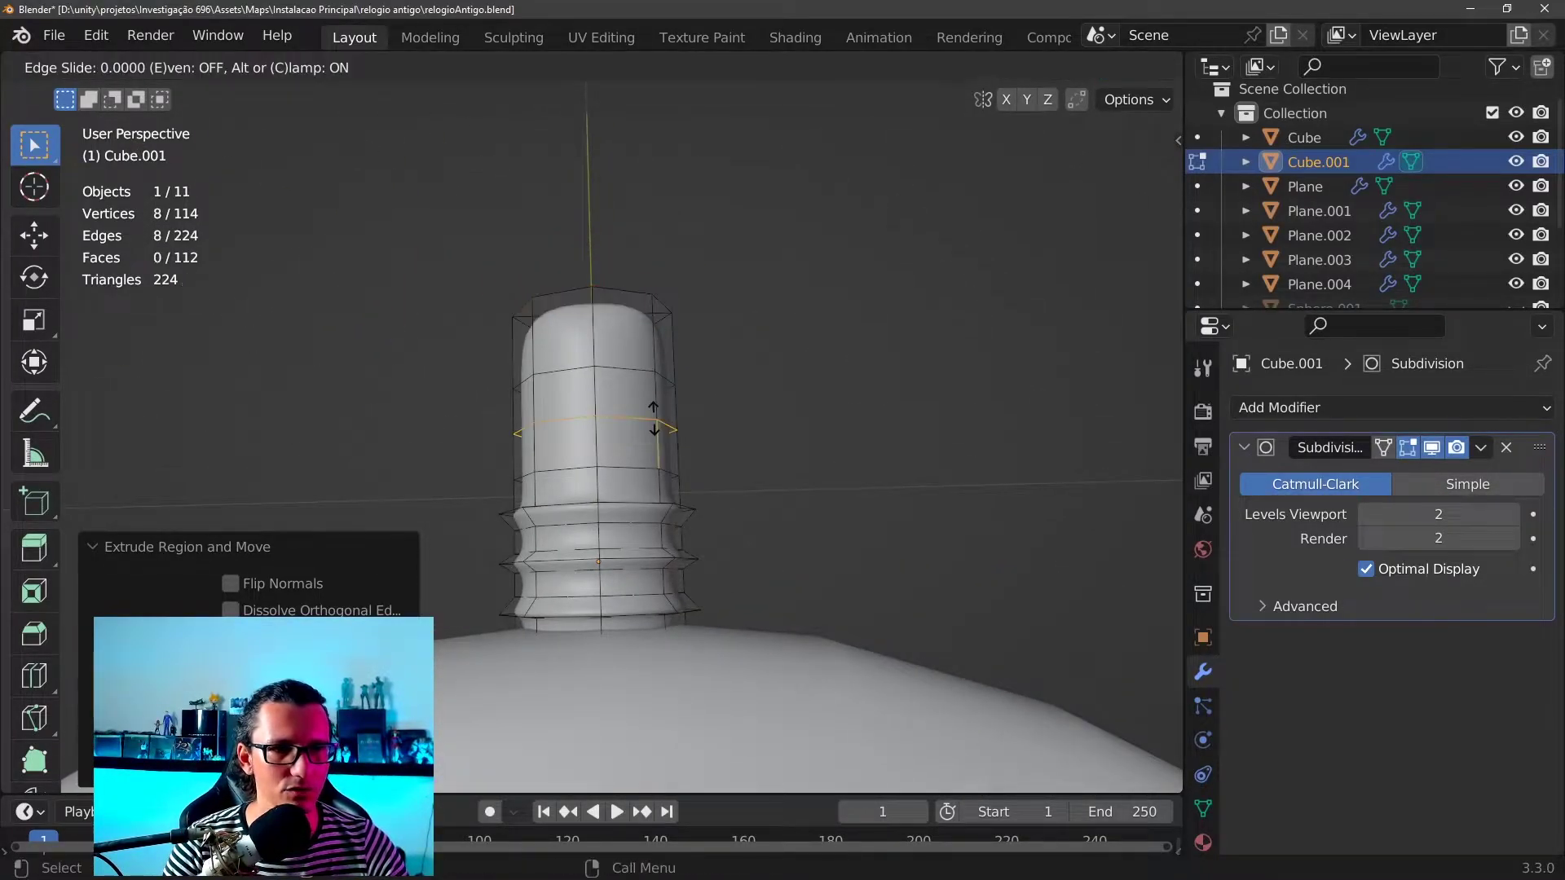
right_click(654, 418)
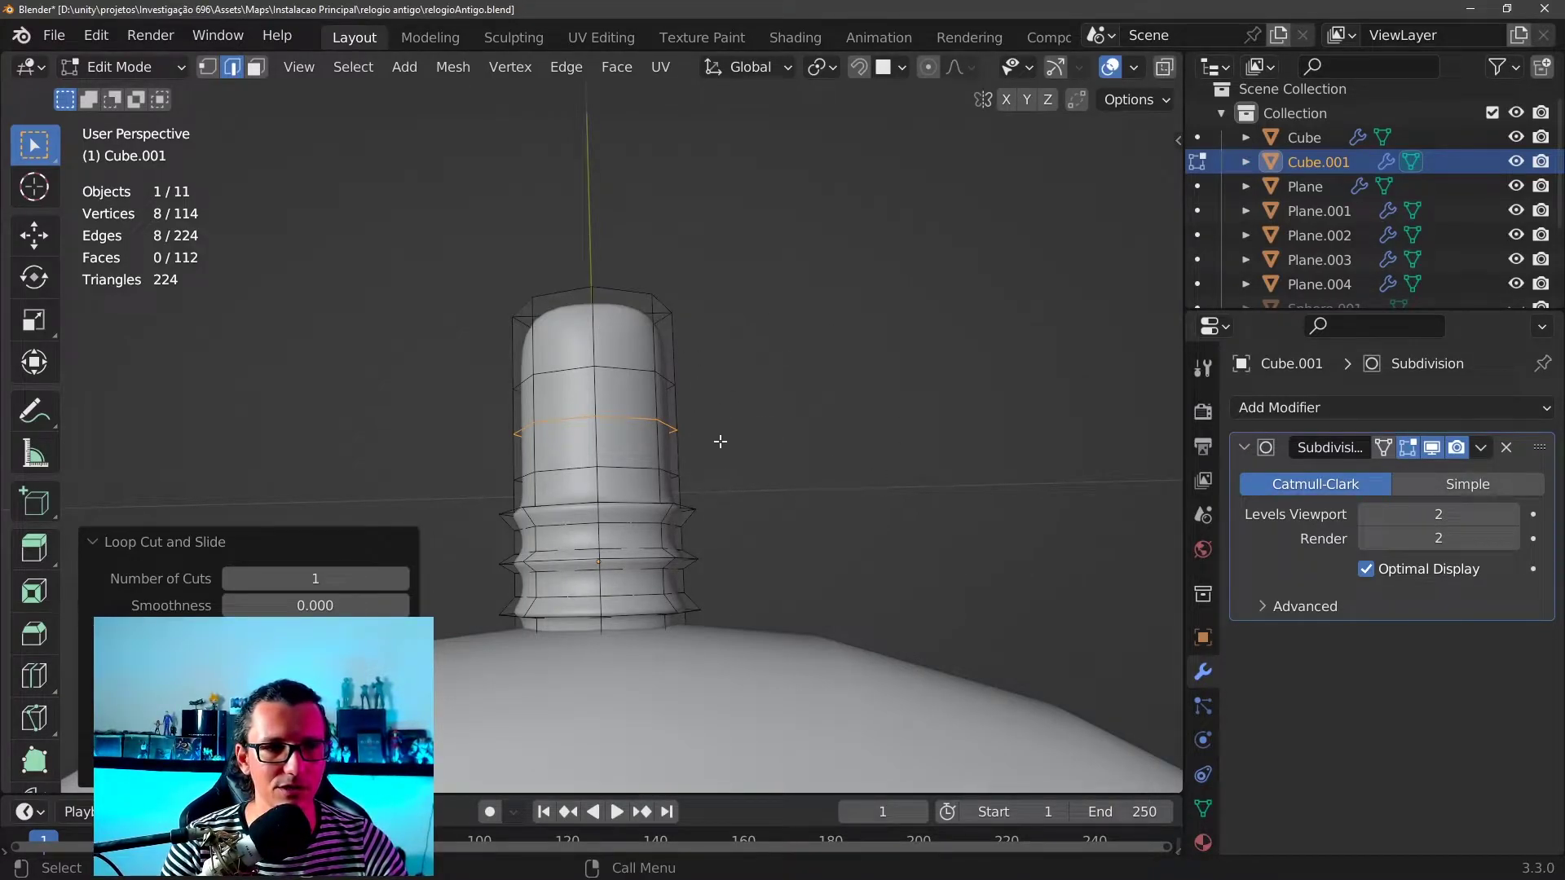
key(s)
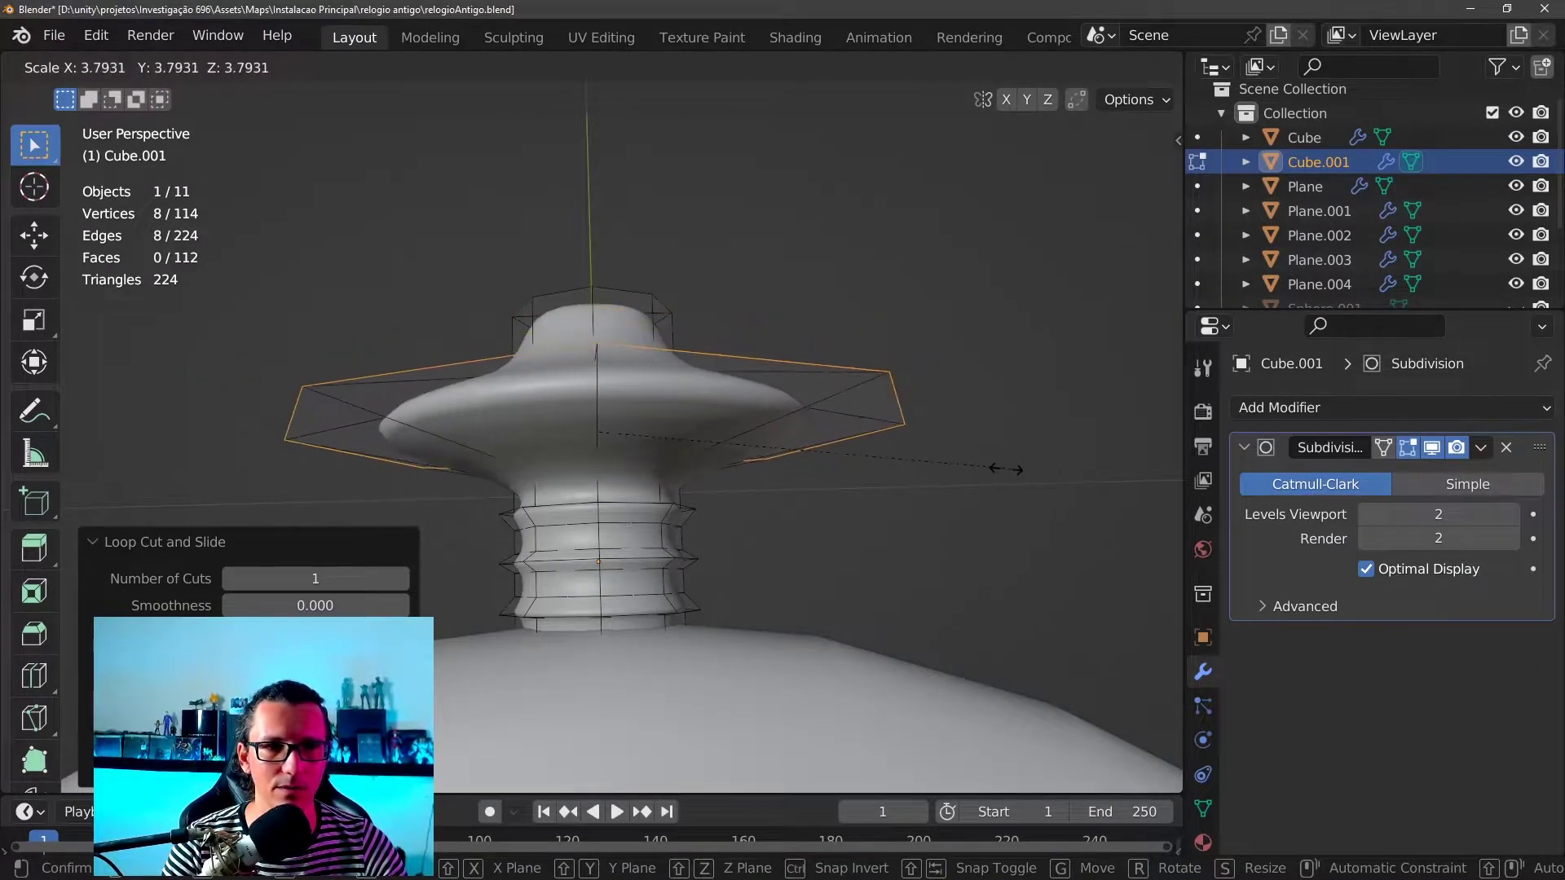
click(1038, 481)
mouse_move(1038, 479)
middle_down()
mouse_move(839, 457)
mouse_move(854, 503)
mouse_move(831, 417)
middle_up()
scroll(854, 503, up, 3)
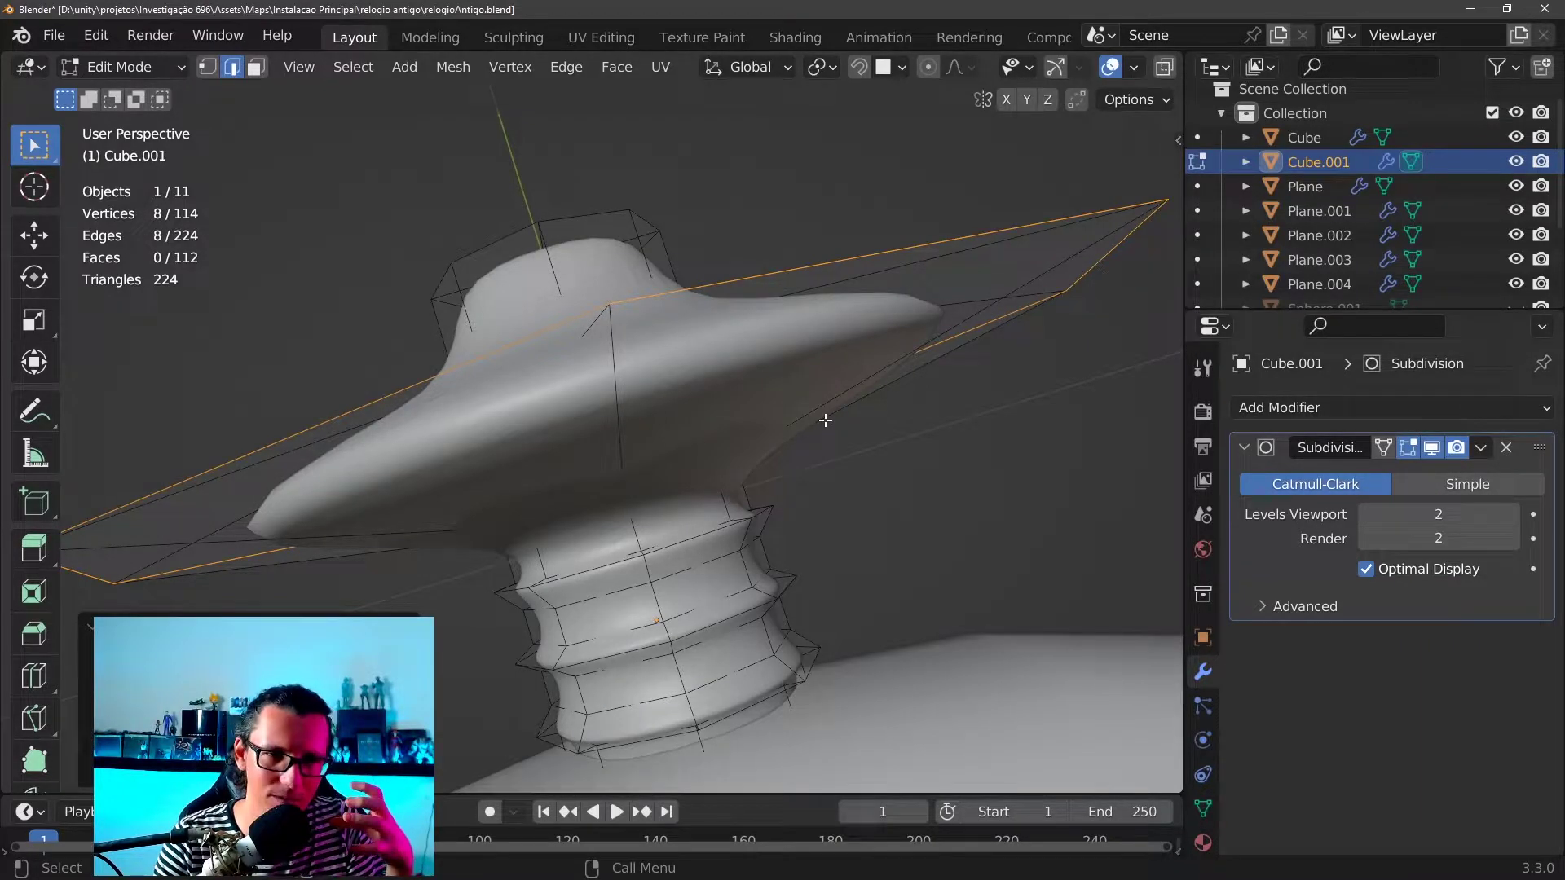
scroll(785, 375, down, 3)
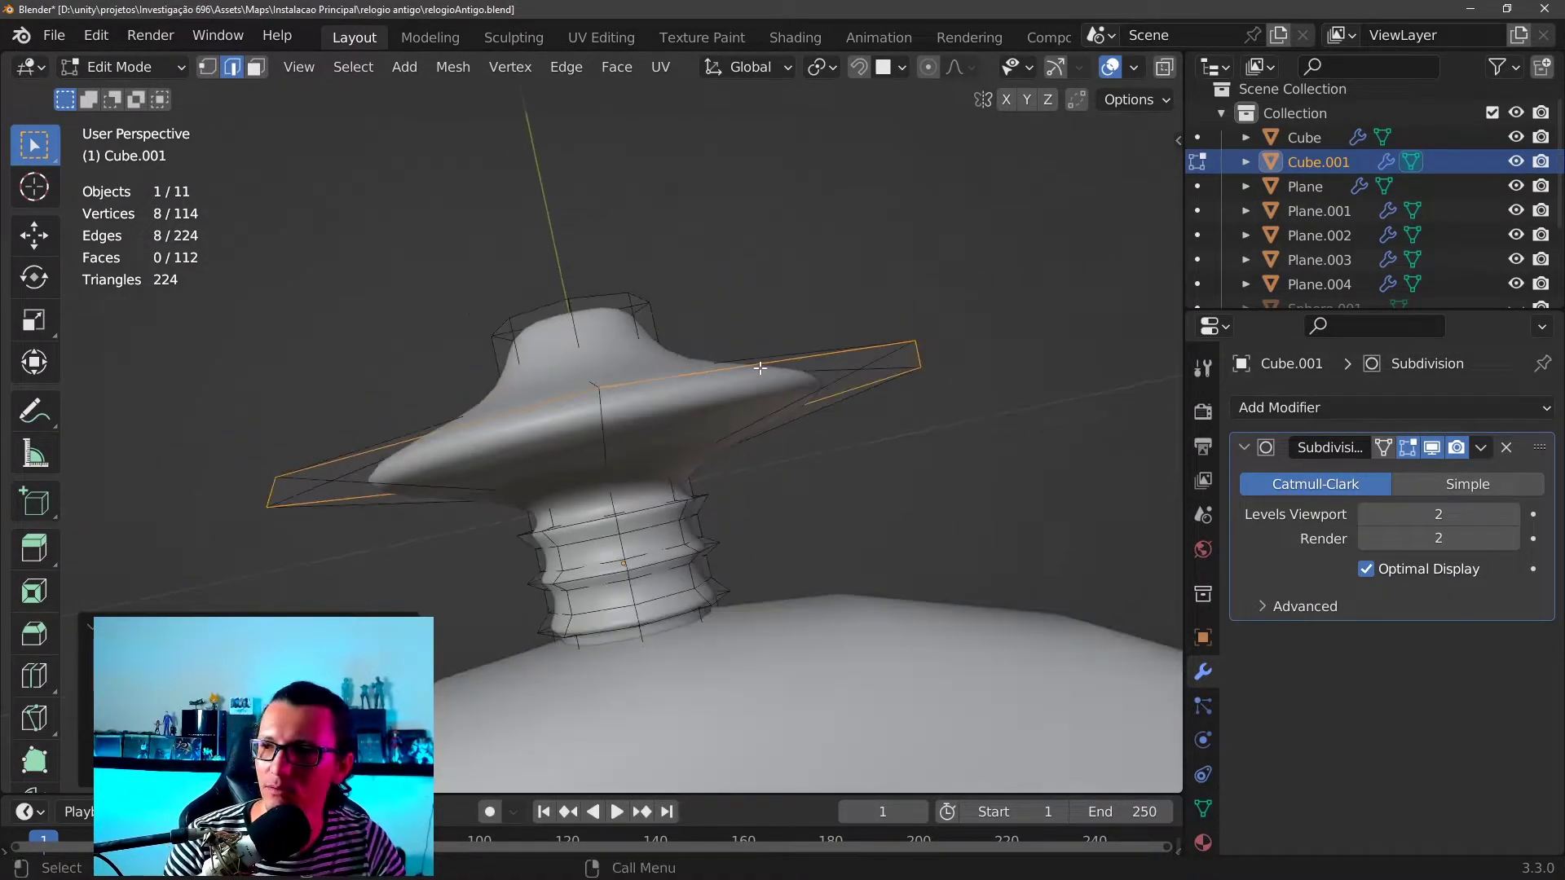
middle_drag(785, 374, 710, 356)
key(ctrl+z)
key(ctrl+z)
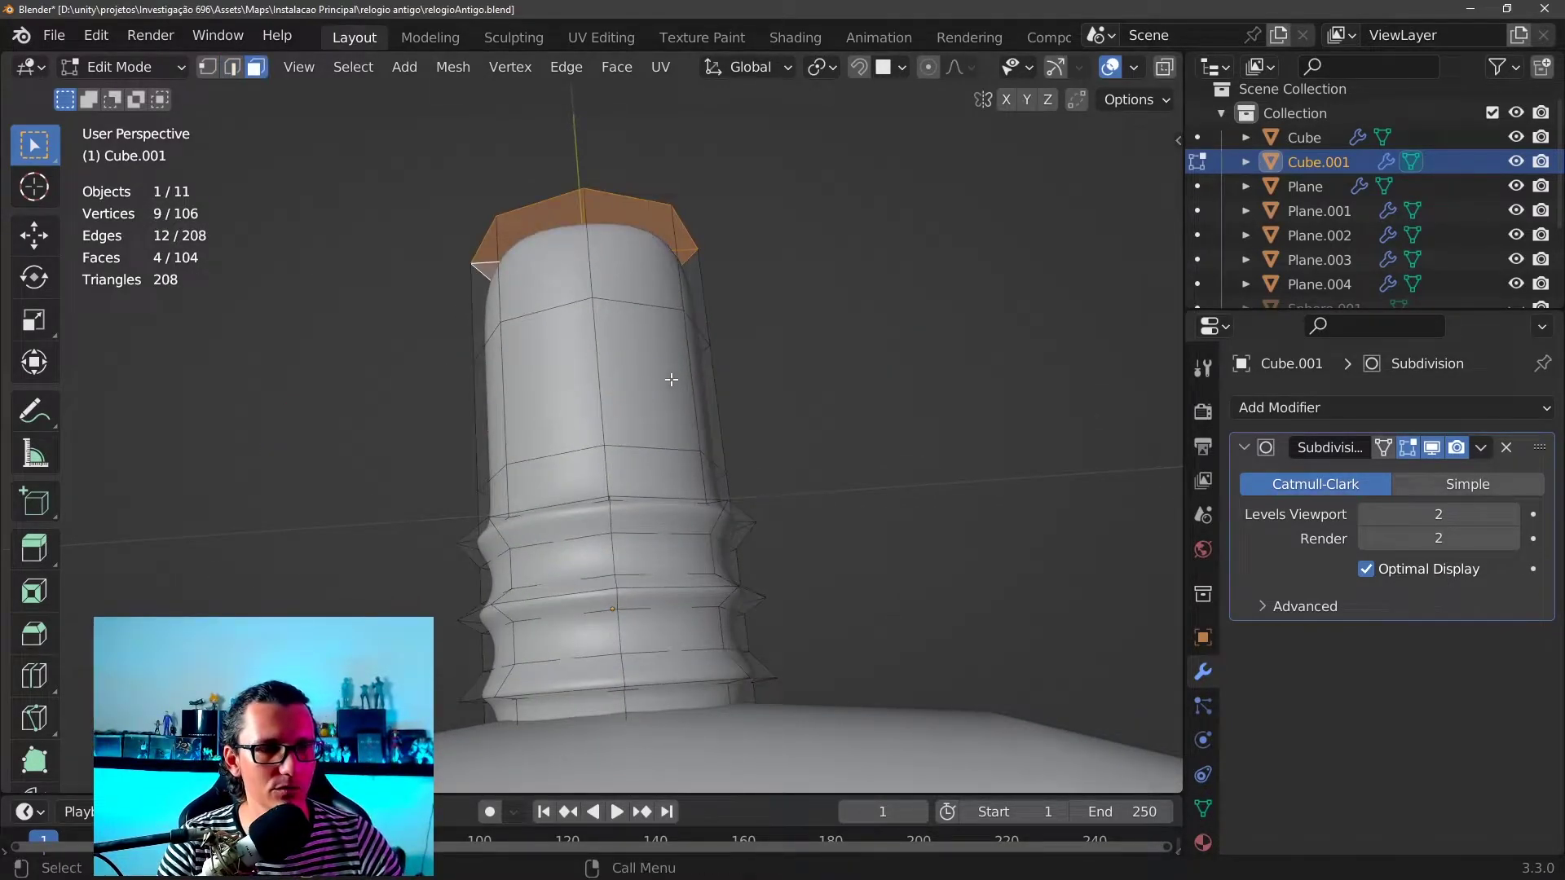
Add two centred loop cuts around the cylinder
key(ctrl+r)
scroll(671, 379, up, 1)
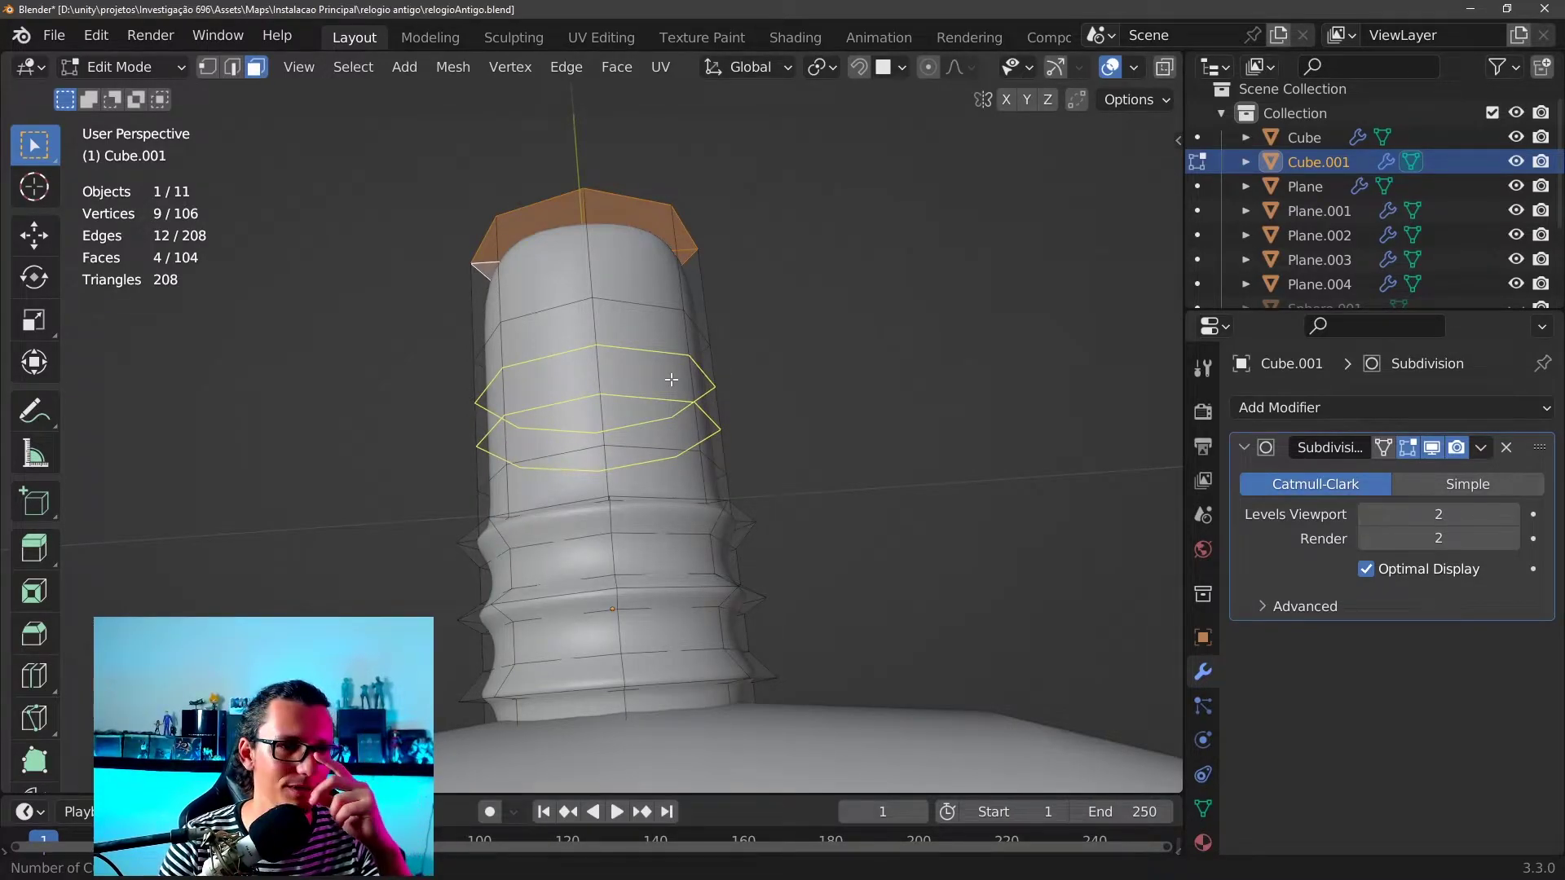
click(671, 379)
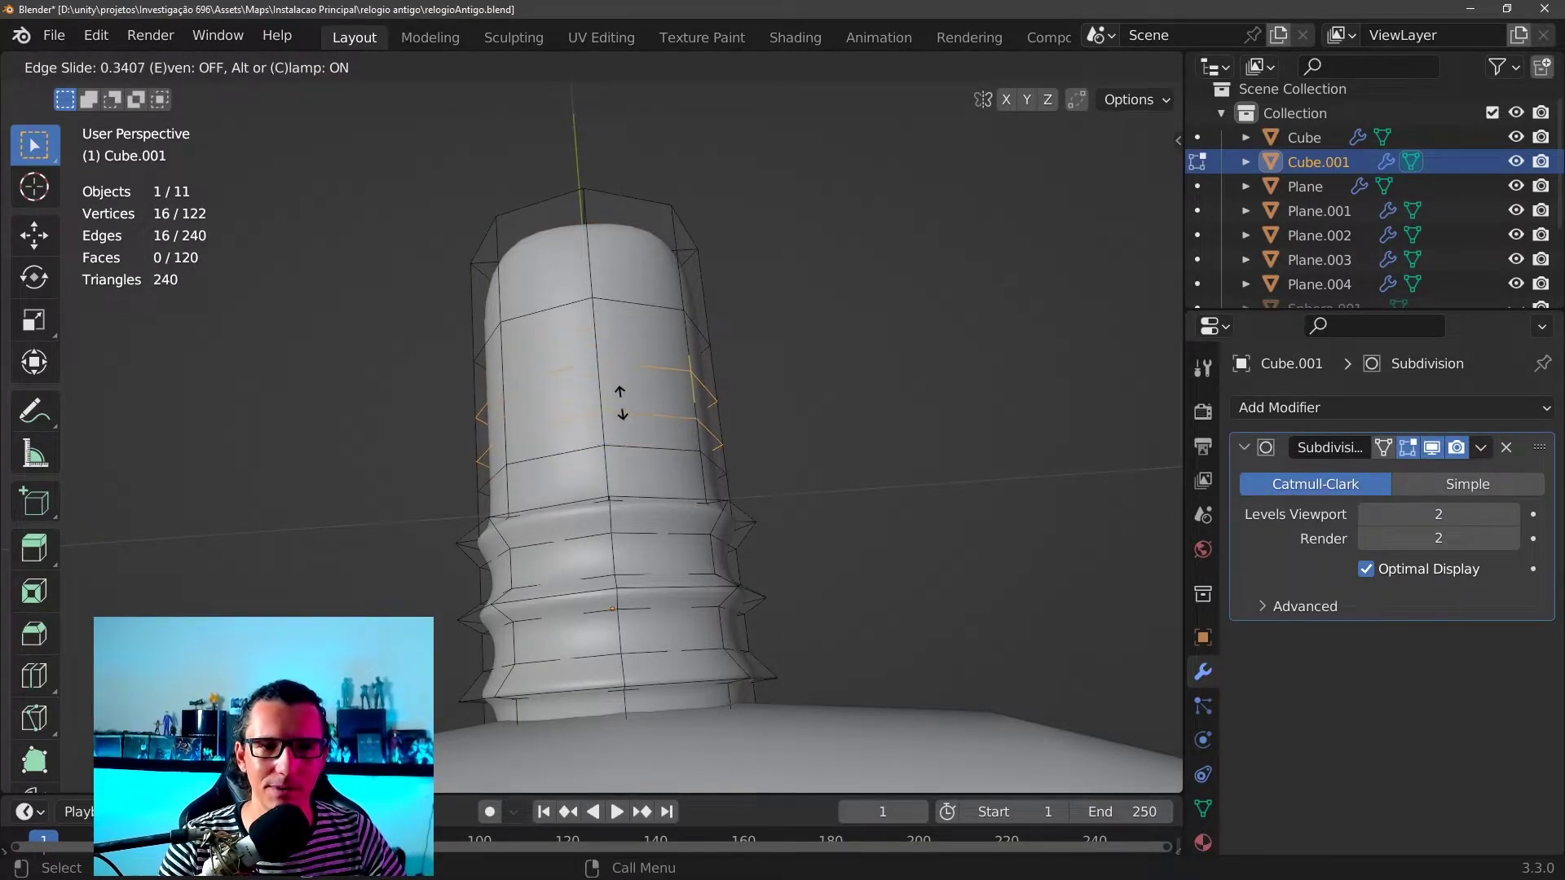
click(706, 369)
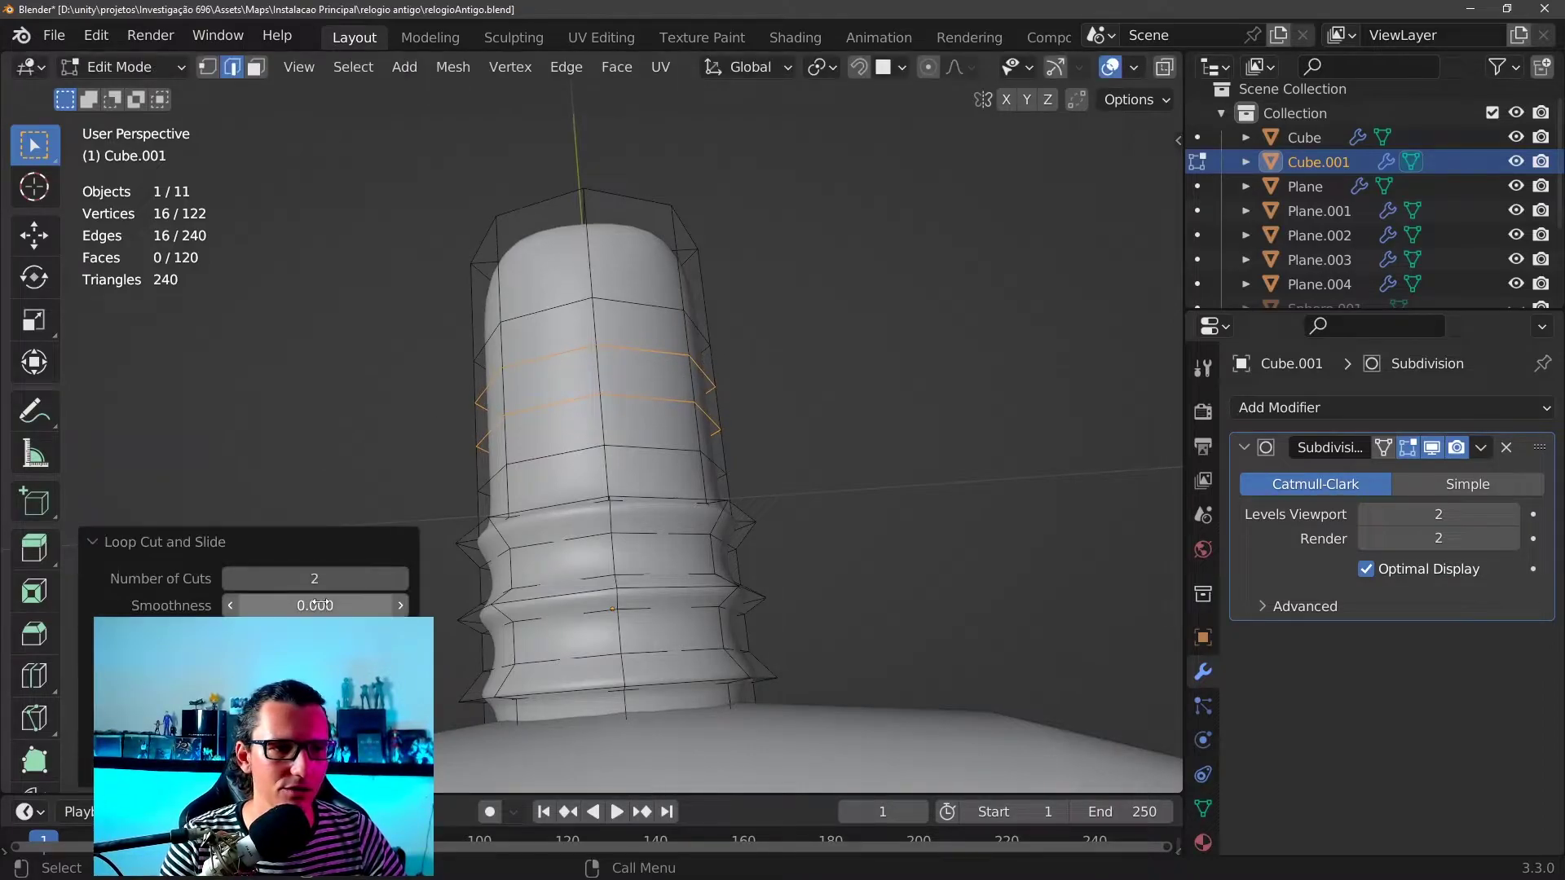
mouse_move(377, 582)
mouse_down()
mouse_move(394, 580)
mouse_move(370, 580)
mouse_up()
scroll(582, 399, down, 3)
middle_drag(674, 339, 701, 359)
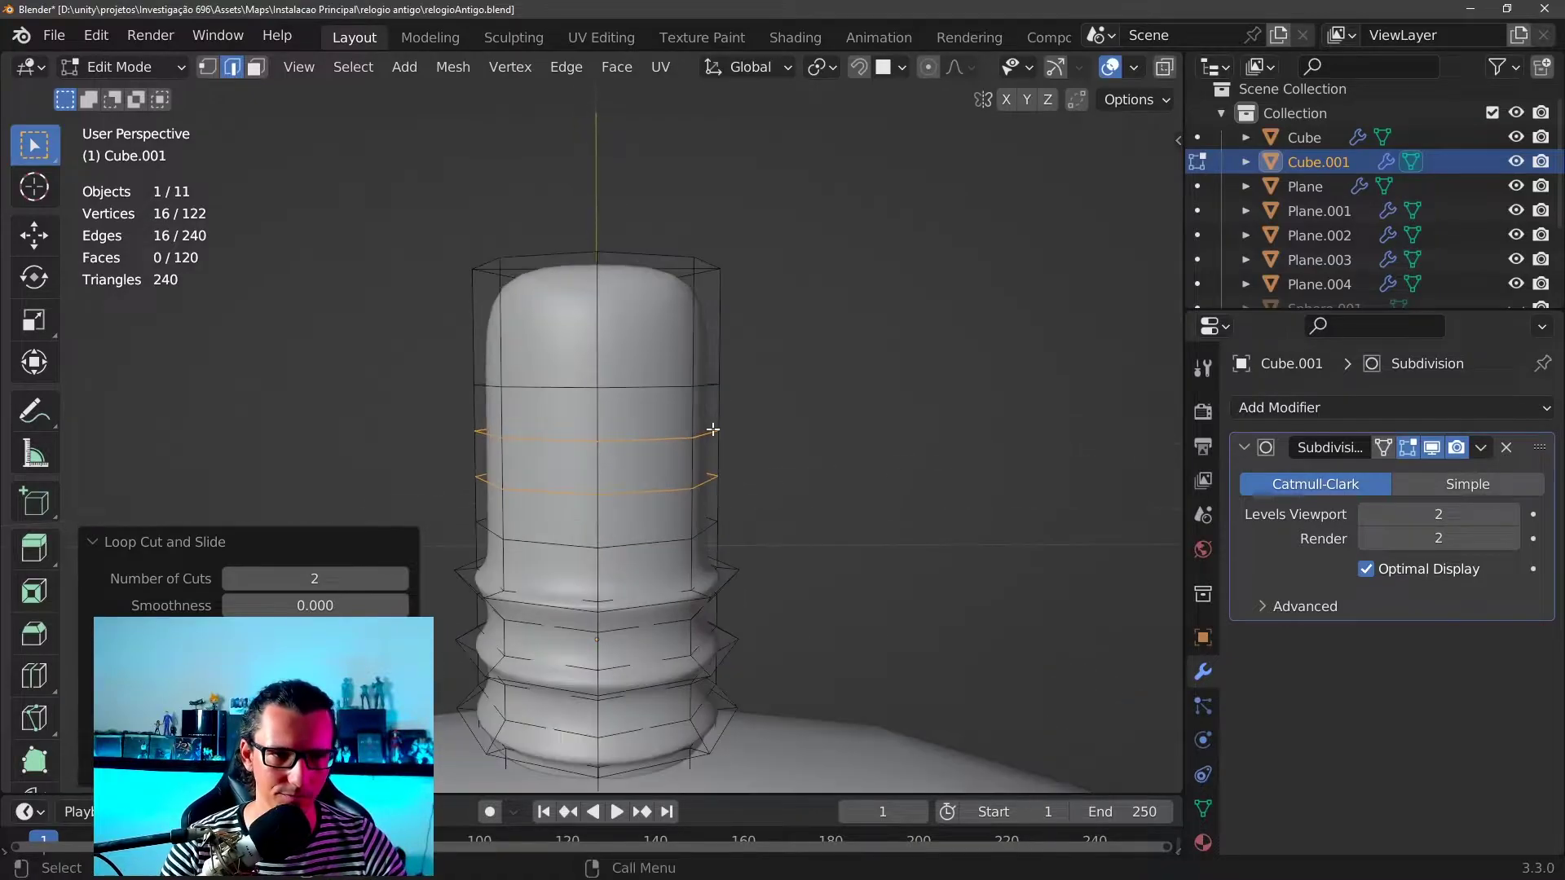
Scale the two new loops outward about 1.93× into a rounded bulge
key(s)
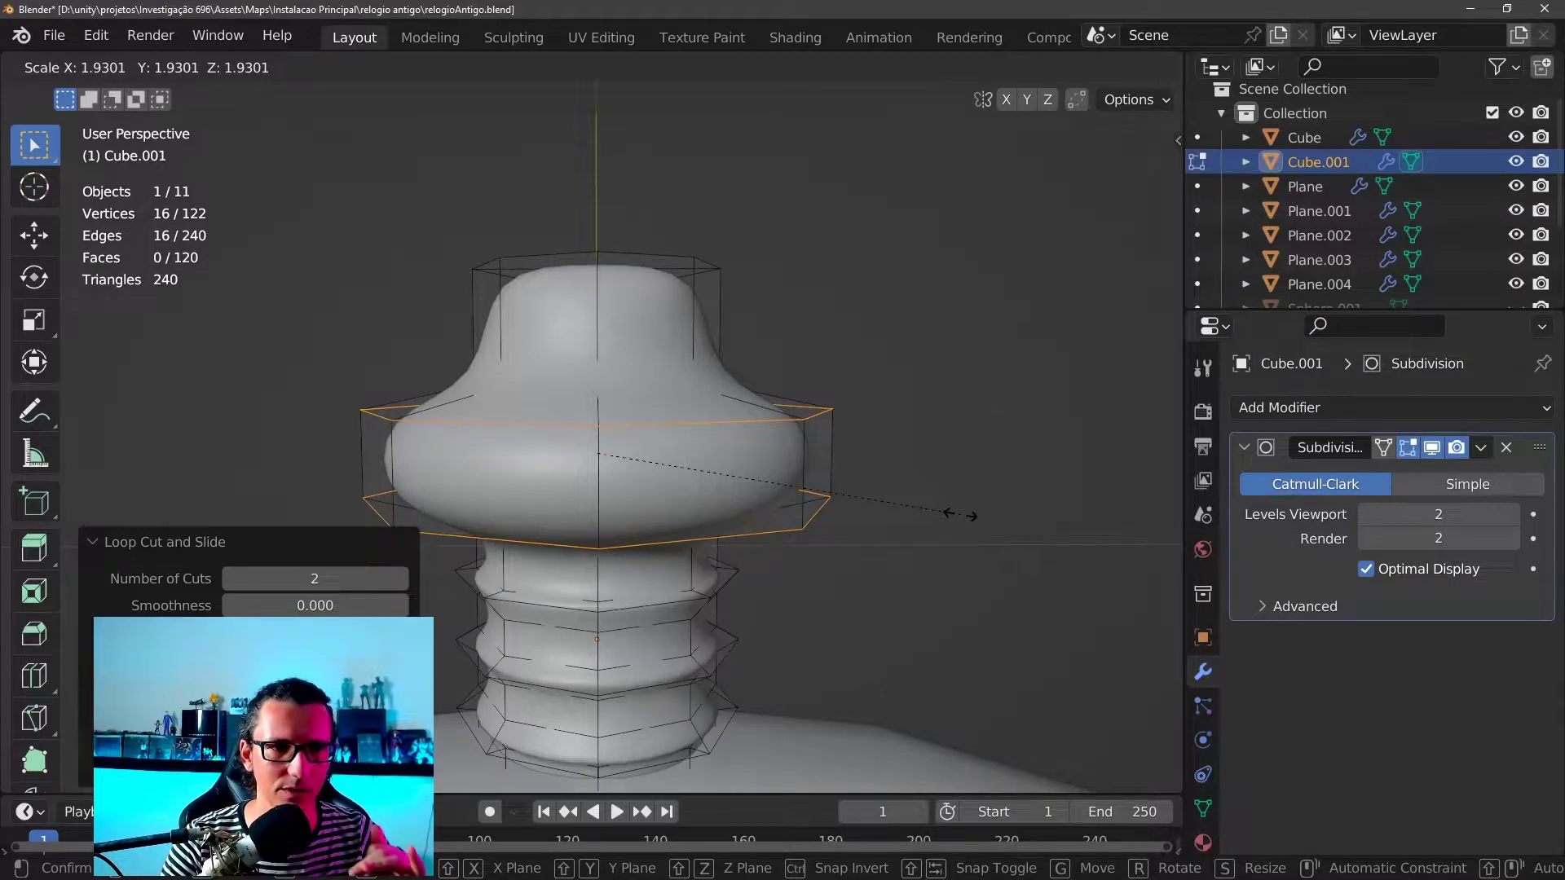
click(949, 512)
mouse_move(968, 522)
middle_down()
mouse_move(863, 405)
mouse_move(842, 272)
mouse_move(472, 570)
mouse_move(436, 236)
mouse_move(506, 223)
mouse_move(713, 437)
mouse_move(796, 482)
mouse_move(576, 308)
mouse_move(693, 293)
middle_up()
scroll(693, 294, down, 3)
scroll(692, 294, down, 3)
Flatten the cap's widest edge loop by scaling it along Z
scroll(622, 464, up, 2)
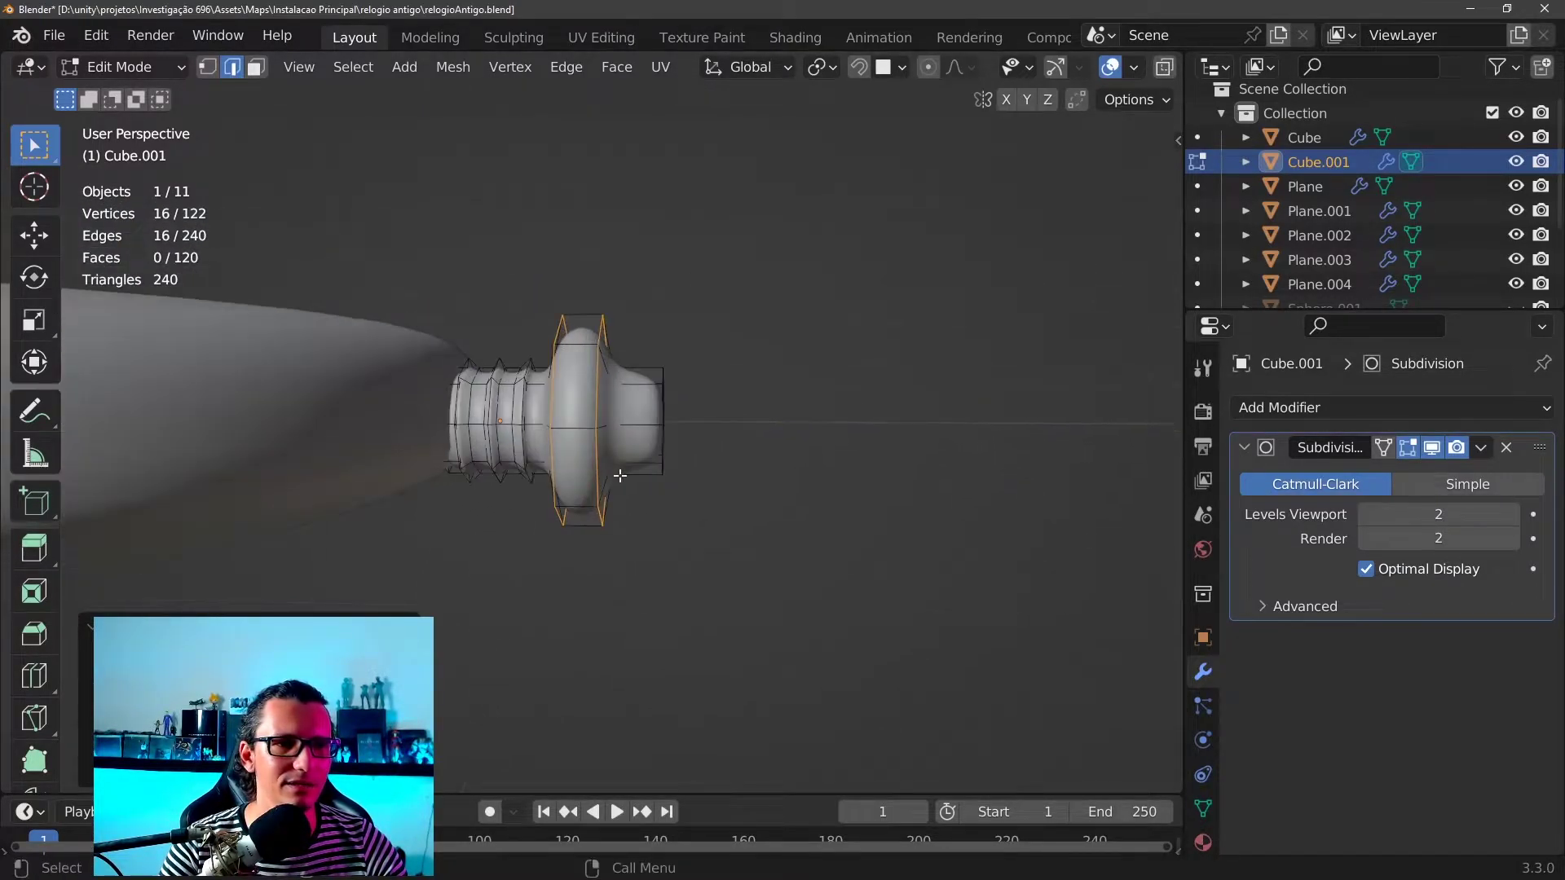
middle_drag(622, 464, 555, 466)
scroll(474, 430, up, 3)
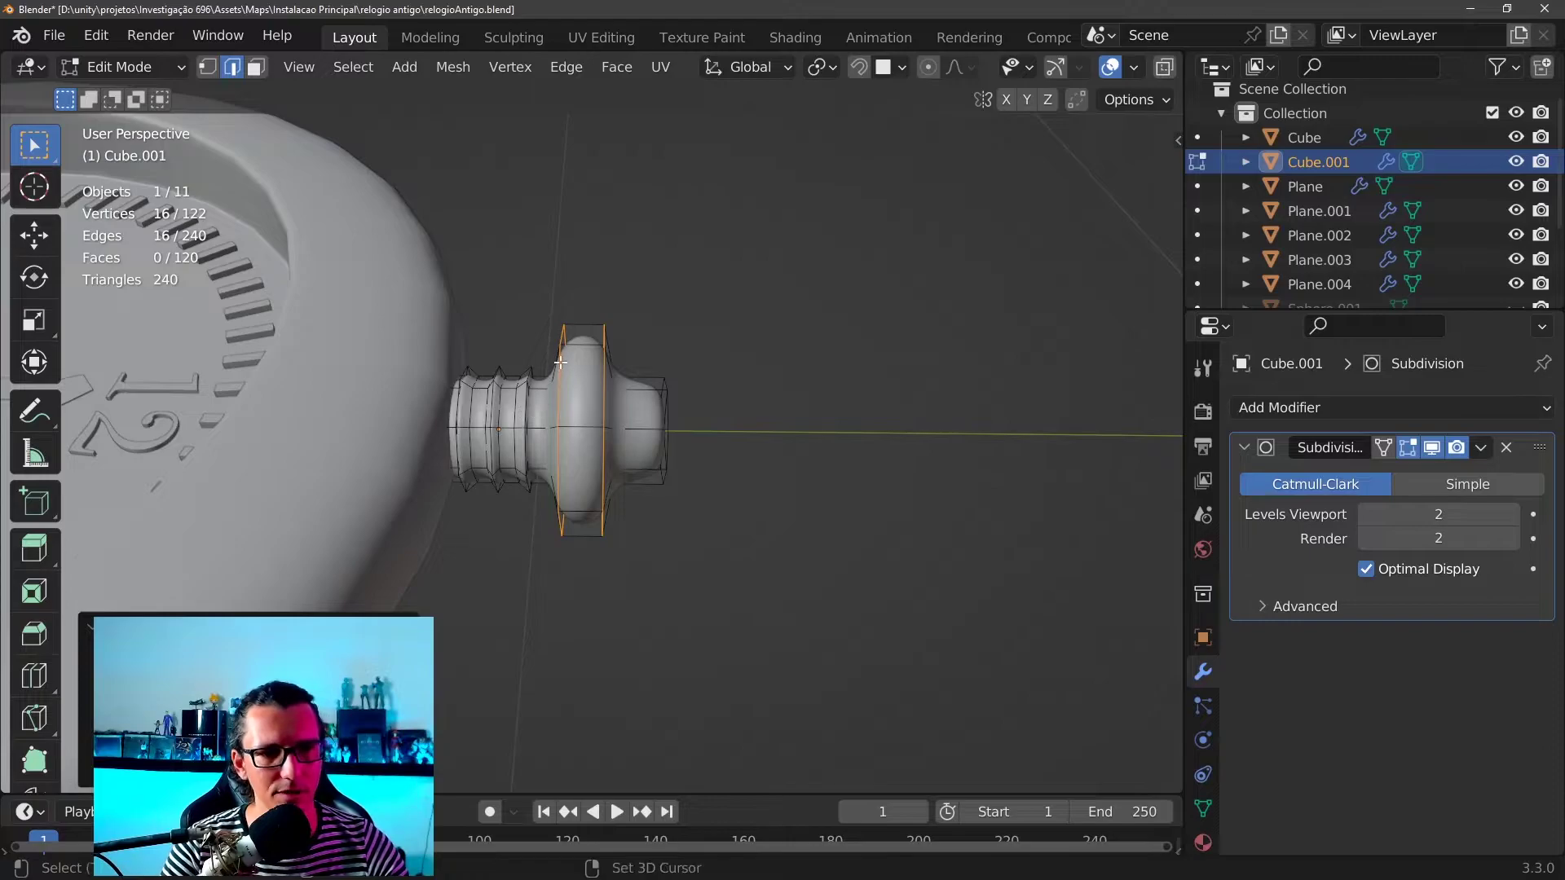
middle_drag(561, 362, 517, 276)
scroll(518, 276, up, 2)
key(s)
key(z)
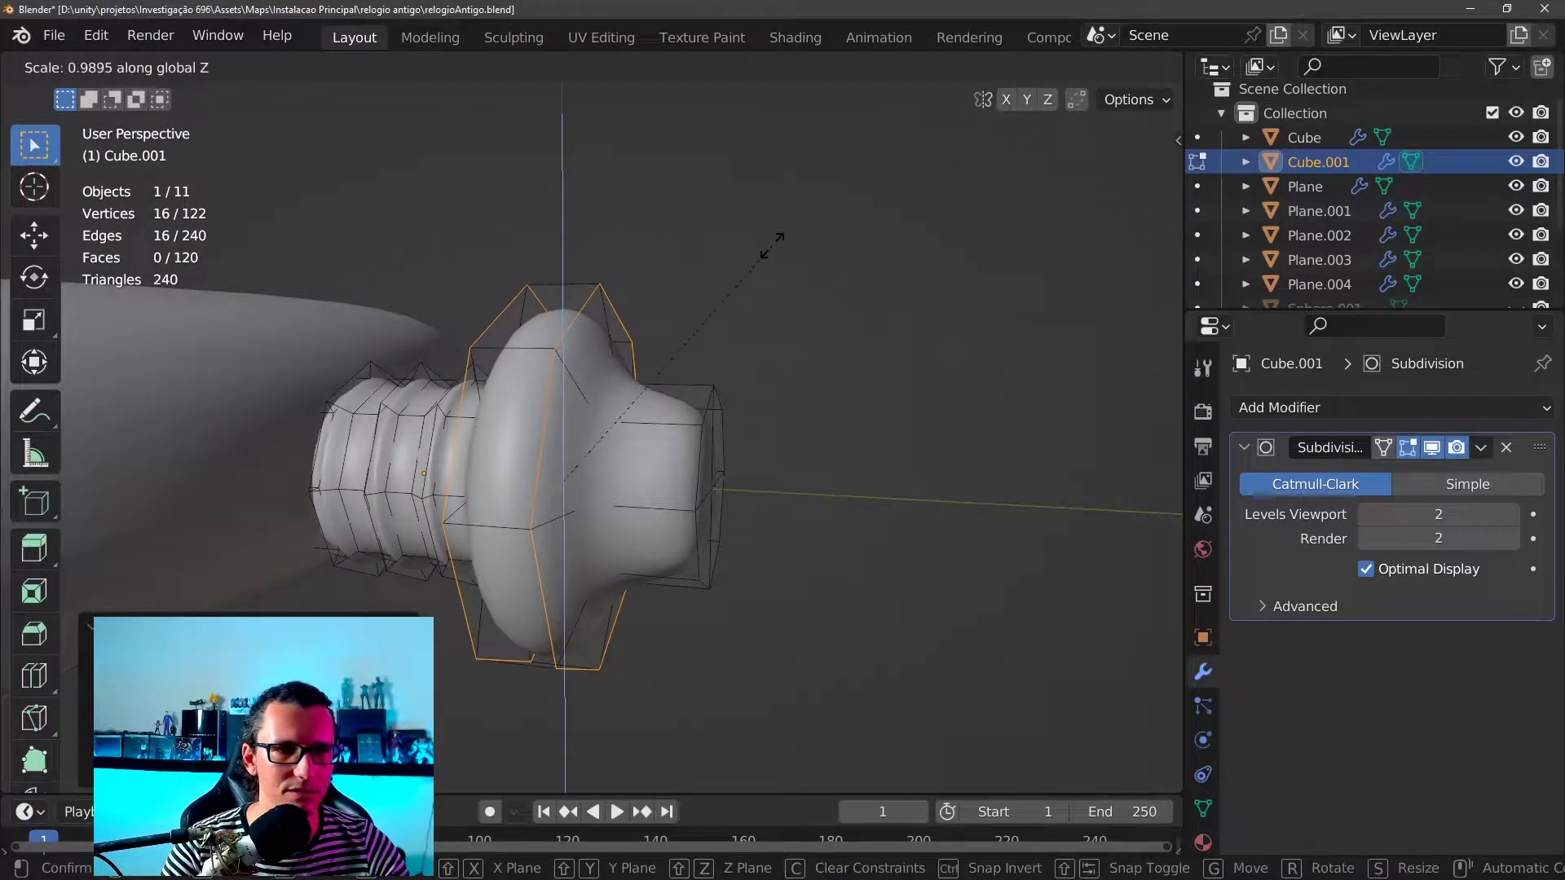
click(681, 300)
mouse_move(681, 300)
middle_down()
mouse_move(516, 385)
mouse_move(470, 383)
middle_up()
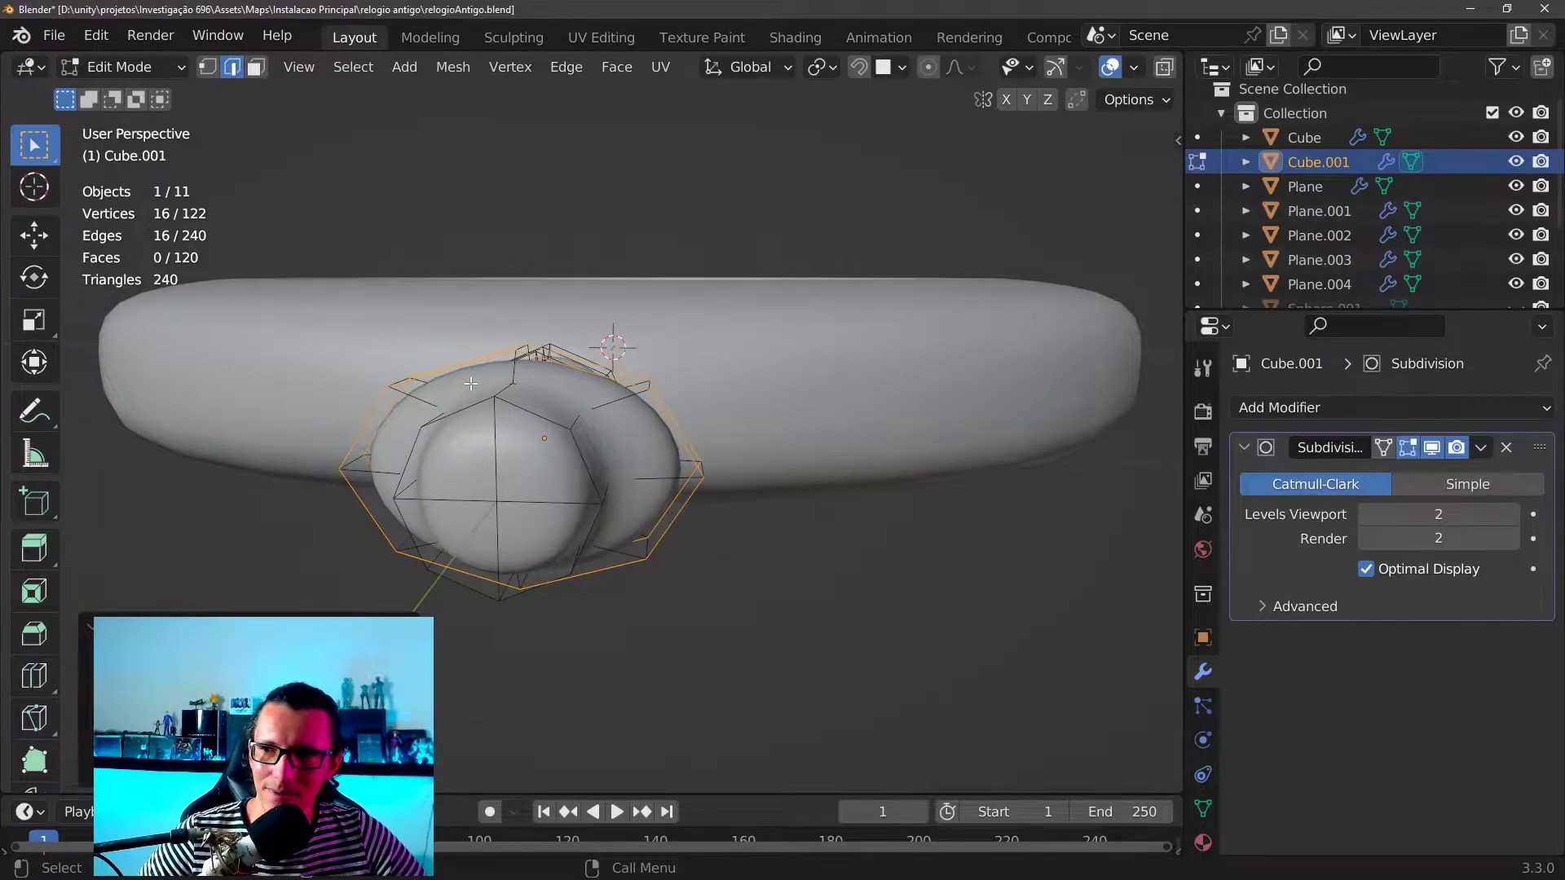
key(s)
key(z)
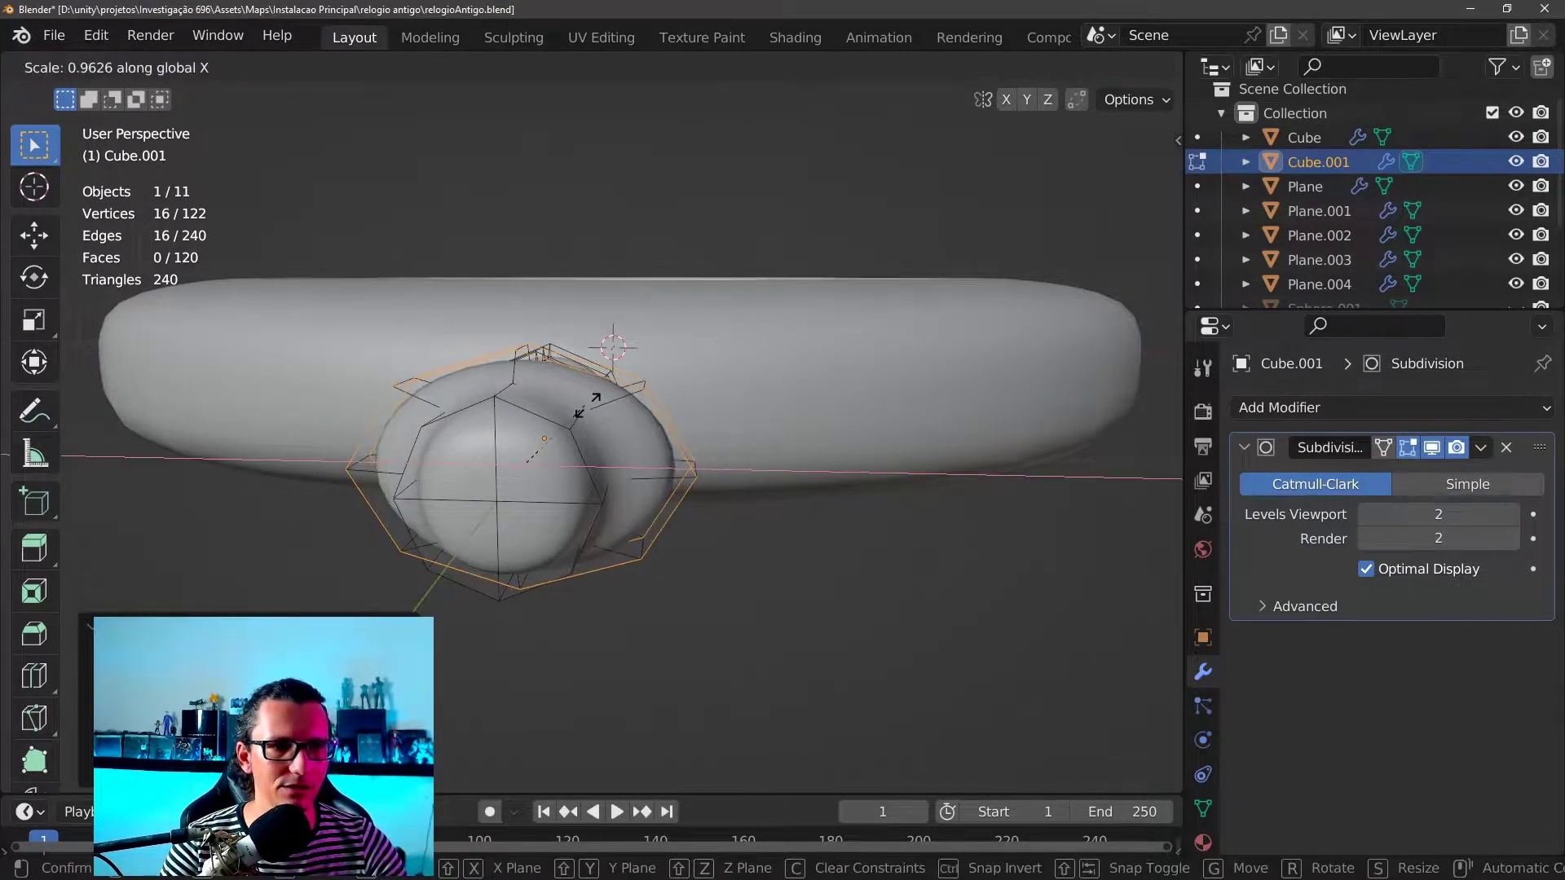
click(615, 420)
Widen the cap loop sideways by scaling it along X
key(s)
key(x)
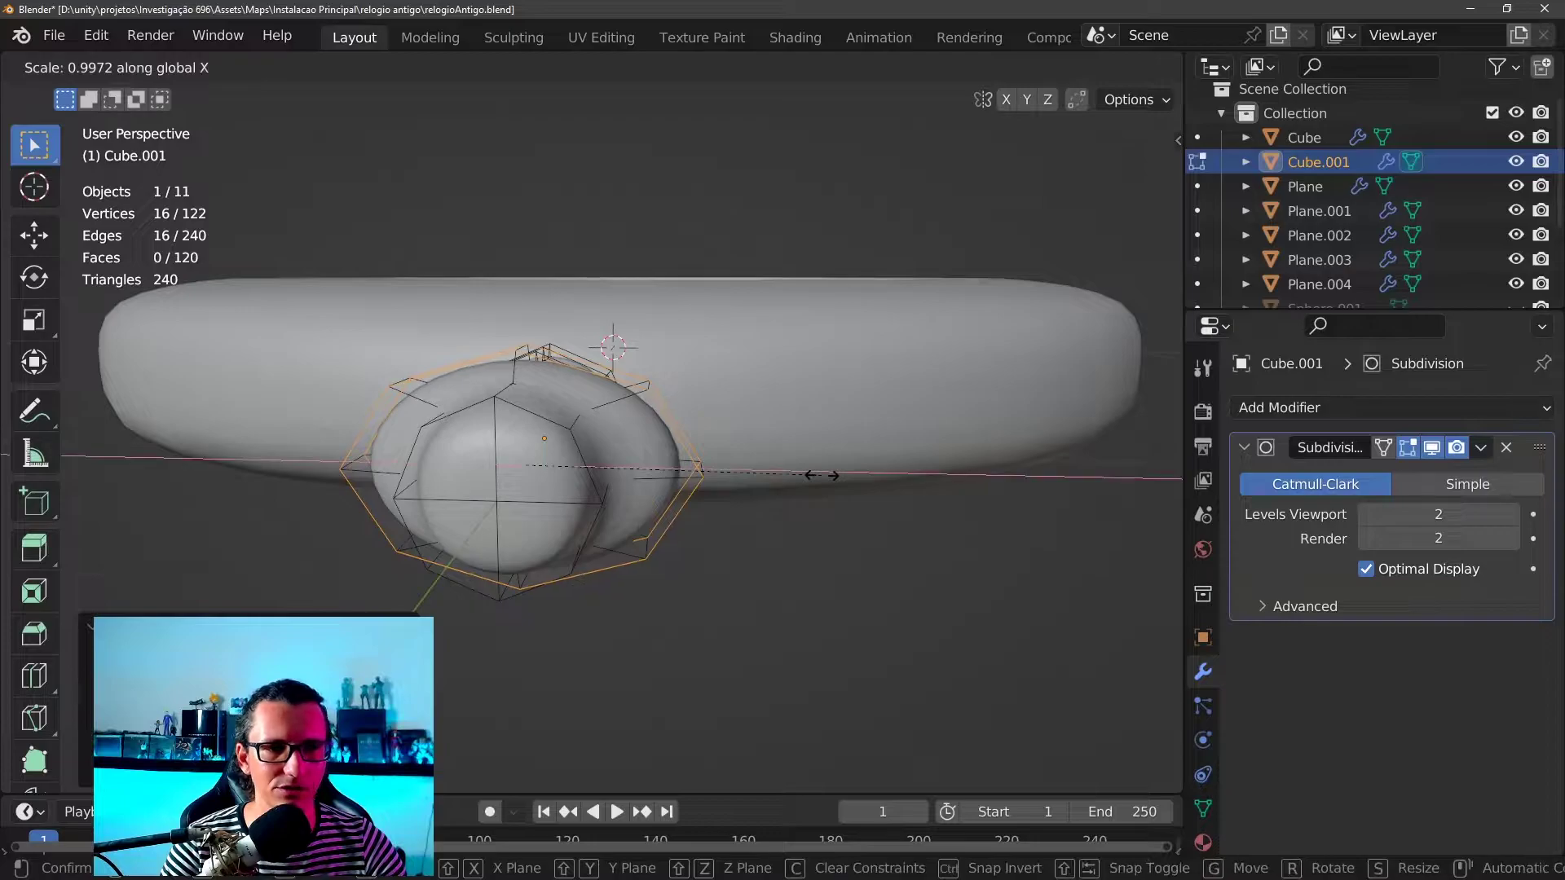
click(926, 481)
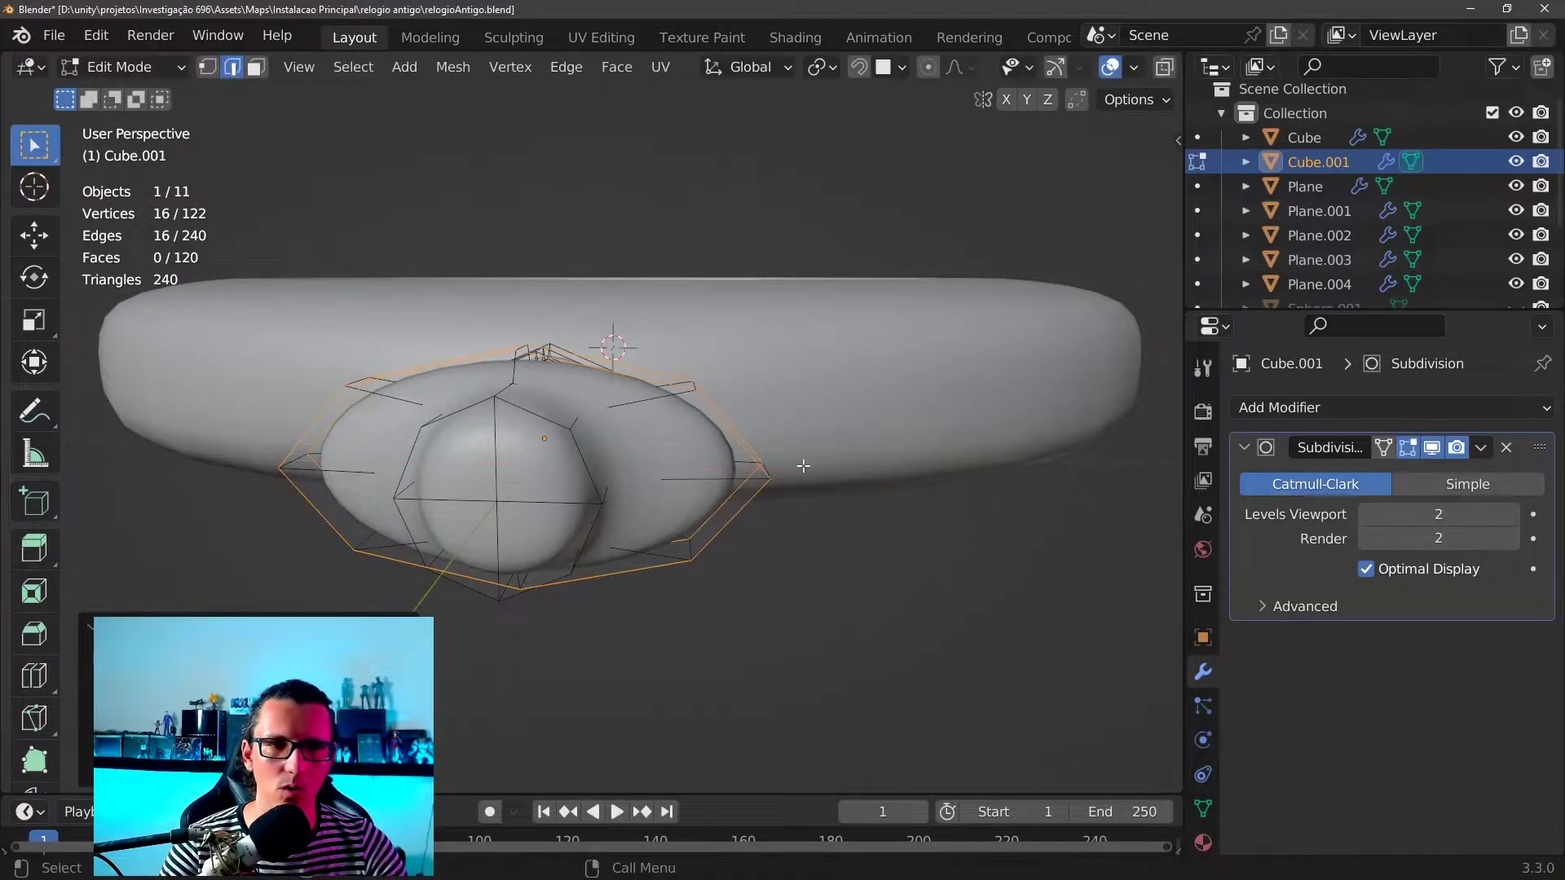
mouse_move(804, 454)
middle_down()
mouse_move(408, 549)
mouse_move(601, 517)
middle_up()
Turn on X-ray and inspect the cap's wireframe
scroll(716, 467, up, 5)
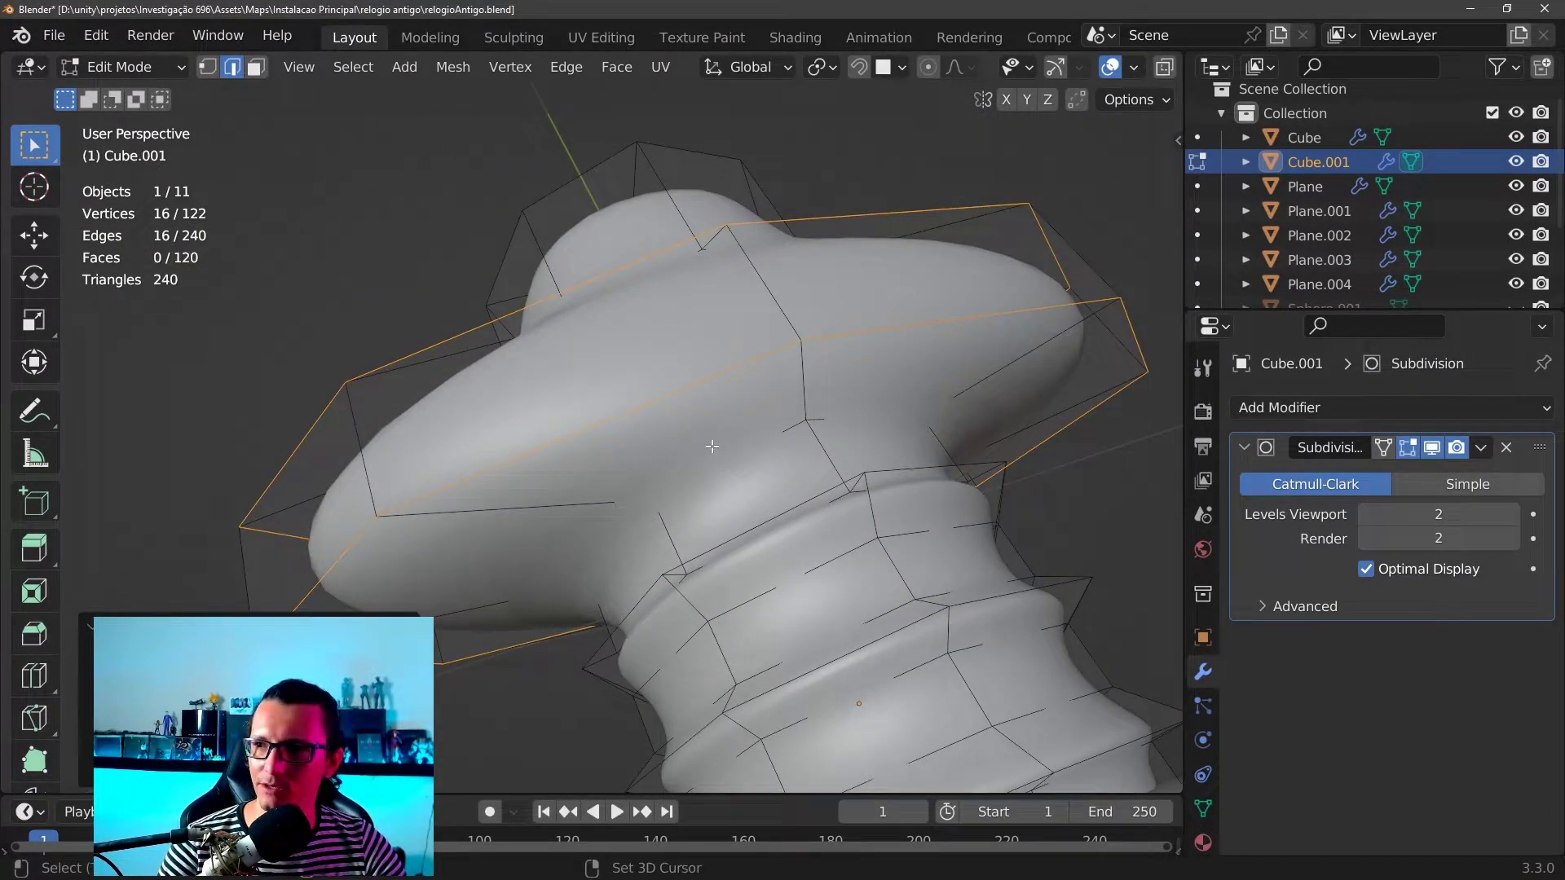
mouse_move(712, 447)
middle_down()
mouse_move(734, 489)
mouse_move(634, 479)
middle_up()
scroll(634, 480, up, 4)
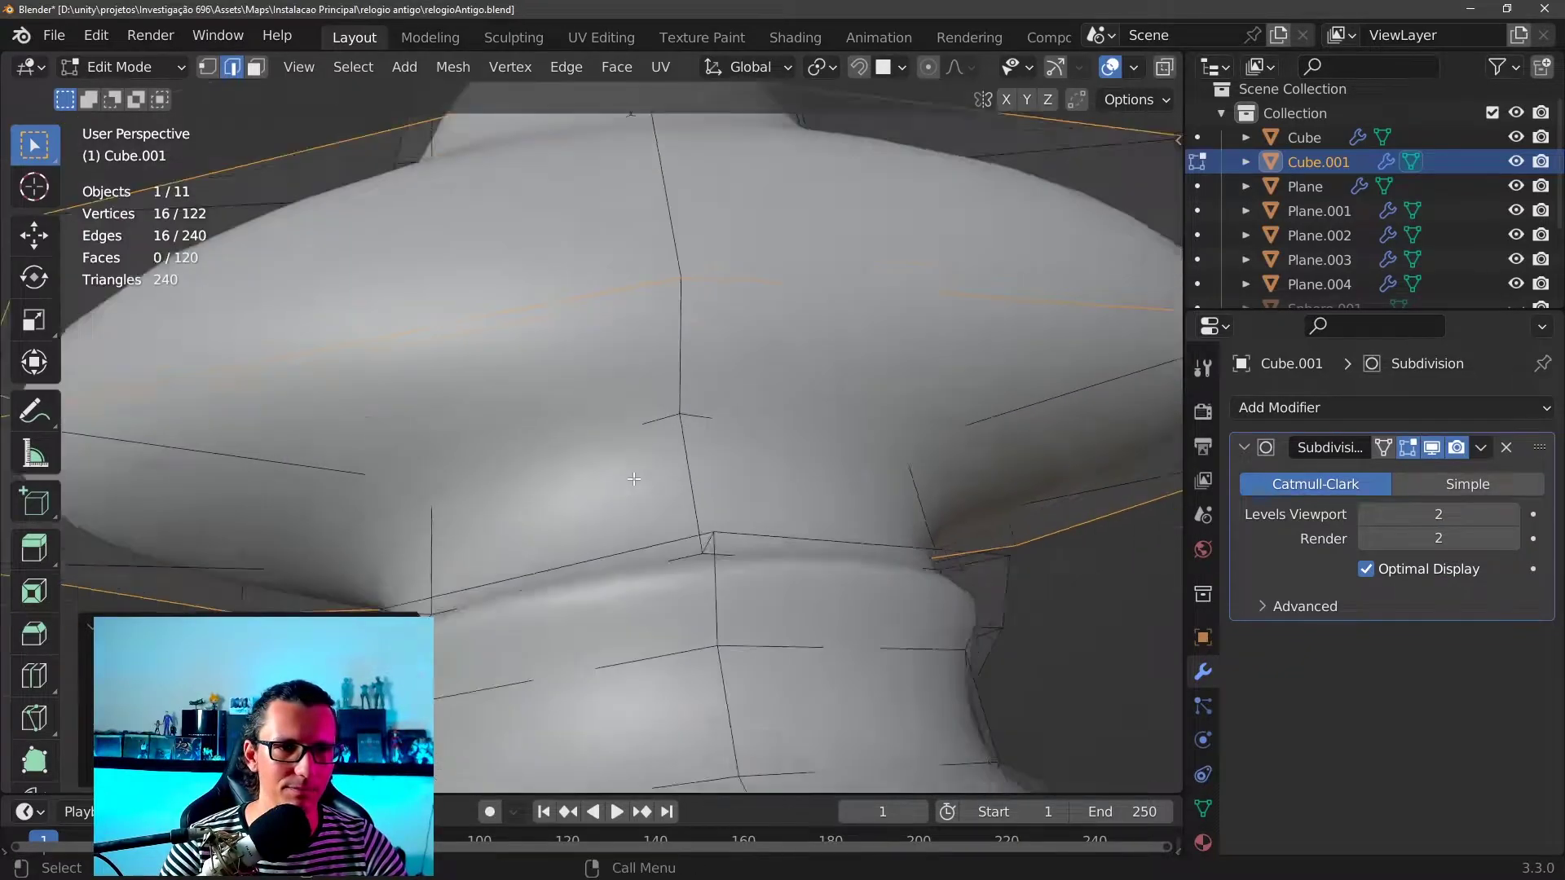
scroll(635, 479, down, 4)
scroll(635, 480, up, 4)
scroll(1134, 65, down, 4)
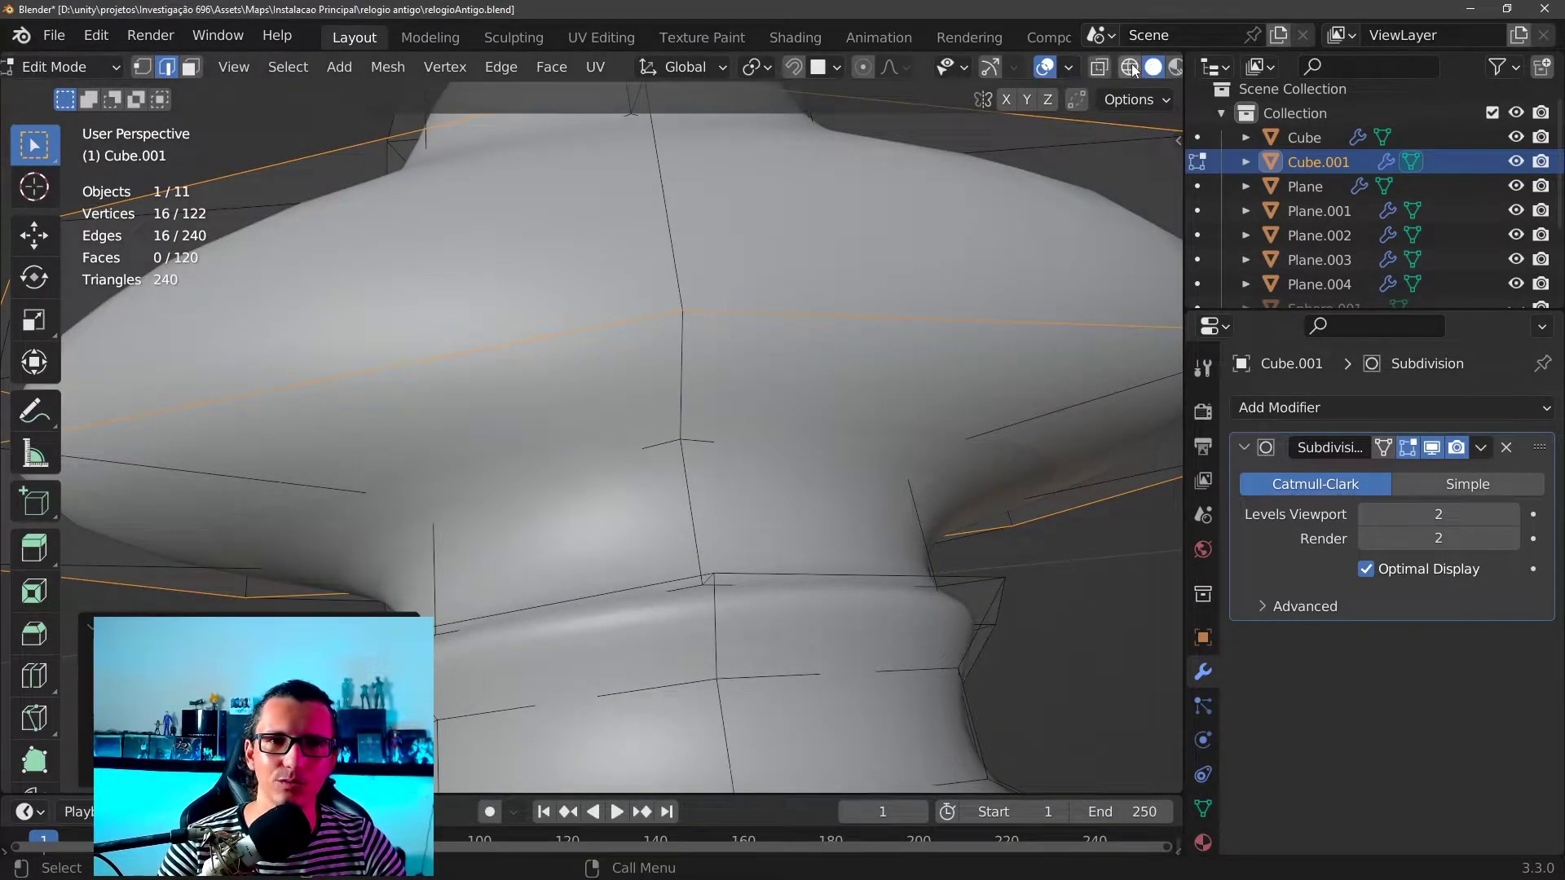
click(1036, 67)
scroll(824, 454, down, 3)
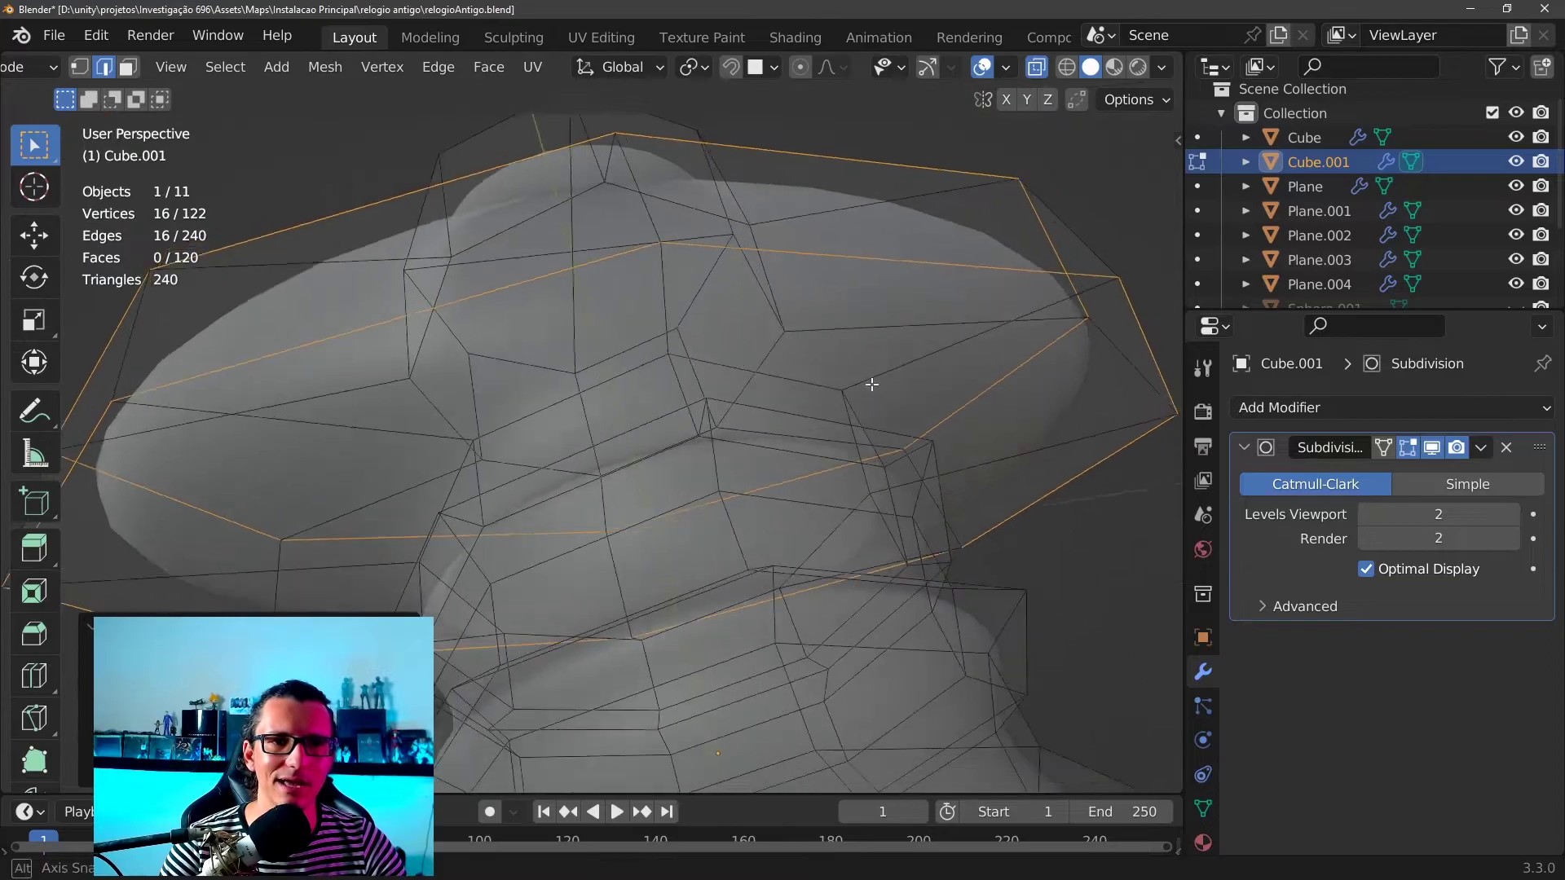
mouse_move(870, 384)
middle_down()
mouse_move(936, 288)
mouse_move(936, 261)
mouse_move(873, 269)
mouse_move(880, 297)
mouse_move(843, 323)
mouse_move(808, 293)
mouse_move(871, 294)
mouse_move(844, 273)
mouse_move(821, 307)
mouse_move(886, 237)
mouse_move(870, 159)
middle_up()
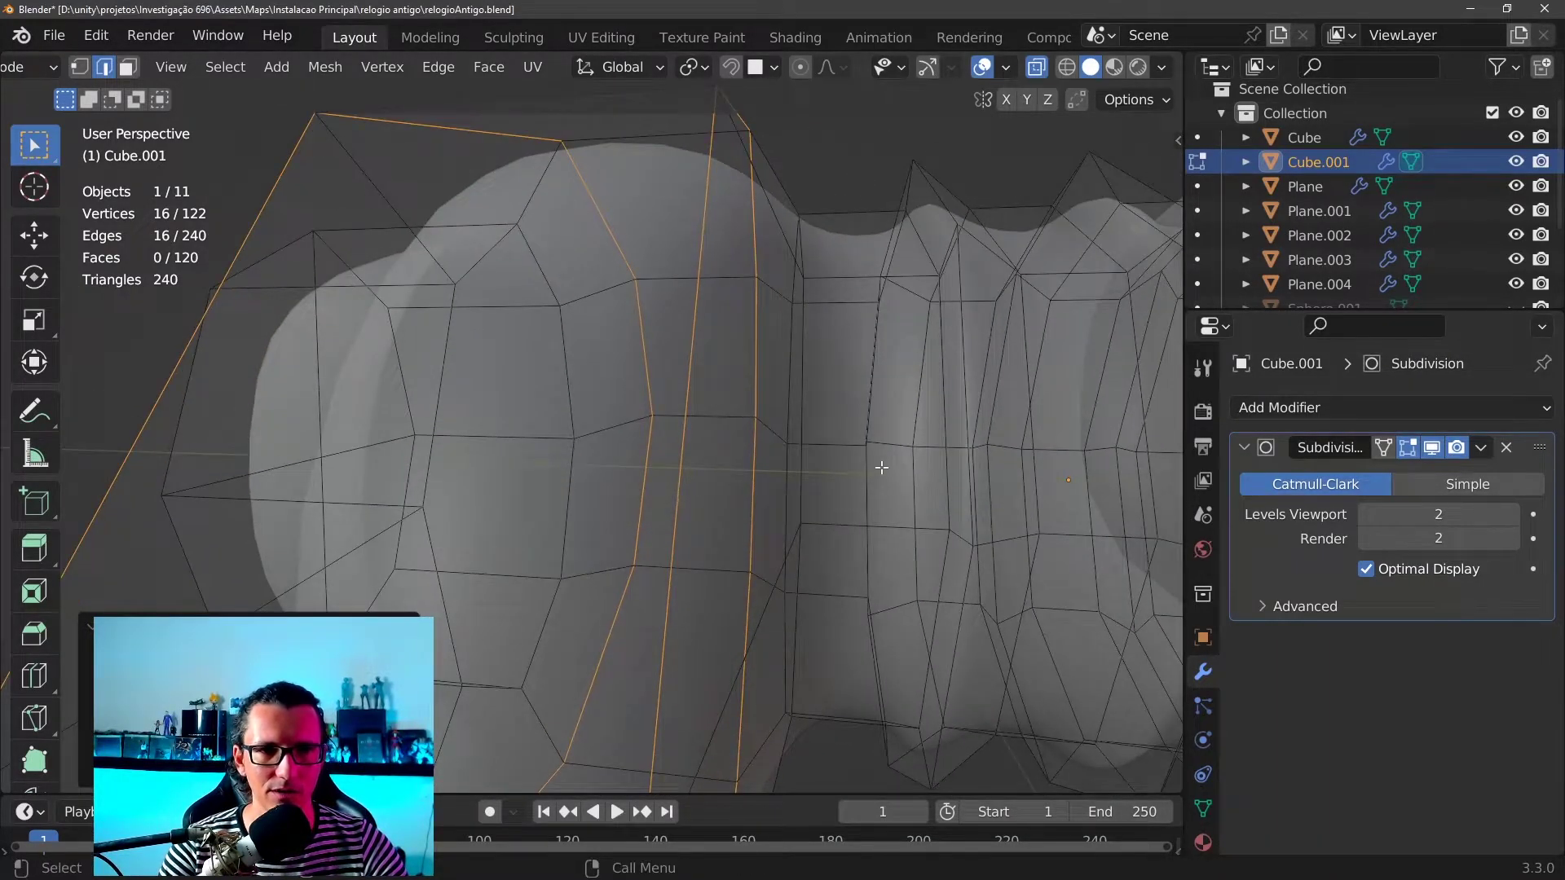
Select the ring of faces just below the cap in face select mode
middle_drag(882, 467, 873, 369)
key(3)
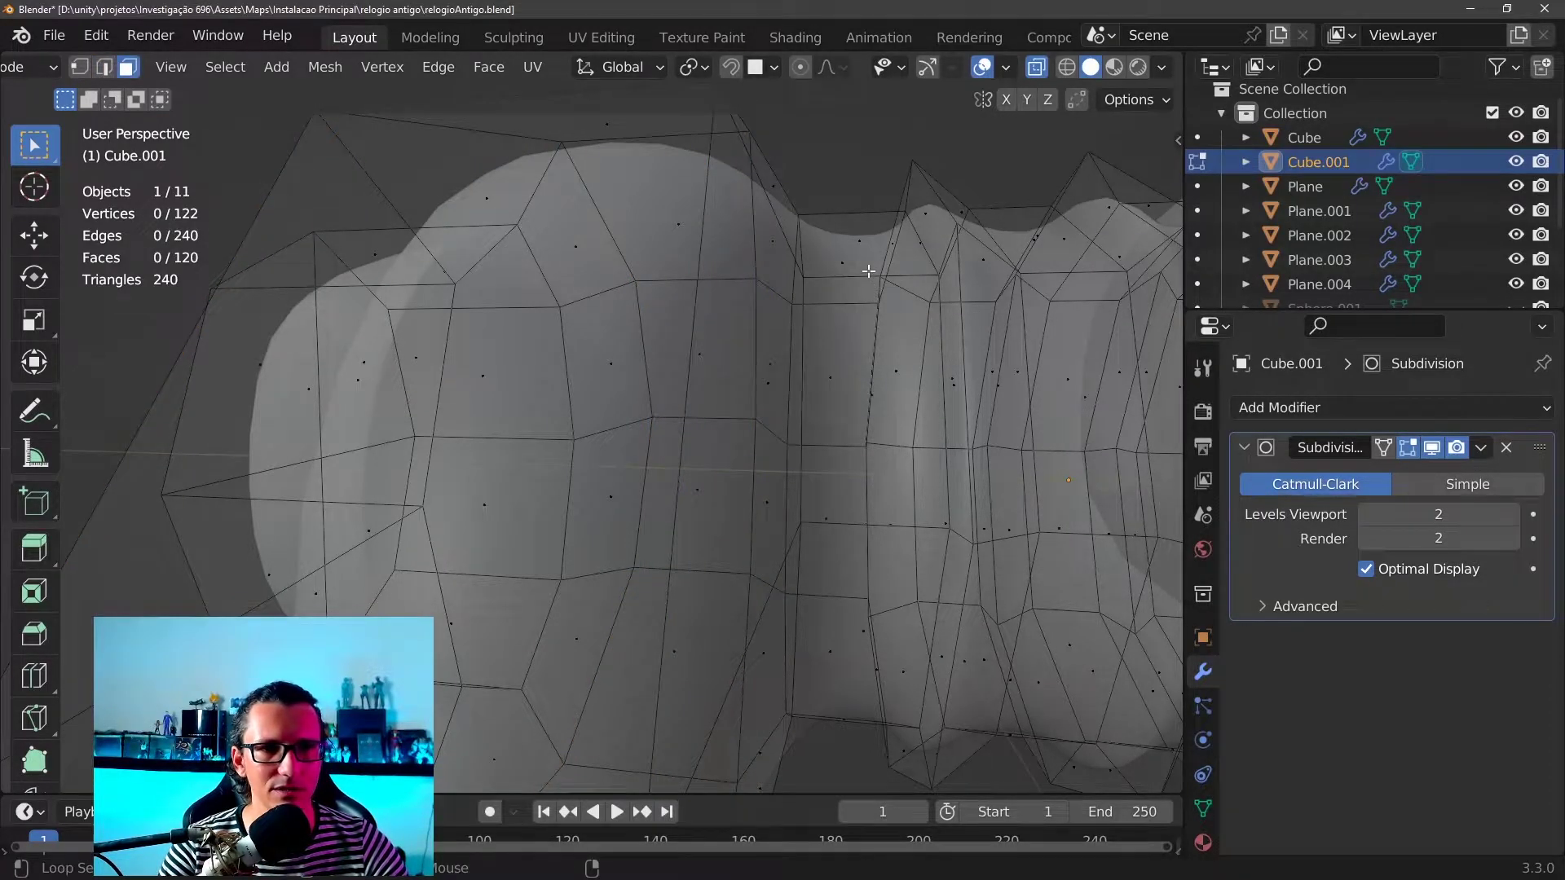
alt+click(868, 271)
mouse_move(868, 271)
middle_down()
mouse_move(862, 494)
mouse_move(672, 651)
middle_up()
scroll(671, 651, down, 5)
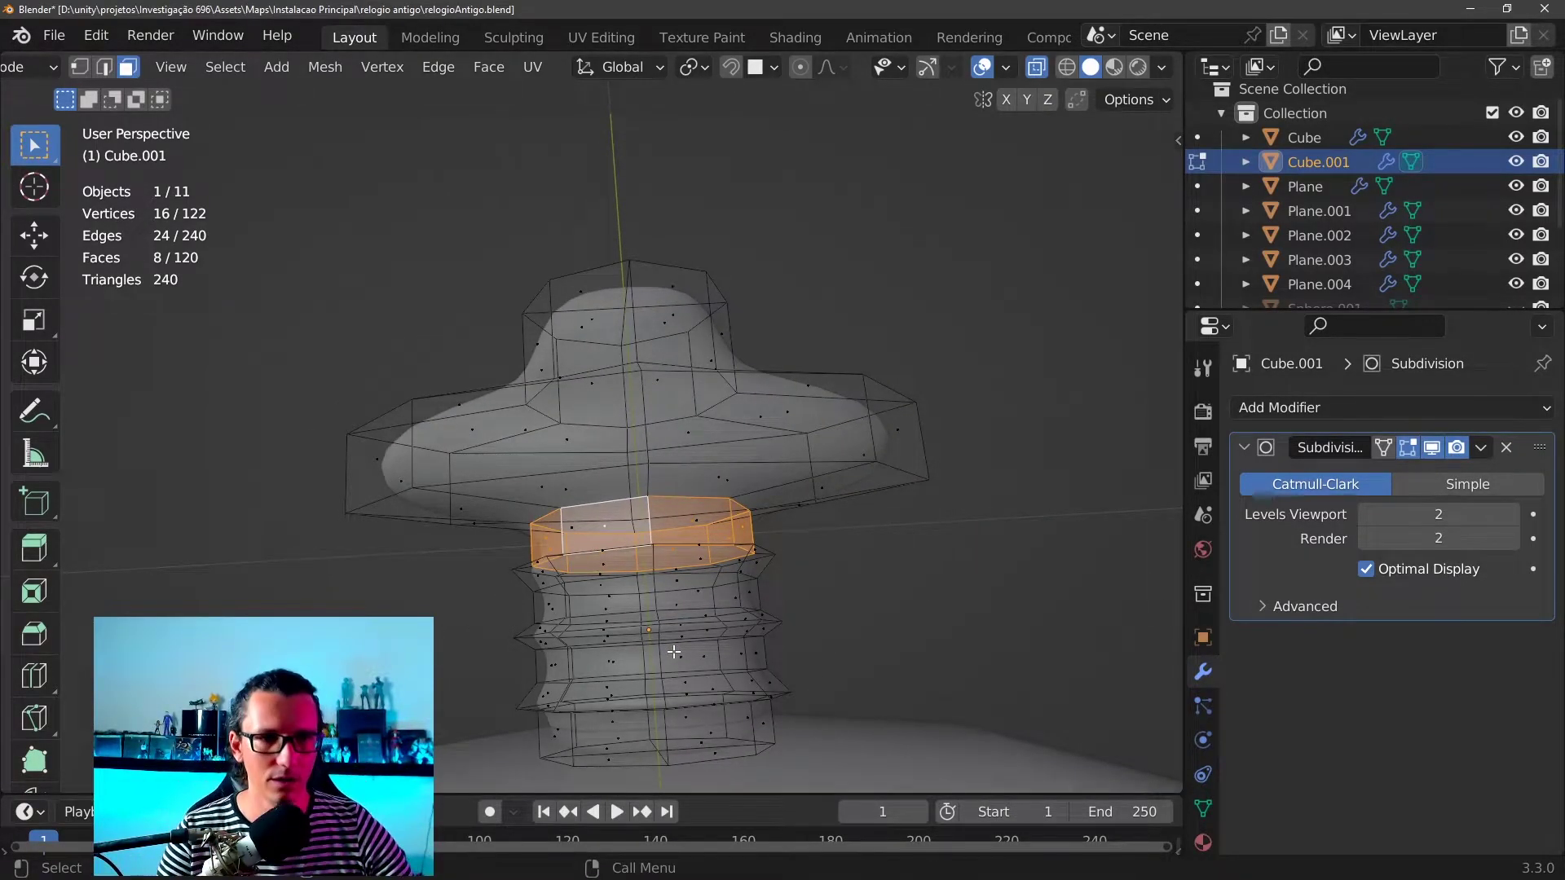
mouse_move(750, 615)
middle_down()
mouse_move(790, 510)
mouse_move(777, 534)
middle_up()
Add an edge loop across the selected face ring
key(ctrl+r)
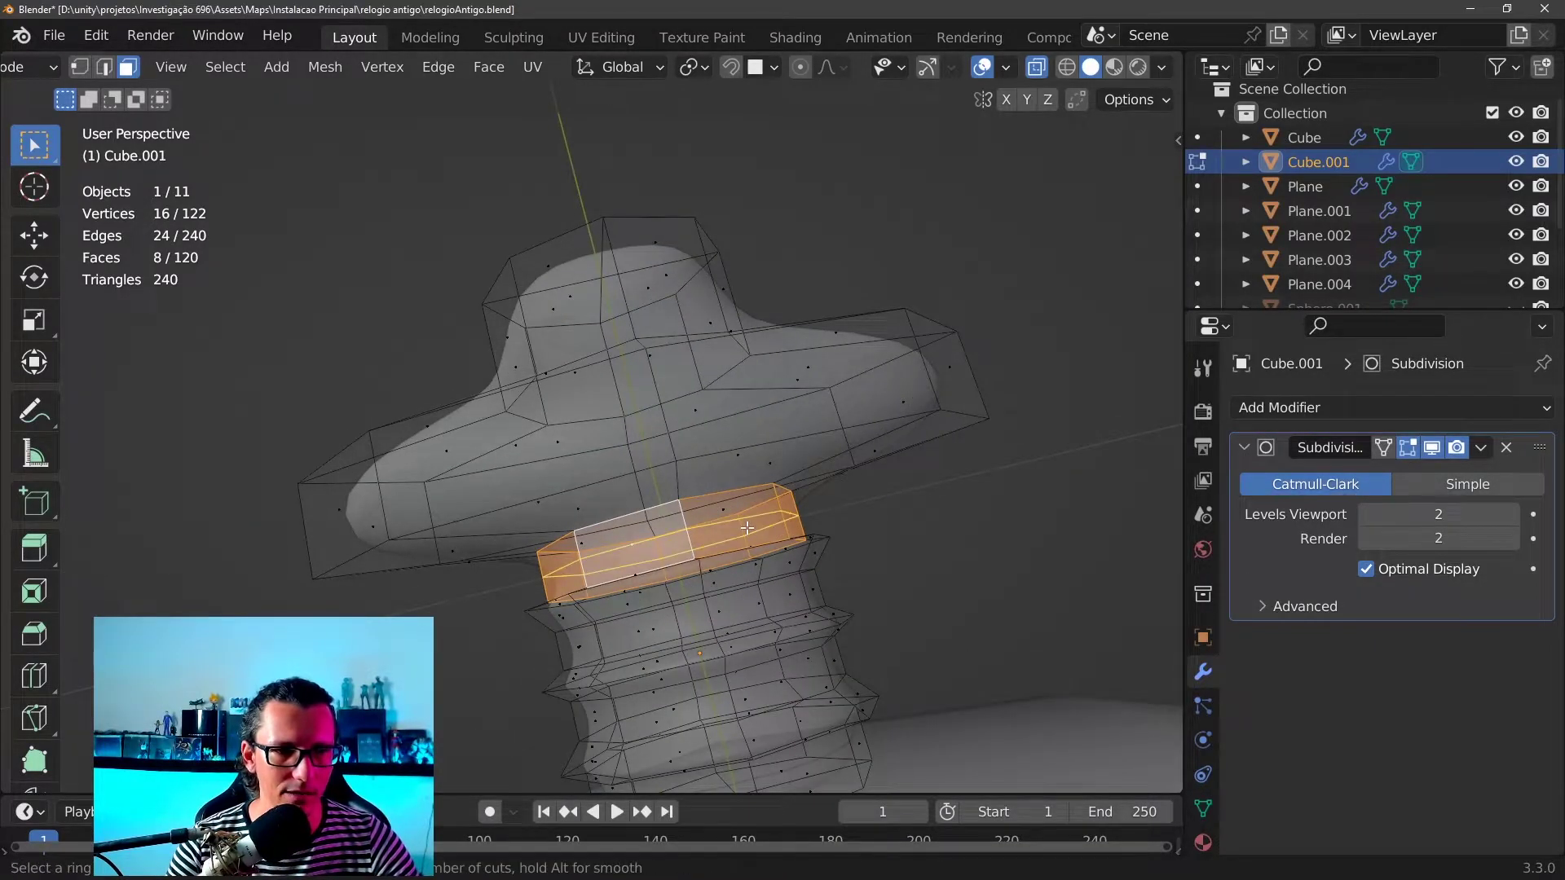
click(748, 529)
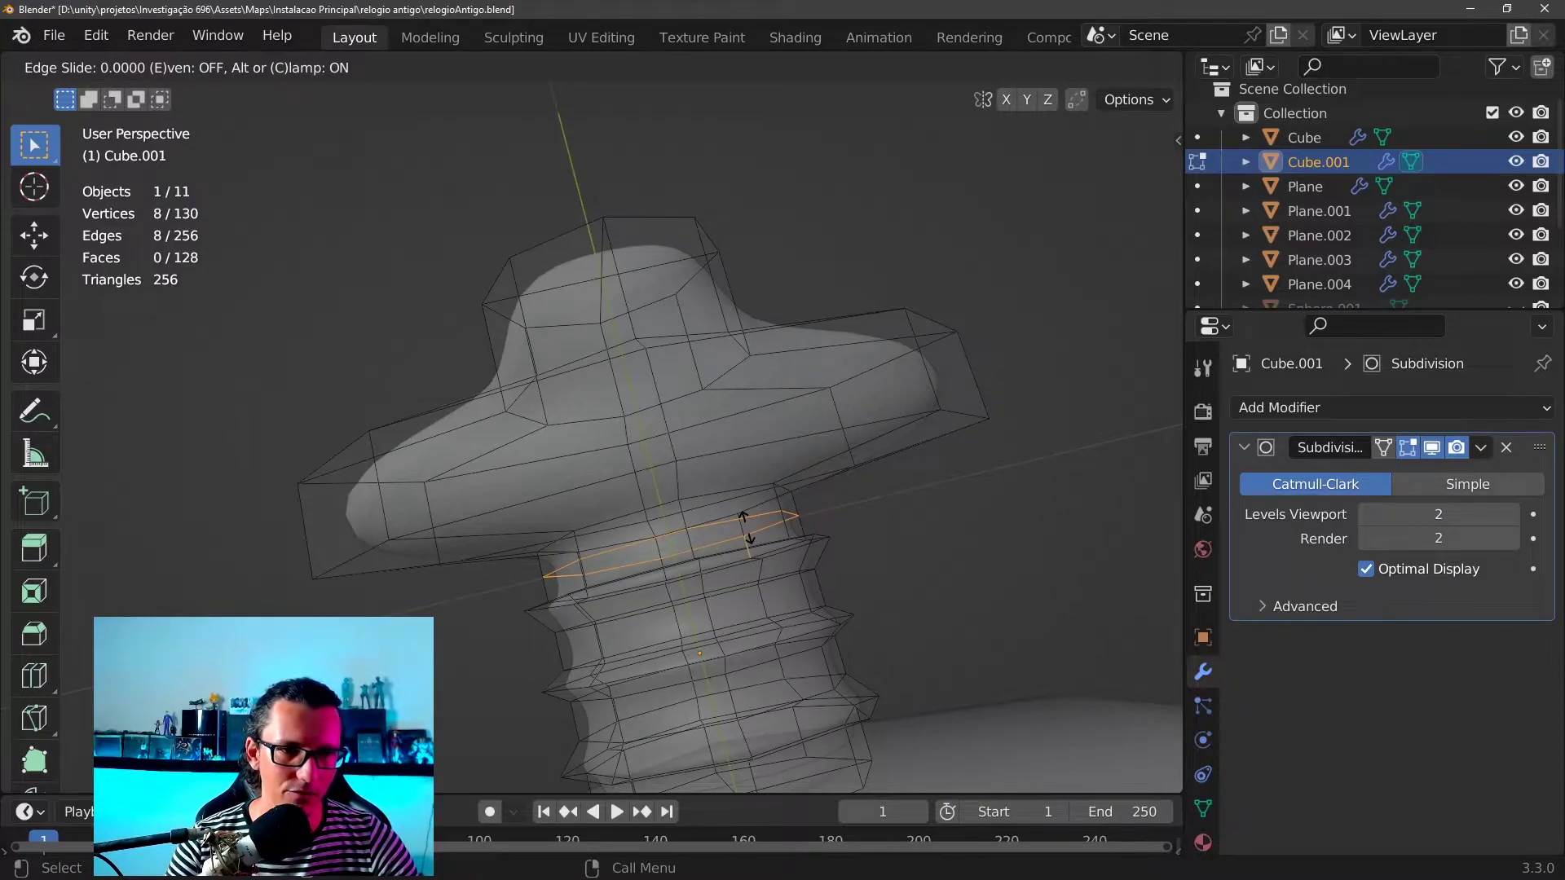
click(741, 508)
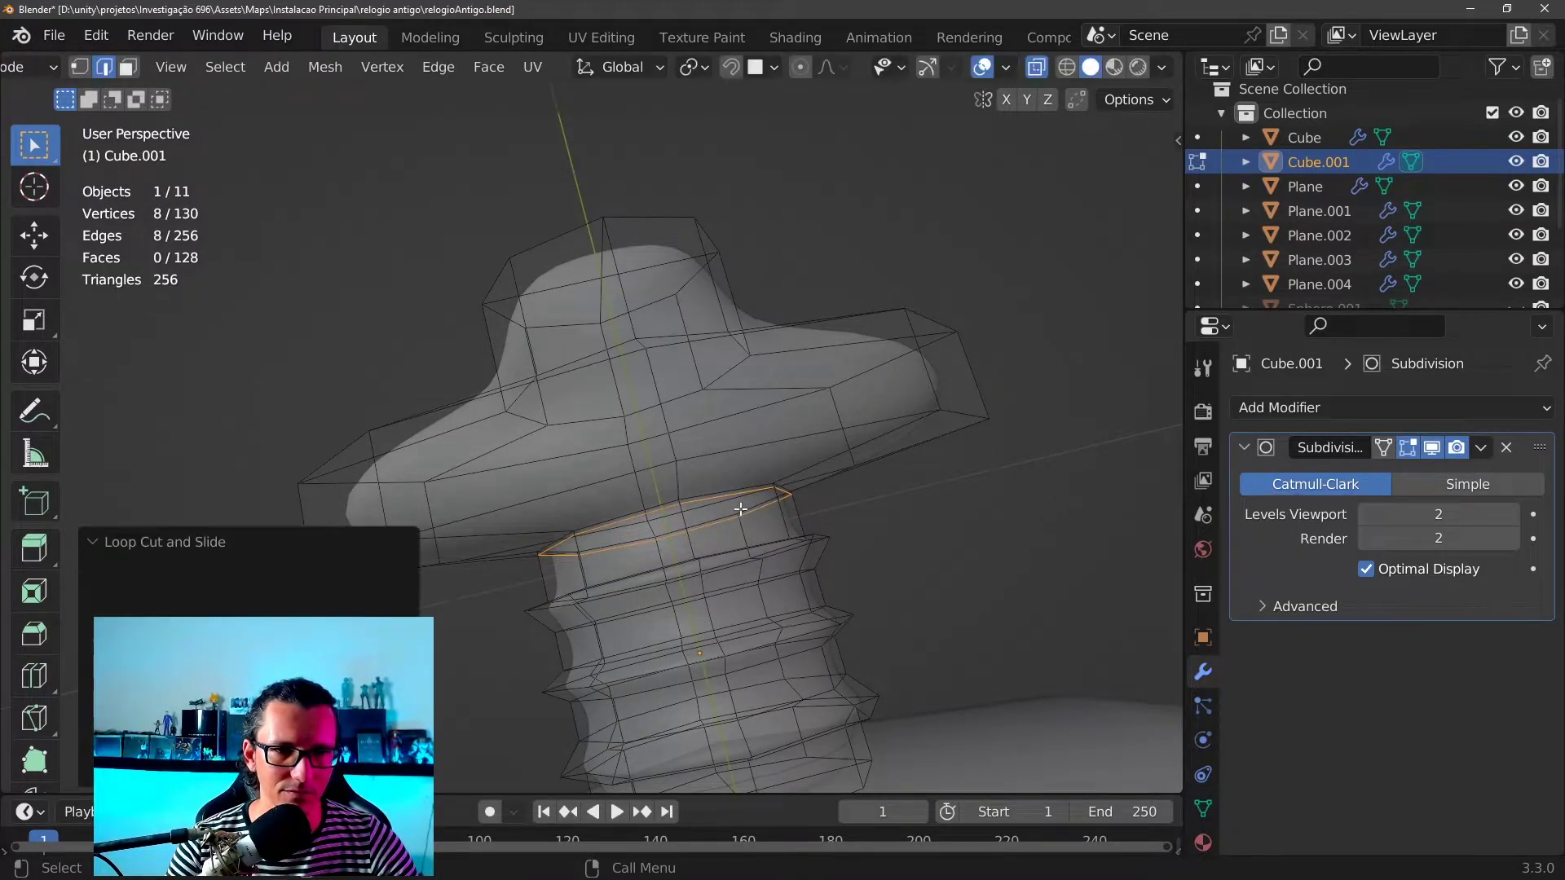
scroll(762, 576, up, 4)
scroll(594, 472, up, 3)
scroll(611, 492, up, 2)
middle_drag(610, 493, 773, 474)
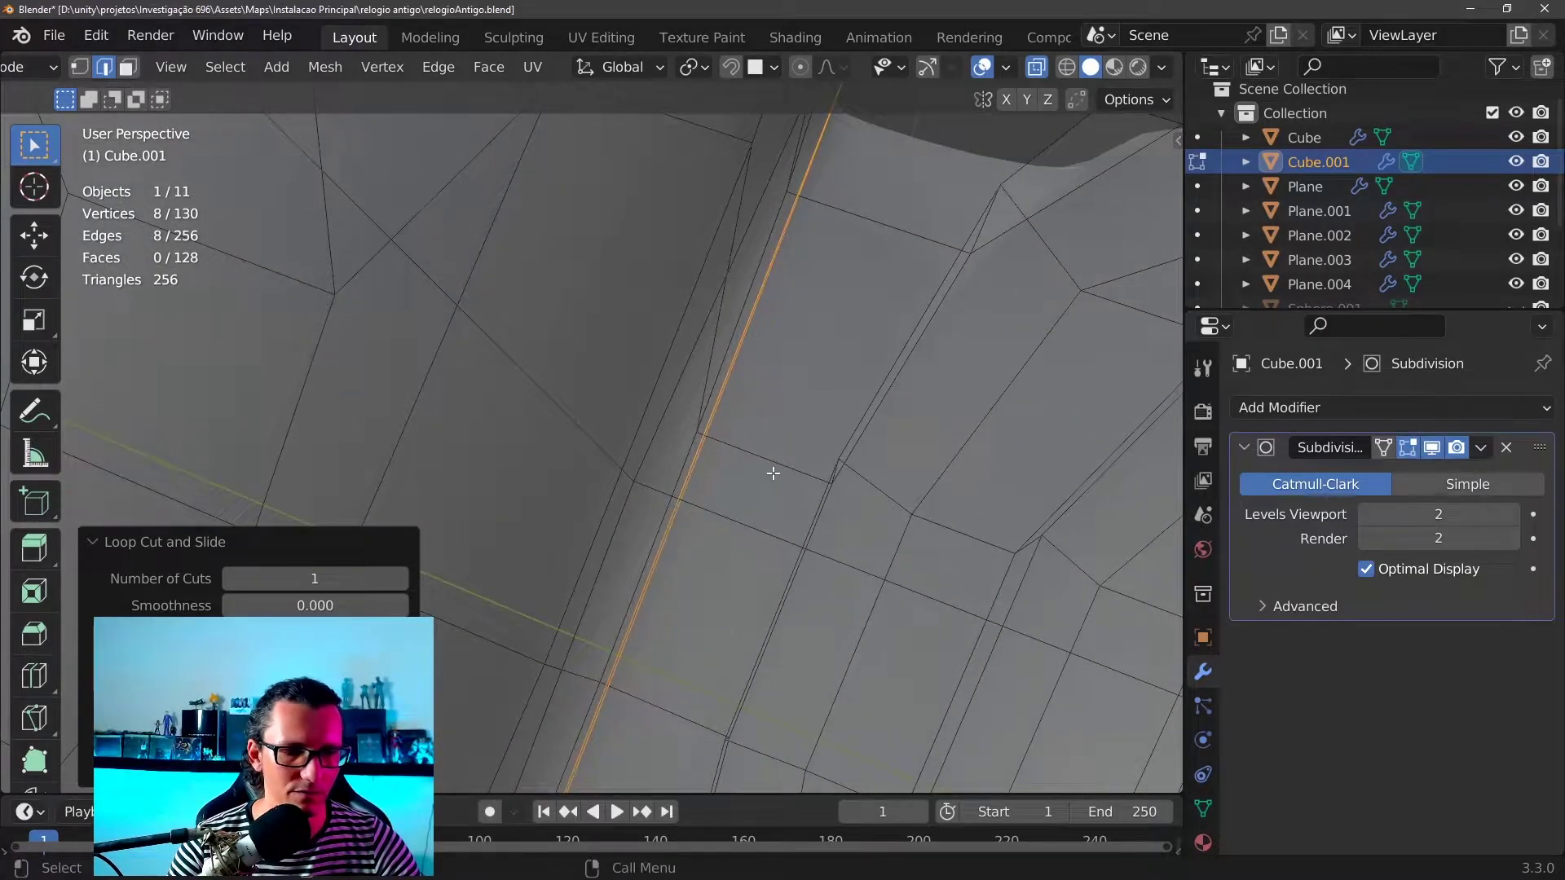
Turn X-ray off and orbit around the threaded stem to the cap edge
click(1037, 67)
scroll(832, 374, down, 2)
scroll(815, 326, down, 2)
scroll(884, 419, down, 2)
scroll(761, 373, down, 2)
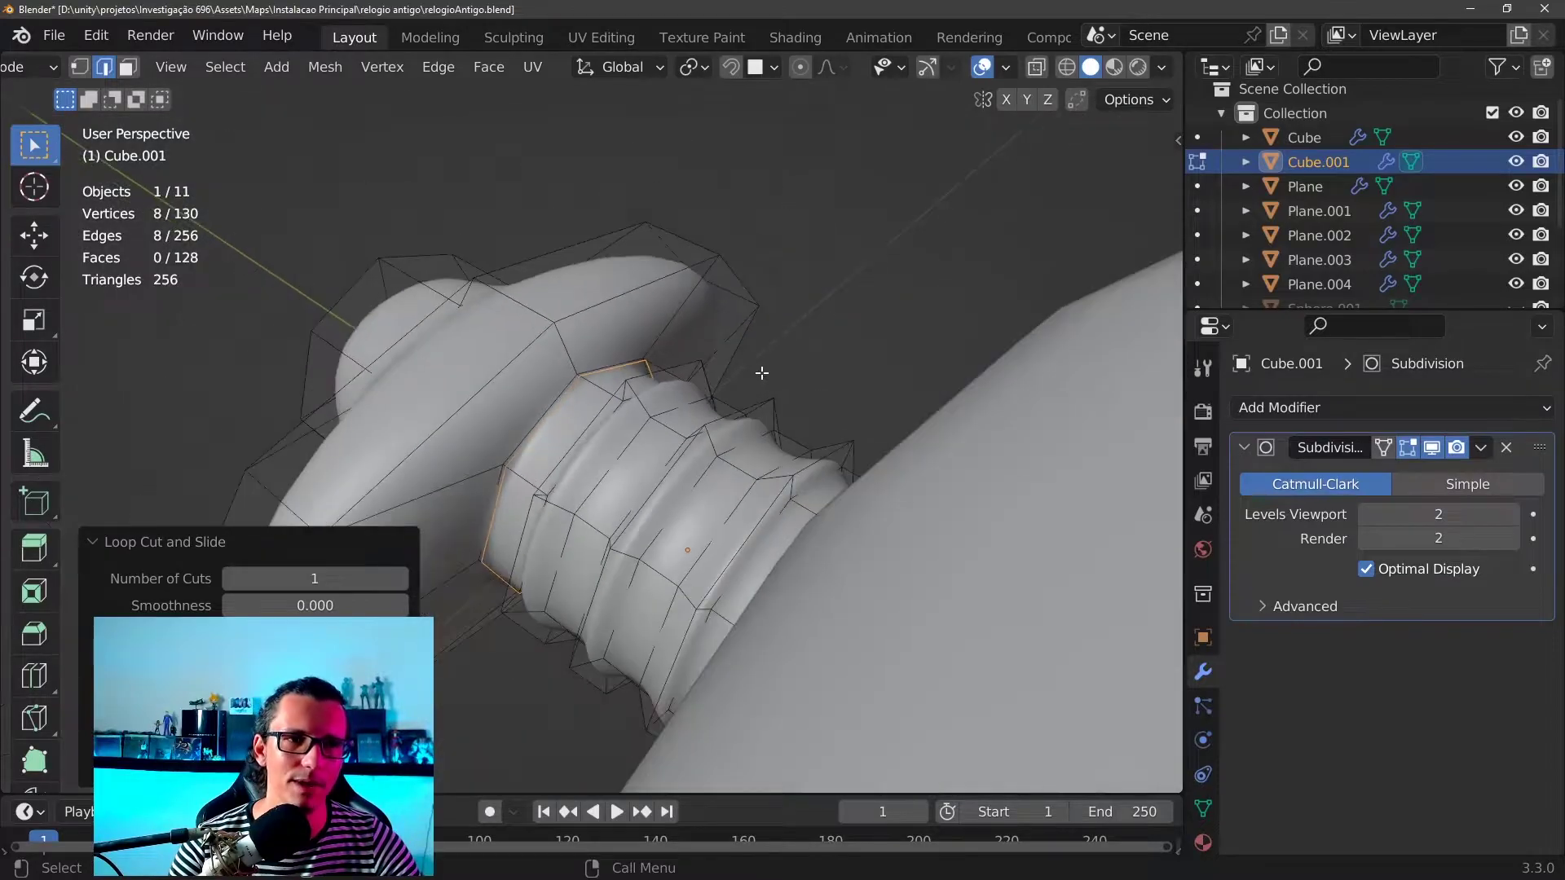
middle_drag(761, 373, 768, 538)
scroll(731, 572, up, 2)
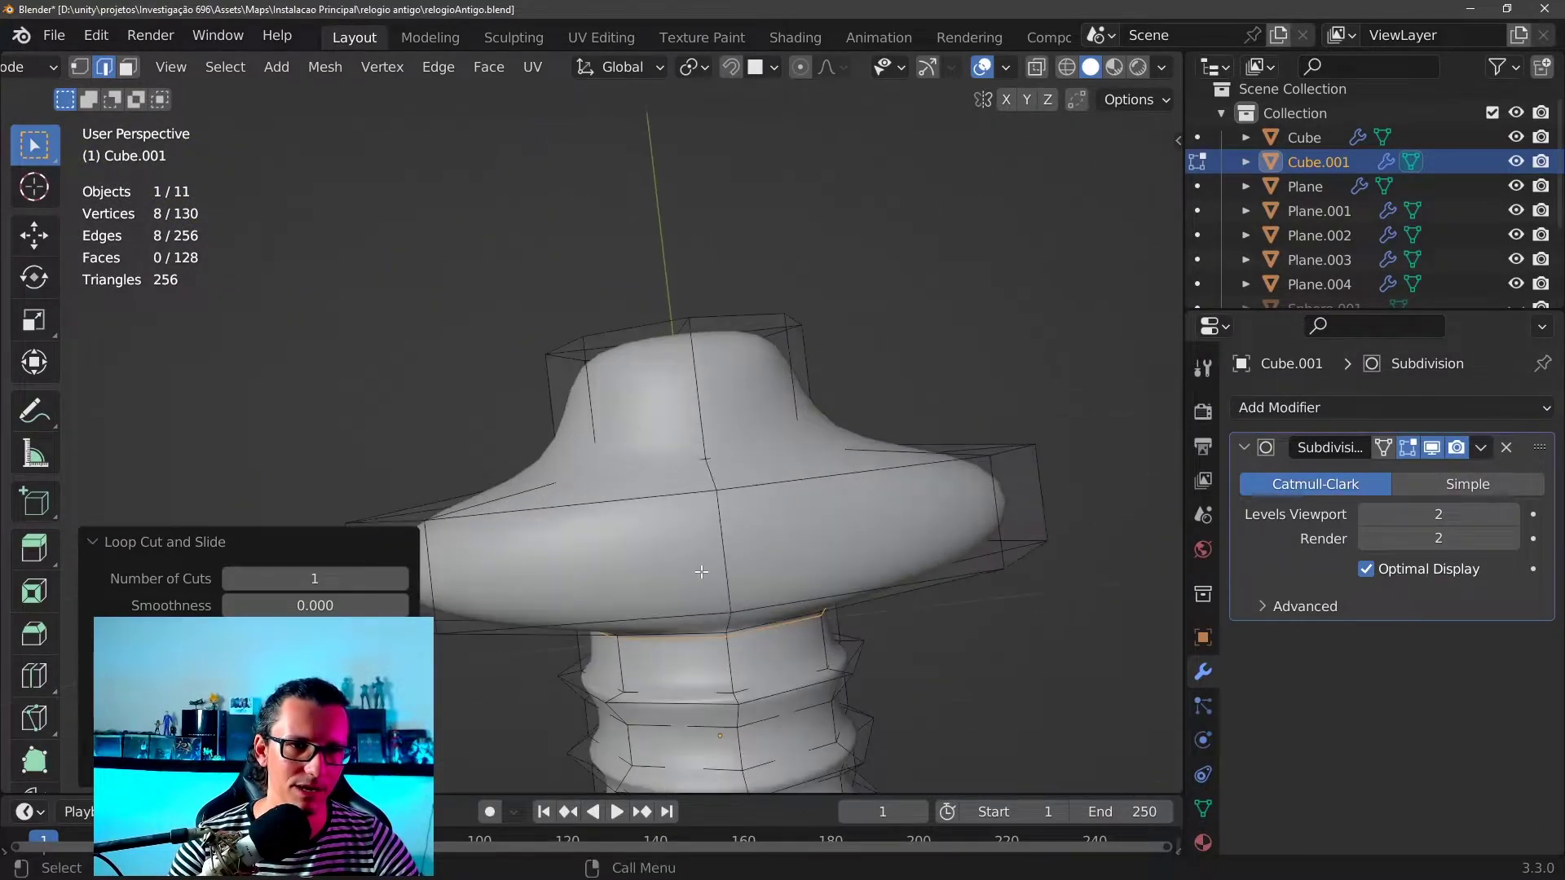
scroll(741, 554, up, 2)
scroll(758, 530, up, 3)
scroll(775, 496, up, 1)
middle_drag(775, 496, 719, 421)
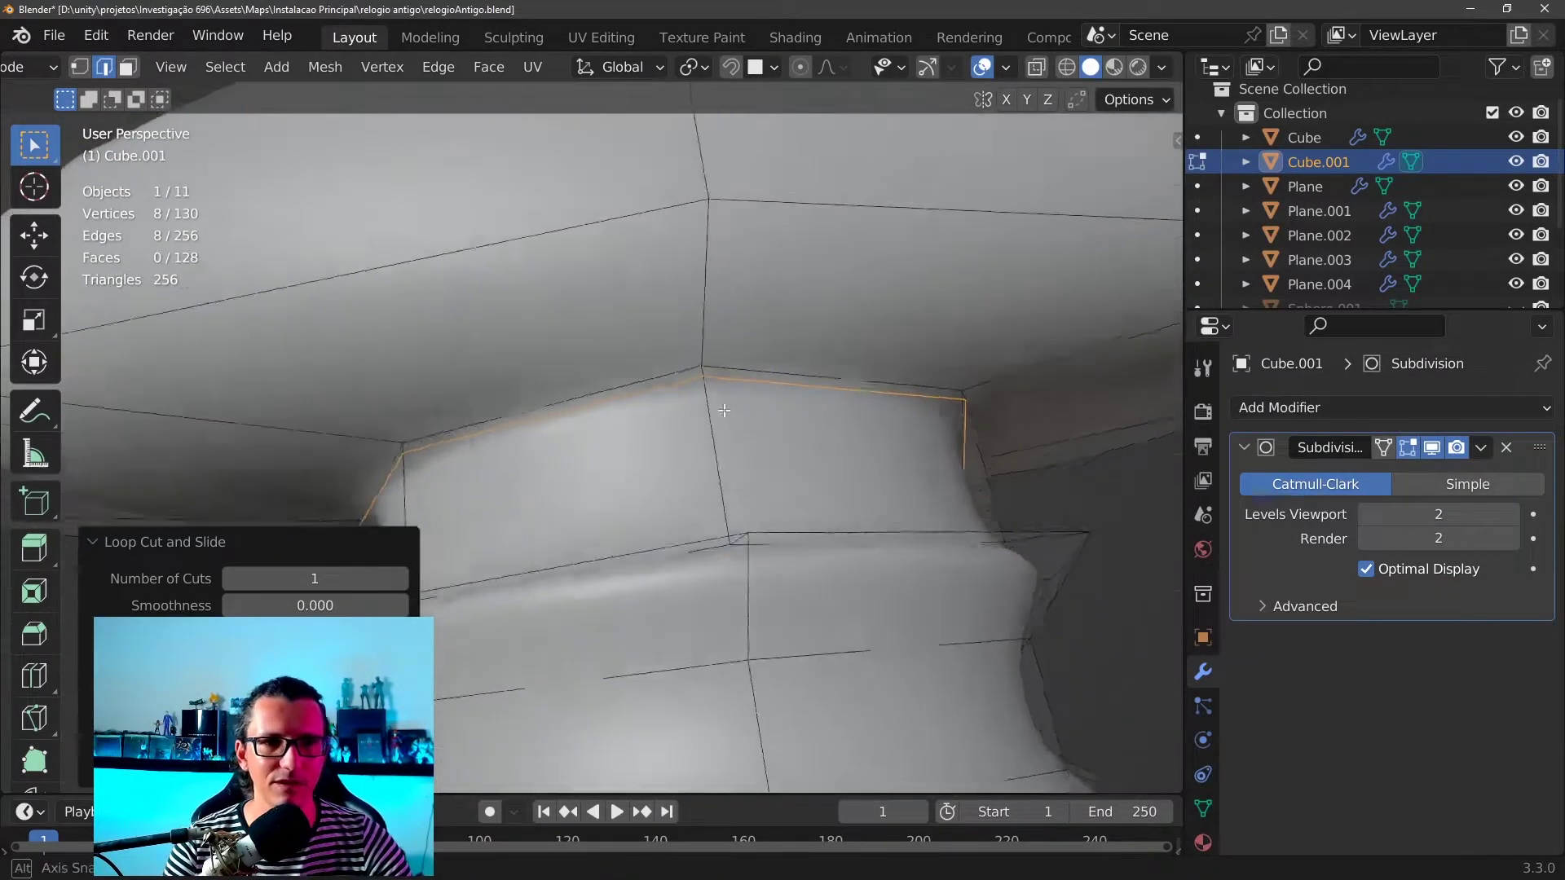
Move the new edge loop along the Y axis toward the cap
key(g)
key(y)
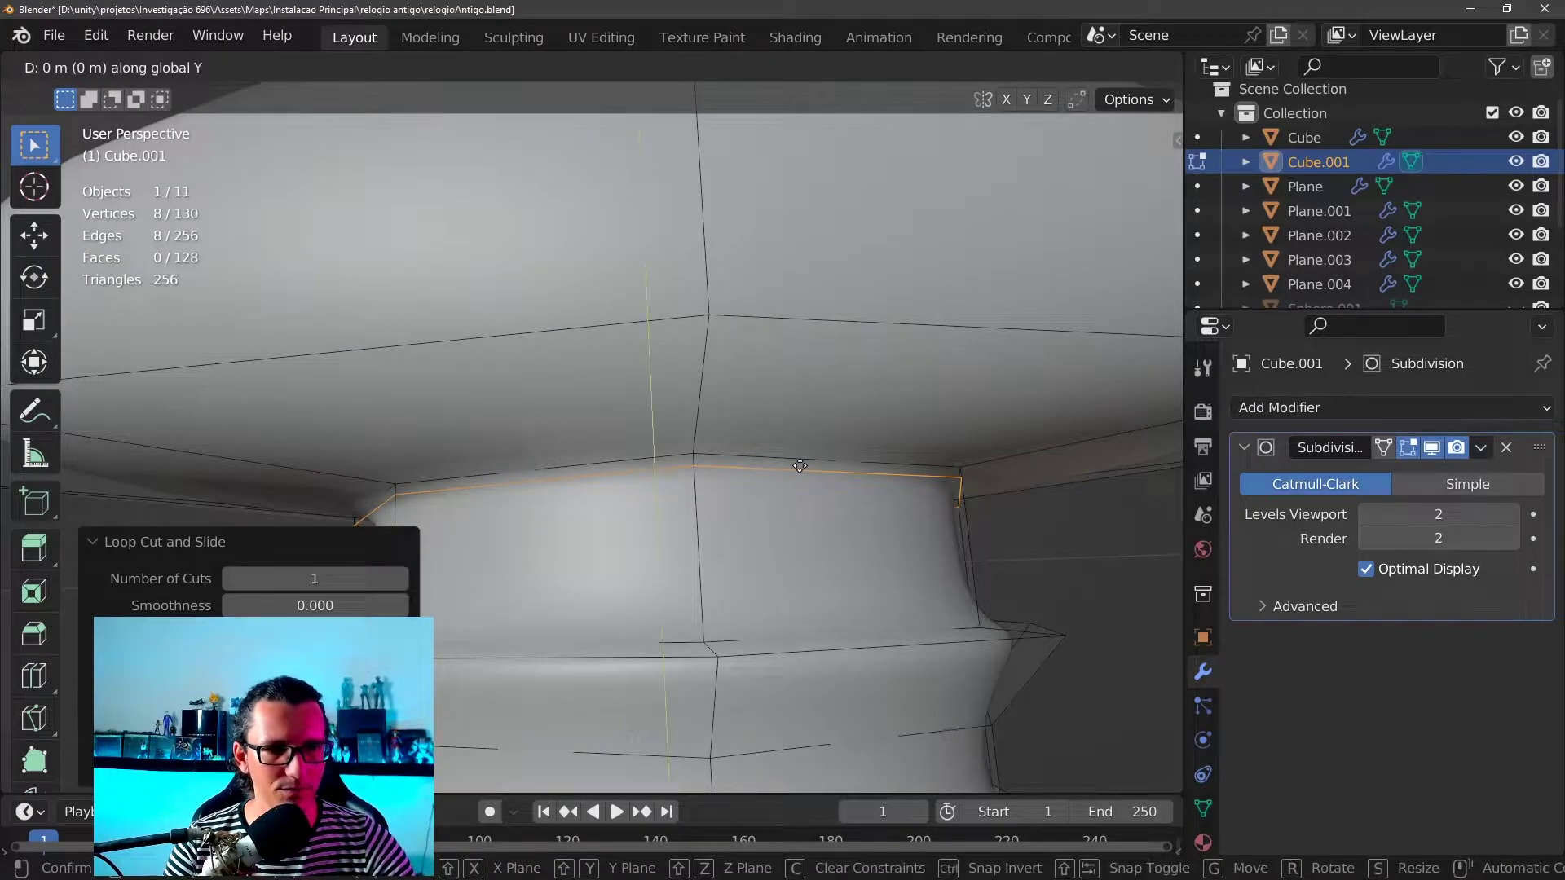
click(800, 462)
scroll(775, 463, down, 4)
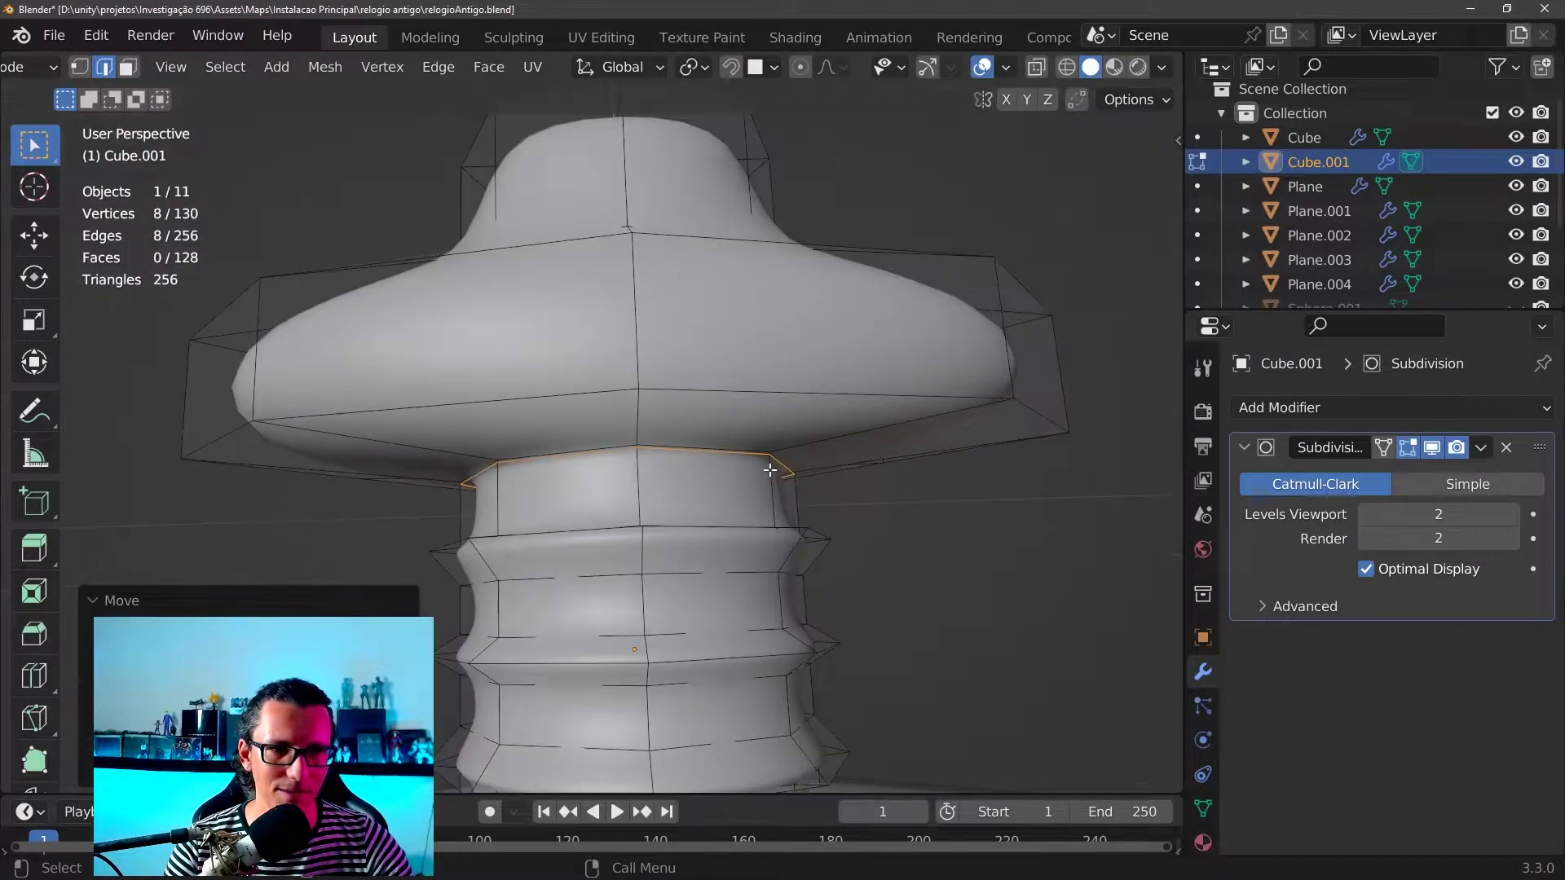
mouse_move(769, 465)
middle_down()
mouse_move(848, 388)
mouse_move(1018, 300)
mouse_move(901, 349)
mouse_move(724, 252)
mouse_move(795, 279)
middle_up()
scroll(902, 349, up, 3)
Add another loop cut close to the cap's rim and return to Object Mode
key(ctrl+r)
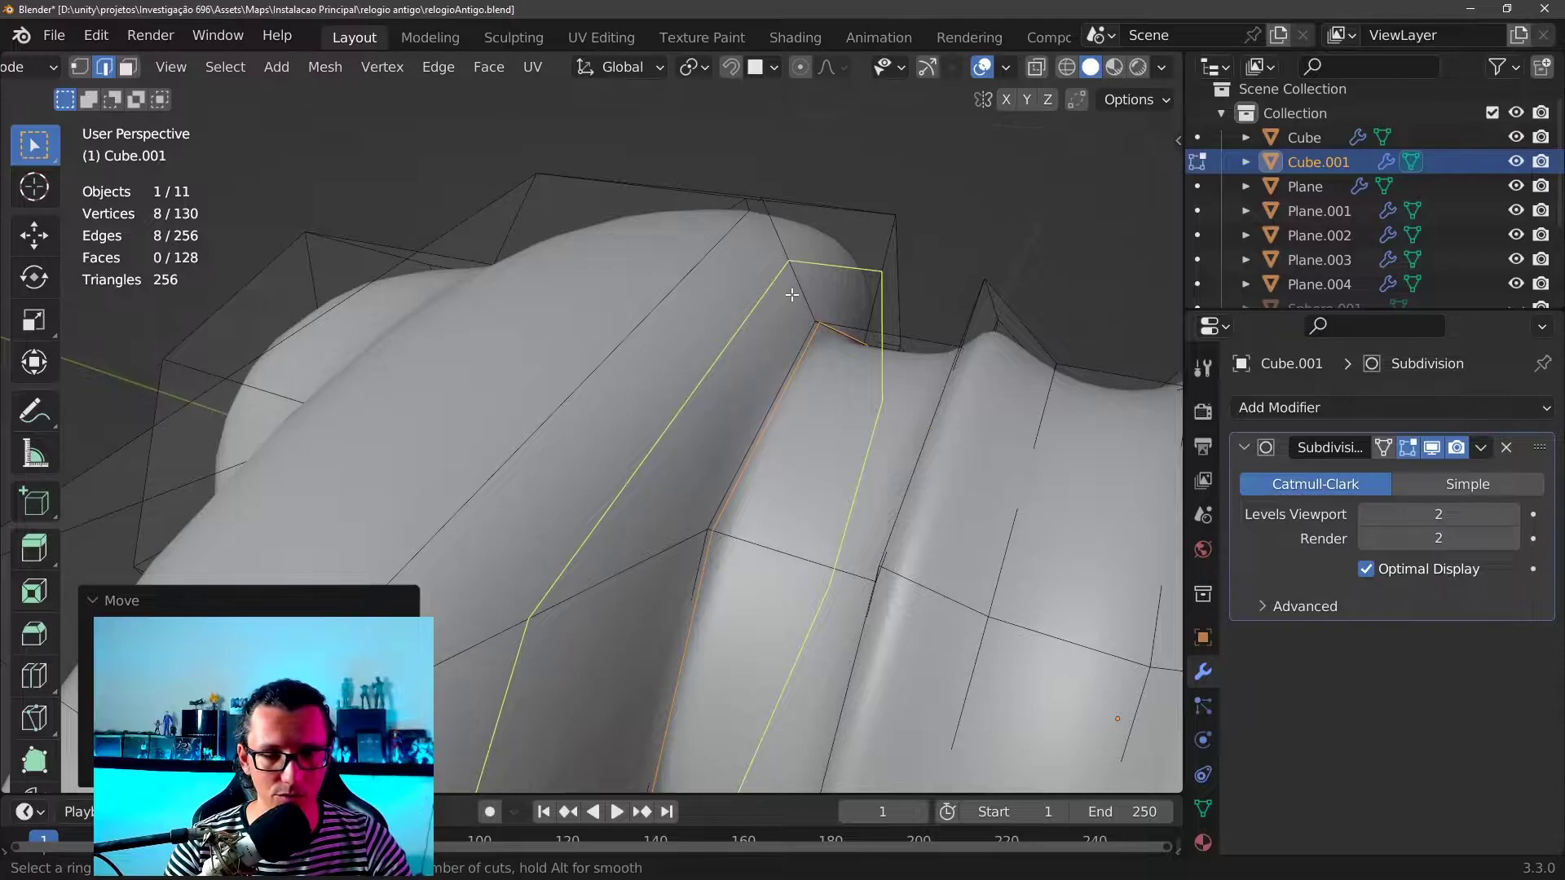
click(793, 295)
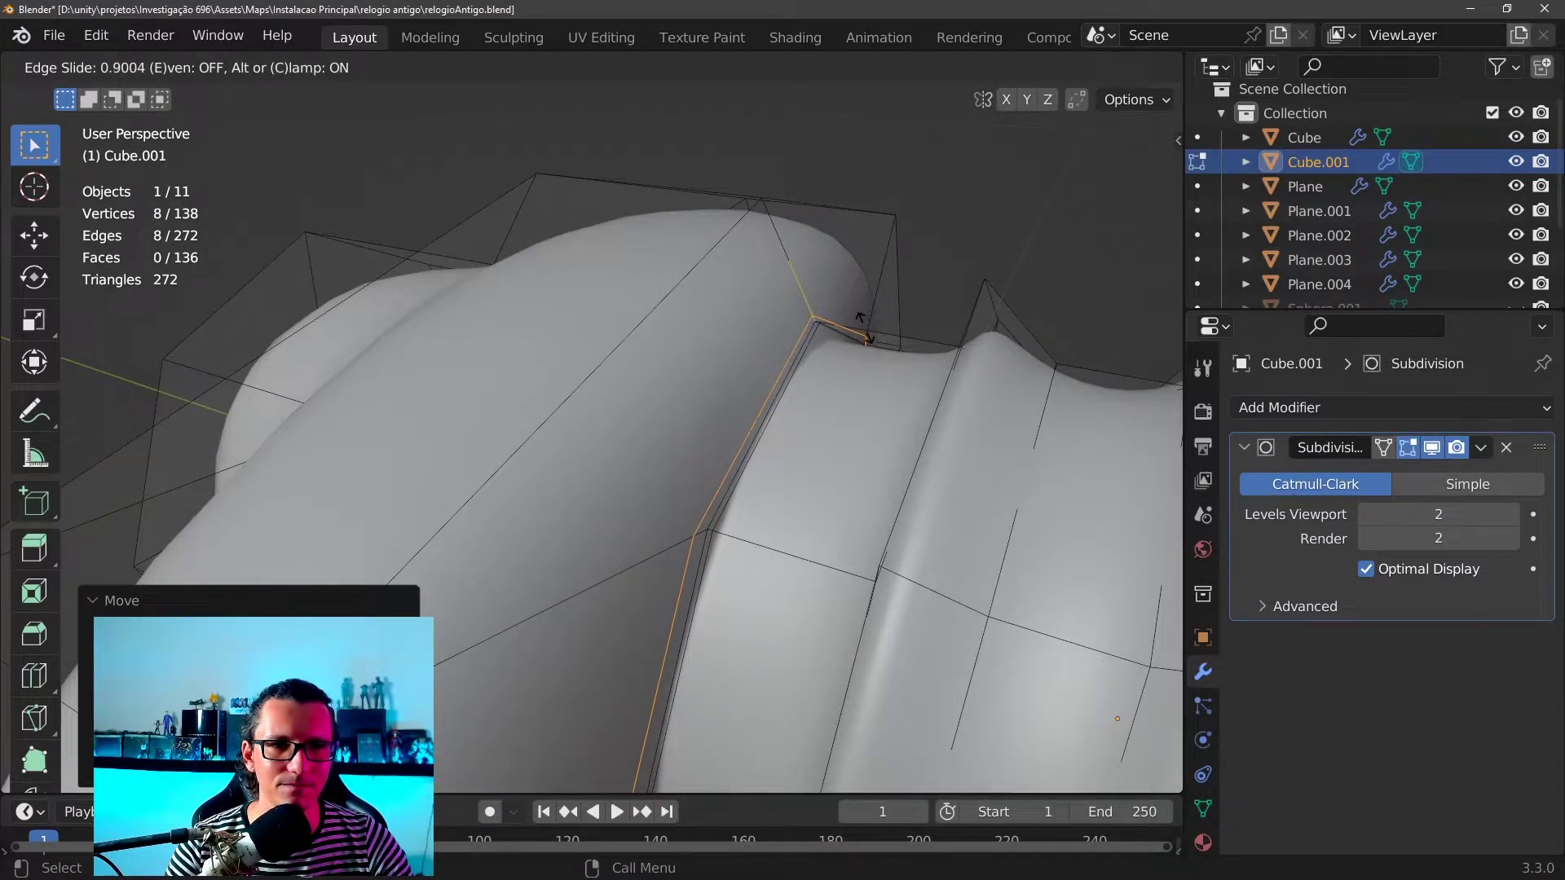
click(865, 331)
scroll(786, 349, up, 3)
scroll(892, 256, up, 1)
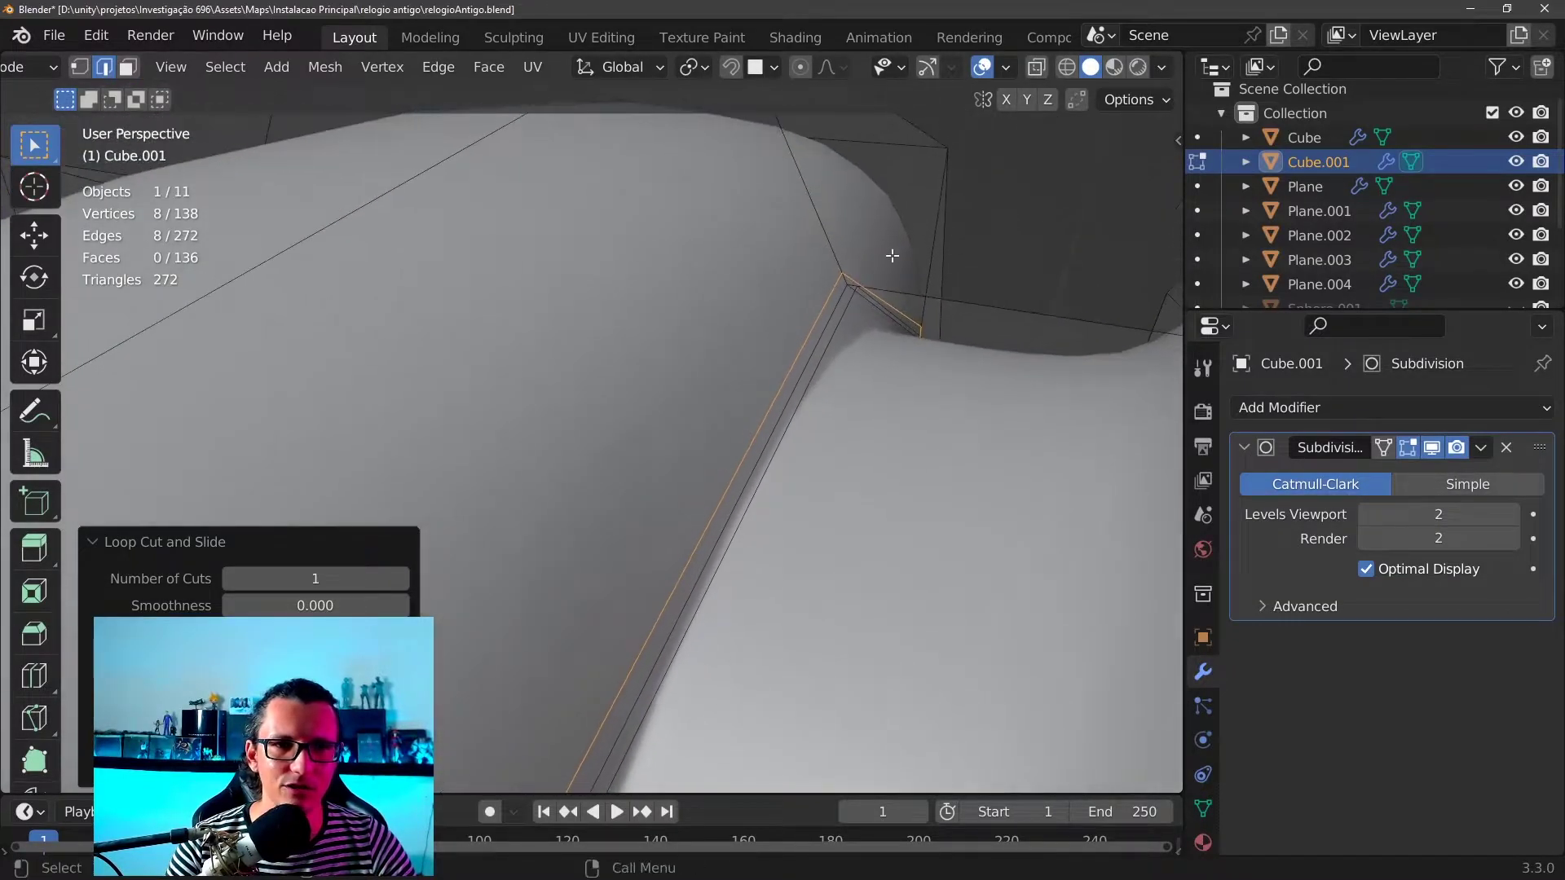
scroll(806, 430, down, 5)
key(Tab)
Orbit to a side view of crown Cube.001 and bring up the mode menu
scroll(462, 445, down, 2)
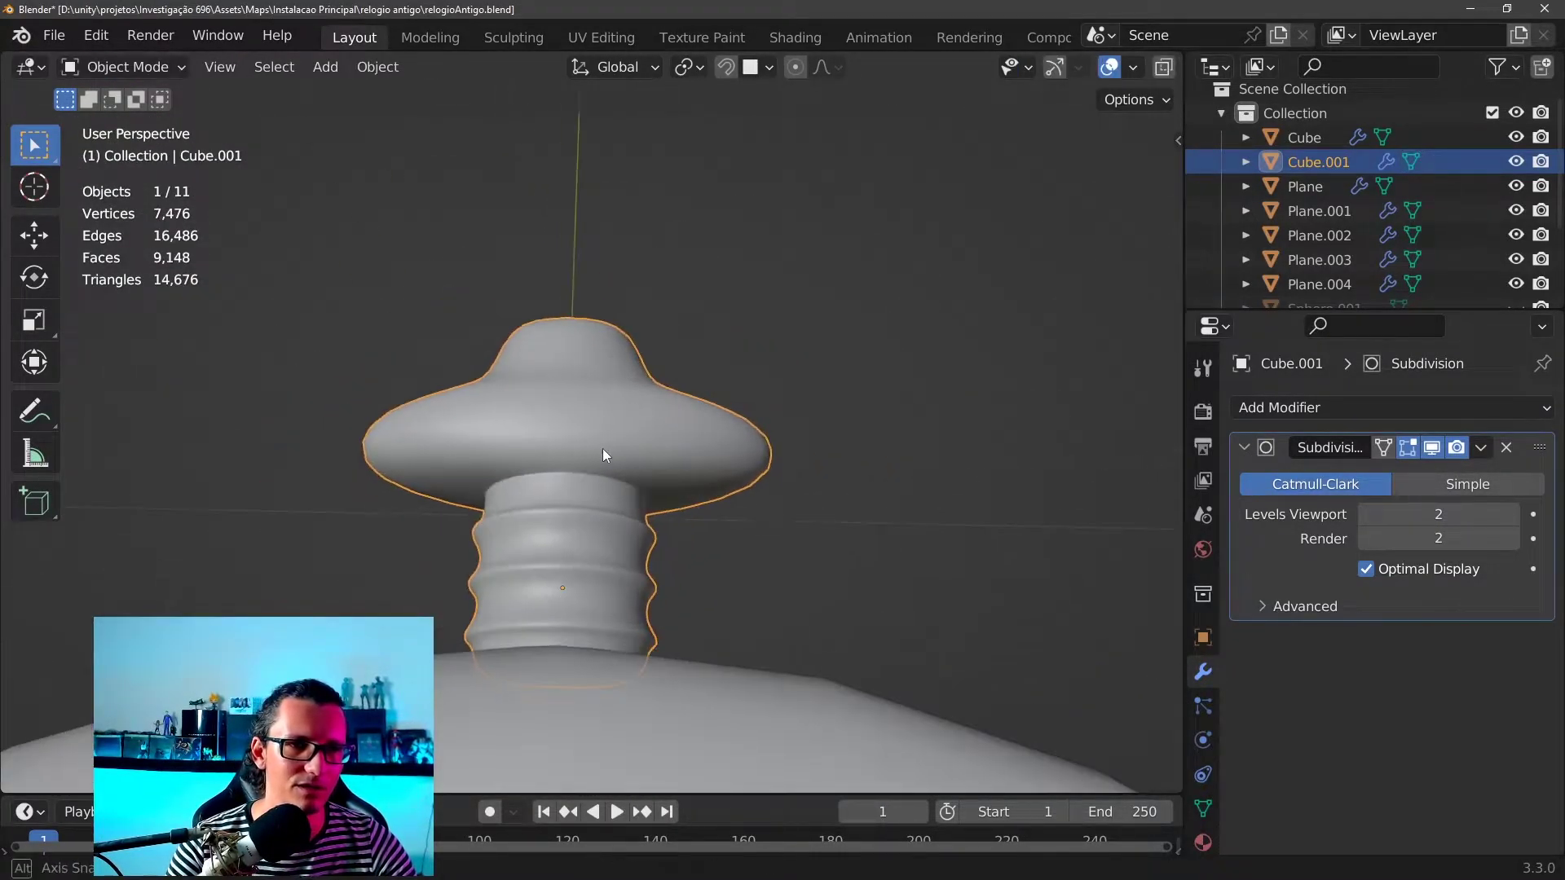
mouse_move(604, 448)
middle_down()
mouse_move(612, 521)
mouse_move(690, 511)
mouse_move(628, 349)
mouse_move(564, 540)
mouse_move(721, 394)
mouse_move(540, 513)
mouse_move(564, 591)
mouse_move(605, 463)
middle_up()
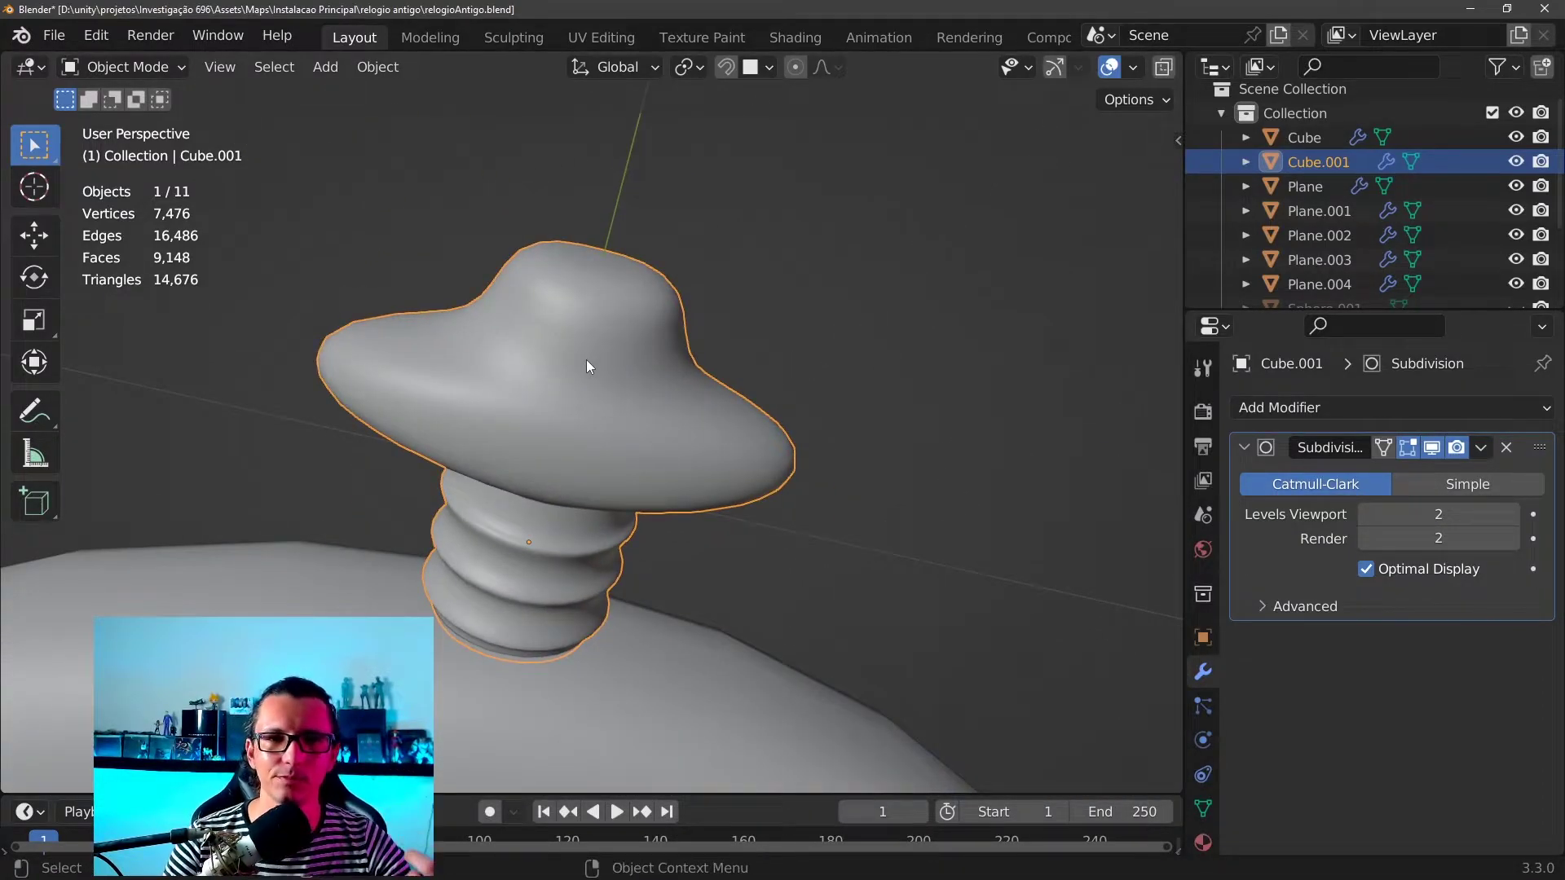
mouse_move(585, 358)
middle_down()
mouse_move(383, 318)
mouse_move(551, 338)
mouse_move(359, 380)
mouse_move(708, 341)
mouse_move(608, 542)
mouse_move(710, 495)
mouse_move(596, 567)
mouse_move(408, 359)
mouse_move(587, 345)
mouse_move(486, 352)
mouse_move(535, 389)
mouse_move(575, 343)
mouse_move(525, 302)
middle_up()
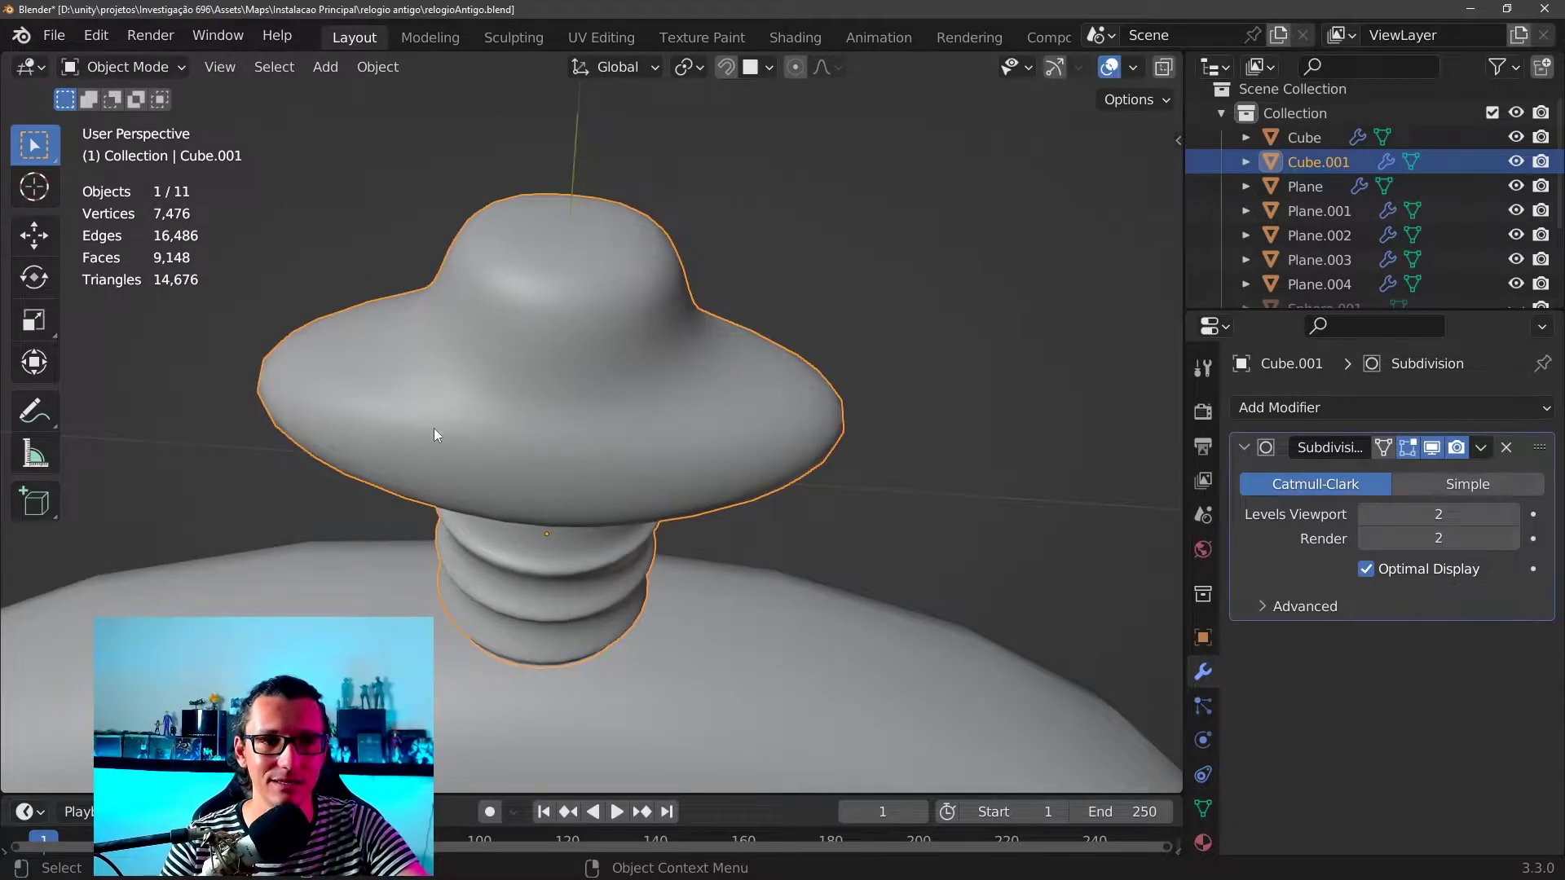
mouse_move(437, 419)
middle_down()
mouse_move(552, 314)
mouse_move(604, 447)
mouse_move(622, 367)
mouse_move(486, 463)
mouse_move(511, 529)
mouse_move(560, 474)
mouse_move(488, 310)
middle_up()
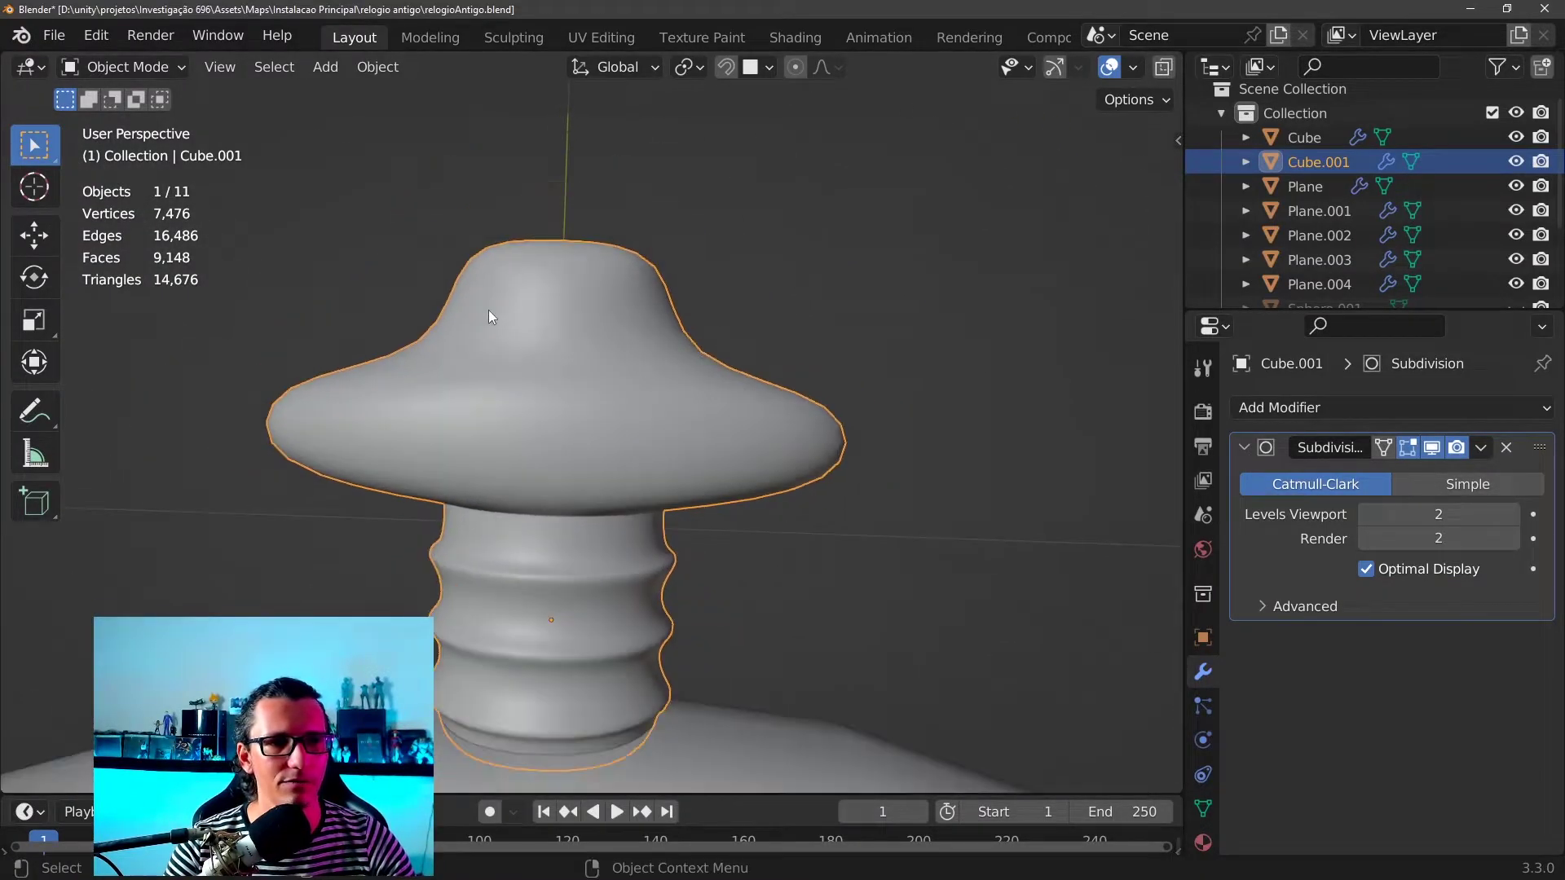
key(ctrl+Tab)
Enter Edit Mode and add an edge loop near the base of the crown's top dome
click(604, 362)
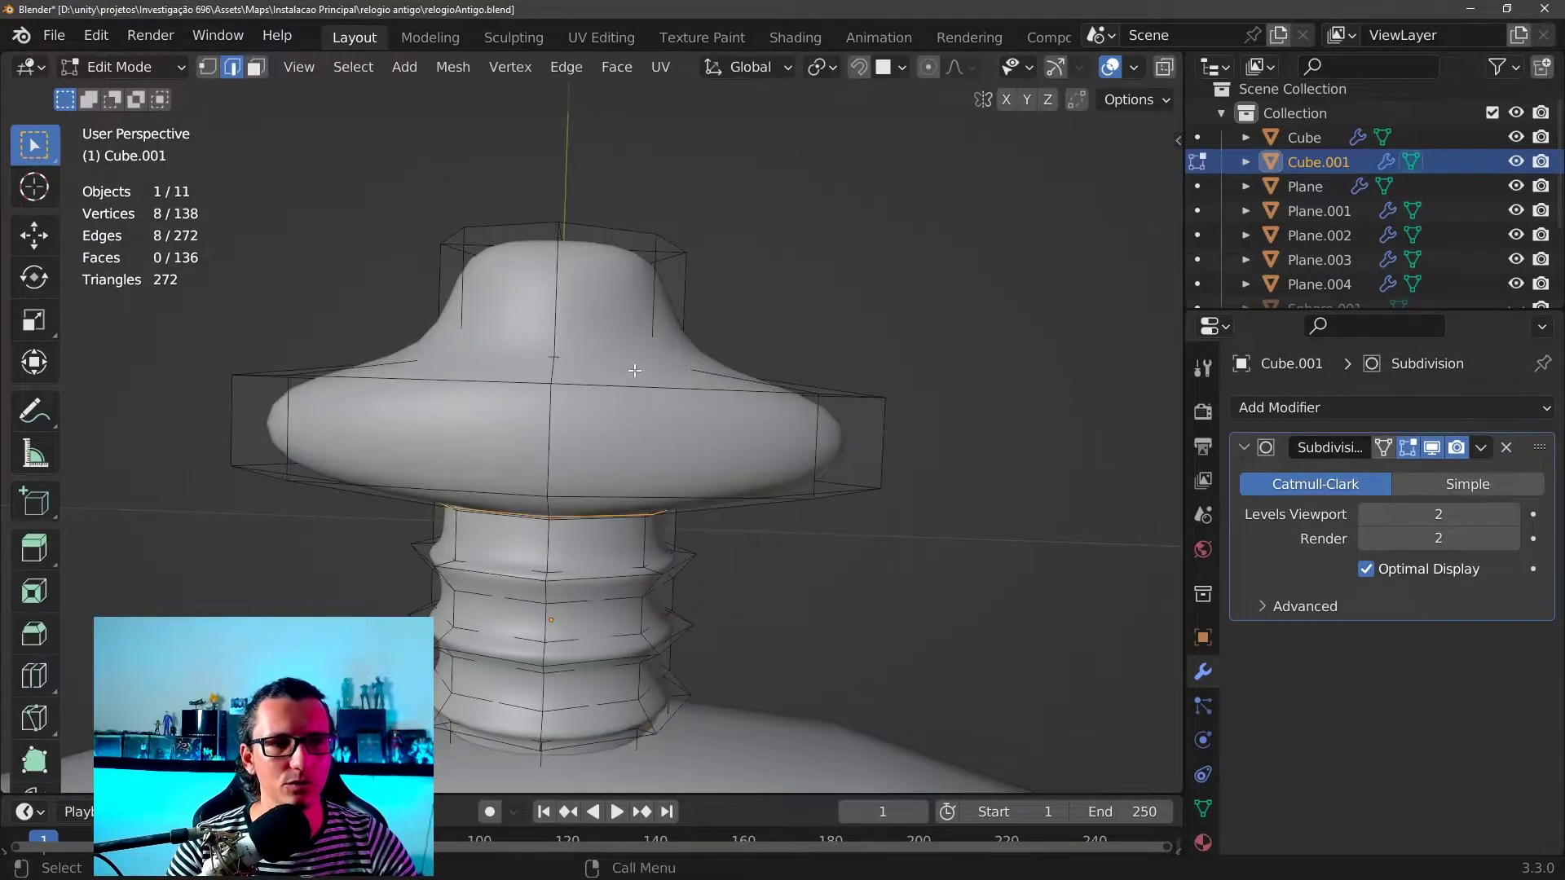
mouse_move(604, 362)
middle_down()
mouse_move(649, 423)
mouse_move(676, 375)
middle_up()
key(ctrl+r)
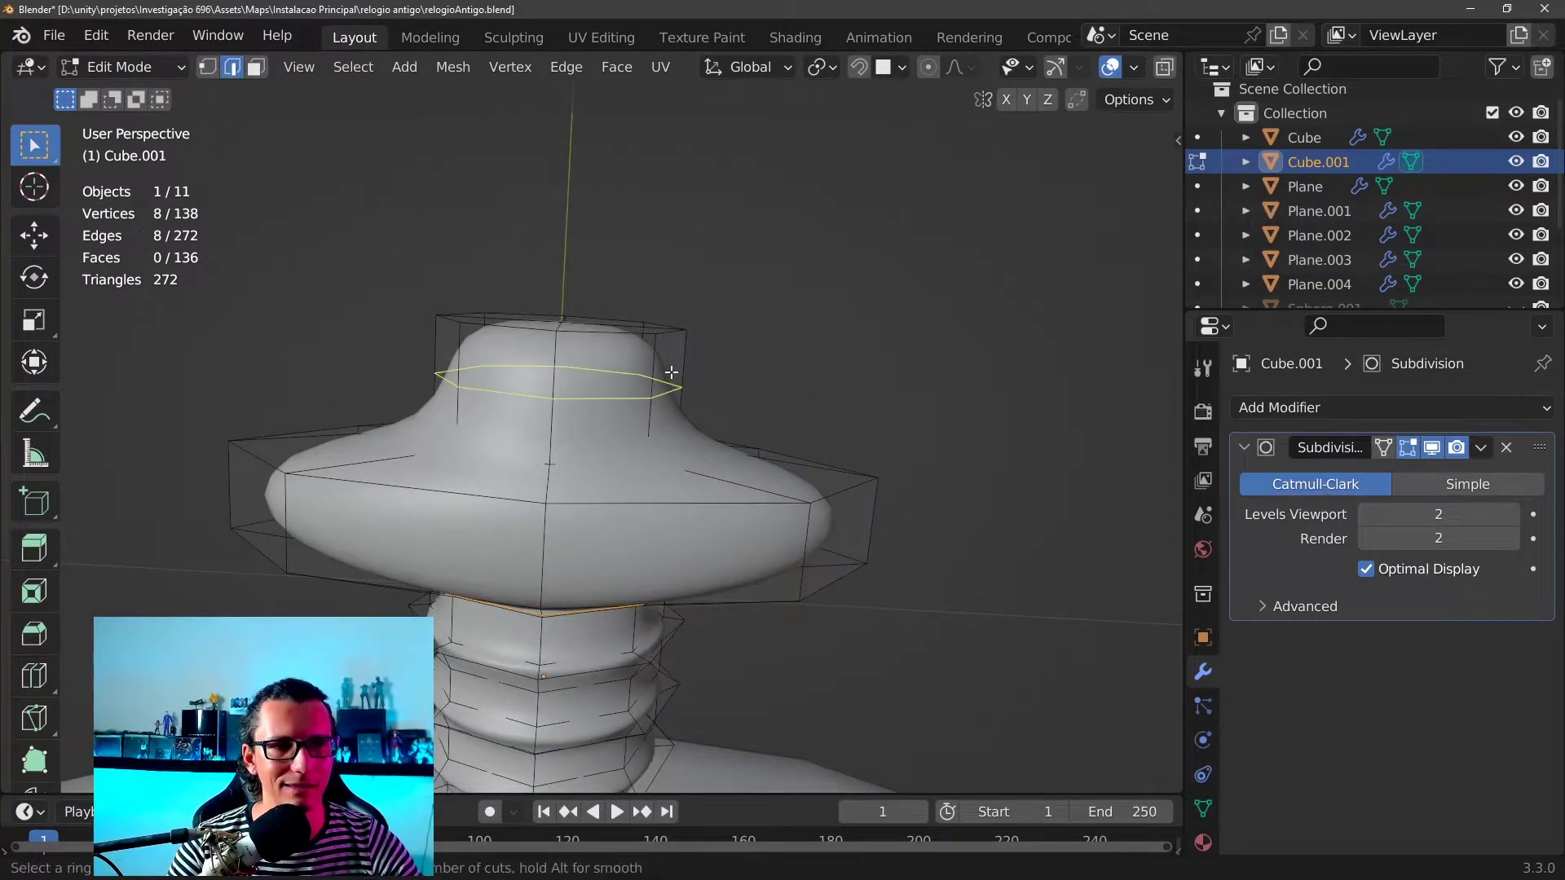
click(671, 372)
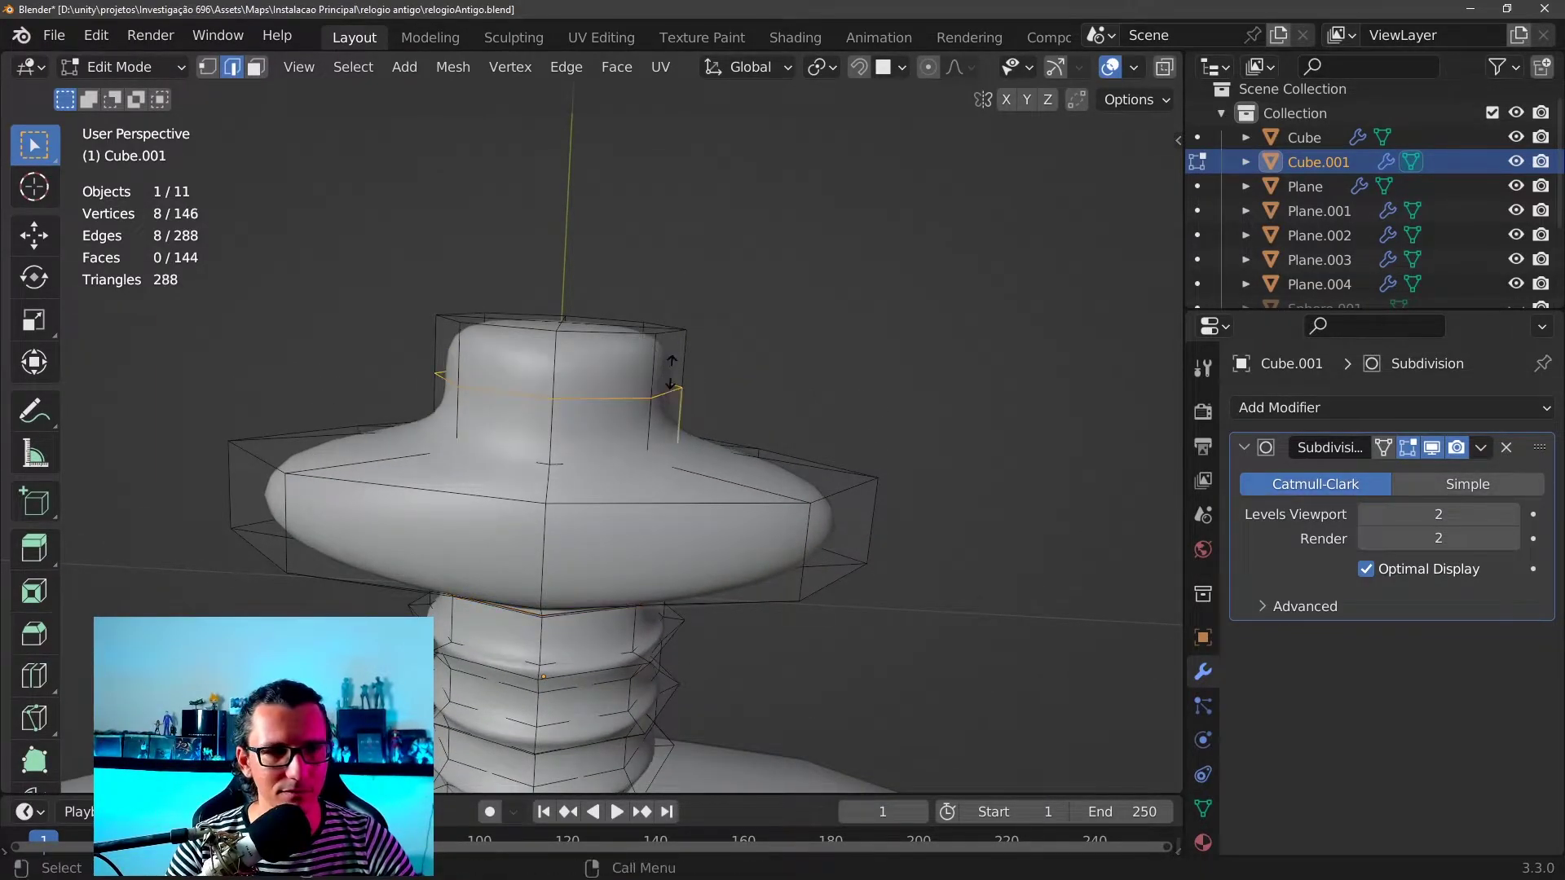
click(660, 423)
scroll(736, 351, up, 2)
scroll(736, 351, up, 3)
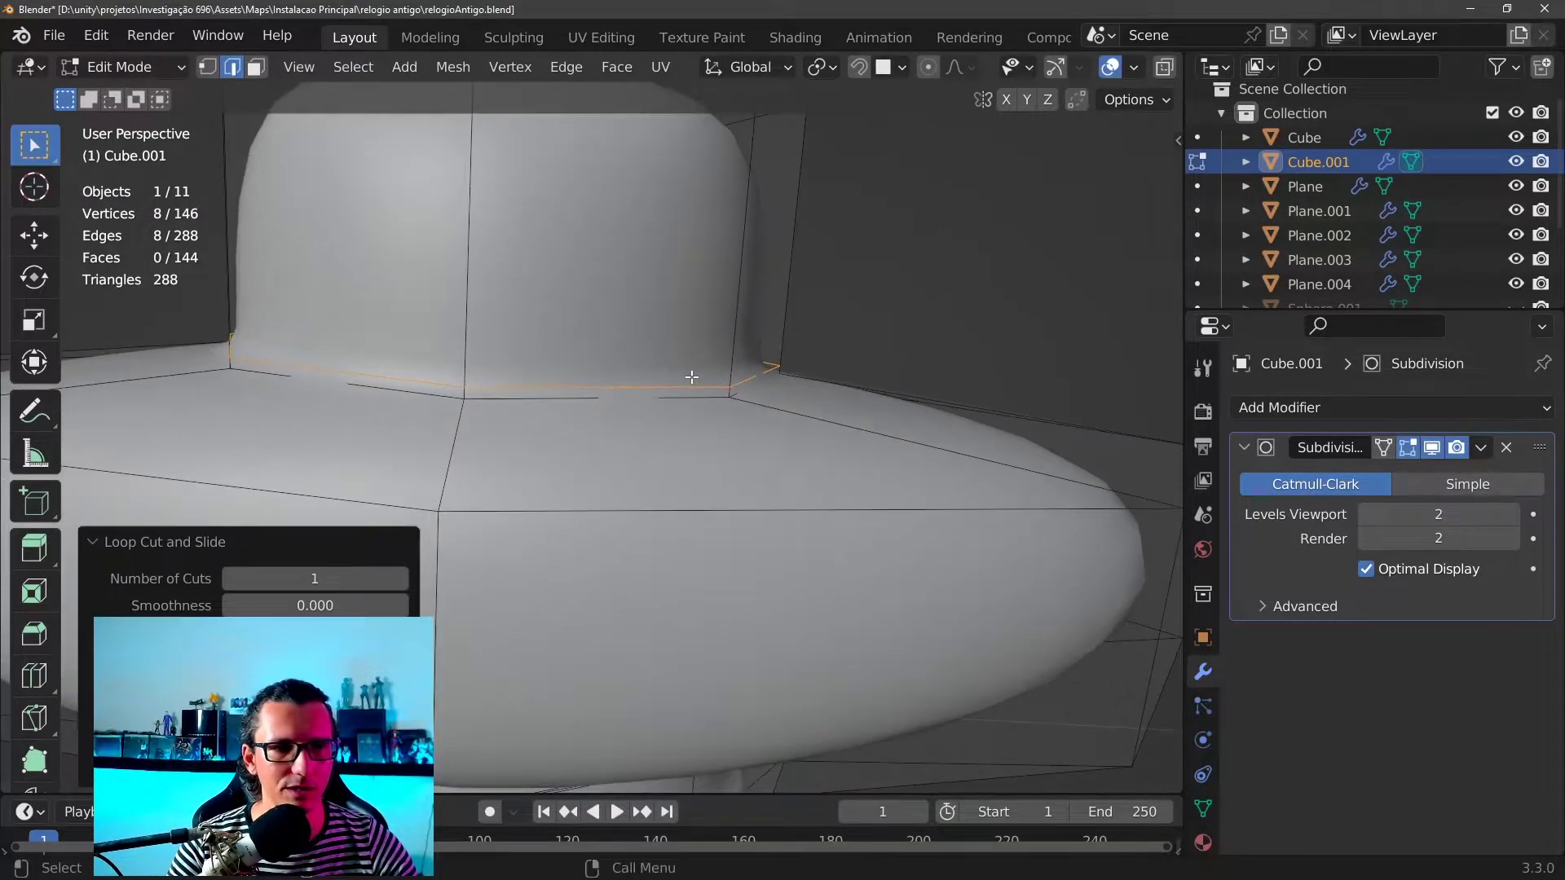
scroll(736, 351, up, 3)
scroll(736, 351, up, 2)
scroll(737, 350, down, 2)
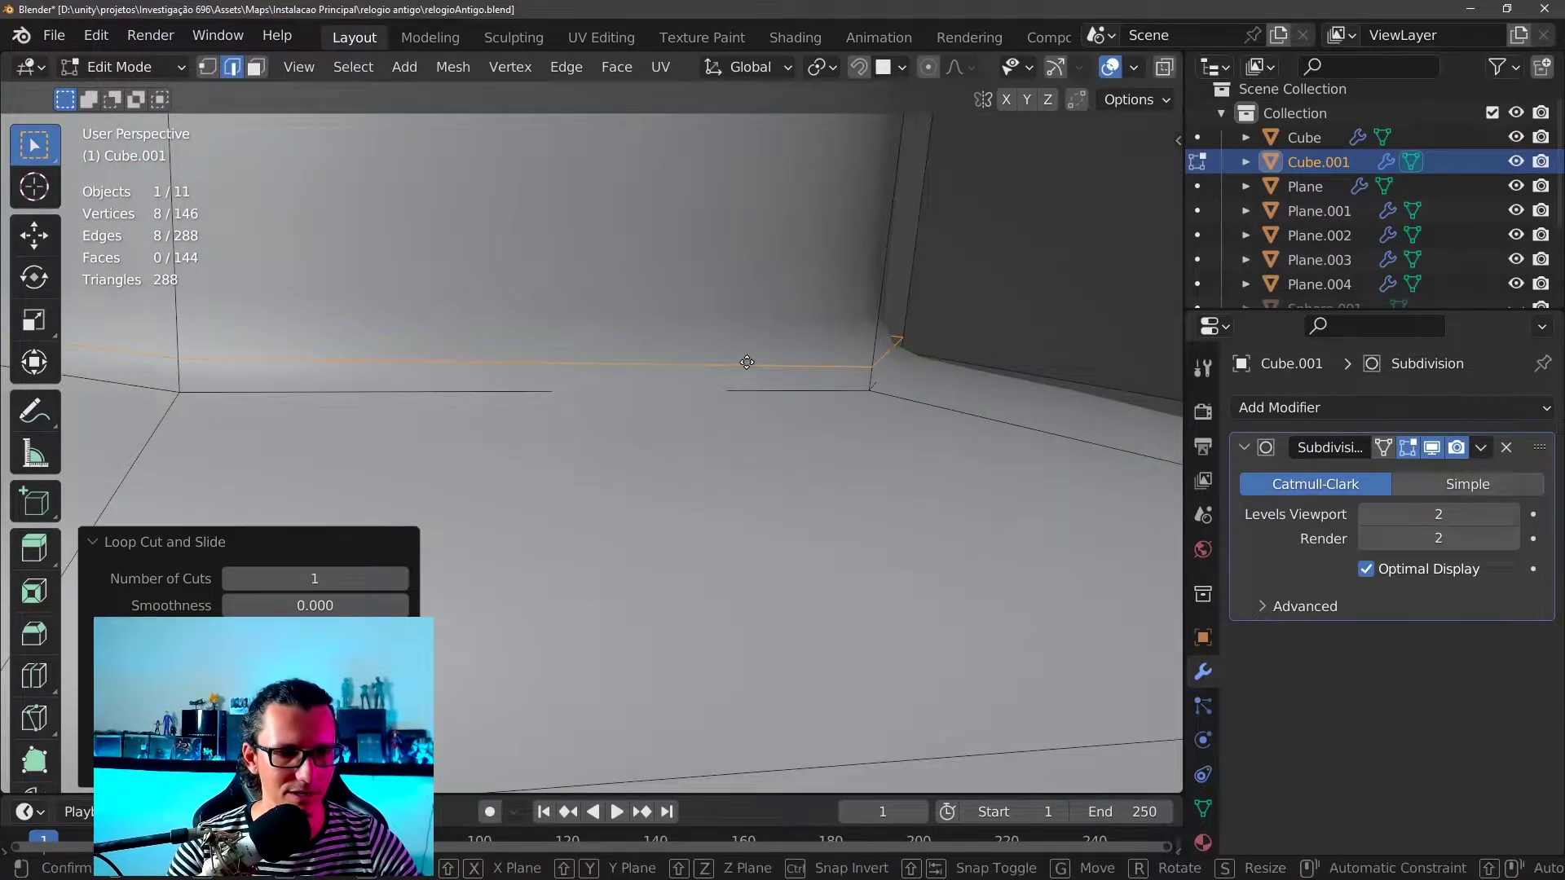
Move the new dome loop along the Y axis to its new position
key(g)
key(y)
click(744, 373)
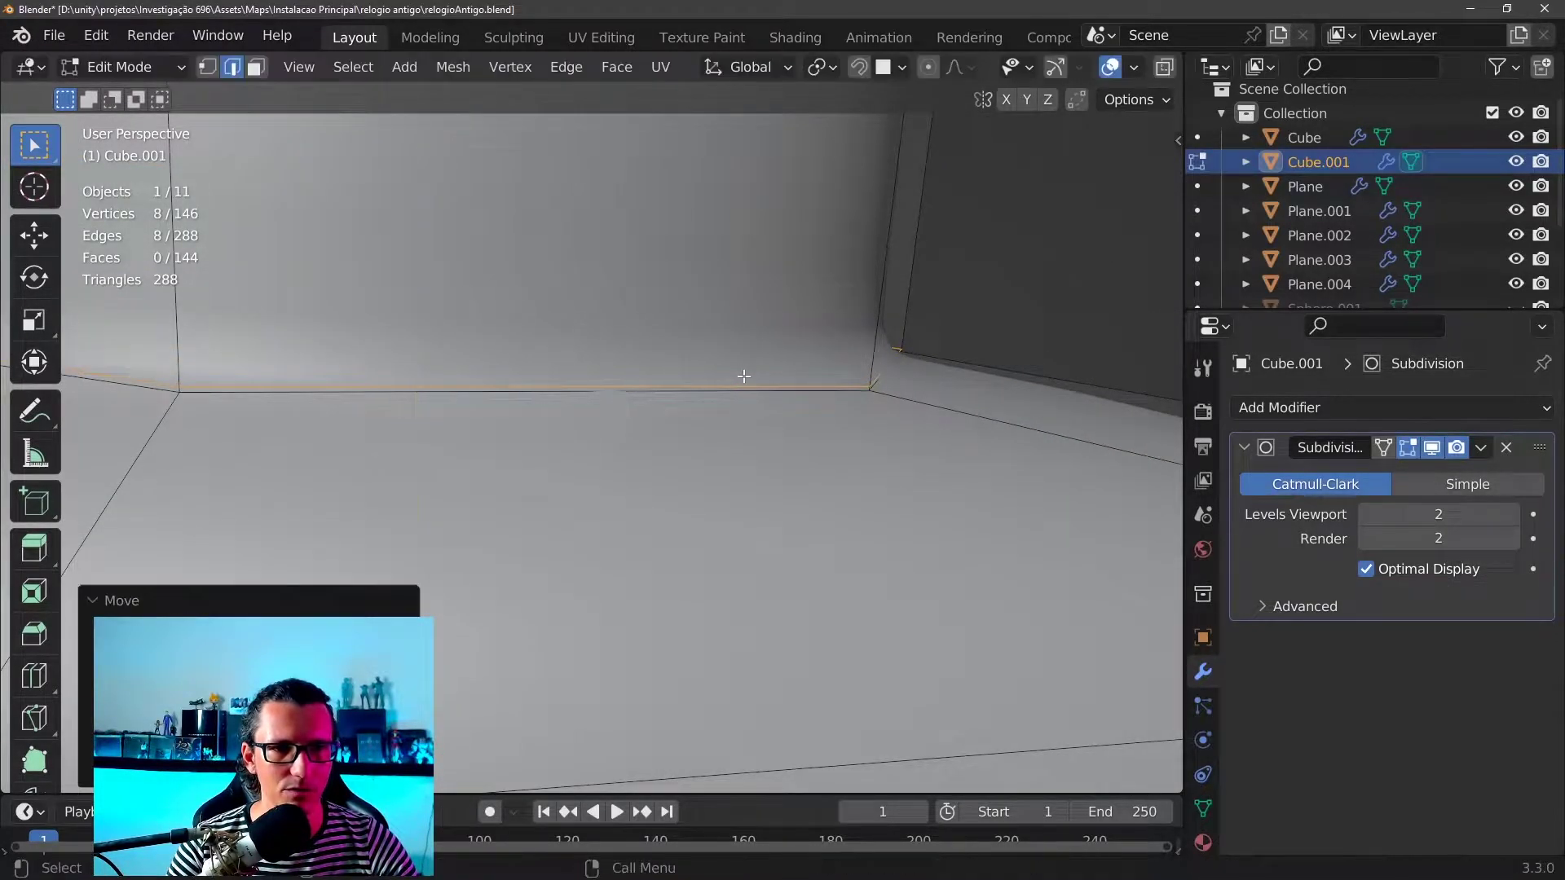
scroll(742, 376, down, 5)
scroll(738, 381, up, 1)
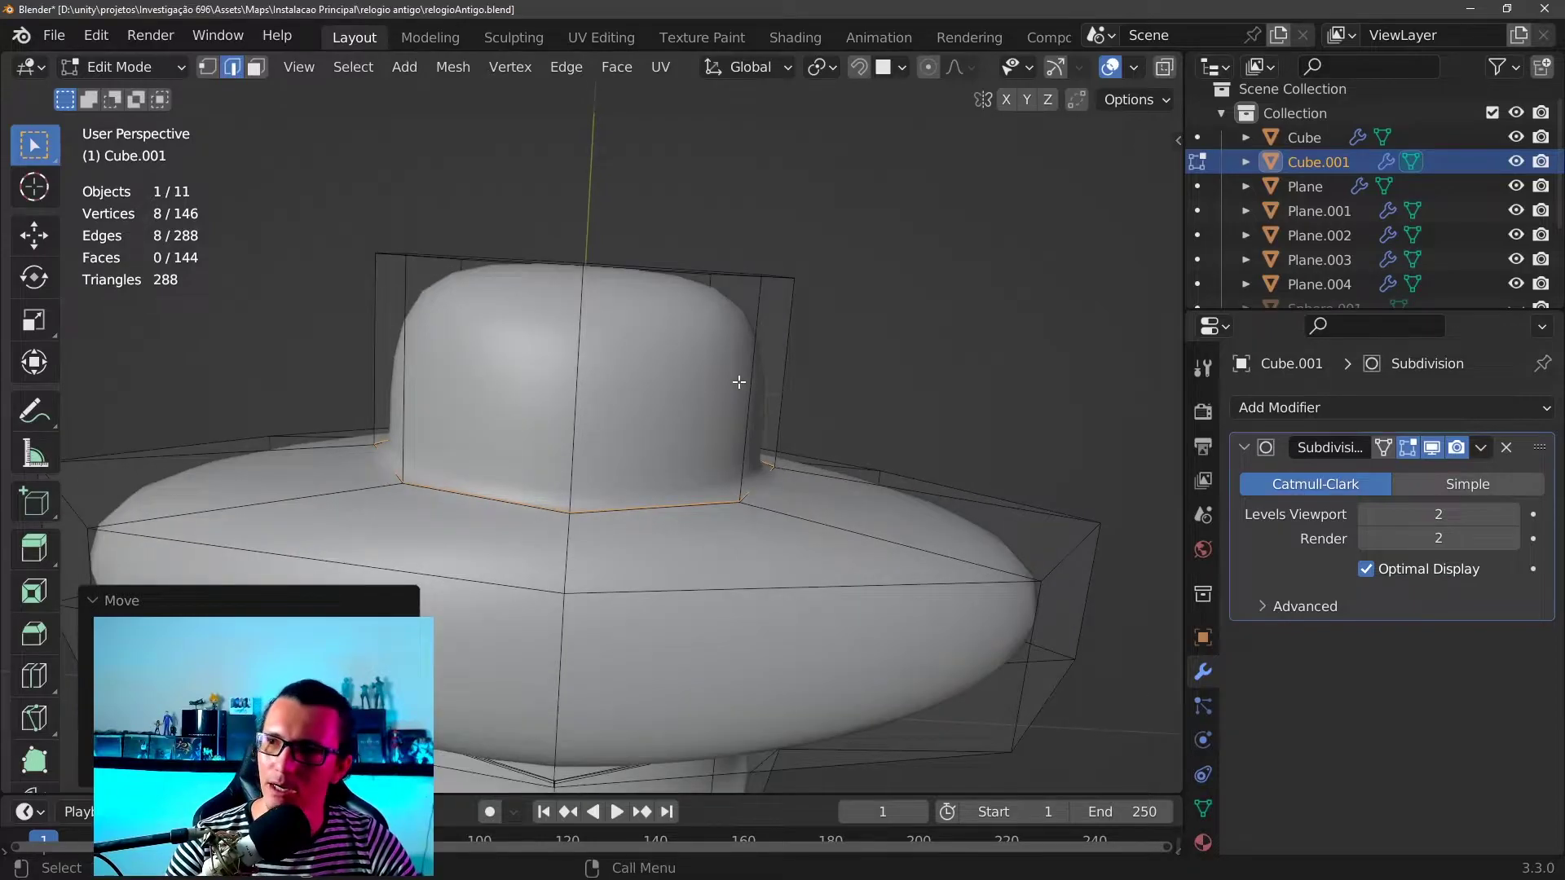
scroll(678, 371, up, 1)
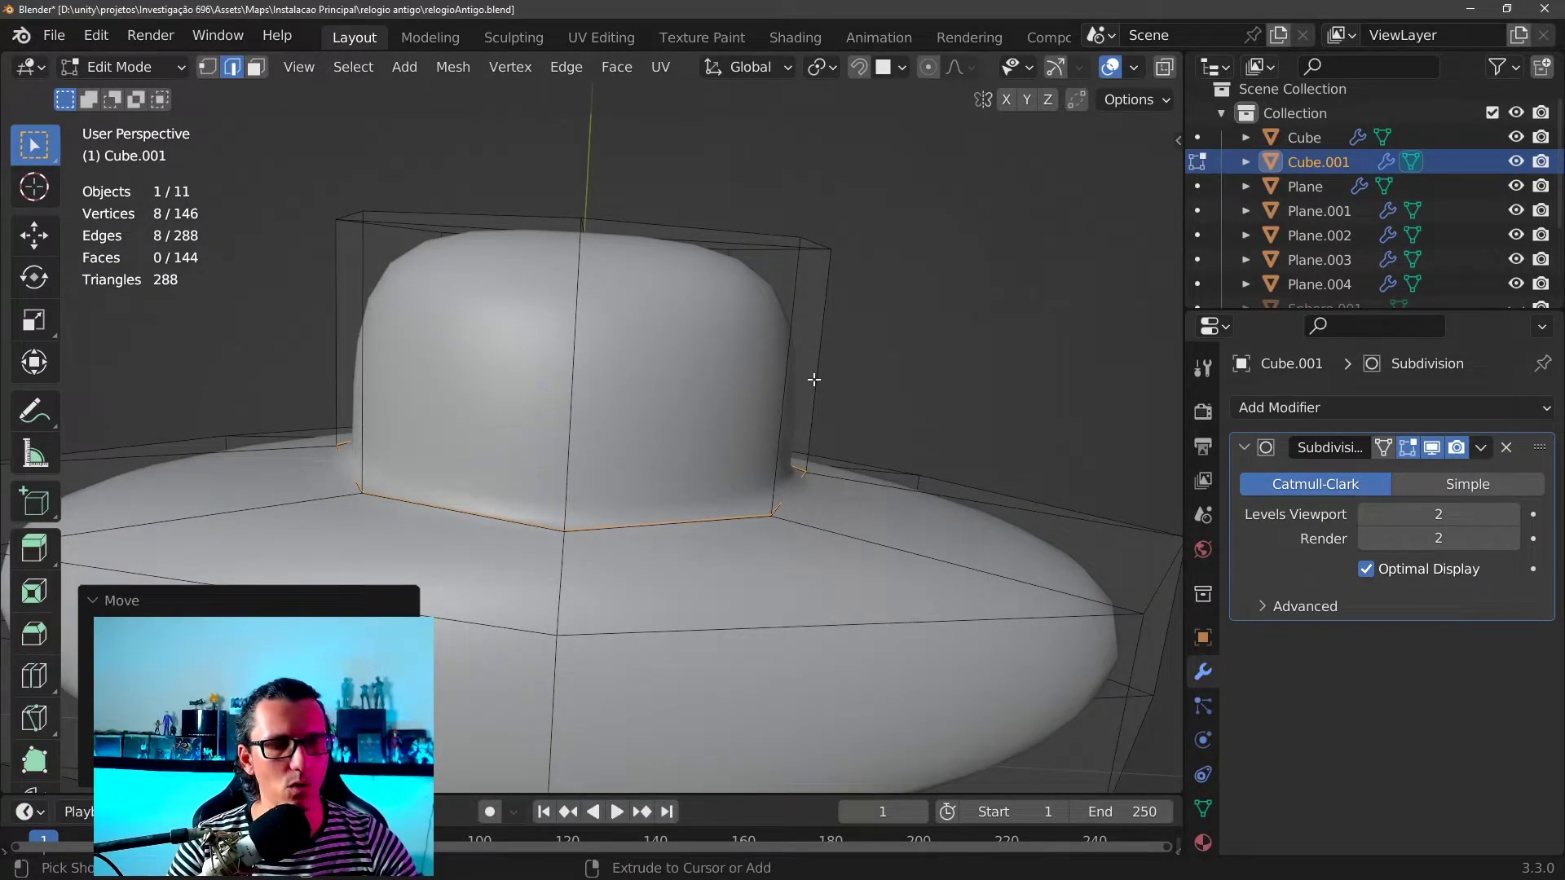
Add a centred middle loop on the dome and scale it outward into a rounded knob
key(ctrl+r)
click(786, 376)
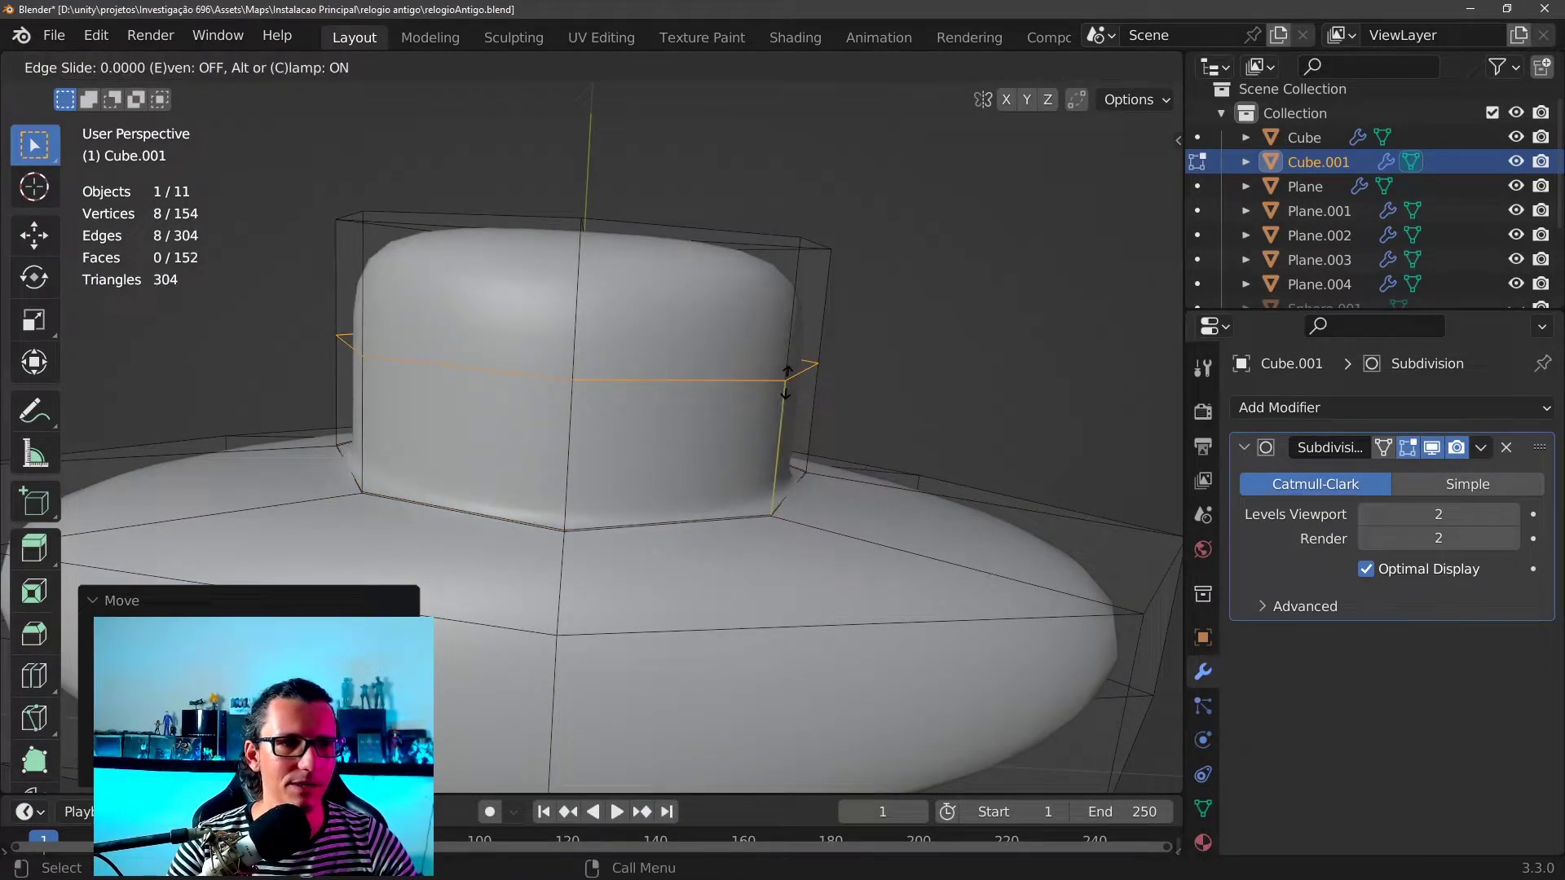
right_click(787, 376)
key(s)
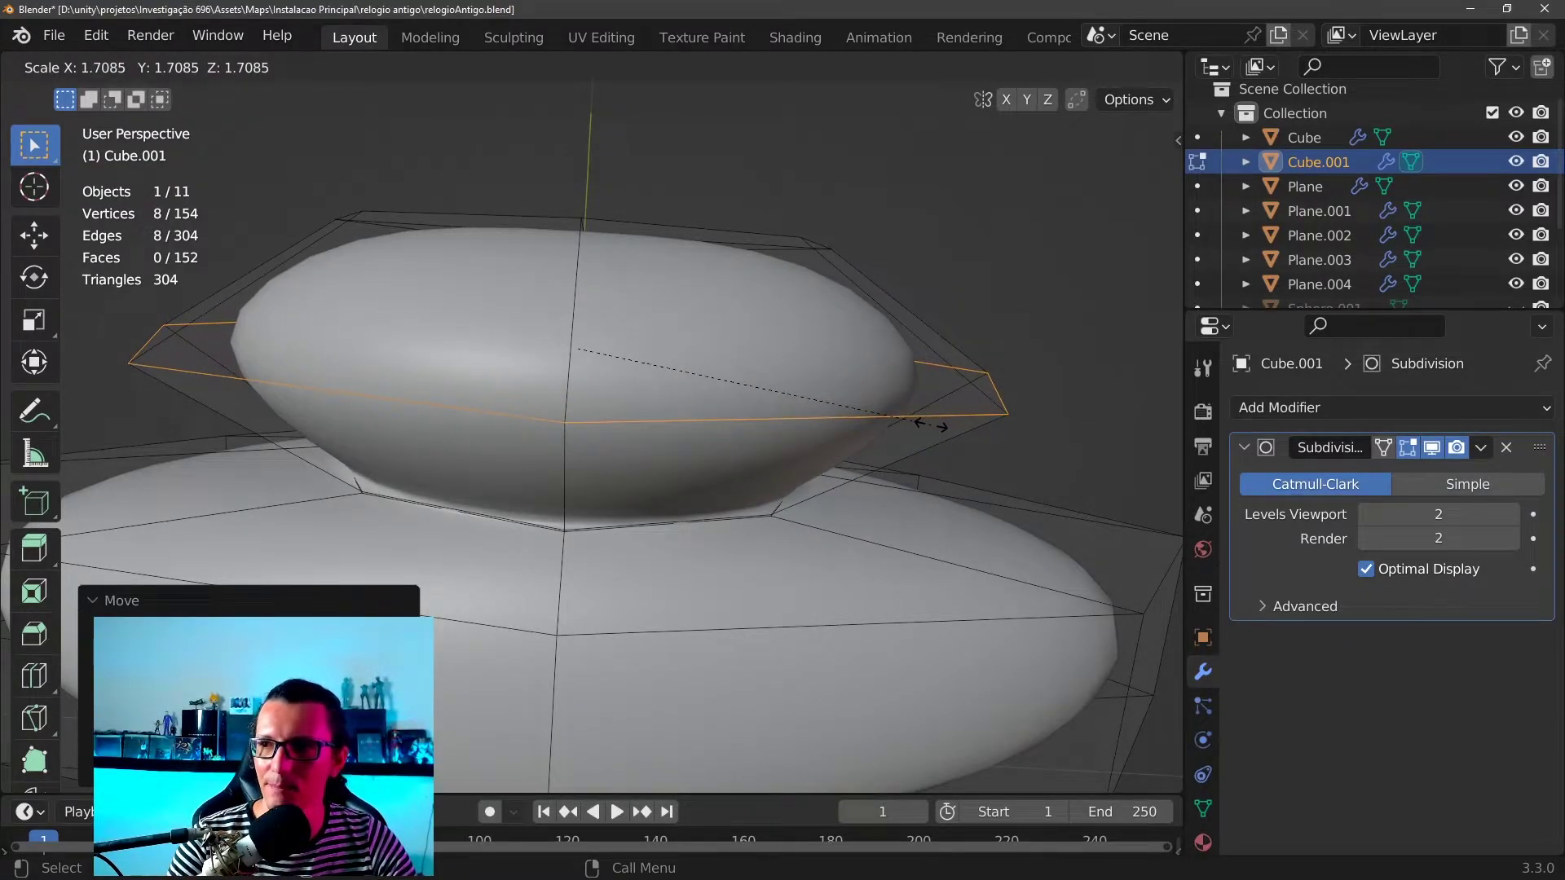
right_click(929, 424)
mouse_move(908, 419)
middle_down()
mouse_move(751, 339)
mouse_move(845, 245)
mouse_move(641, 344)
mouse_move(815, 383)
mouse_move(758, 432)
mouse_move(954, 341)
middle_up()
key(s)
click(799, 383)
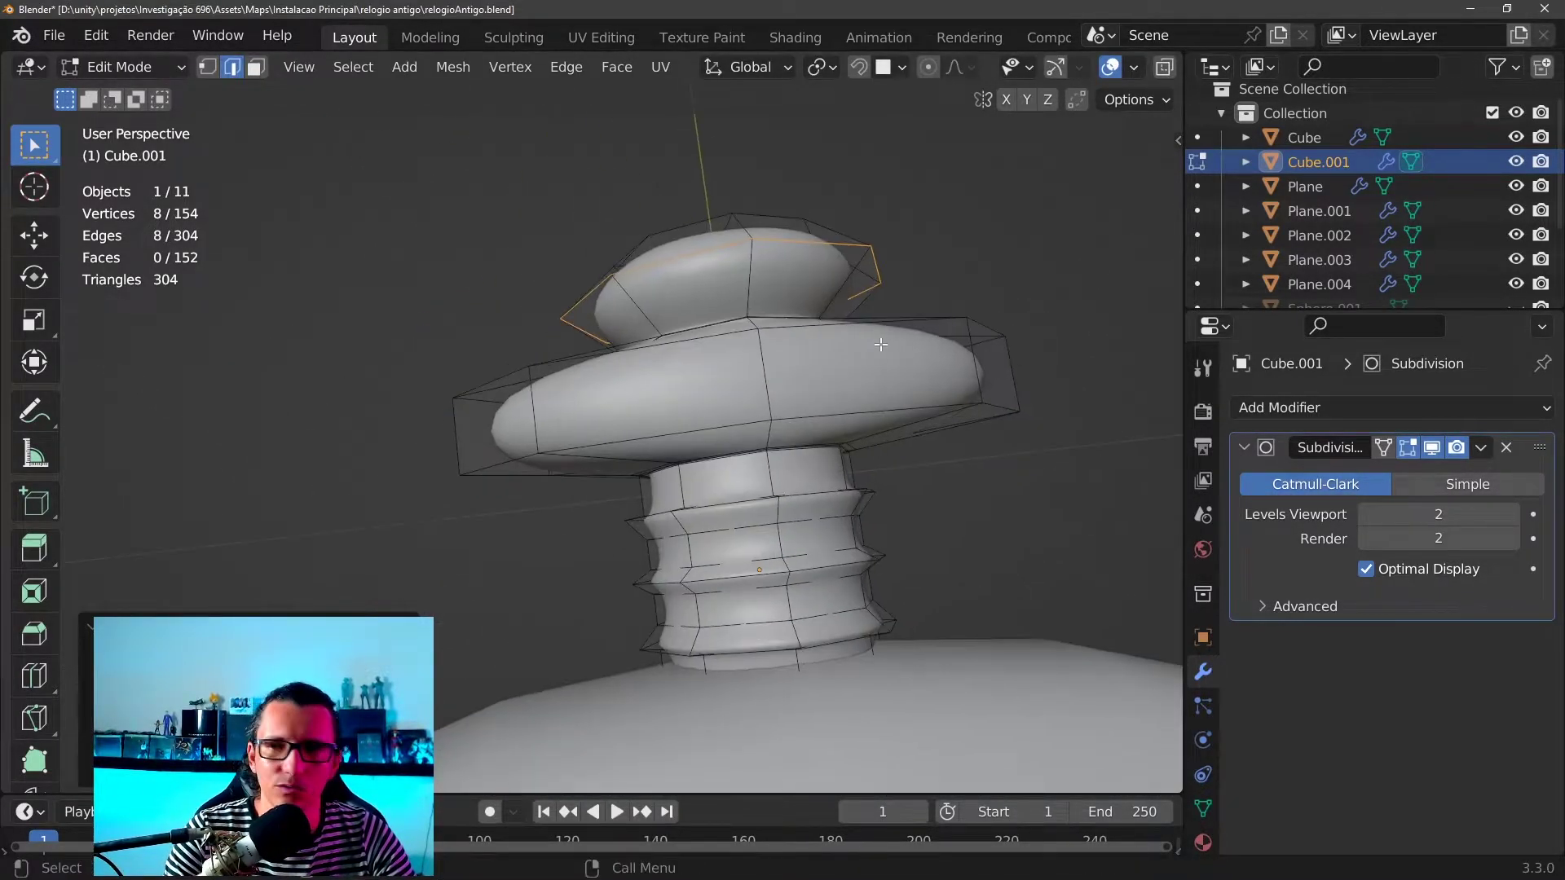
Scale the knob's widest loop slightly inward, to about 0.91
key(s)
click(946, 339)
scroll(808, 432, down, 3)
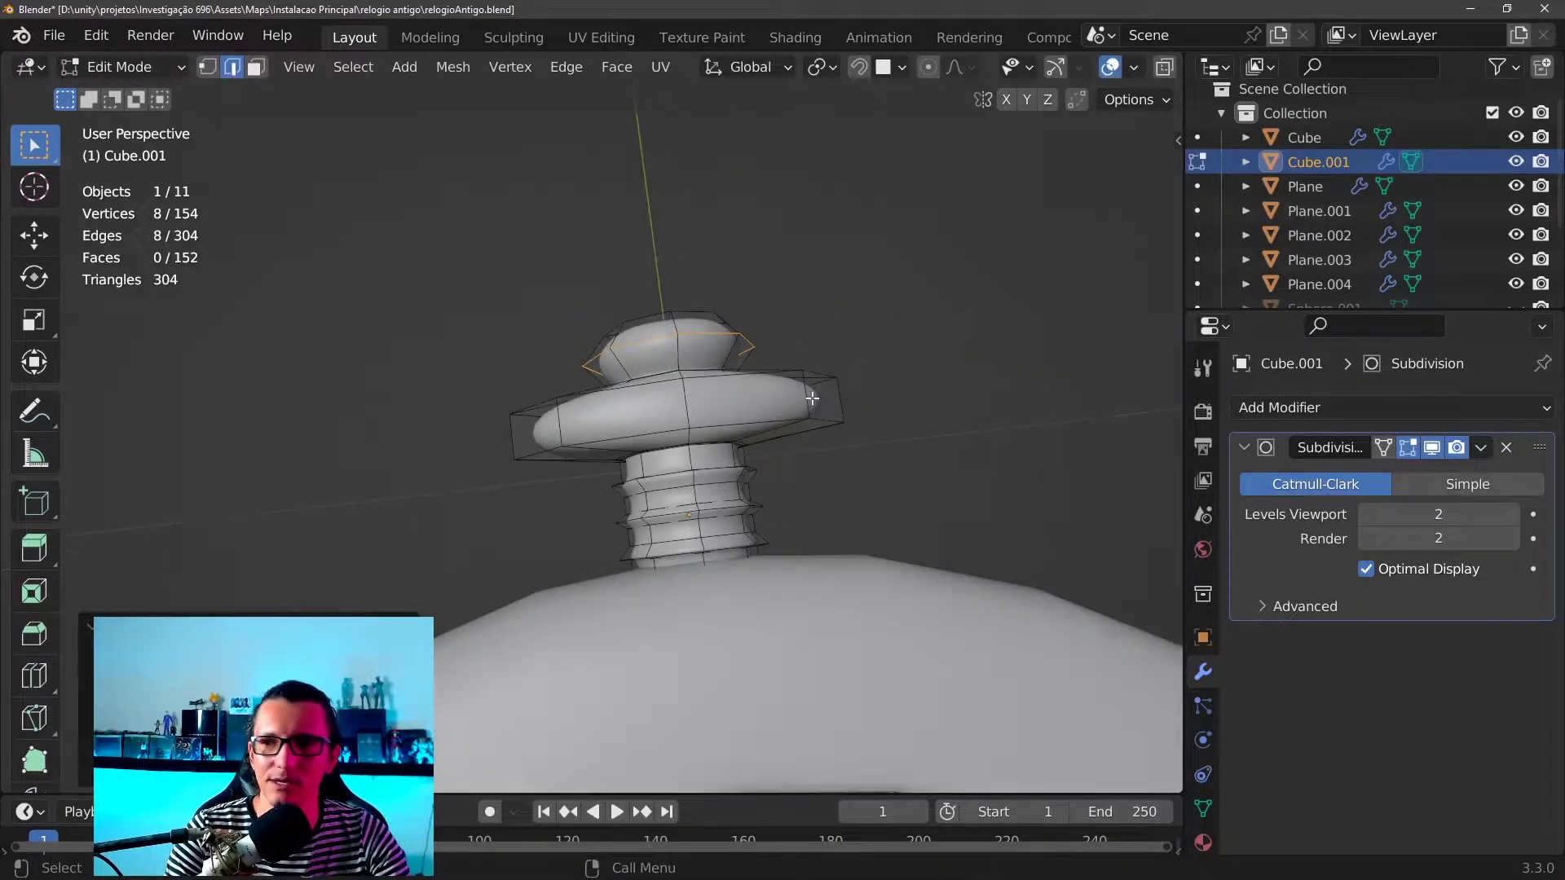
middle_drag(808, 444, 793, 485)
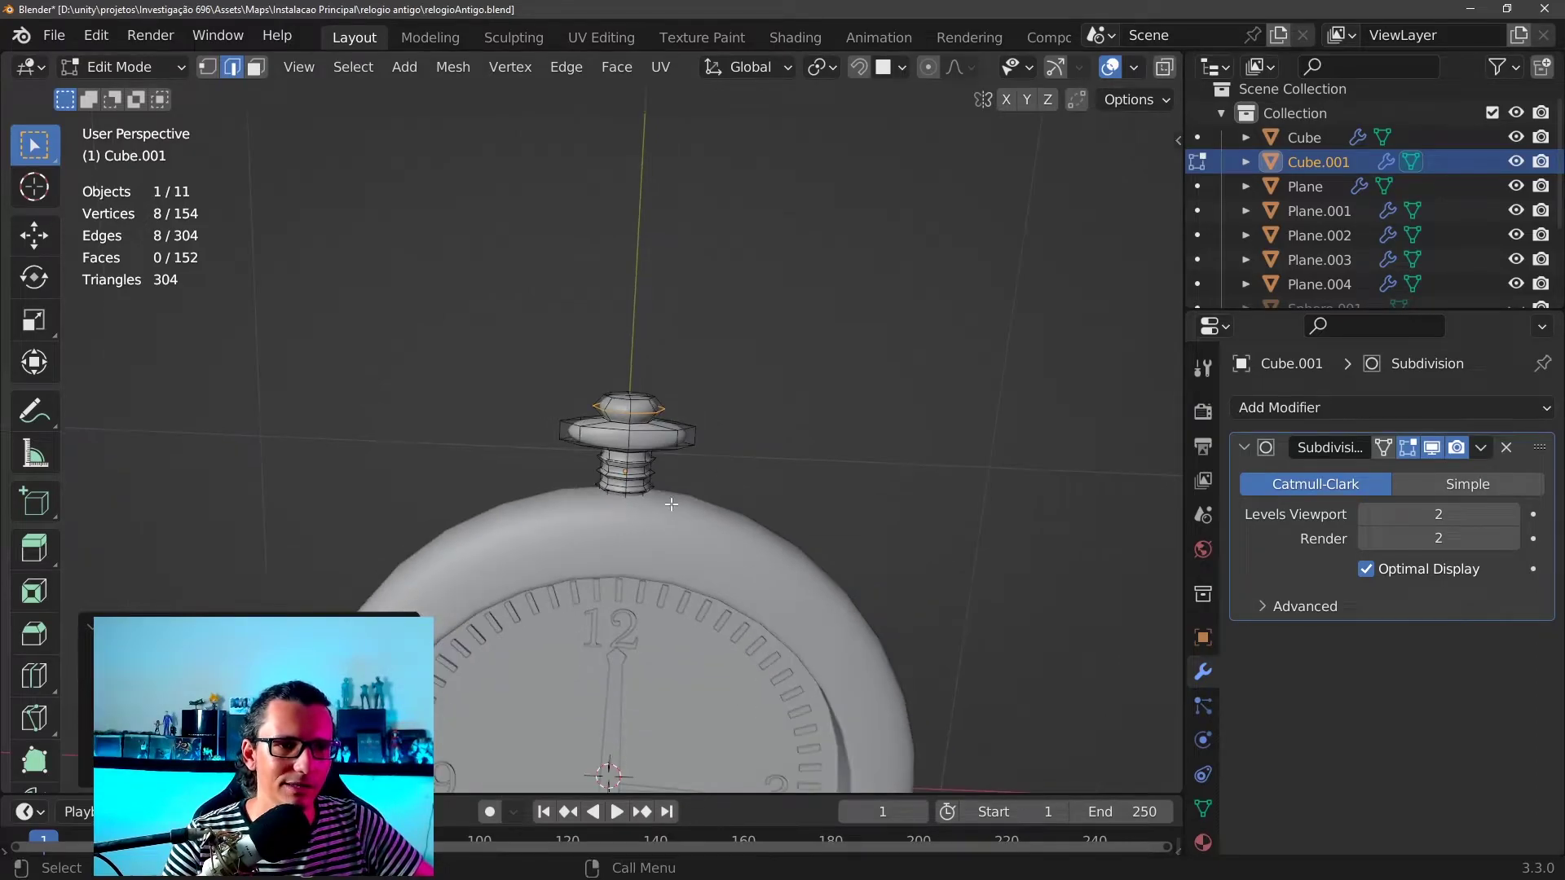
middle_drag(793, 485, 631, 432)
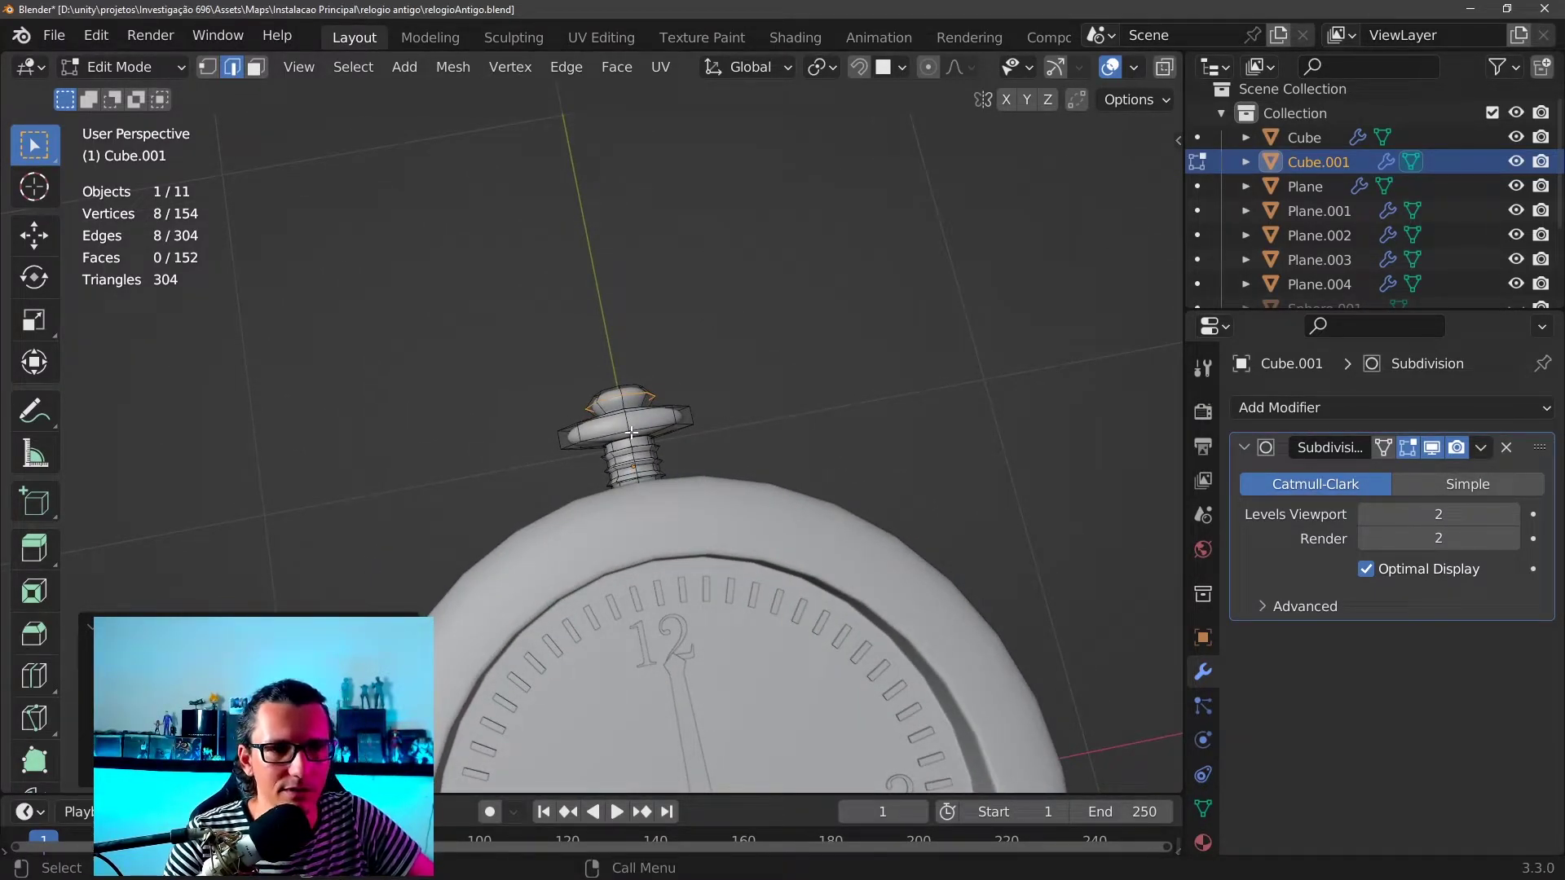
Zoom and orbit around the top knob's lower edge to inspect it
scroll(632, 432, up, 5)
scroll(640, 521, up, 2)
scroll(649, 609, up, 2)
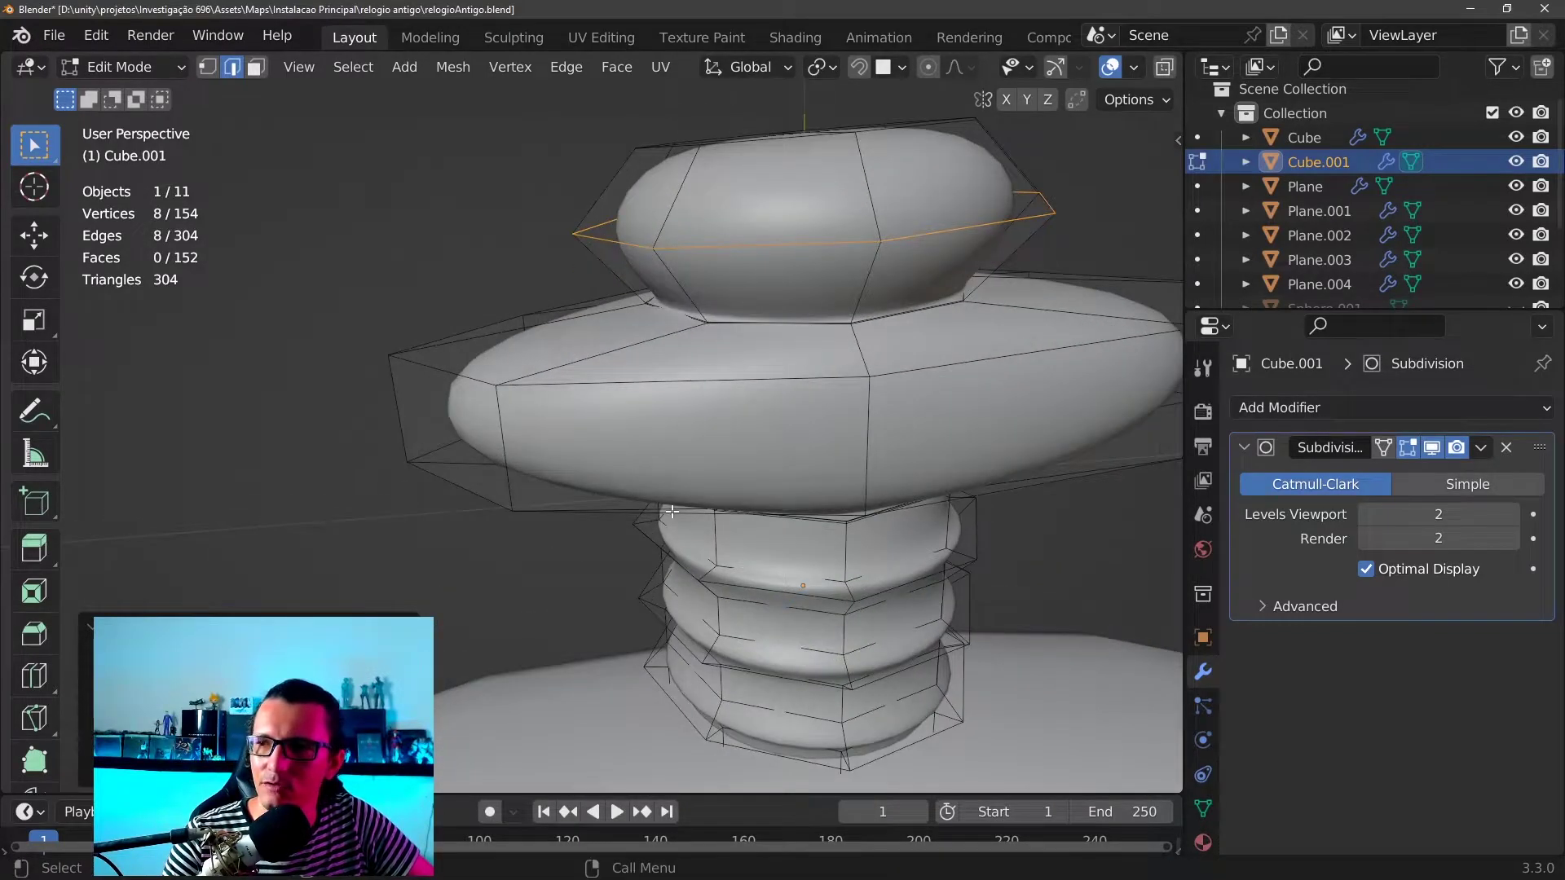
scroll(672, 511, down, 2)
scroll(693, 498, down, 1)
scroll(733, 481, down, 2)
scroll(775, 470, up, 5)
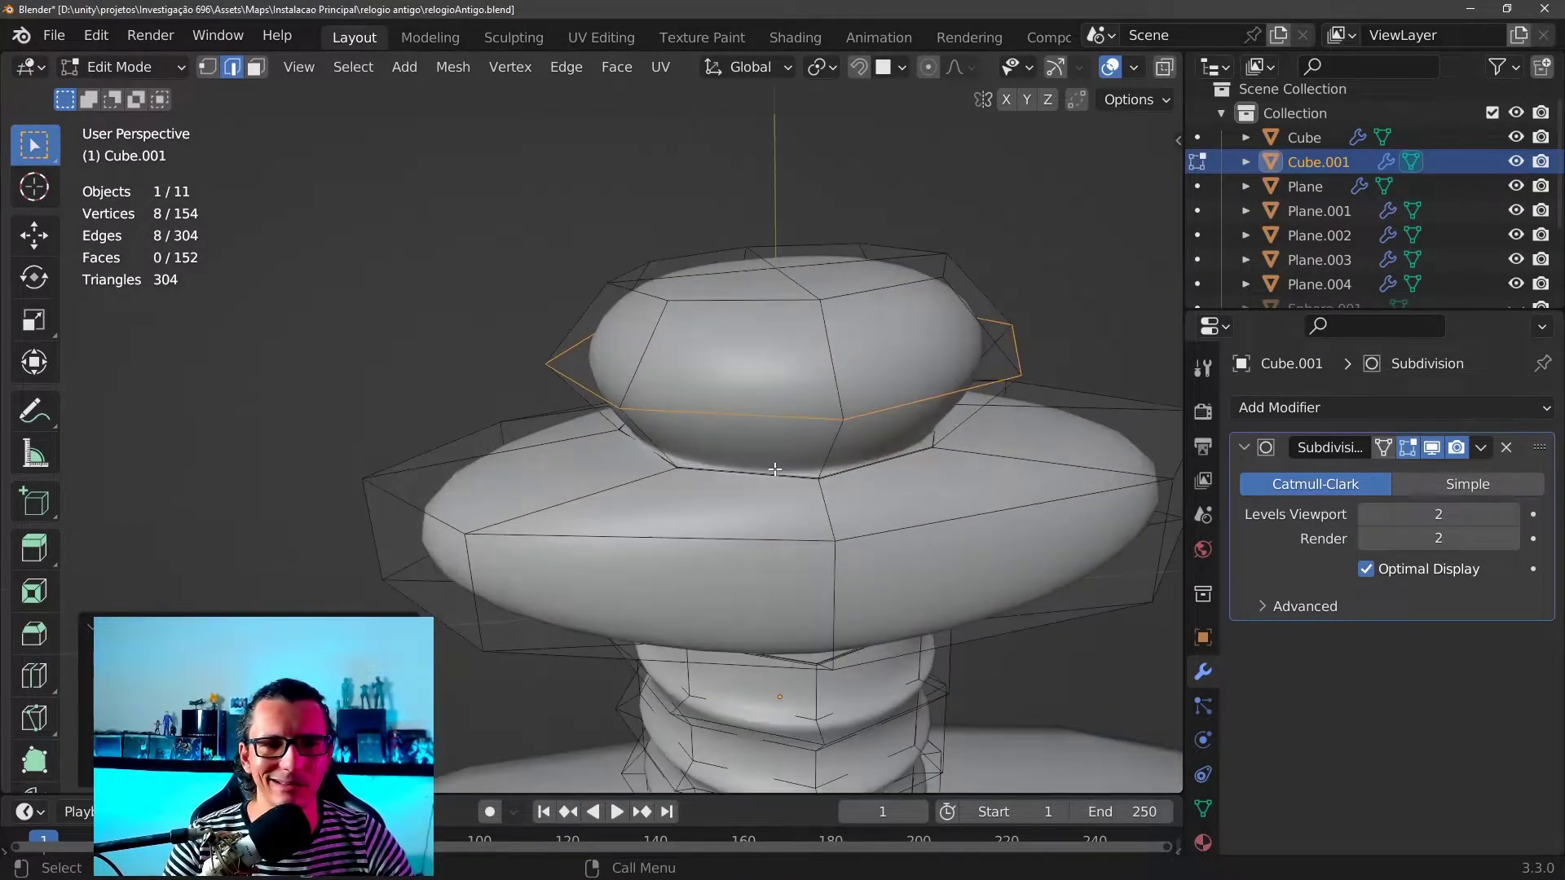
scroll(762, 485, down, 2)
scroll(742, 510, down, 2)
scroll(717, 534, up, 3)
scroll(694, 563, up, 2)
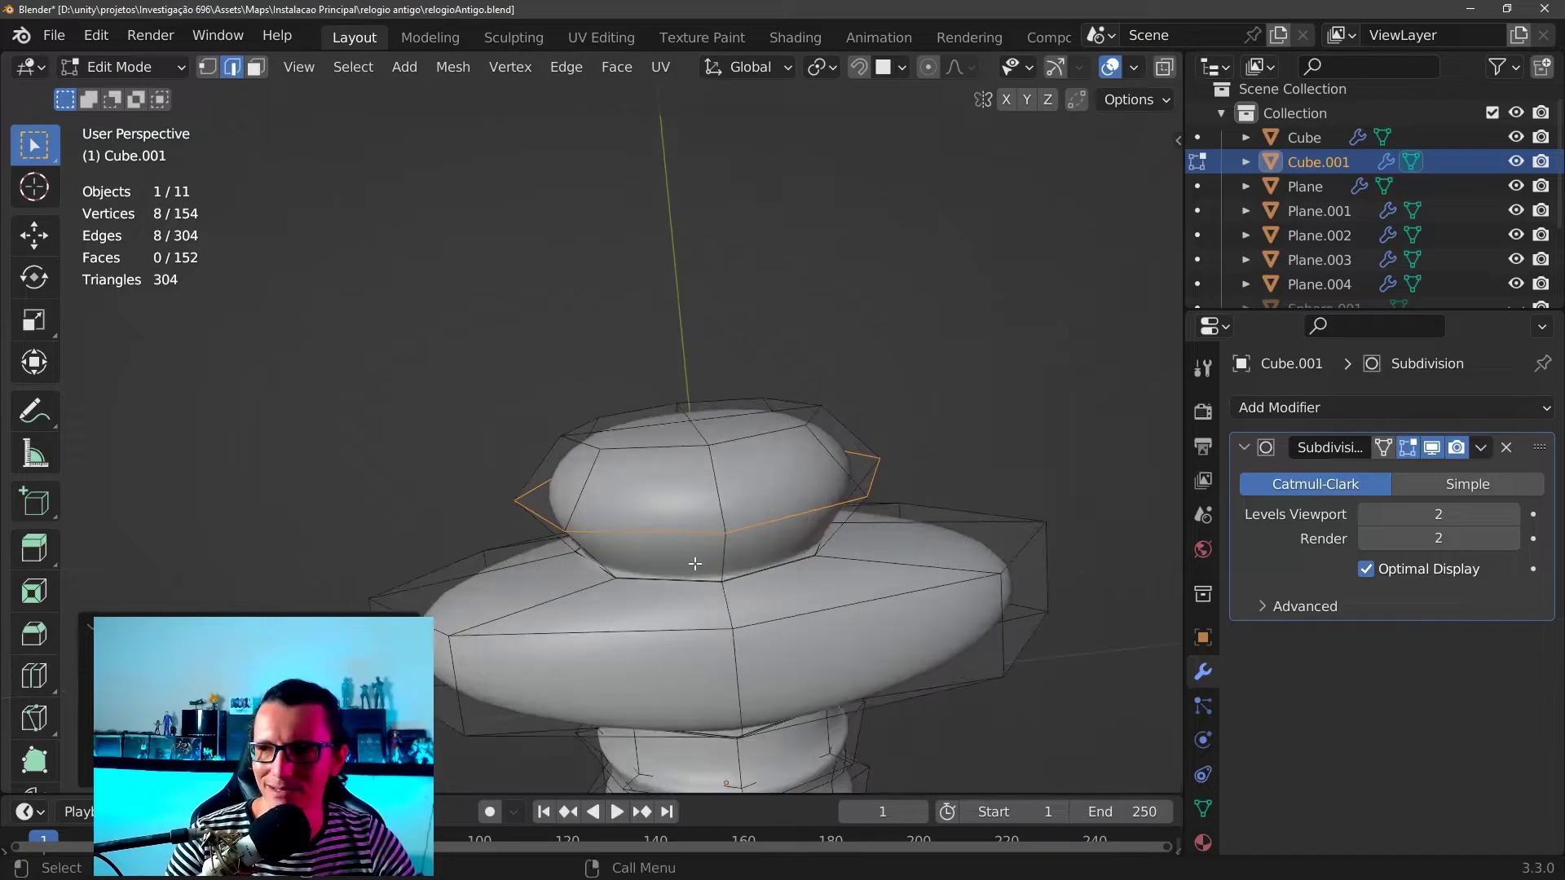
scroll(685, 561, up, 2)
scroll(669, 558, up, 2)
scroll(652, 555, up, 2)
scroll(640, 551, up, 3)
mouse_move(636, 550)
middle_down()
mouse_move(656, 471)
mouse_move(783, 475)
mouse_move(717, 493)
mouse_move(587, 489)
mouse_move(633, 495)
mouse_move(642, 445)
mouse_move(974, 519)
middle_up()
alt+scroll(635, 430, down, 1)
Extrude the face loop where knob meets disc about 0.006 m inward as a groove
key(s)
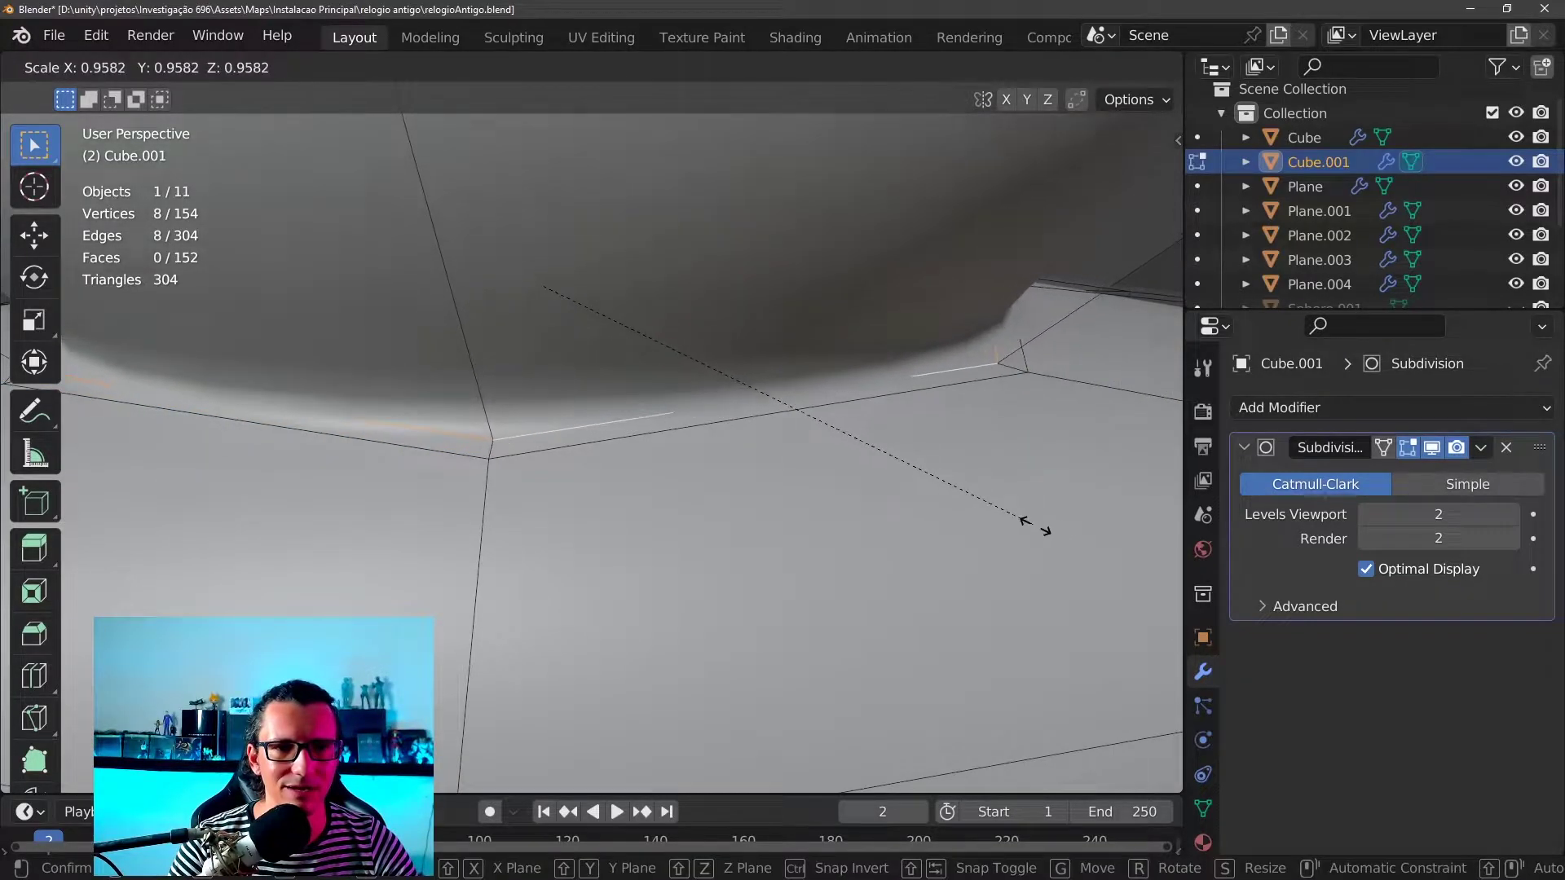
right_click(987, 517)
click(918, 478)
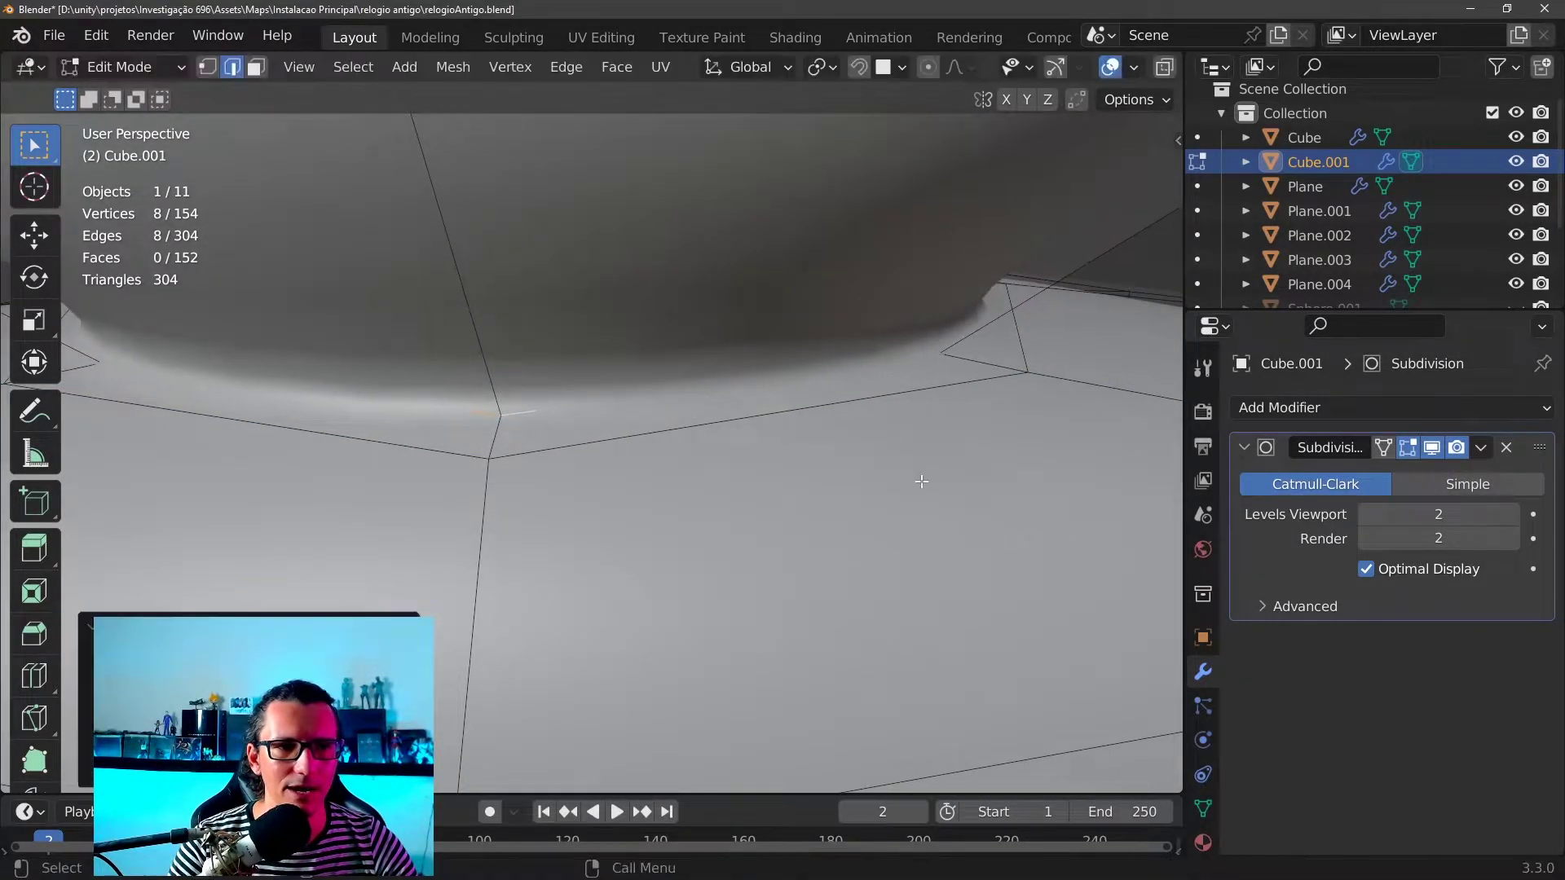
alt+click(957, 362)
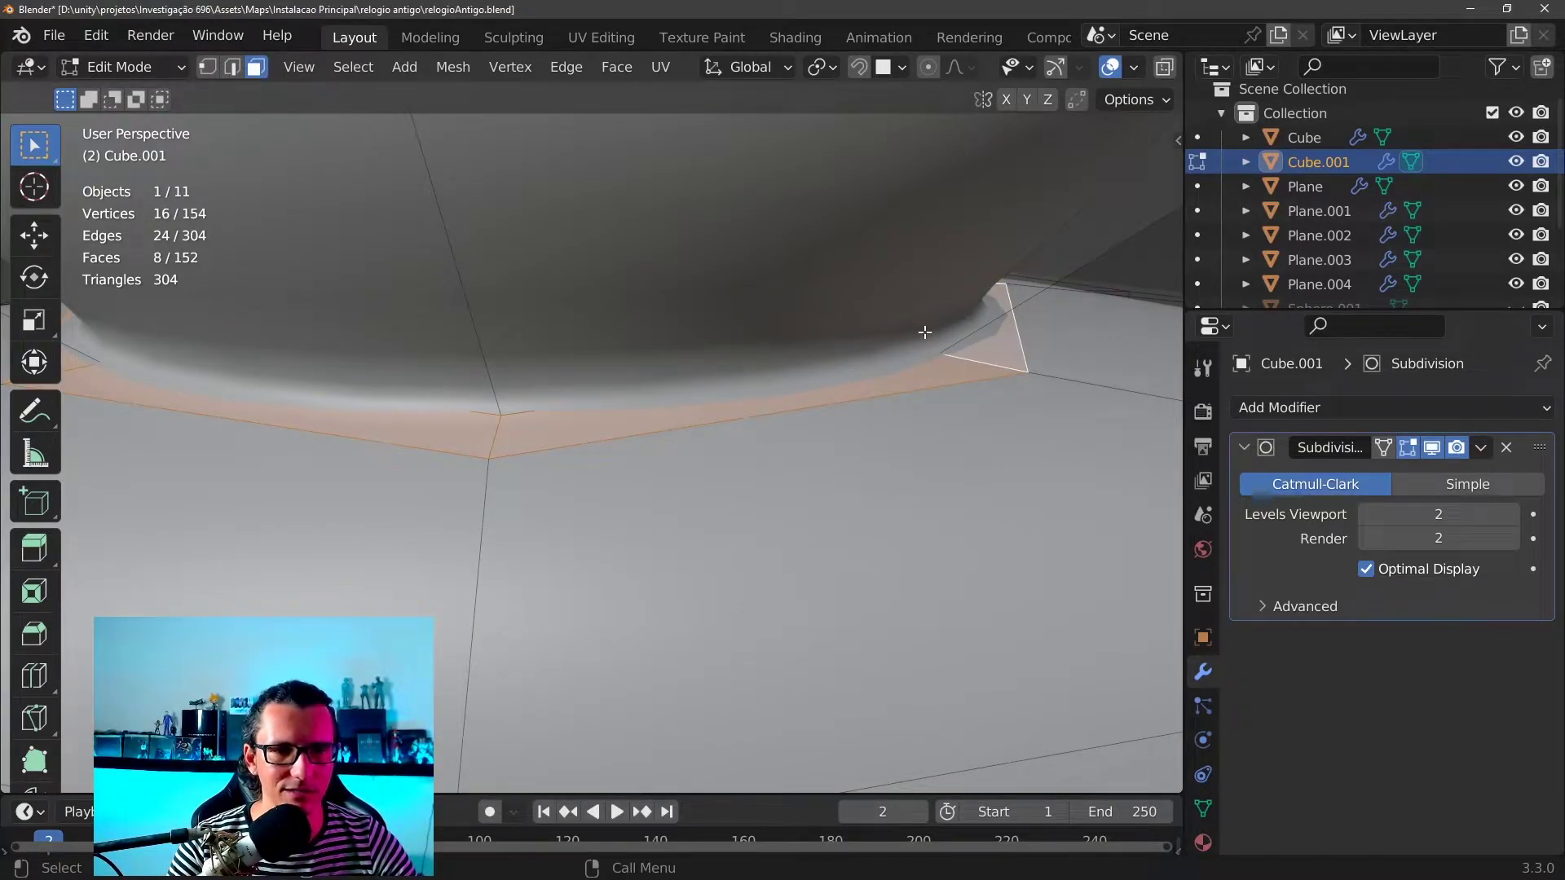
key(e)
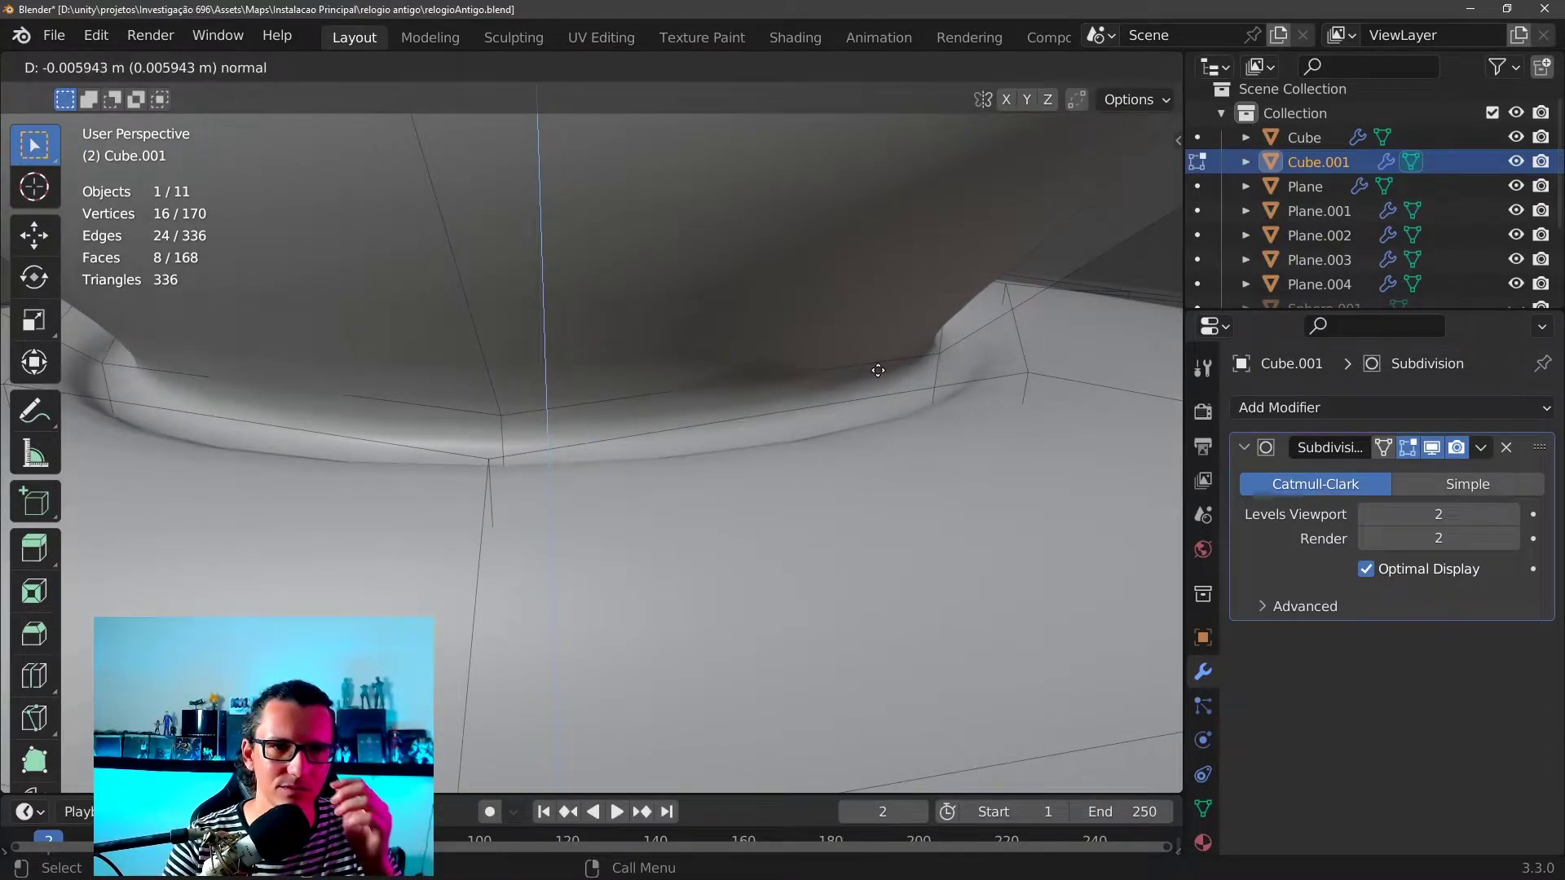
click(878, 370)
scroll(864, 326, down, 5)
middle_drag(849, 286, 740, 302)
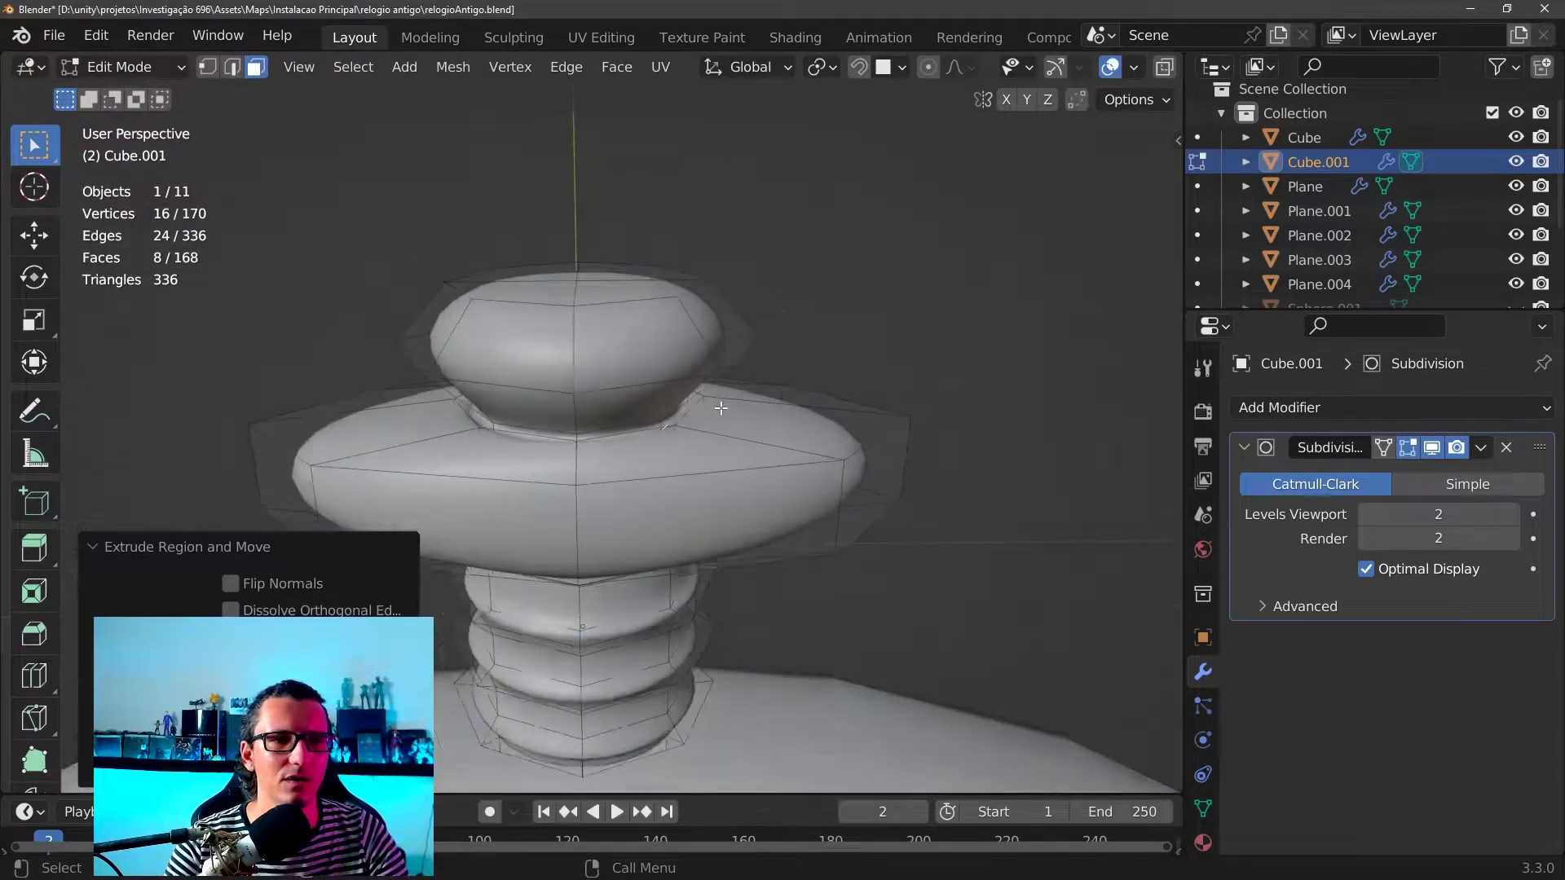
Return the crown to Object Mode
key(Tab)
scroll(488, 497, down, 3)
scroll(486, 556, down, 2)
scroll(509, 542, up, 2)
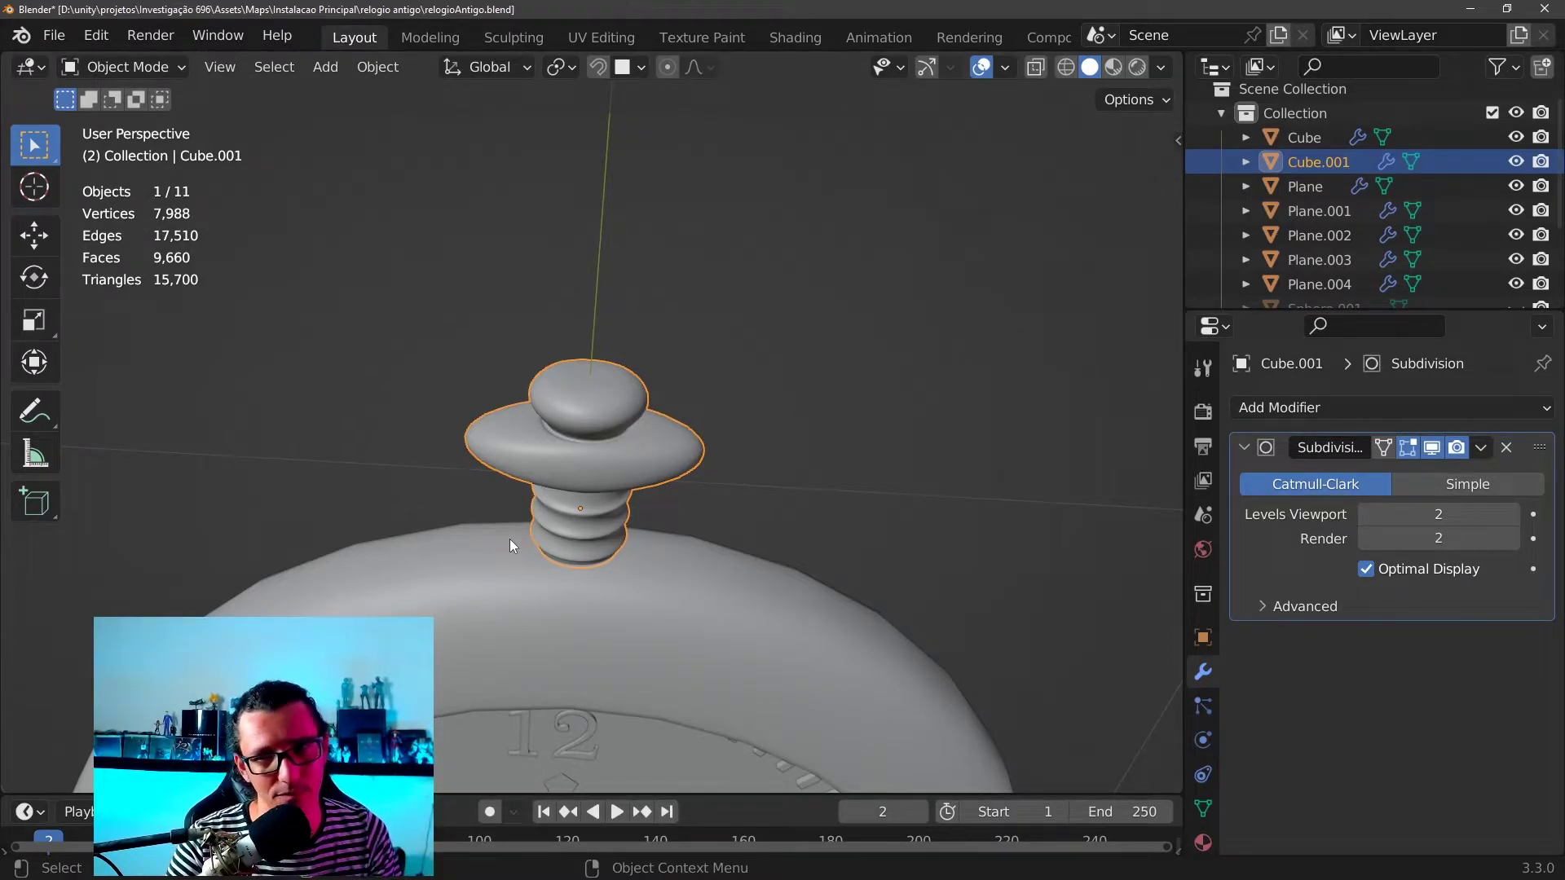
Put the crown in Edit Mode, viewing the top knob head-on
scroll(510, 540, up, 3)
mouse_move(594, 533)
middle_down()
mouse_move(662, 372)
mouse_move(593, 393)
mouse_move(603, 453)
mouse_move(794, 471)
mouse_move(825, 527)
middle_up()
scroll(603, 453, up, 2)
scroll(718, 491, down, 2)
scroll(827, 530, up, 3)
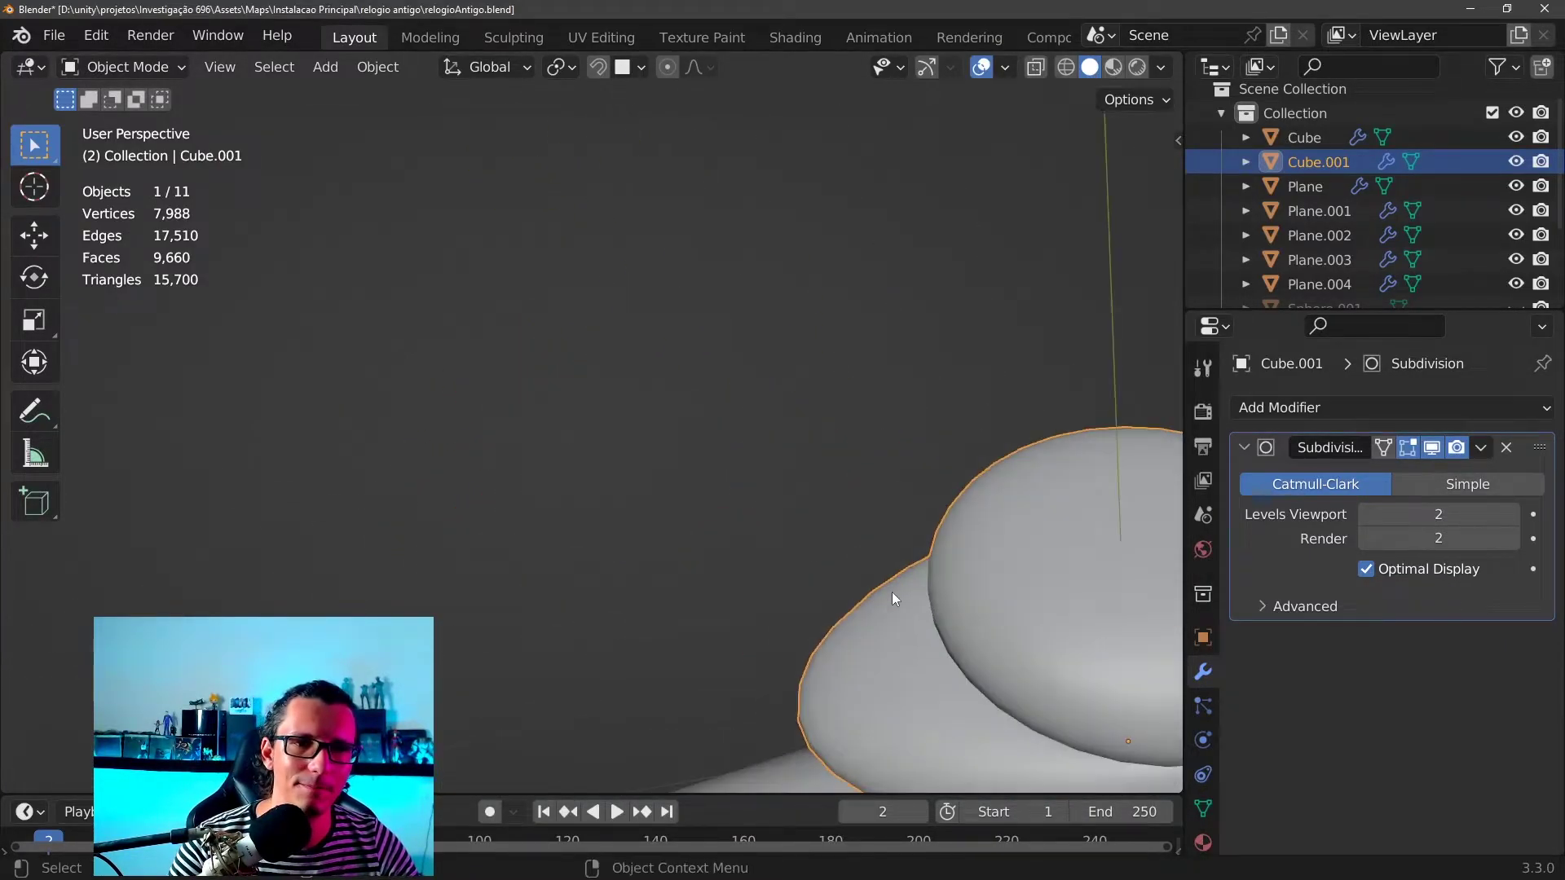
middle_drag(891, 592, 610, 497)
scroll(610, 498, down, 3)
key(Tab)
mouse_move(810, 449)
middle_down()
mouse_move(720, 487)
mouse_move(596, 454)
middle_up()
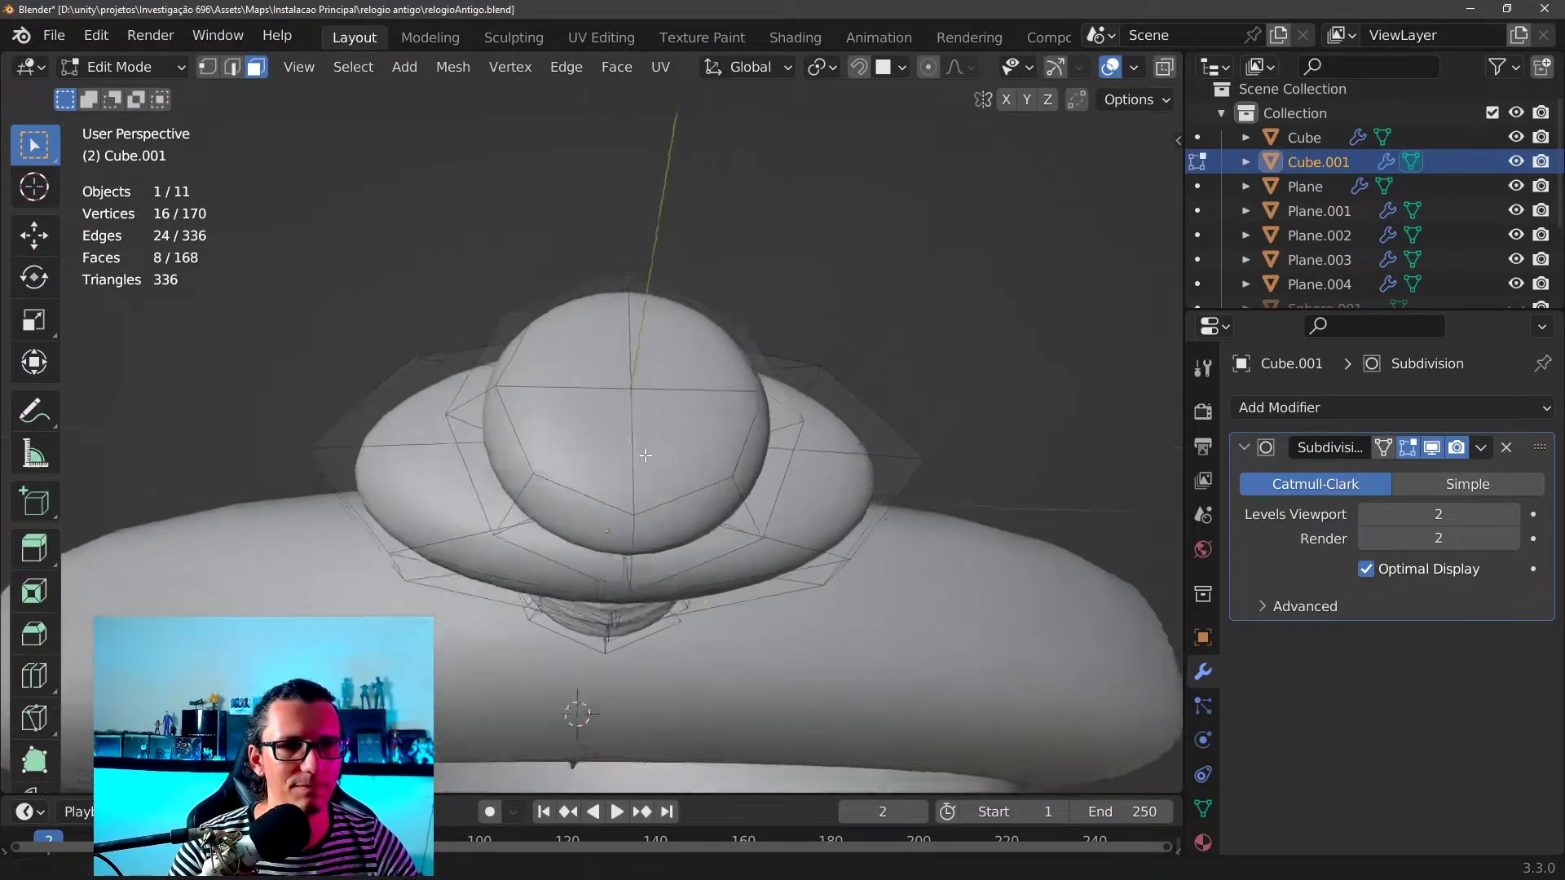
Select the four faces at the knob's tip and inset them twice
click(586, 486)
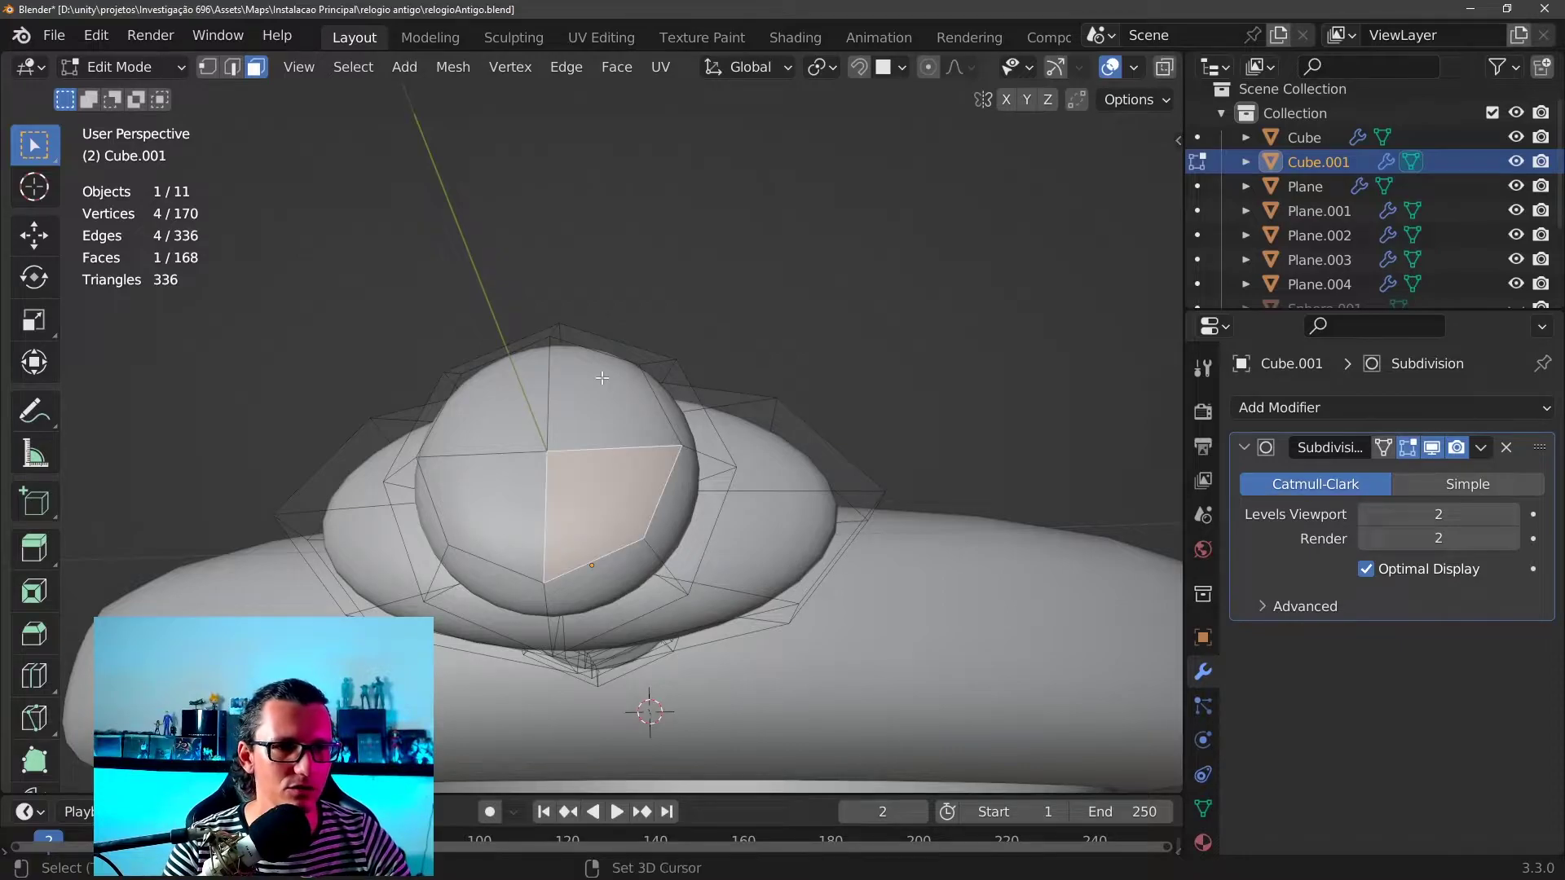
shift+click(619, 399)
shift+click(489, 400)
shift+click(489, 506)
scroll(608, 412, up, 3)
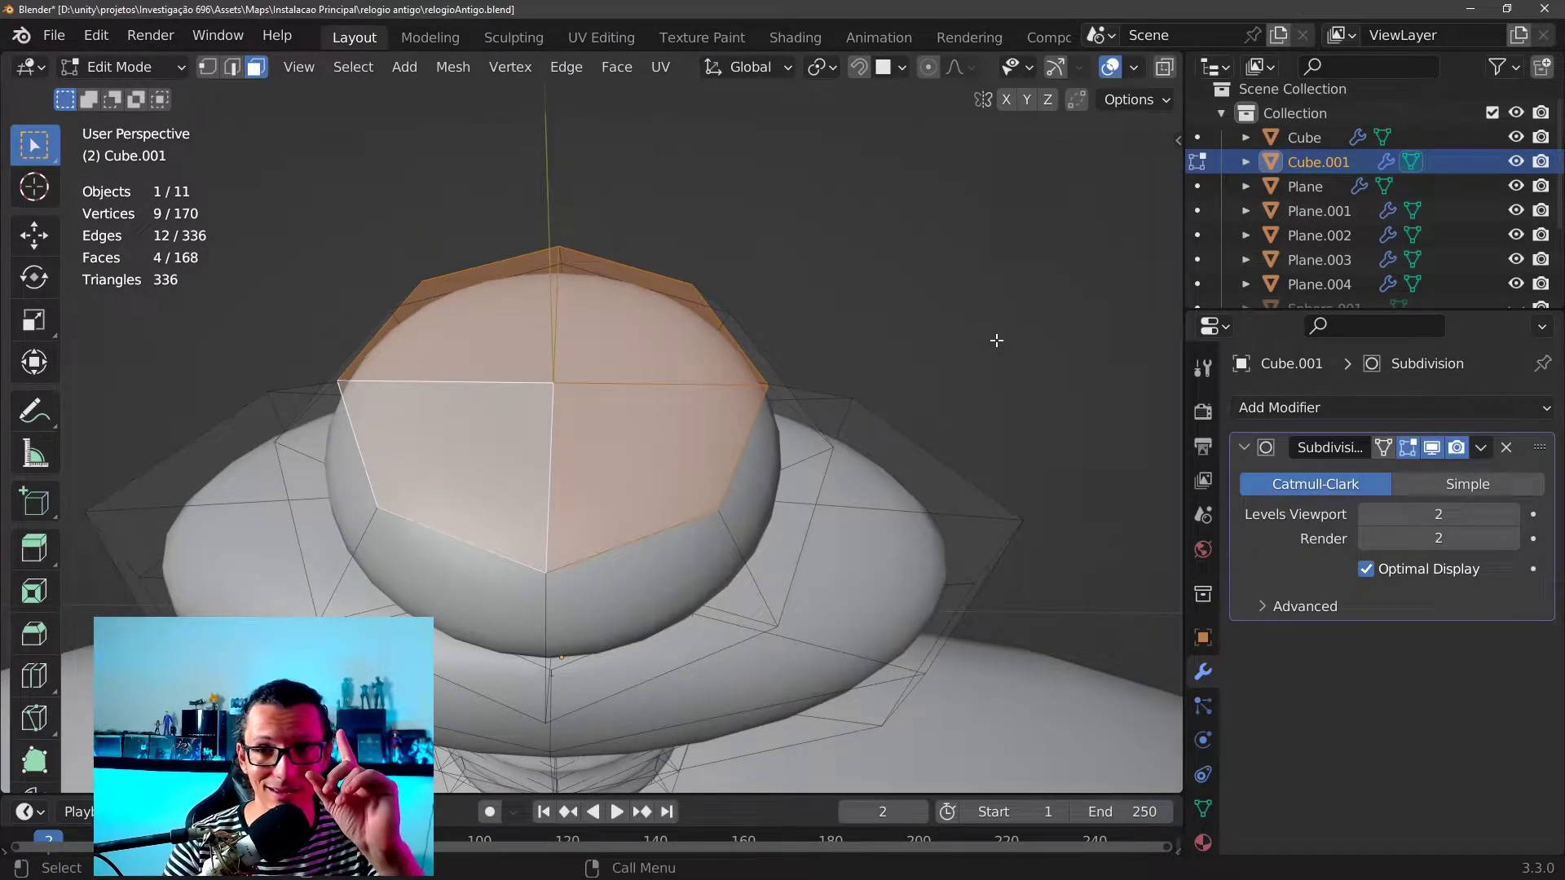
key(i)
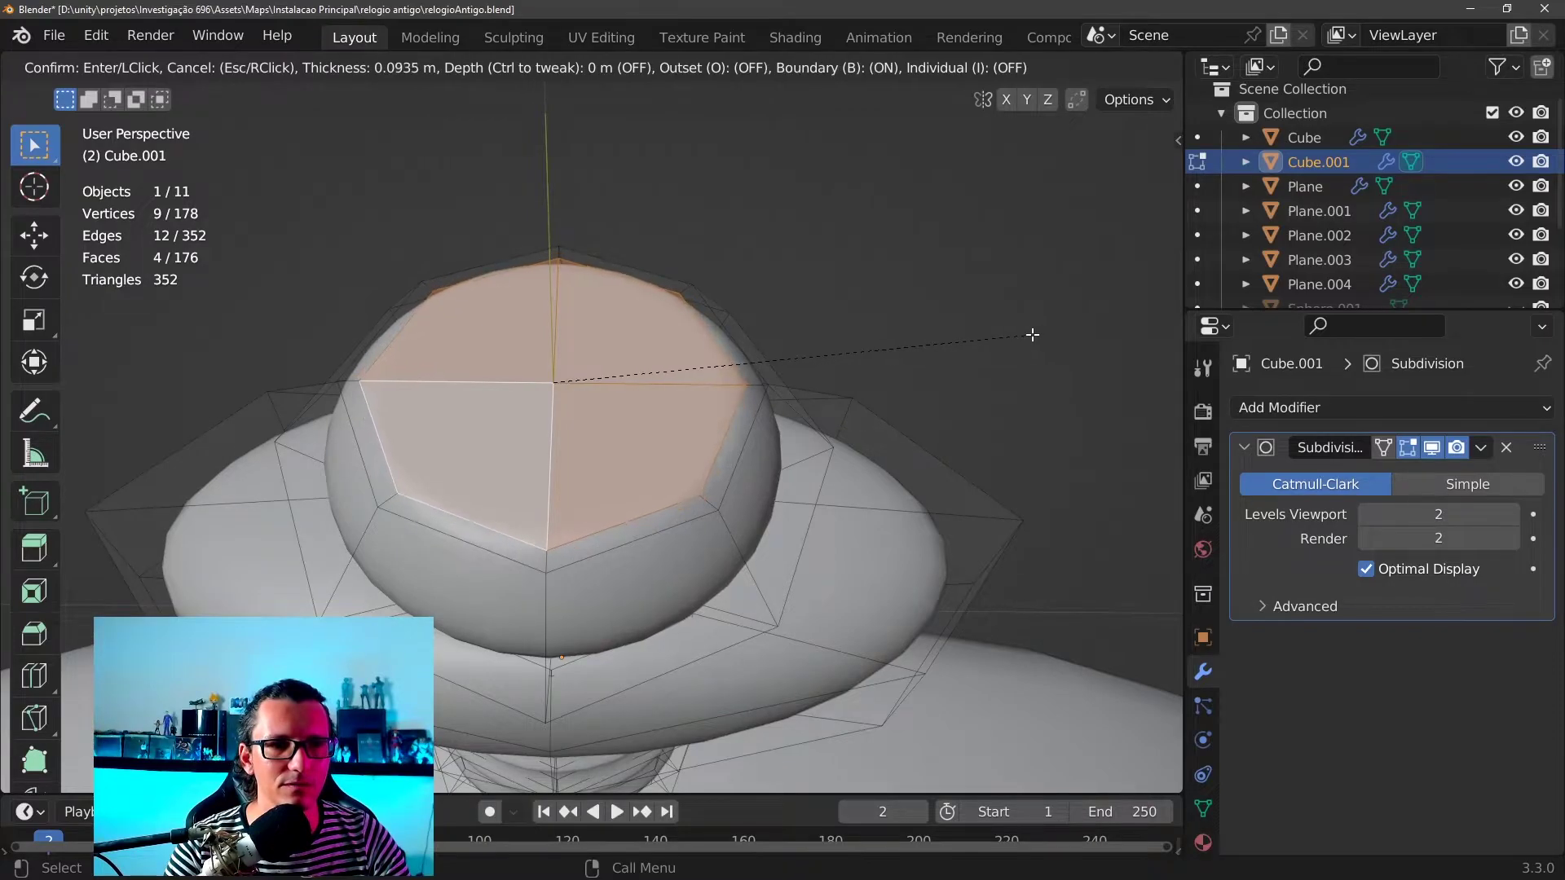
click(1052, 333)
scroll(815, 479, up, 3)
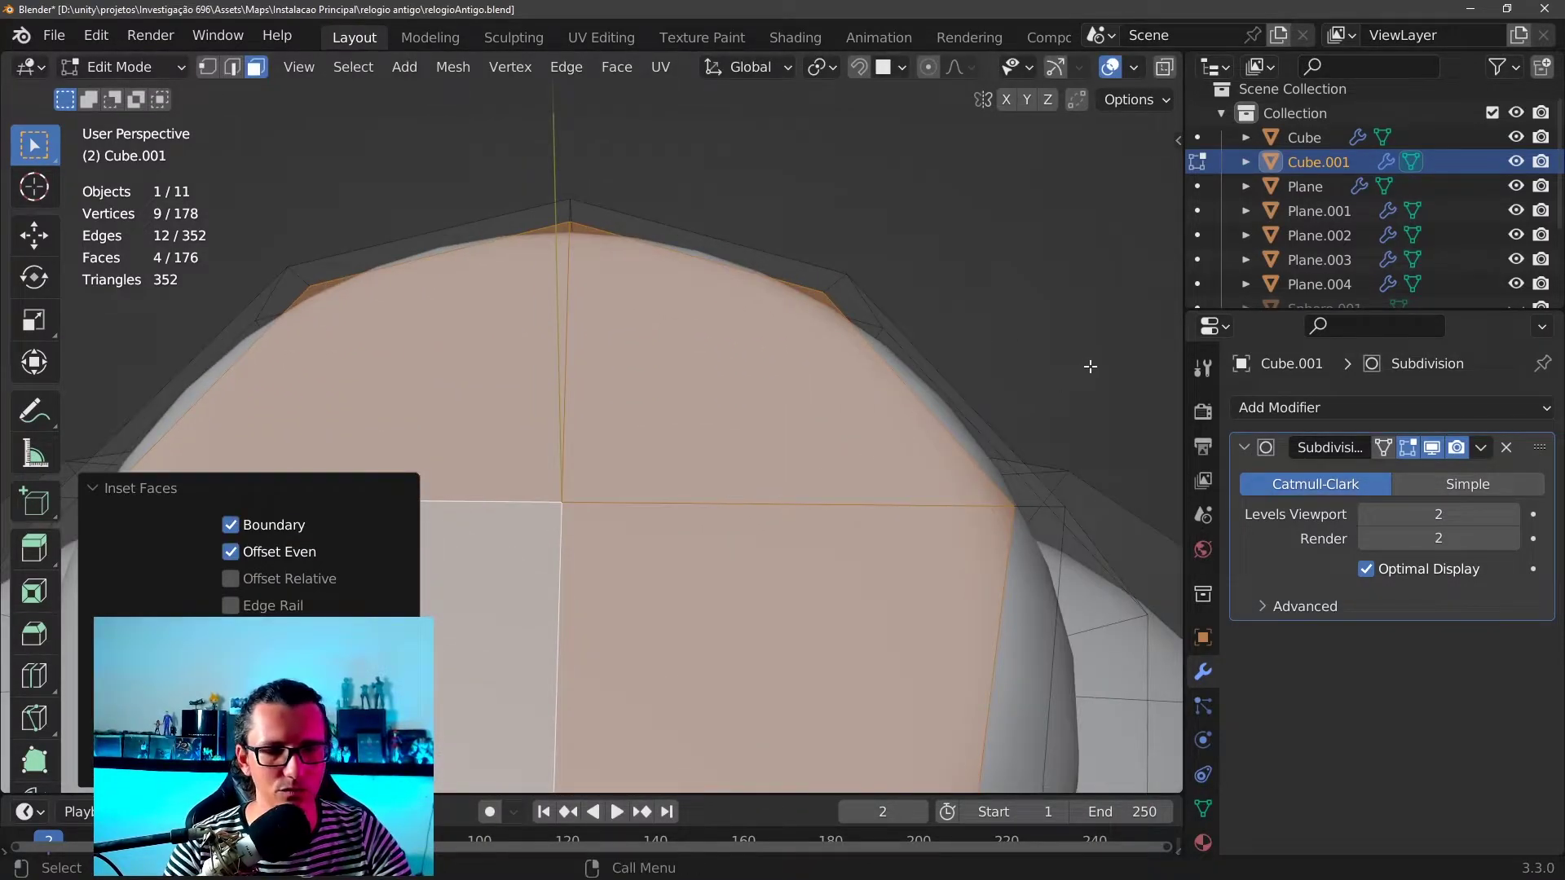
key(i)
click(950, 483)
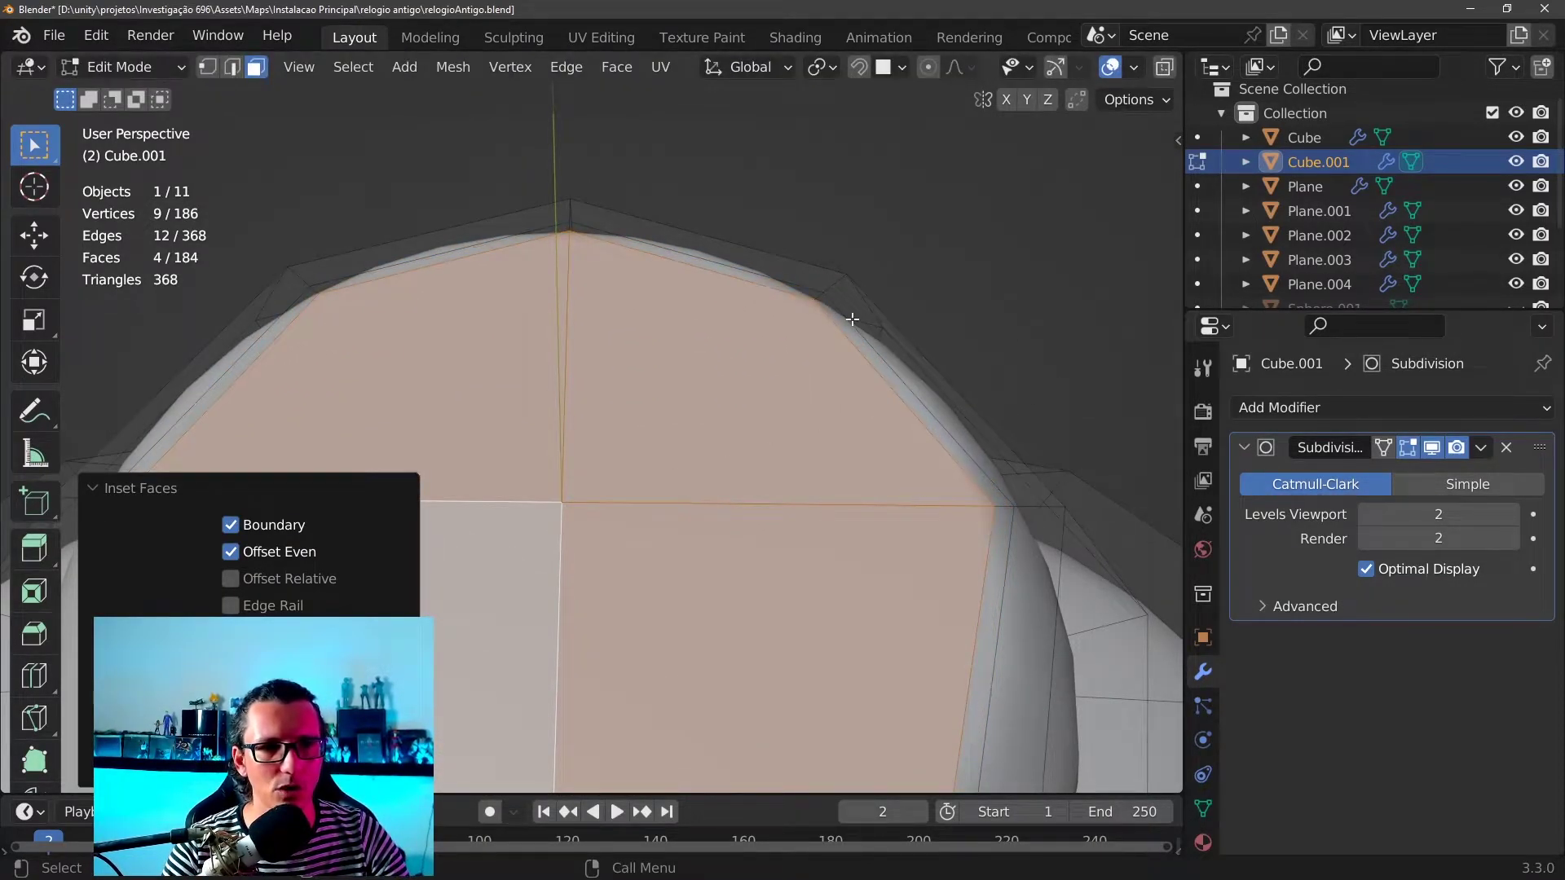
Select the ring of faces around the cap top, undoing a cancelled inset
alt+click(822, 298)
scroll(937, 375, down, 3)
scroll(929, 358, down, 1)
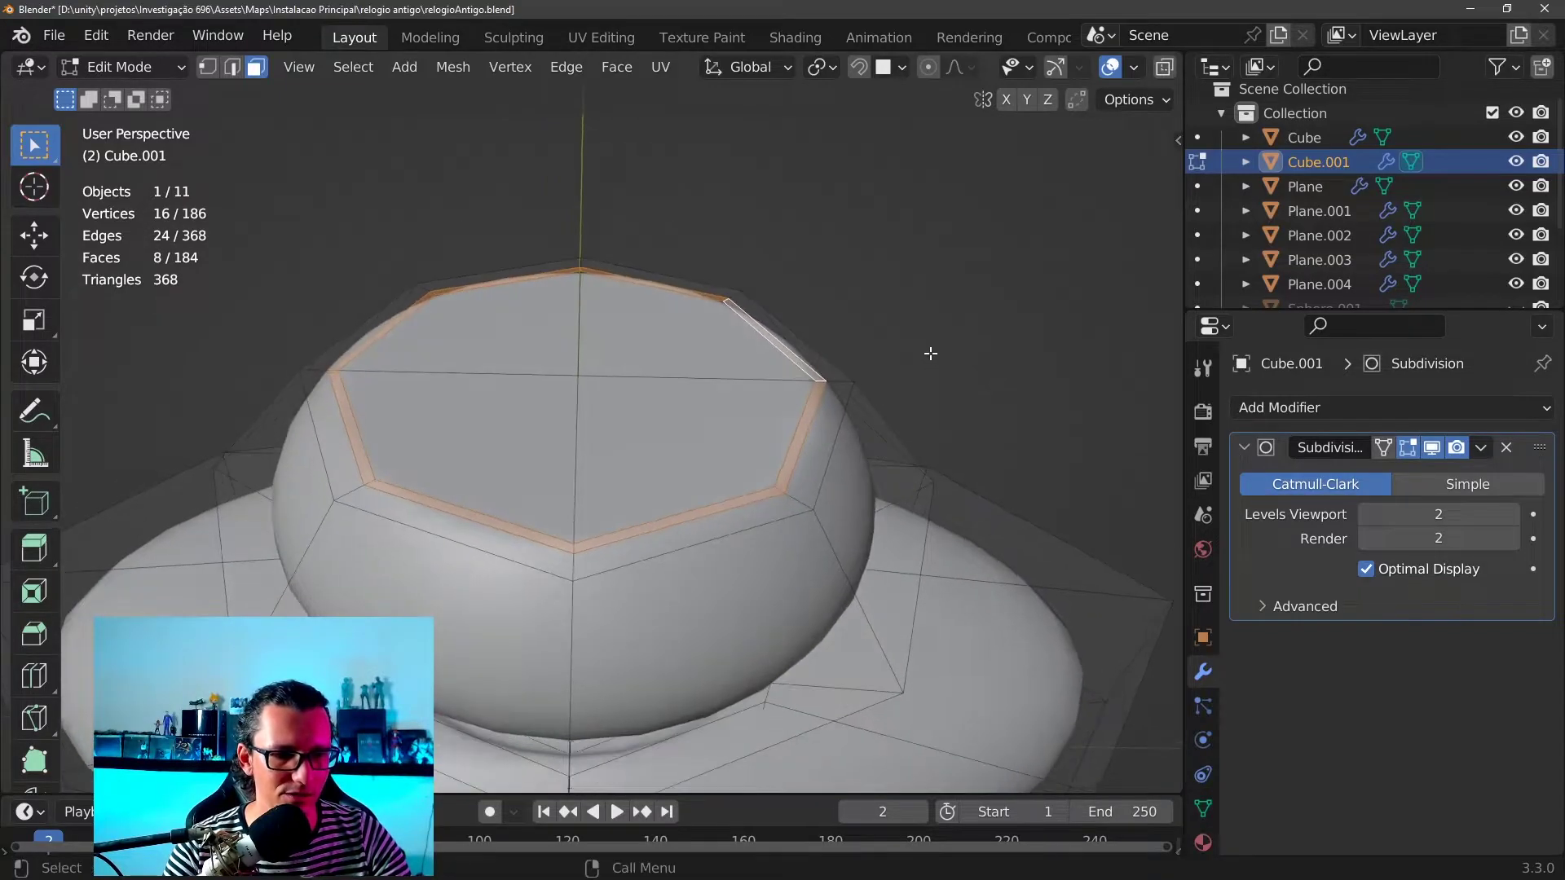
key(i)
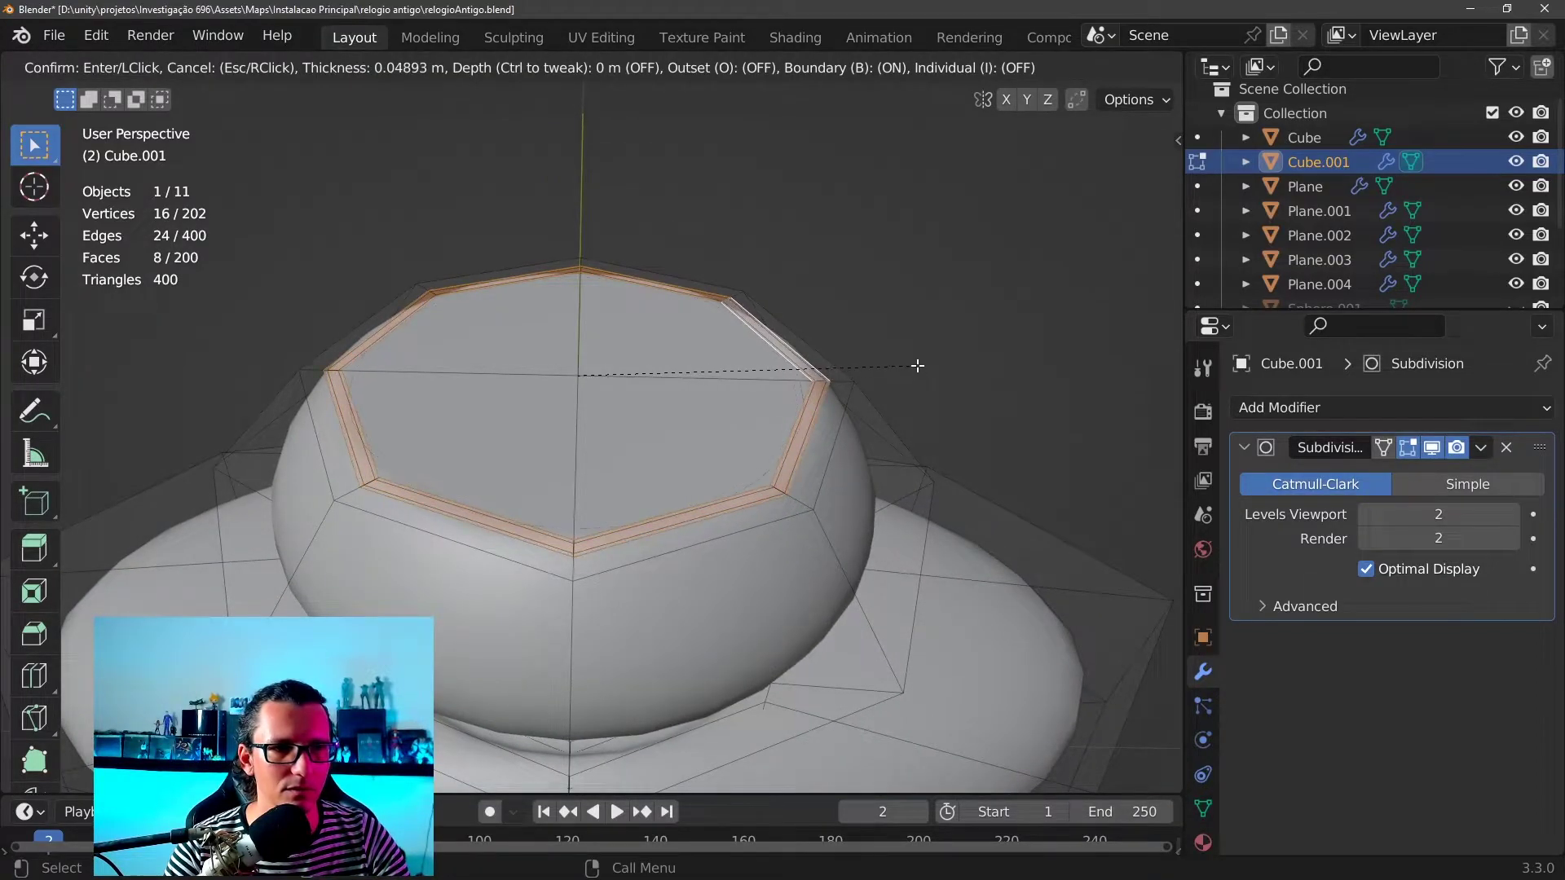
key(Escape)
key(ctrl+z)
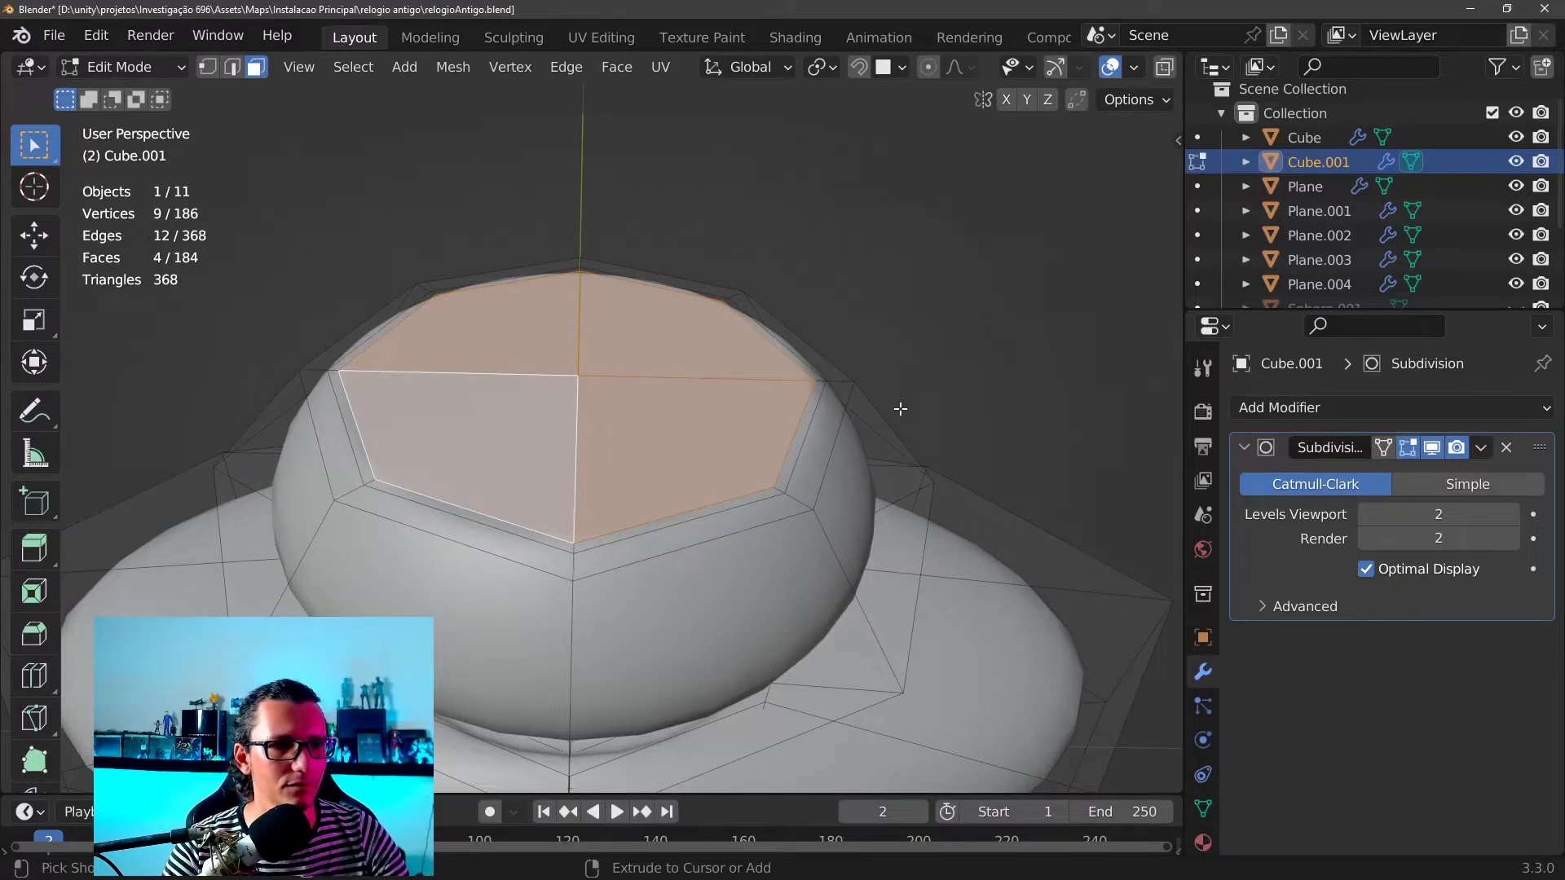
scroll(861, 450, up, 3)
key(ctrl+z)
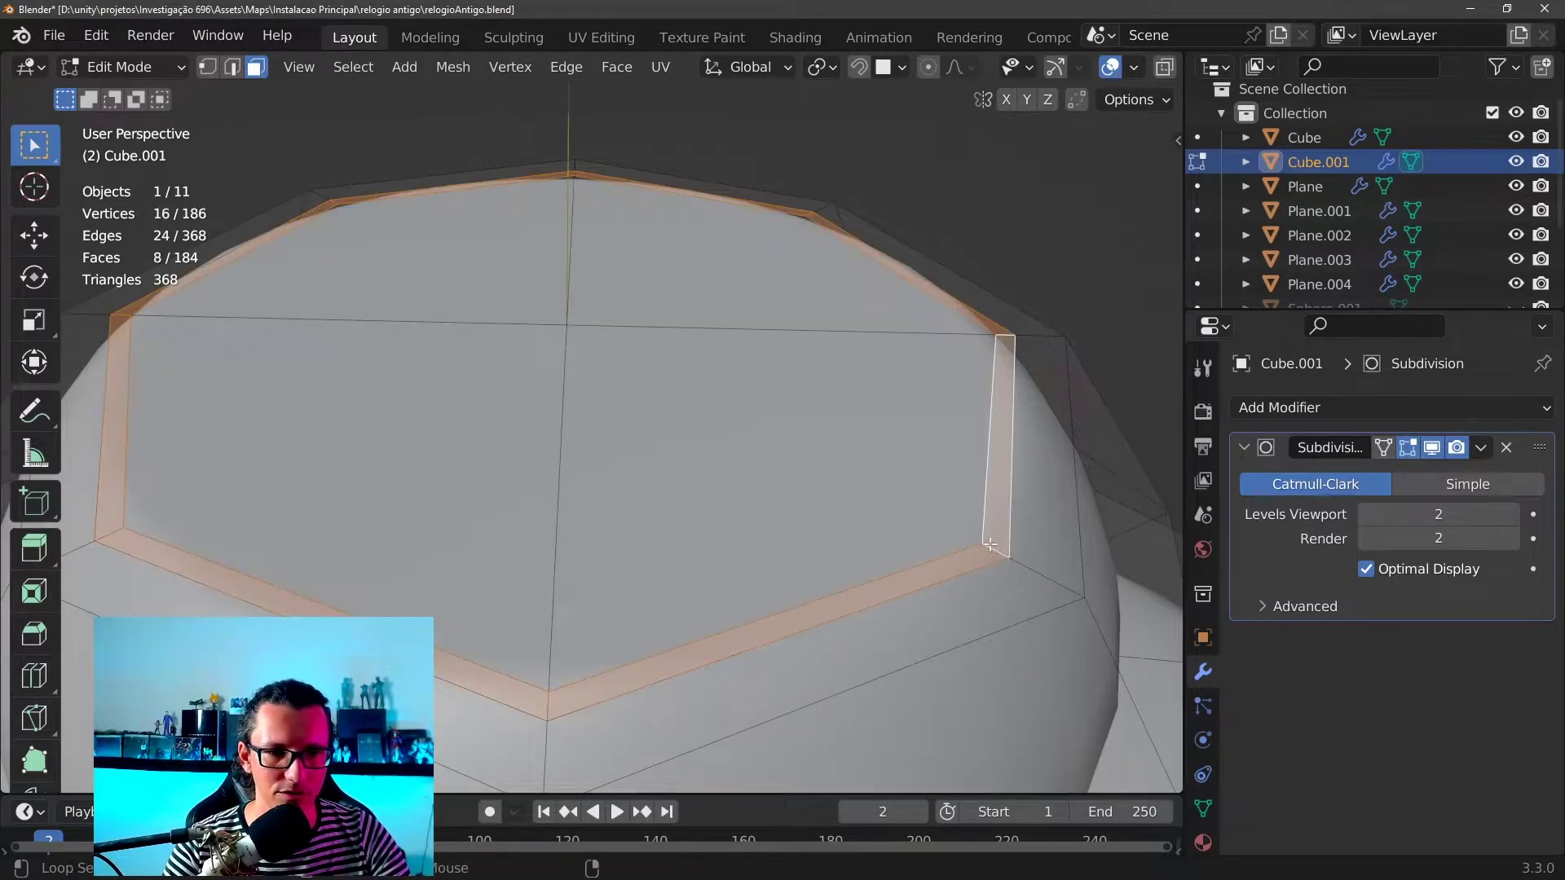
scroll(984, 522, down, 4)
scroll(986, 457, up, 2)
Extrude the top ring about 0.002 m inward and return to Object Mode
key(e)
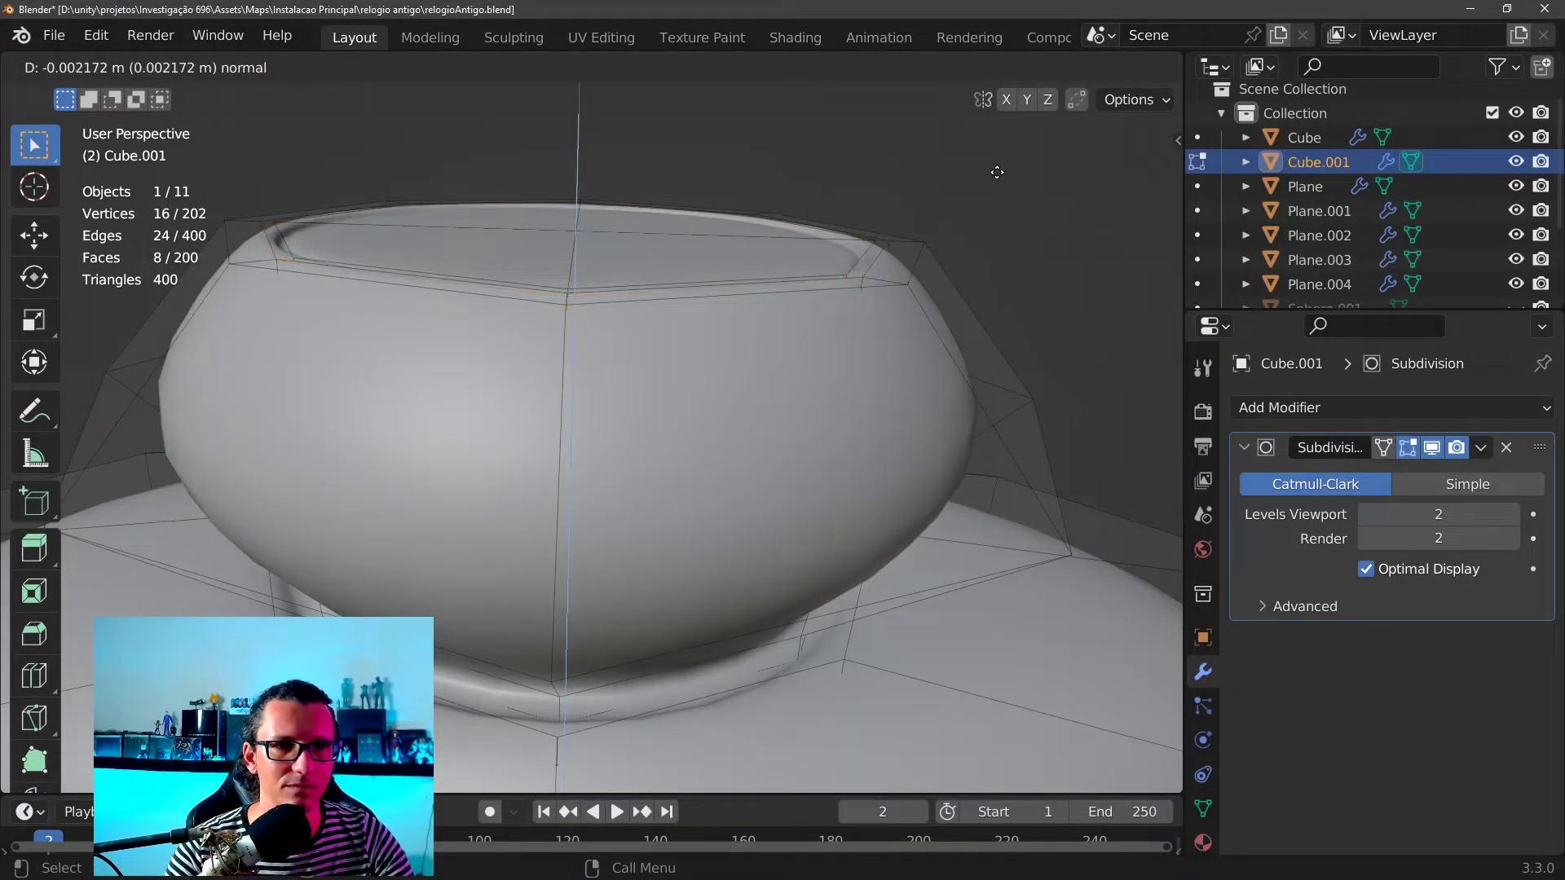
click(995, 174)
middle_drag(994, 171, 912, 307)
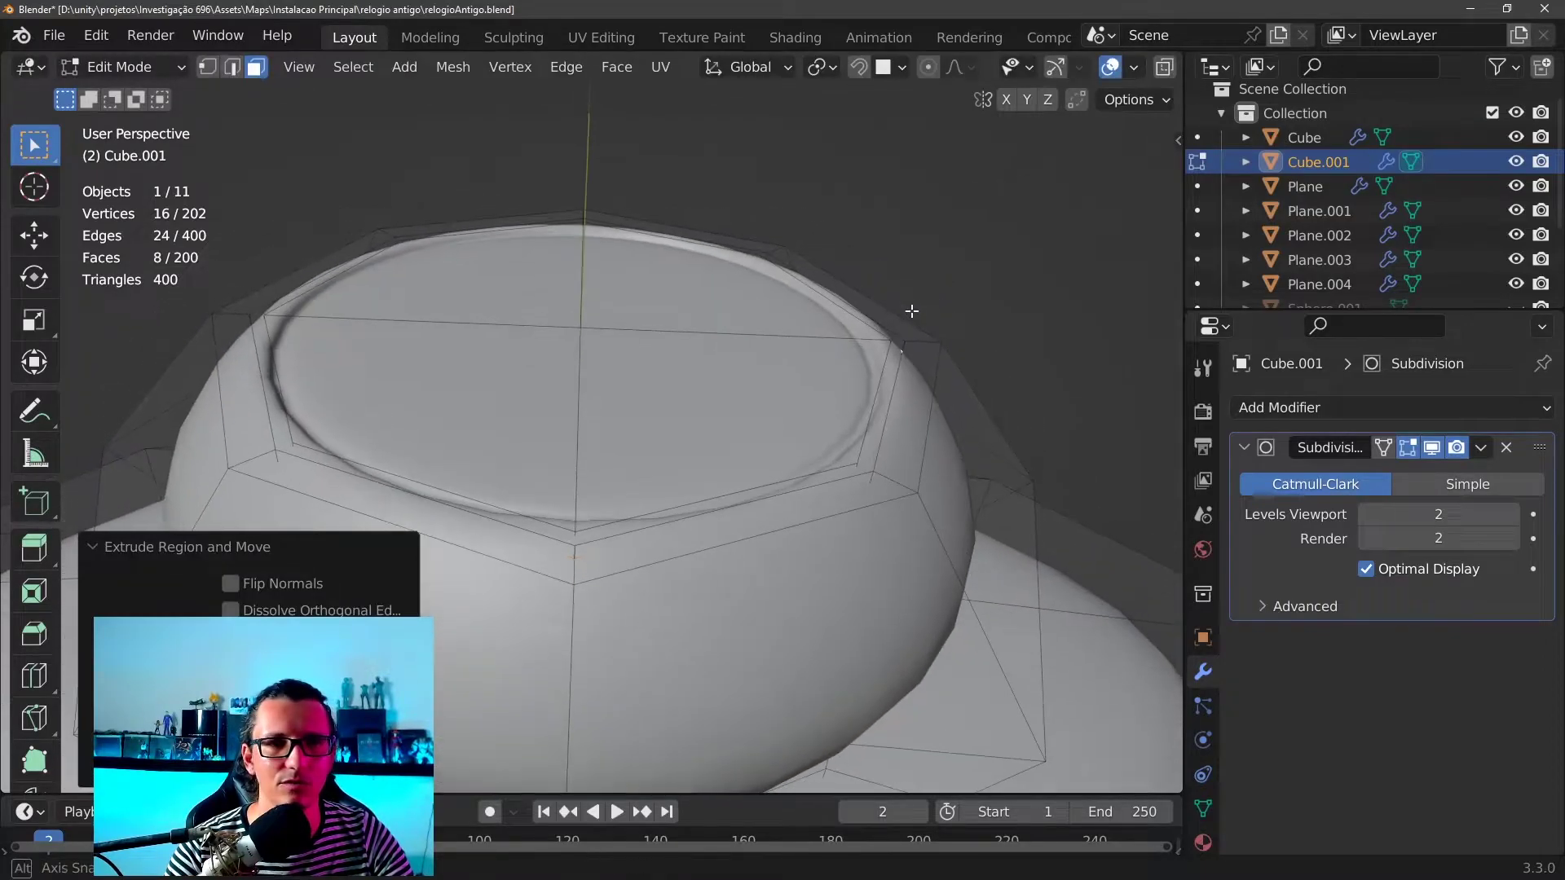
key(ctrl+Tab)
mouse_move(723, 409)
middle_down()
mouse_move(824, 350)
mouse_move(732, 360)
middle_up()
scroll(730, 363, down, 3)
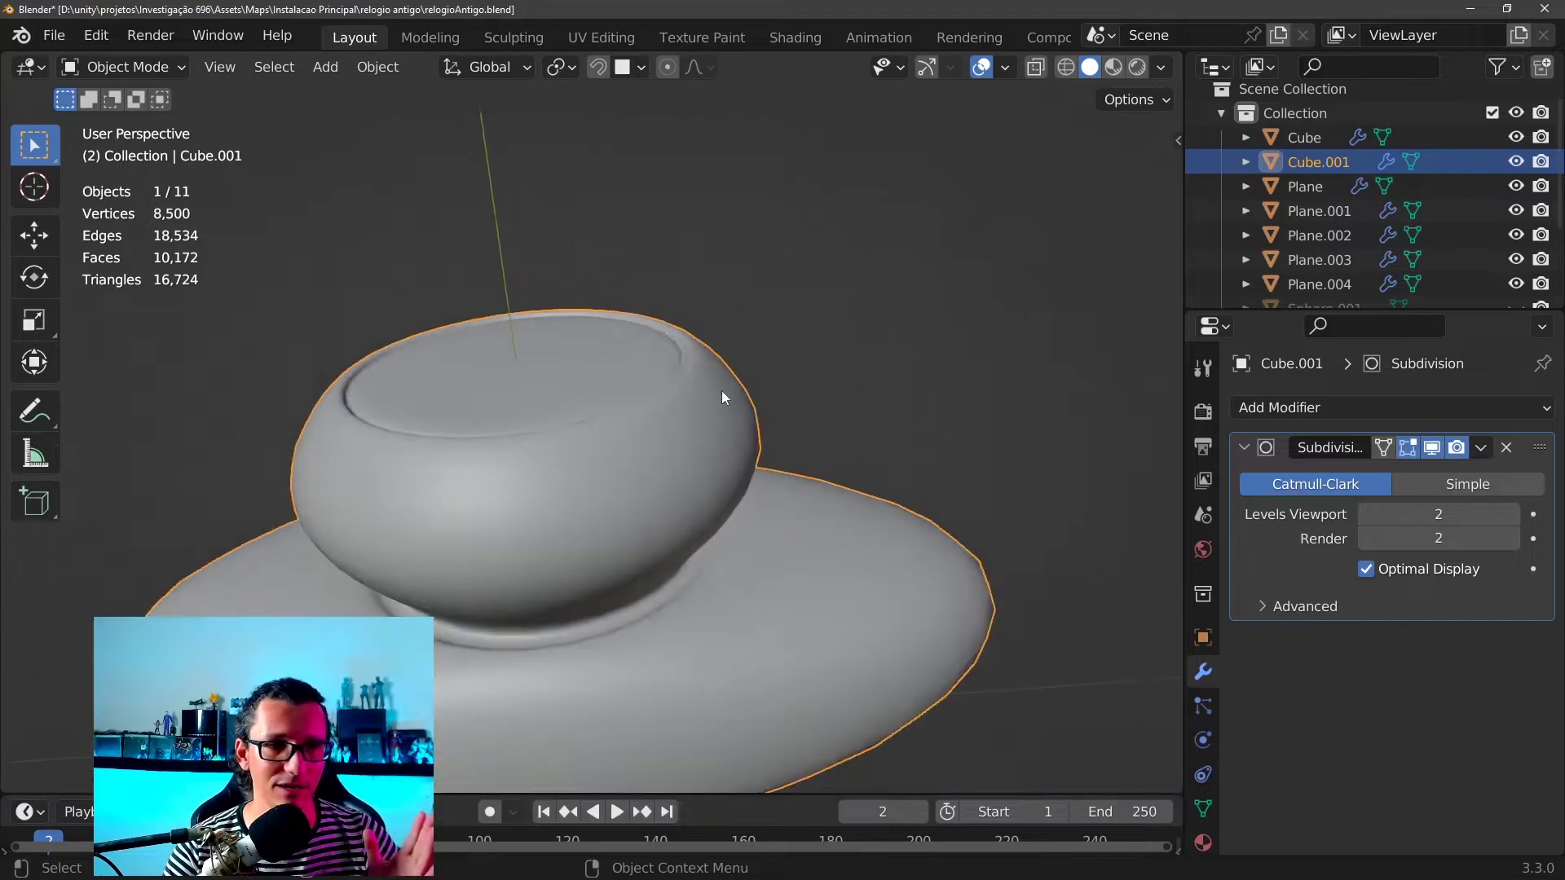
scroll(697, 500, down, 1)
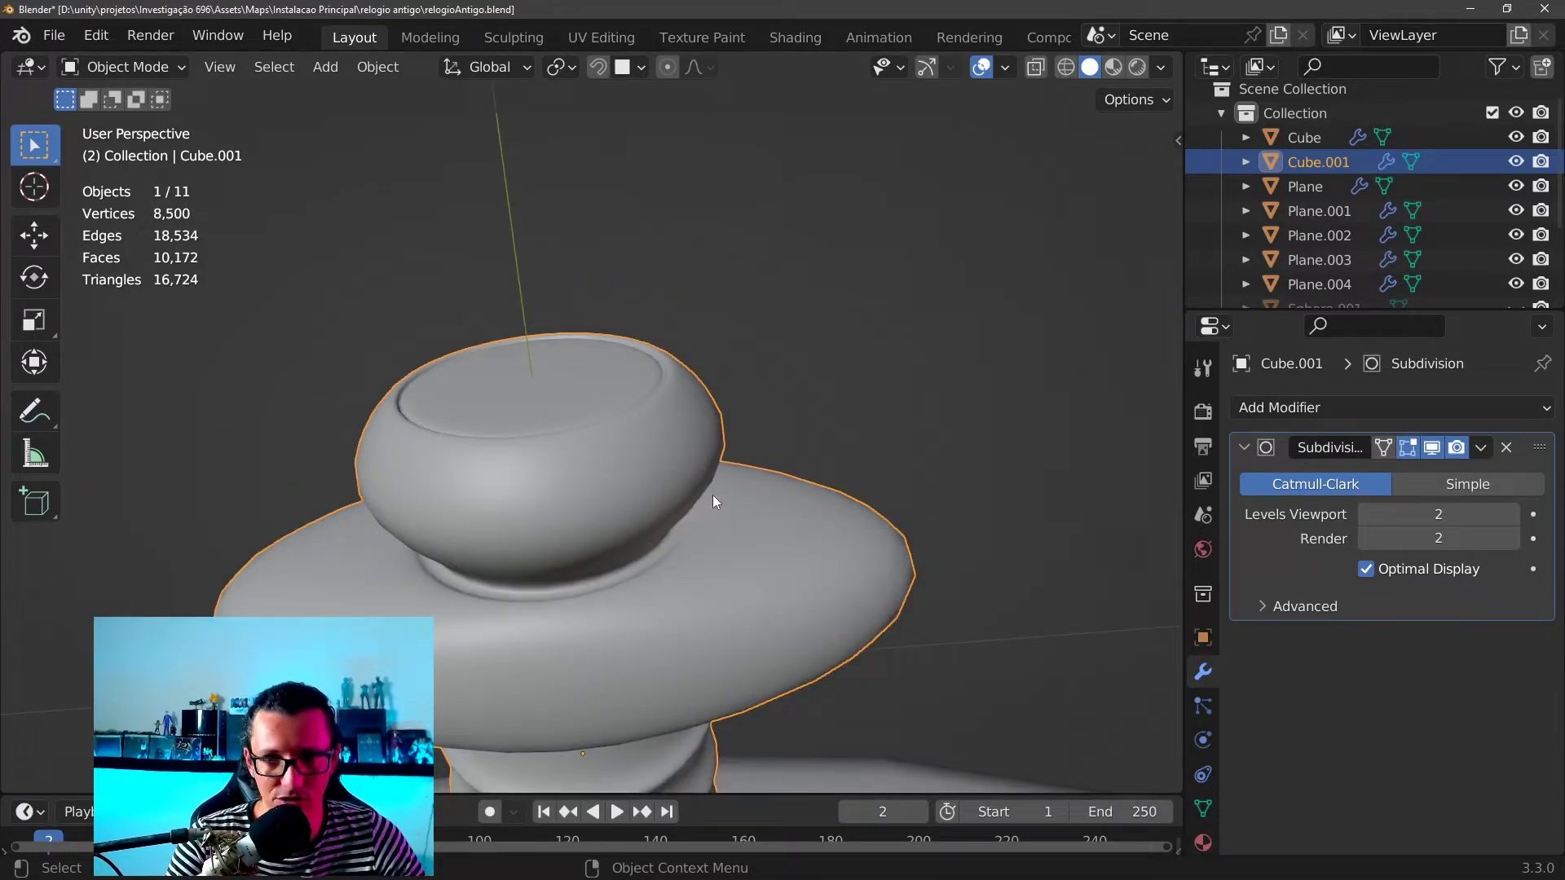
middle_drag(713, 496, 683, 476)
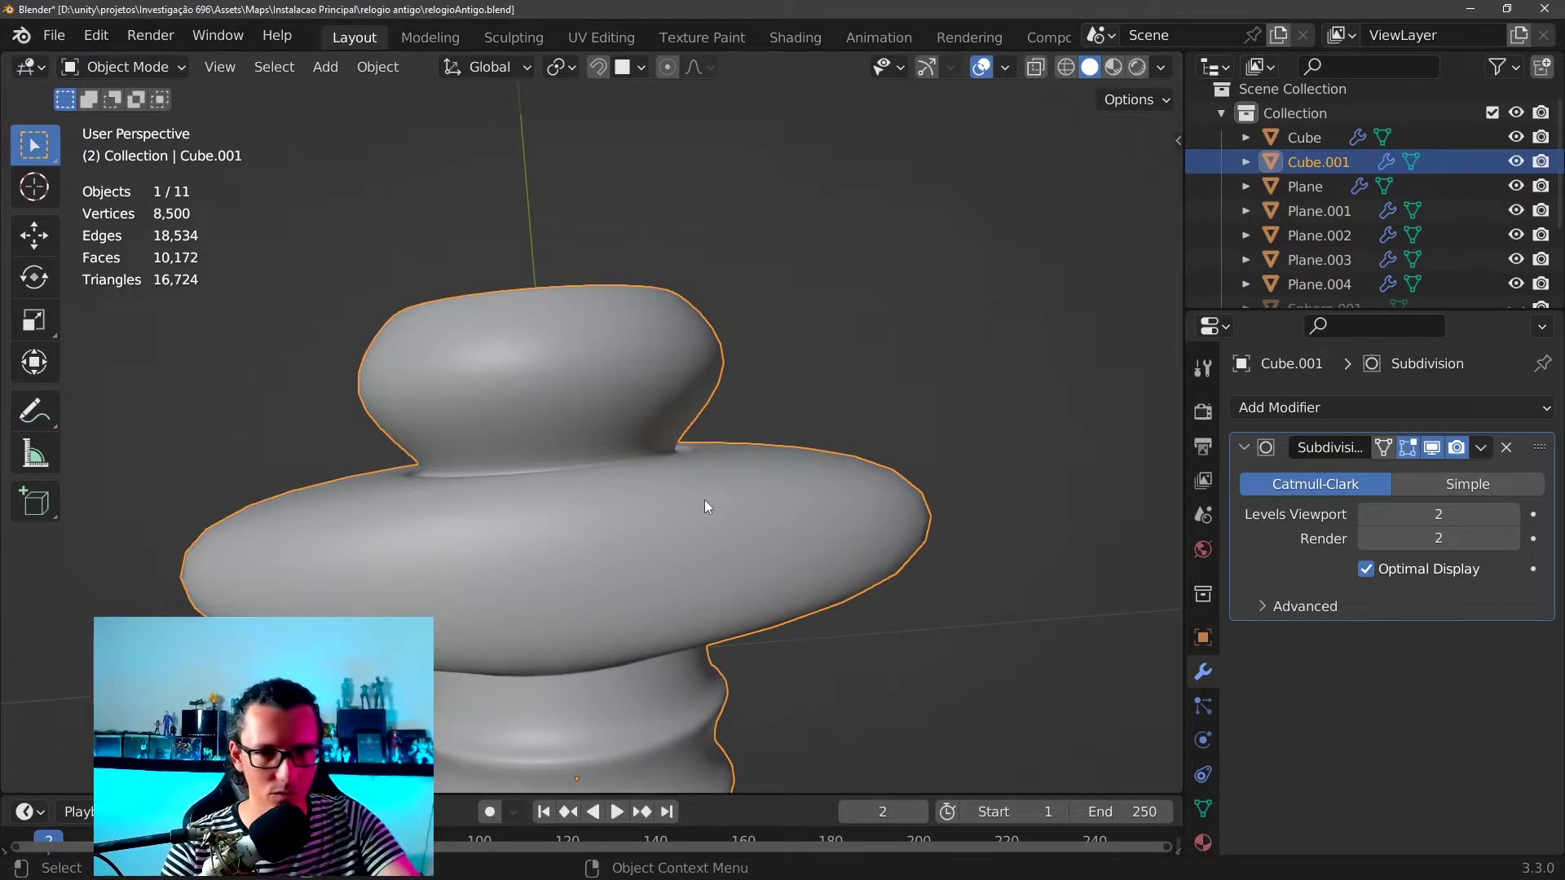
scroll(668, 519, down, 5)
scroll(613, 560, down, 2)
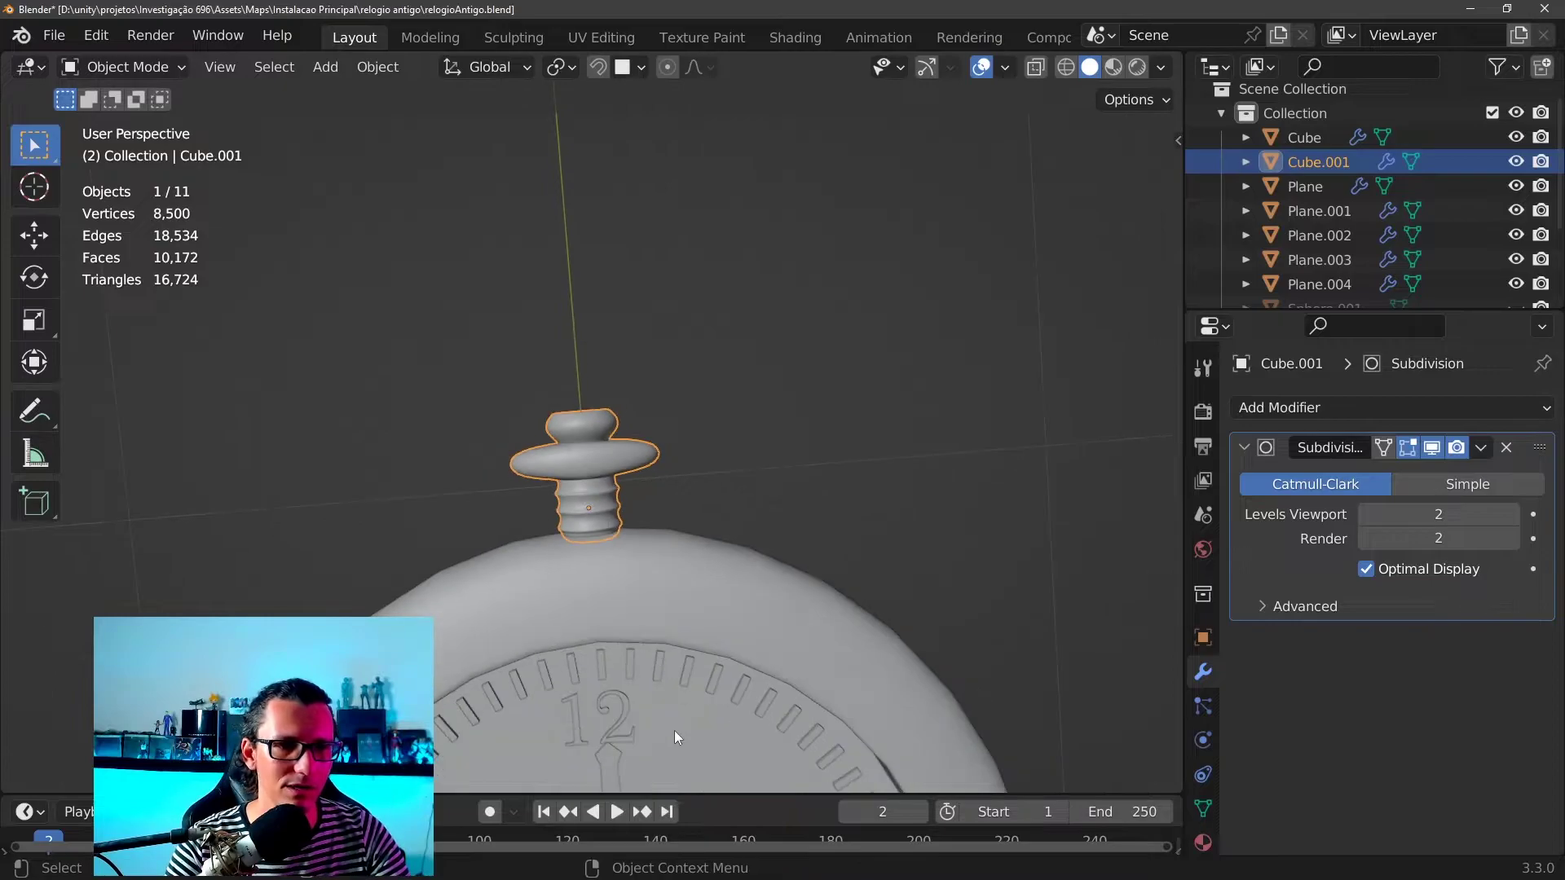
scroll(673, 730, down, 3)
scroll(564, 628, up, 1)
scroll(652, 530, down, 3)
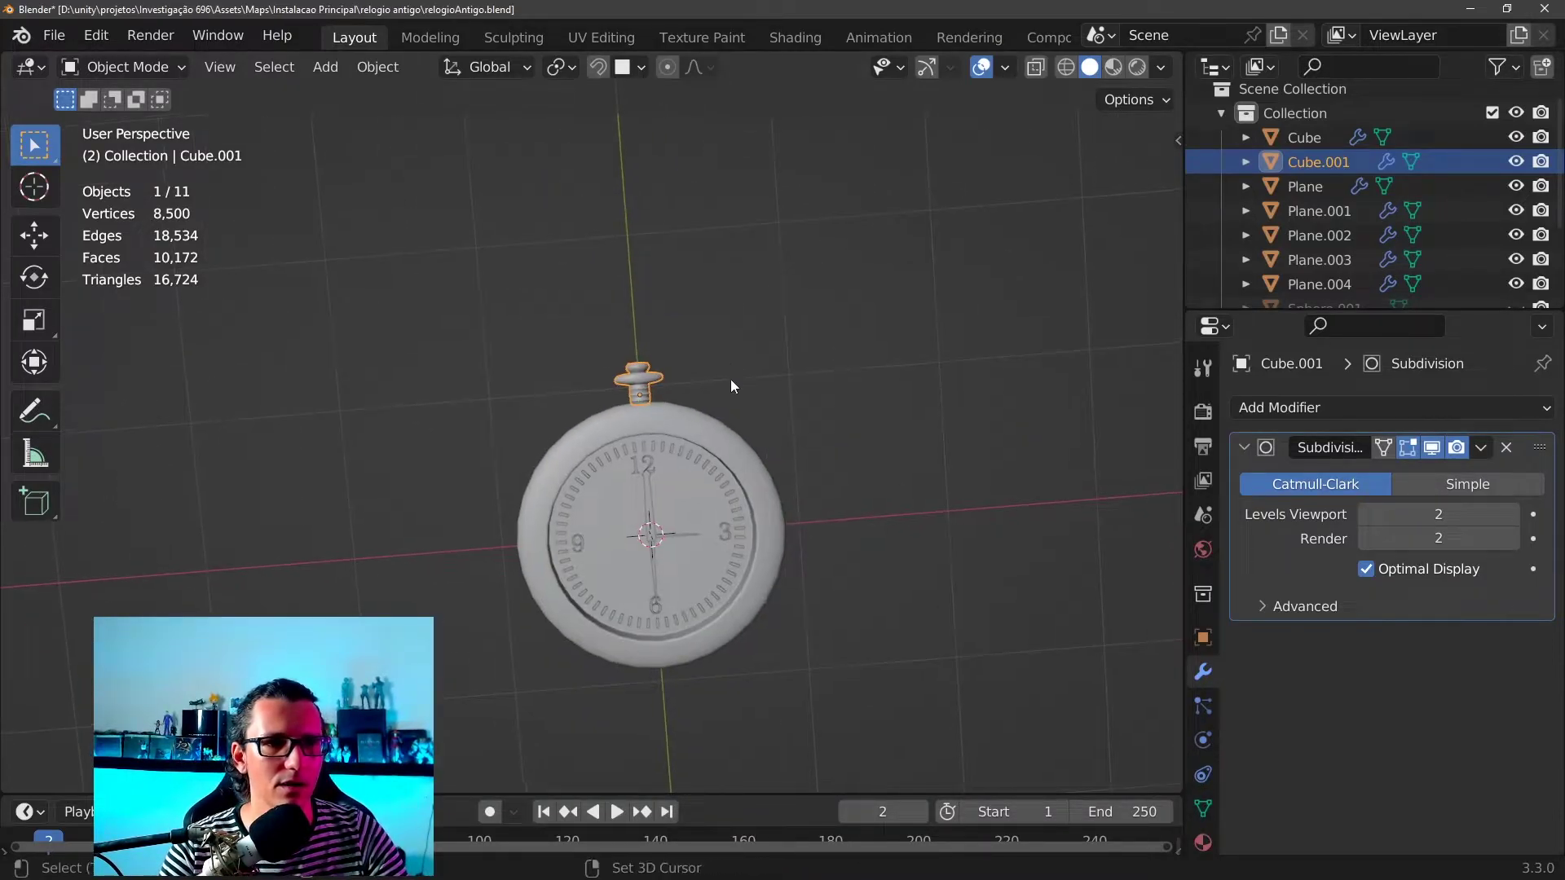
scroll(824, 597, up, 6)
mouse_move(824, 597)
middle_down()
mouse_move(742, 570)
mouse_move(747, 395)
middle_up()
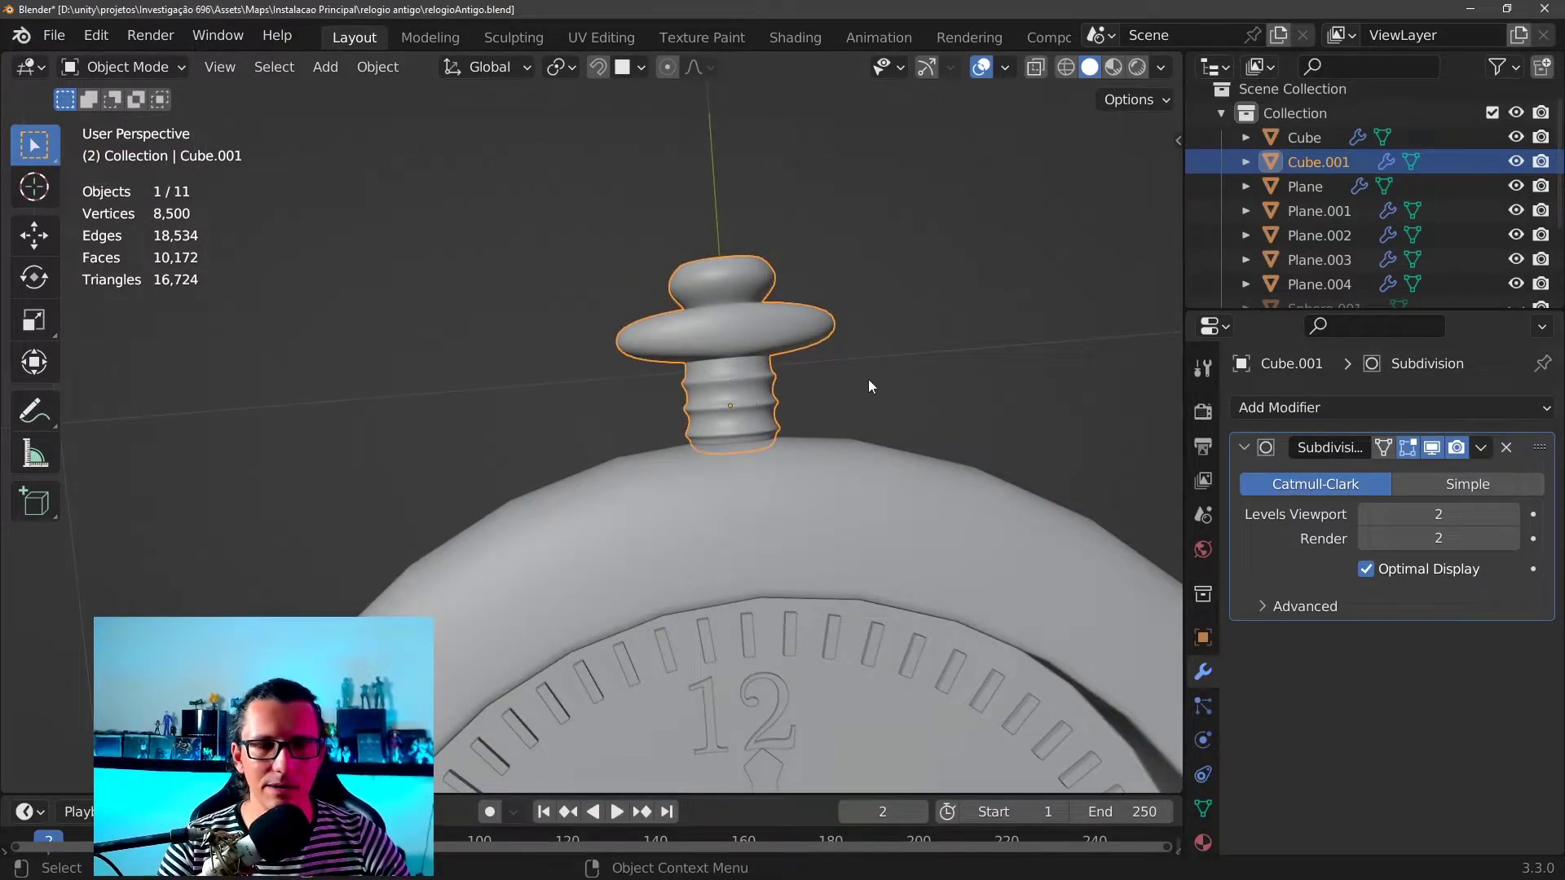
mouse_move(839, 355)
middle_down()
mouse_move(695, 513)
mouse_move(832, 635)
mouse_move(834, 688)
mouse_move(881, 337)
mouse_move(794, 403)
mouse_move(869, 442)
mouse_move(884, 315)
middle_up()
scroll(872, 442, down, 3)
scroll(872, 442, up, 1)
scroll(958, 440, up, 3)
scroll(915, 447, down, 3)
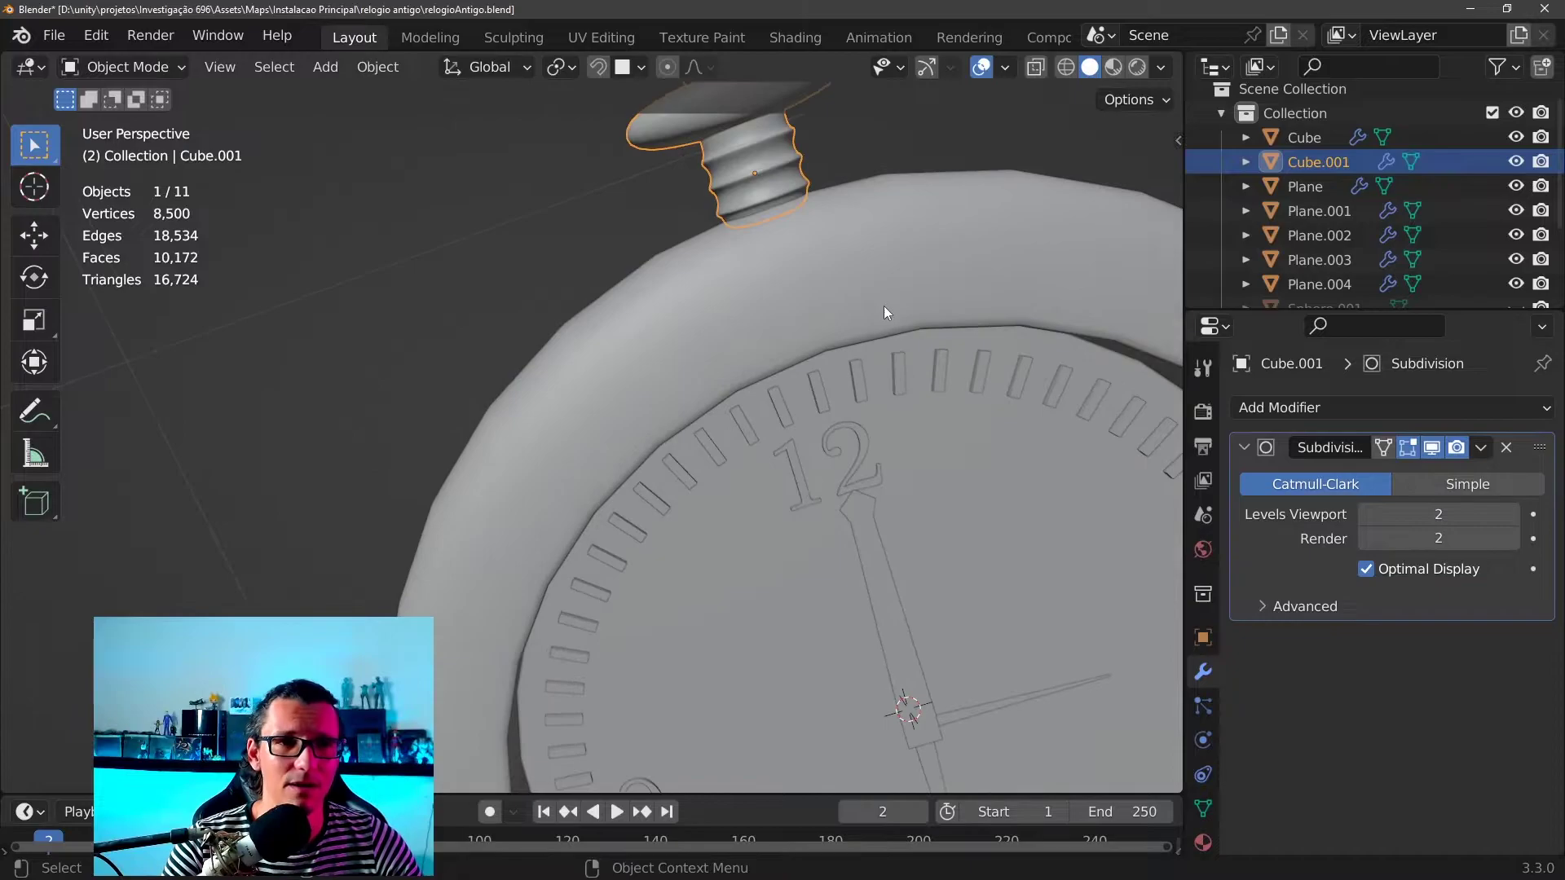
scroll(921, 521, up, 3)
mouse_move(921, 521)
middle_down()
mouse_move(886, 465)
mouse_move(876, 384)
middle_up()
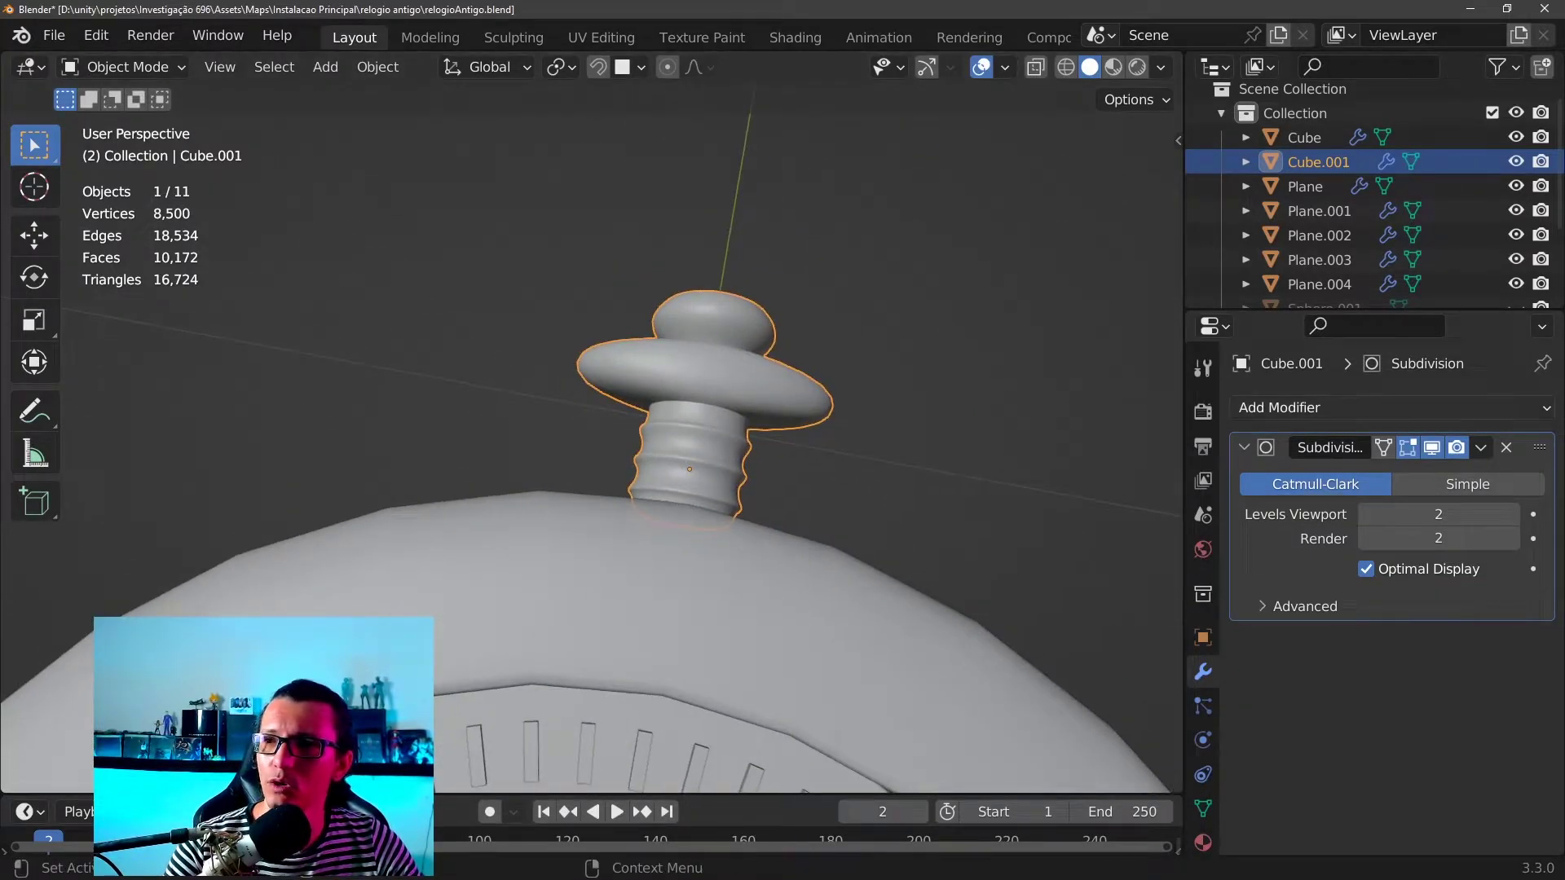
key(alt+Tab)
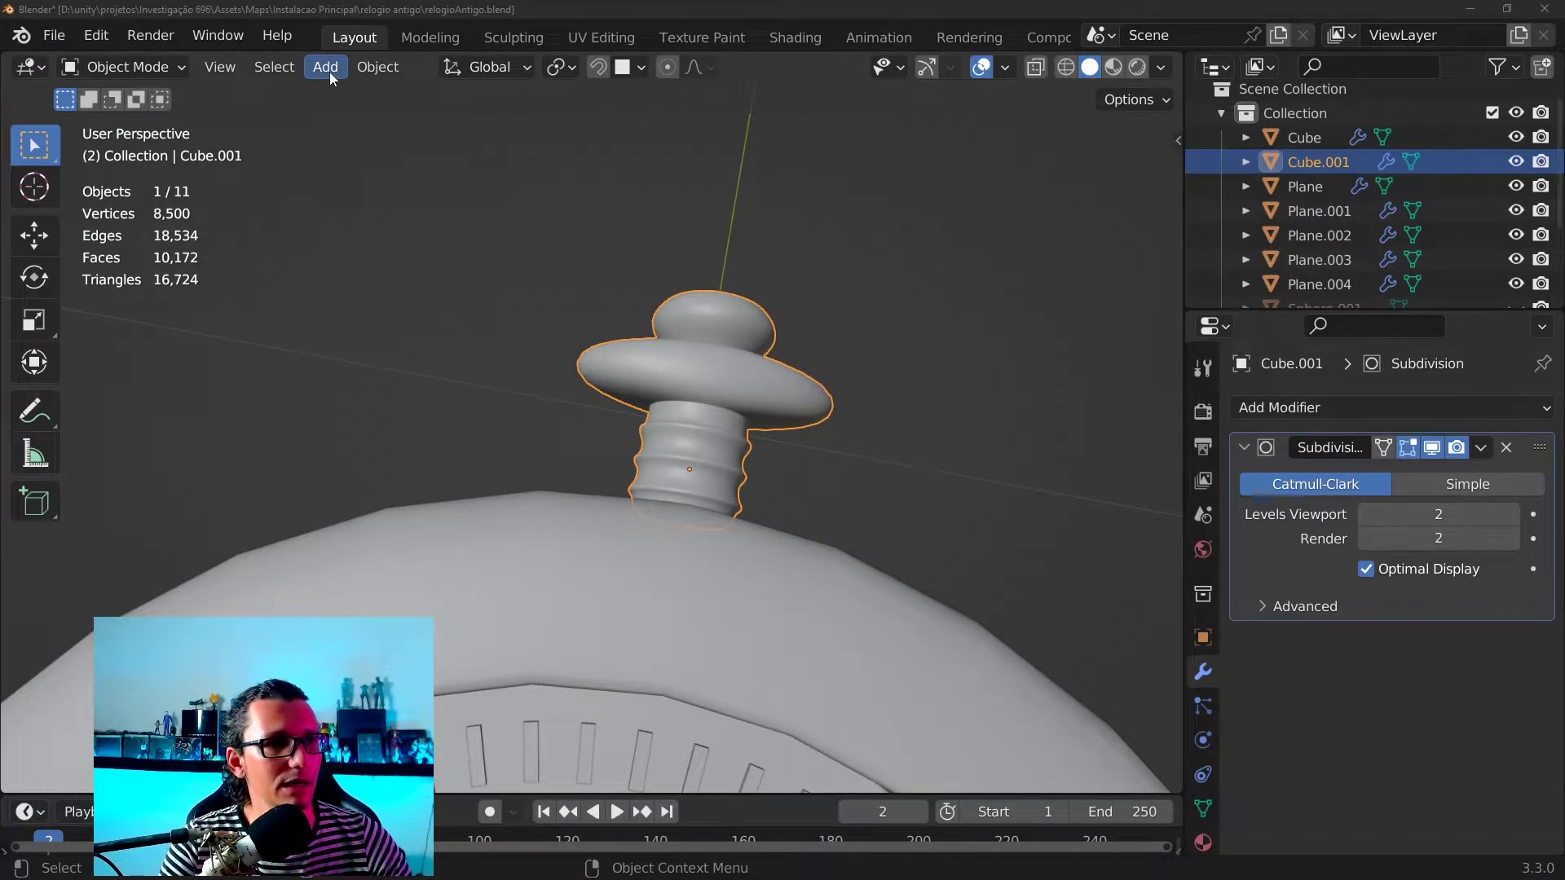
Add a torus and set its Major Segments to 32 in the Add Torus panel
click(328, 68)
mouse_move(359, 96)
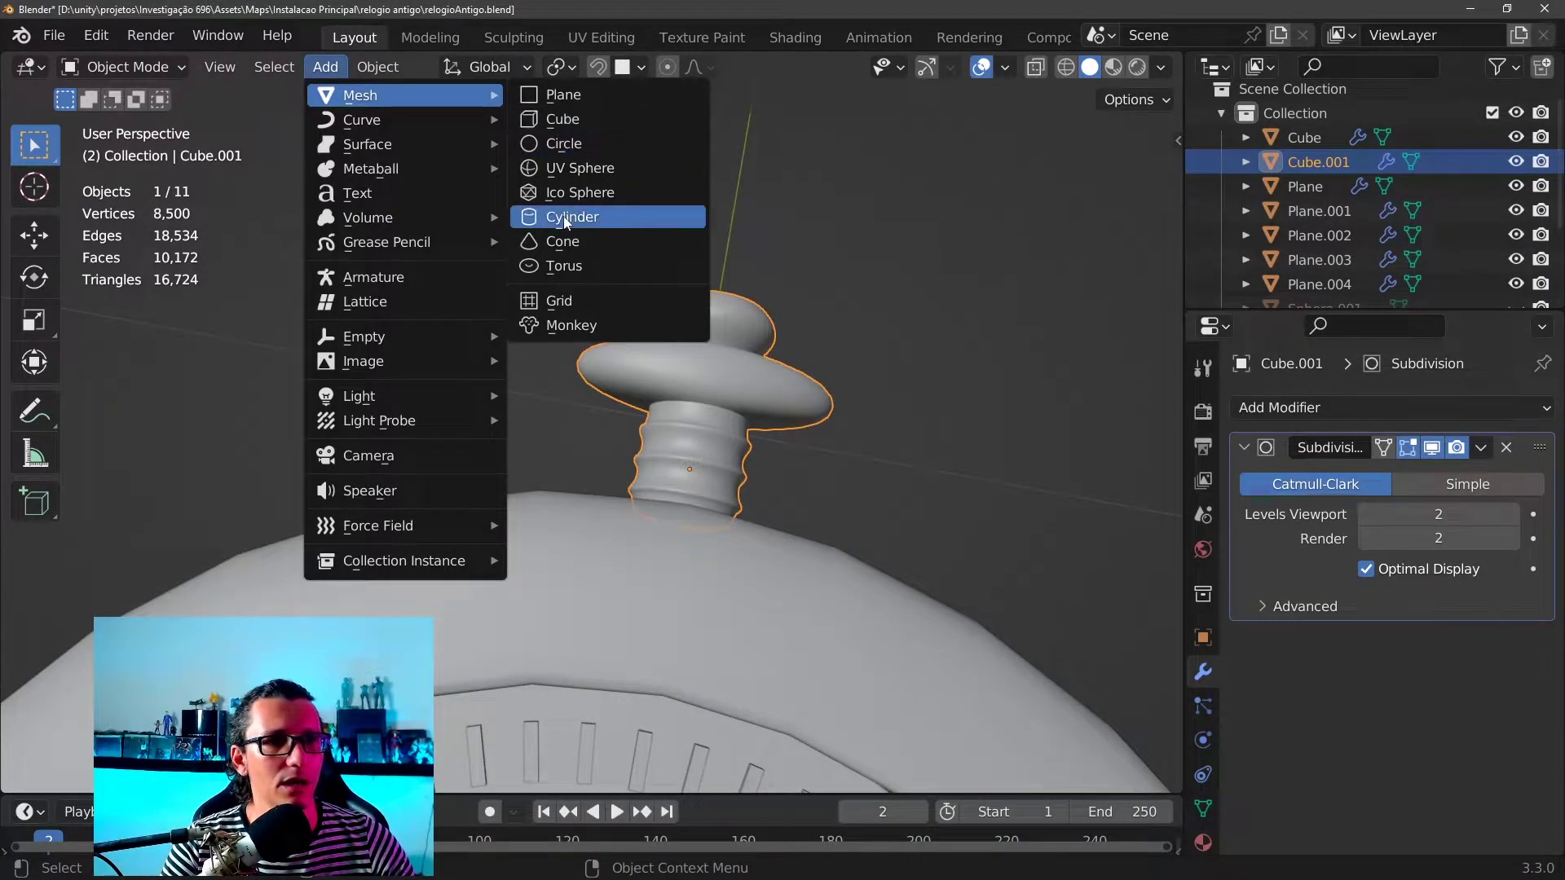
click(573, 263)
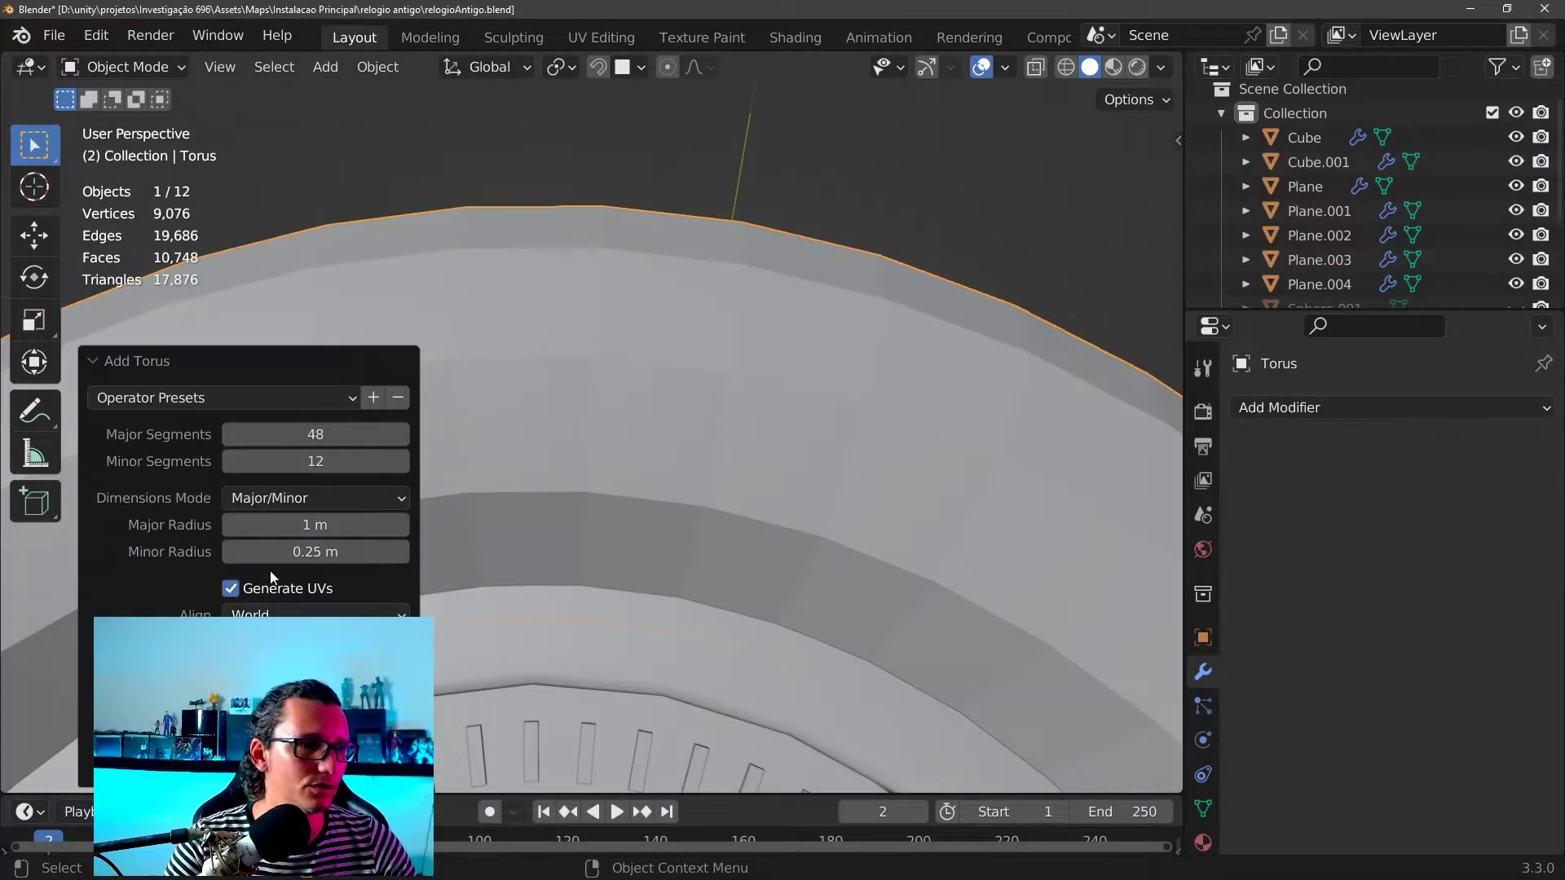
scroll(854, 369, down, 2)
scroll(853, 370, down, 5)
scroll(668, 493, up, 4)
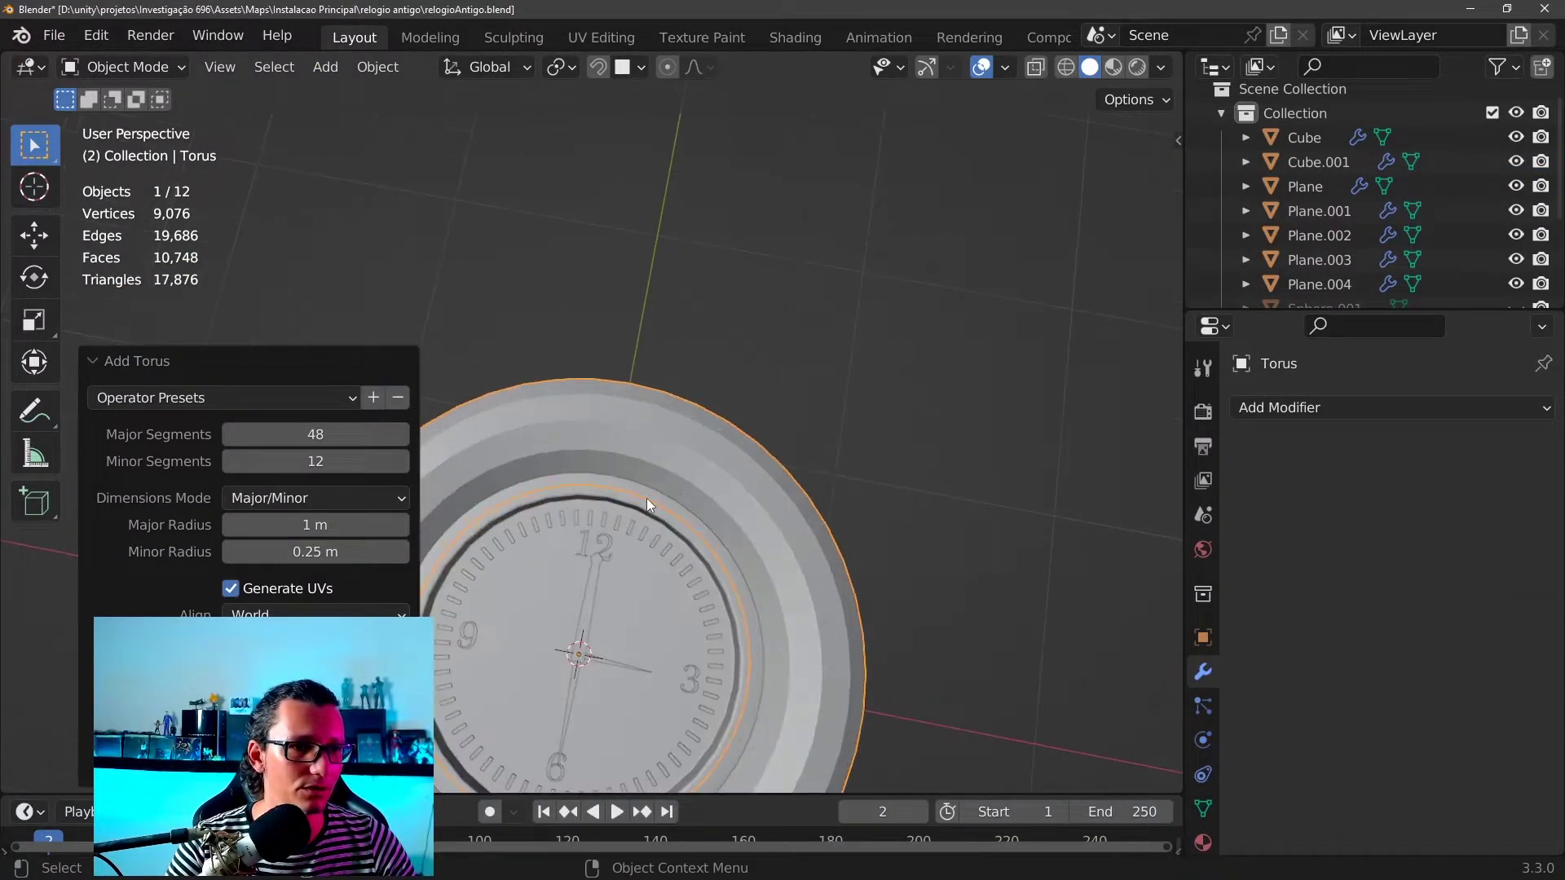
click(346, 430)
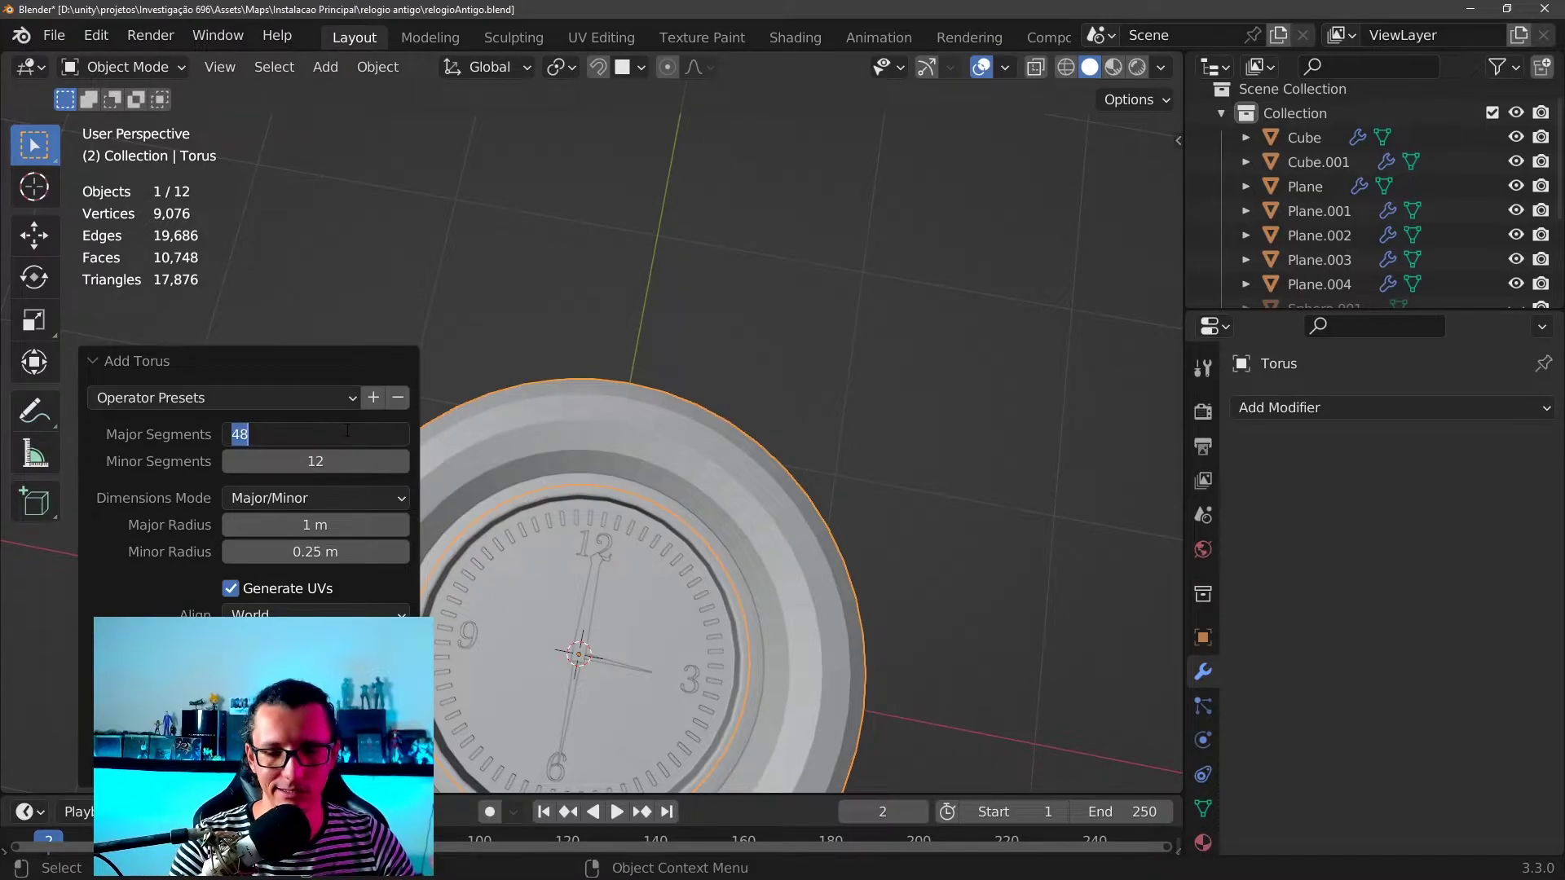
text(32)
key(Return)
scroll(906, 501, down, 3)
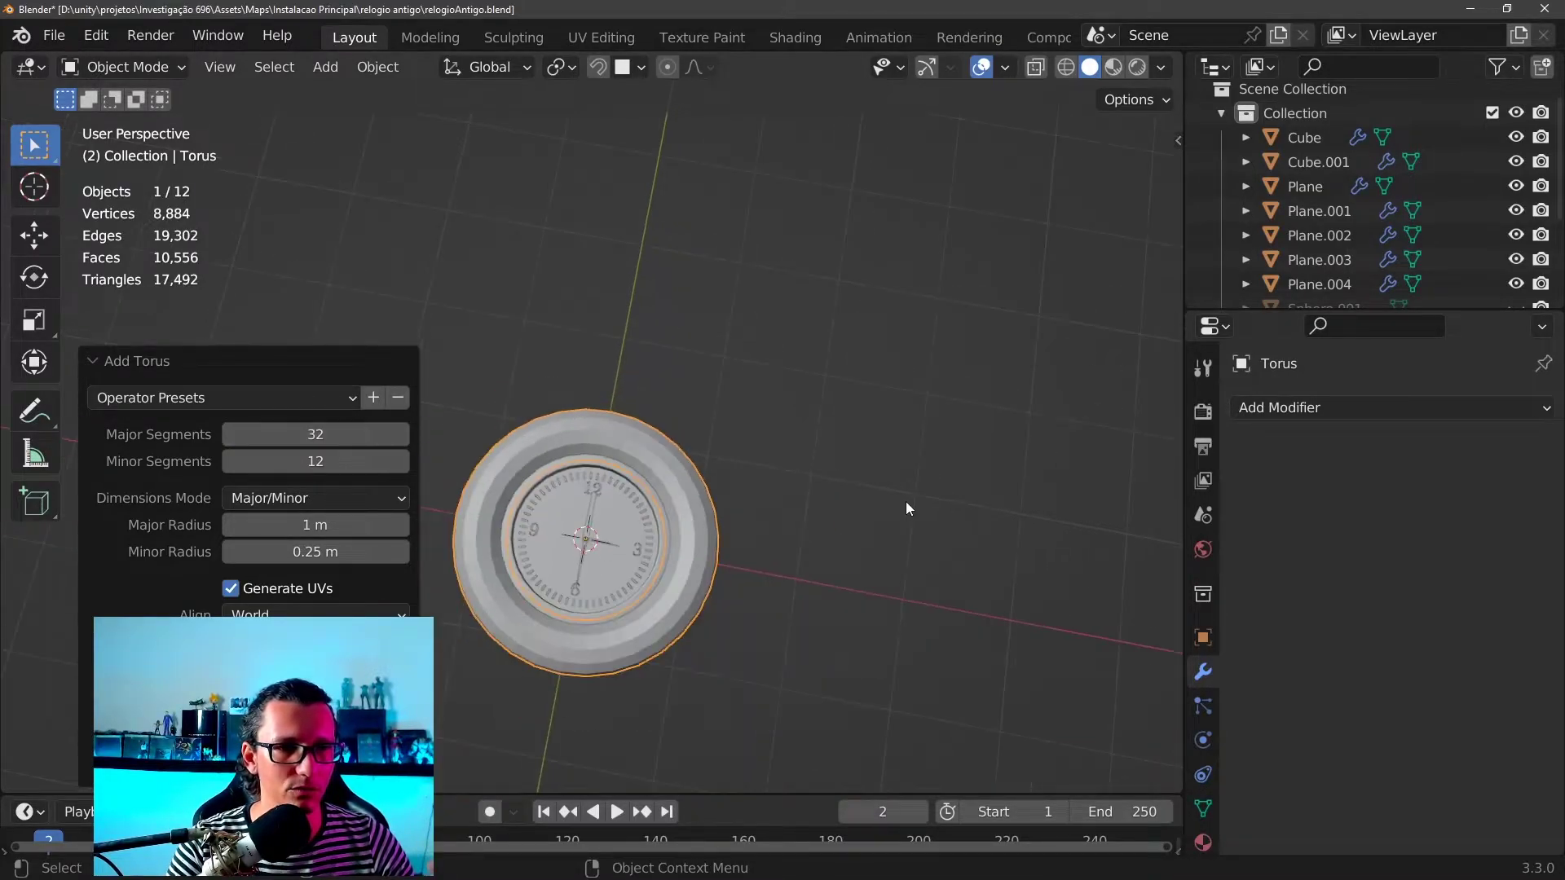
scroll(902, 506, up, 2)
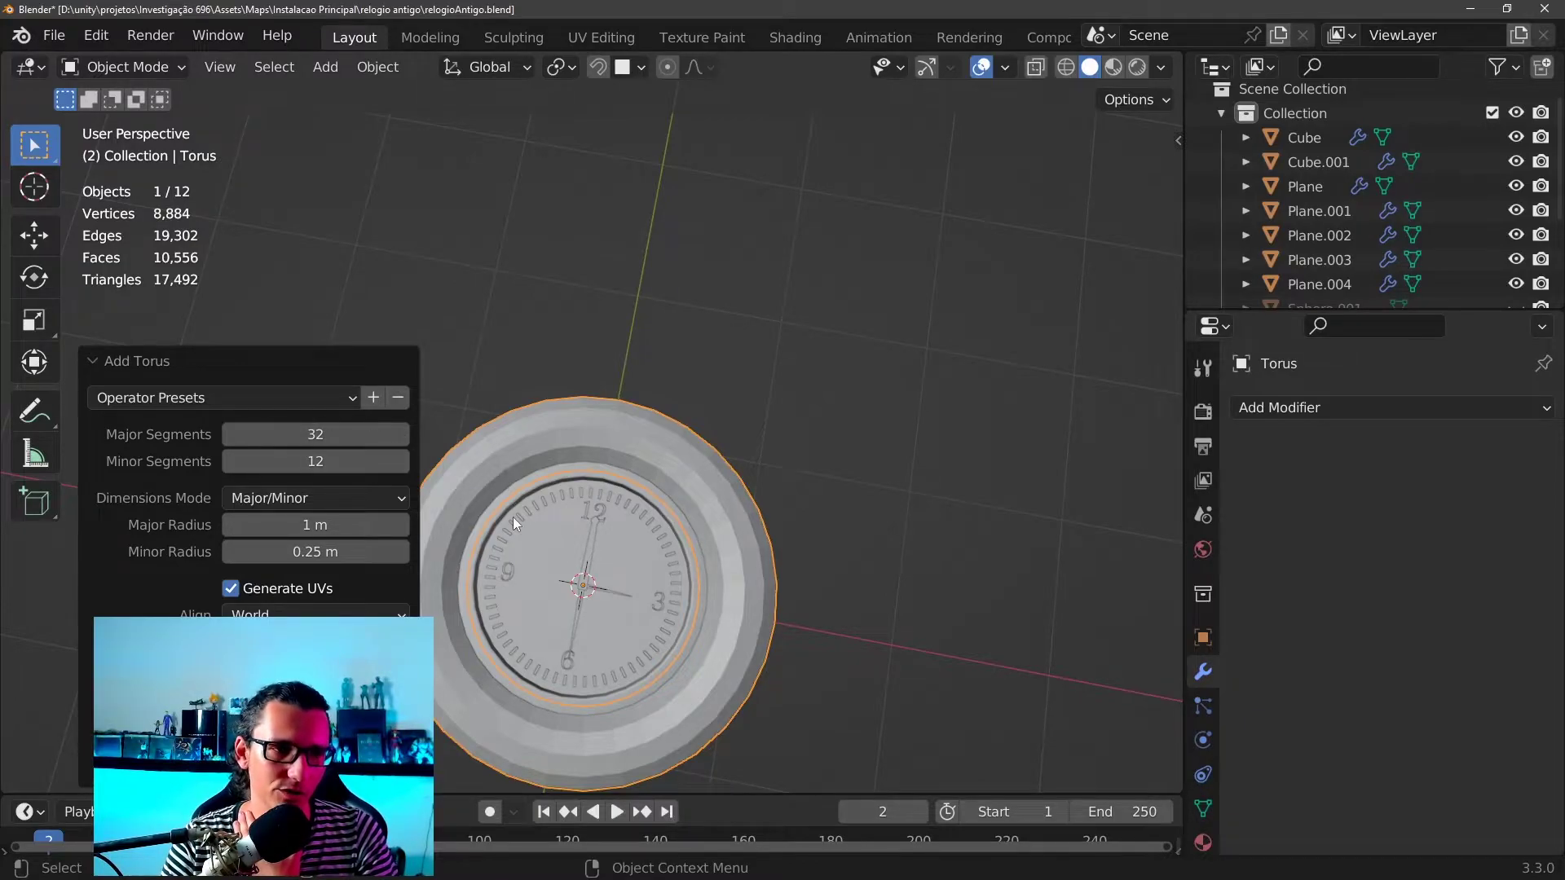
scroll(848, 561, up, 2)
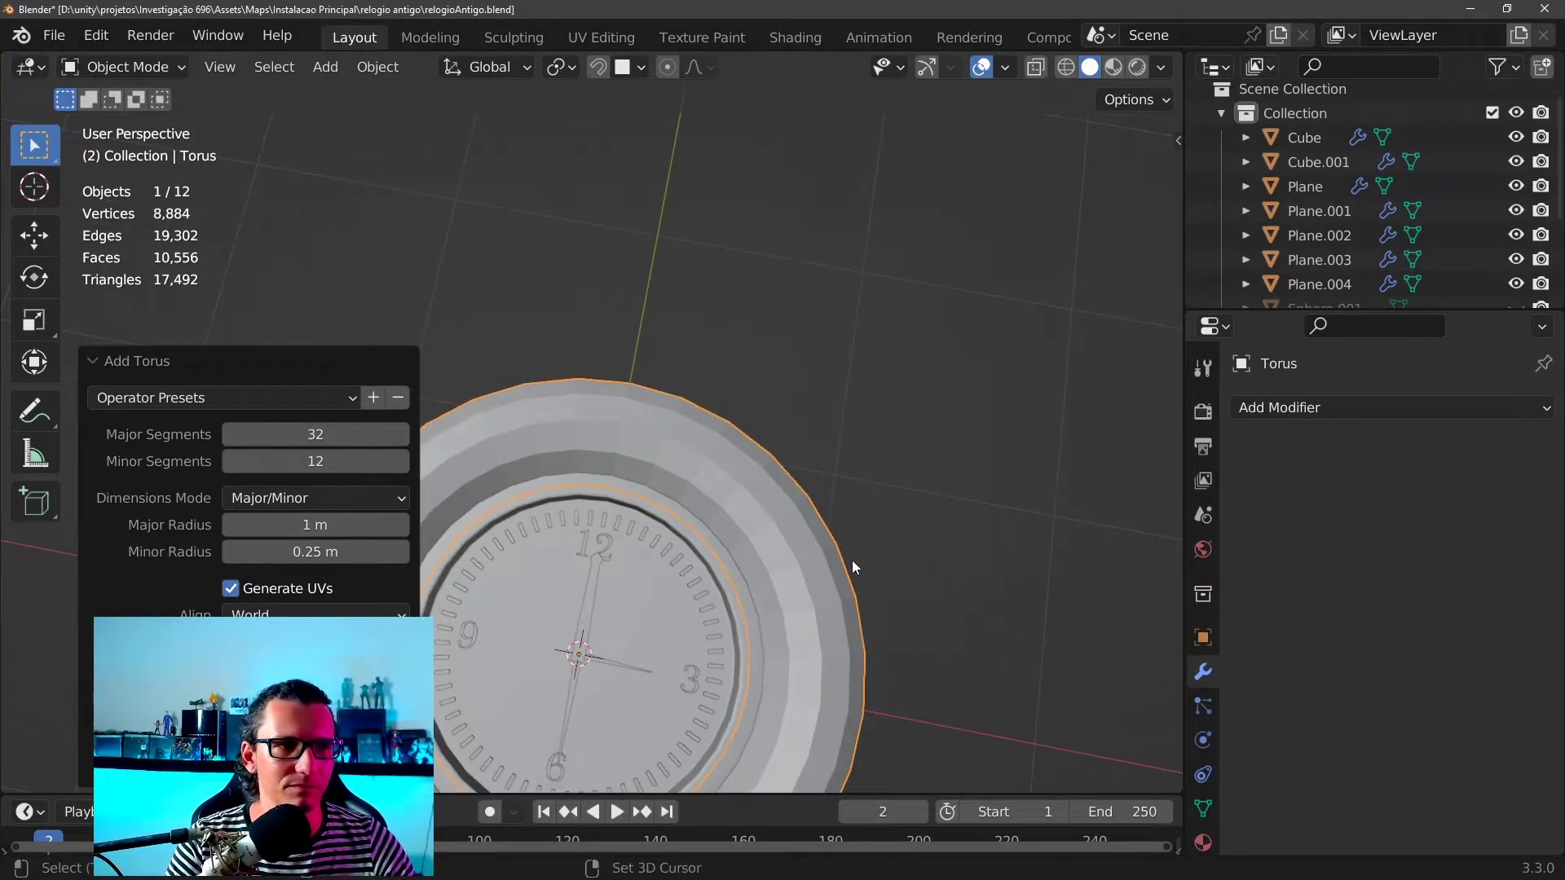
Shrink the torus and raise it along the Z axis
scroll(853, 560, up, 1)
scroll(907, 421, down, 1)
key(s)
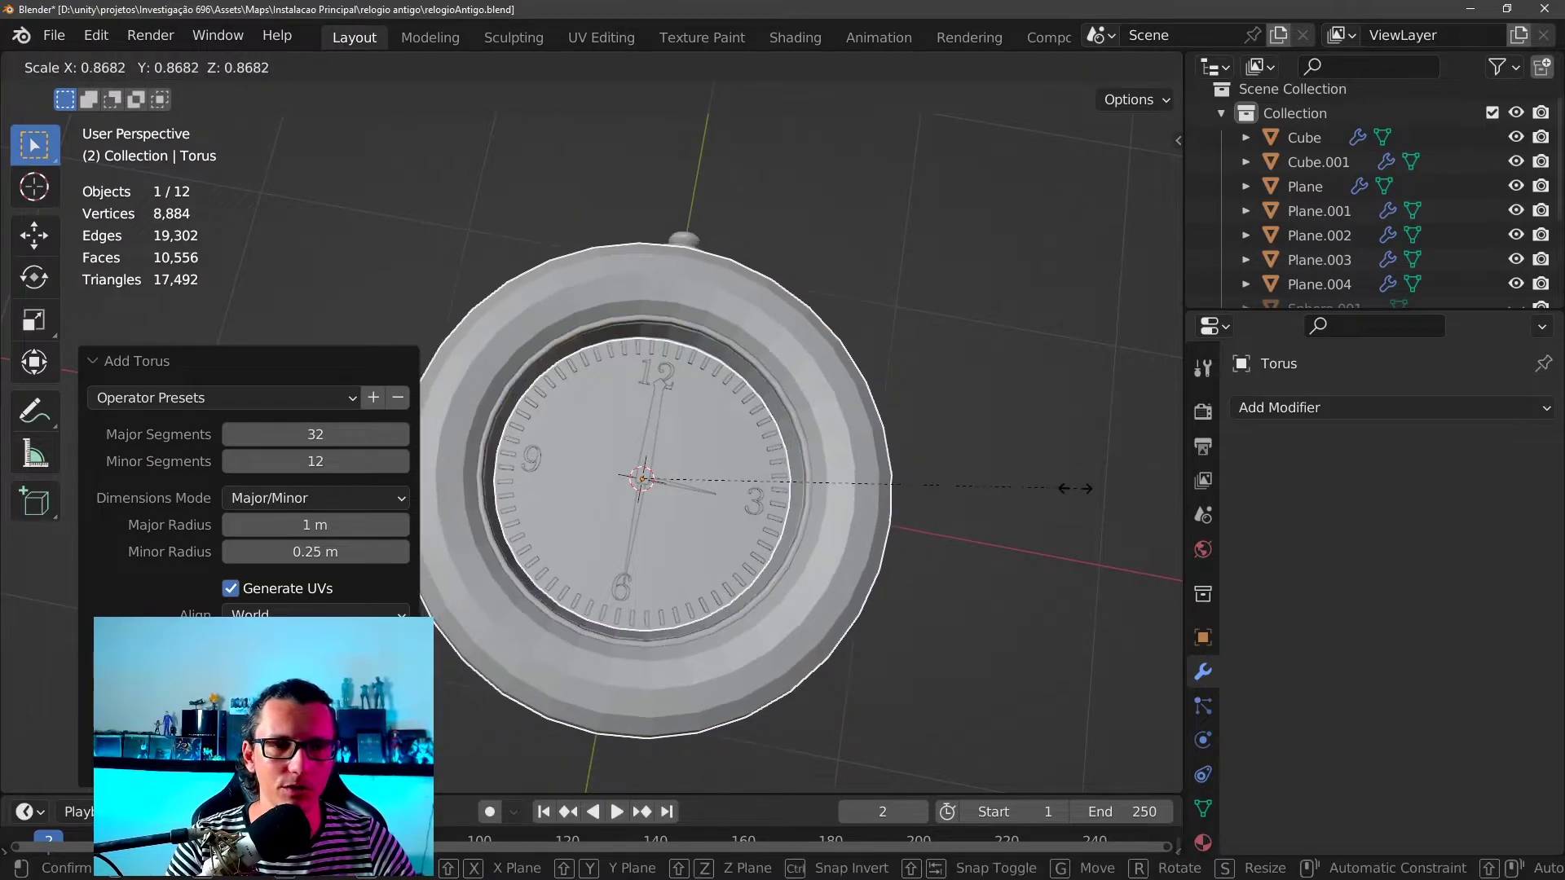
click(738, 486)
key(g)
key(z)
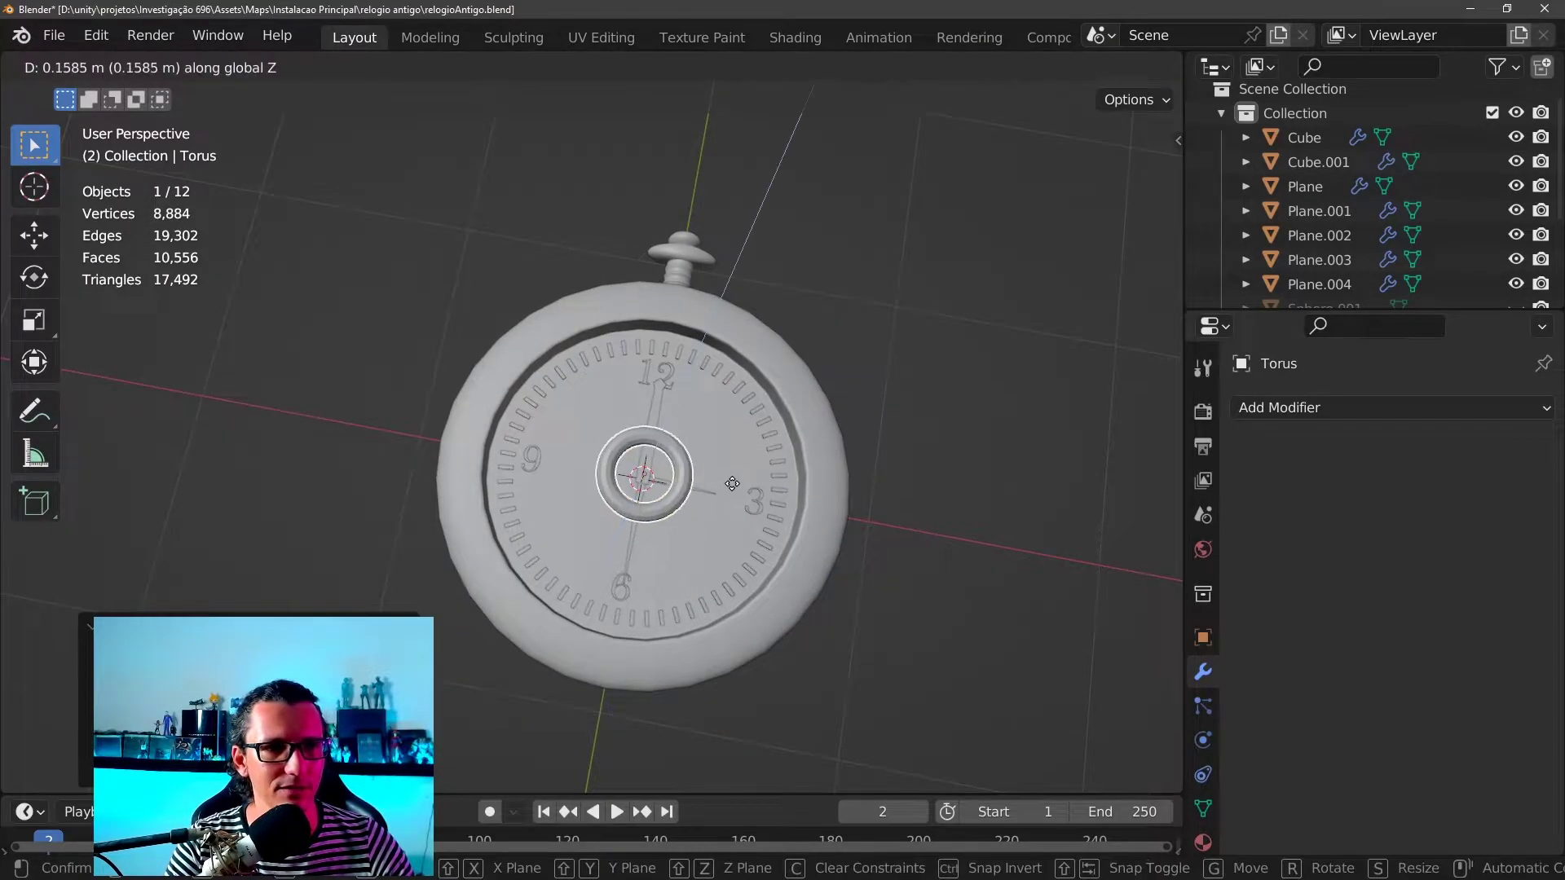
click(727, 493)
middle_drag(923, 481, 934, 633)
scroll(847, 447, up, 2)
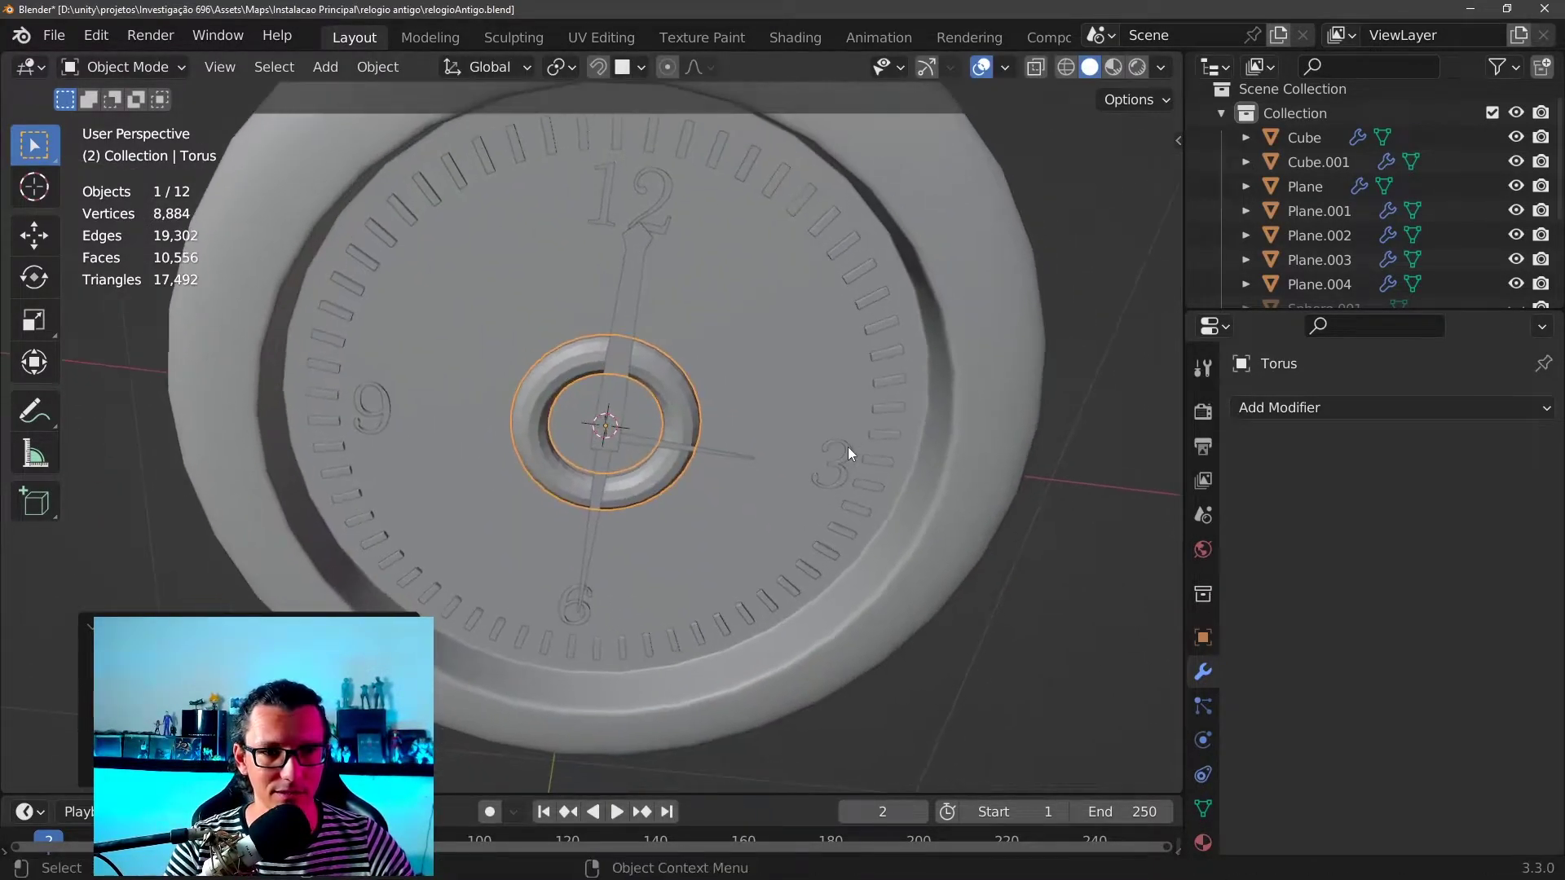
scroll(904, 339, up, 2)
scroll(810, 444, down, 1)
Move the torus along Y so it sits up at the crown
key(g)
key(y)
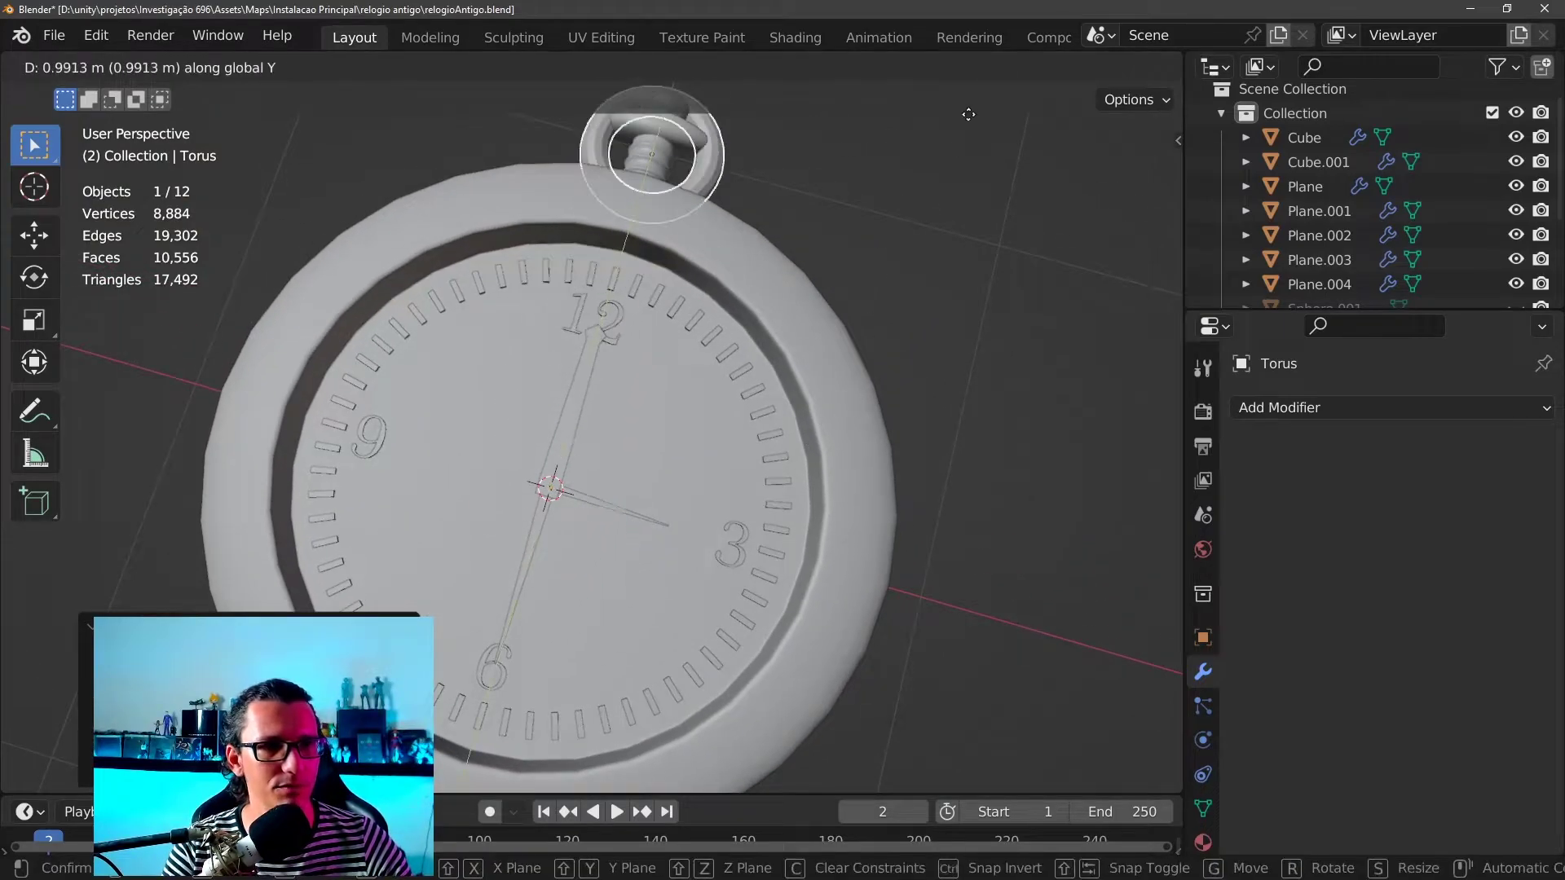
click(965, 400)
mouse_move(965, 399)
middle_down()
mouse_move(895, 510)
mouse_move(921, 639)
middle_up()
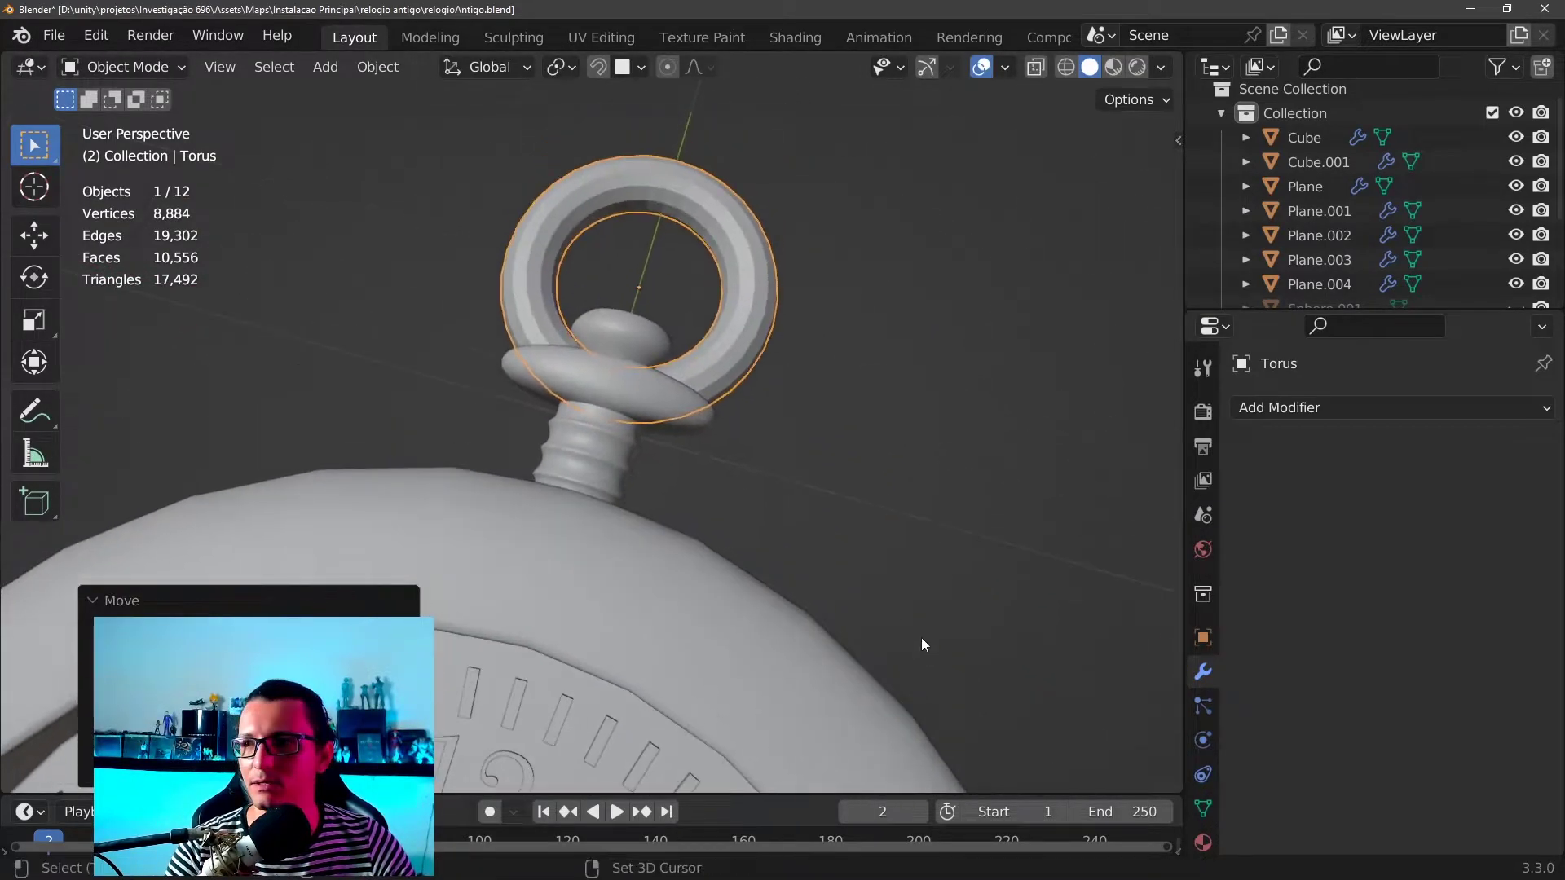
scroll(1013, 653, up, 2)
scroll(990, 638, up, 2)
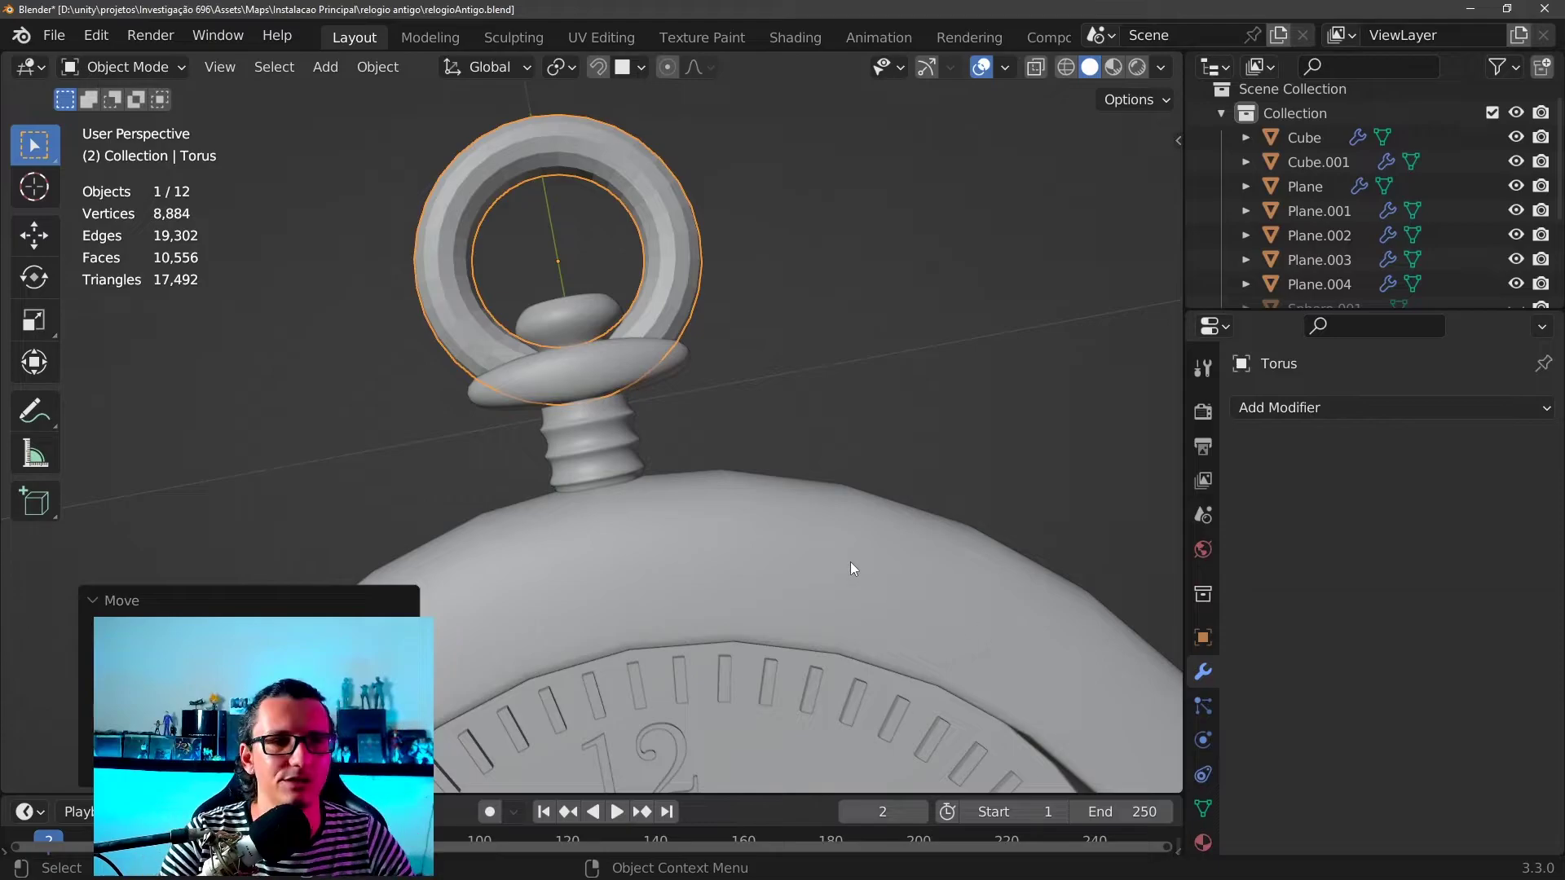
Shrink the torus ring, then stretch it along X into a wide oval
middle_drag(933, 392, 845, 384)
key(s)
key(x)
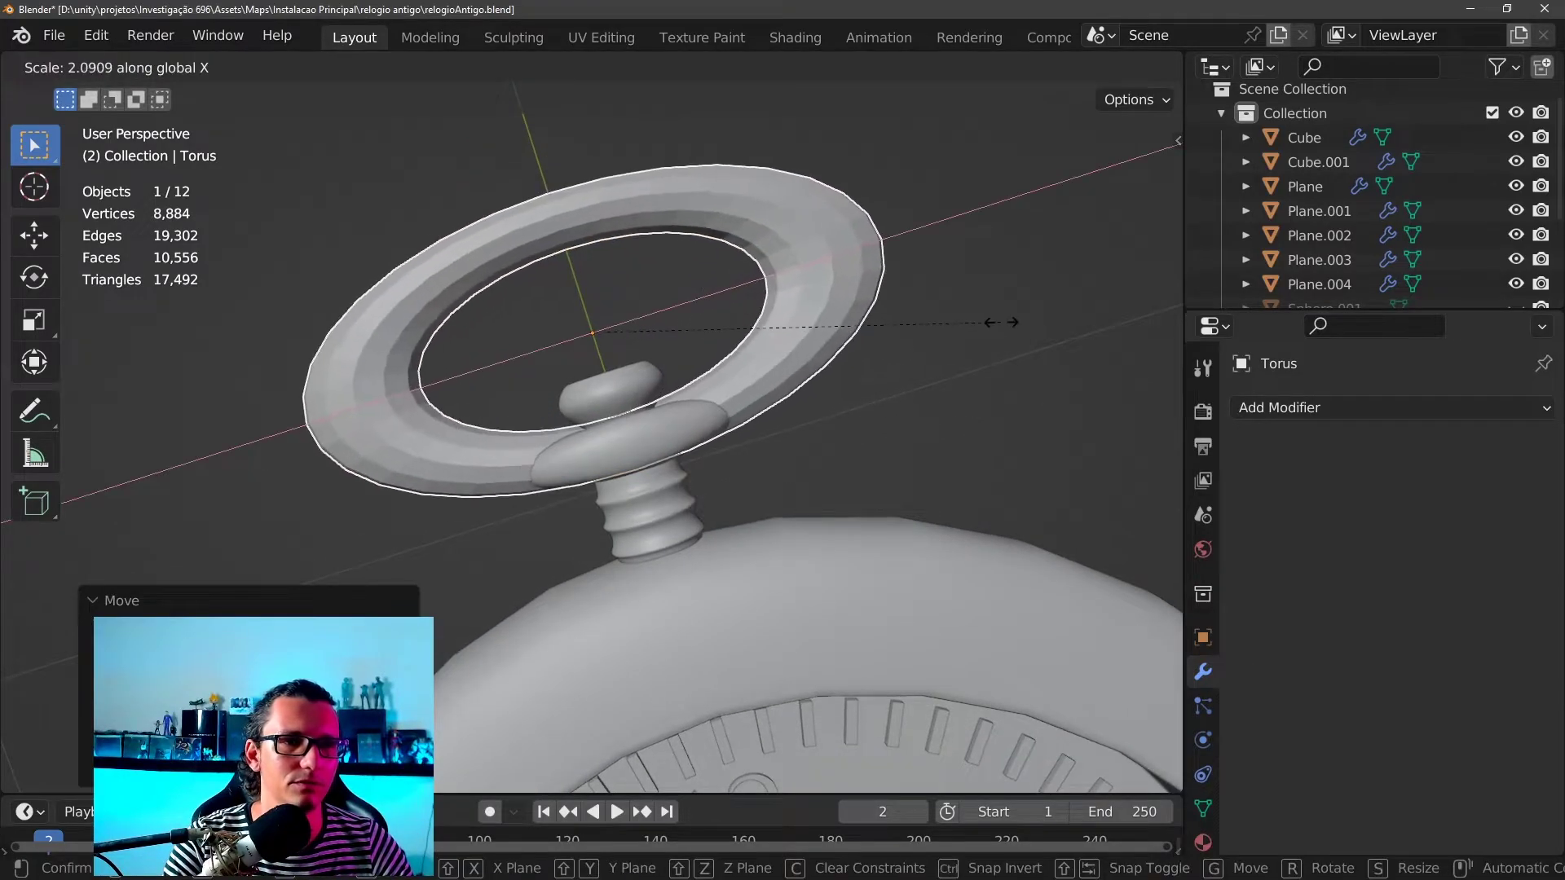
key(Escape)
key(s)
click(908, 244)
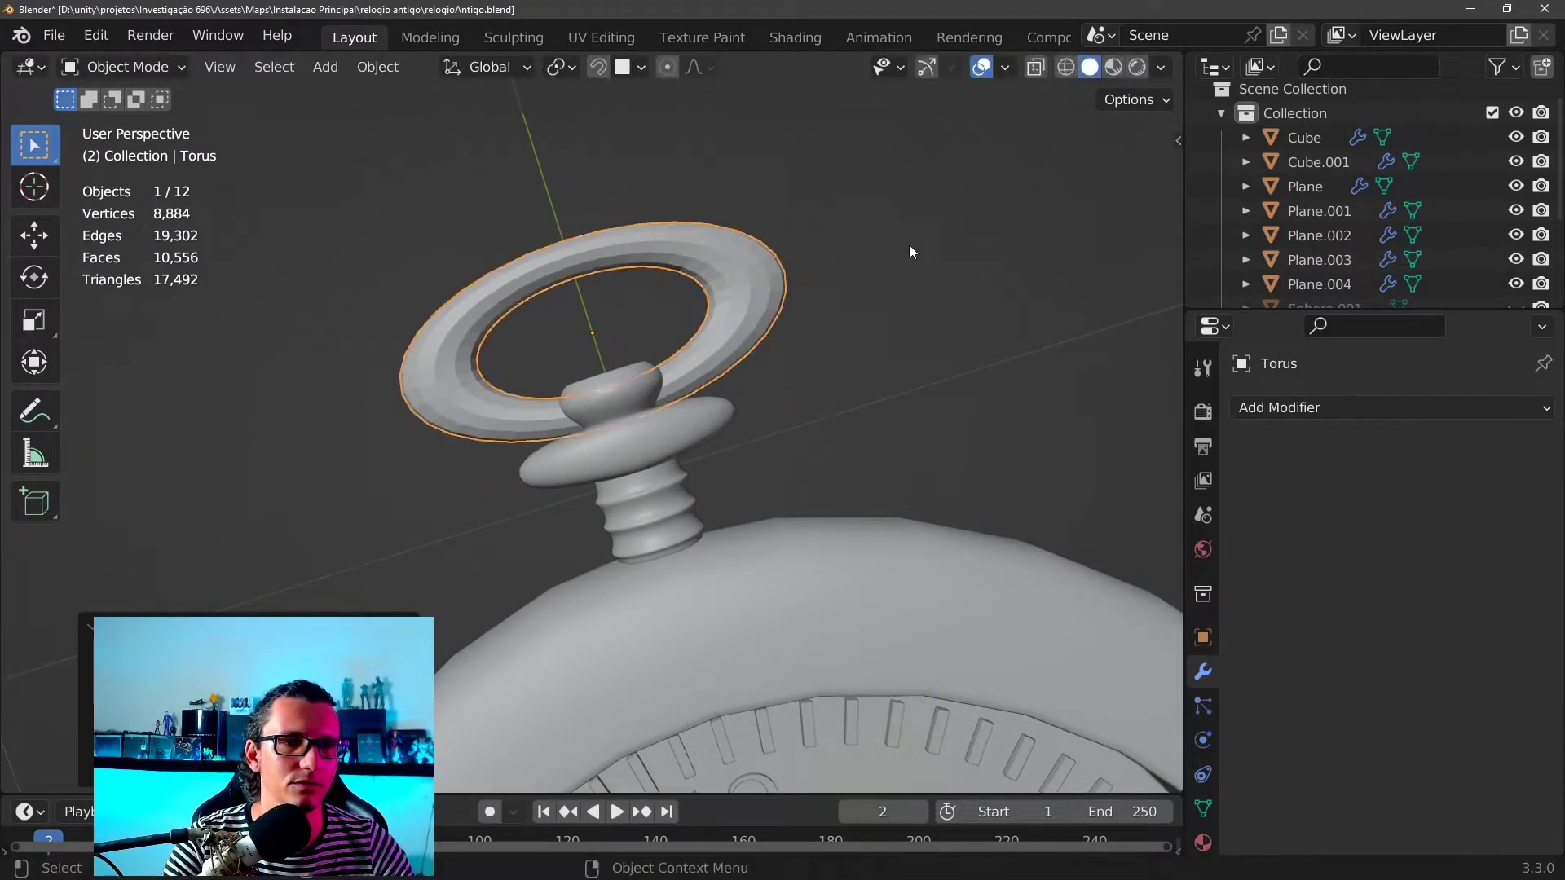
key(s)
key(x)
click(966, 238)
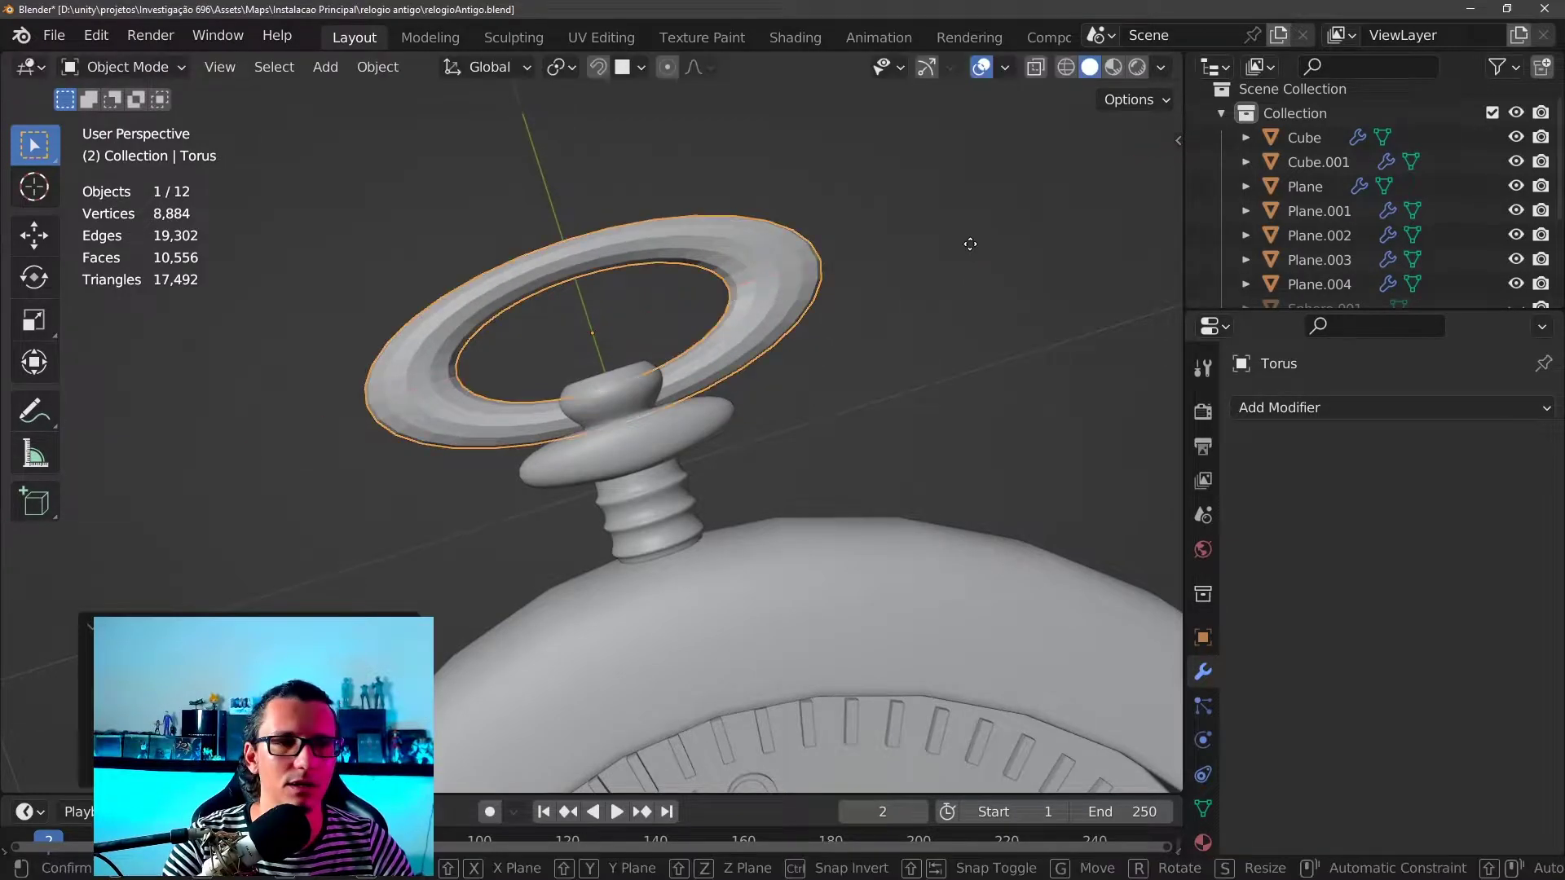
Reposition the oval ring along Z and Y onto the crown cap
key(g)
key(z)
click(951, 248)
key(g)
key(y)
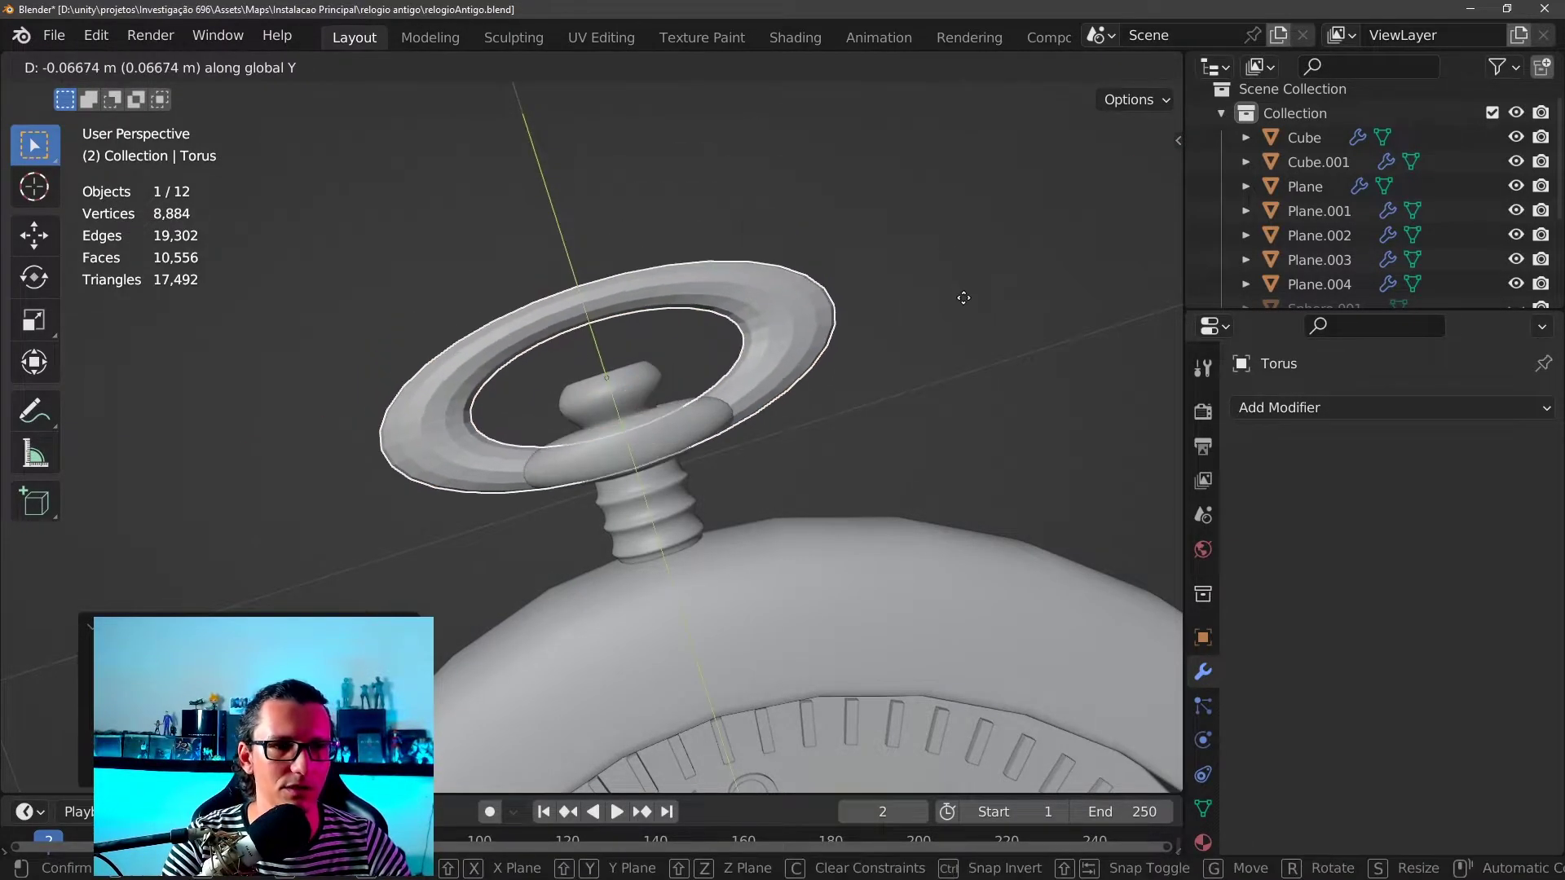
click(964, 295)
mouse_move(912, 359)
middle_down()
mouse_move(1030, 401)
mouse_move(932, 359)
mouse_move(1133, 410)
mouse_move(980, 408)
mouse_move(1125, 325)
mouse_move(725, 307)
mouse_move(926, 454)
mouse_move(891, 601)
mouse_move(772, 489)
mouse_move(831, 492)
middle_up()
middle_drag(755, 577, 734, 423)
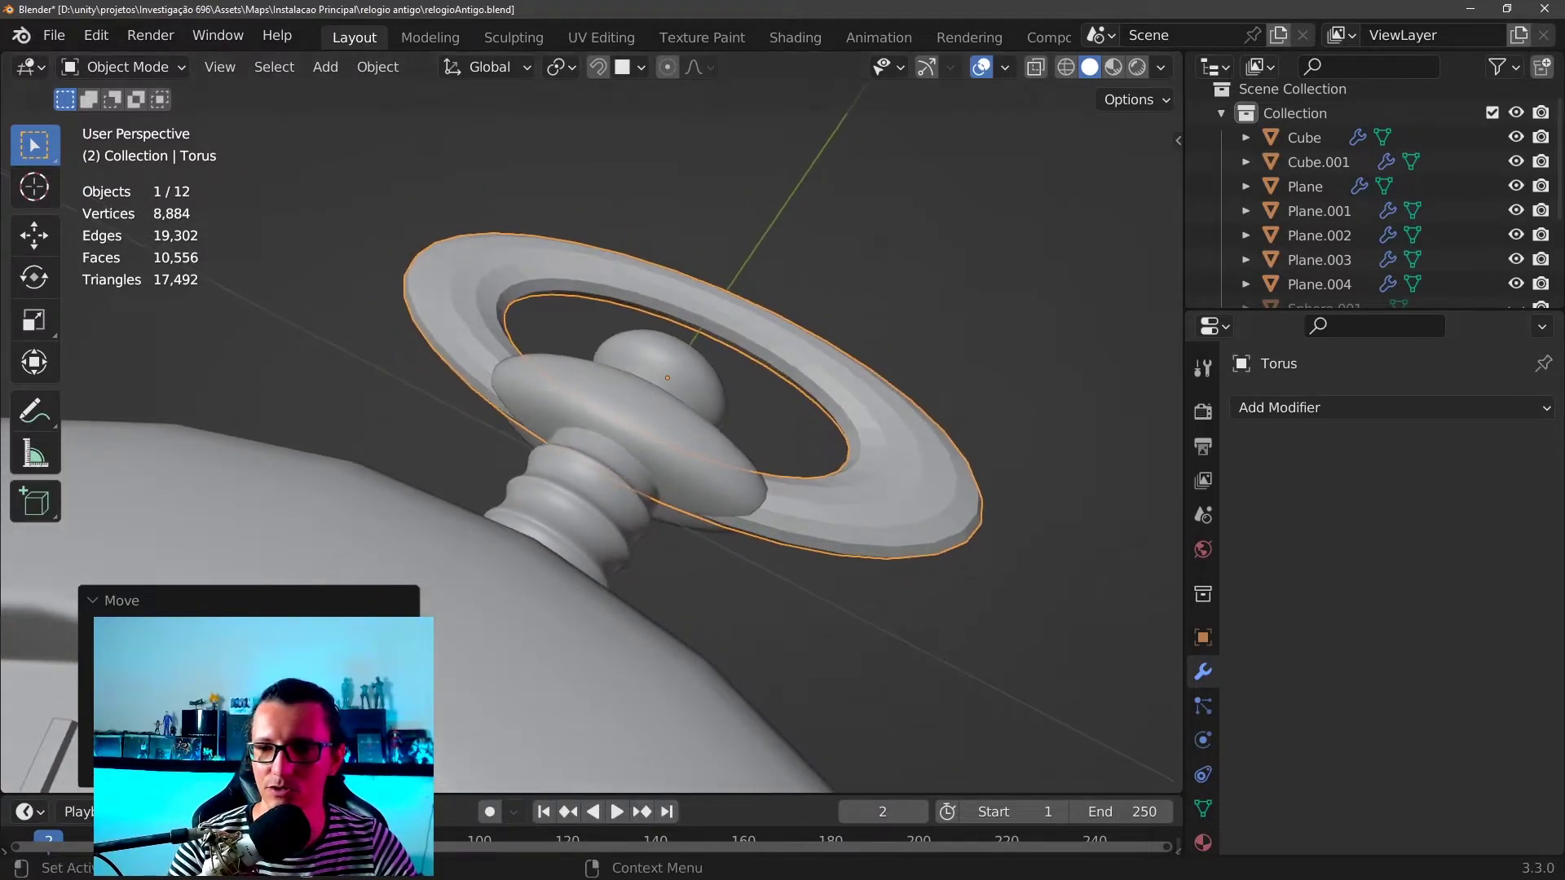
mouse_move(481, 433)
middle_down()
mouse_move(600, 429)
mouse_move(580, 521)
mouse_move(719, 373)
middle_up()
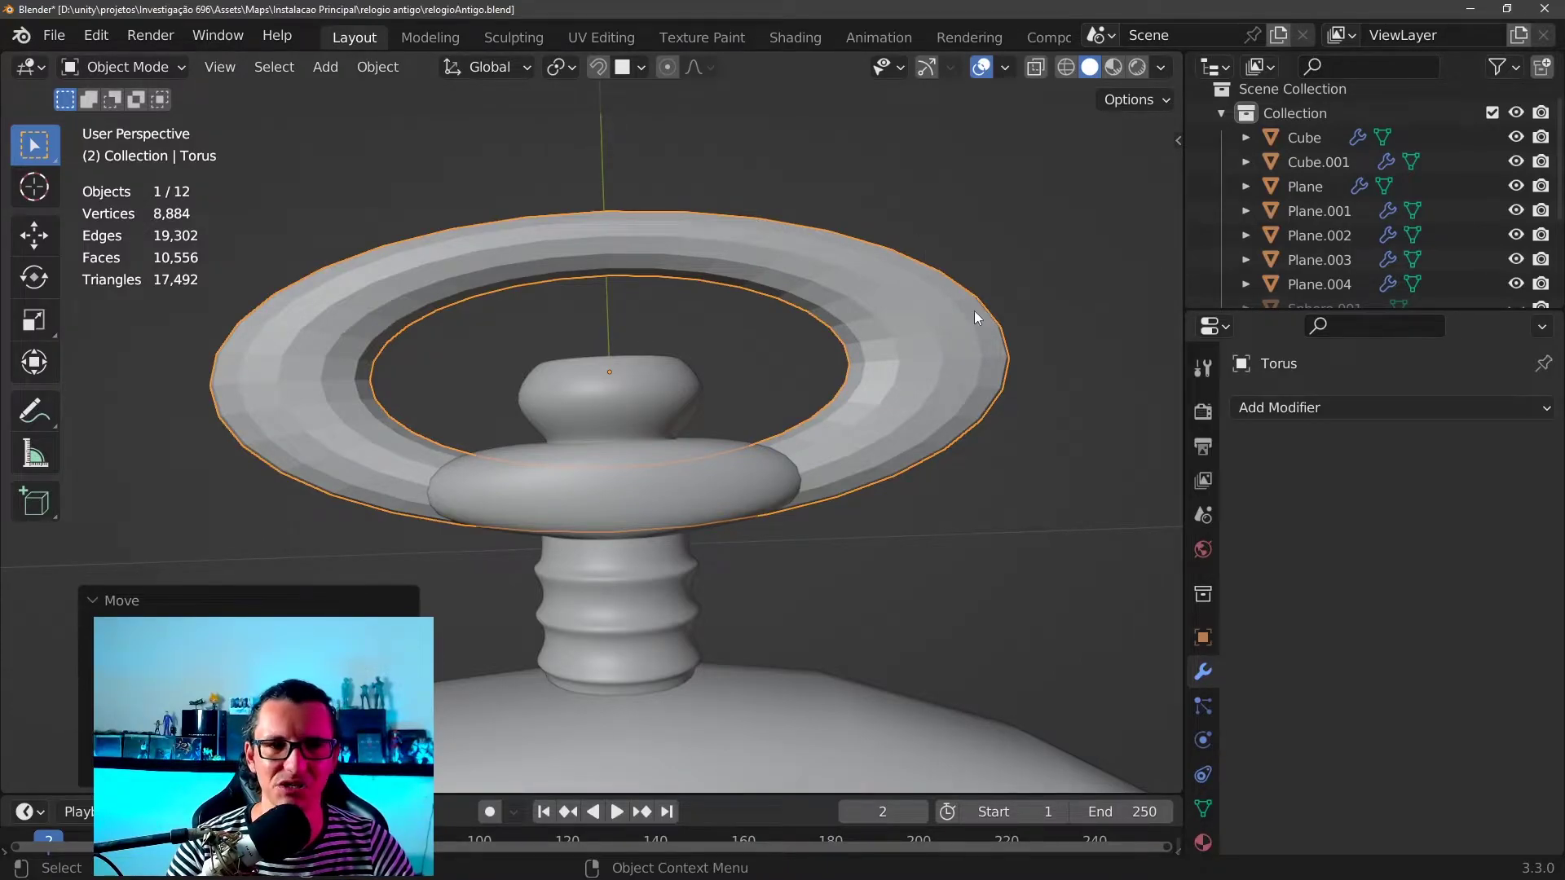
Rescale the torus ring uniformly, then flatten its thickness along Z
key(s)
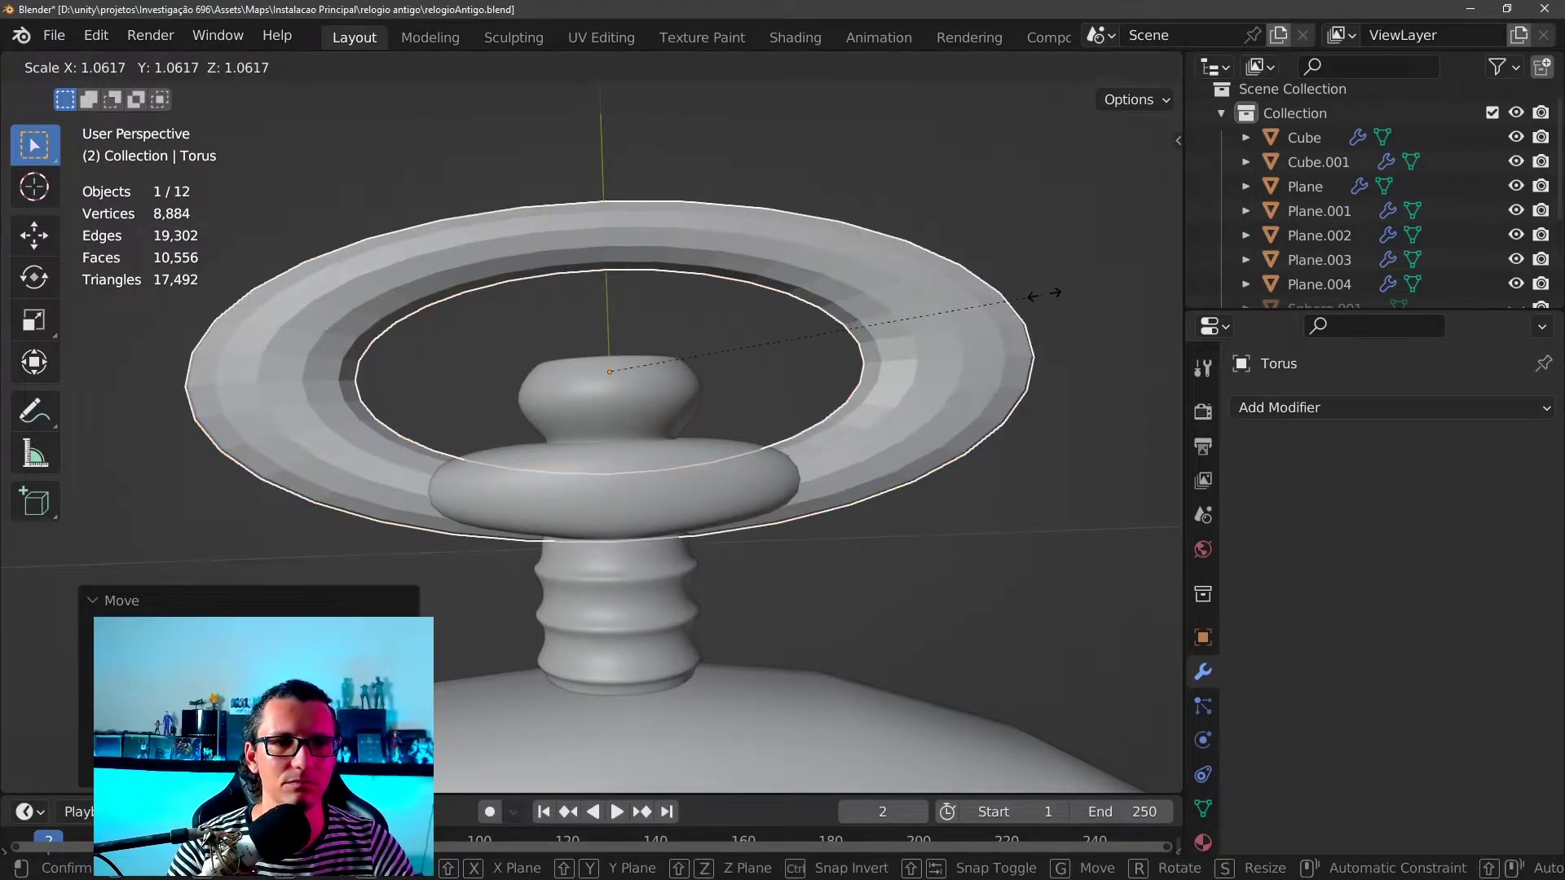
click(1164, 295)
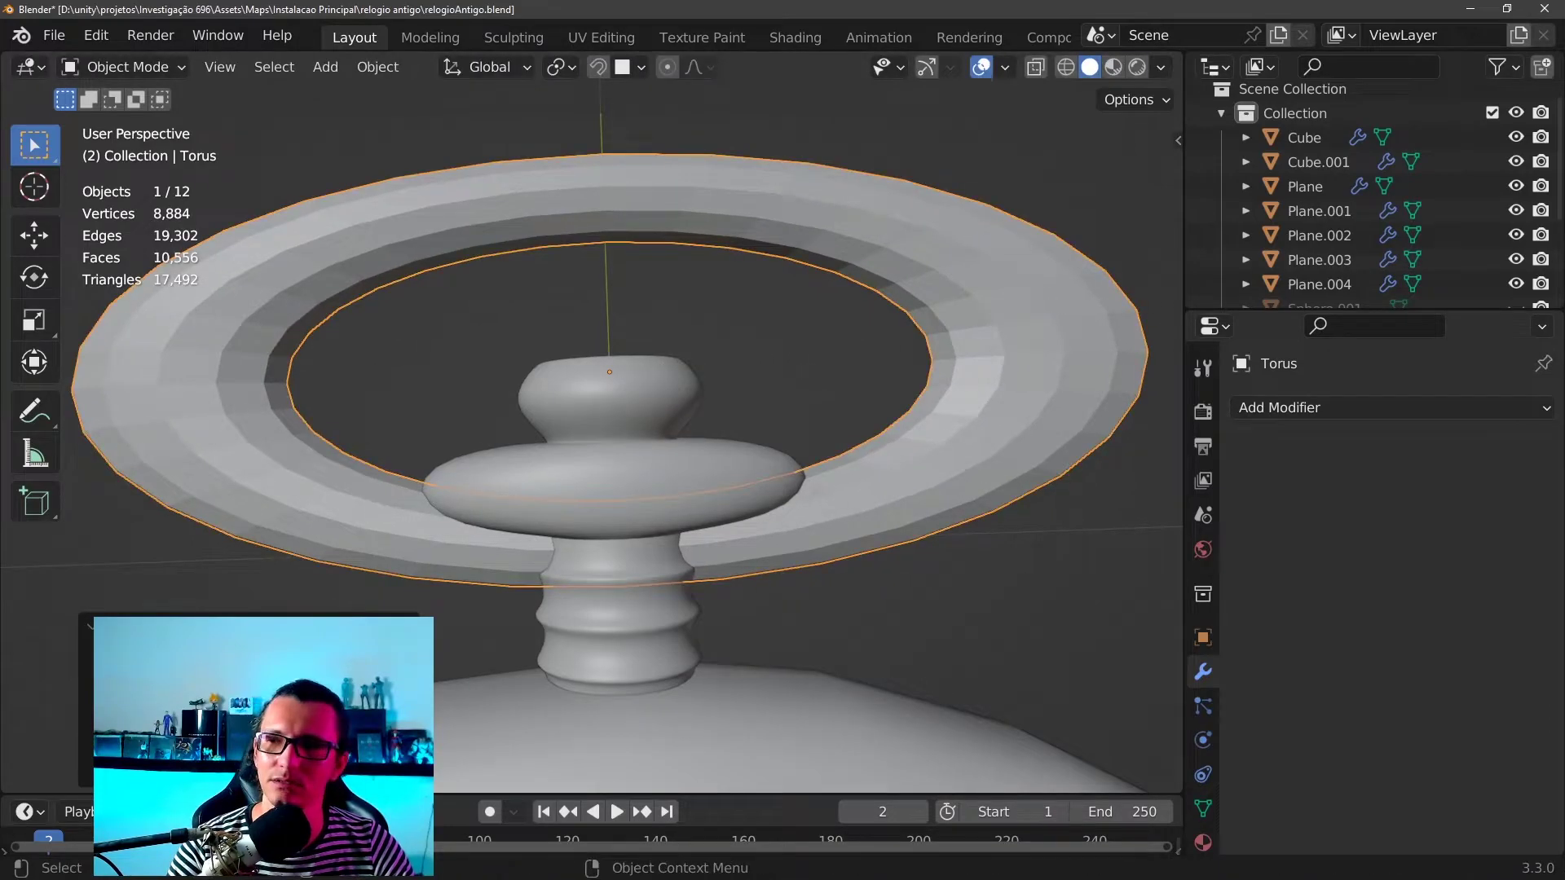
key(s)
click(889, 331)
key(s)
key(z)
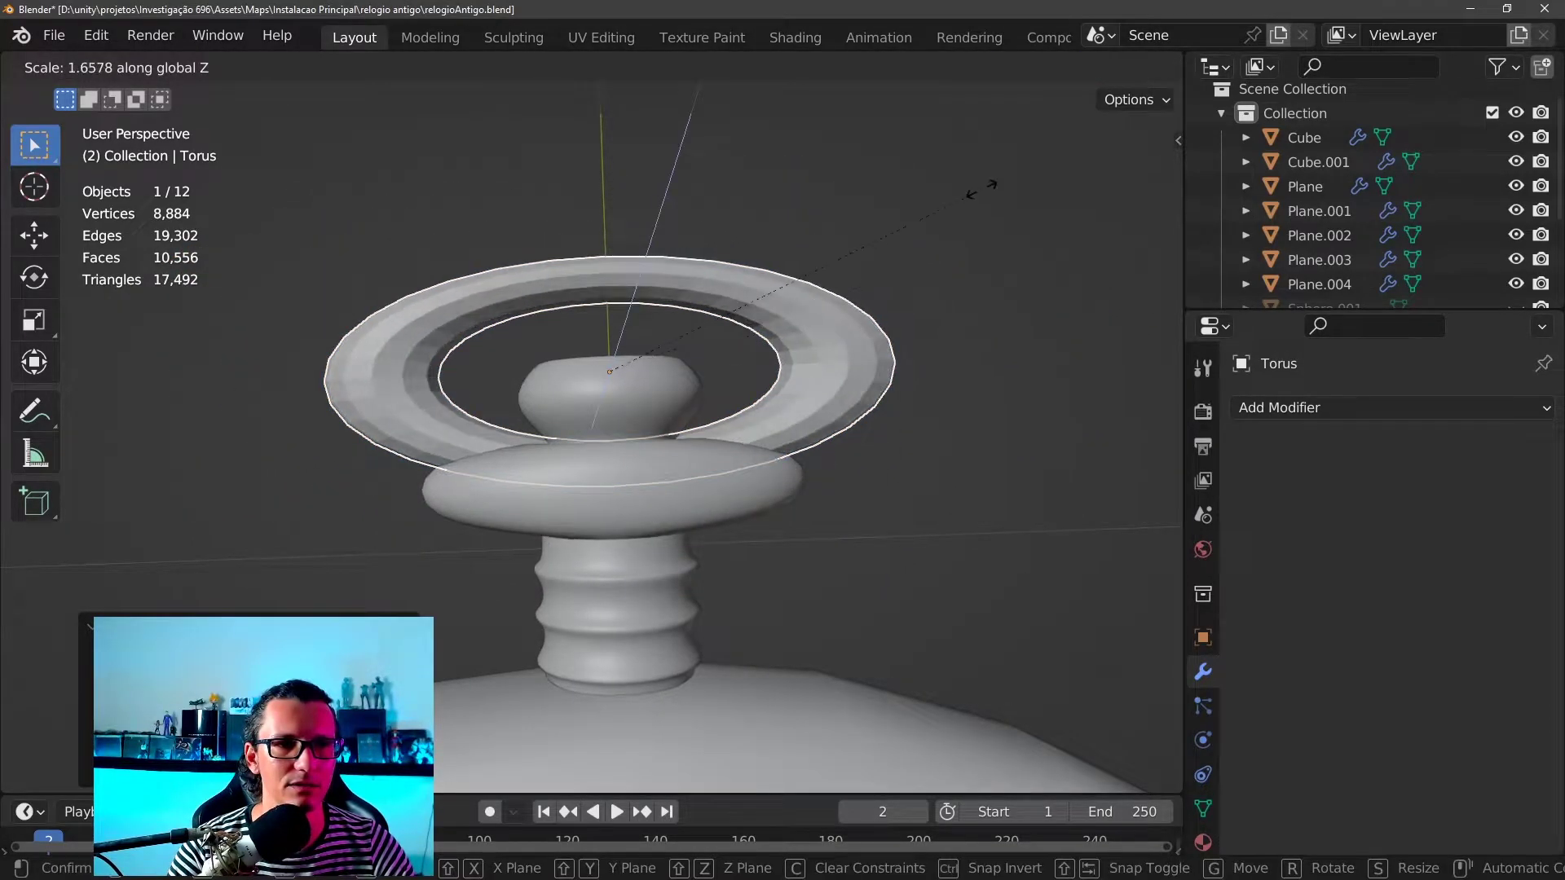
click(843, 277)
middle_drag(843, 277, 813, 243)
Adjust the ring's width along X and depth along Y
key(s)
key(x)
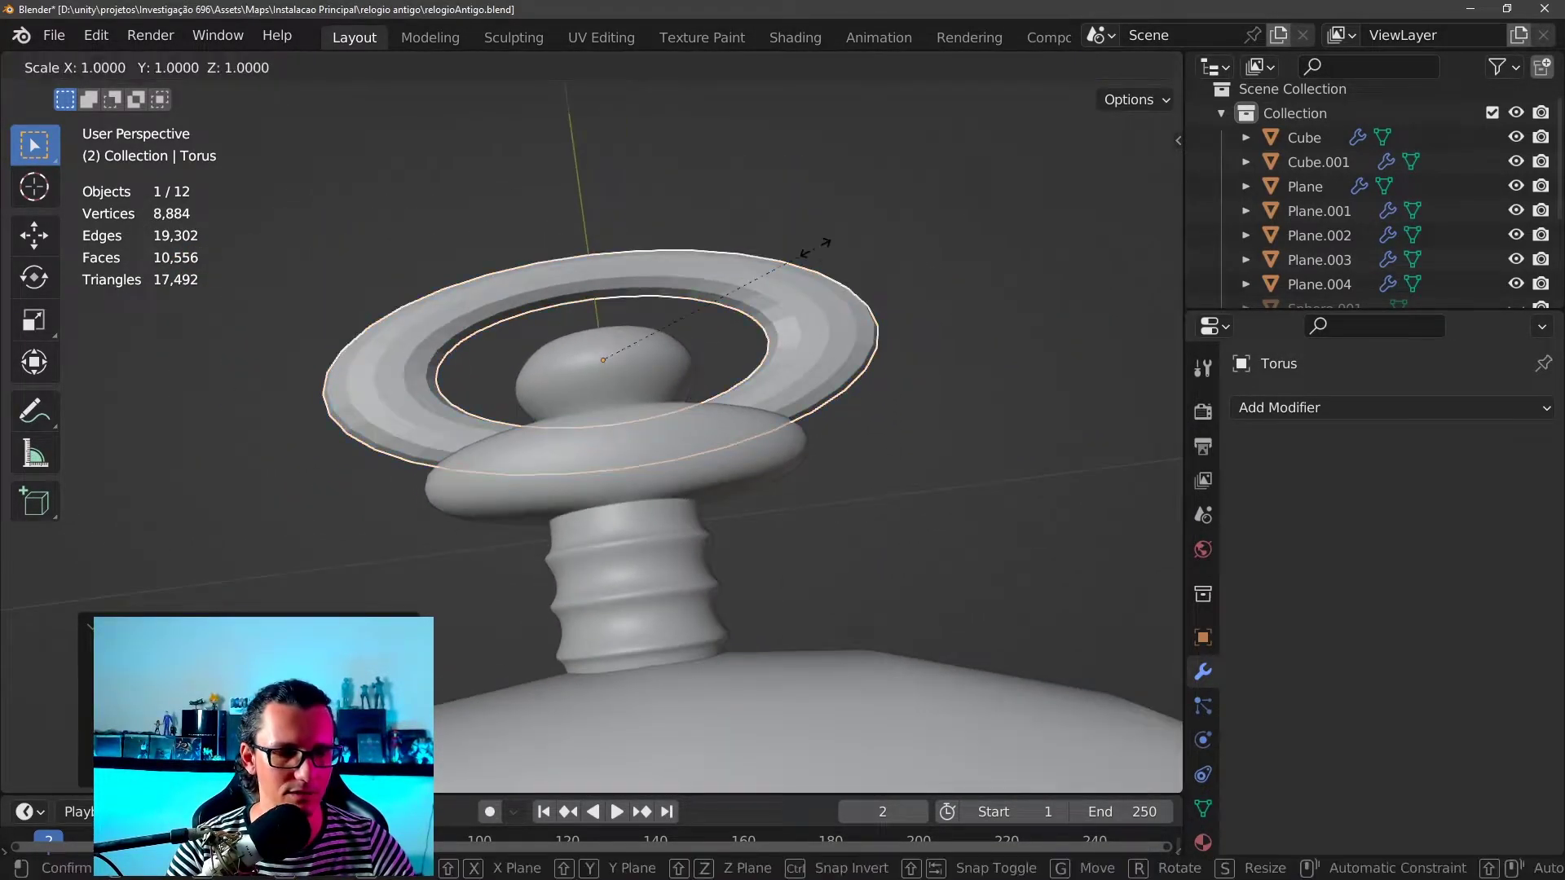
click(854, 232)
key(s)
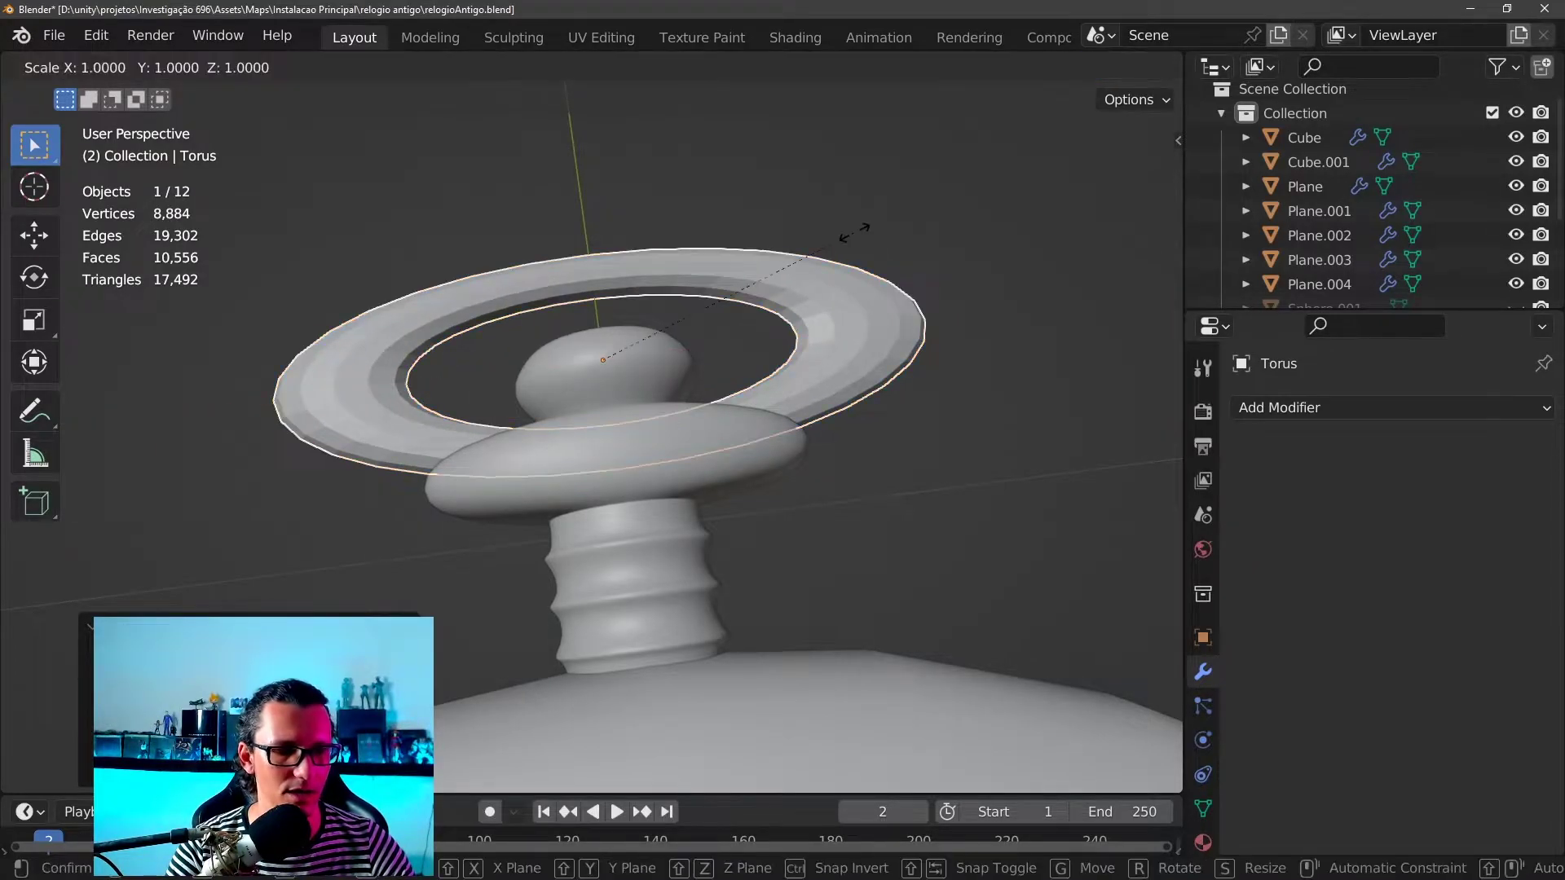
key(y)
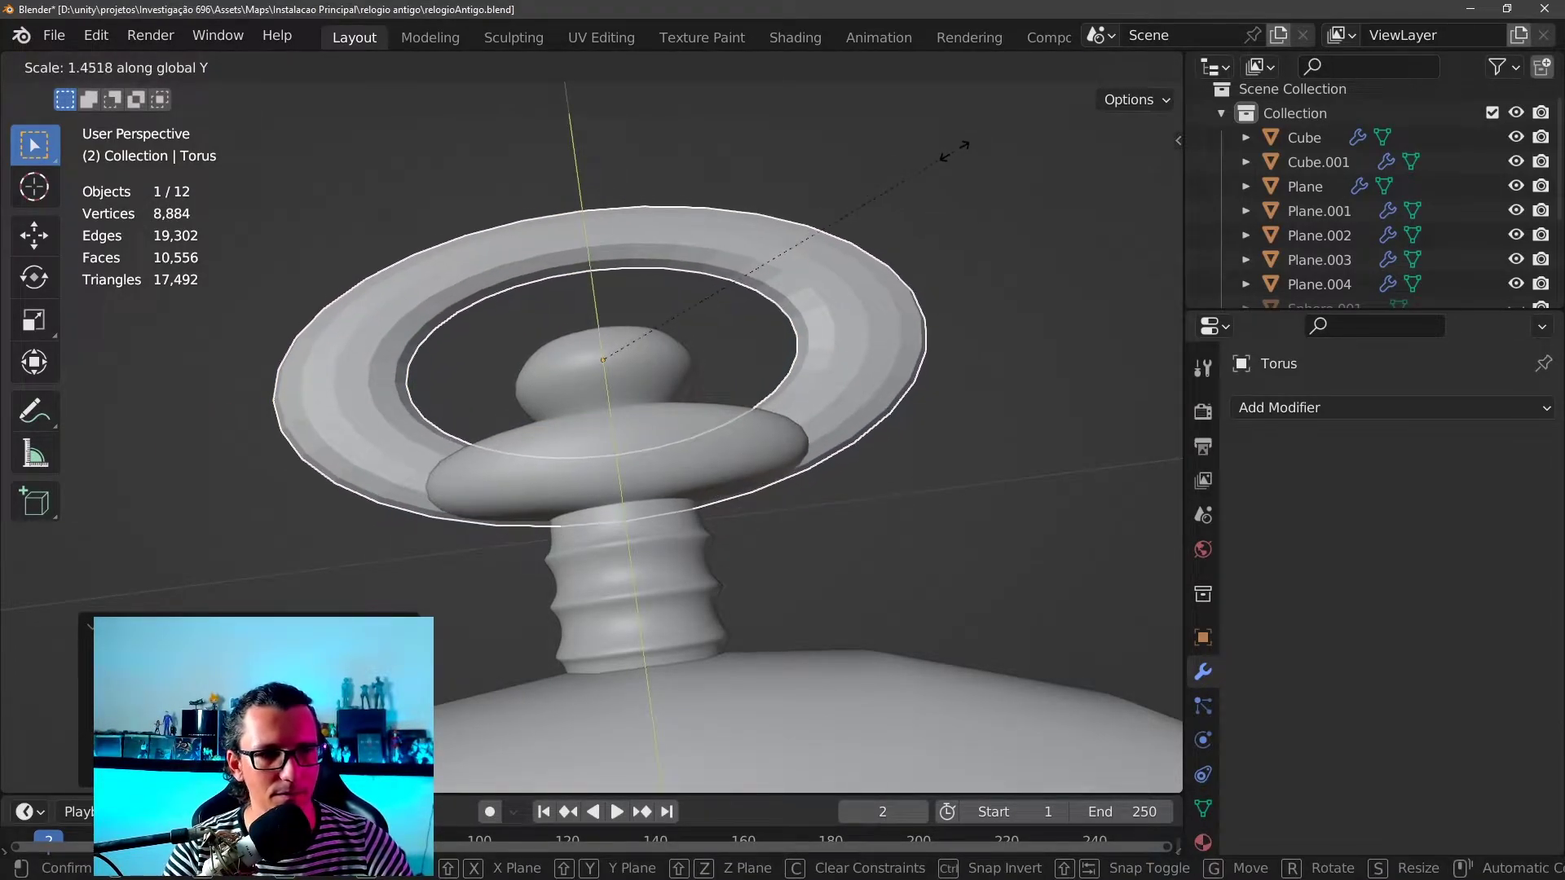
click(961, 193)
Orbit and zoom to inspect the resized ring from above
scroll(814, 349, down, 5)
scroll(815, 420, up, 5)
mouse_move(815, 420)
middle_down()
mouse_move(859, 217)
mouse_move(804, 231)
middle_up()
scroll(800, 375, up, 4)
mouse_move(799, 375)
middle_down()
mouse_move(770, 494)
mouse_move(774, 560)
mouse_move(781, 411)
mouse_move(761, 373)
mouse_move(757, 419)
mouse_move(731, 426)
mouse_move(785, 401)
mouse_move(776, 344)
mouse_move(825, 398)
mouse_move(811, 600)
middle_up()
scroll(769, 494, down, 4)
scroll(756, 419, down, 3)
scroll(731, 426, up, 3)
scroll(755, 355, down, 2)
scroll(790, 386, up, 2)
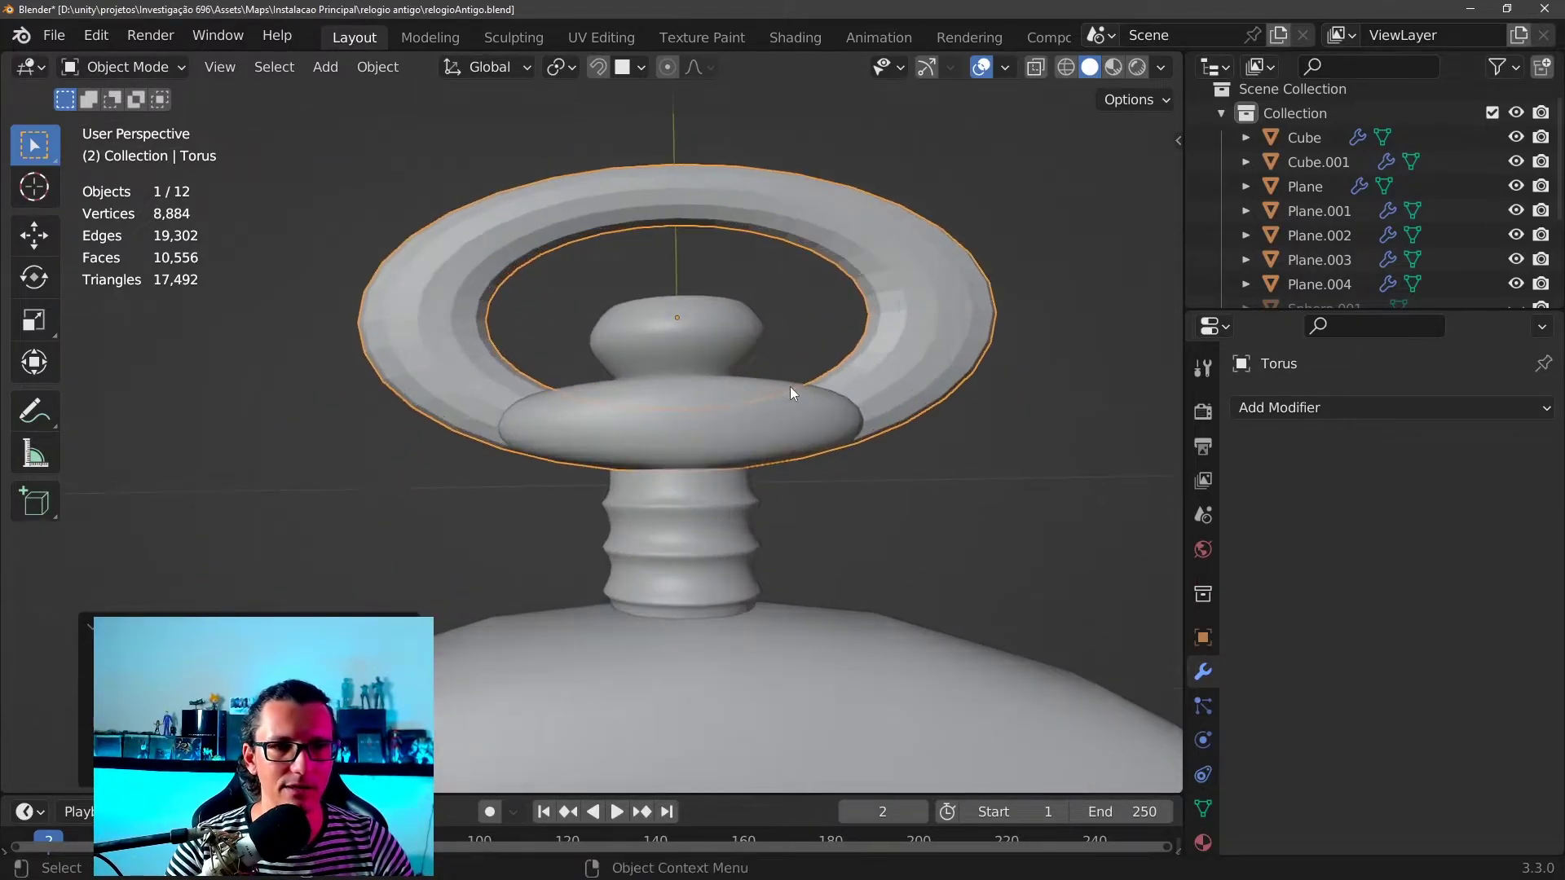
scroll(790, 386, up, 1)
scroll(758, 364, down, 2)
middle_drag(759, 365, 696, 342)
In Edit Mode, select the torus's two opposite side edge loops and view from the top
key(Tab)
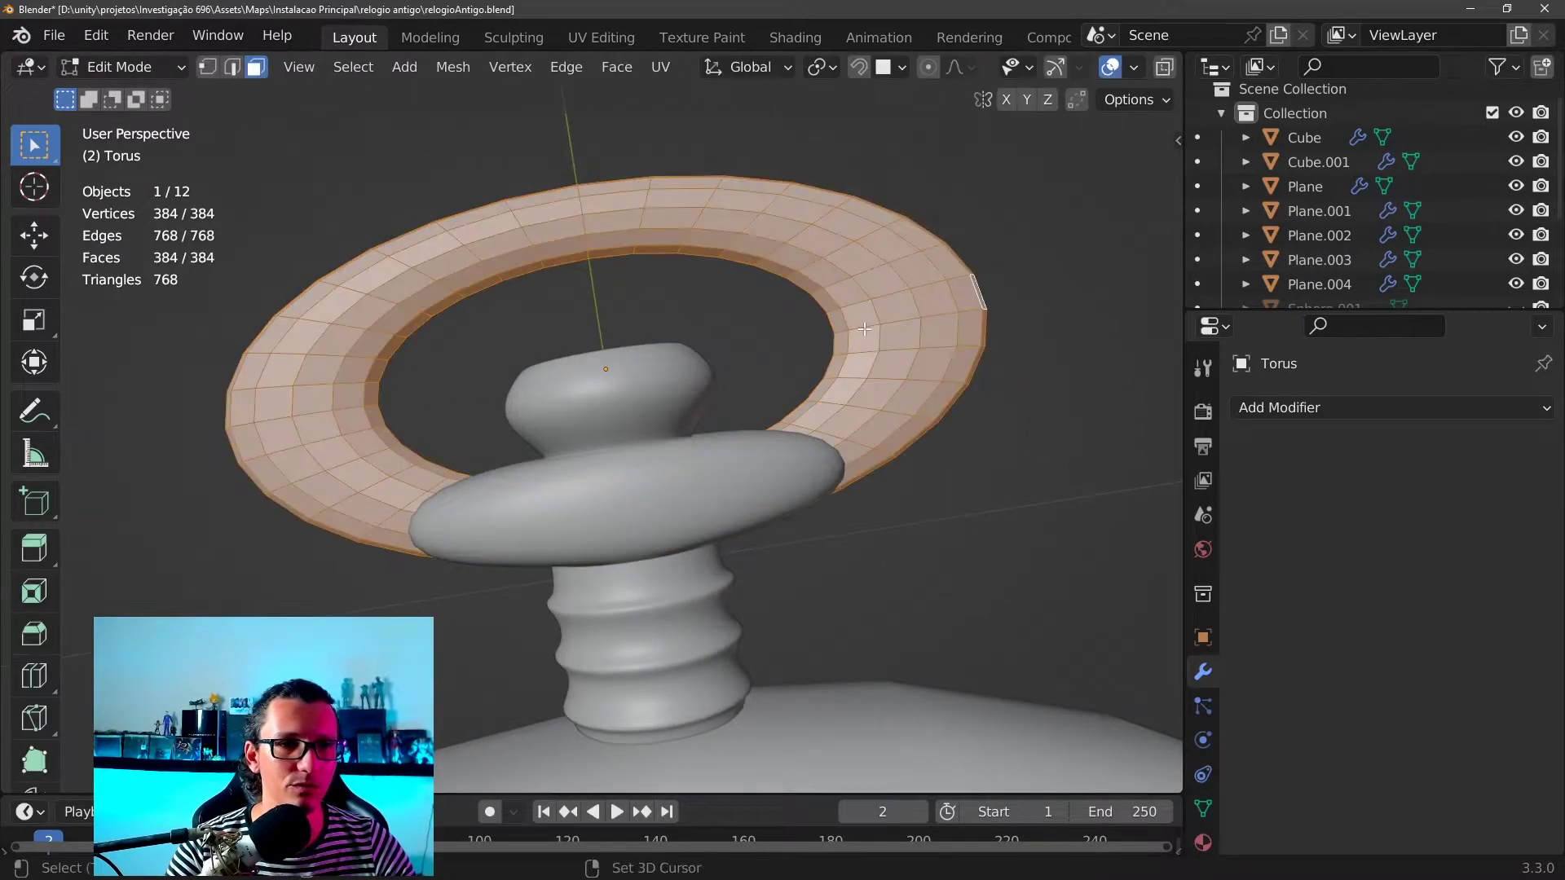
scroll(856, 391, up, 2)
click(921, 416)
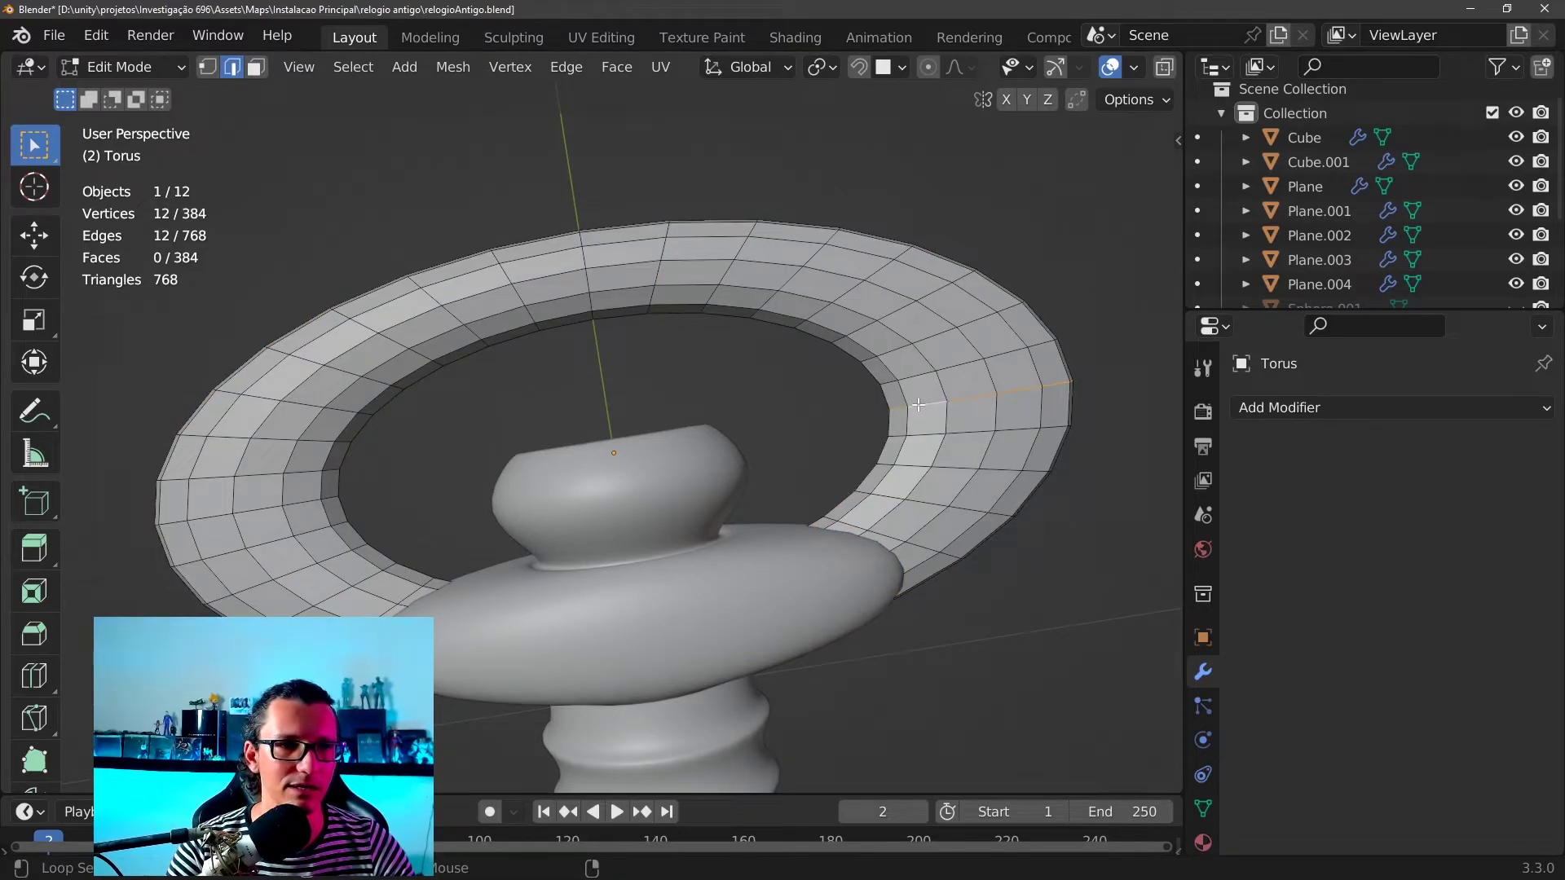
alt+shift+click(316, 500)
alt+middle_drag(317, 500, 713, 423)
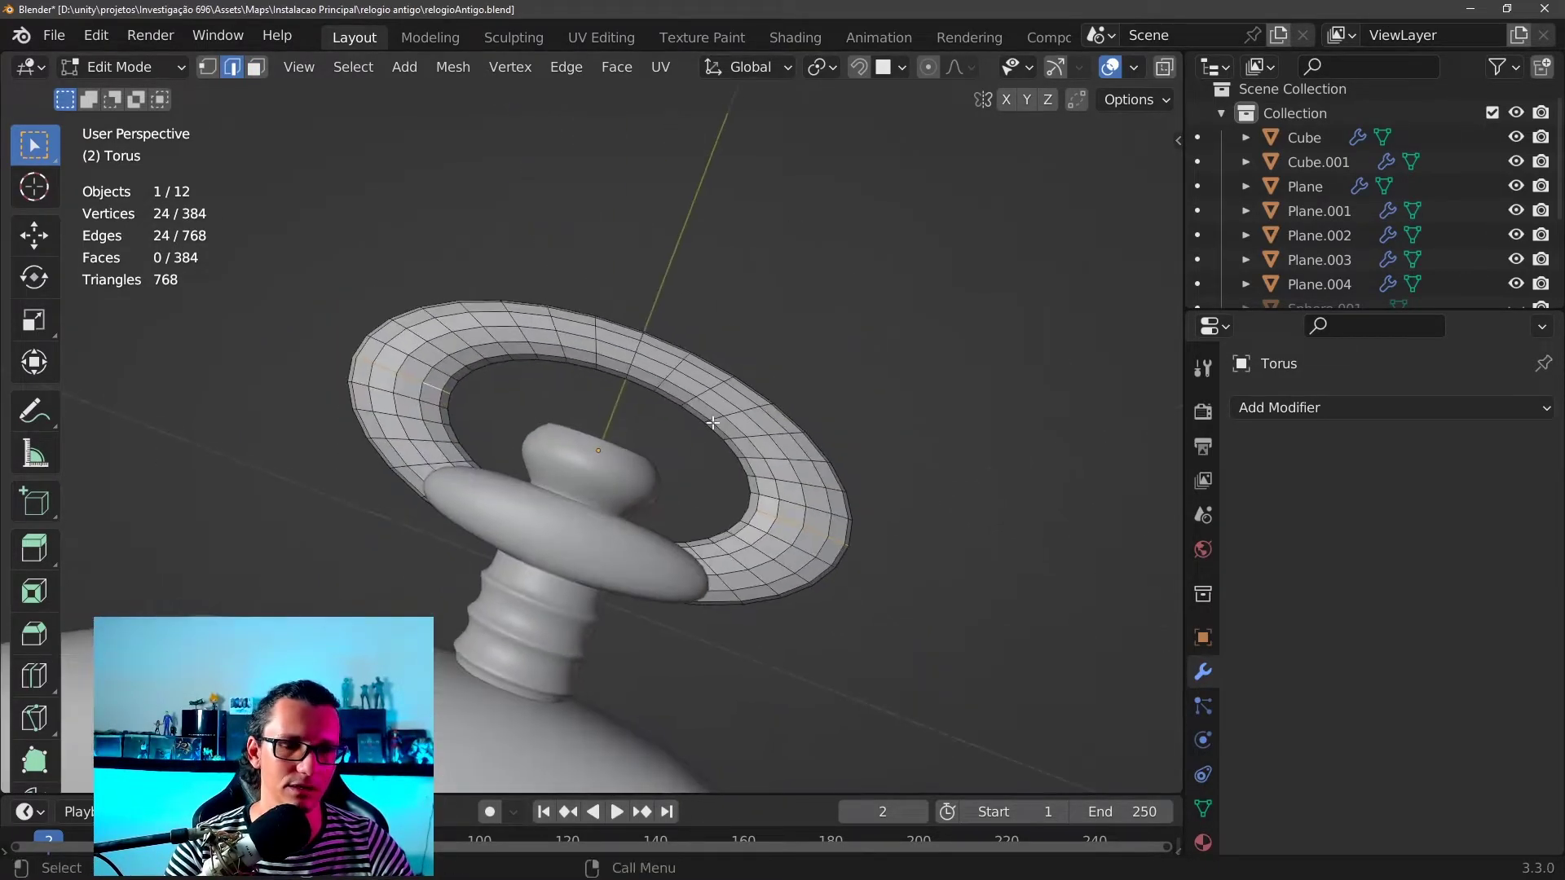
scroll(713, 423, up, 2)
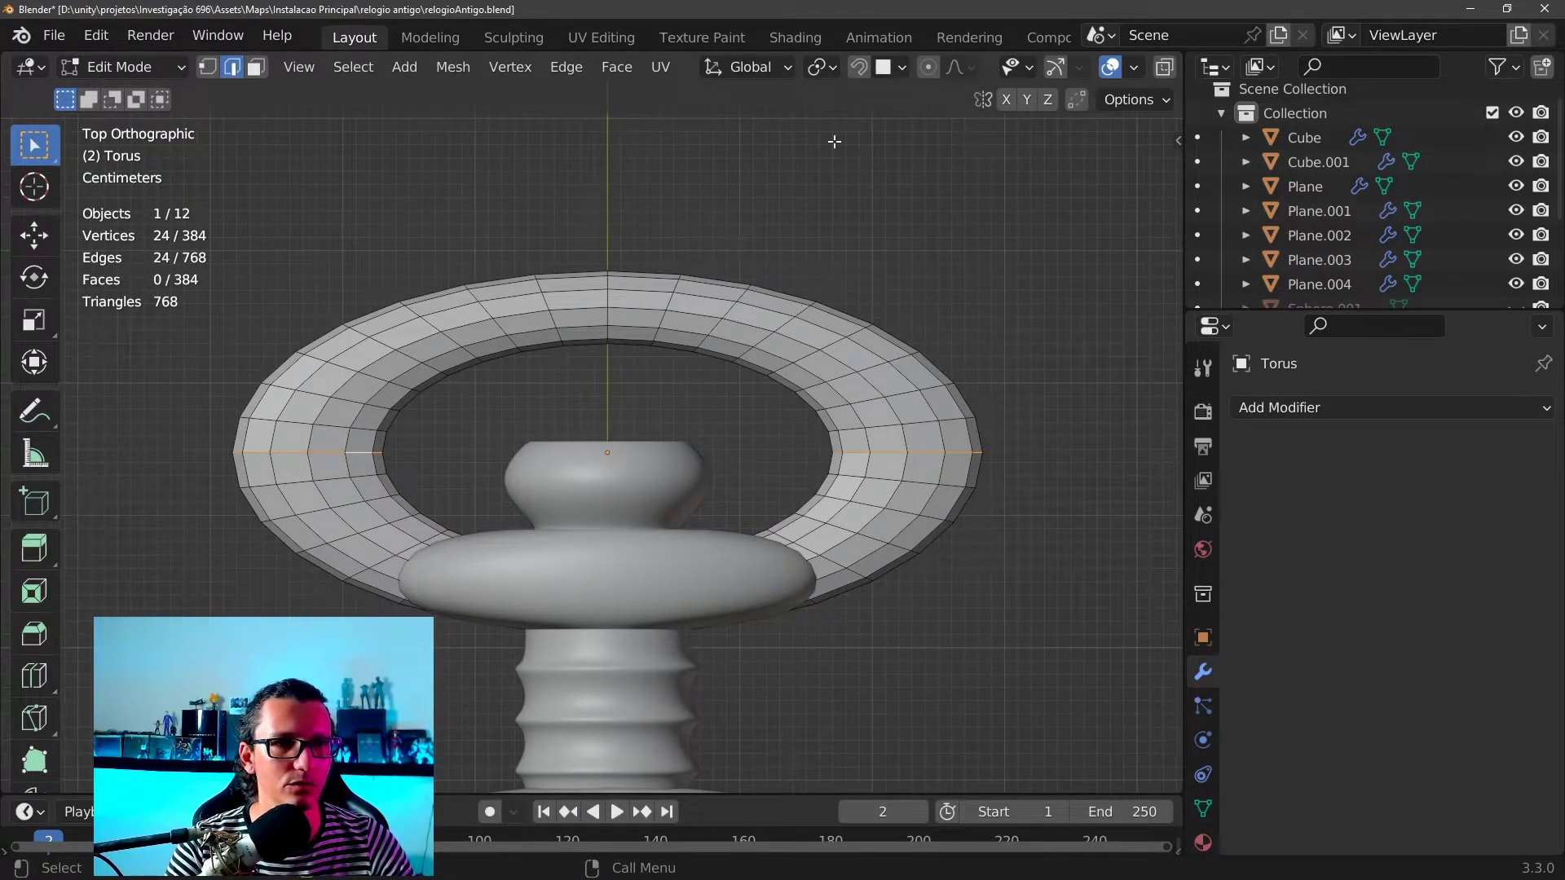
scroll(1009, 74, down, 3)
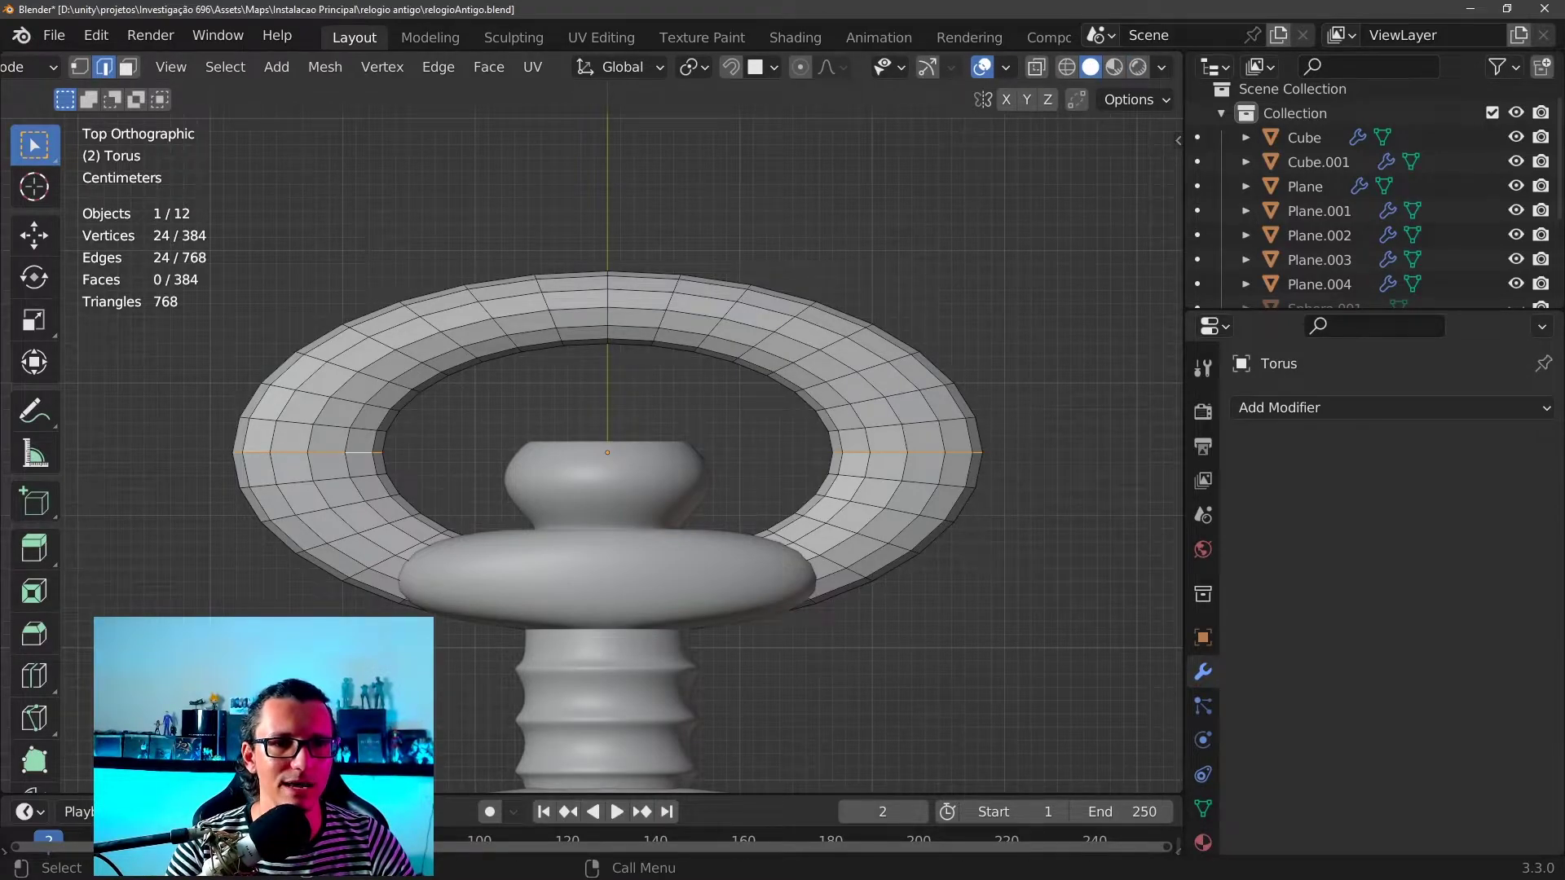
Scale the two side edge loops uniformly to a new width
key(s)
key(Escape)
shift+middle_drag(980, 428, 886, 384)
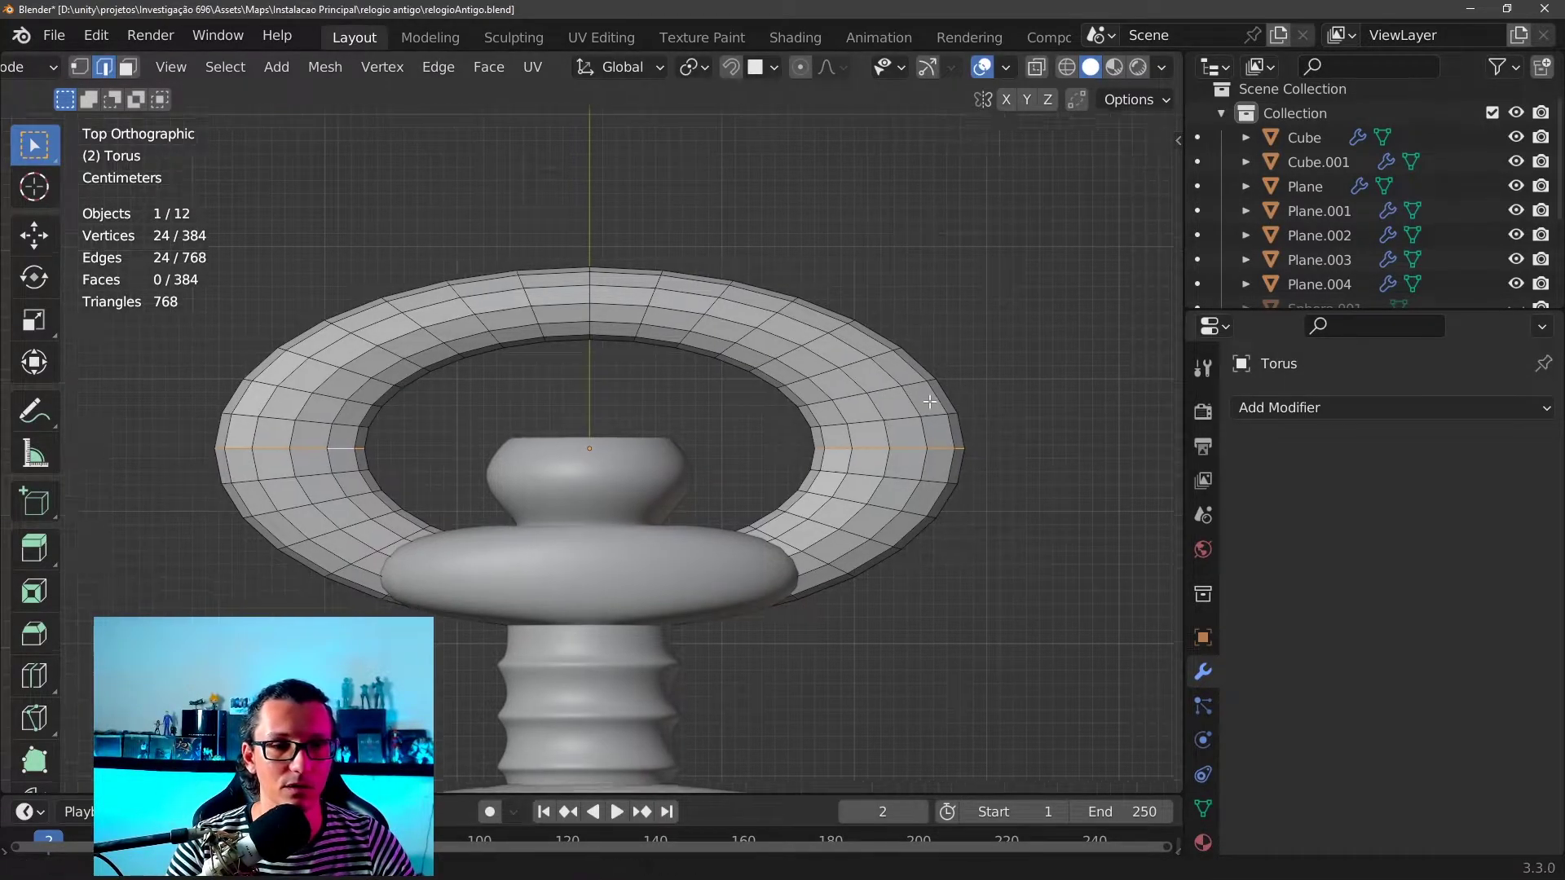
key(s)
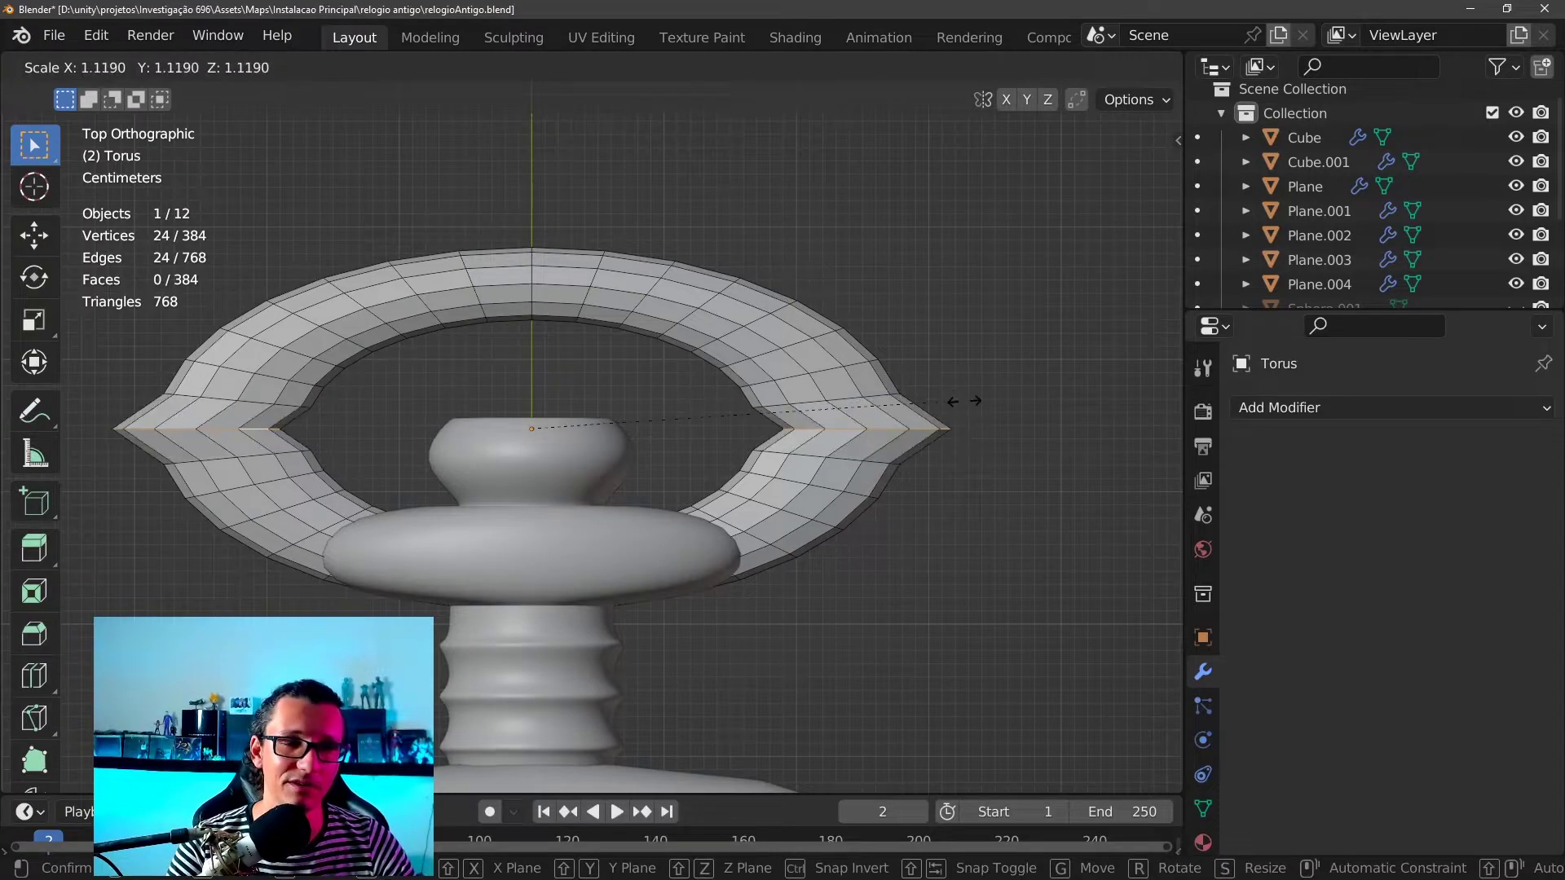
click(915, 405)
mouse_move(915, 405)
middle_down()
mouse_move(766, 214)
mouse_move(594, 134)
mouse_move(639, 164)
middle_up()
scroll(803, 375, up, 4)
scroll(659, 307, up, 2)
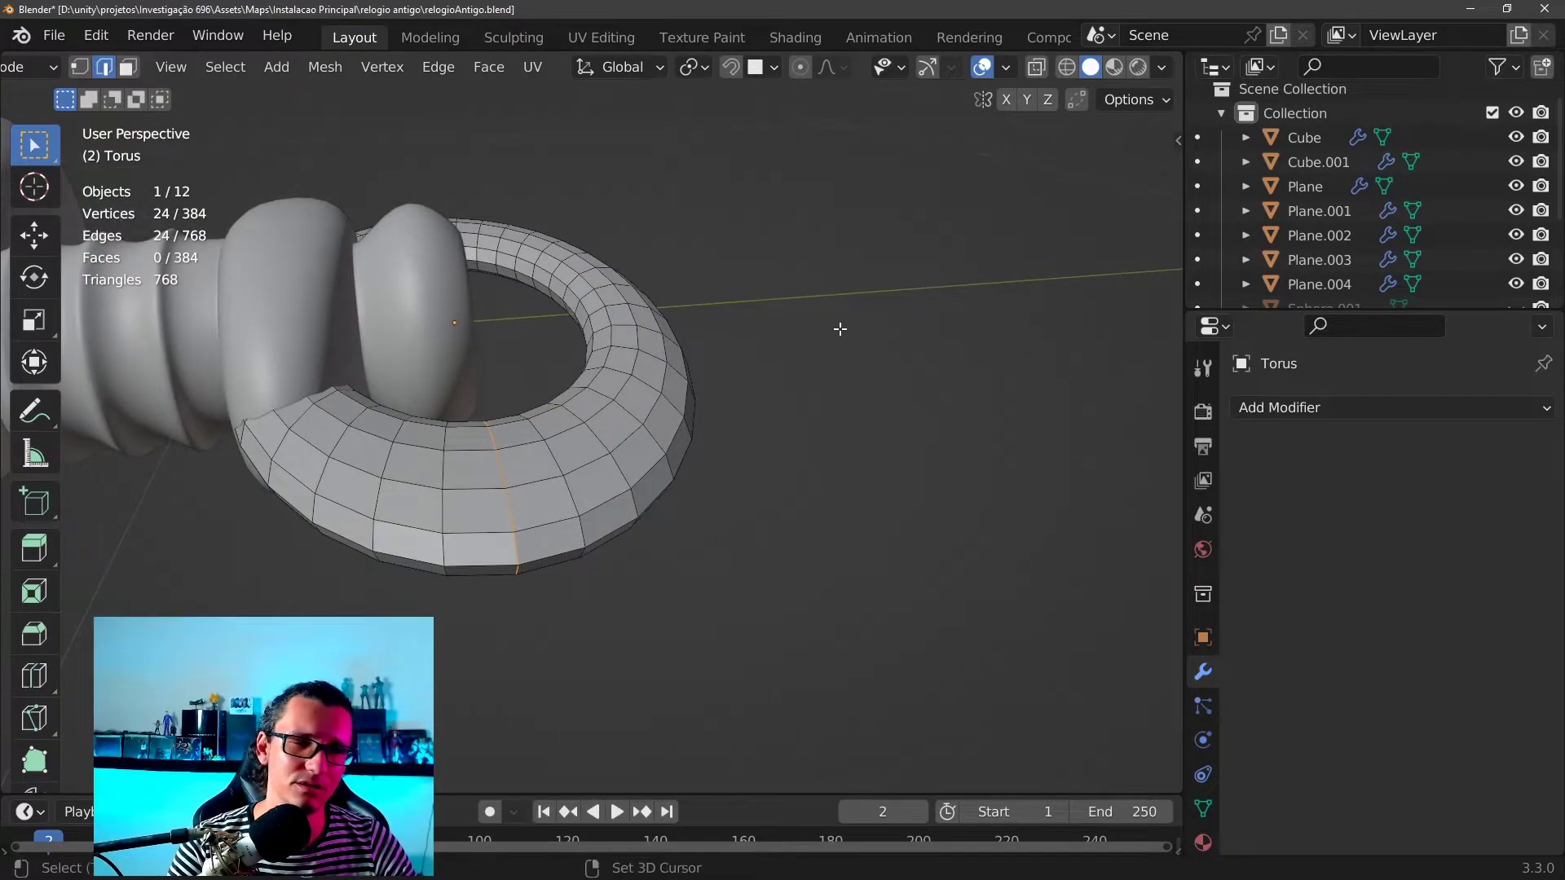
Scale the side edge loops along the X axis to widen the bow
key(shift+s)
key(Escape)
key(s)
key(x)
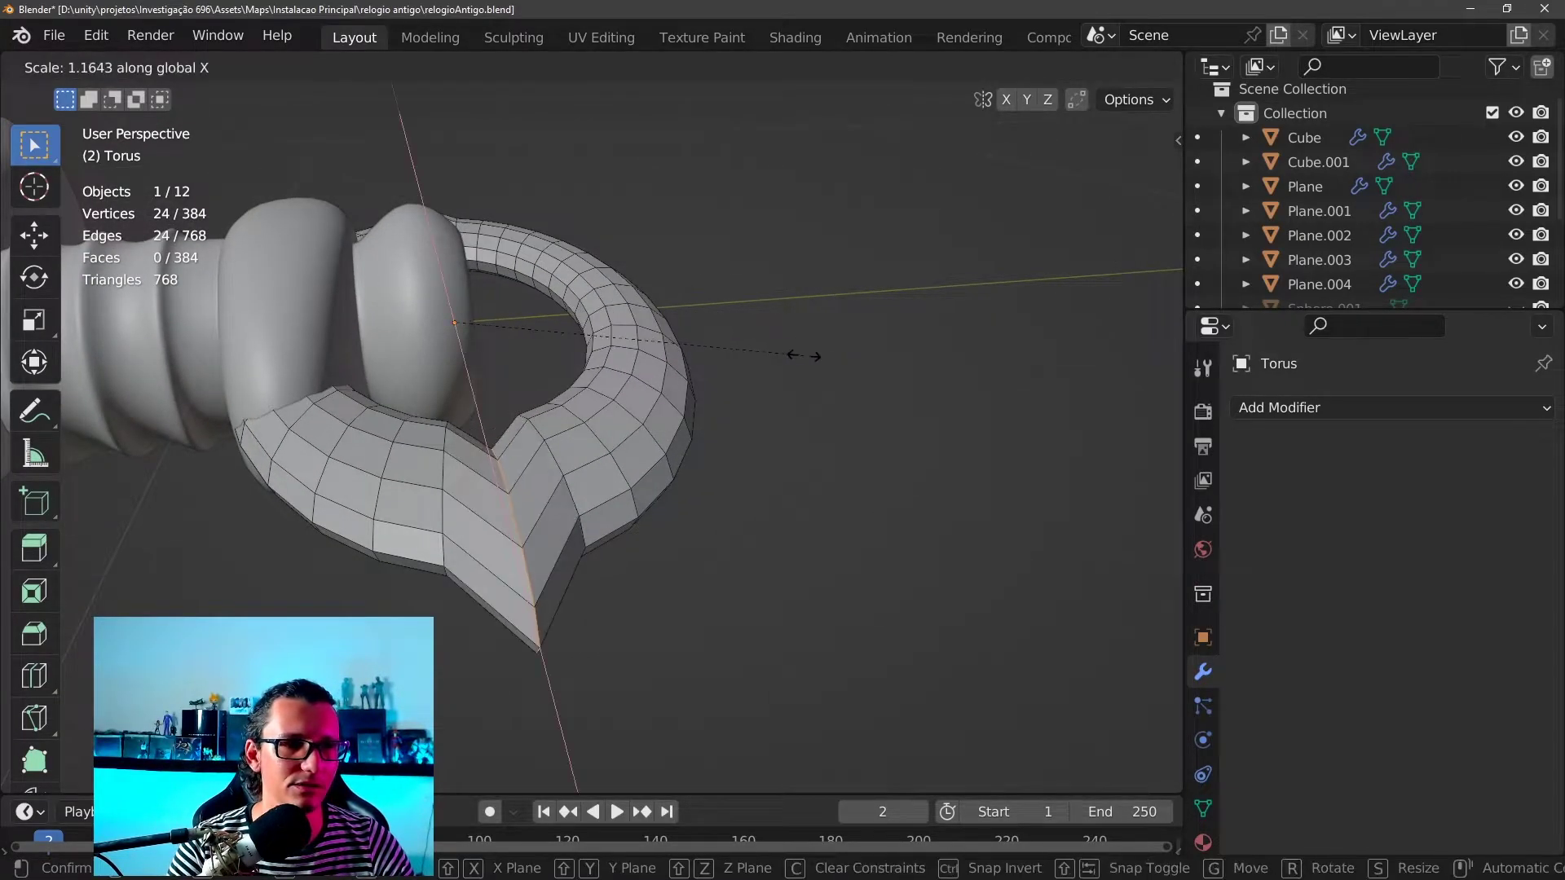
key(Escape)
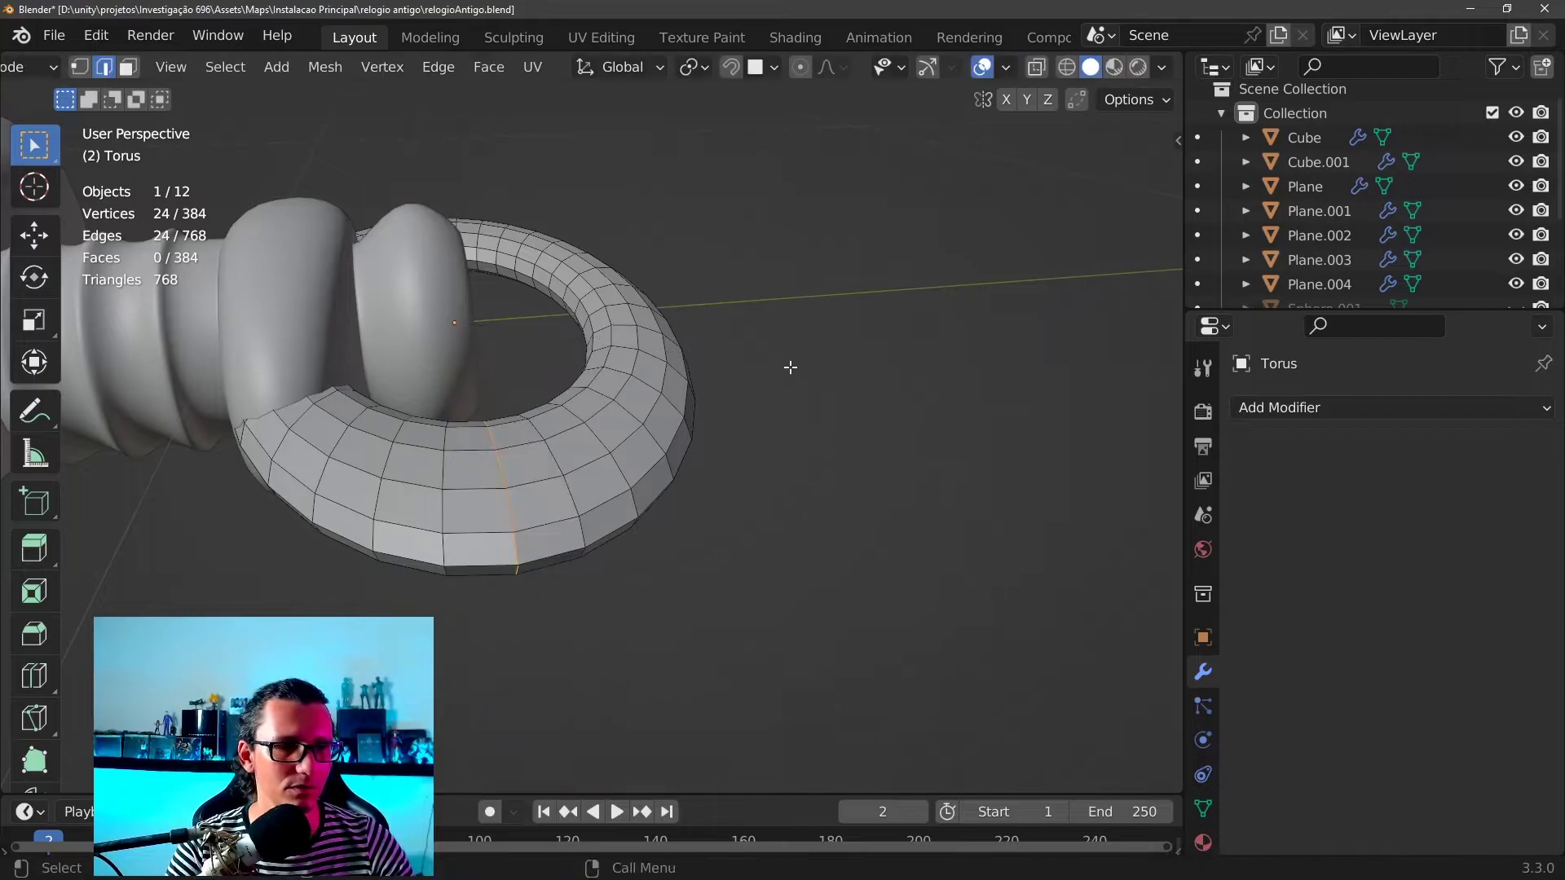
key(shift+s)
key(Escape)
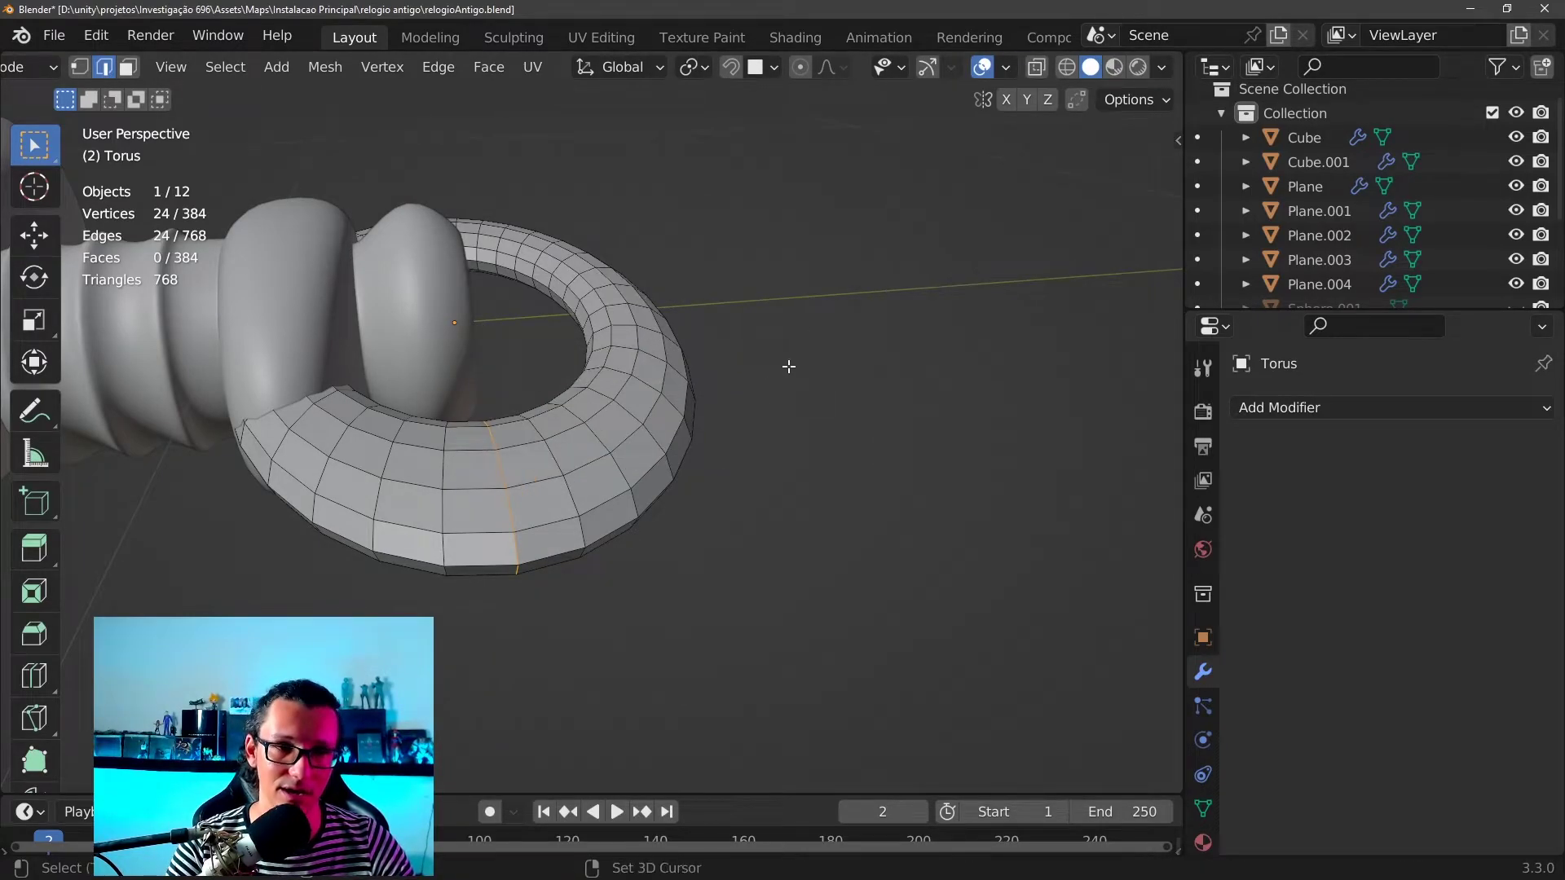
key(s)
key(x)
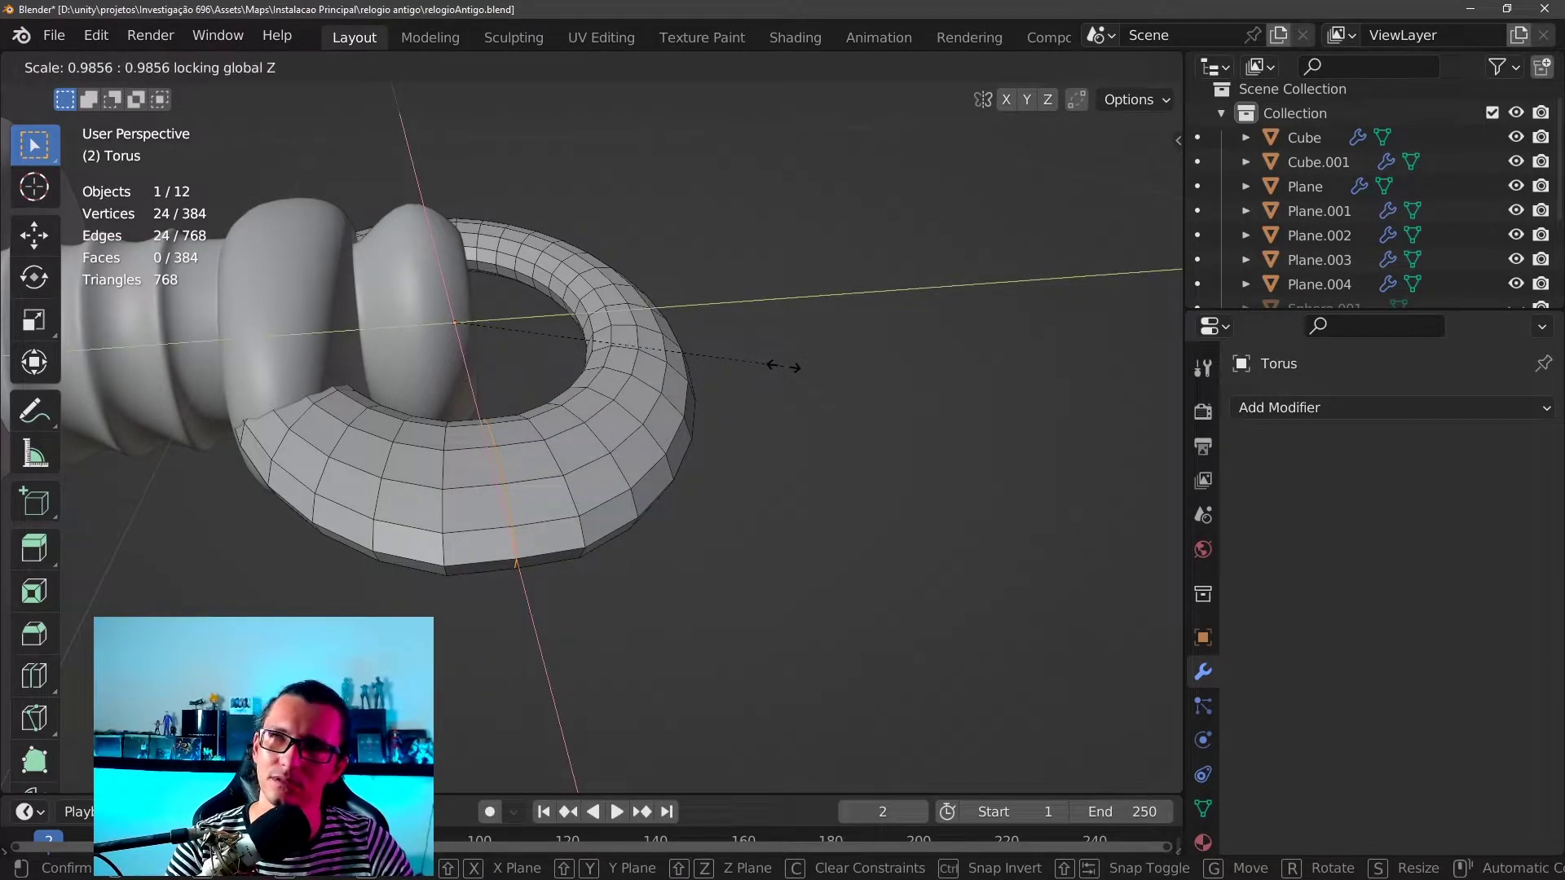
click(795, 376)
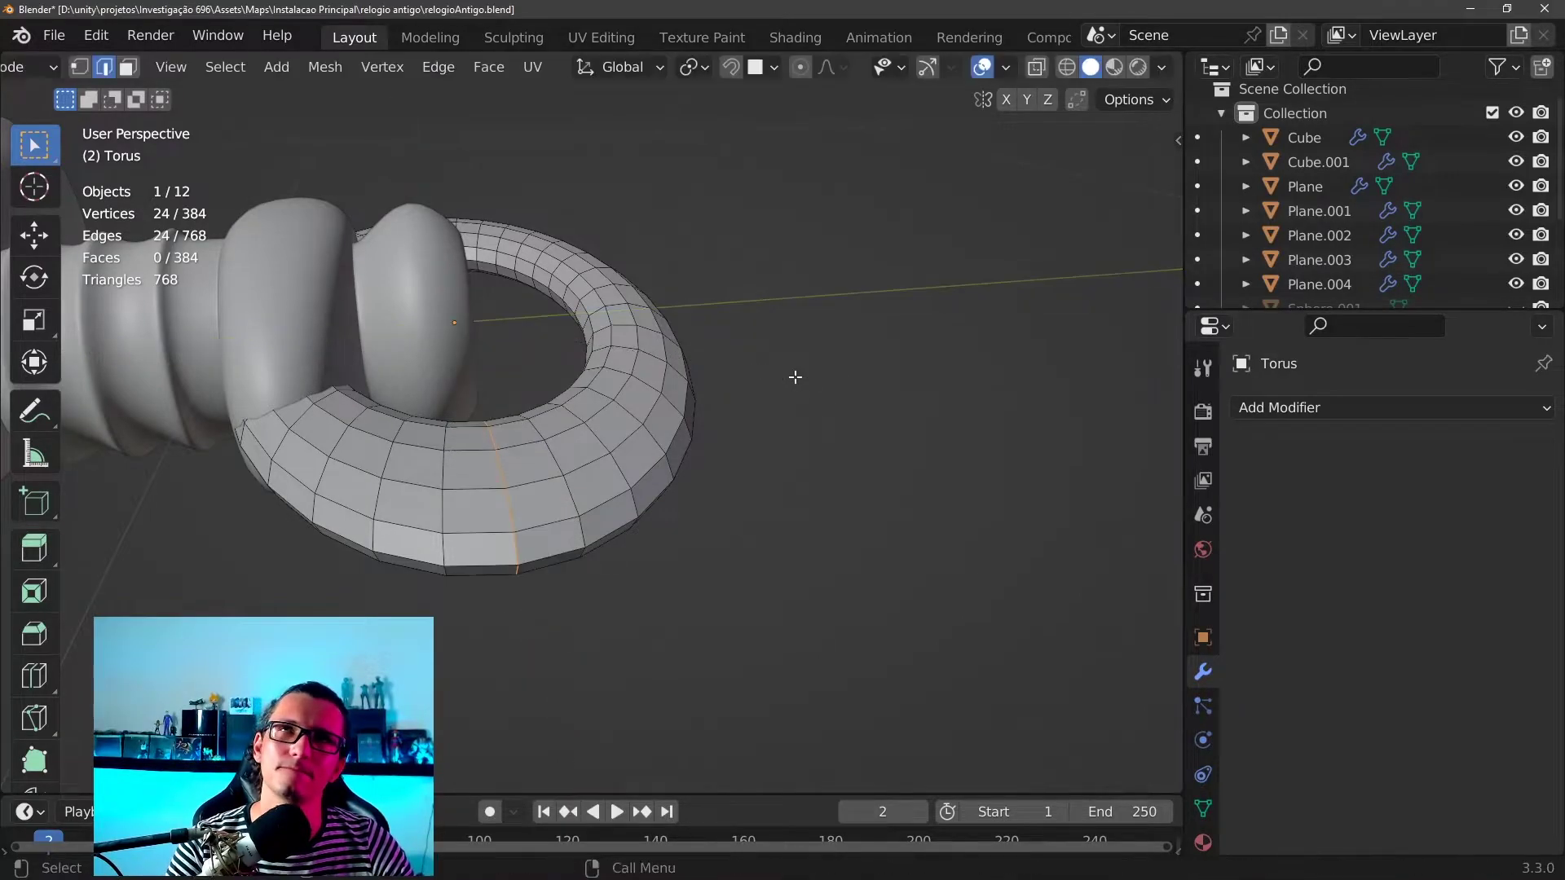
mouse_move(797, 374)
middle_down()
mouse_move(857, 432)
mouse_move(845, 353)
middle_up()
scroll(846, 353, down, 3)
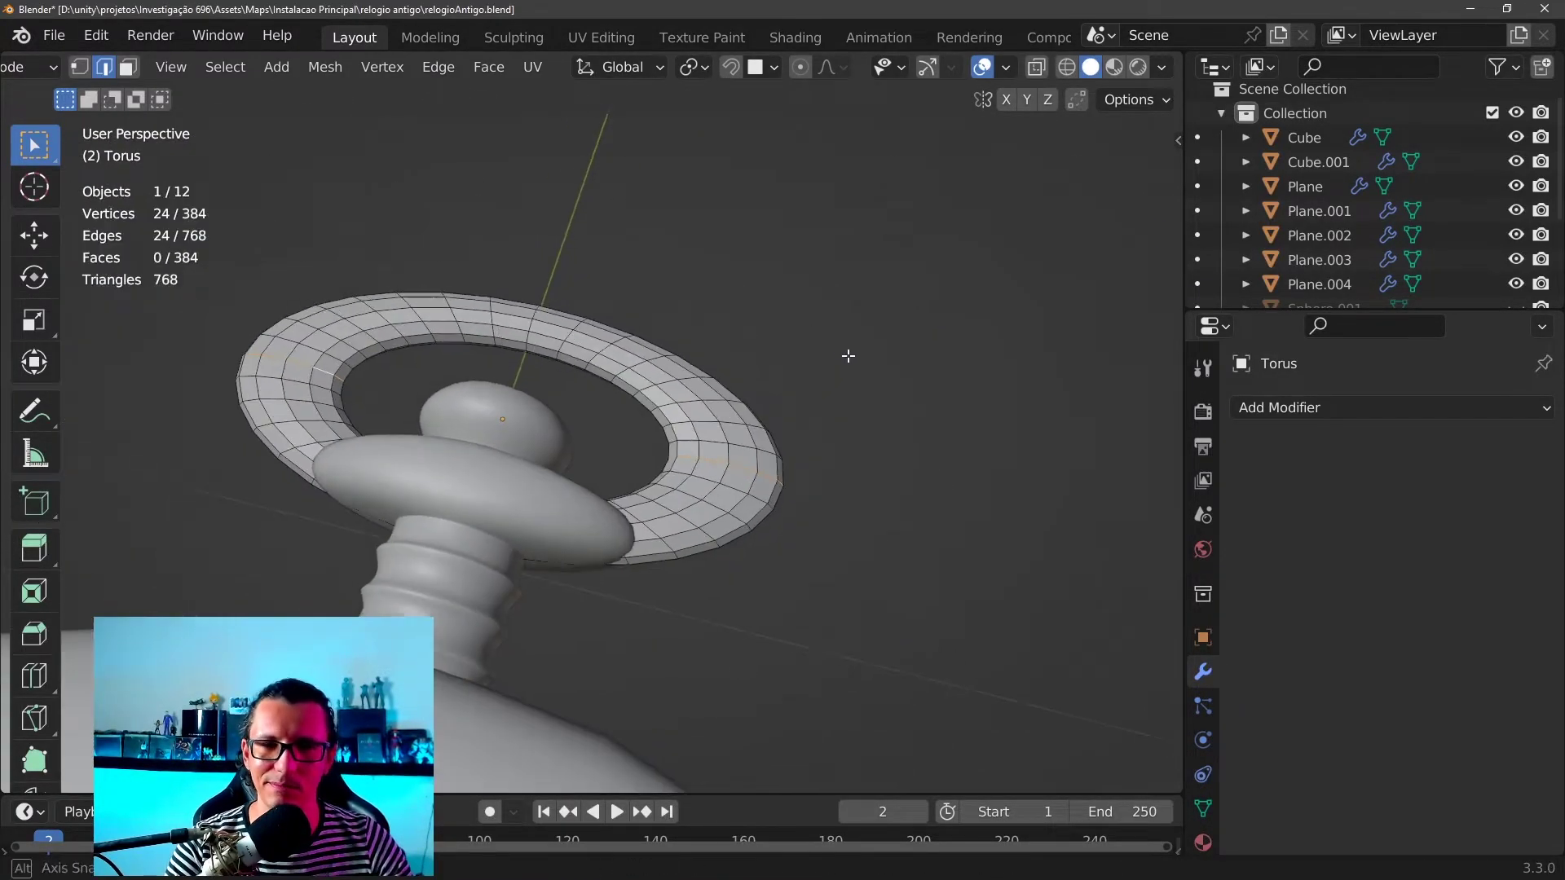
scroll(874, 422, up, 3)
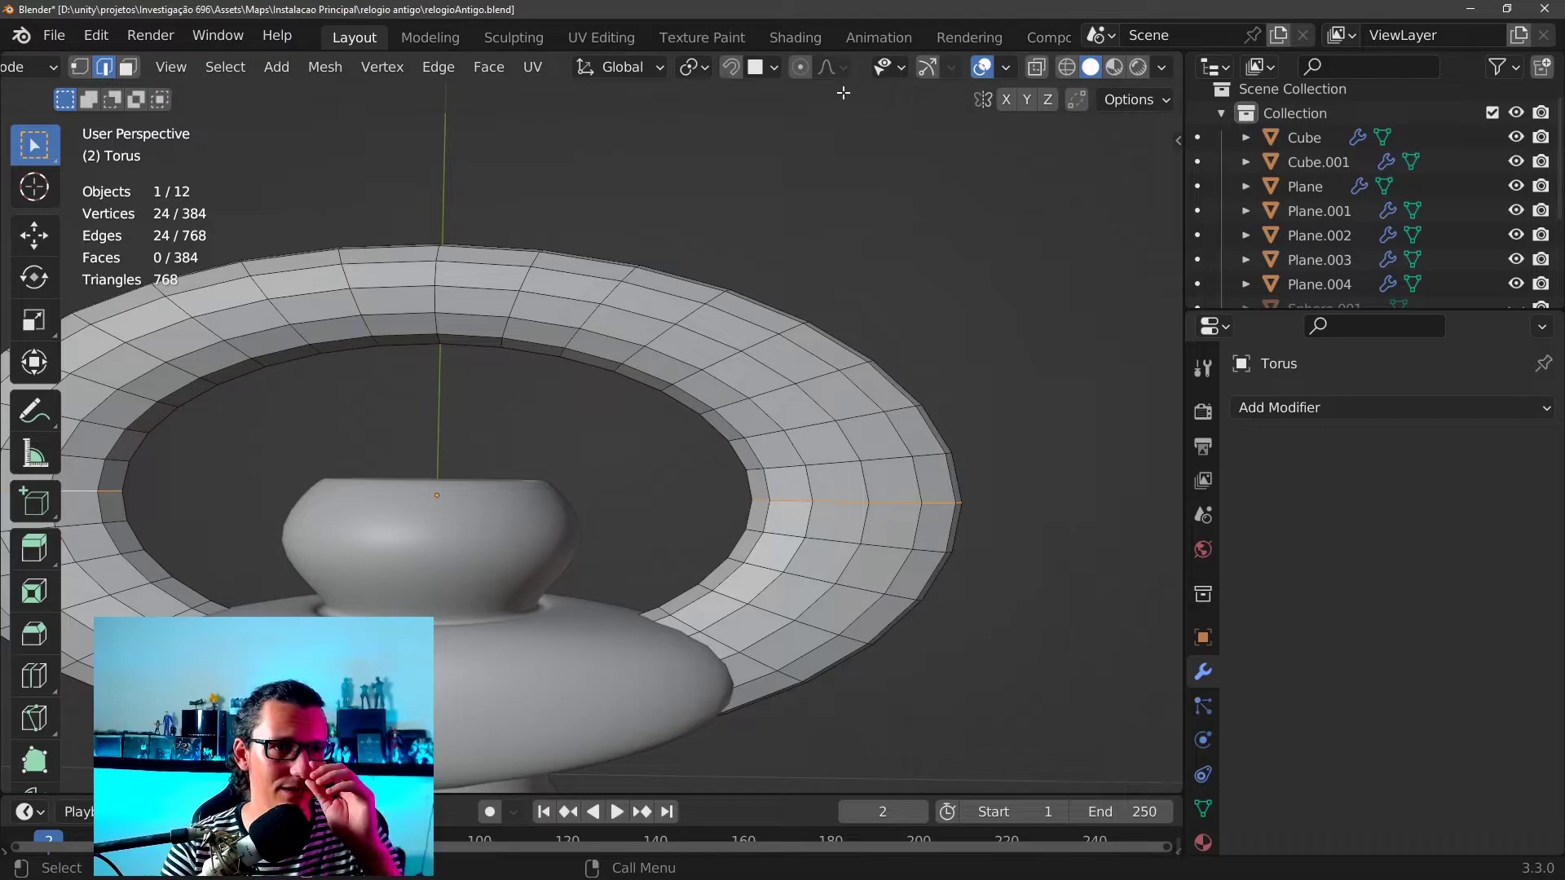
Turn on Proportional Editing and trial-scale the ring's edge loop without applying
click(802, 65)
scroll(838, 255, down, 1)
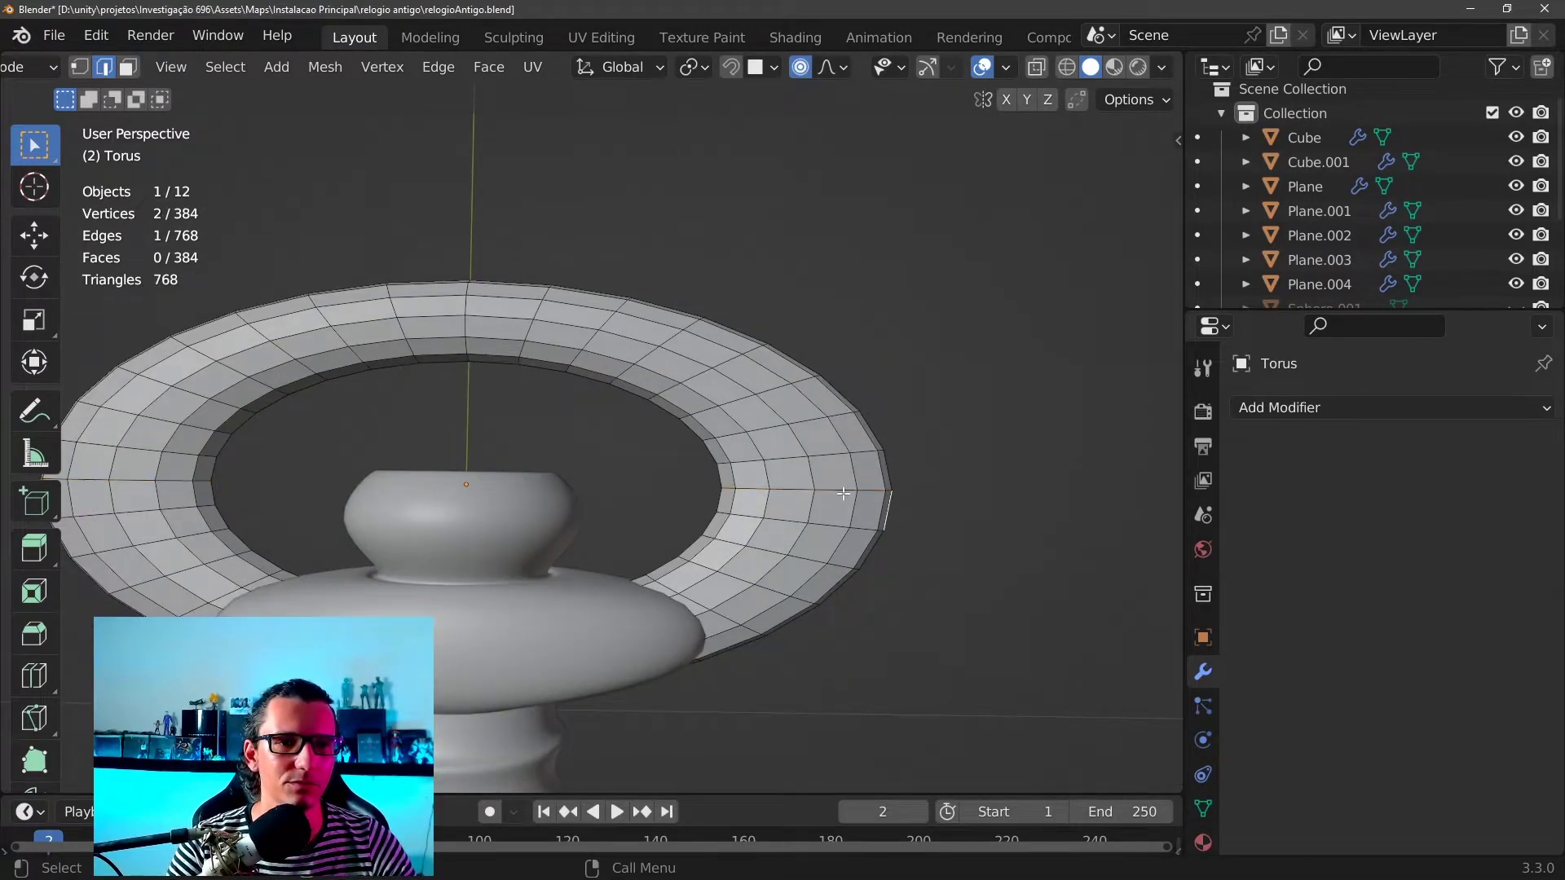
key(s)
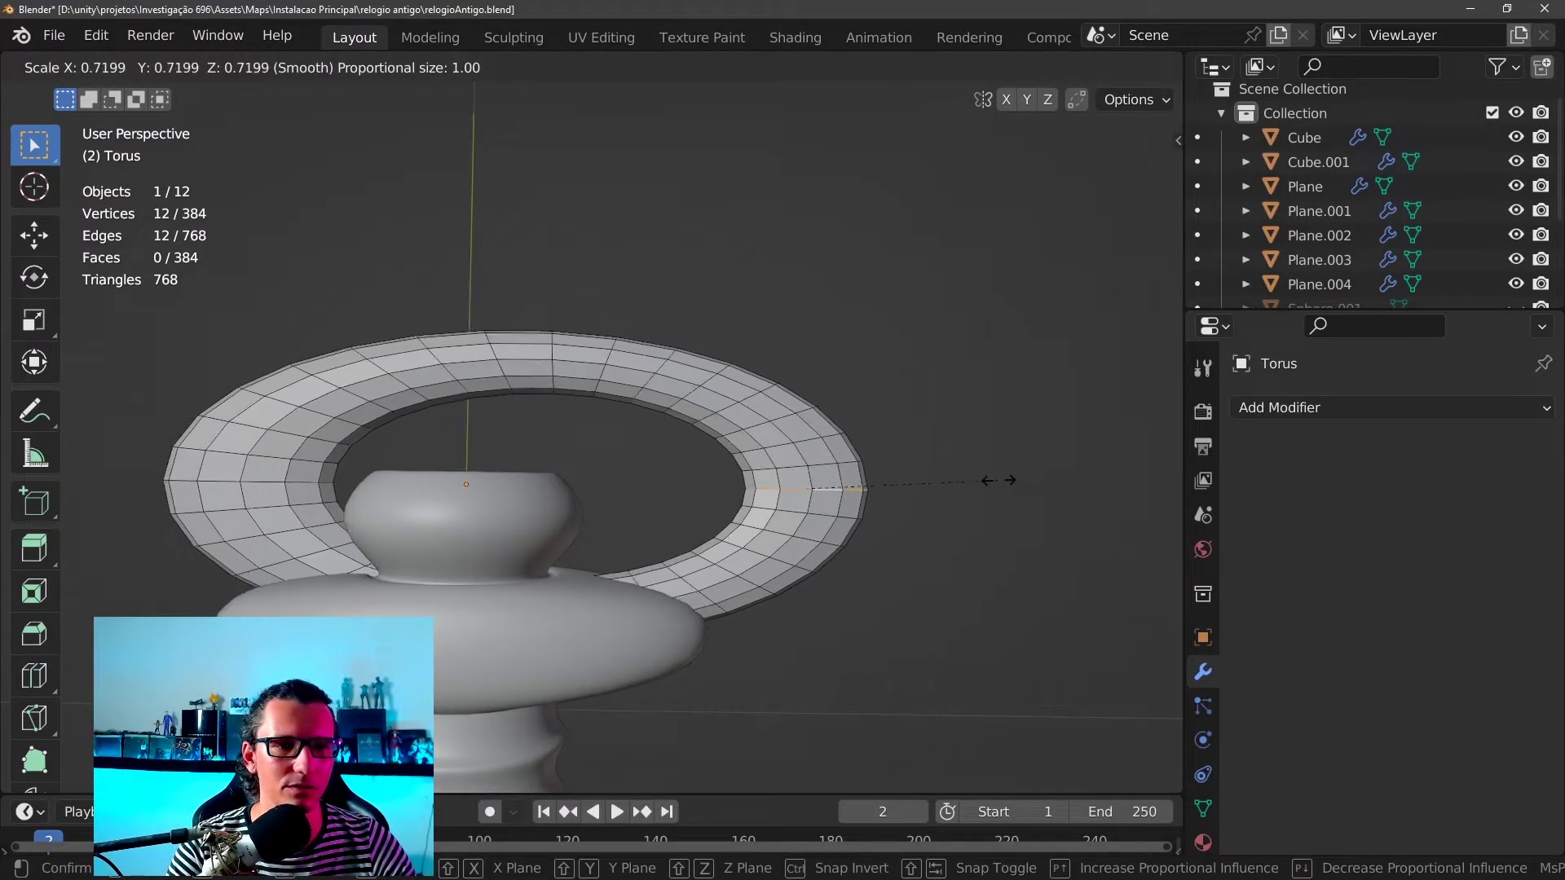
key(Escape)
scroll(799, 299, down, 3)
scroll(800, 299, down, 3)
mouse_move(741, 394)
middle_down()
mouse_move(751, 409)
mouse_move(674, 443)
middle_up()
scroll(751, 410, down, 2)
key(s)
scroll(674, 443, up, 4)
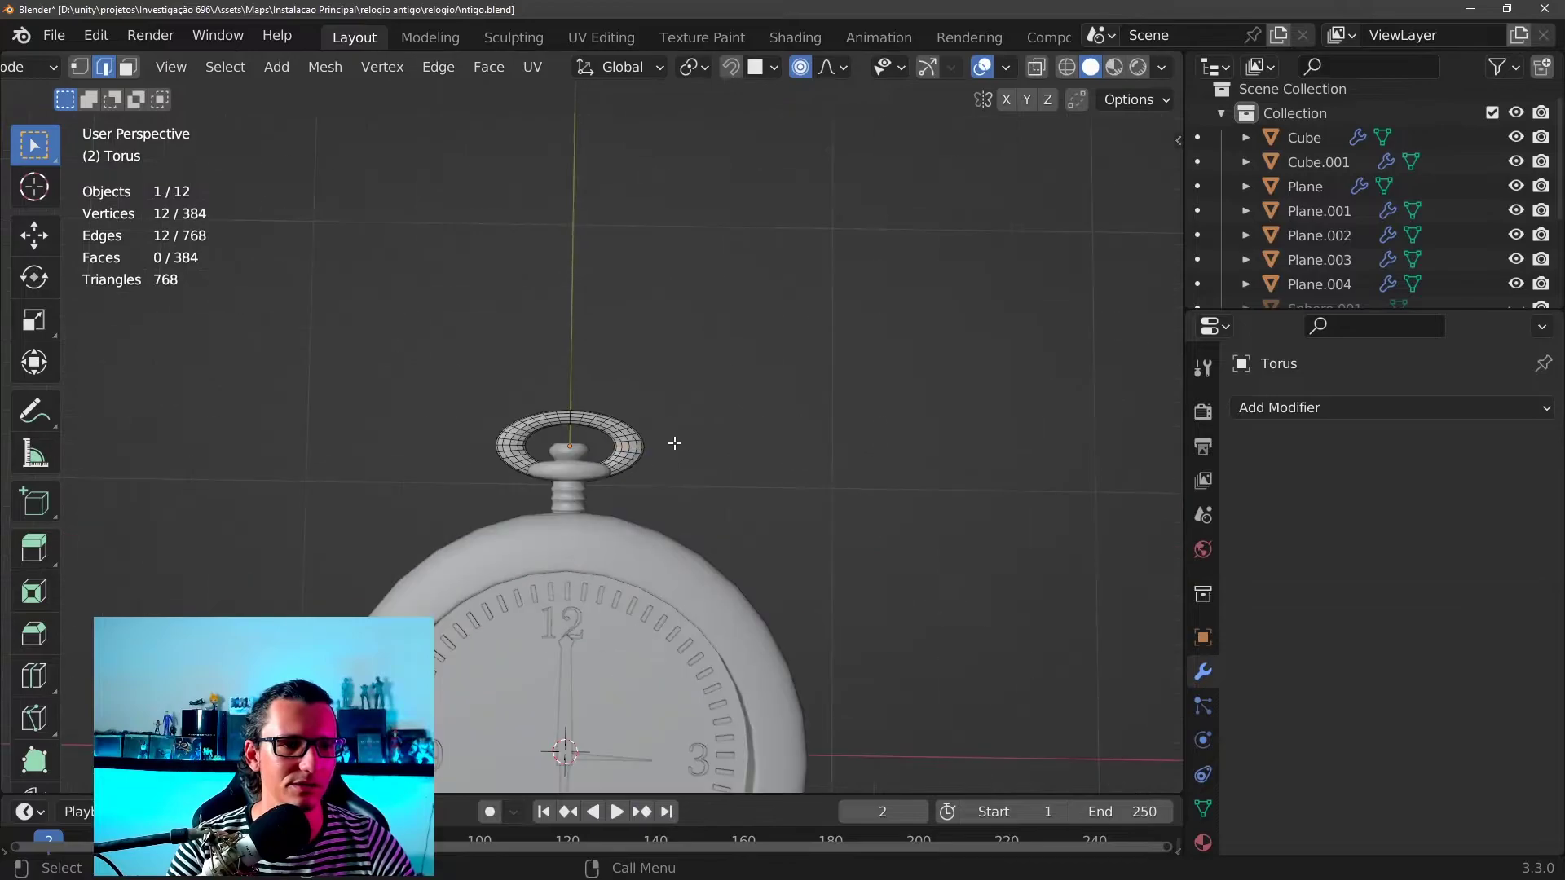
scroll(674, 443, up, 3)
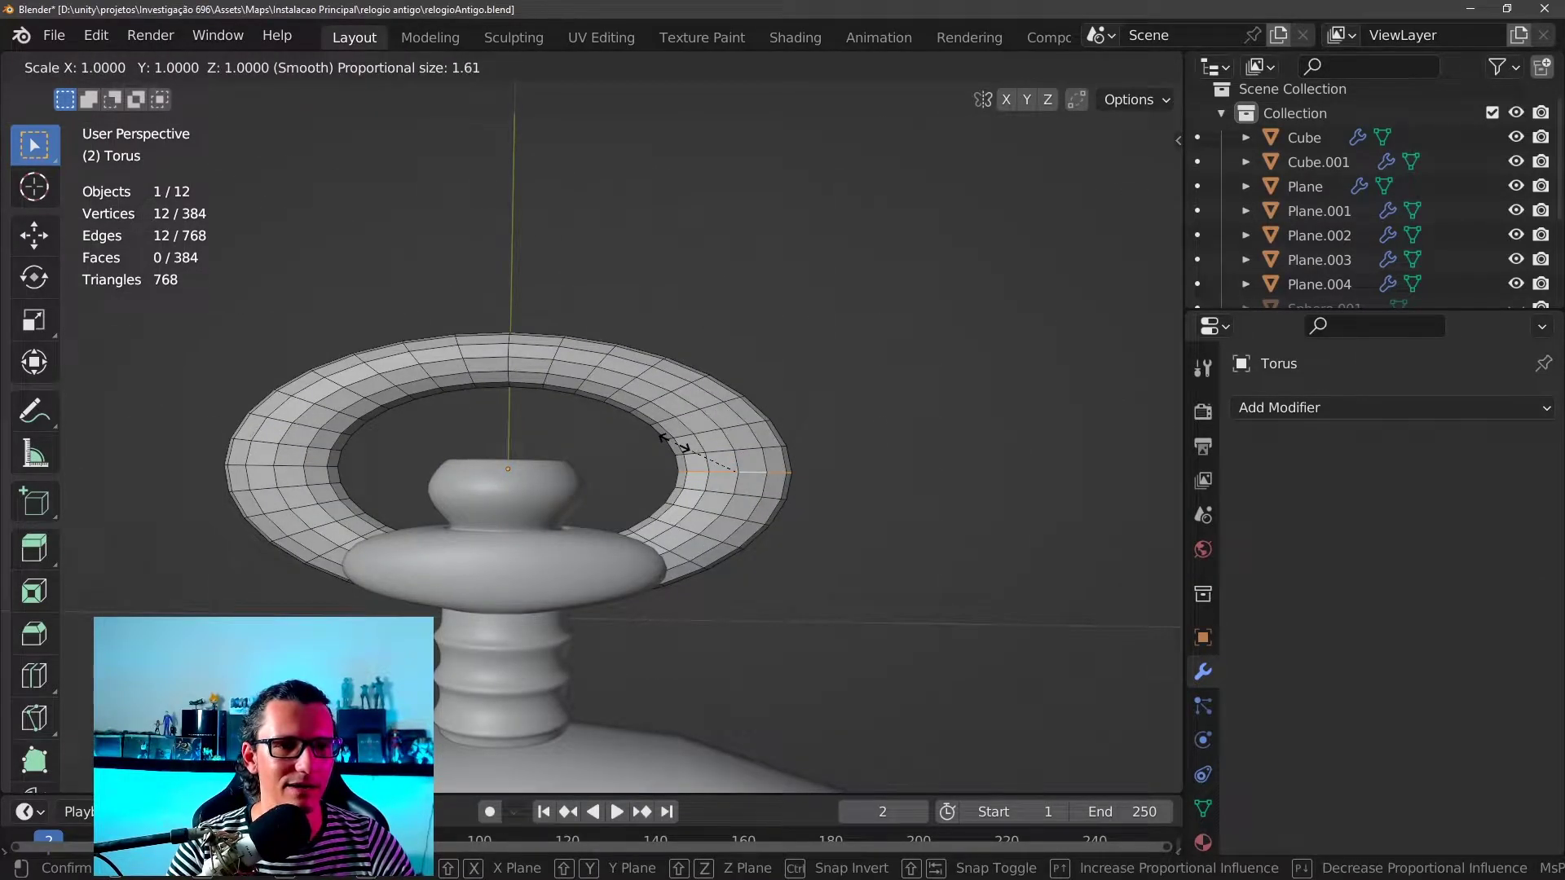
key(Escape)
scroll(777, 481, down, 3)
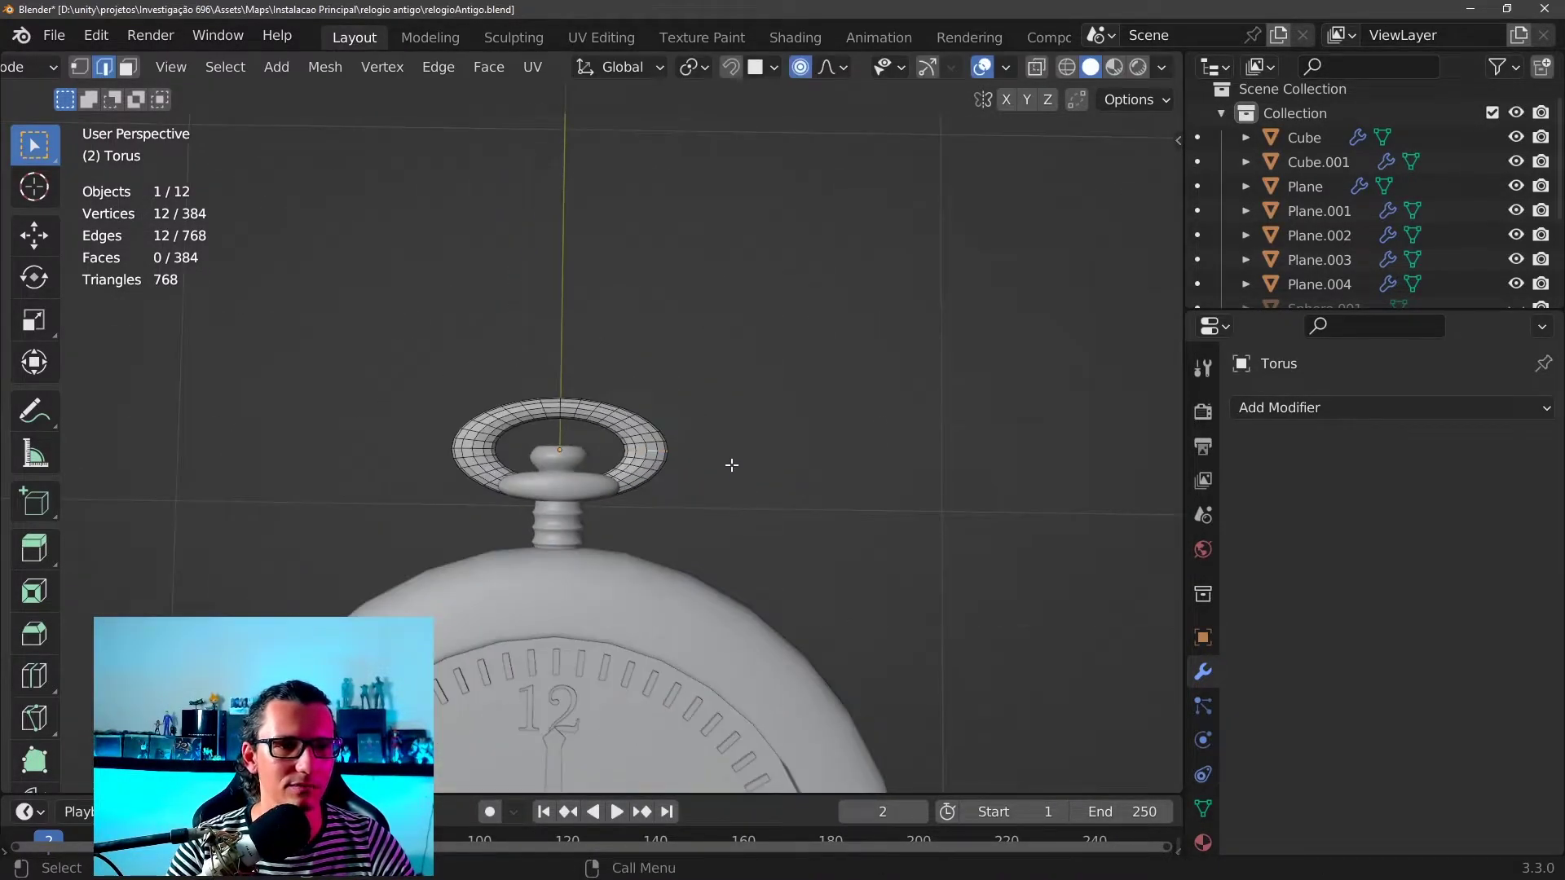
scroll(731, 465, down, 3)
Proportionally scale the side loop about 0.654× to taper the ring, then return to Object Mode
key(s)
scroll(731, 465, up, 9)
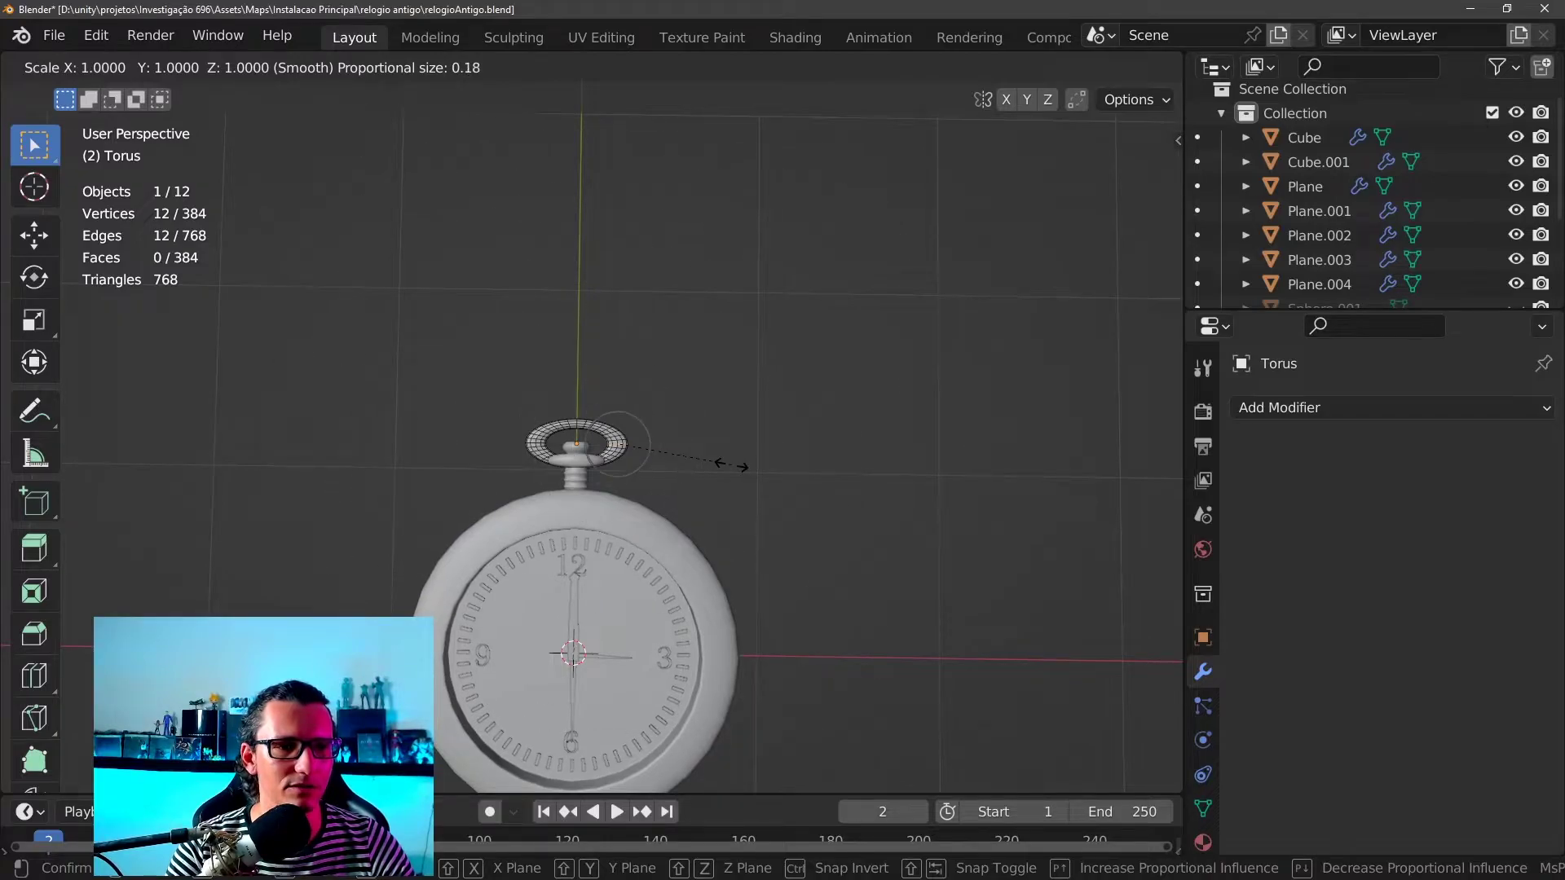
click(732, 466)
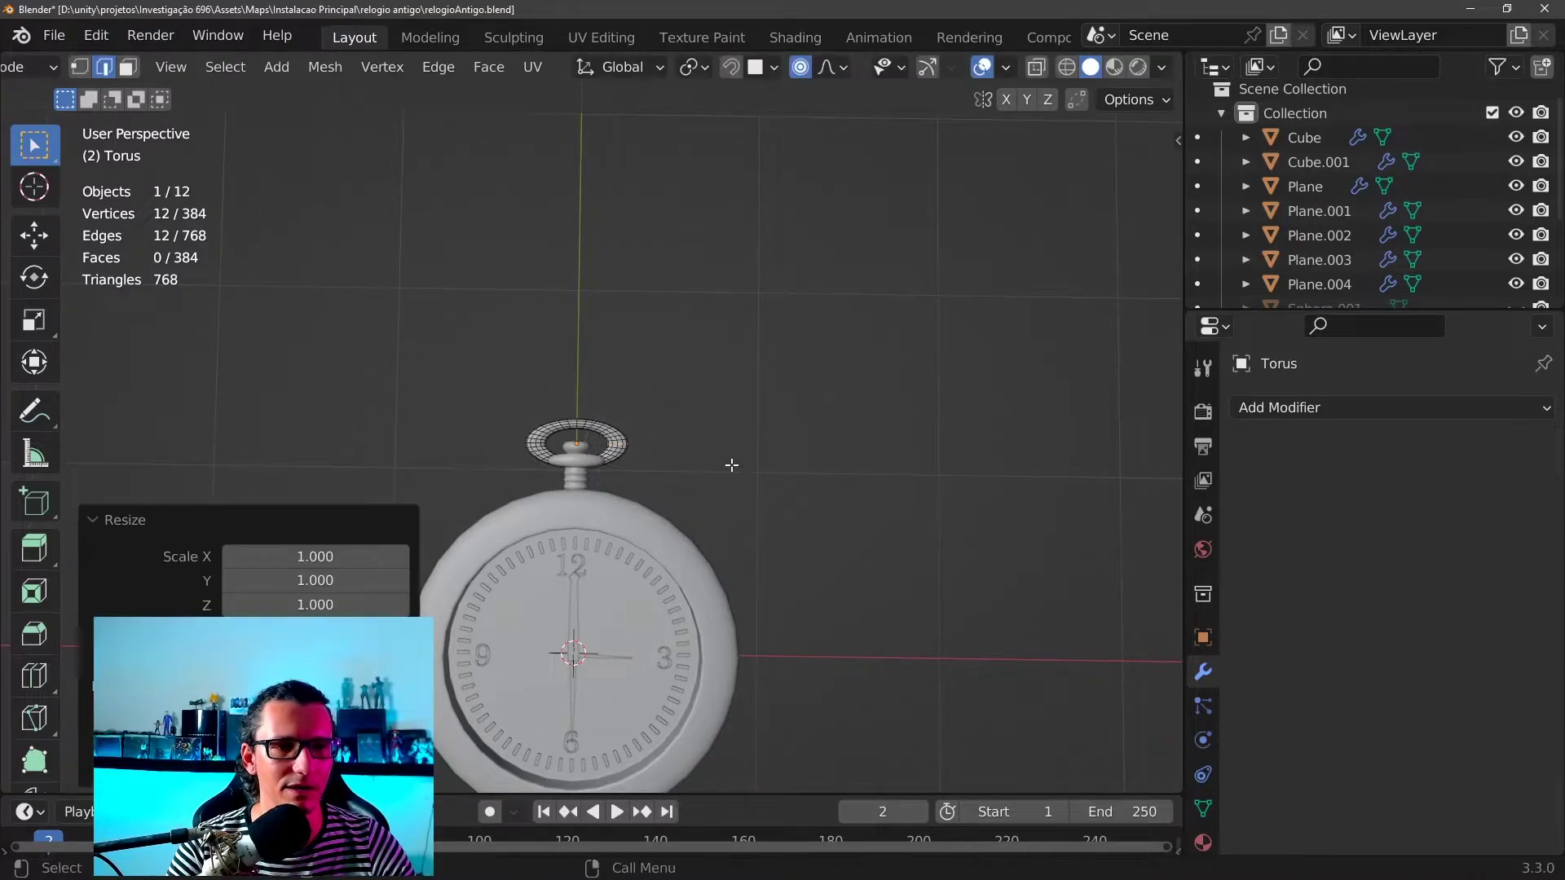
scroll(729, 461, up, 5)
key(s)
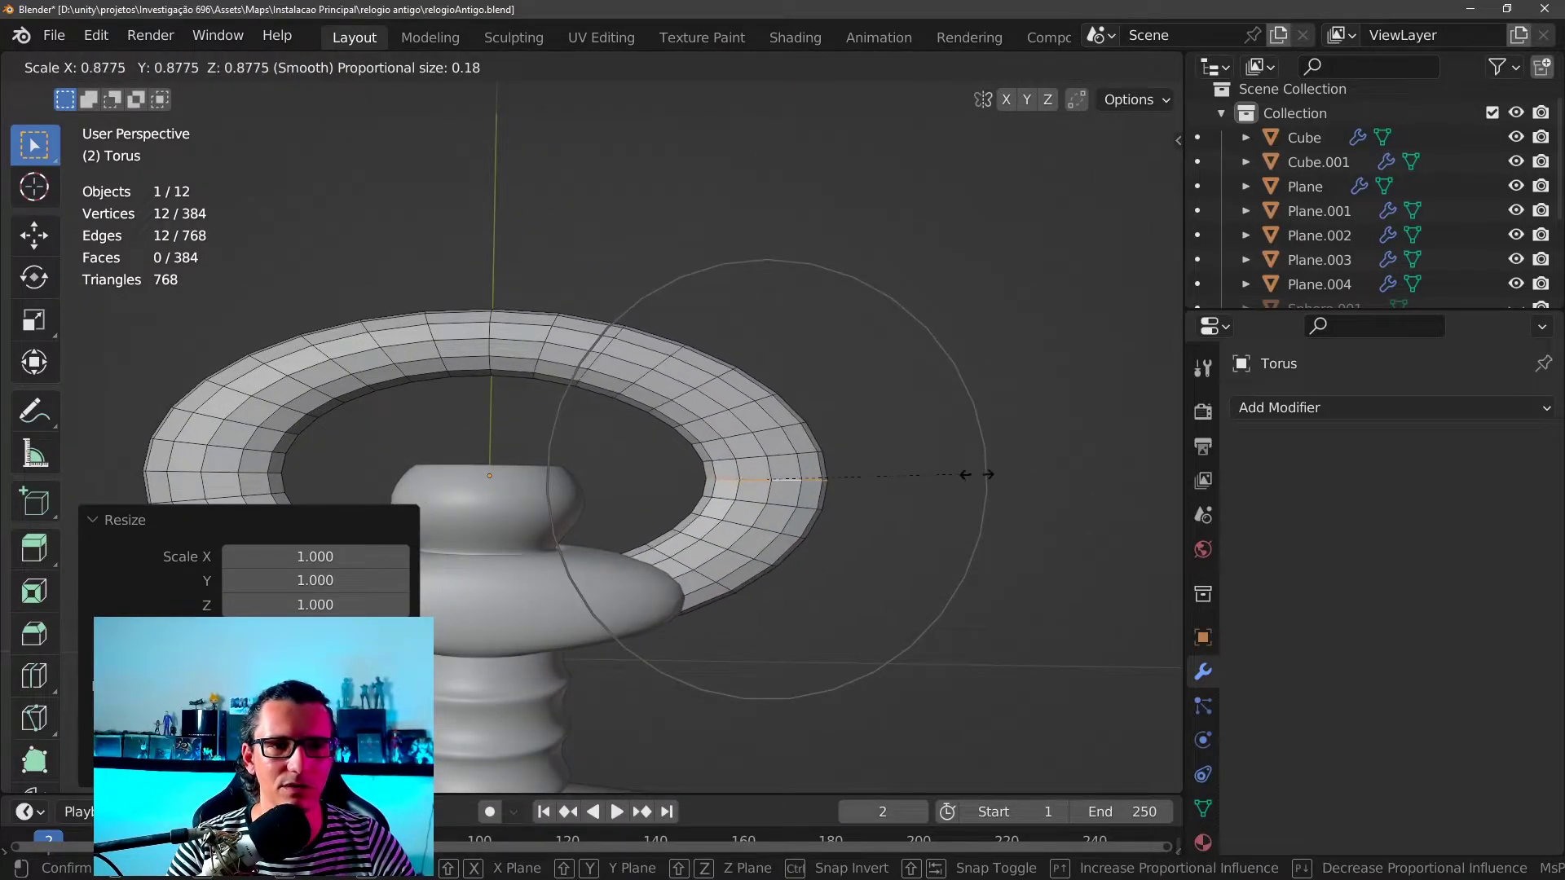
right_click(913, 481)
scroll(823, 473, down, 5)
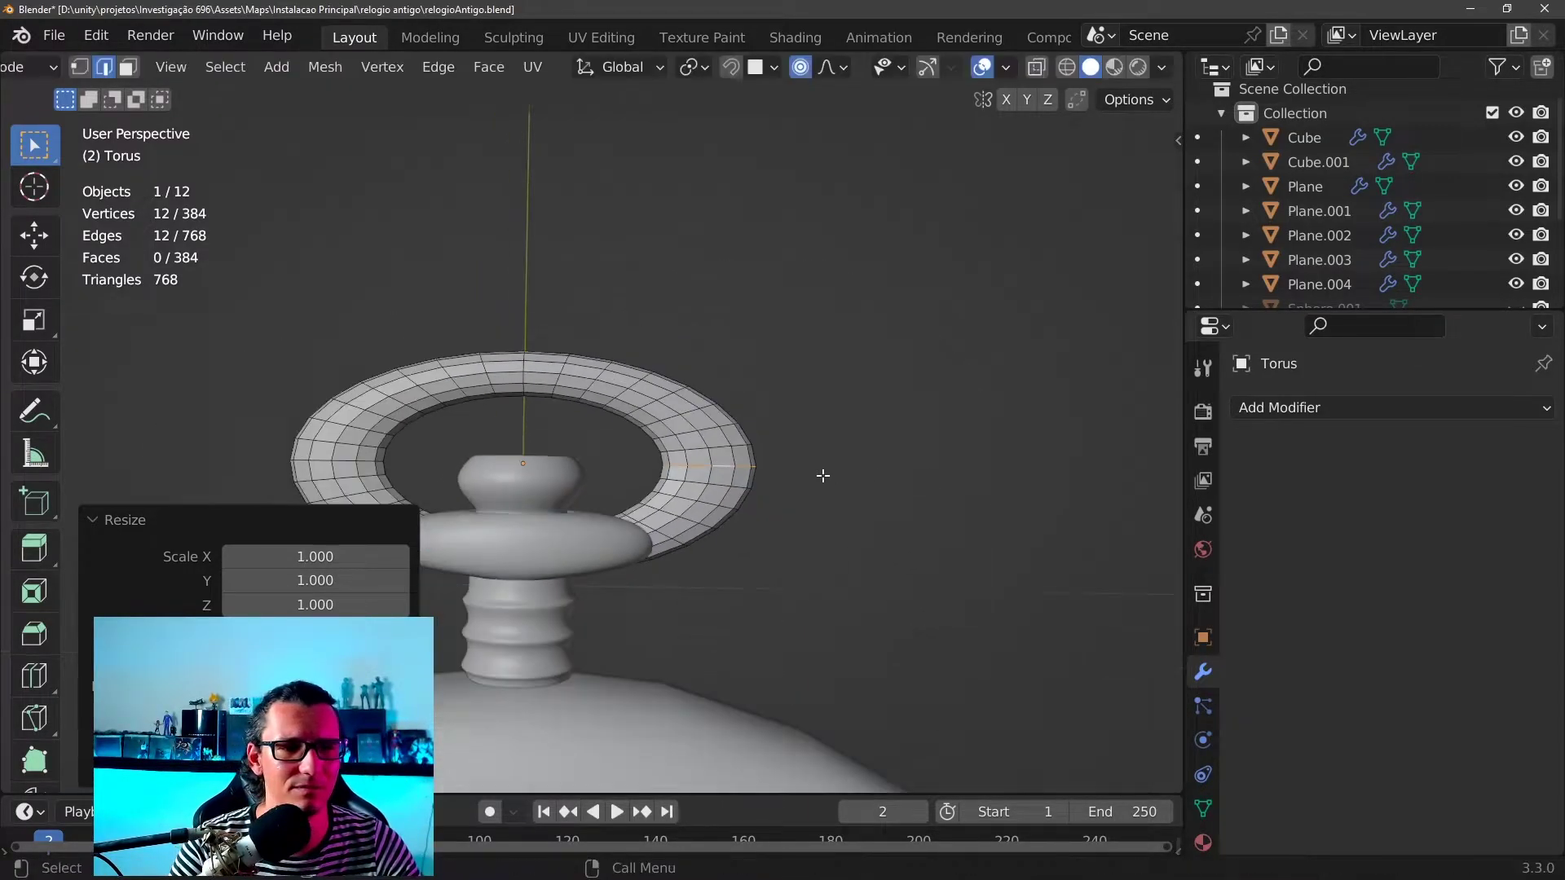
mouse_move(821, 472)
middle_down()
mouse_move(878, 420)
mouse_move(795, 370)
mouse_move(818, 302)
mouse_move(674, 234)
mouse_move(541, 255)
mouse_move(629, 493)
mouse_move(709, 447)
mouse_move(599, 387)
mouse_move(609, 480)
mouse_move(589, 481)
mouse_move(663, 339)
mouse_move(782, 342)
mouse_move(838, 388)
middle_up()
key(Tab)
Apply Shade Smooth to the torus bow ring
scroll(800, 352, up, 3)
scroll(541, 255, up, 3)
right_click(618, 322)
click(539, 326)
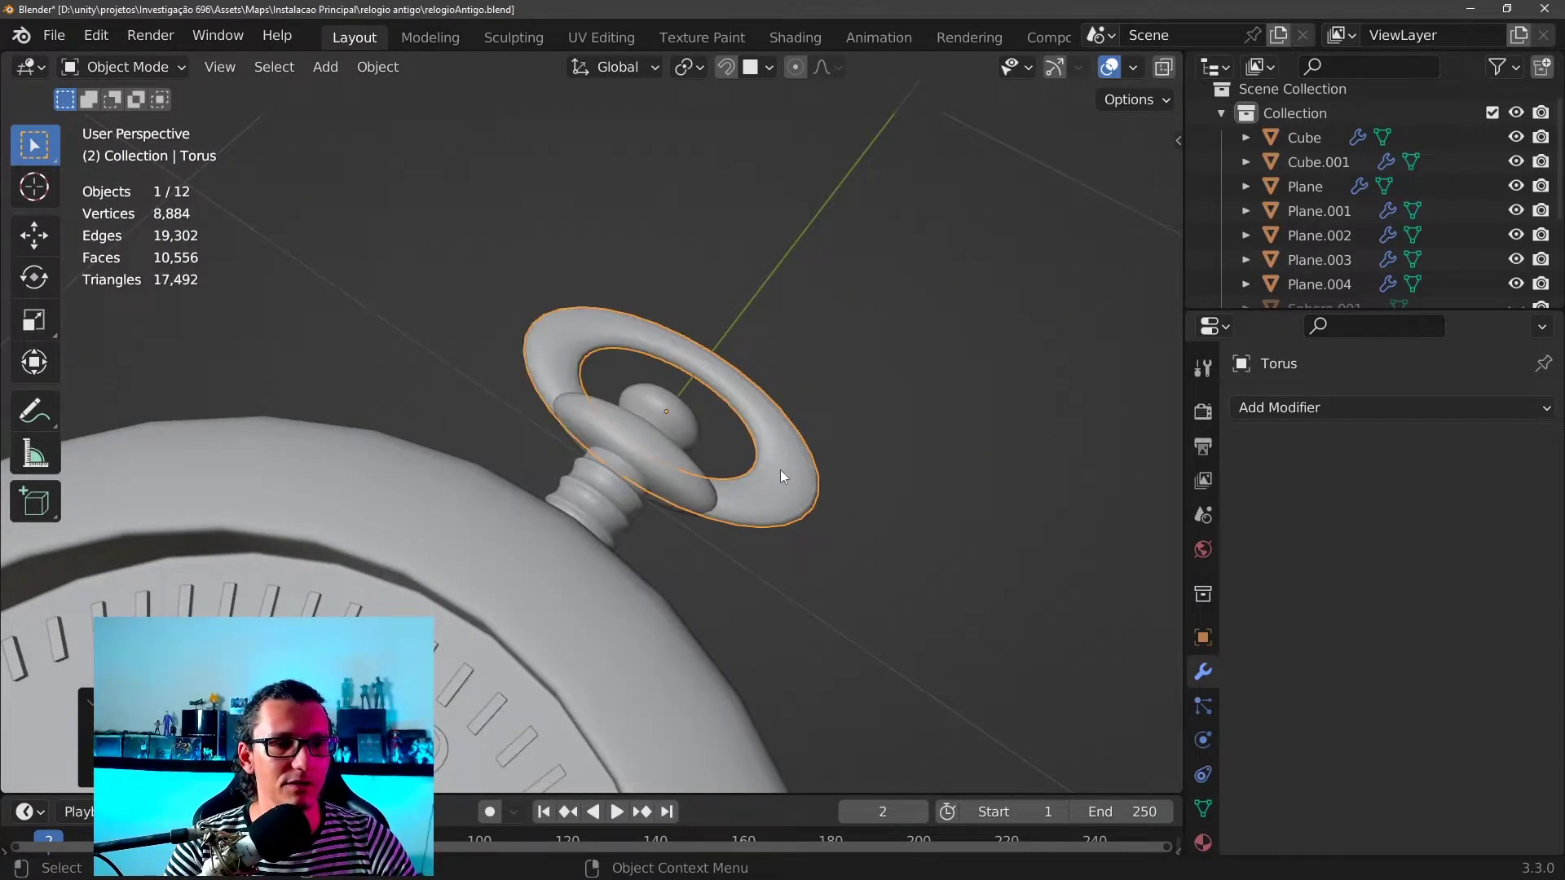
mouse_move(780, 469)
middle_down()
mouse_move(917, 529)
mouse_move(713, 484)
mouse_move(897, 462)
mouse_move(770, 467)
mouse_move(744, 365)
mouse_move(551, 275)
mouse_move(658, 463)
mouse_move(633, 497)
mouse_move(615, 481)
mouse_move(588, 597)
middle_up()
Select the crown stem object Cube.001 and zoom in on it
scroll(666, 462, down, 5)
scroll(615, 481, up, 2)
scroll(615, 481, up, 3)
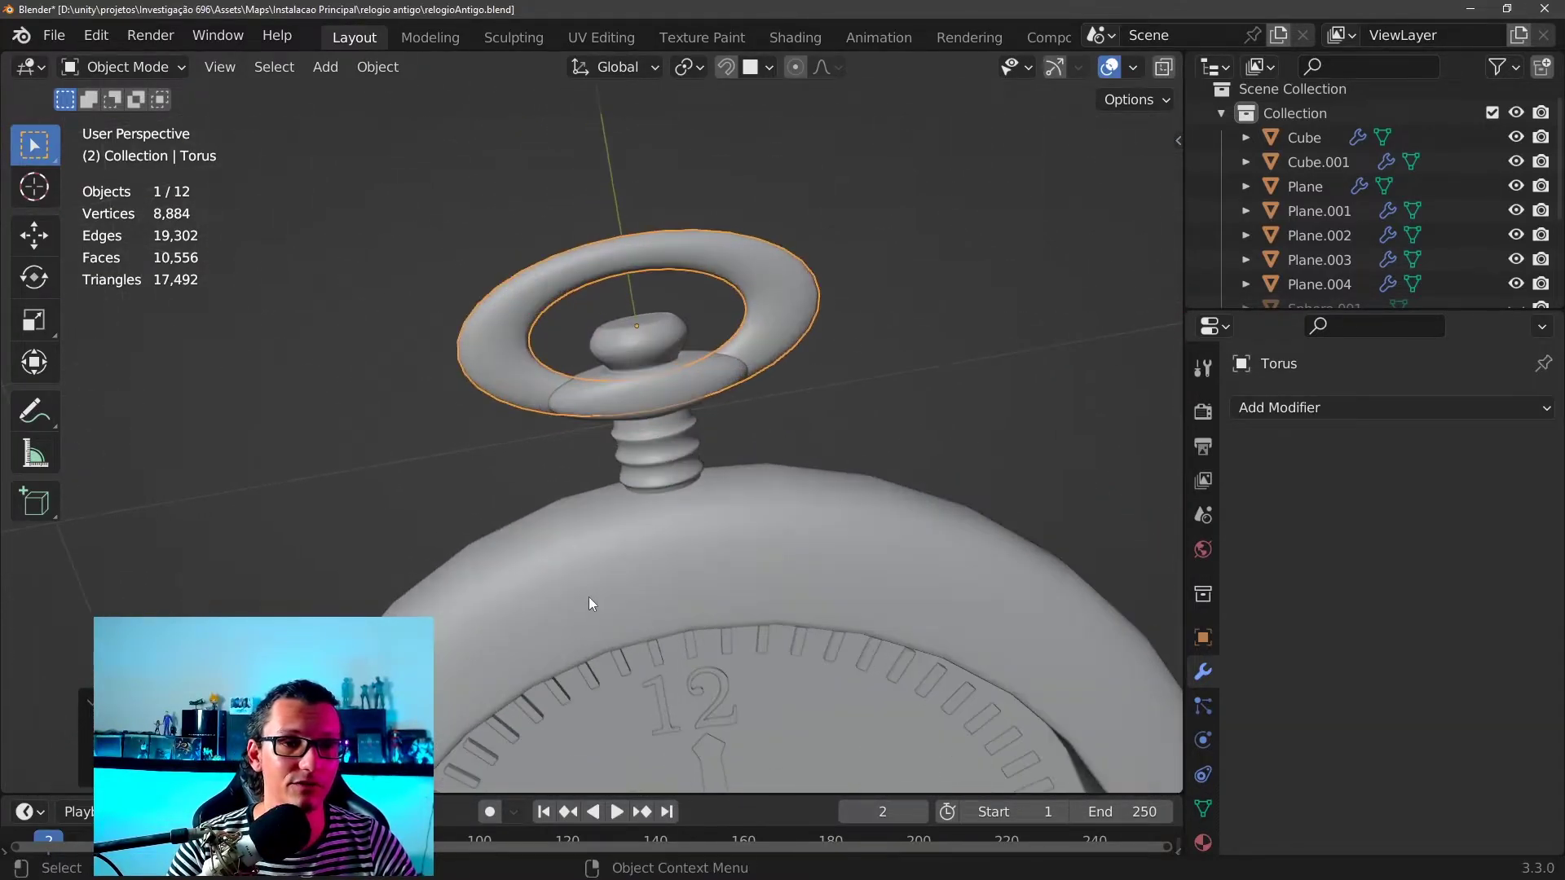
mouse_move(711, 448)
middle_down()
mouse_move(664, 447)
mouse_move(608, 483)
mouse_move(734, 370)
mouse_move(646, 461)
mouse_move(668, 478)
mouse_move(653, 511)
middle_up()
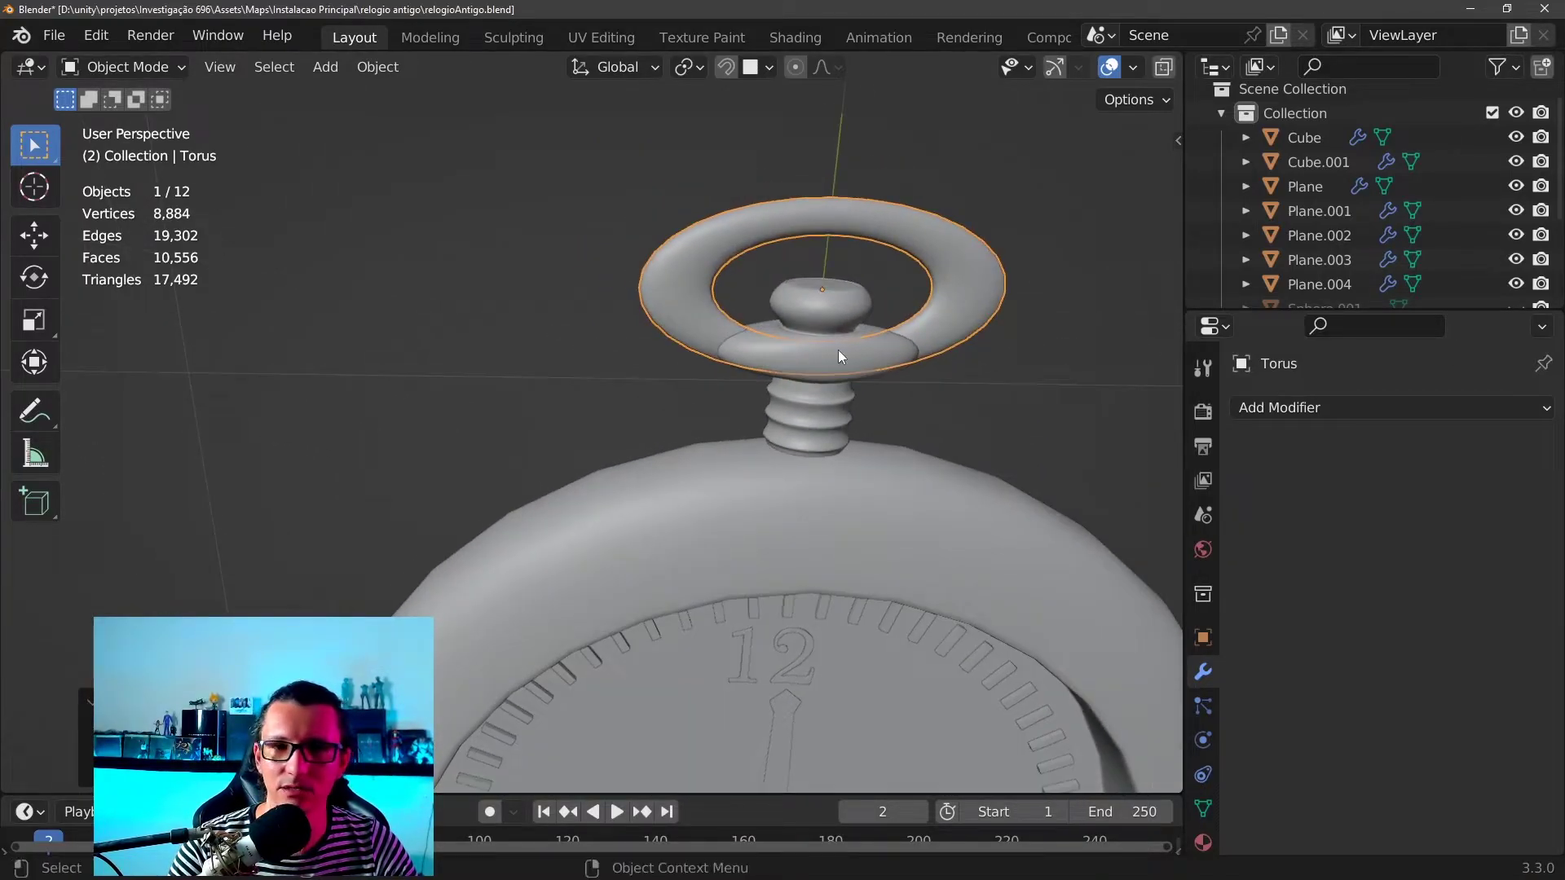
click(839, 380)
mouse_move(842, 385)
middle_down()
mouse_move(717, 432)
mouse_move(540, 357)
middle_up()
scroll(716, 432, up, 2)
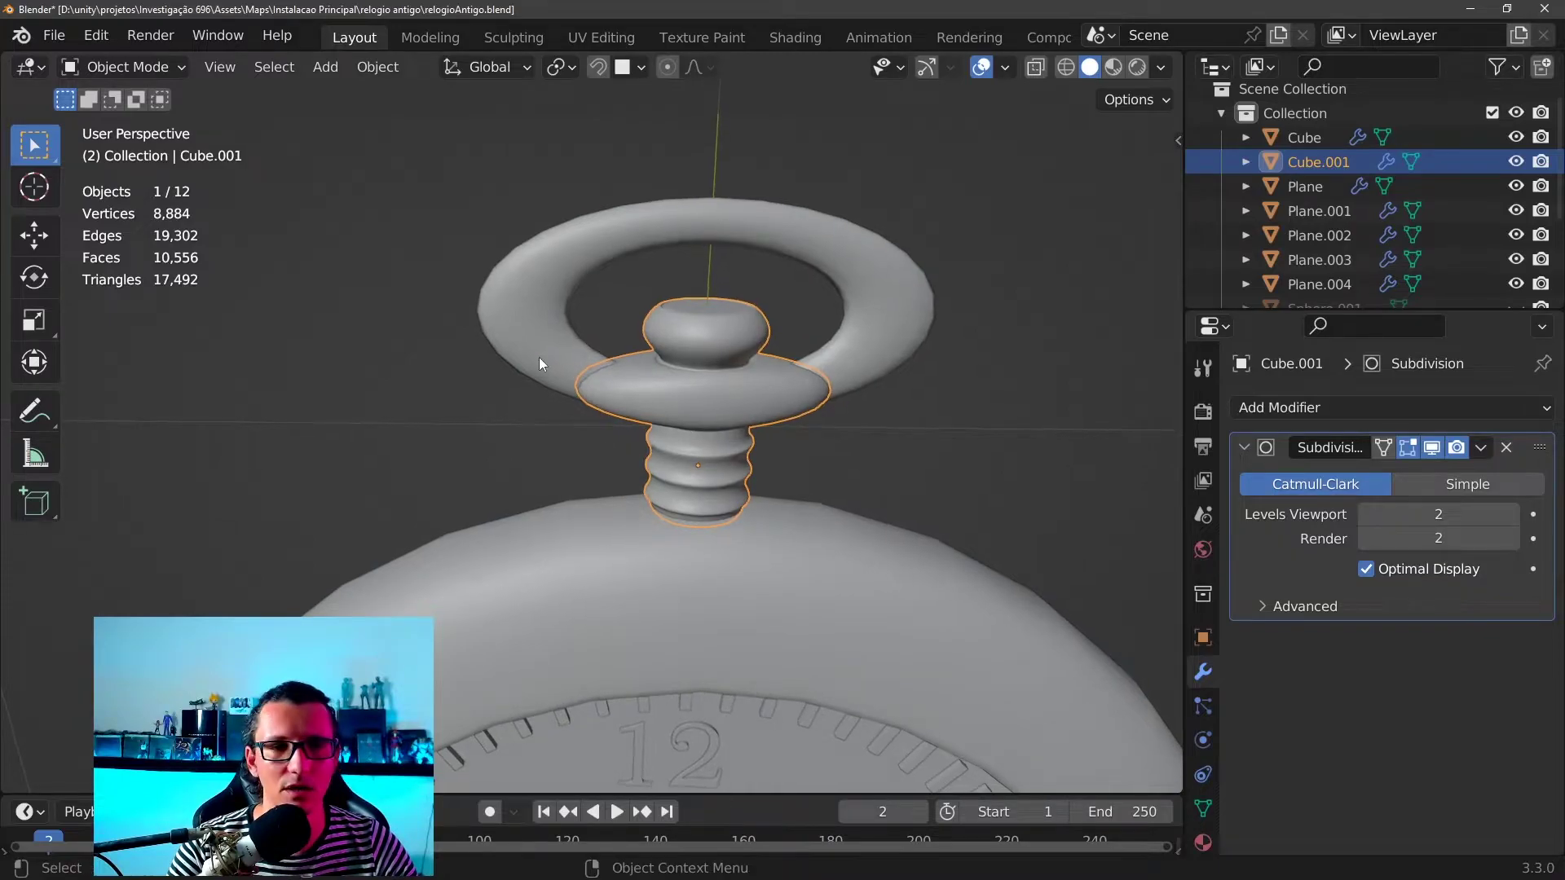
Edit Cube.001 in face select mode, selecting the knob-base face loop plus one more face
key(Tab)
scroll(683, 365, up, 2)
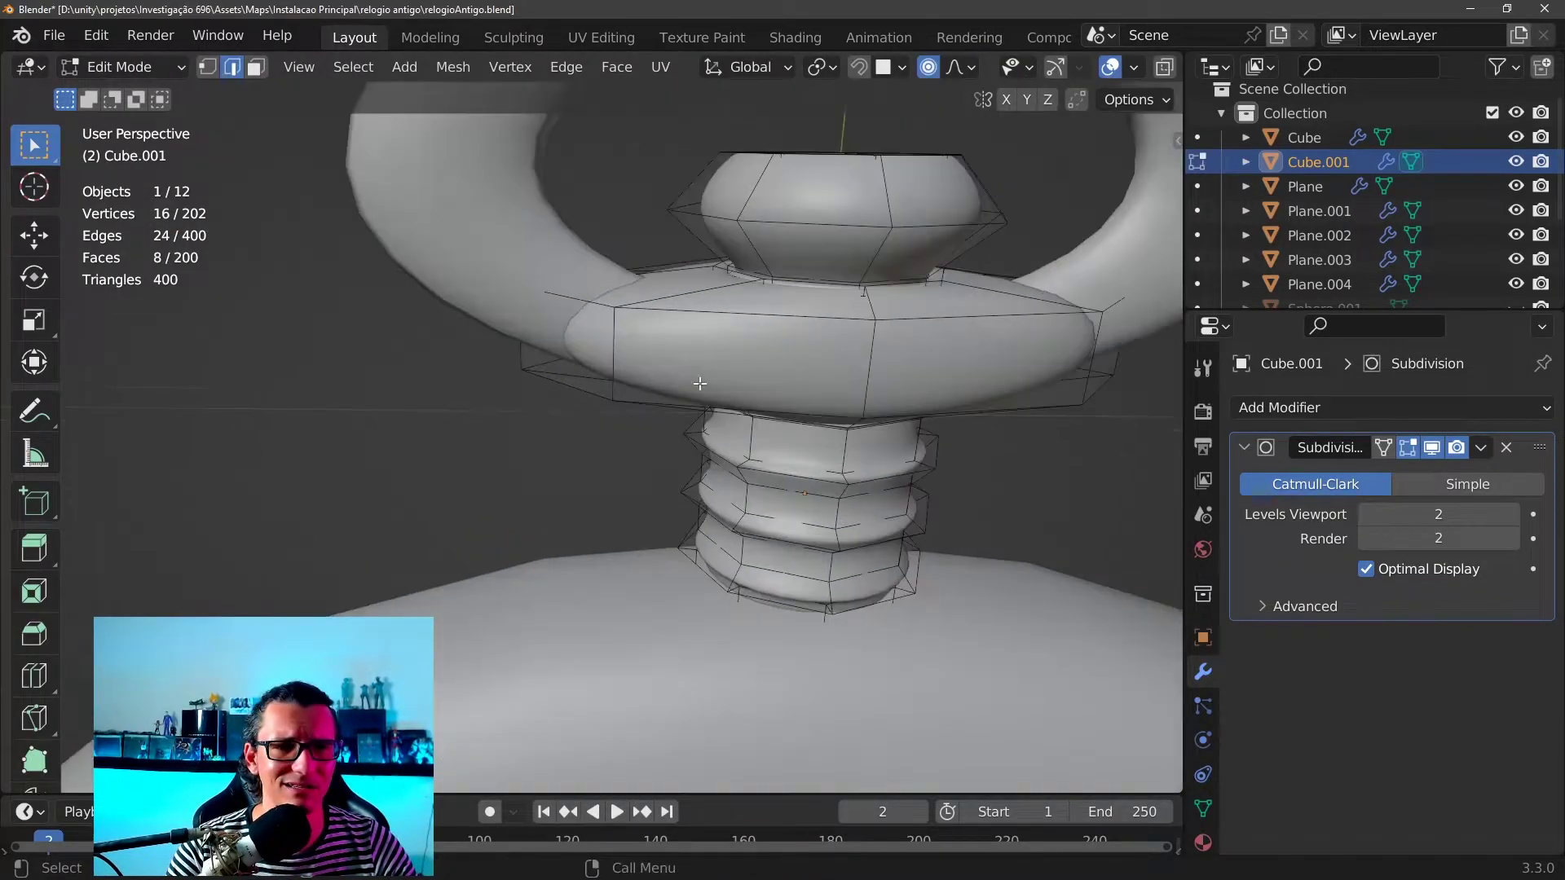
scroll(689, 359, up, 2)
scroll(699, 339, down, 3)
scroll(718, 318, up, 3)
key(3)
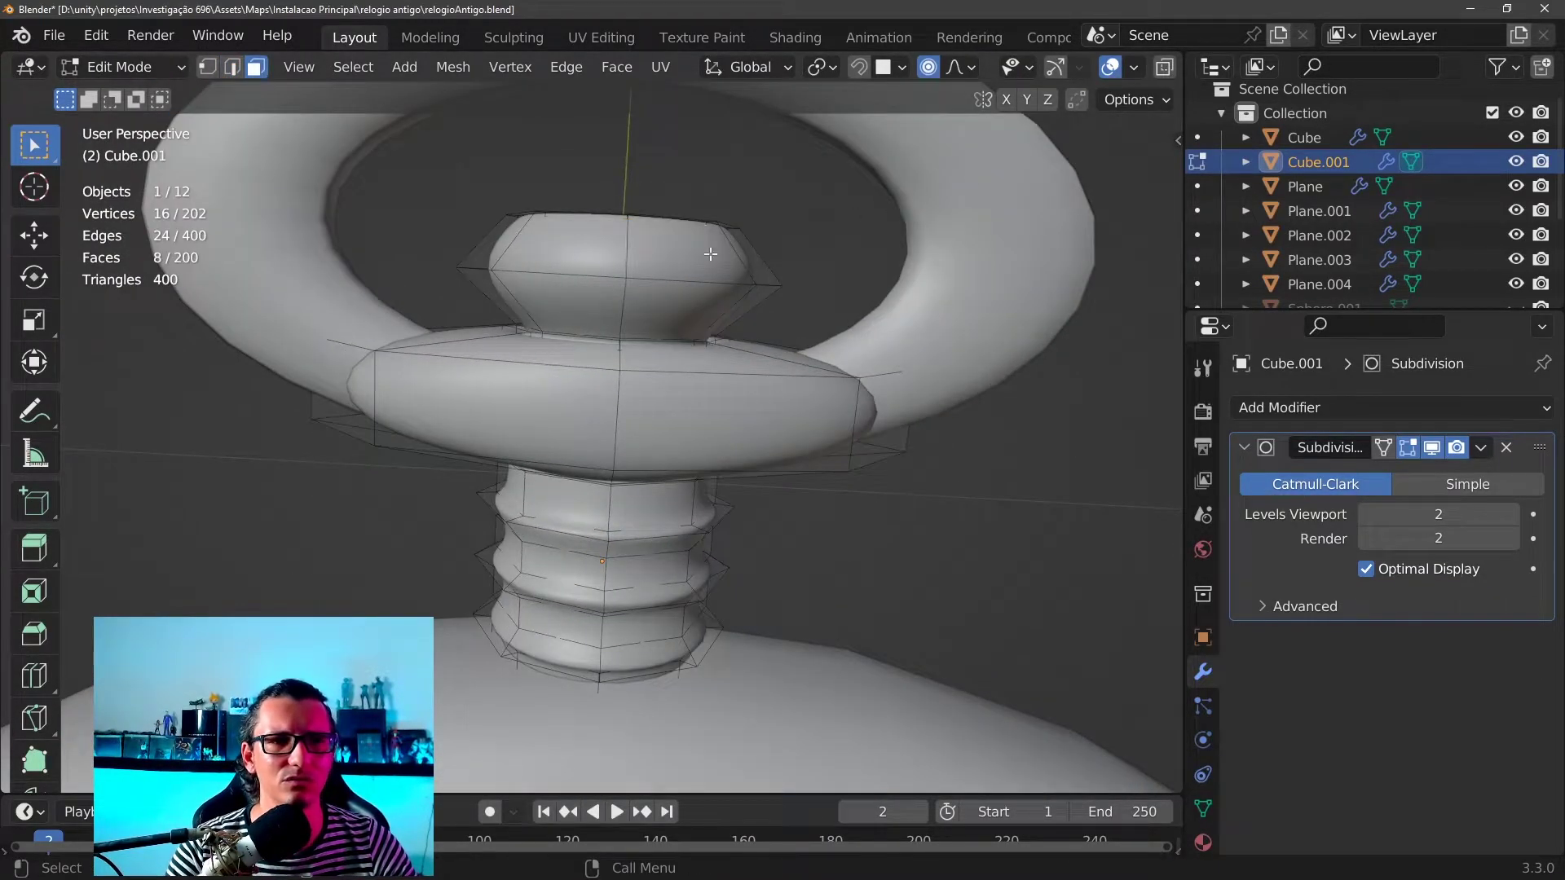
scroll(711, 254, down, 2)
scroll(714, 342, down, 1)
alt+click(716, 378)
scroll(706, 389, up, 4)
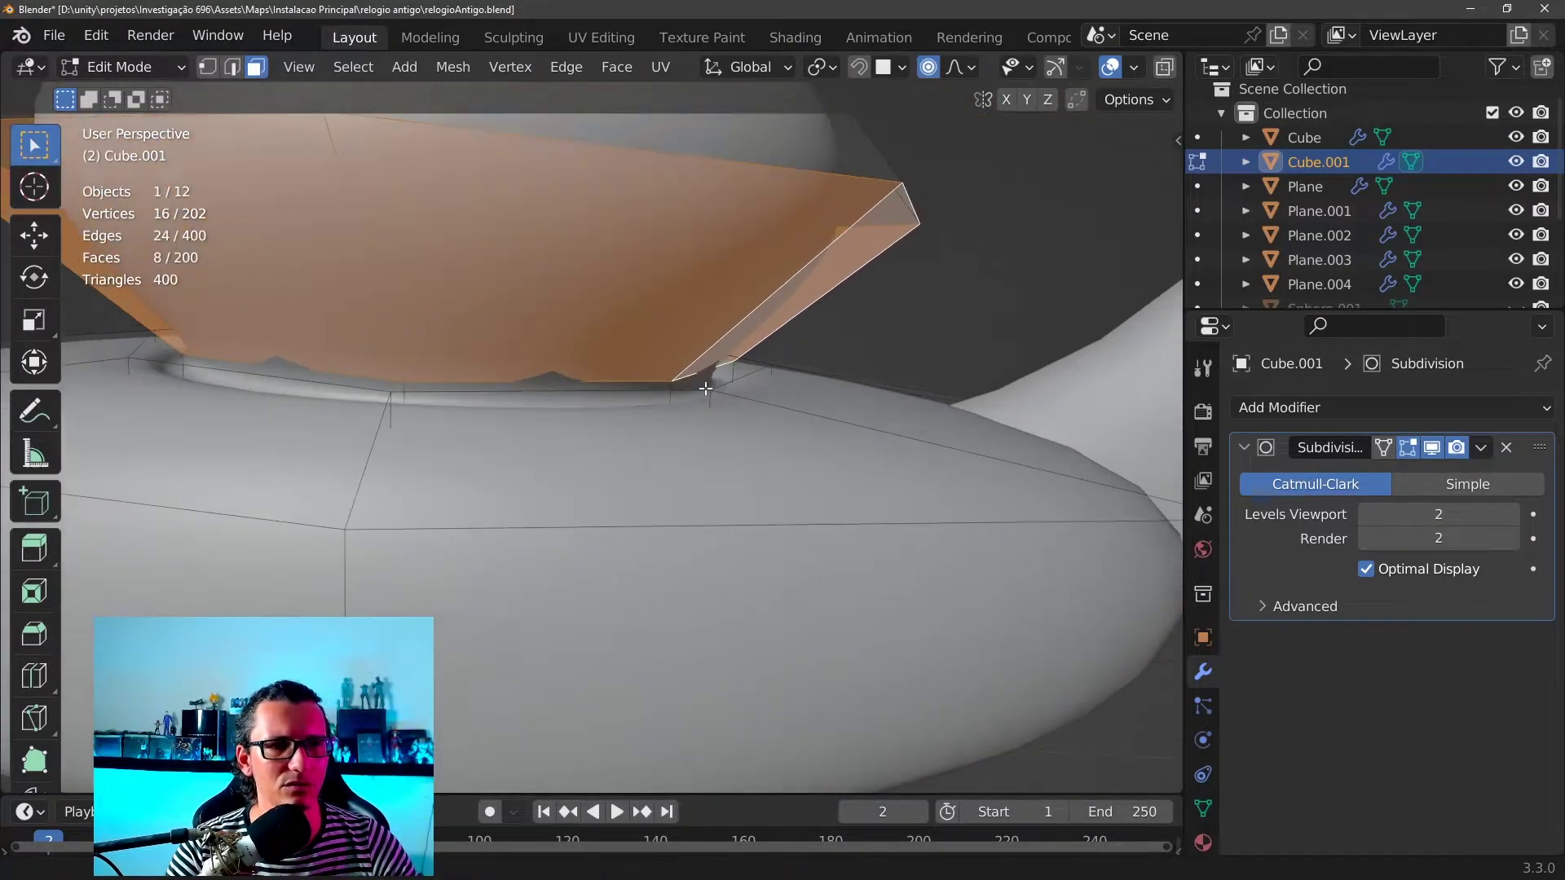
middle_drag(706, 389, 743, 418)
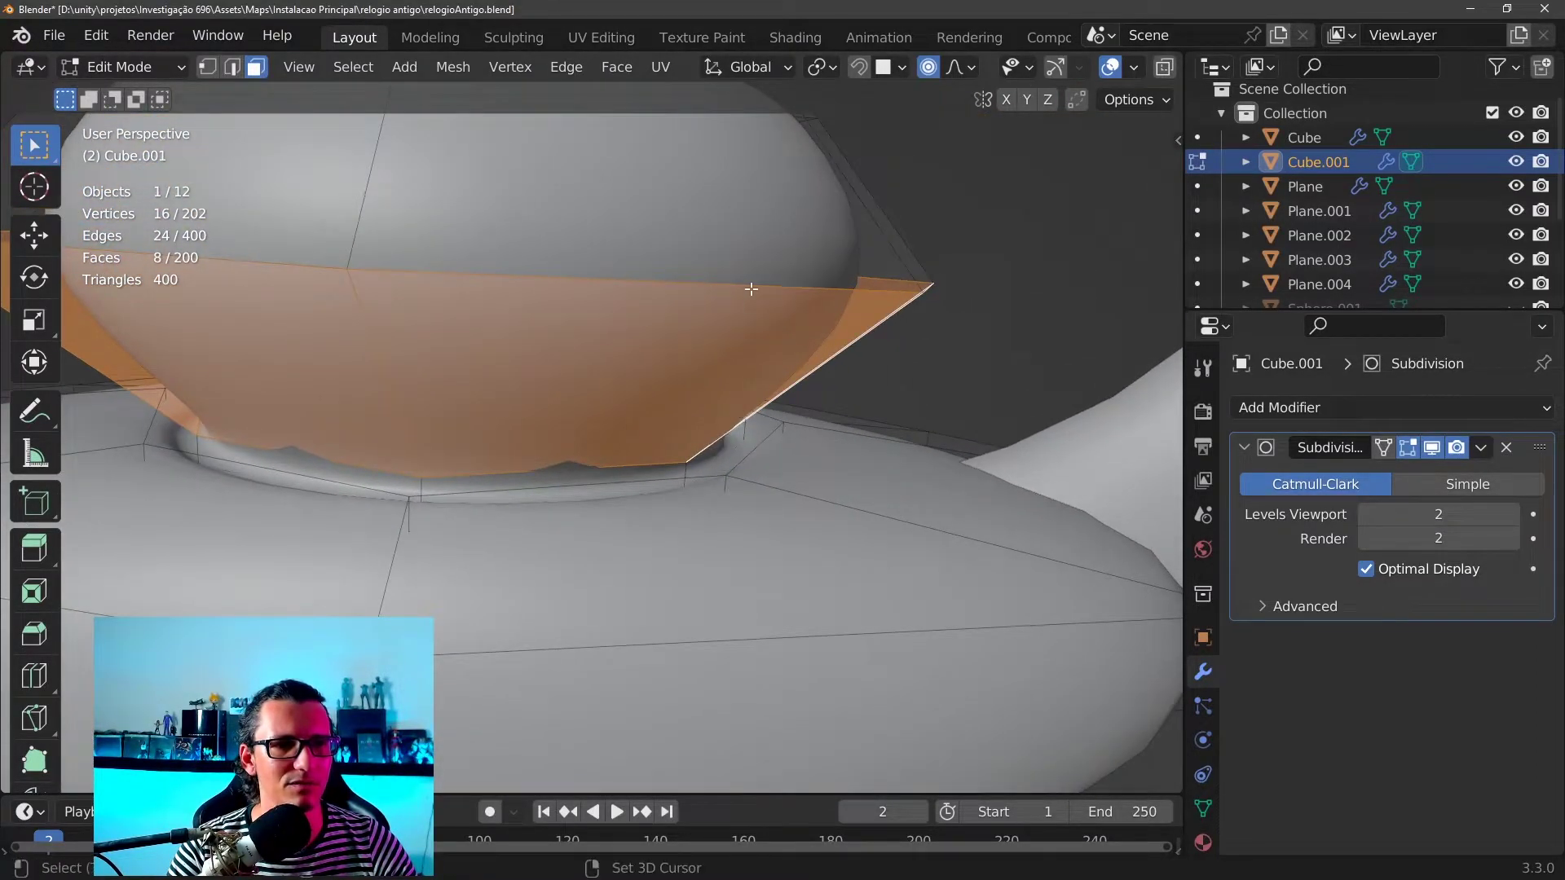
shift+click(751, 289)
Add the cap's bowl face loop and top face loop to the selection
middle_drag(764, 325, 776, 369)
mouse_move(799, 514)
middle_down()
mouse_move(810, 416)
mouse_move(841, 420)
middle_up()
alt+shift+click(856, 393)
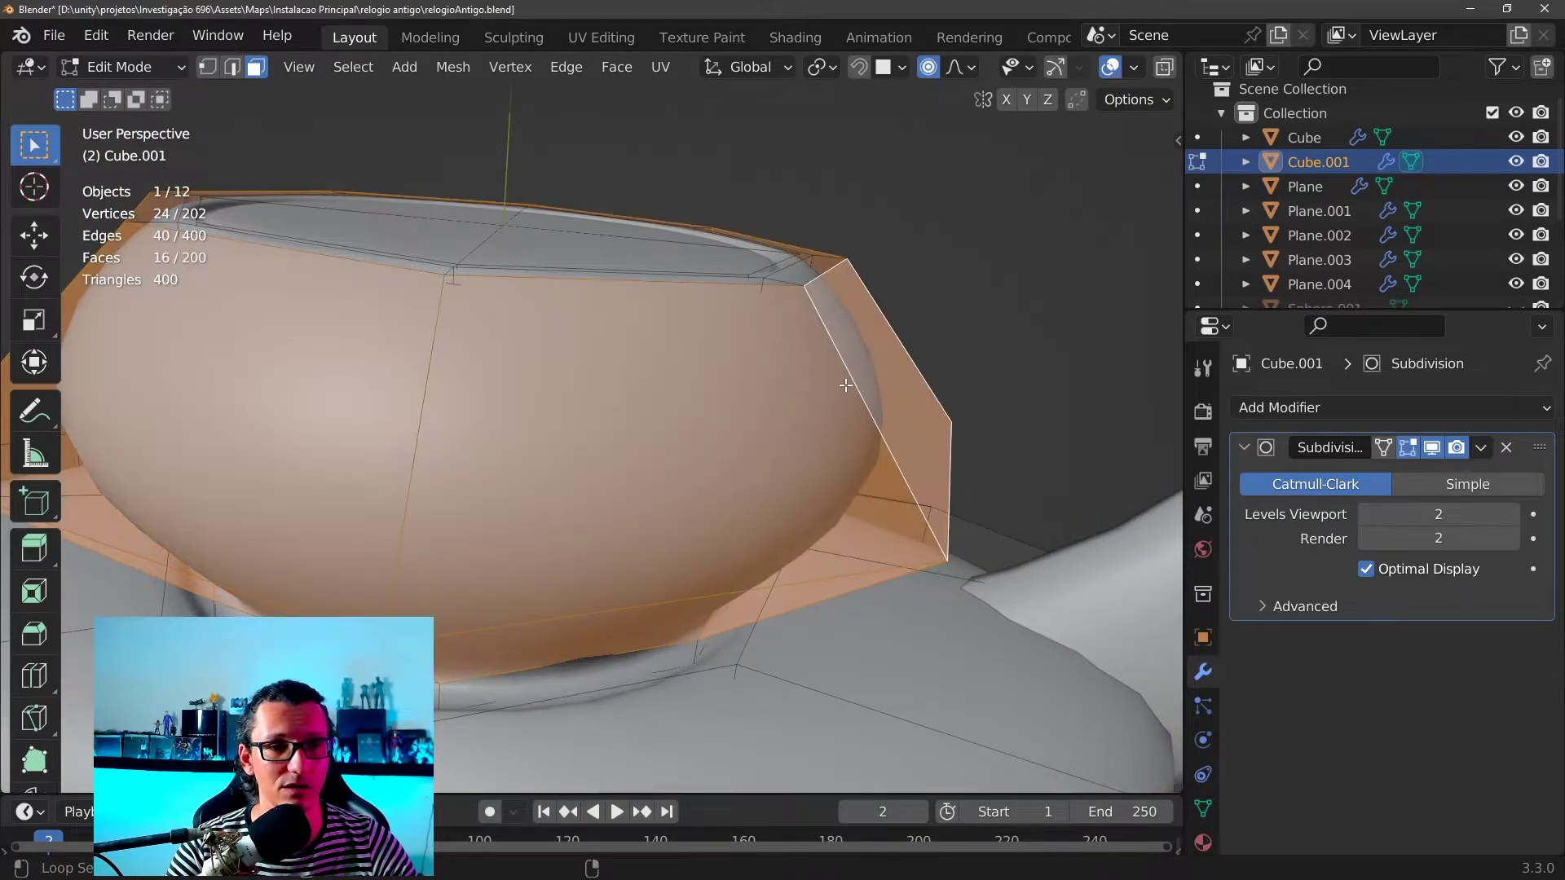
middle_drag(753, 272, 834, 385)
alt+shift+click(838, 477)
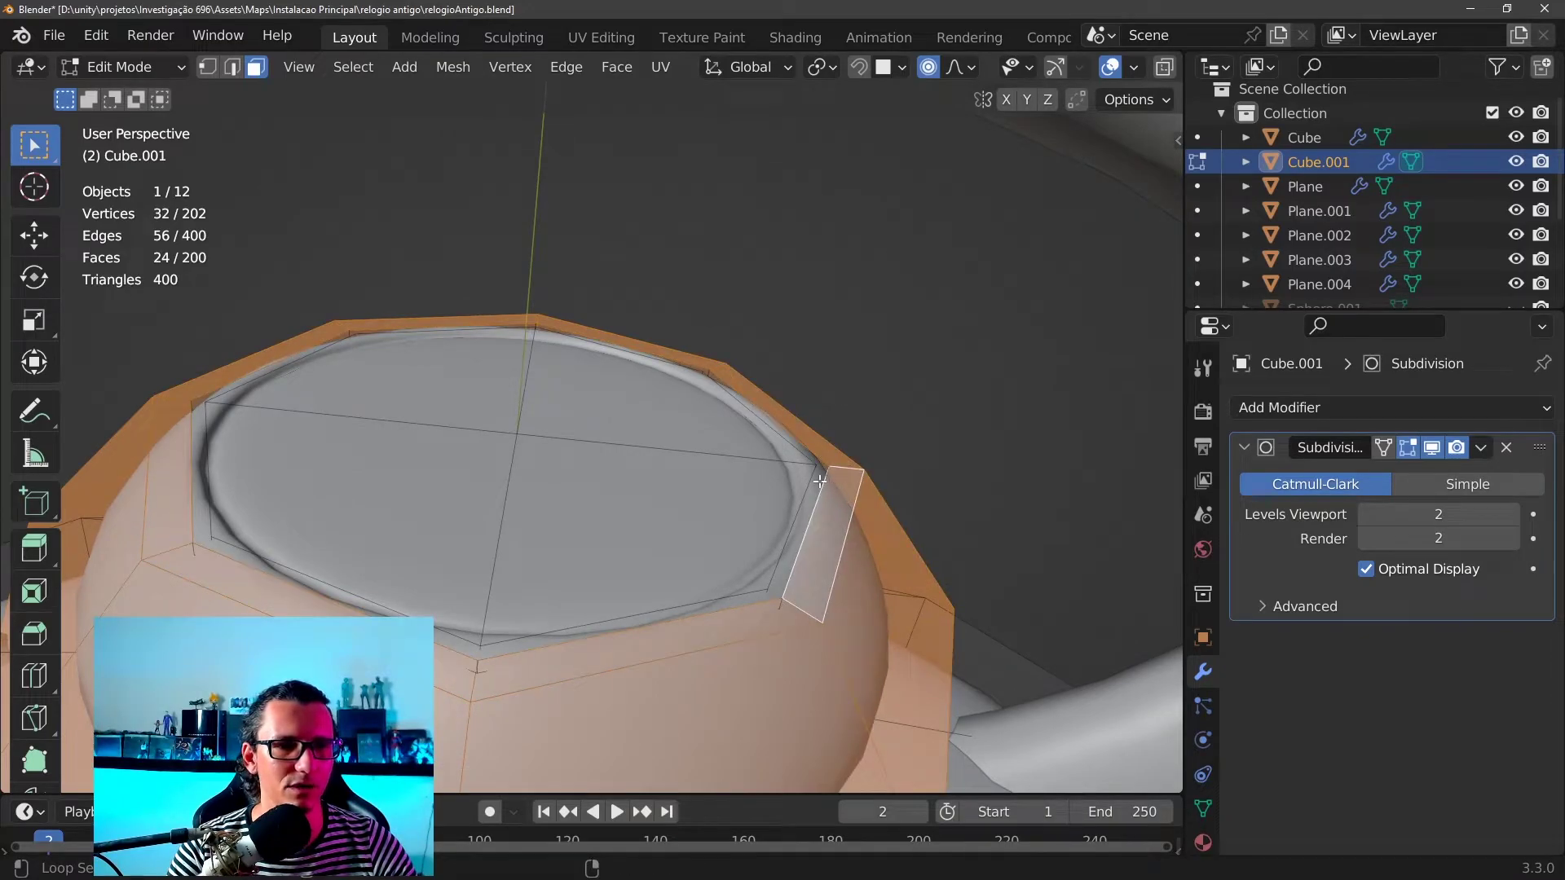
alt+shift+click(816, 484)
alt+shift+click(820, 481)
scroll(831, 377, down, 3)
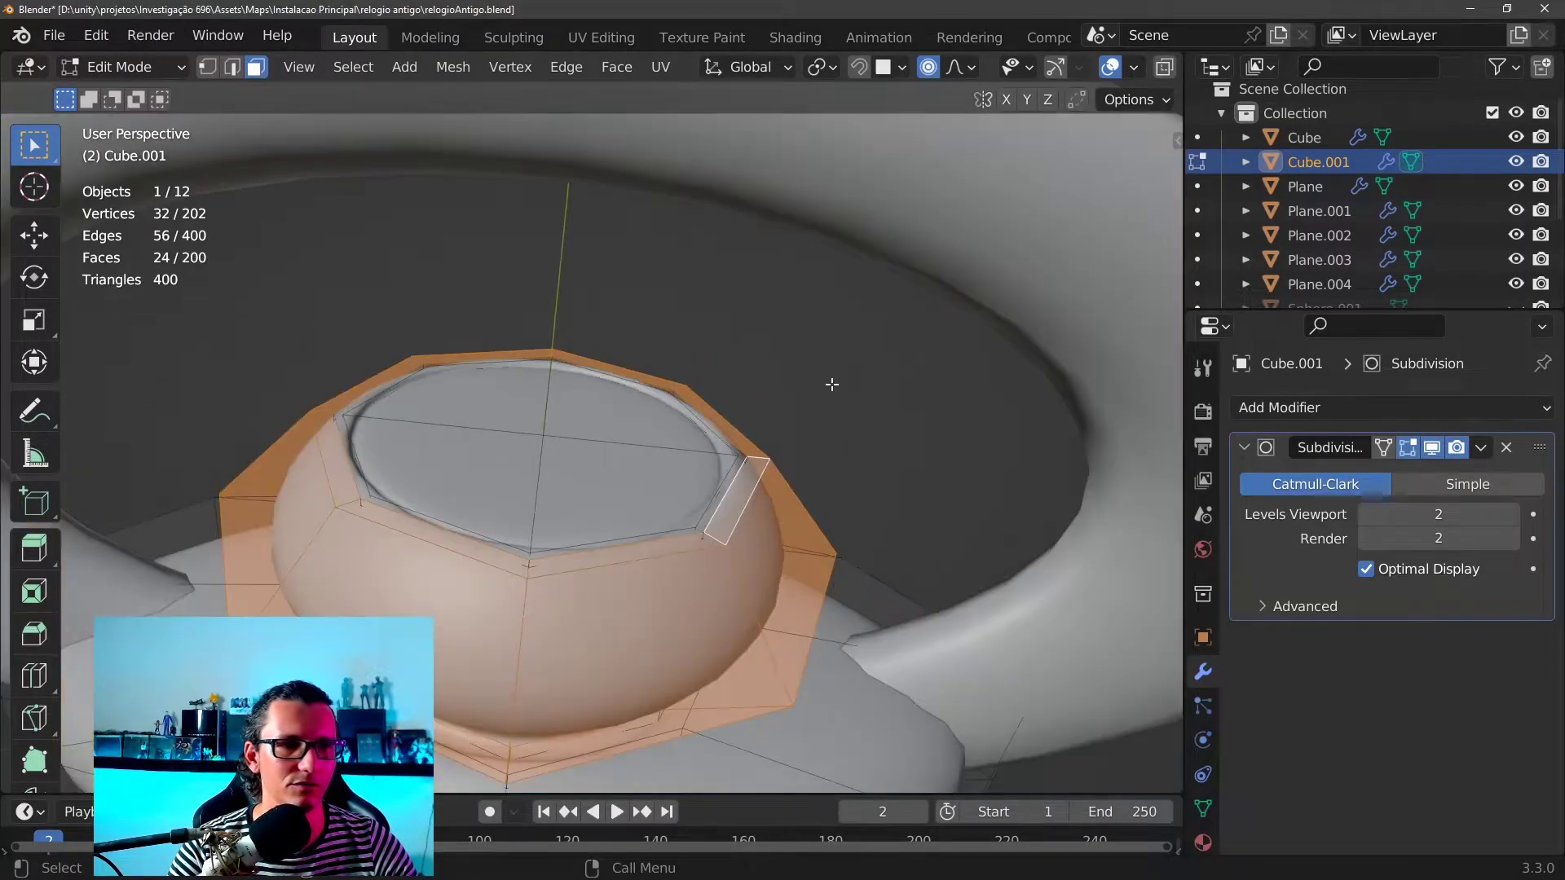
middle_drag(831, 378, 734, 383)
scroll(1110, 71, down, 3)
scroll(1111, 71, down, 2)
With X-ray wireframe in top orthographic view, box-select all the cap's vertices
click(1066, 67)
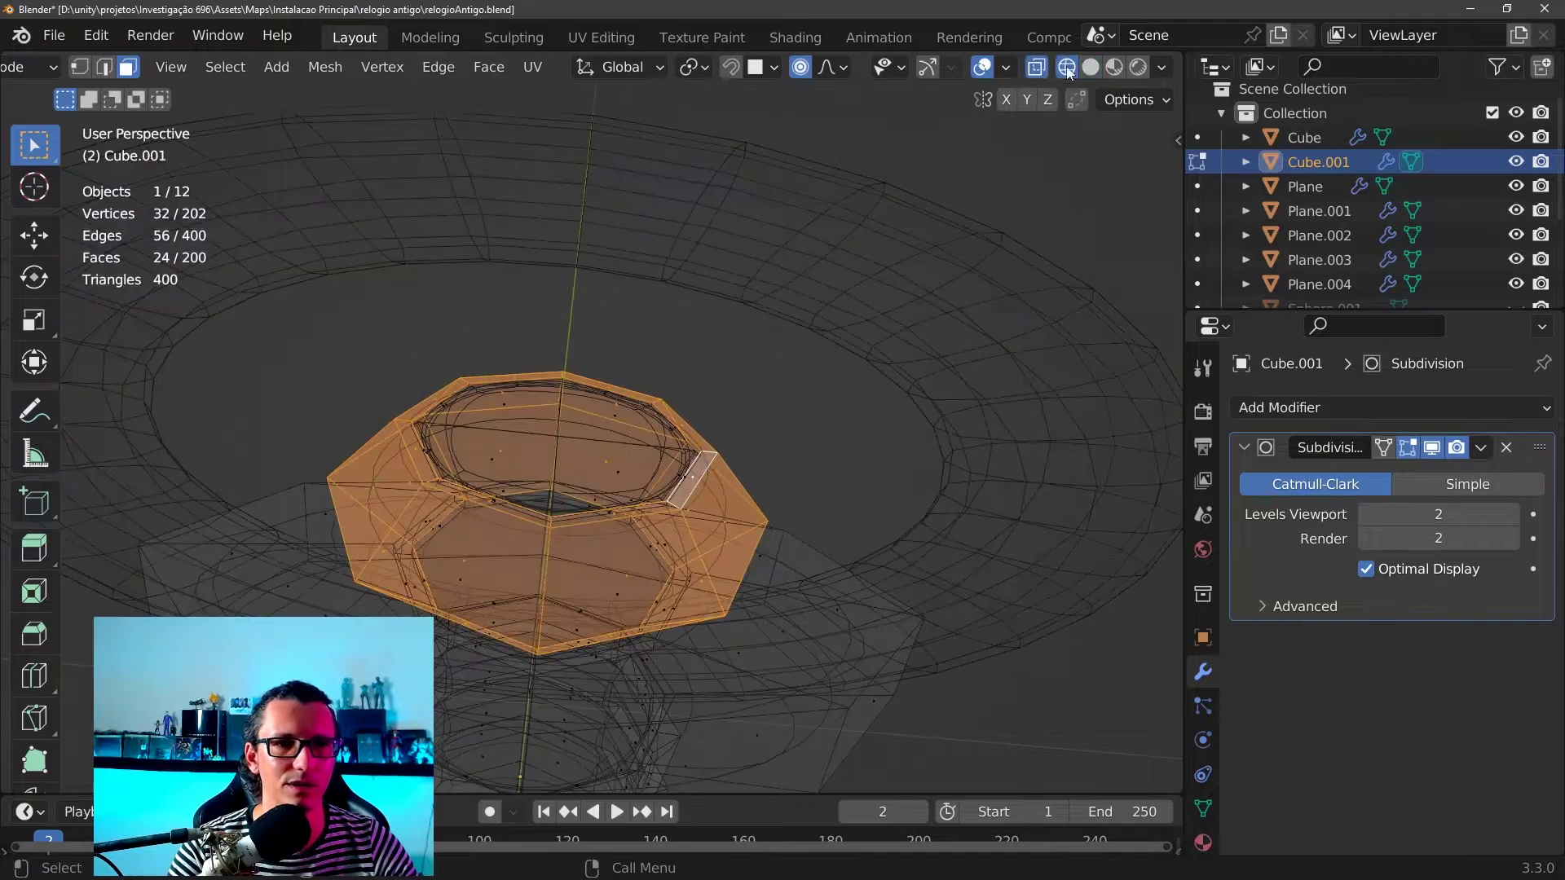
scroll(734, 464, down, 3)
middle_drag(734, 464, 886, 424)
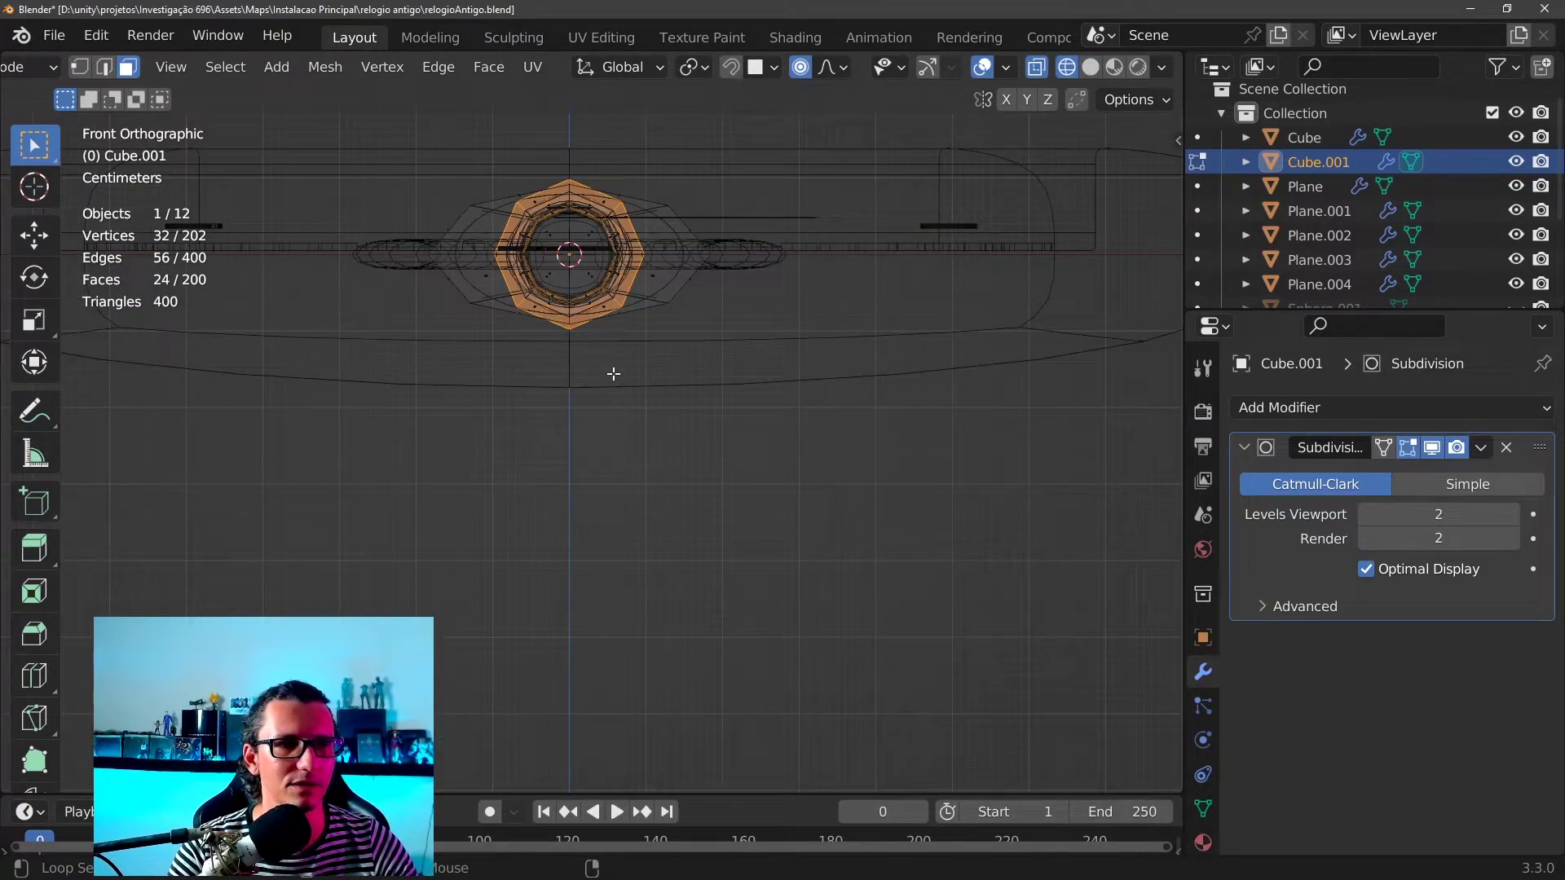
key(KP_7)
scroll(633, 301, up, 6)
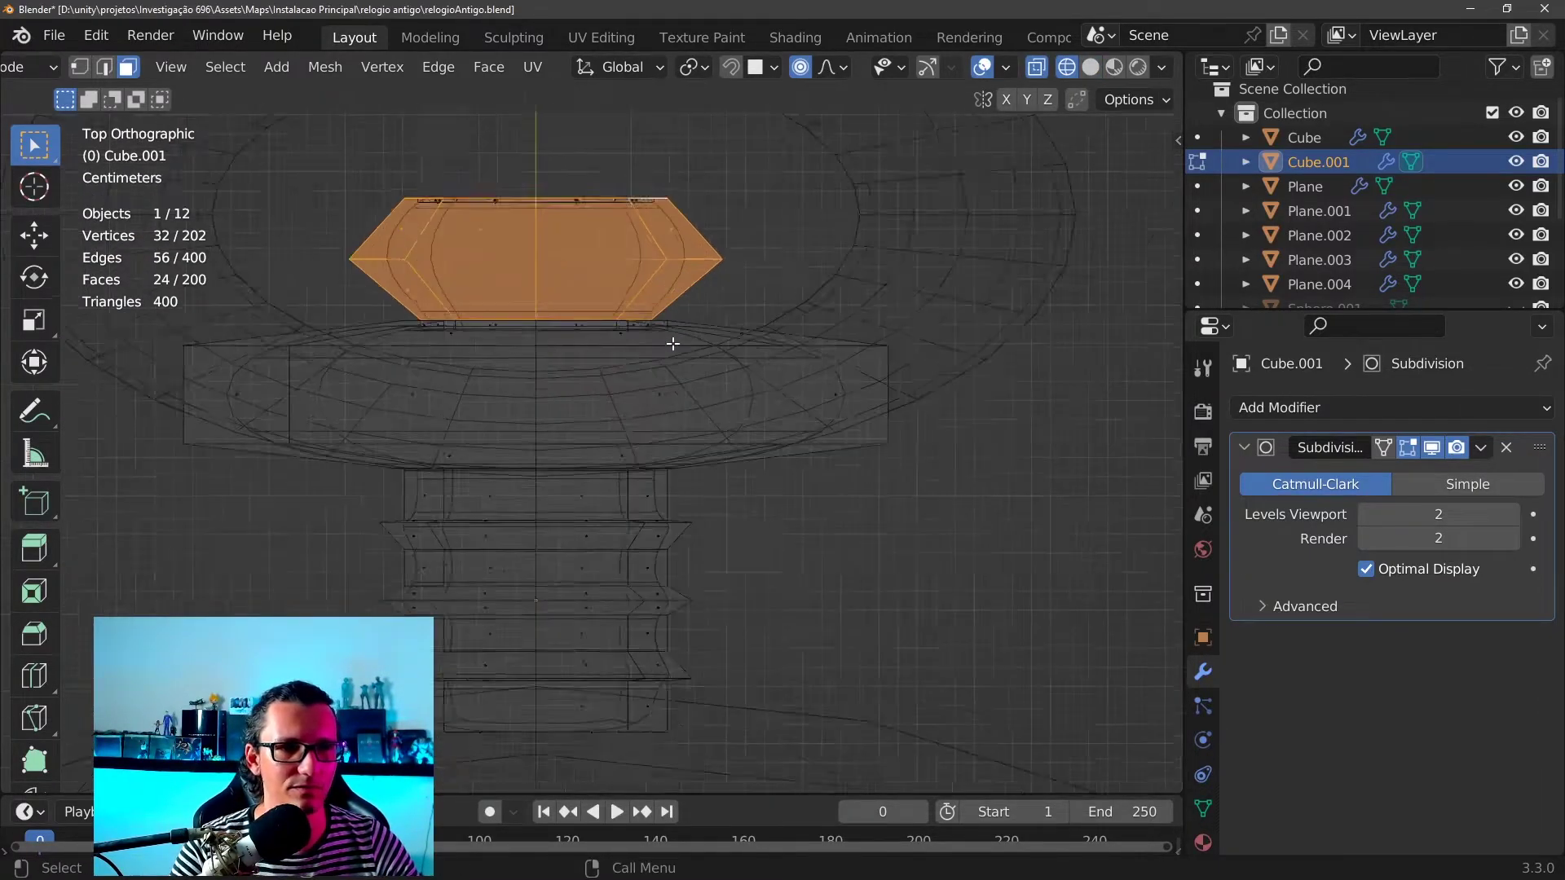
scroll(675, 393, down, 1)
scroll(687, 336, down, 1)
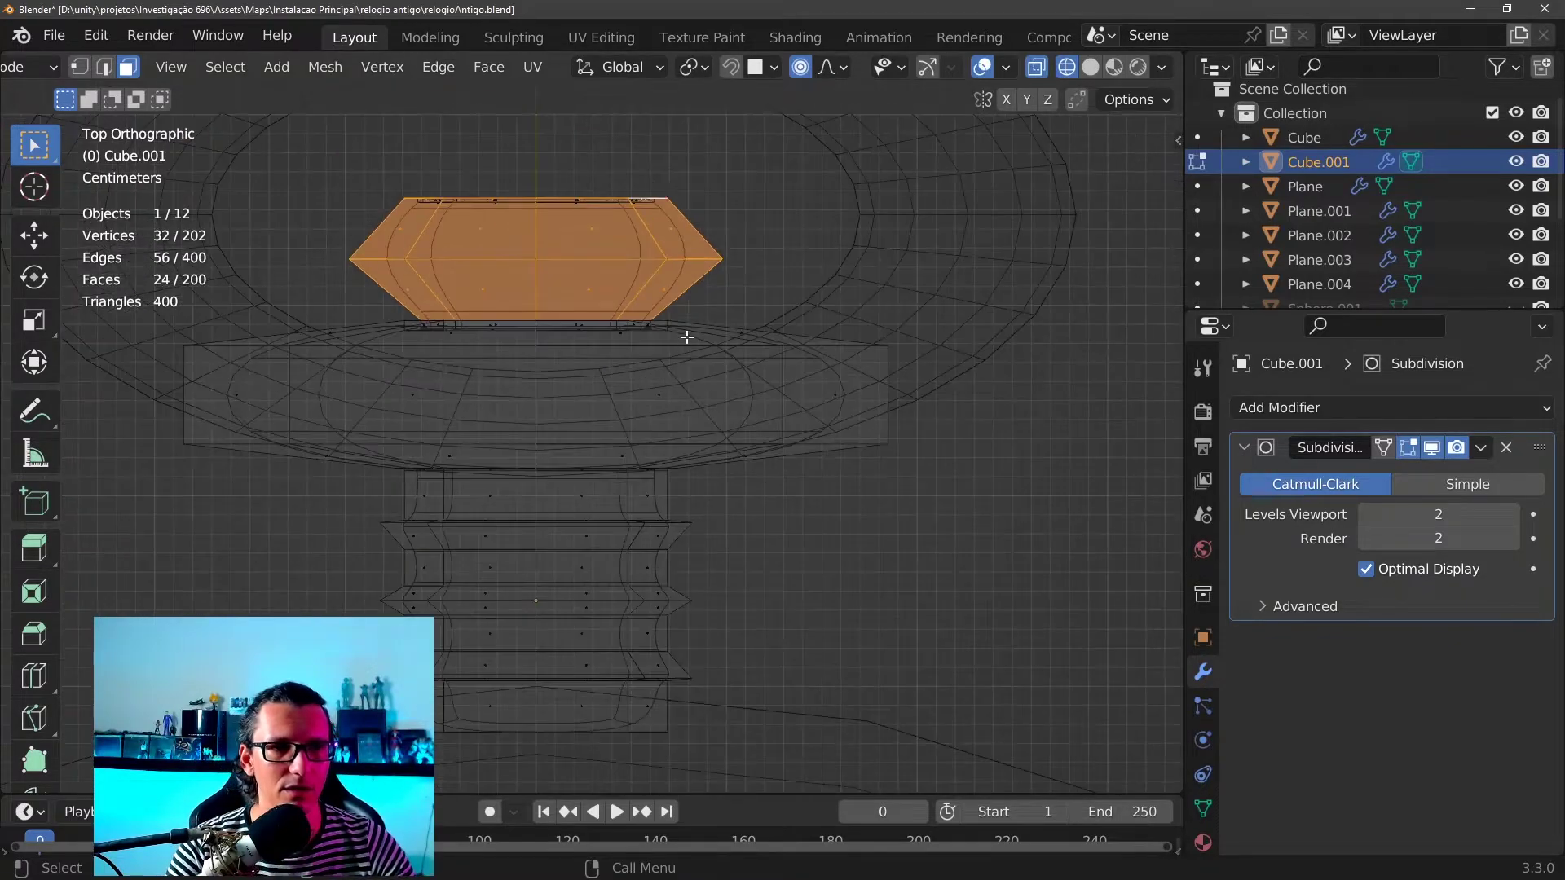
mouse_move(735, 164)
mouse_down()
mouse_move(727, 199)
mouse_move(330, 314)
mouse_up()
key(ctrl+z)
mouse_move(489, 269)
middle_down()
mouse_move(470, 364)
mouse_move(430, 305)
mouse_move(467, 443)
mouse_move(467, 406)
middle_up()
scroll(445, 400, down, 5)
scroll(445, 401, up, 3)
scroll(464, 444, down, 4)
scroll(464, 447, up, 4)
Duplicate the cap in place, separate the copy as Cube.002, and return to Object Mode
key(shift+d)
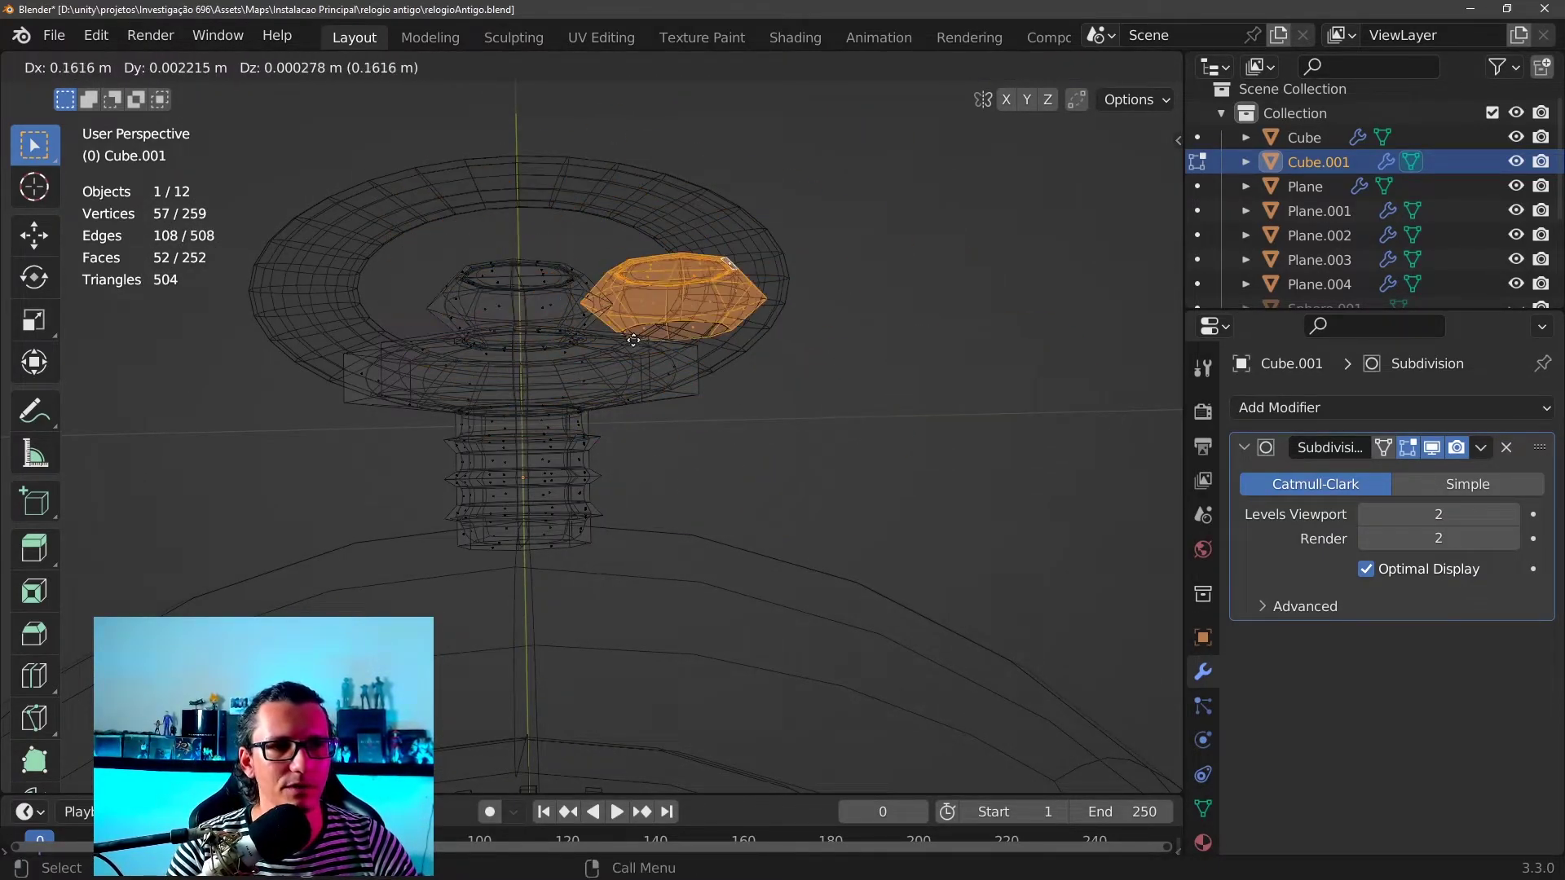
right_click(437, 384)
middle_drag(437, 384, 486, 425)
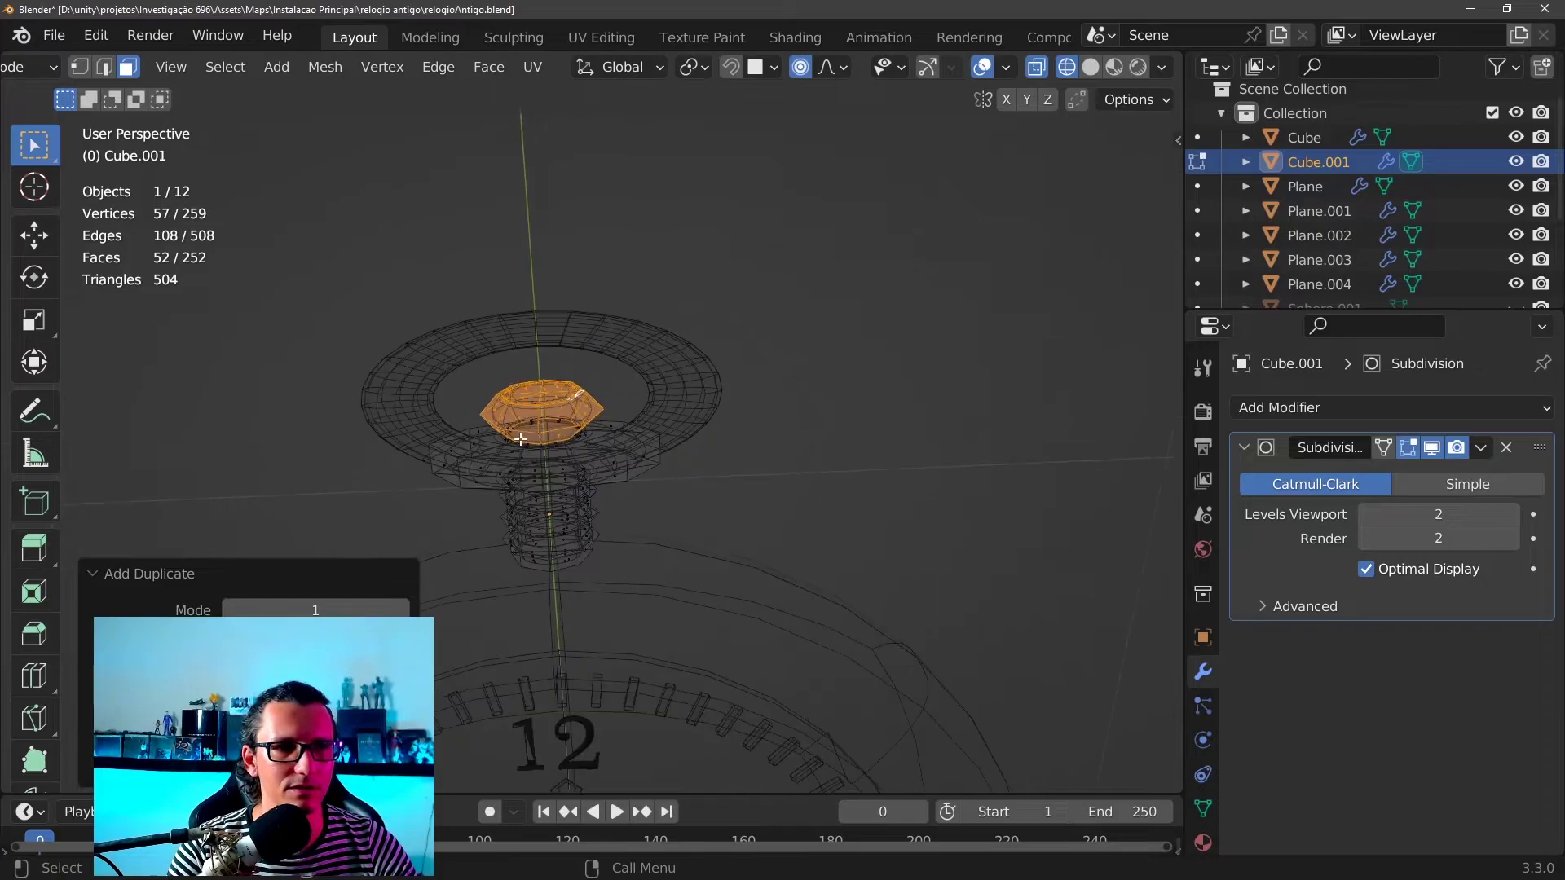
scroll(487, 426, up, 3)
right_click(479, 398)
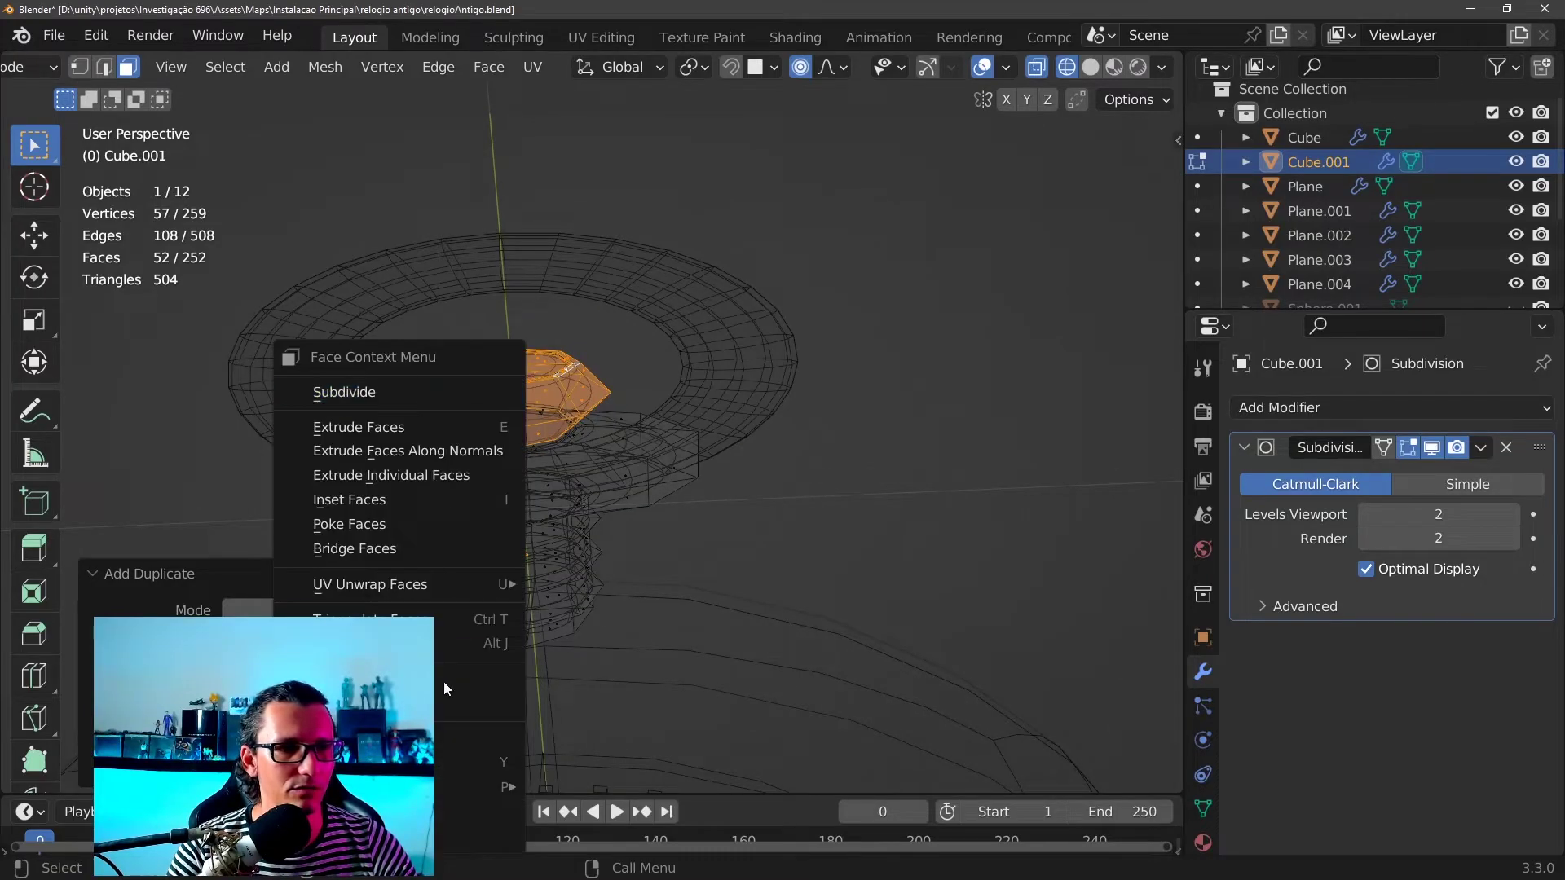
click(657, 738)
middle_drag(640, 703, 688, 440)
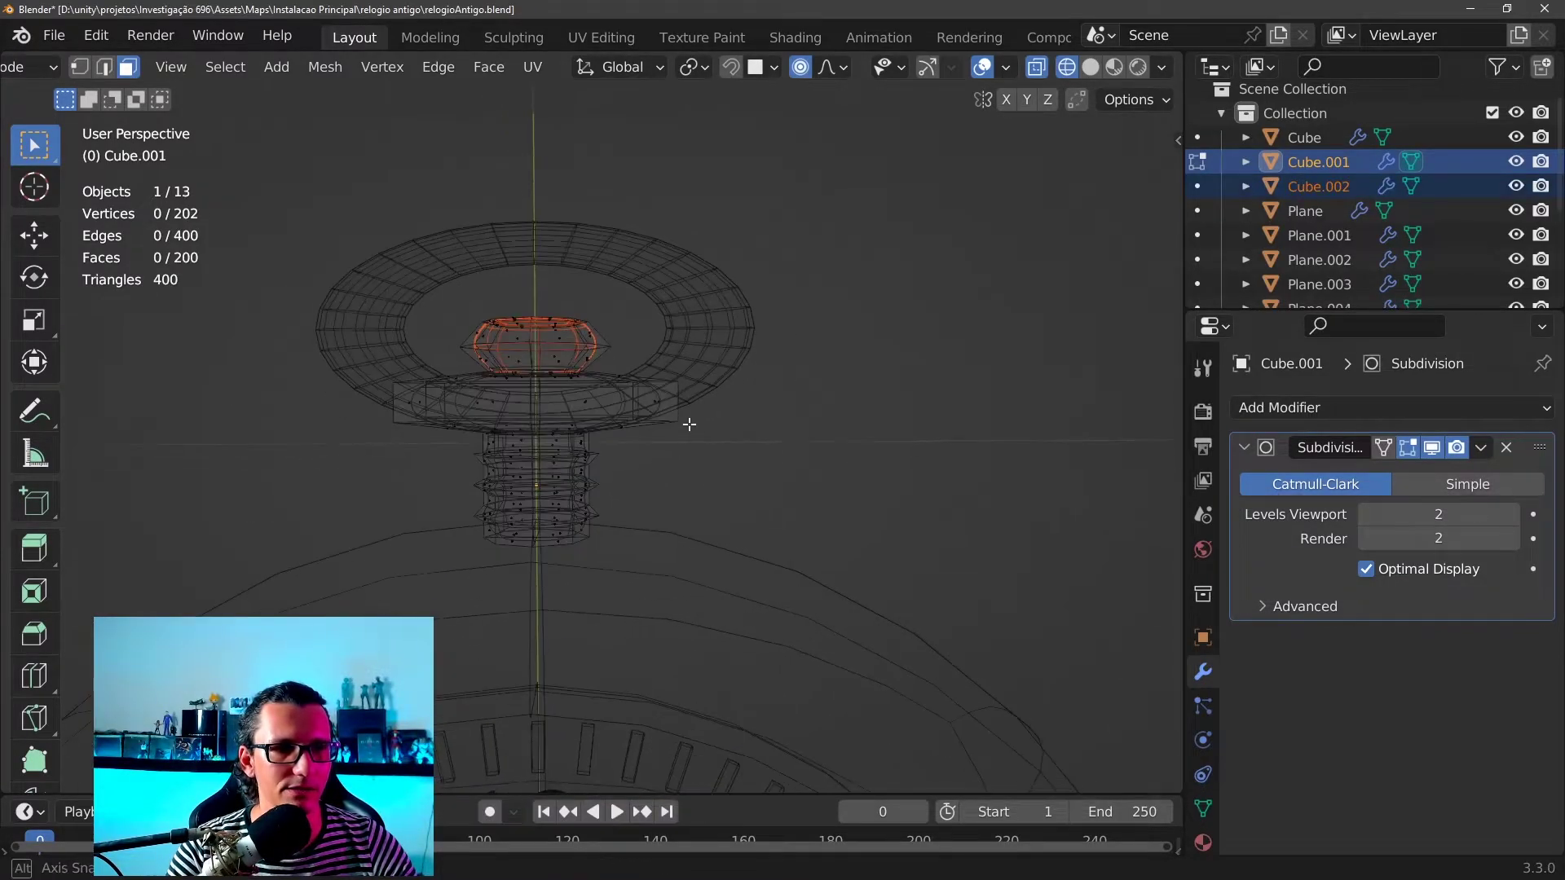
key(Tab)
scroll(550, 408, down, 2)
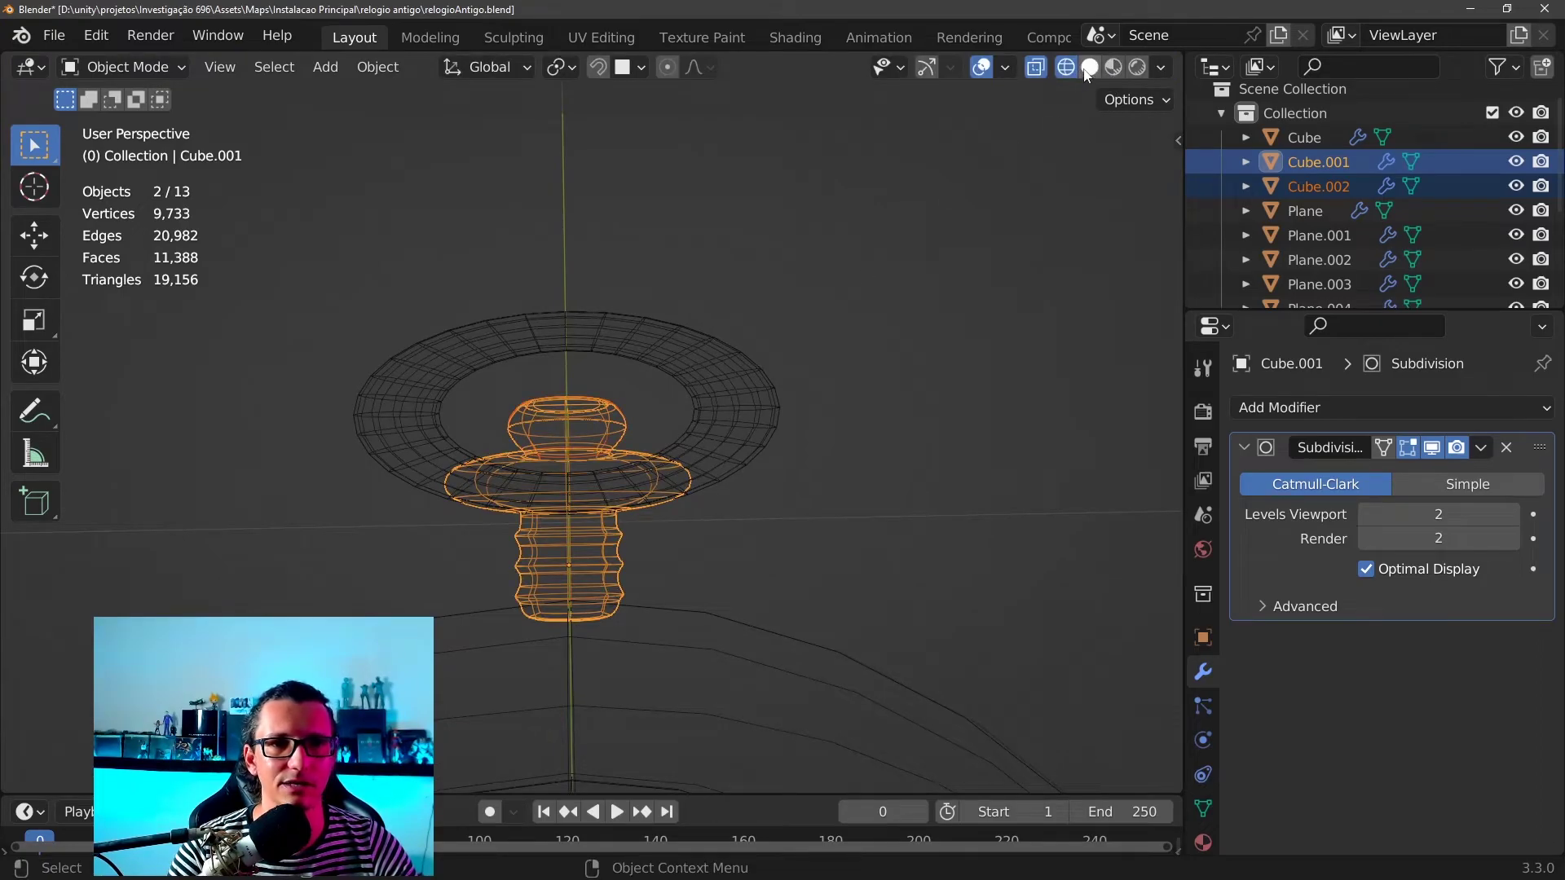
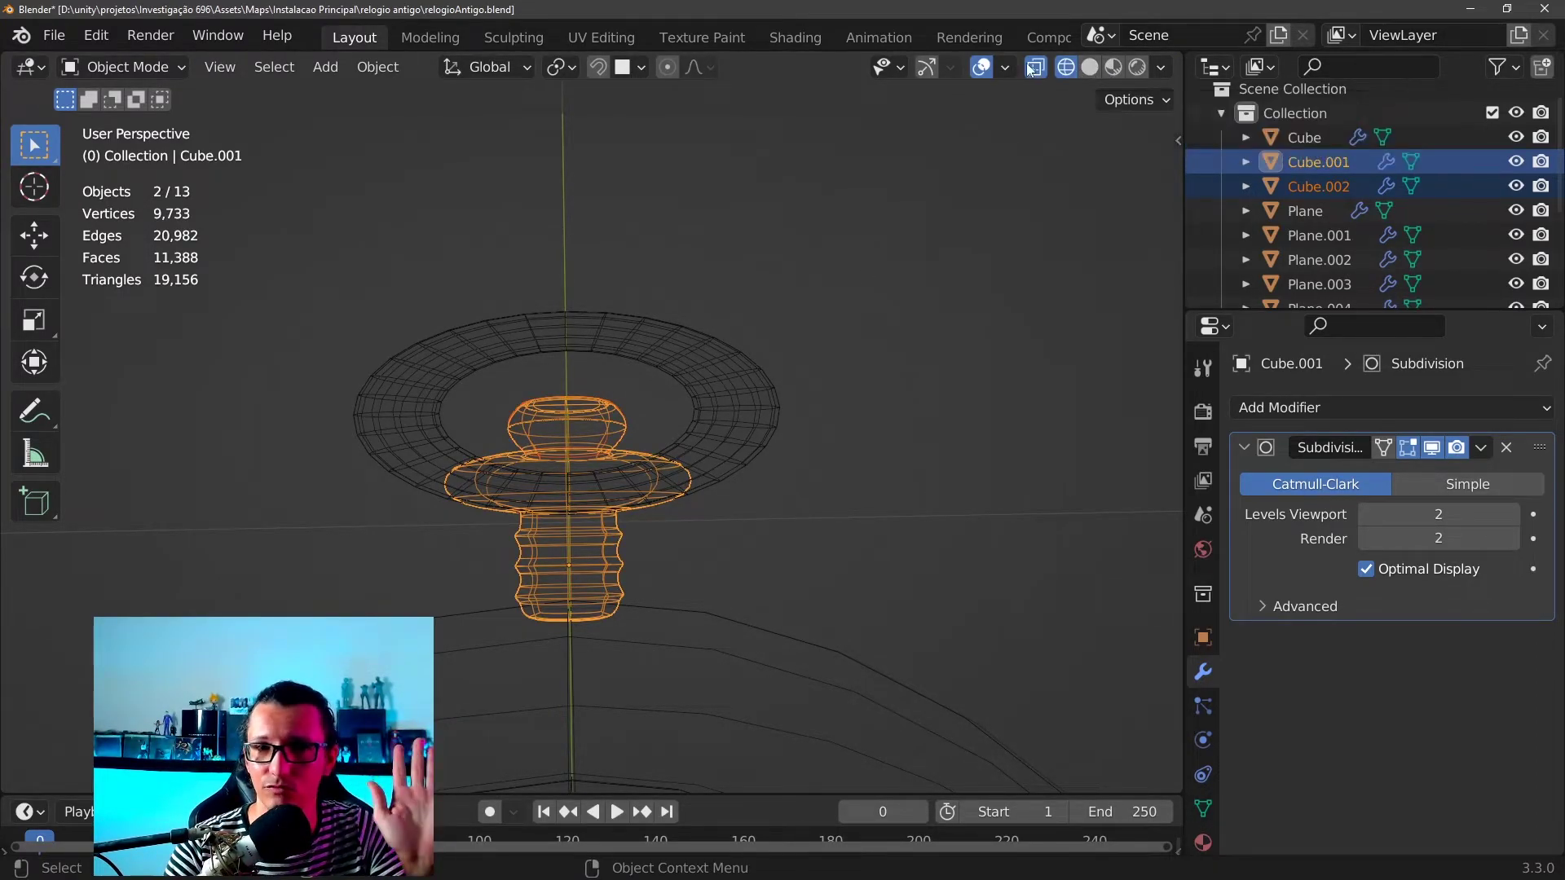
Switch the viewport shading from Wireframe to Solid to view the crown parts
middle_drag(710, 413, 615, 444)
scroll(611, 501, up, 2)
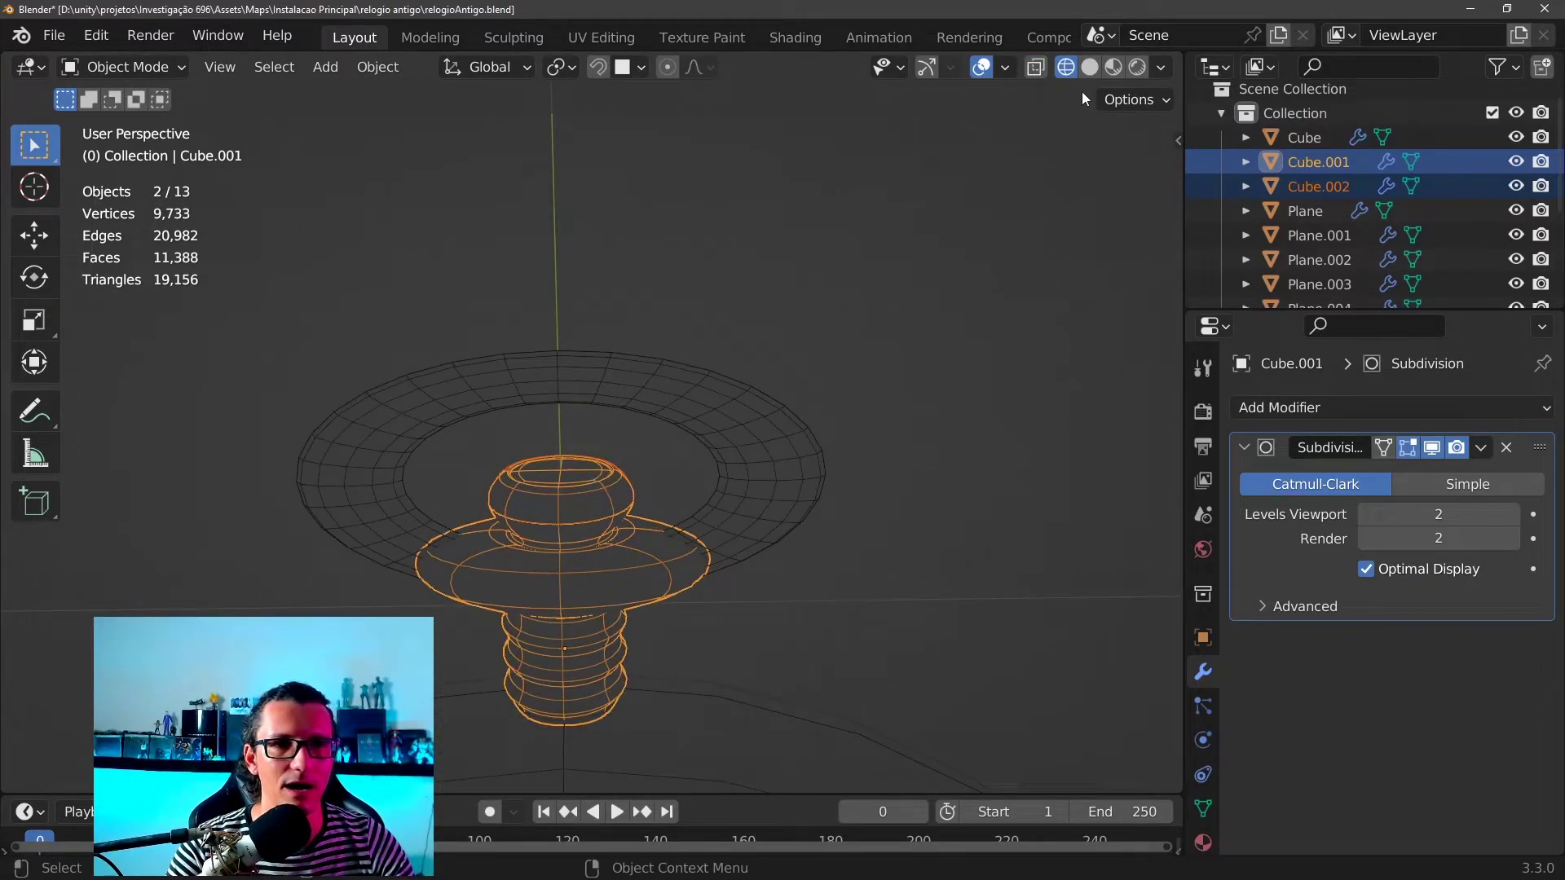
click(1089, 67)
scroll(570, 471, up, 2)
scroll(531, 539, up, 2)
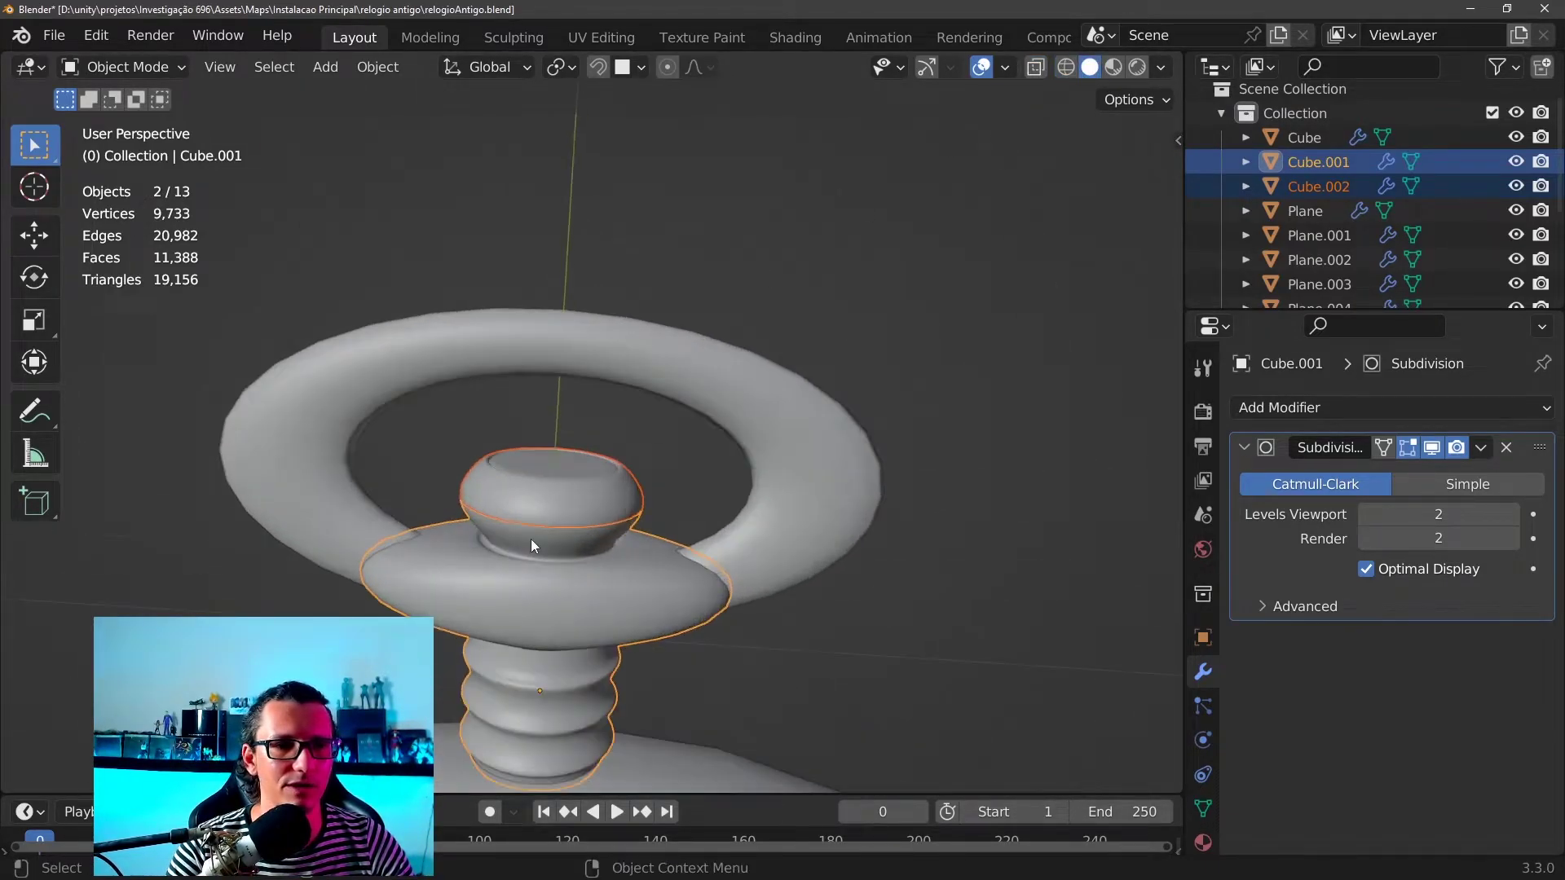
scroll(571, 505, up, 2)
Select the small knob atop the crown, trying a move with G and cancelling it
click(625, 476)
key(g)
key(Escape)
scroll(576, 533, down, 3)
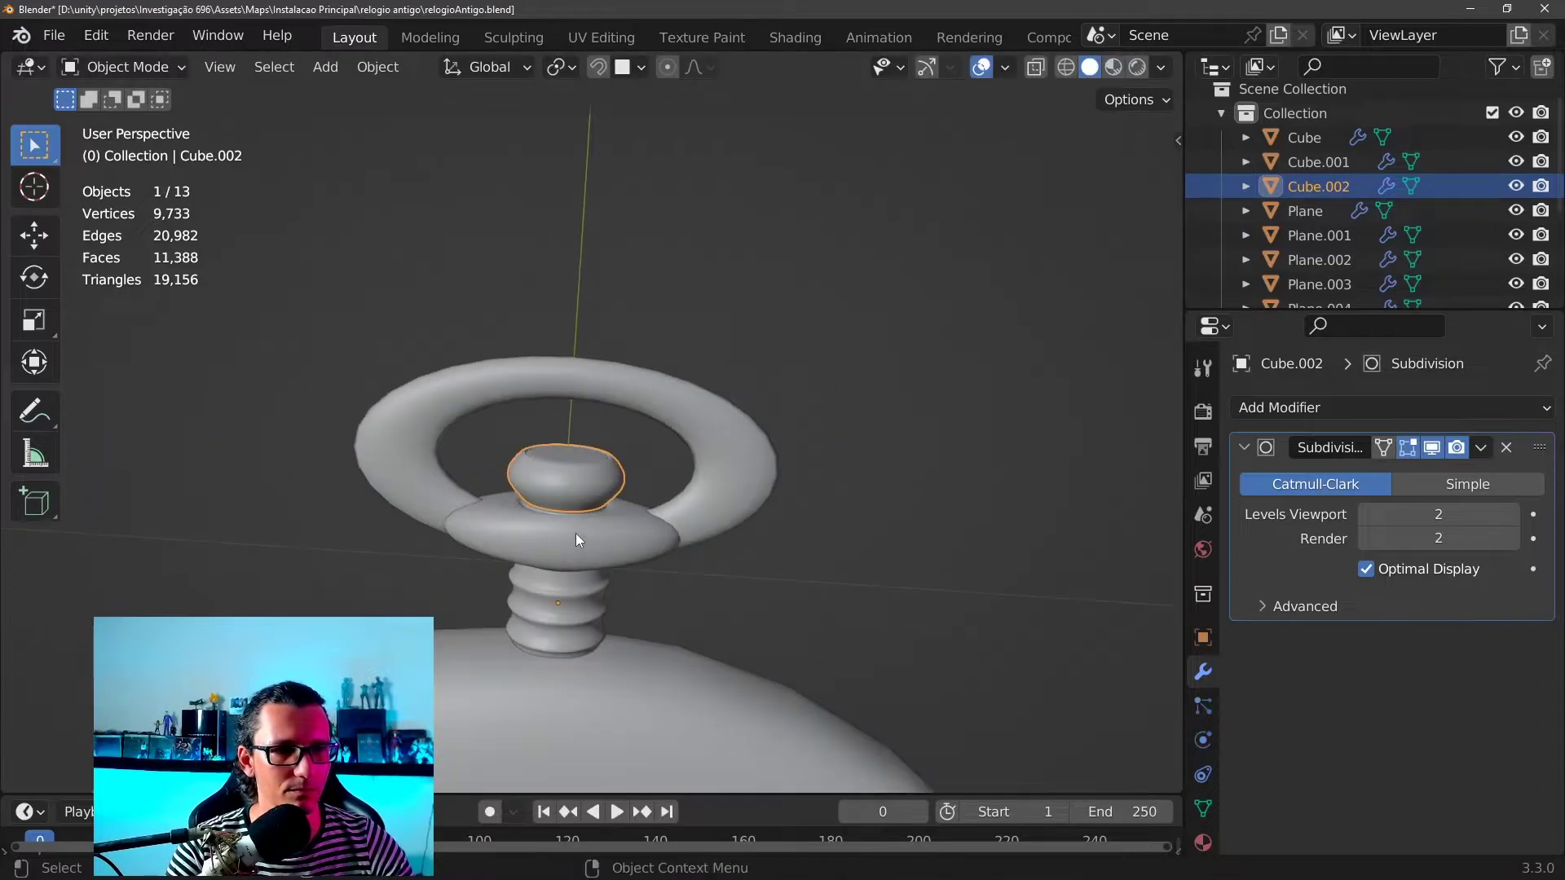
key(g)
key(Escape)
scroll(747, 416, down, 4)
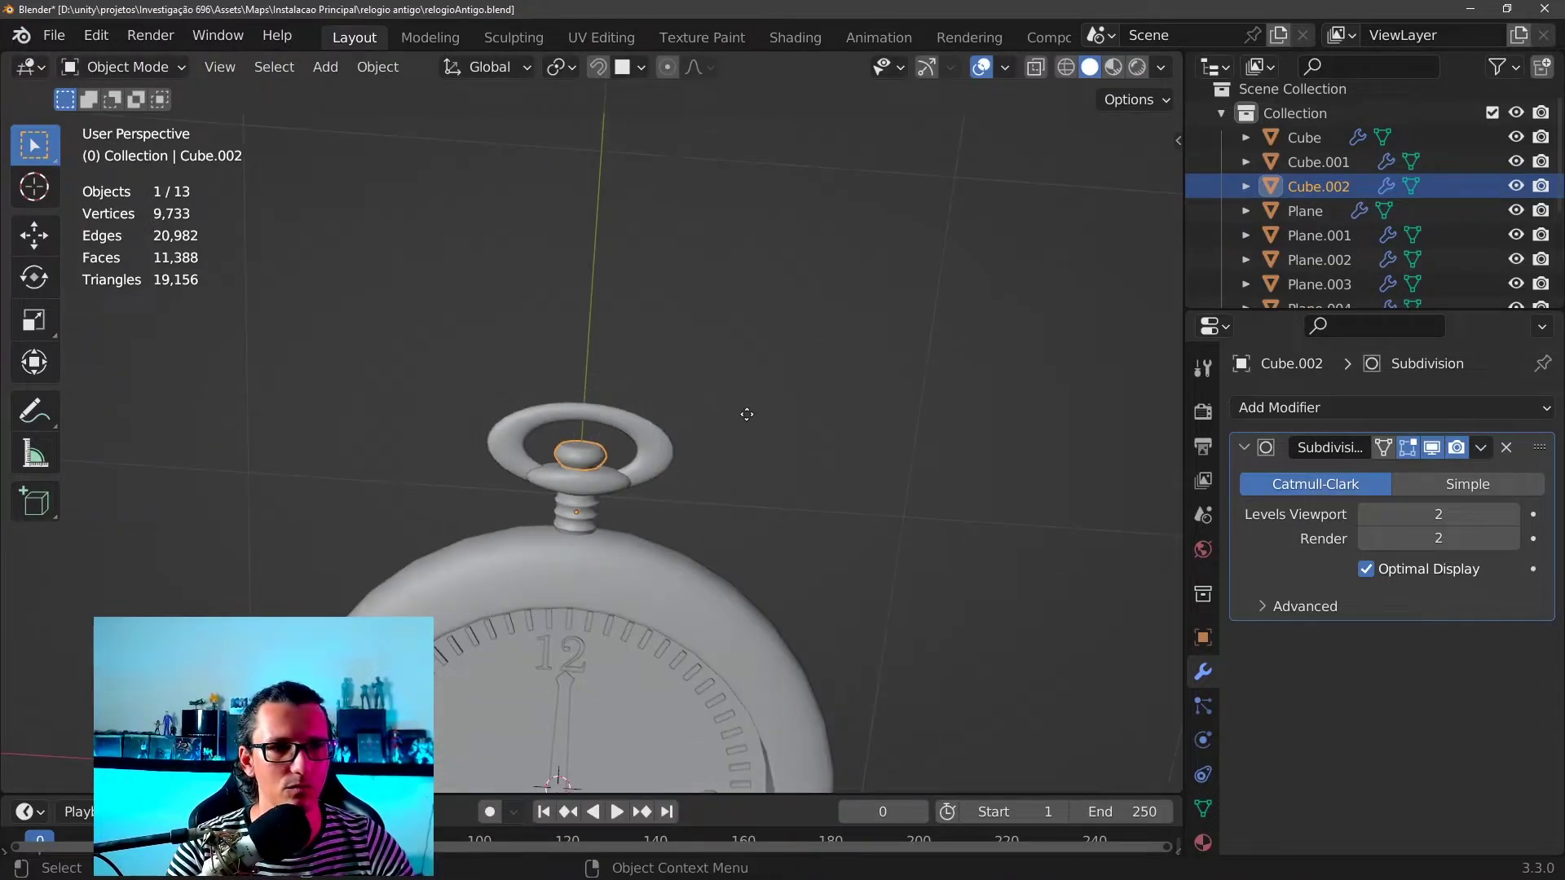
key(g)
key(Escape)
middle_drag(585, 484, 486, 458)
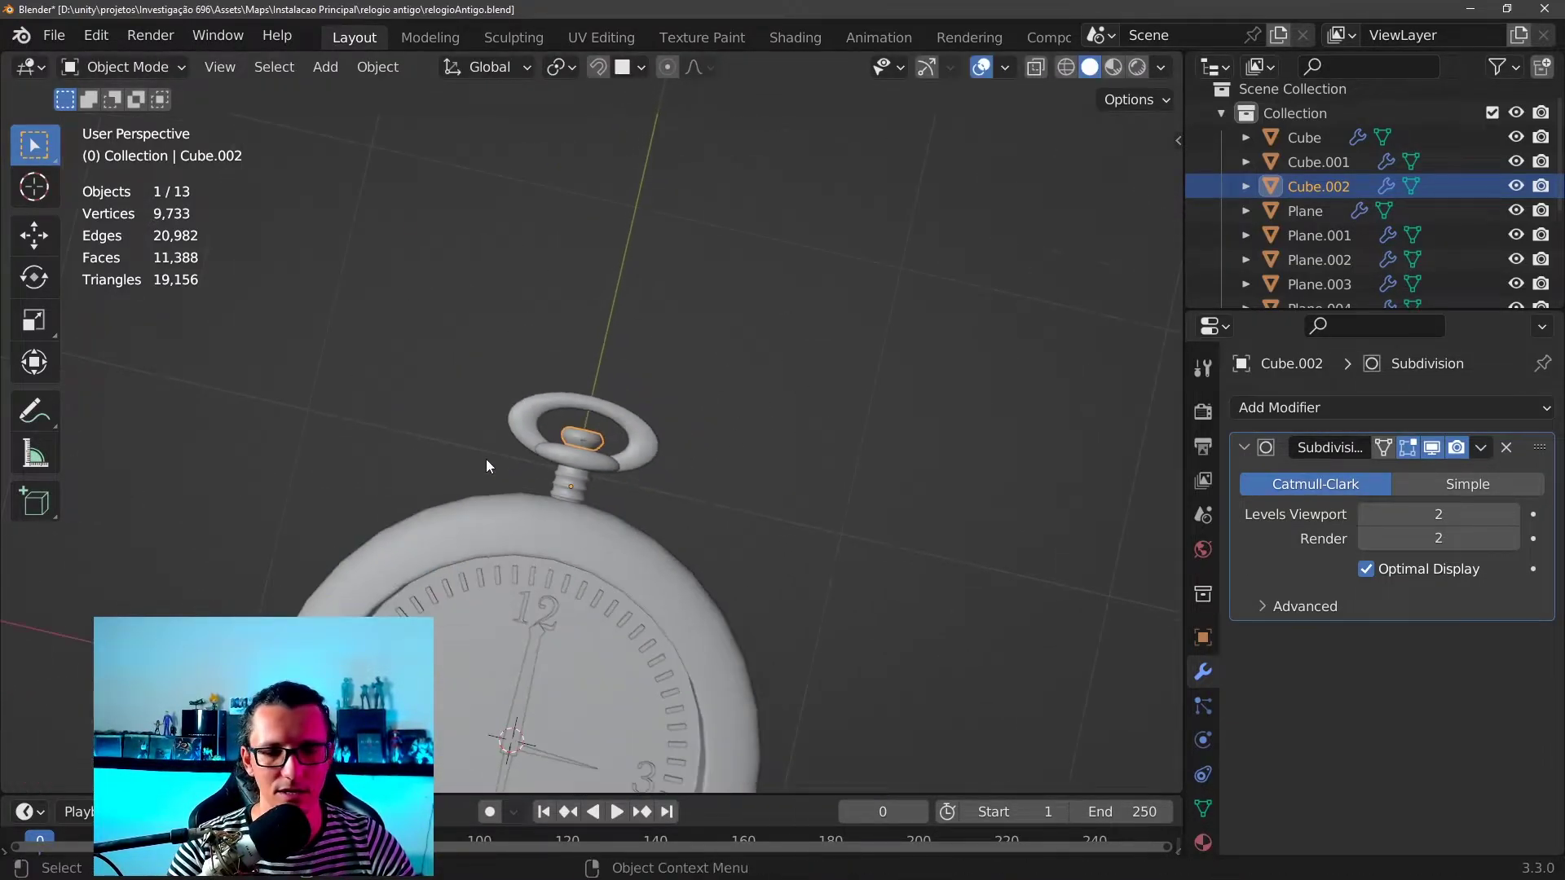
In Top view, move the small knob onto the case's upper-left edge and tilt it
key(KP_7)
scroll(485, 458, up, 3)
key(g)
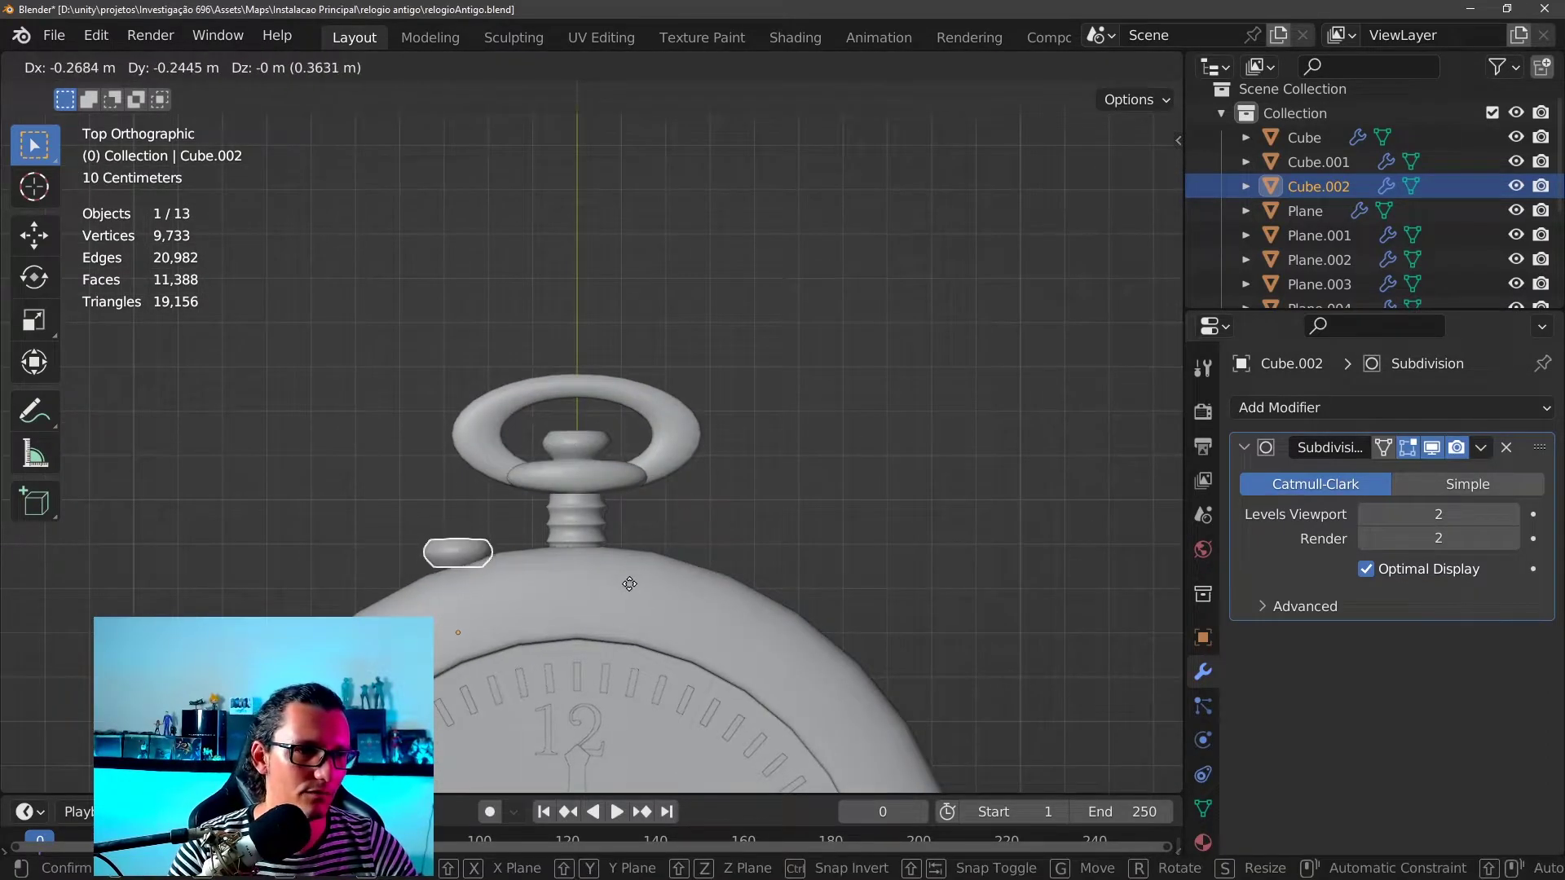
click(712, 628)
key(r)
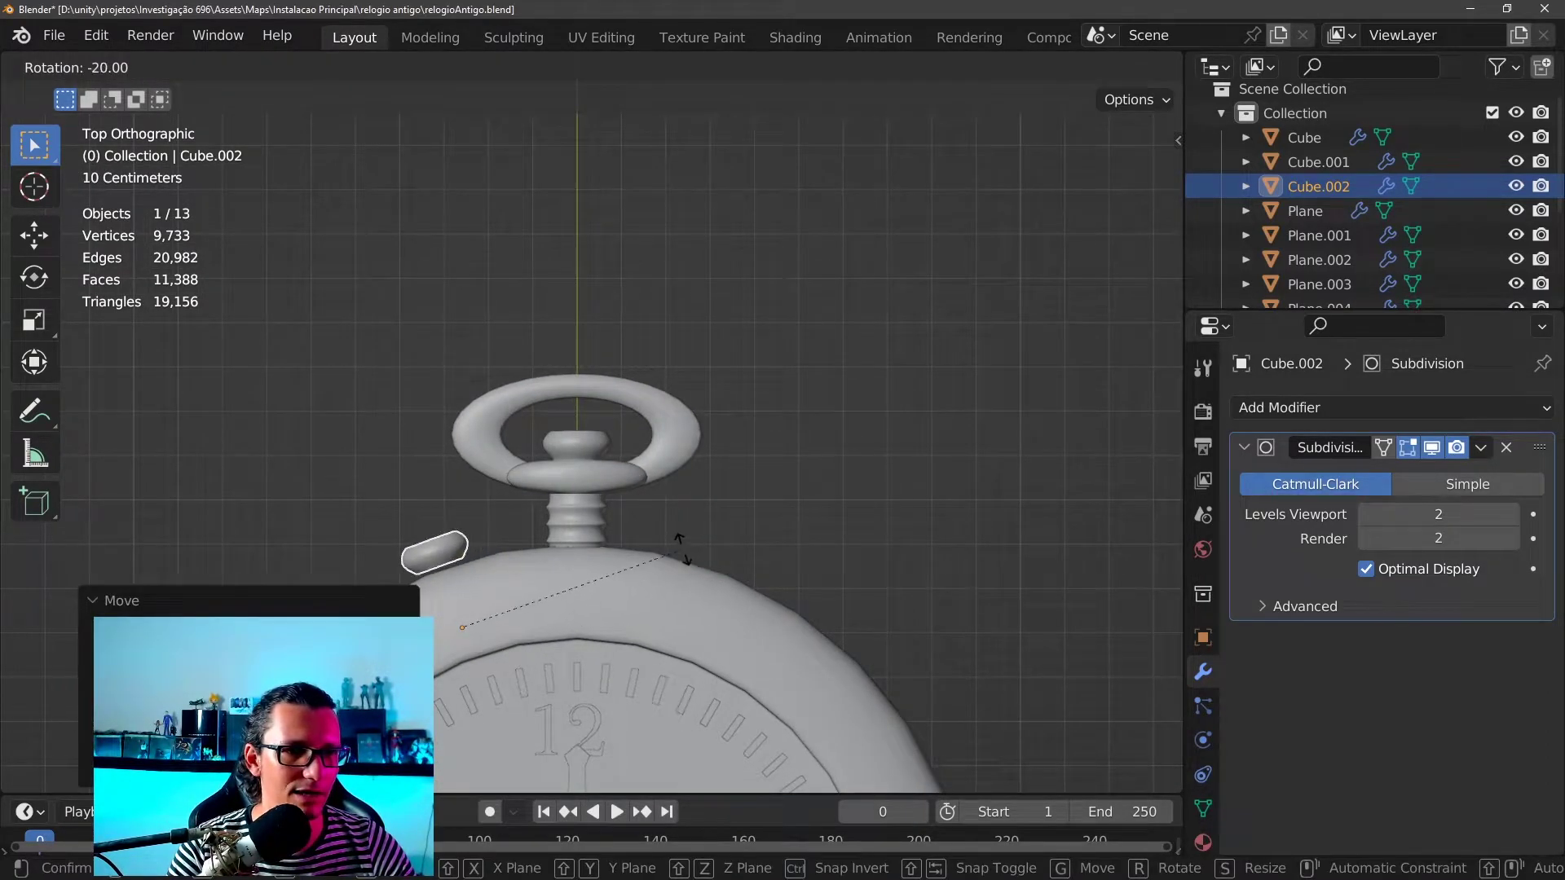
click(677, 547)
shift+middle_drag(564, 622, 743, 451)
Fine-tune the button's position and rotation so it follows the case rim
key(g)
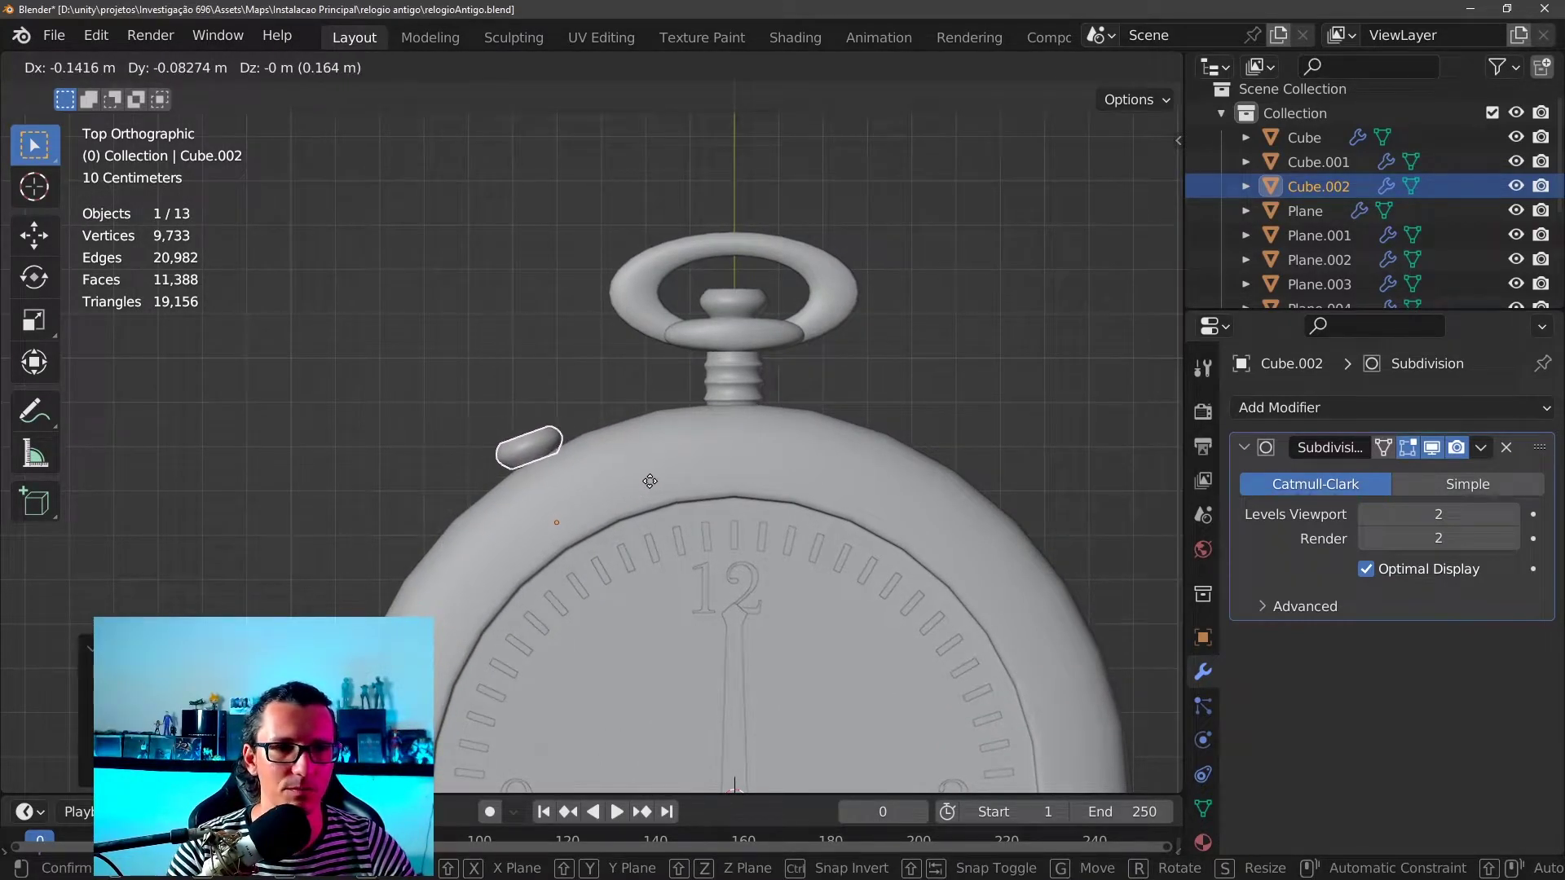
click(649, 481)
key(r)
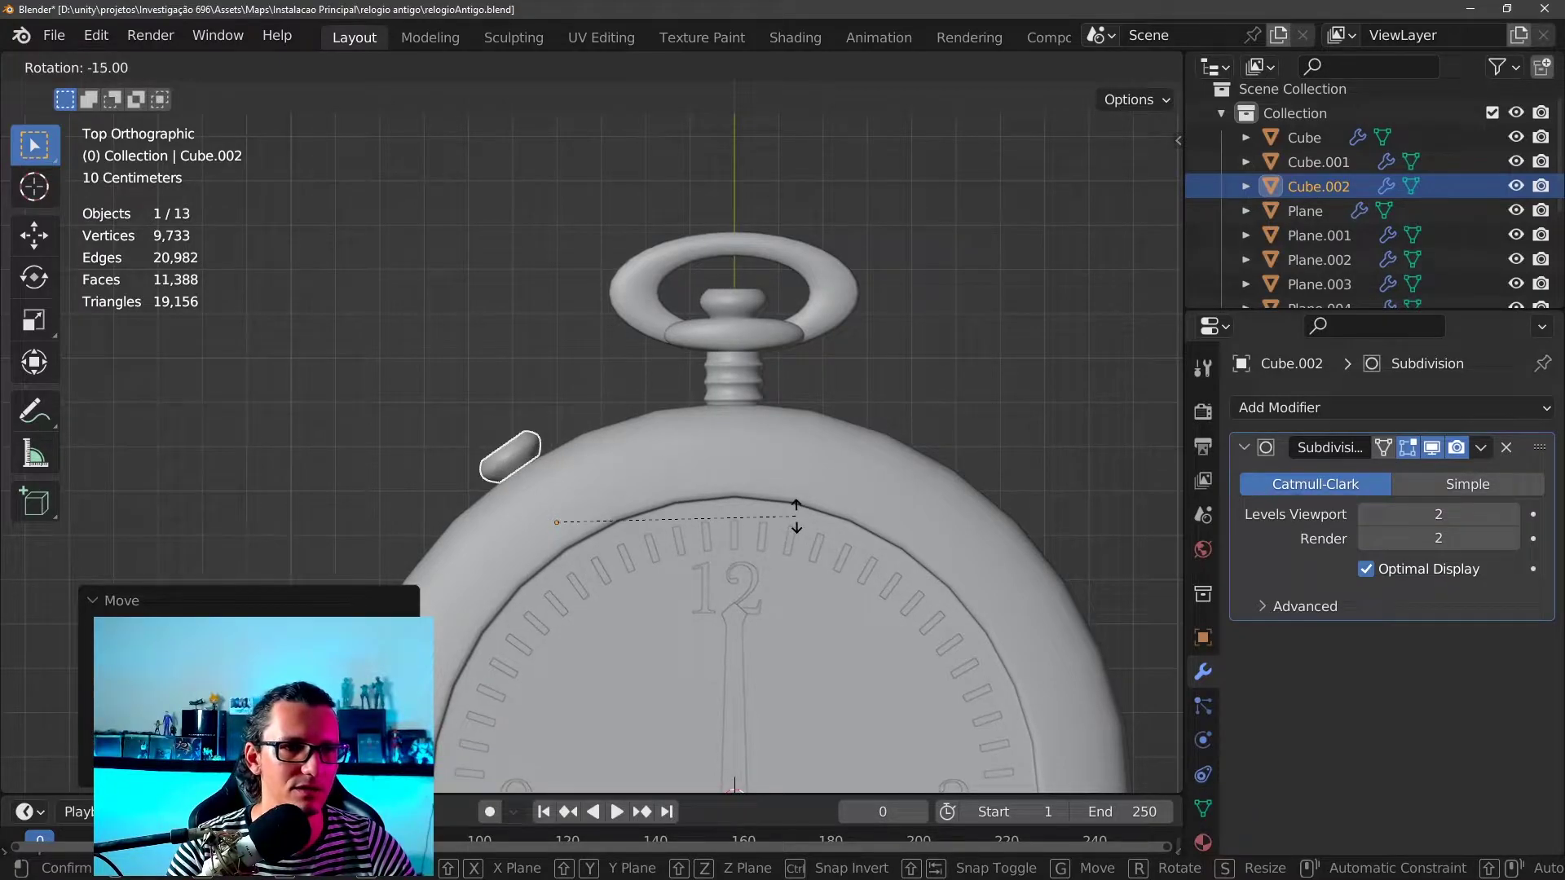
click(795, 515)
key(g)
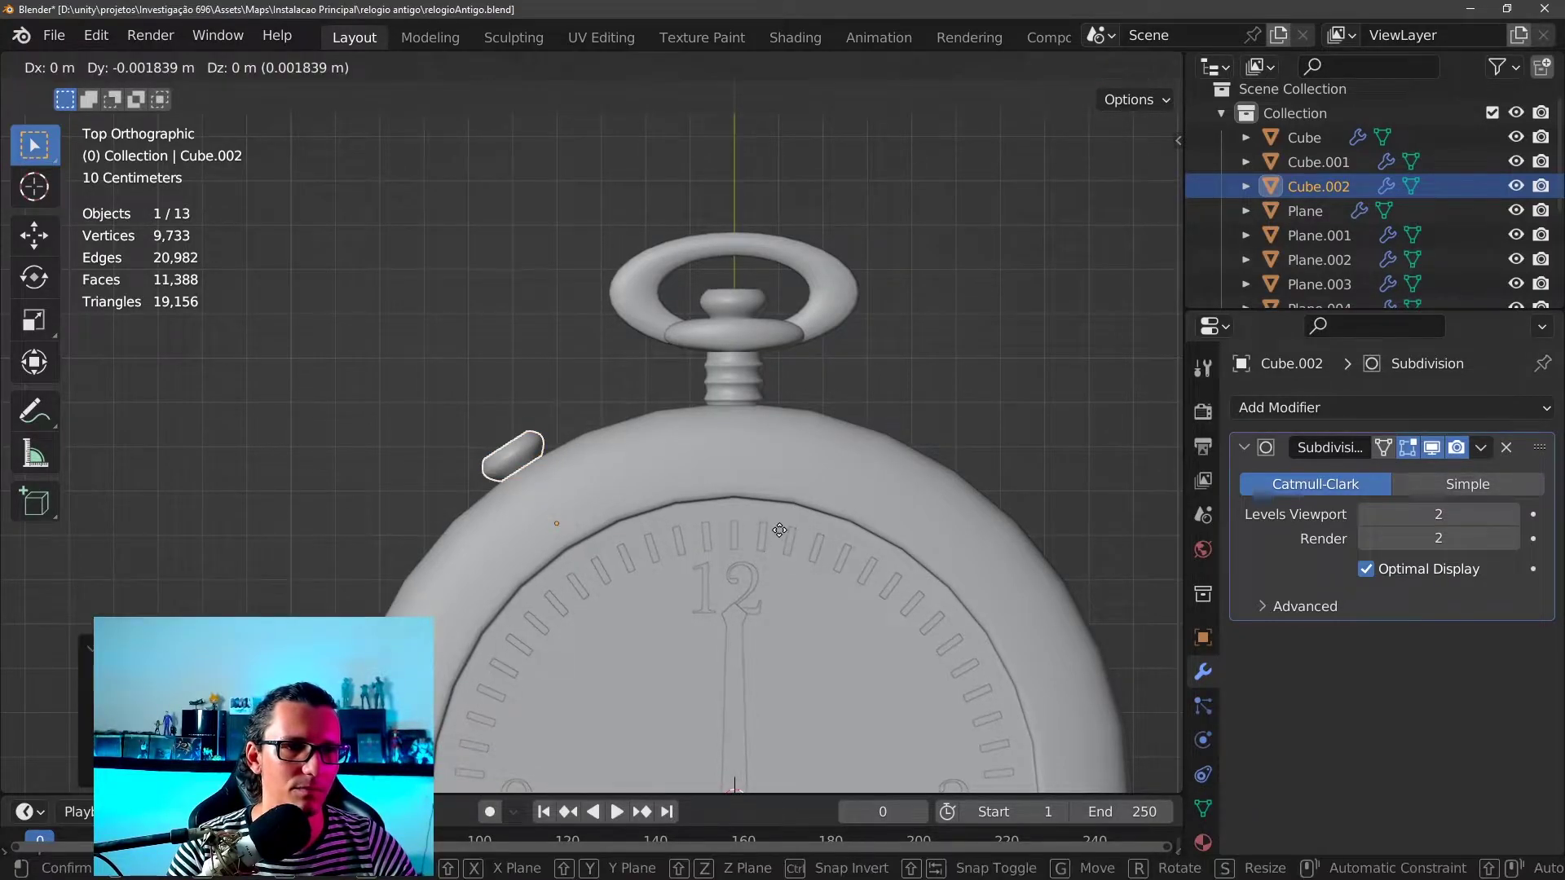
click(784, 530)
key(r)
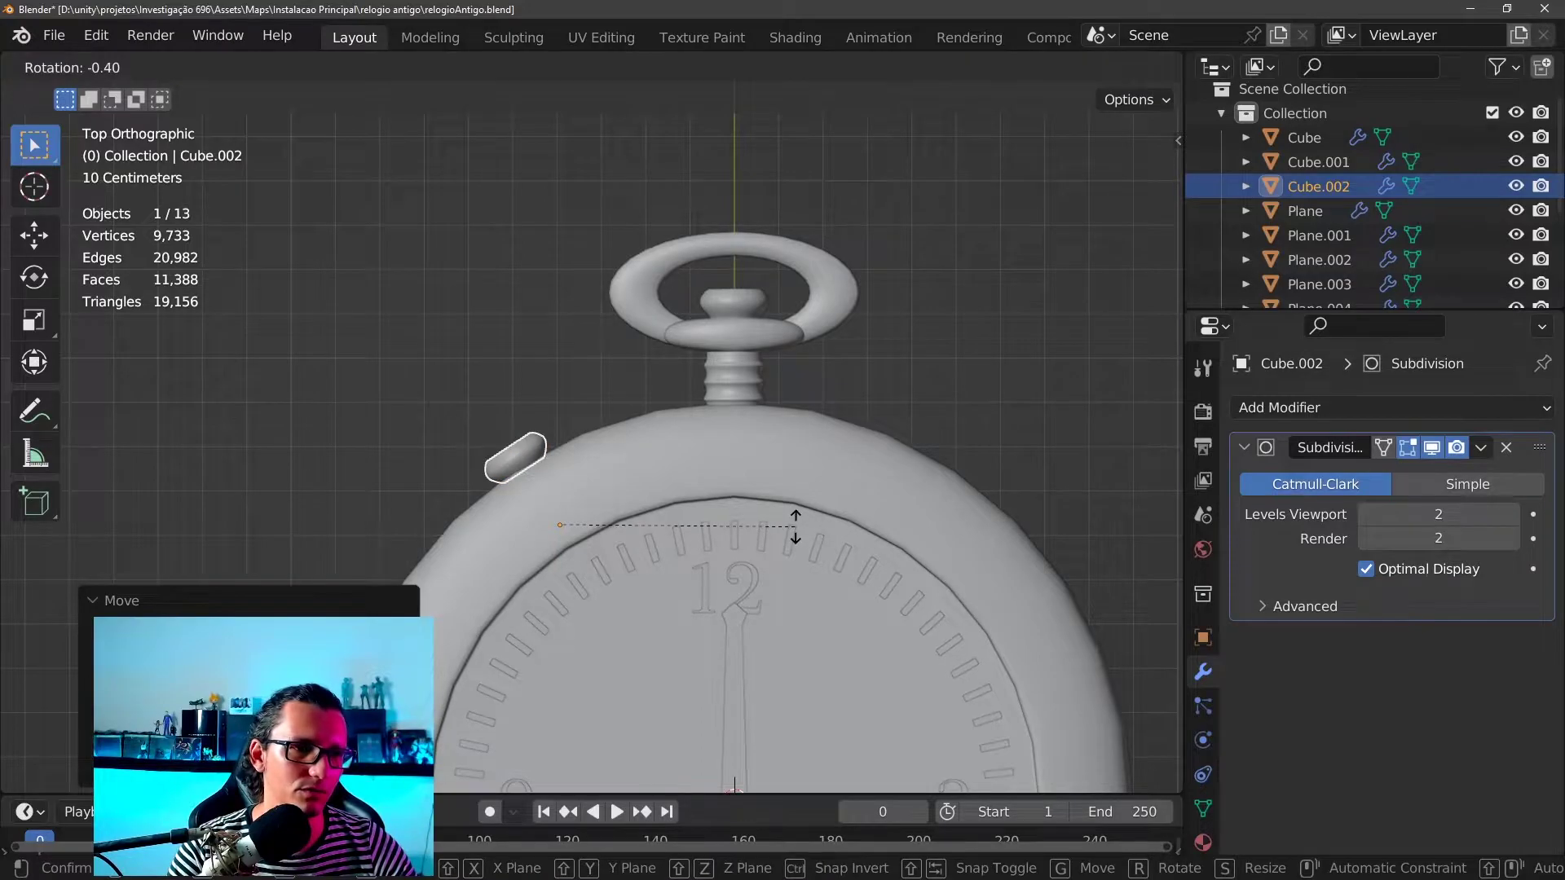
click(796, 532)
key(g)
click(794, 529)
key(r)
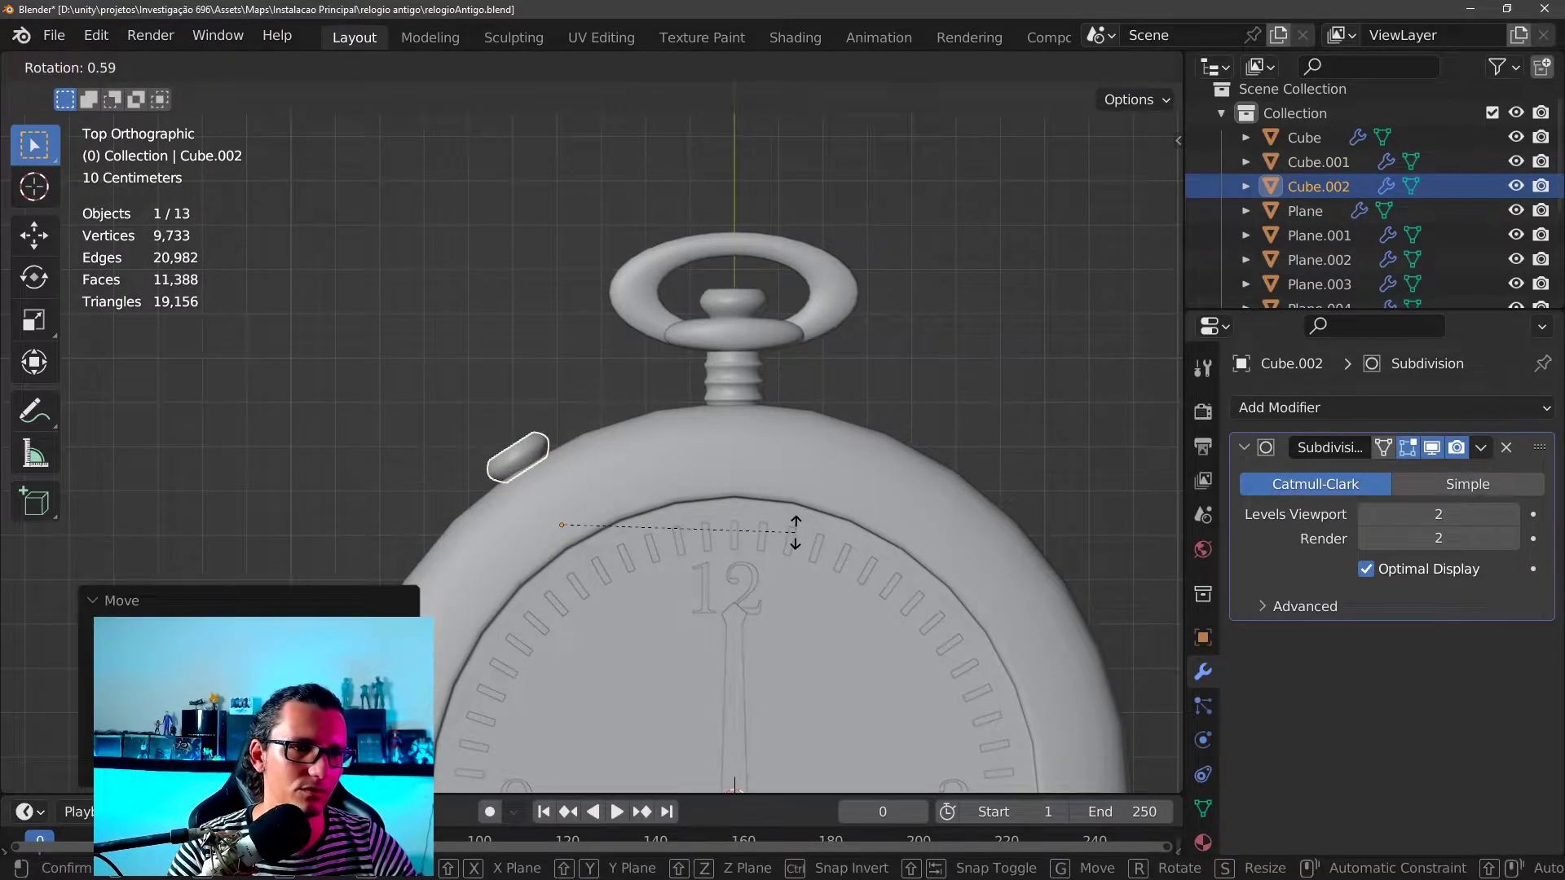
click(795, 535)
Orbit around the watch in perspective to inspect the side button
scroll(665, 518, down, 1)
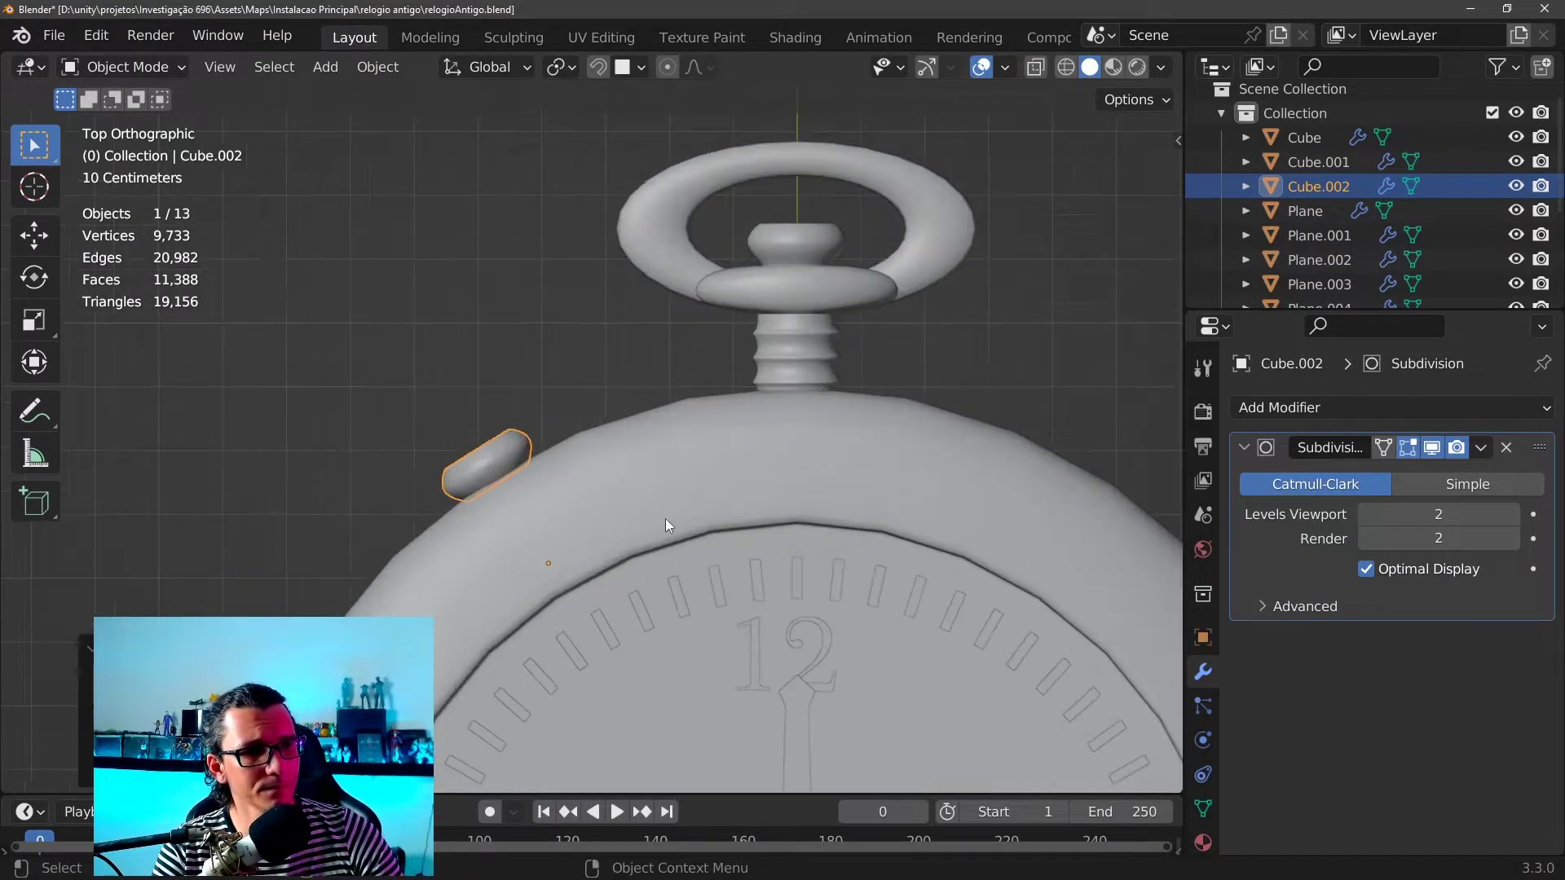
scroll(665, 520, down, 1)
mouse_move(666, 518)
middle_down()
mouse_move(604, 512)
mouse_move(614, 586)
middle_up()
scroll(670, 520, up, 5)
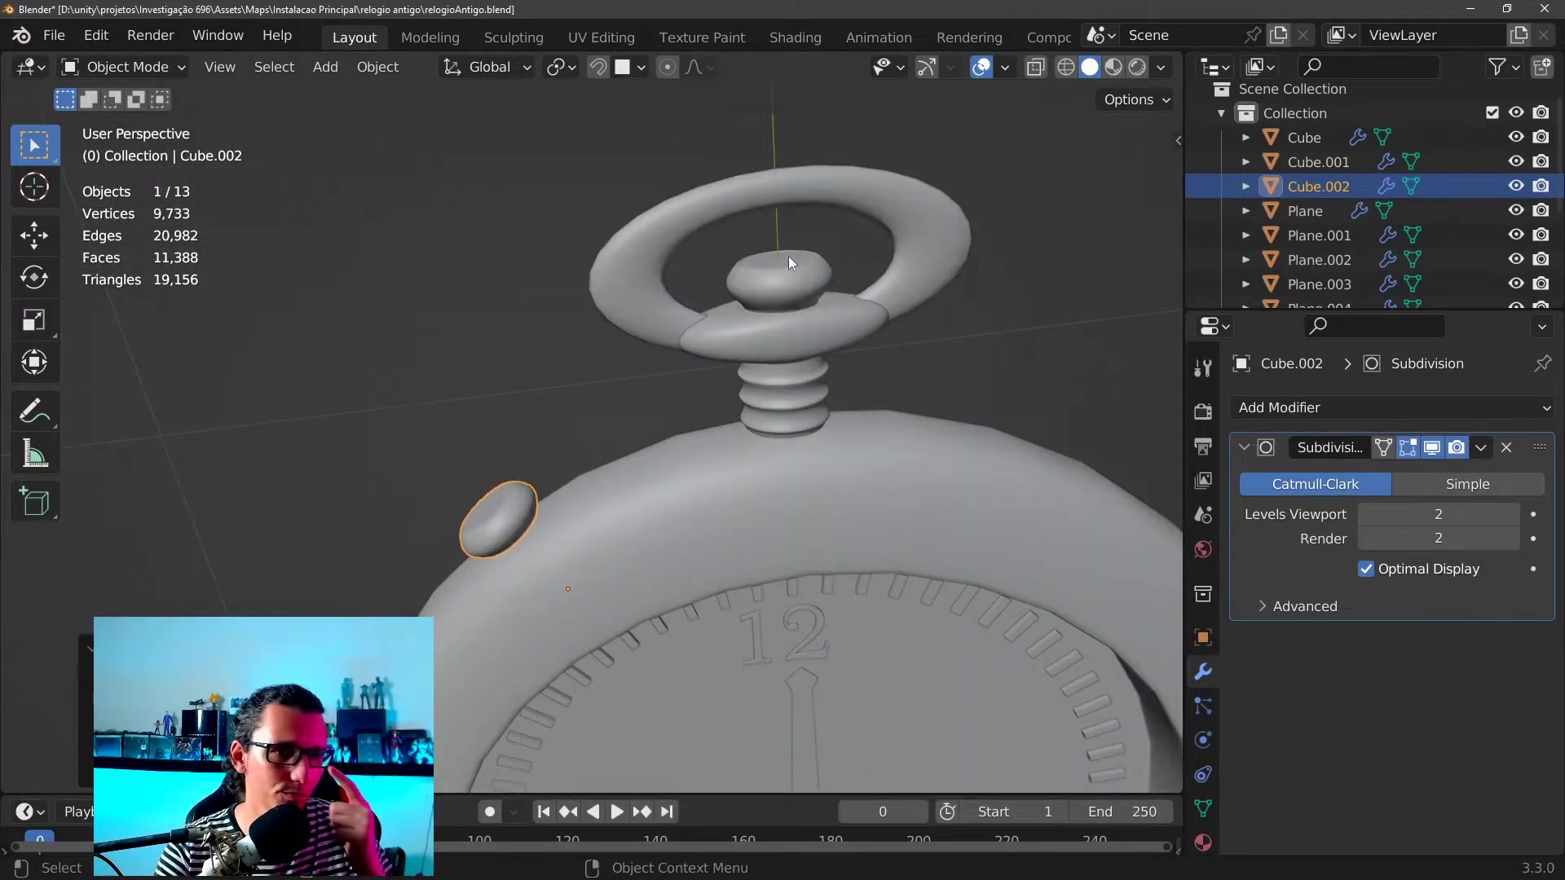
mouse_move(489, 502)
middle_down()
mouse_move(515, 529)
mouse_move(622, 444)
mouse_move(539, 520)
mouse_move(487, 406)
mouse_move(676, 525)
mouse_move(621, 430)
mouse_move(646, 576)
middle_up()
scroll(623, 443, down, 2)
scroll(524, 637, up, 3)
scroll(488, 404, down, 1)
scroll(487, 404, down, 3)
scroll(717, 417, down, 2)
scroll(637, 459, up, 3)
scroll(637, 467, down, 3)
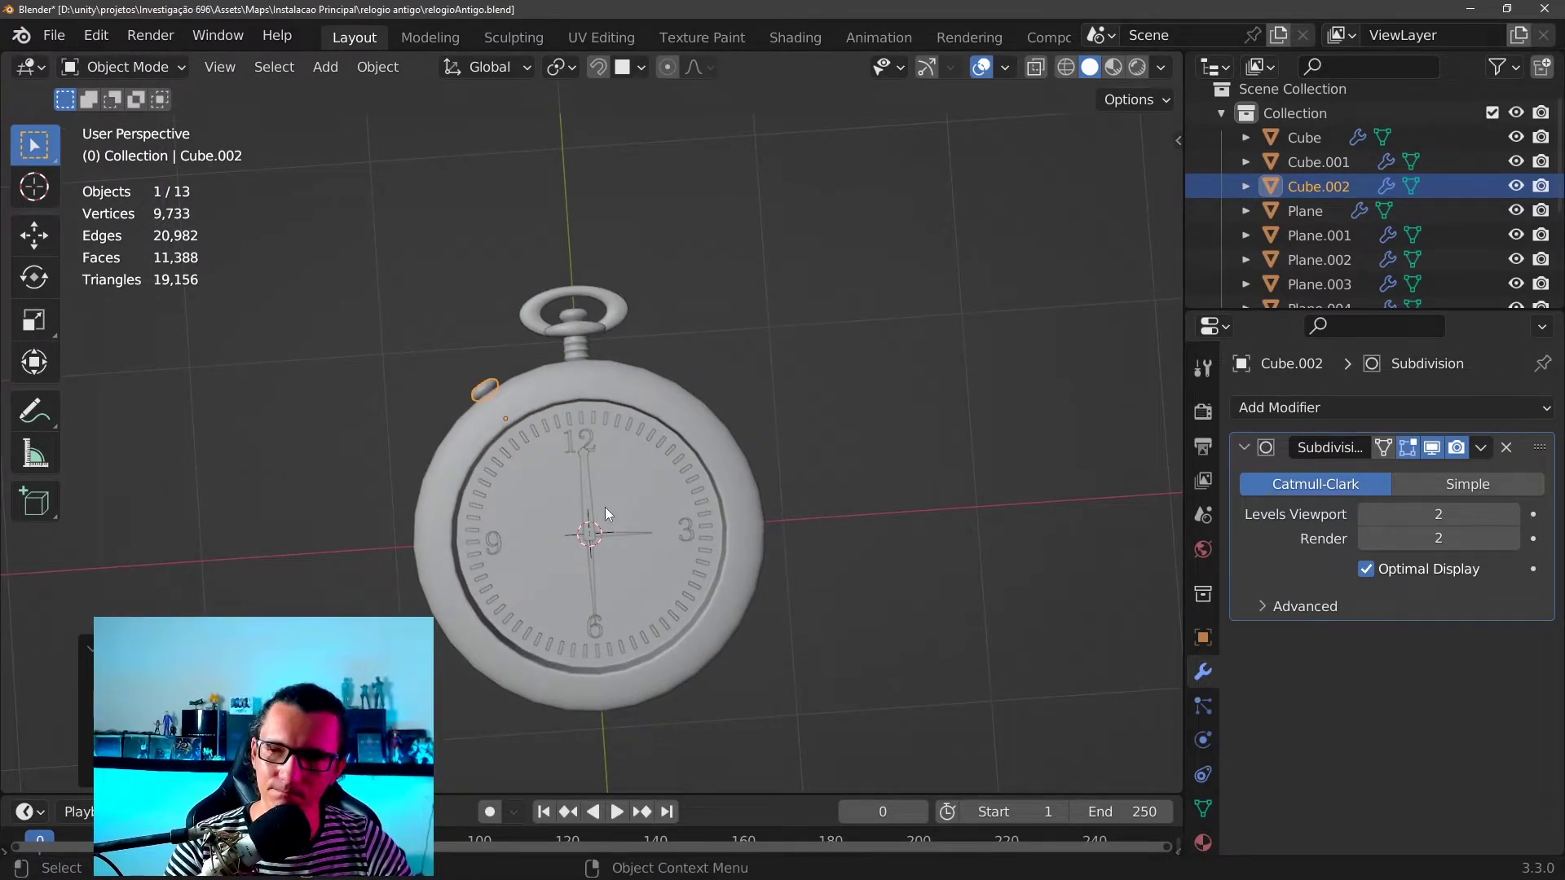
Turn the view onto the dial and select the tick marks, Plane.004
mouse_move(600, 514)
middle_down()
mouse_move(514, 644)
mouse_move(523, 559)
middle_up()
scroll(524, 560, up, 4)
shift+middle_drag(643, 586, 530, 394)
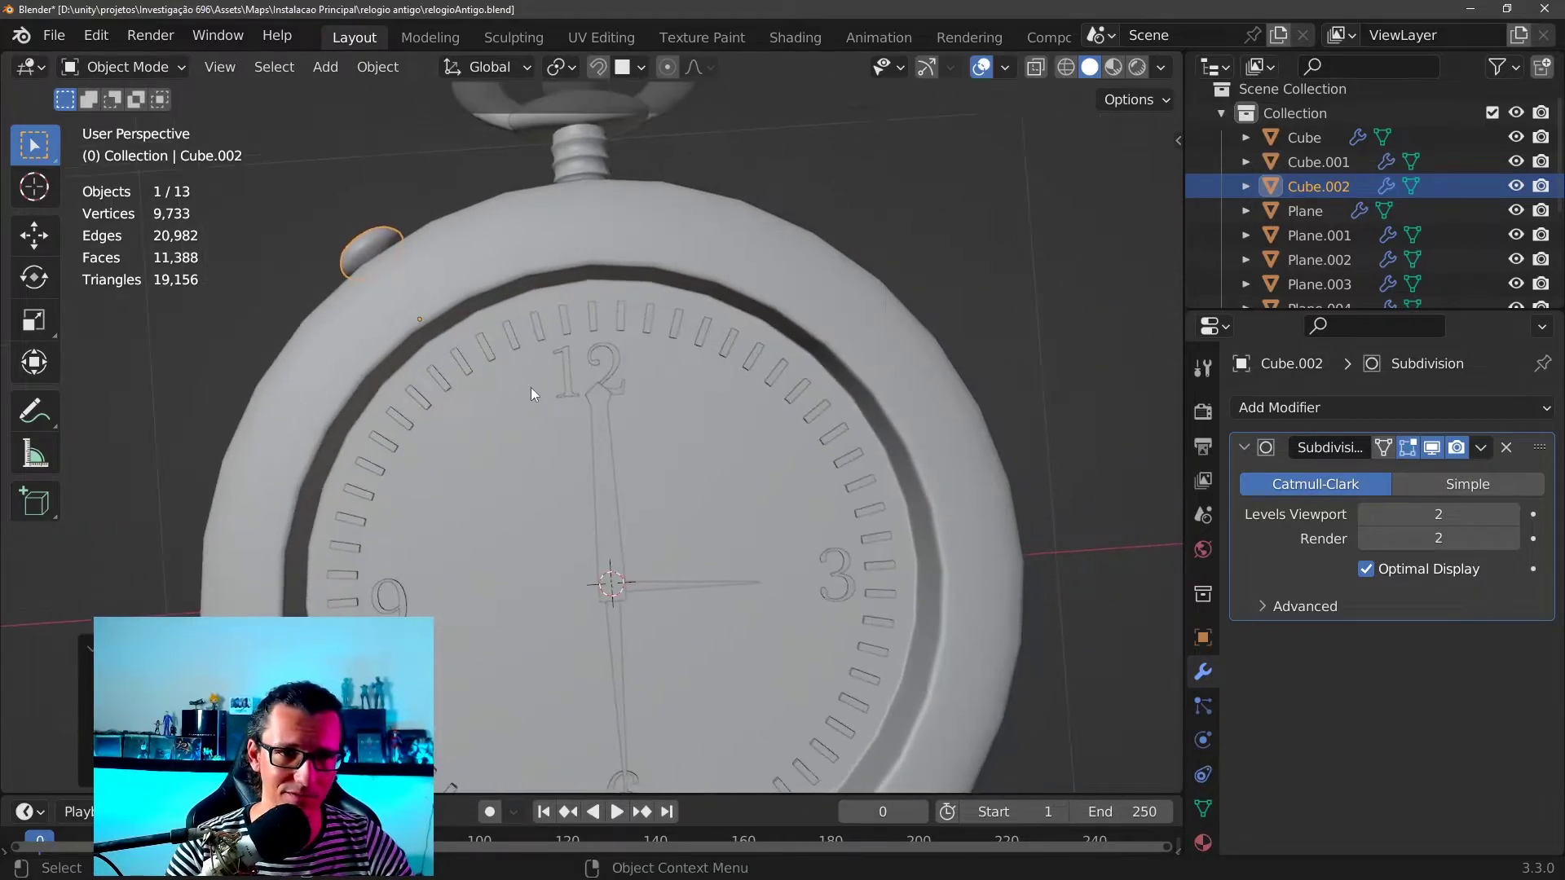
click(613, 308)
scroll(546, 538, up, 2)
shift+middle_drag(546, 538, 595, 426)
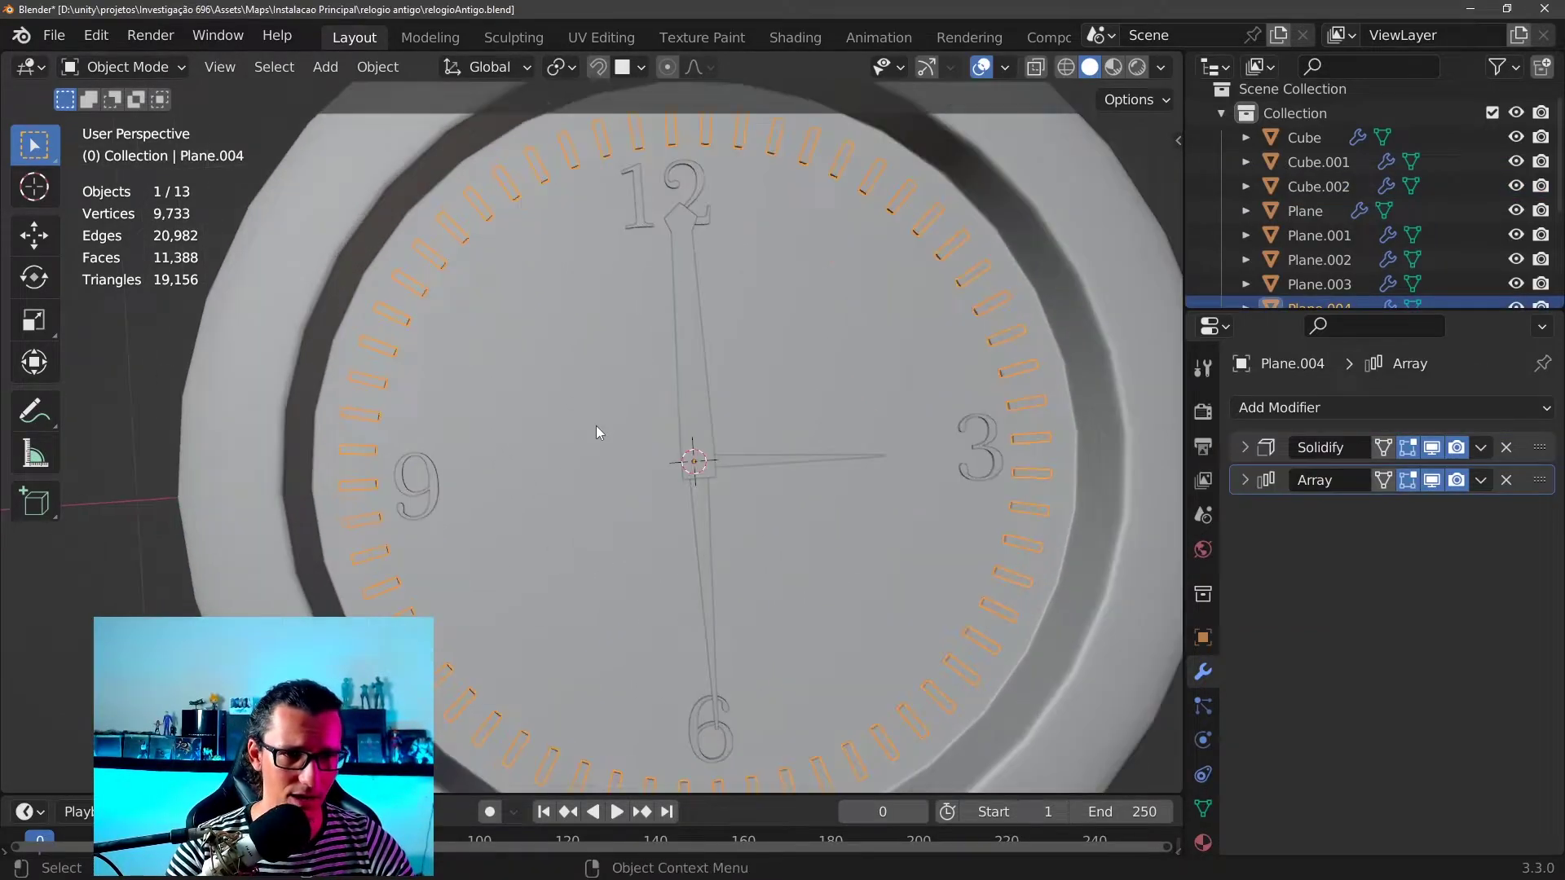
Inspect the tick marks' Solidify and Array settings, confirming Array Count 60
click(1246, 481)
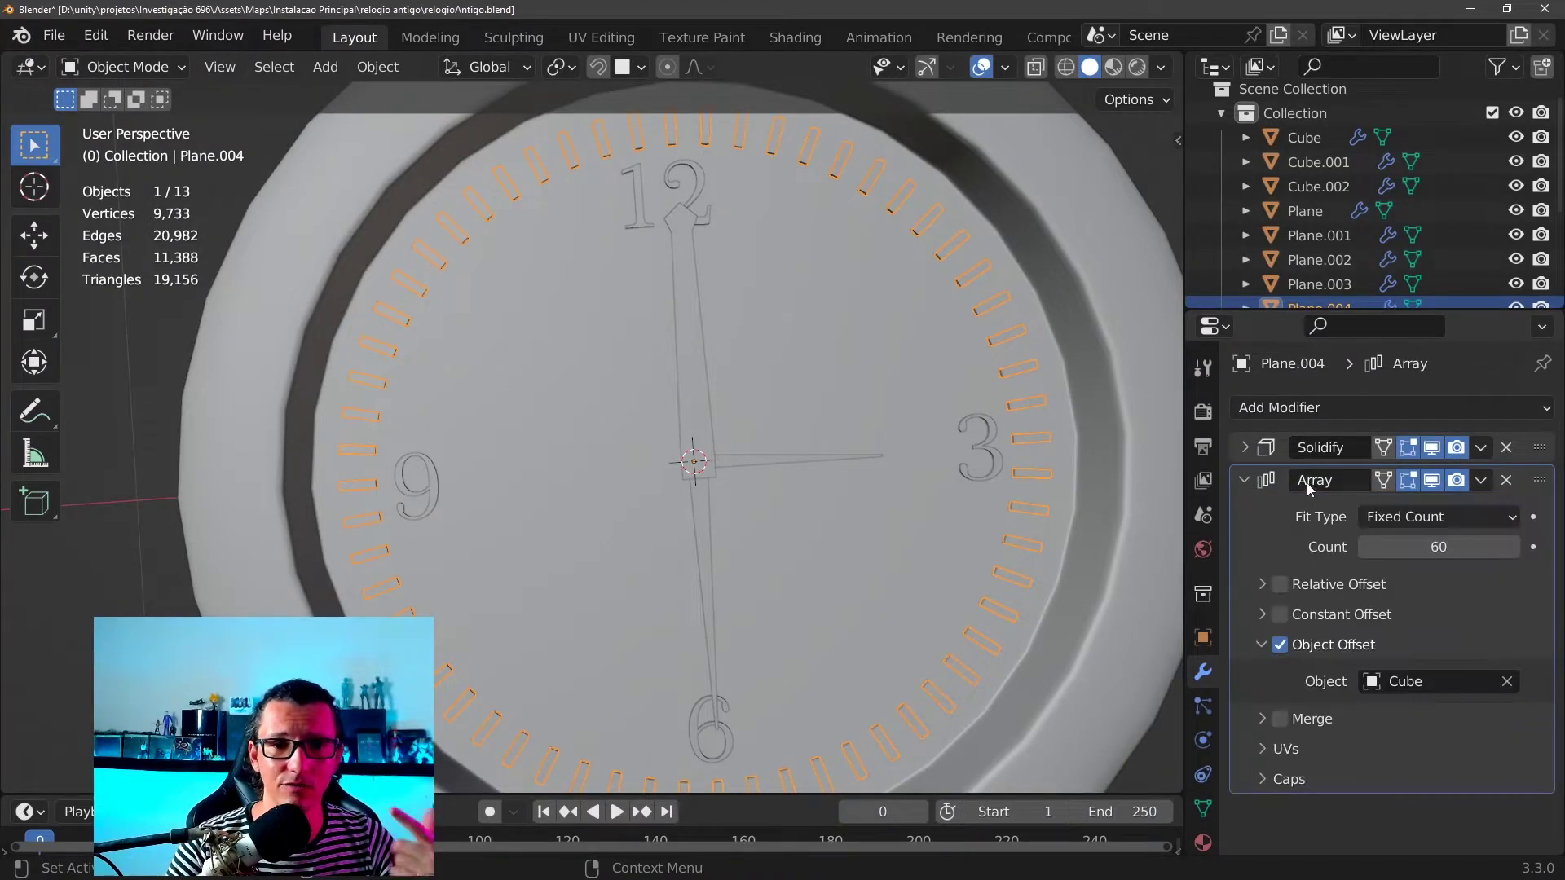
click(1244, 480)
click(1246, 448)
scroll(843, 351, down, 2)
scroll(844, 352, down, 2)
click(1237, 447)
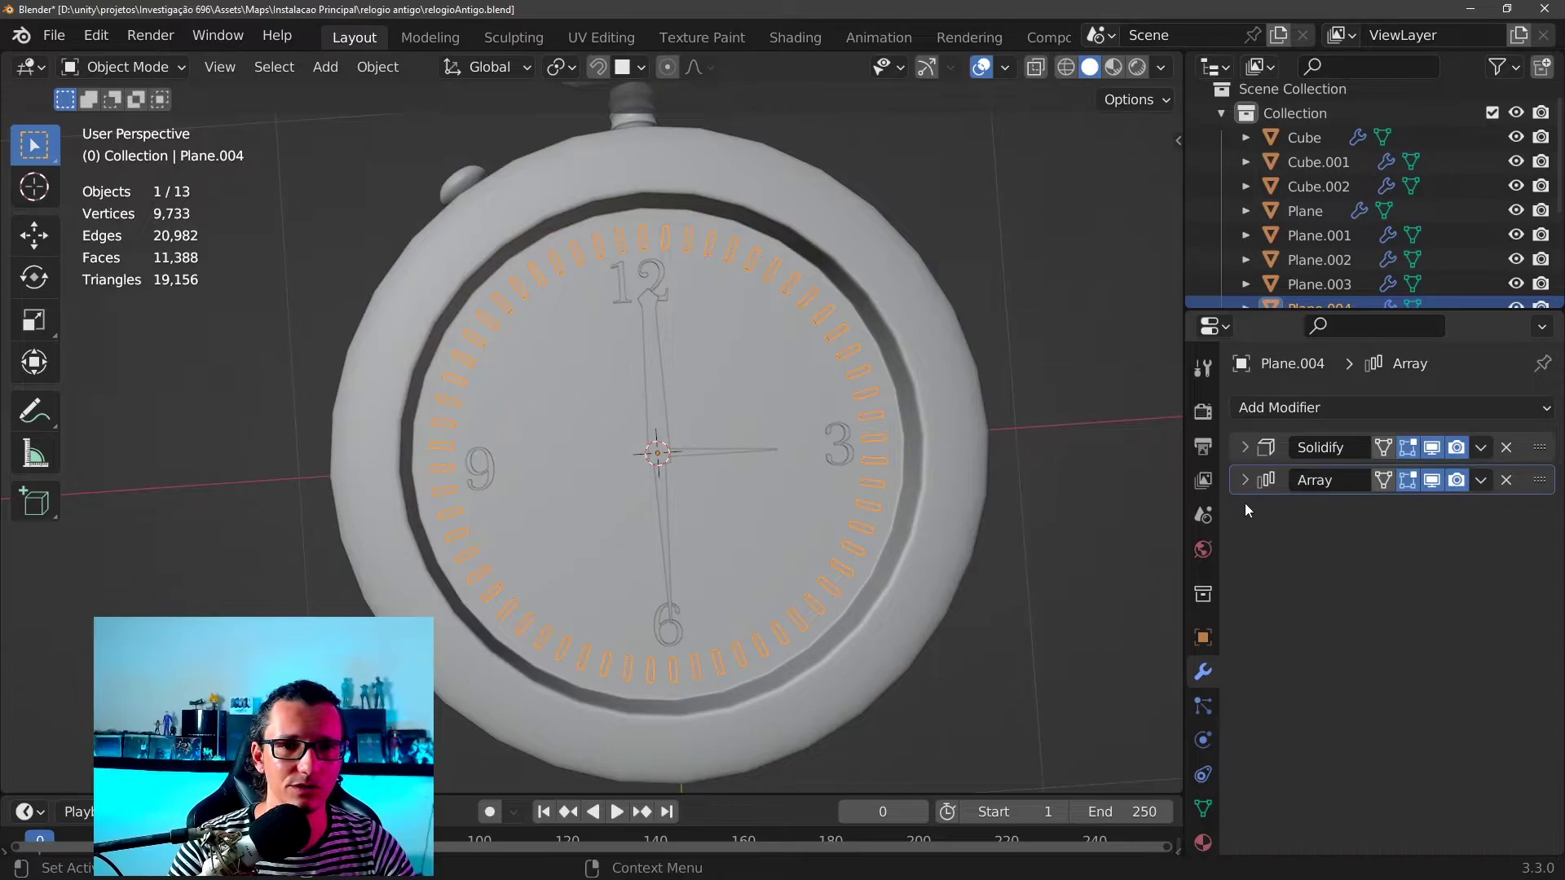
click(1245, 481)
scroll(889, 309, up, 3)
scroll(892, 542, up, 3)
Save the file and apply the Solidify and Array modifiers to the tick marks
mouse_move(886, 426)
middle_down()
mouse_move(787, 474)
mouse_move(798, 392)
mouse_move(703, 419)
mouse_move(693, 390)
mouse_move(760, 385)
mouse_move(656, 407)
mouse_move(761, 417)
mouse_move(894, 569)
middle_up()
key(ctrl+s)
scroll(752, 388, down, 3)
scroll(657, 407, down, 2)
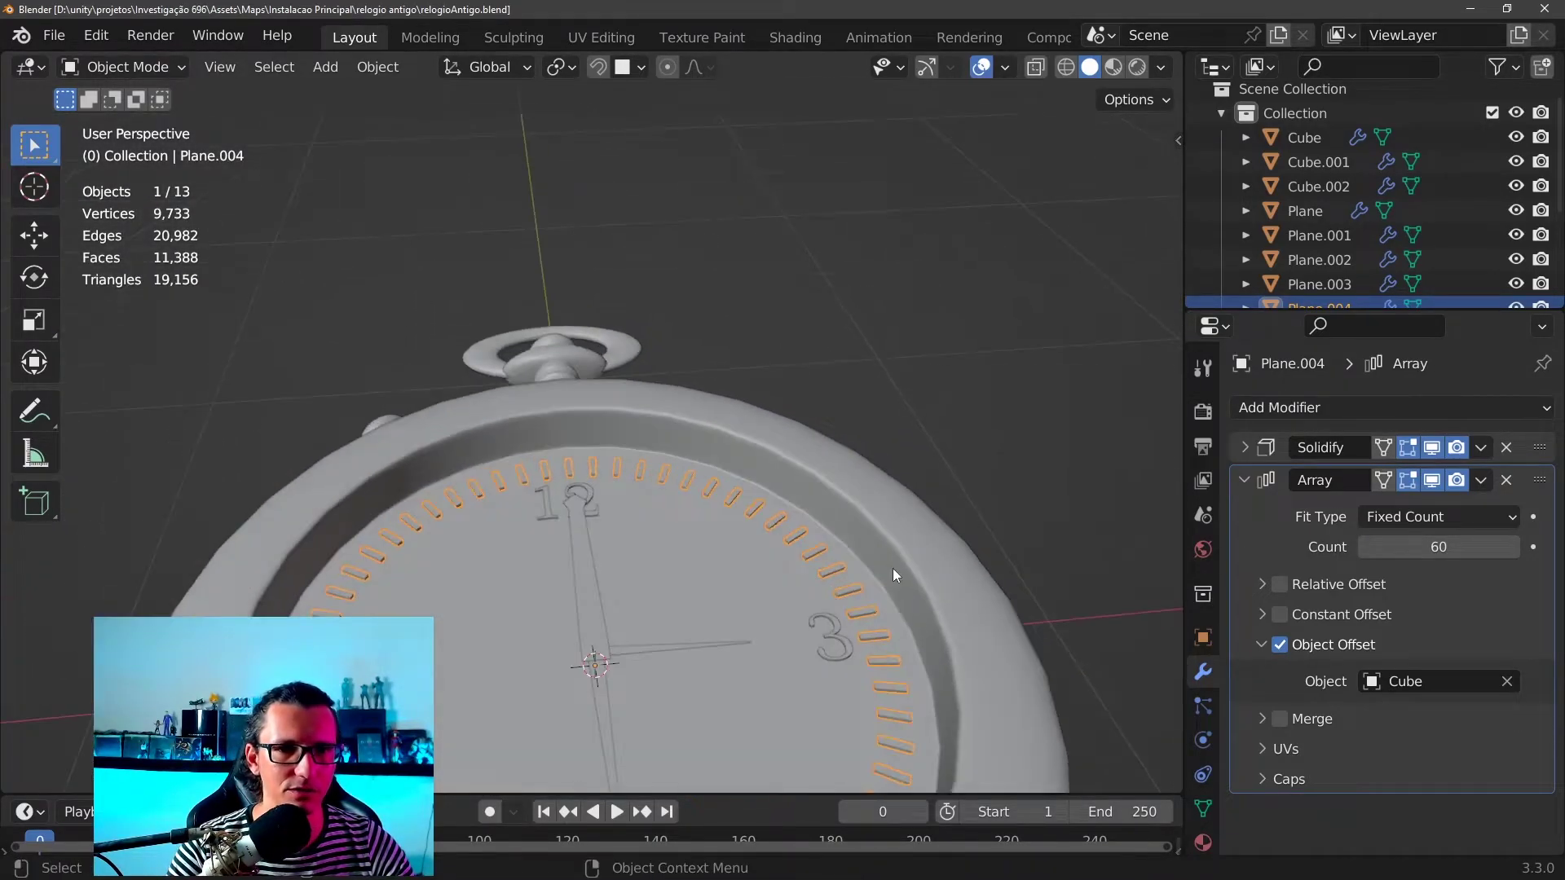
key(ctrl+a)
key(ctrl+a)
scroll(750, 533, up, 3)
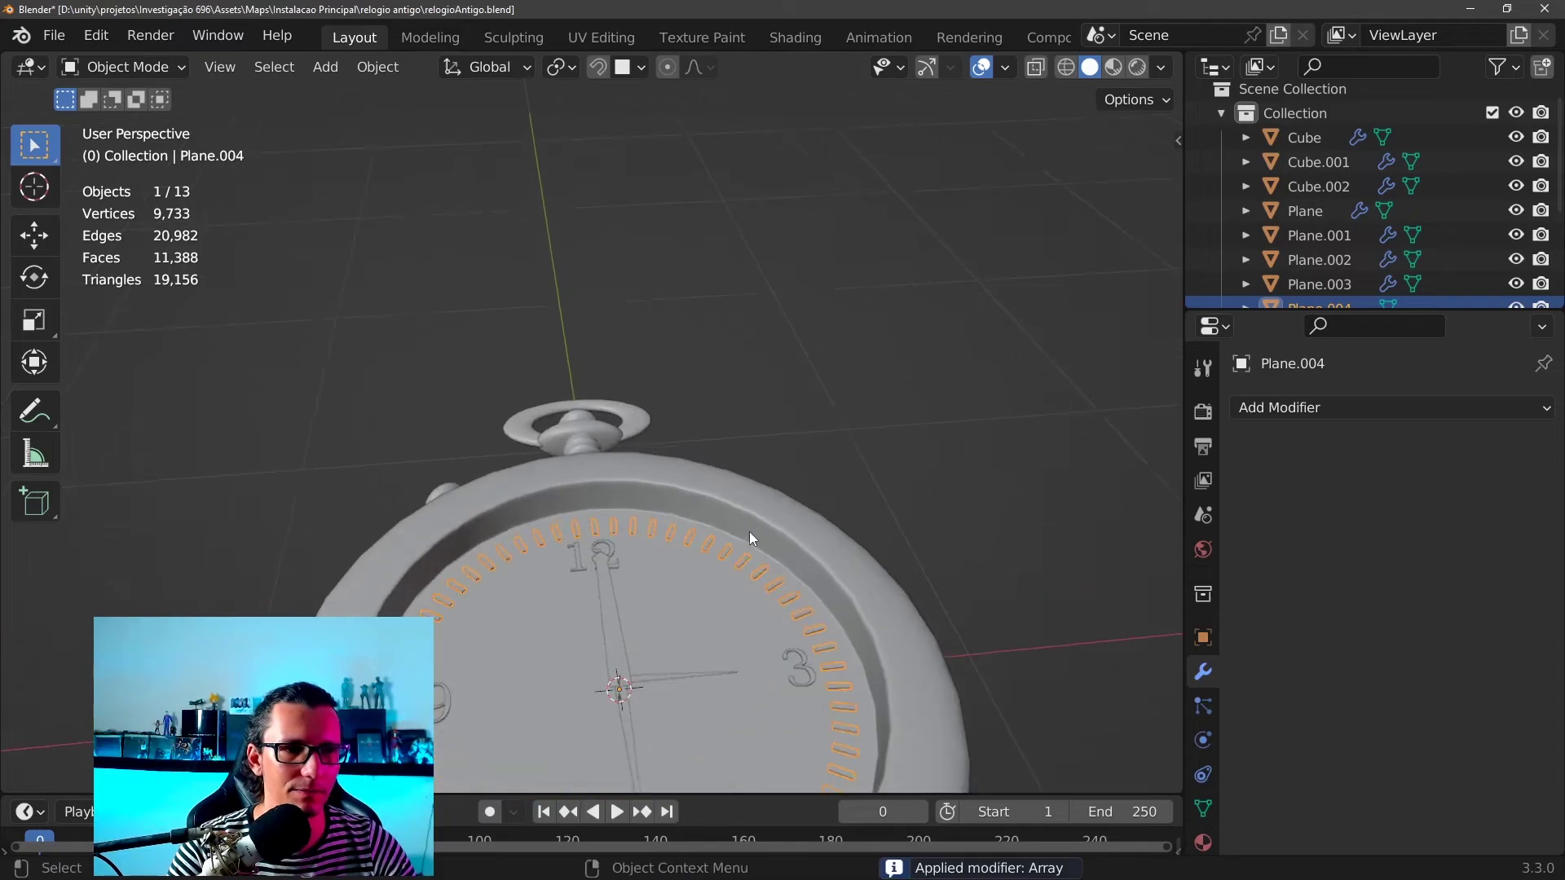
mouse_move(750, 531)
middle_down()
mouse_move(737, 588)
mouse_move(776, 265)
middle_up()
Enter Edit Mode on the tick-mark mesh after cancelling a trial move
key(g)
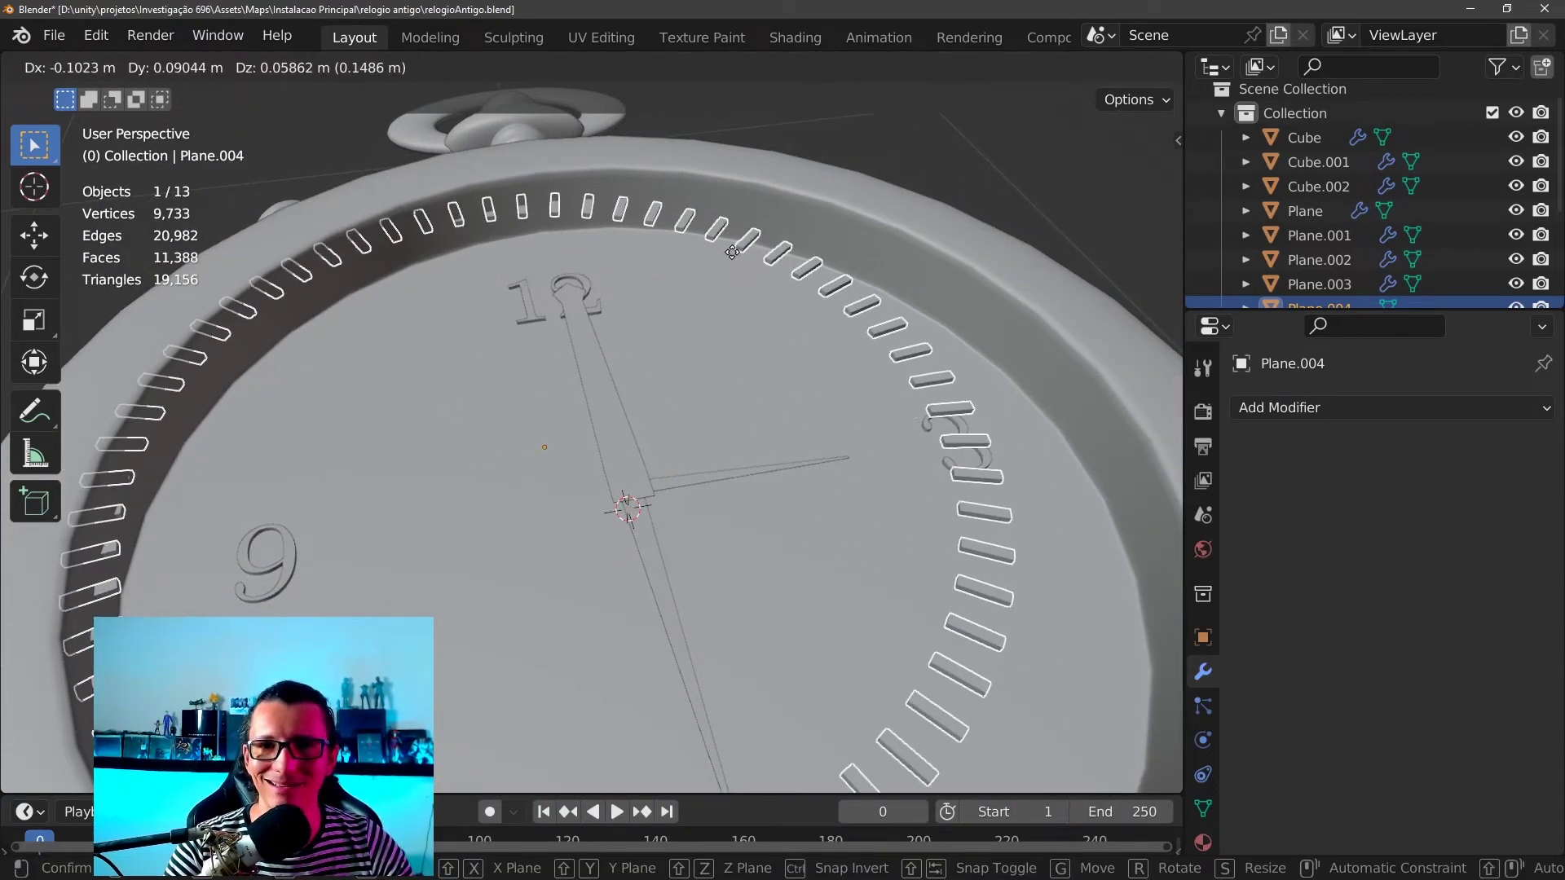
right_click(732, 253)
scroll(738, 310, down, 3)
middle_drag(722, 326, 702, 359)
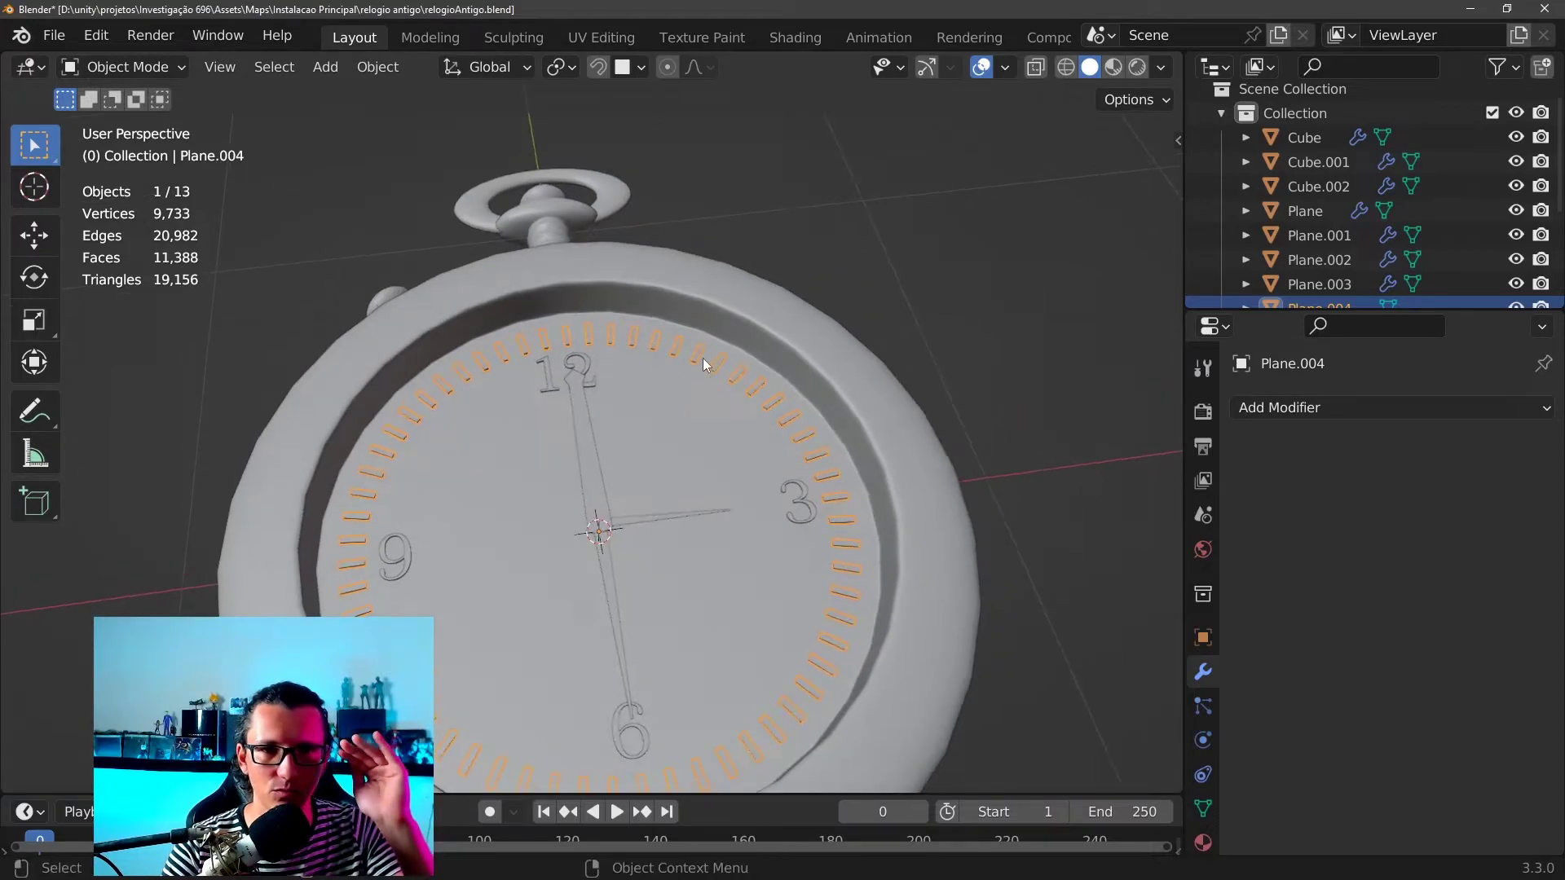
scroll(669, 365, down, 2)
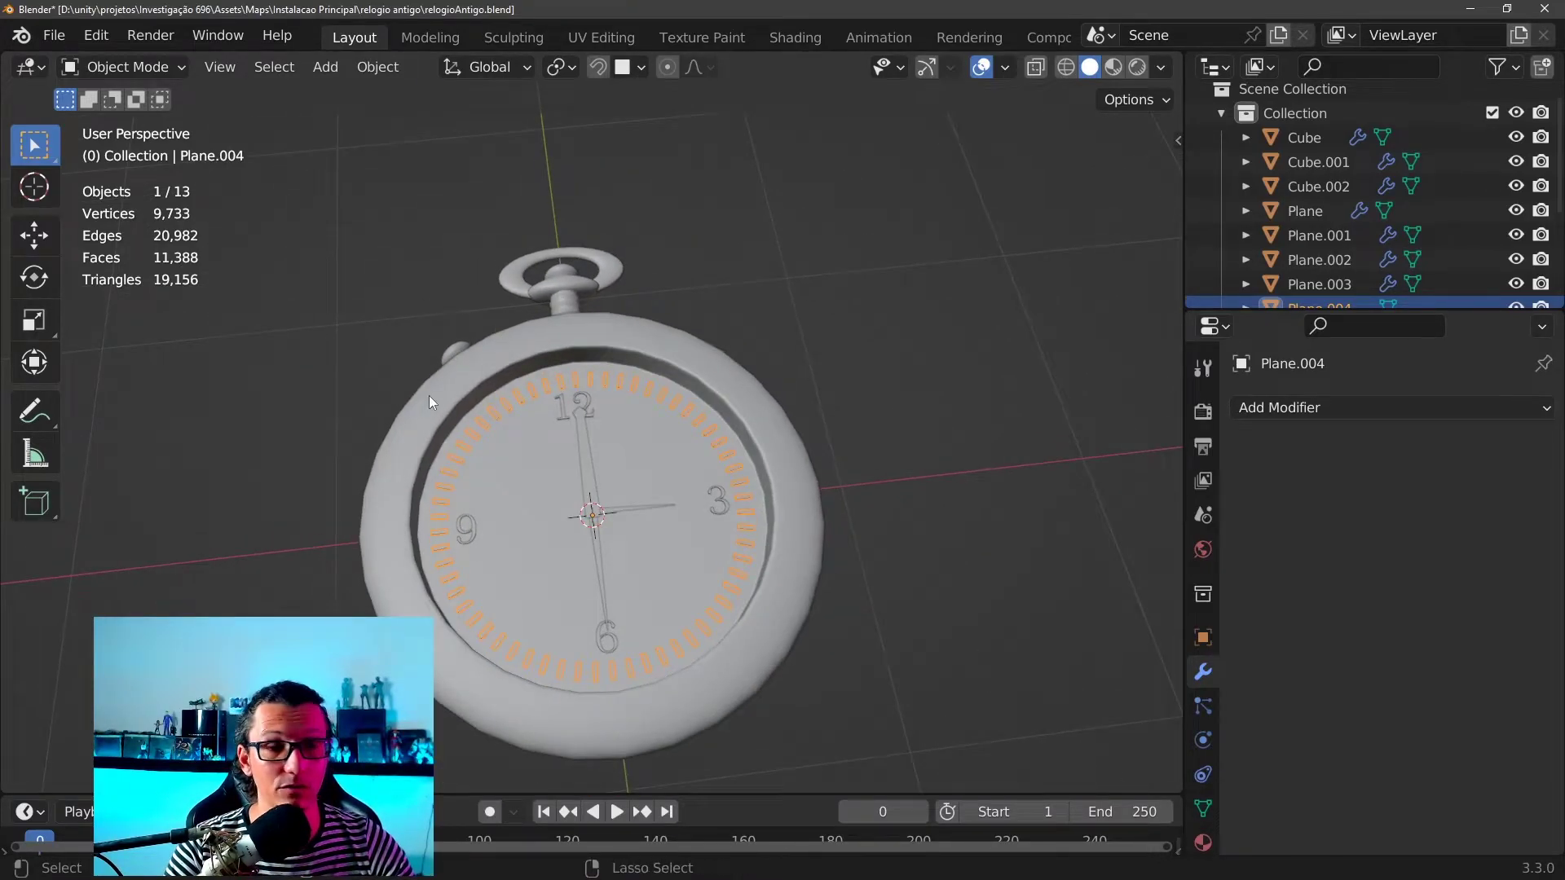
key(ctrl+Tab)
click(823, 408)
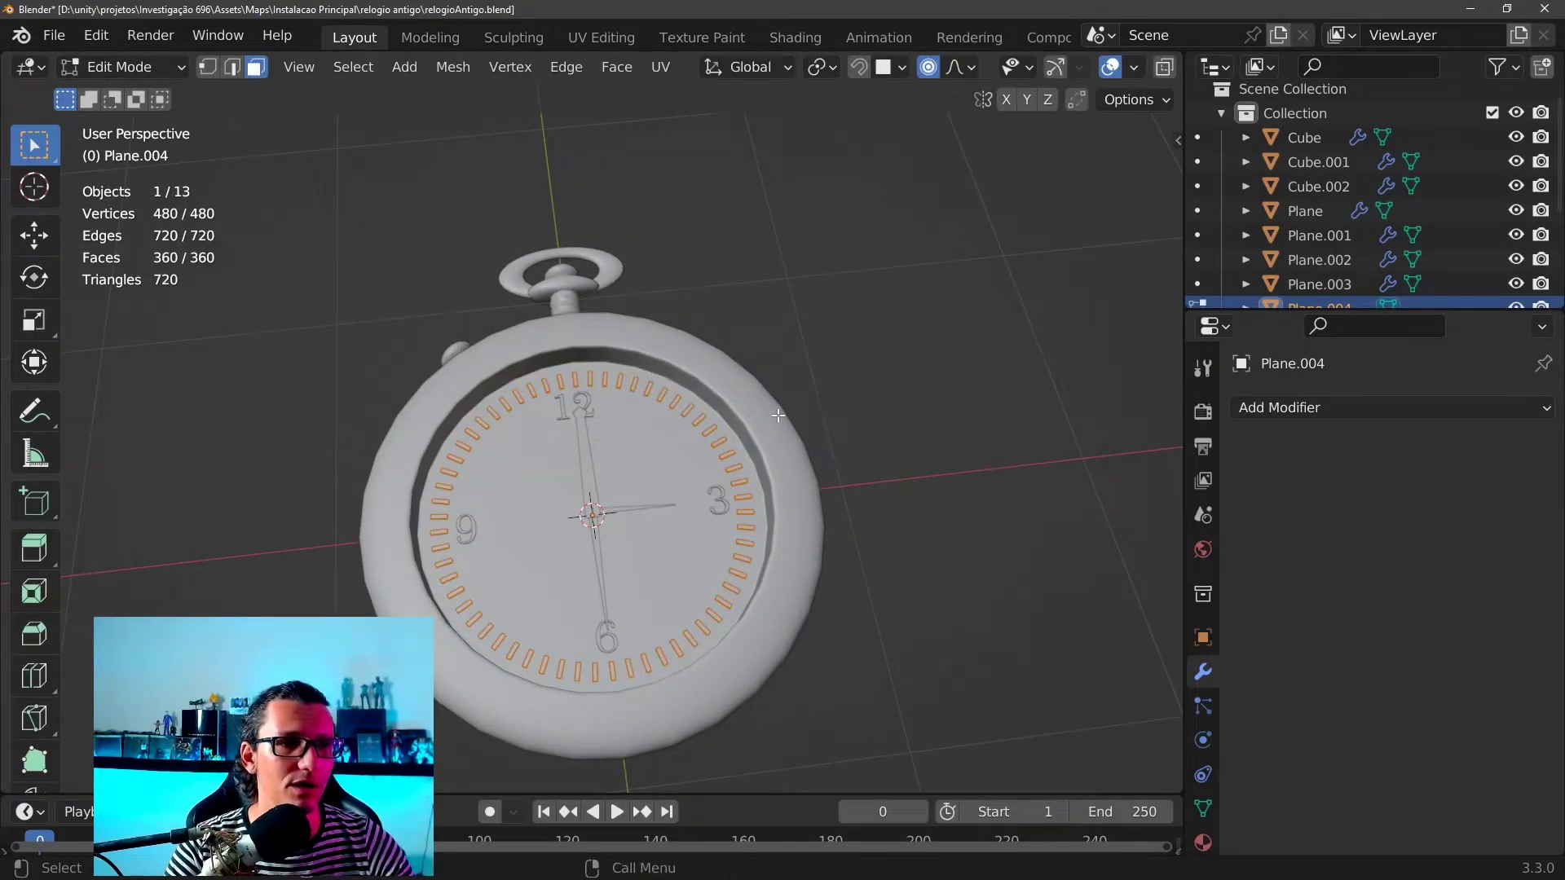
Separate the tick marks by loose parts and return to Object Mode
right_click(607, 480)
mouse_move(538, 480)
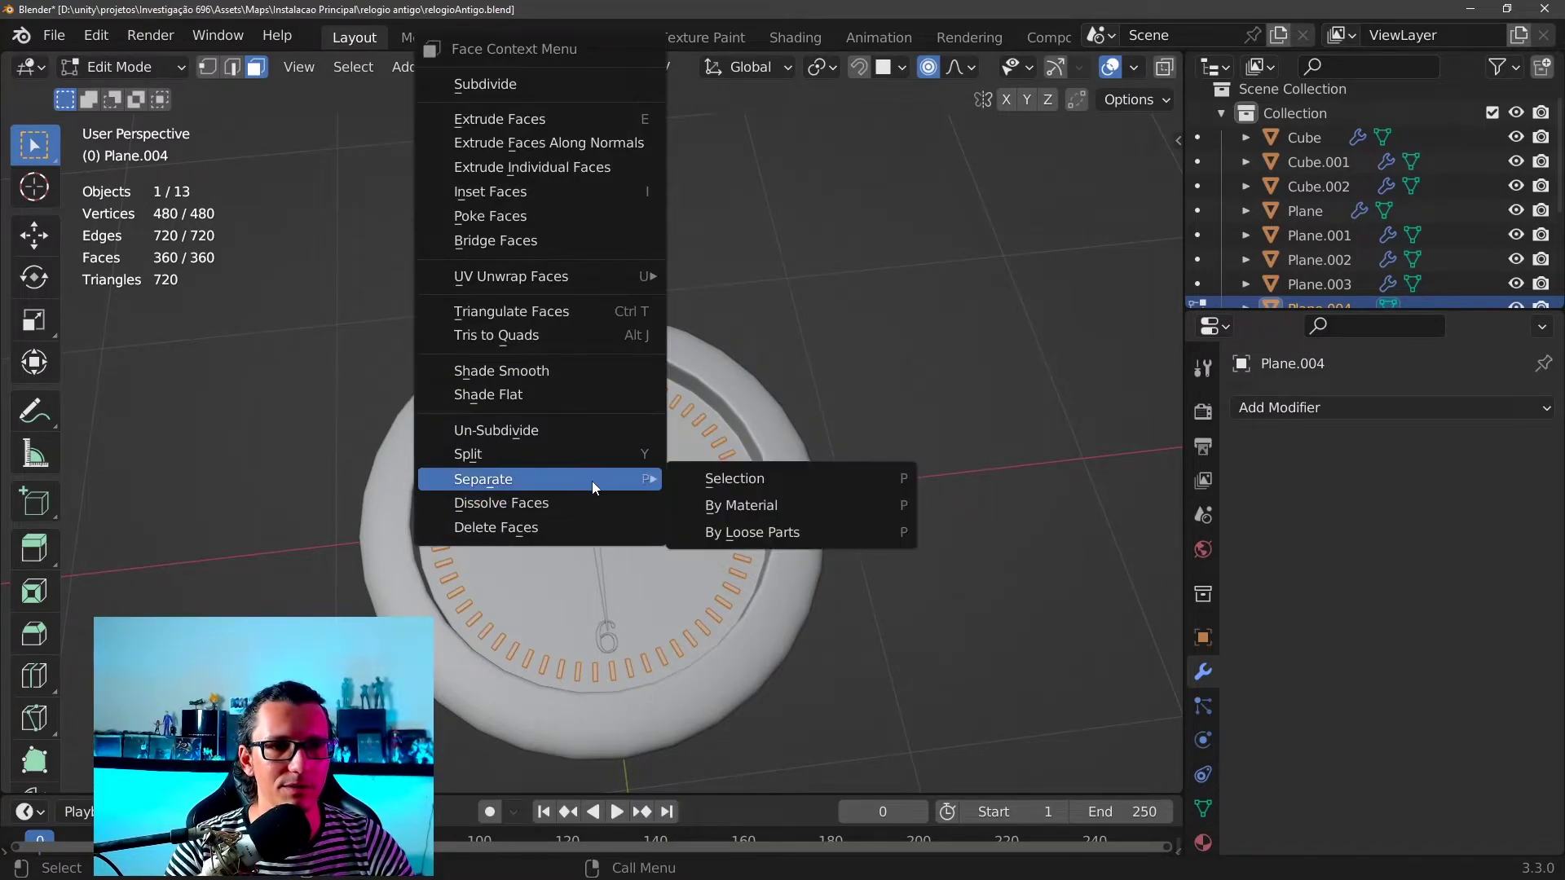
click(788, 531)
scroll(734, 490, up, 2)
scroll(694, 457, up, 2)
key(ctrl+Tab)
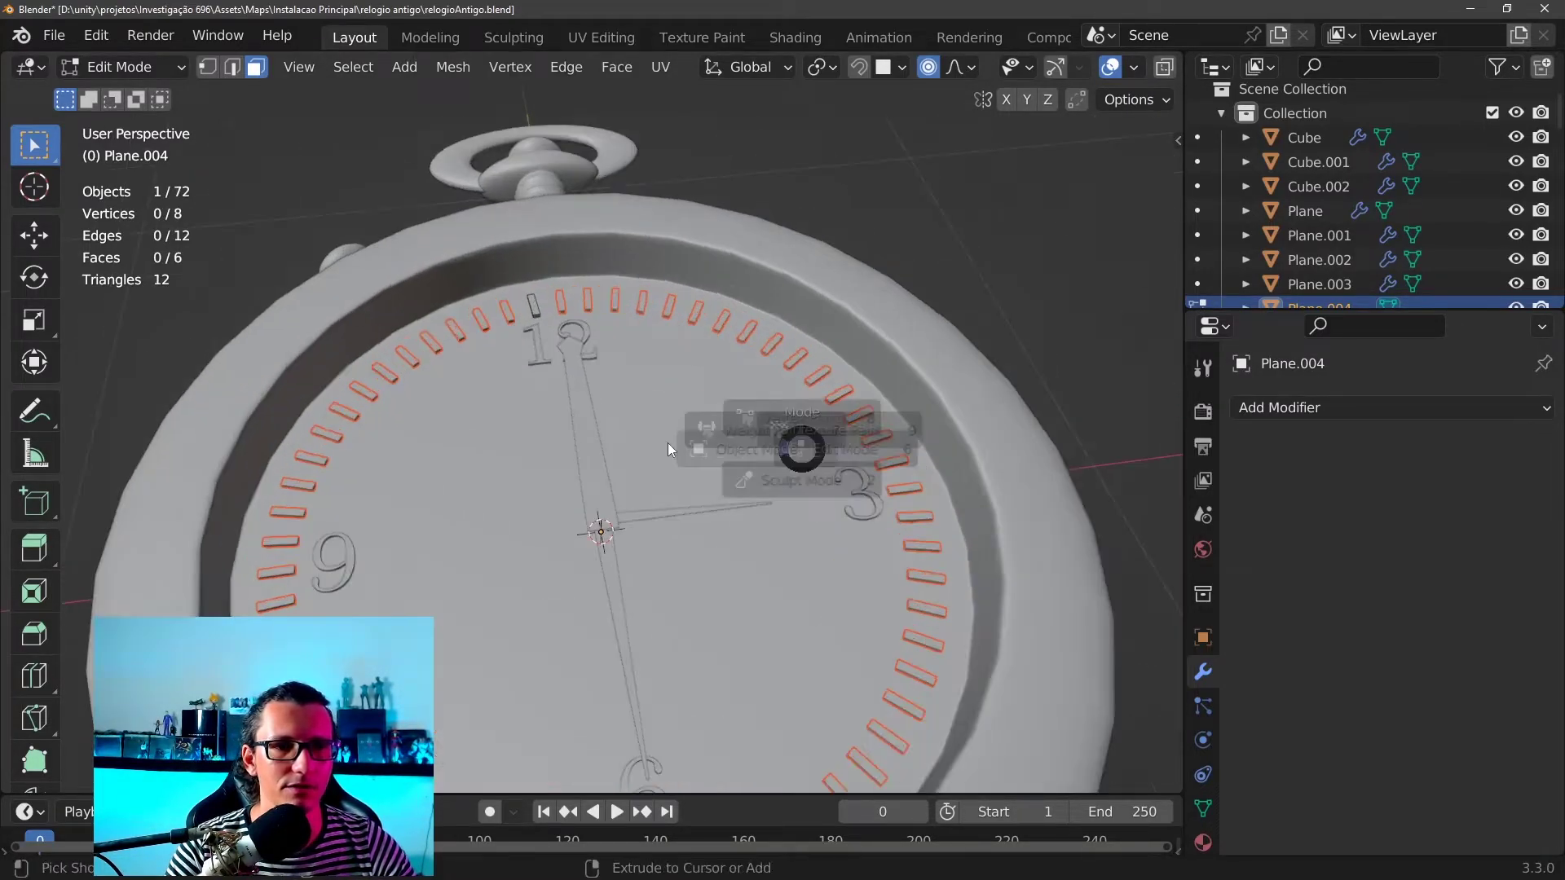
click(568, 375)
middle_drag(569, 375, 568, 472)
scroll(570, 476, up, 1)
Select the 12 o'clock tick and set its origin to its geometry
scroll(557, 516, up, 2)
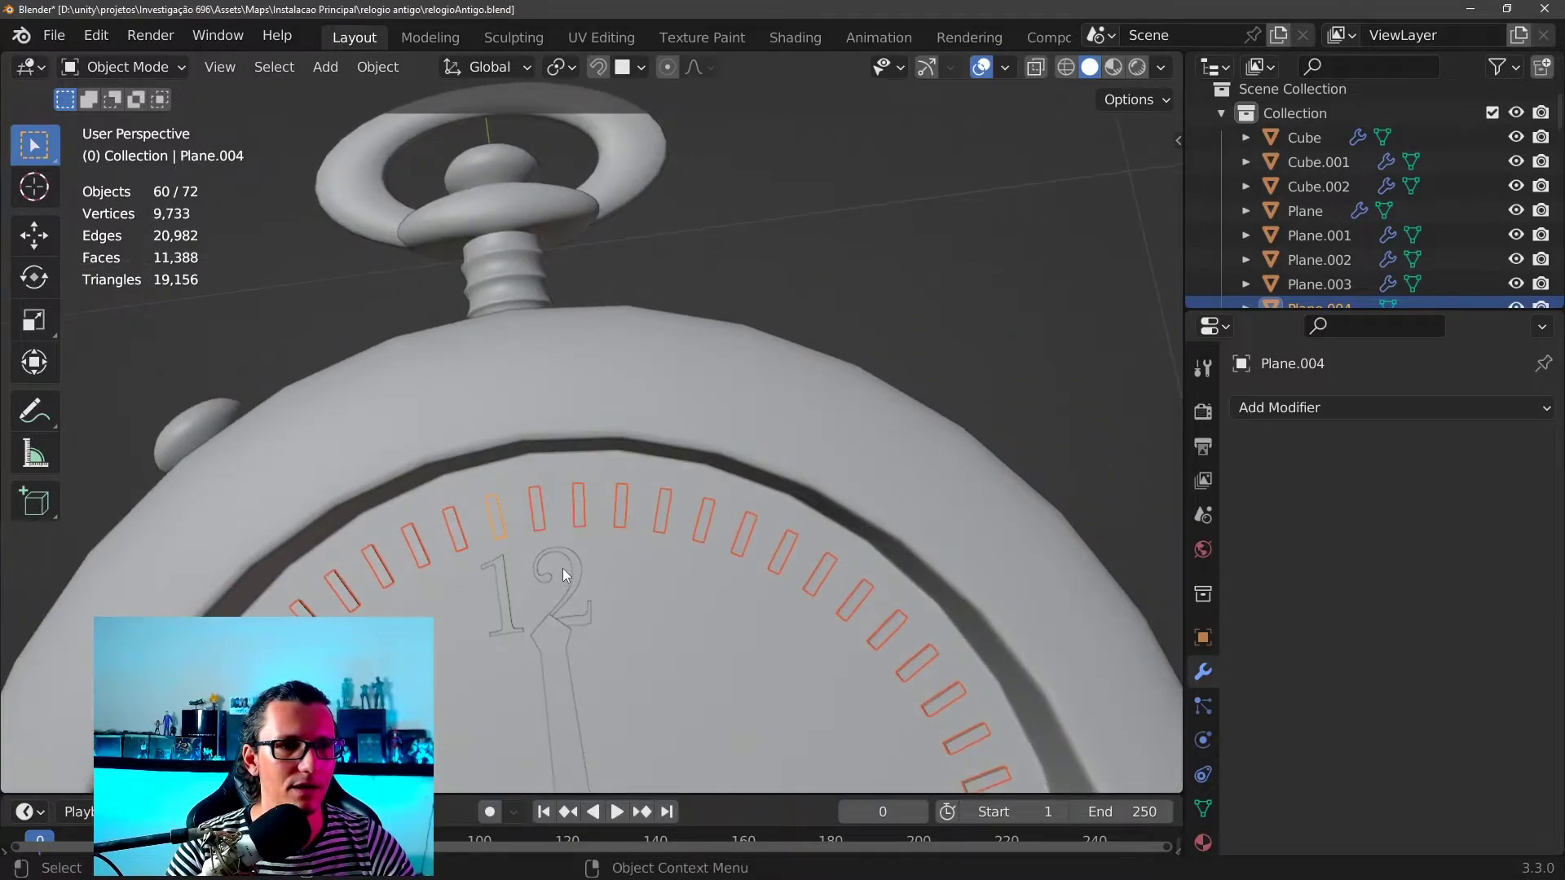
click(537, 520)
scroll(530, 489, down, 3)
scroll(546, 497, up, 4)
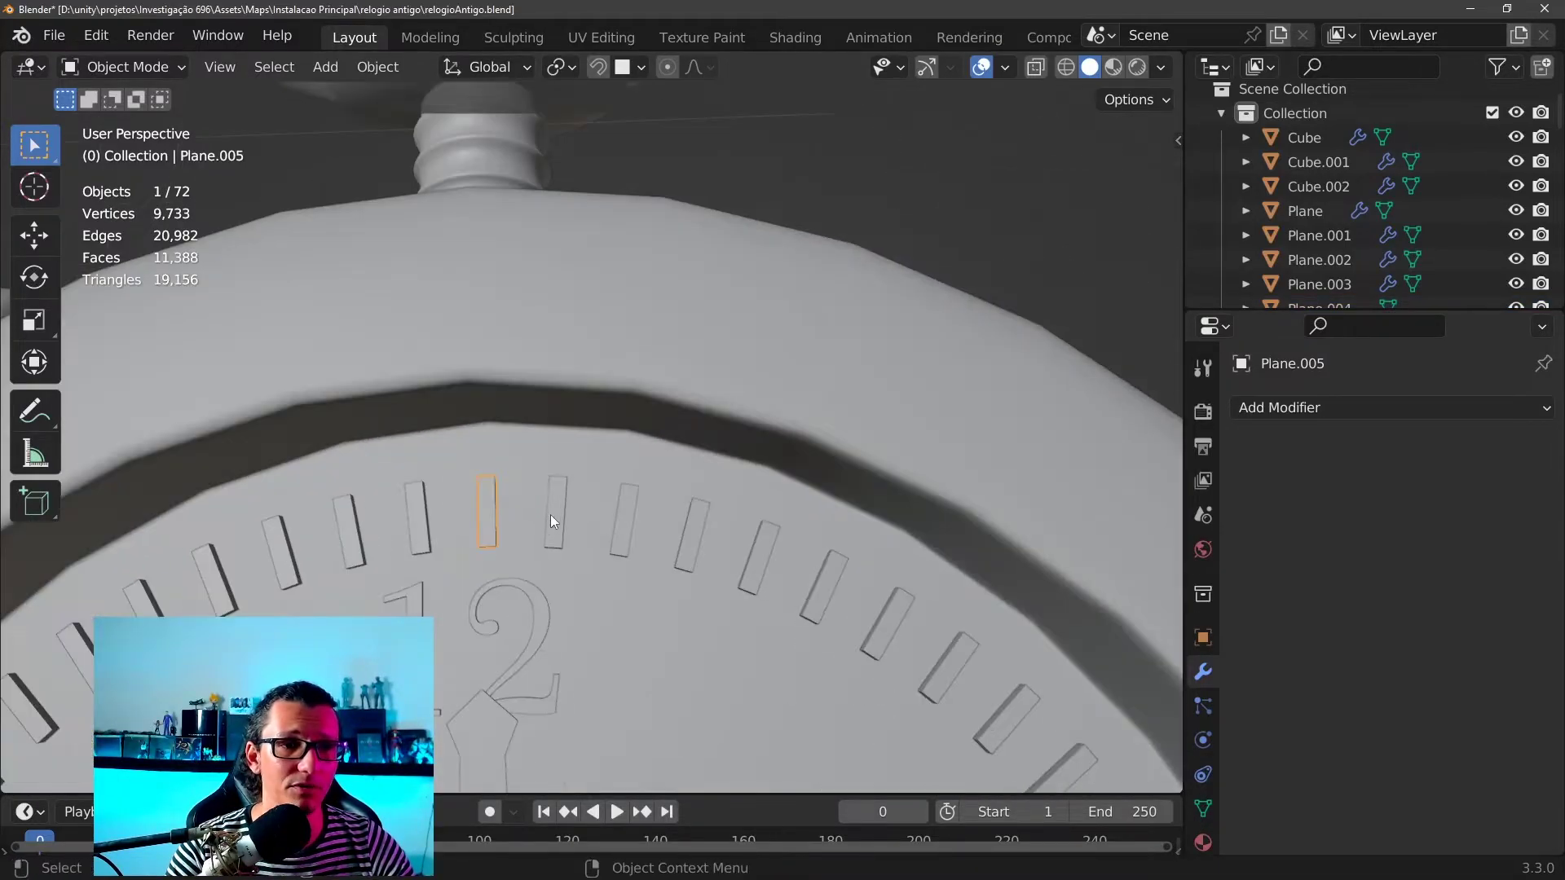
key(s)
right_click(599, 446)
right_click(502, 498)
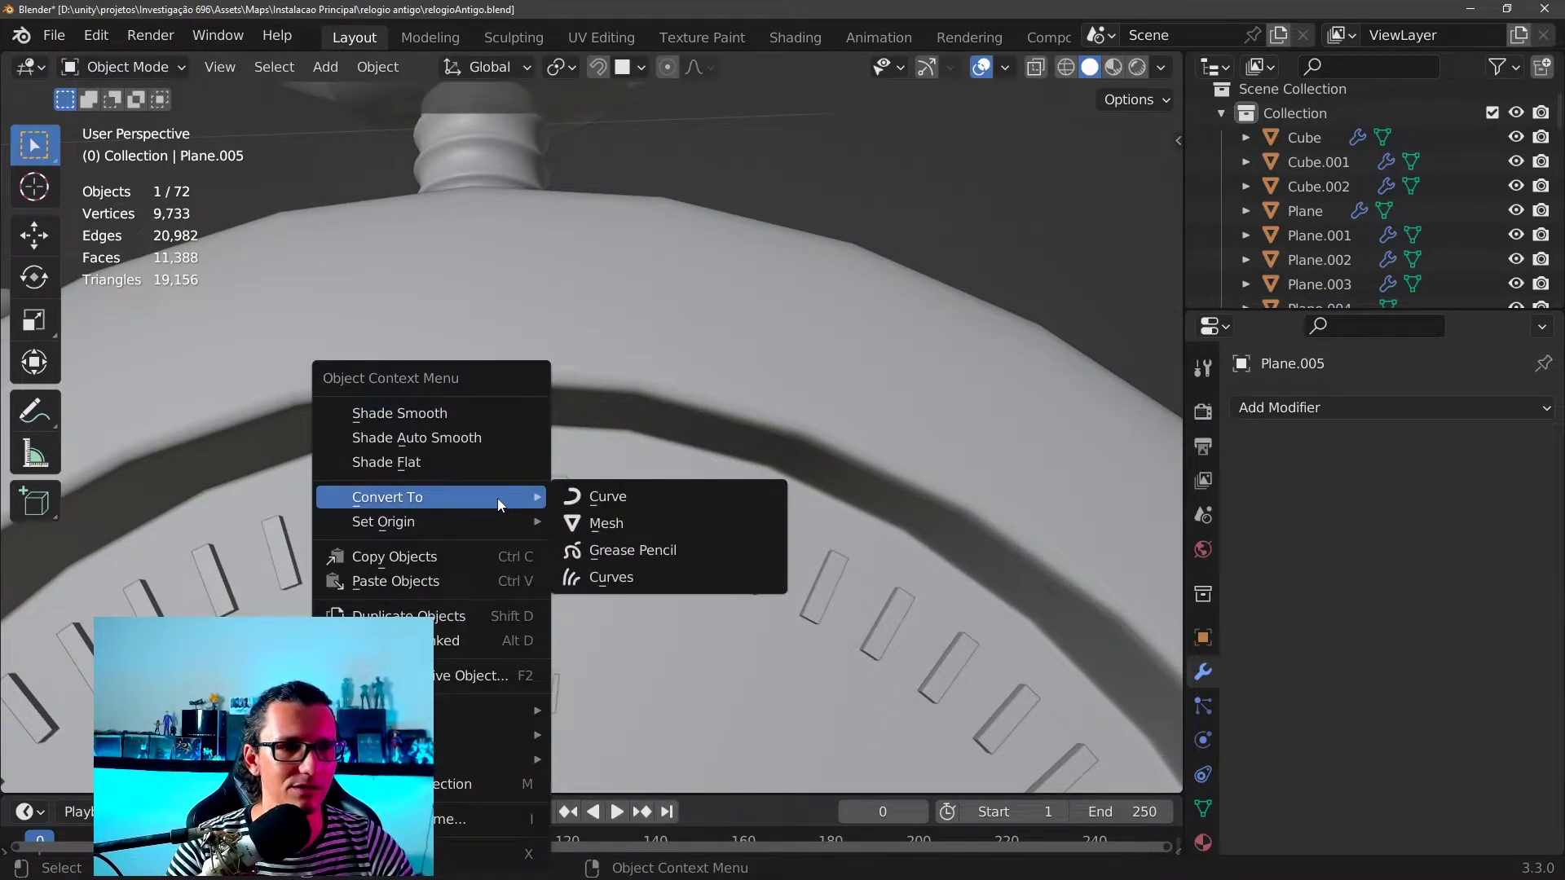
mouse_move(383, 521)
click(685, 601)
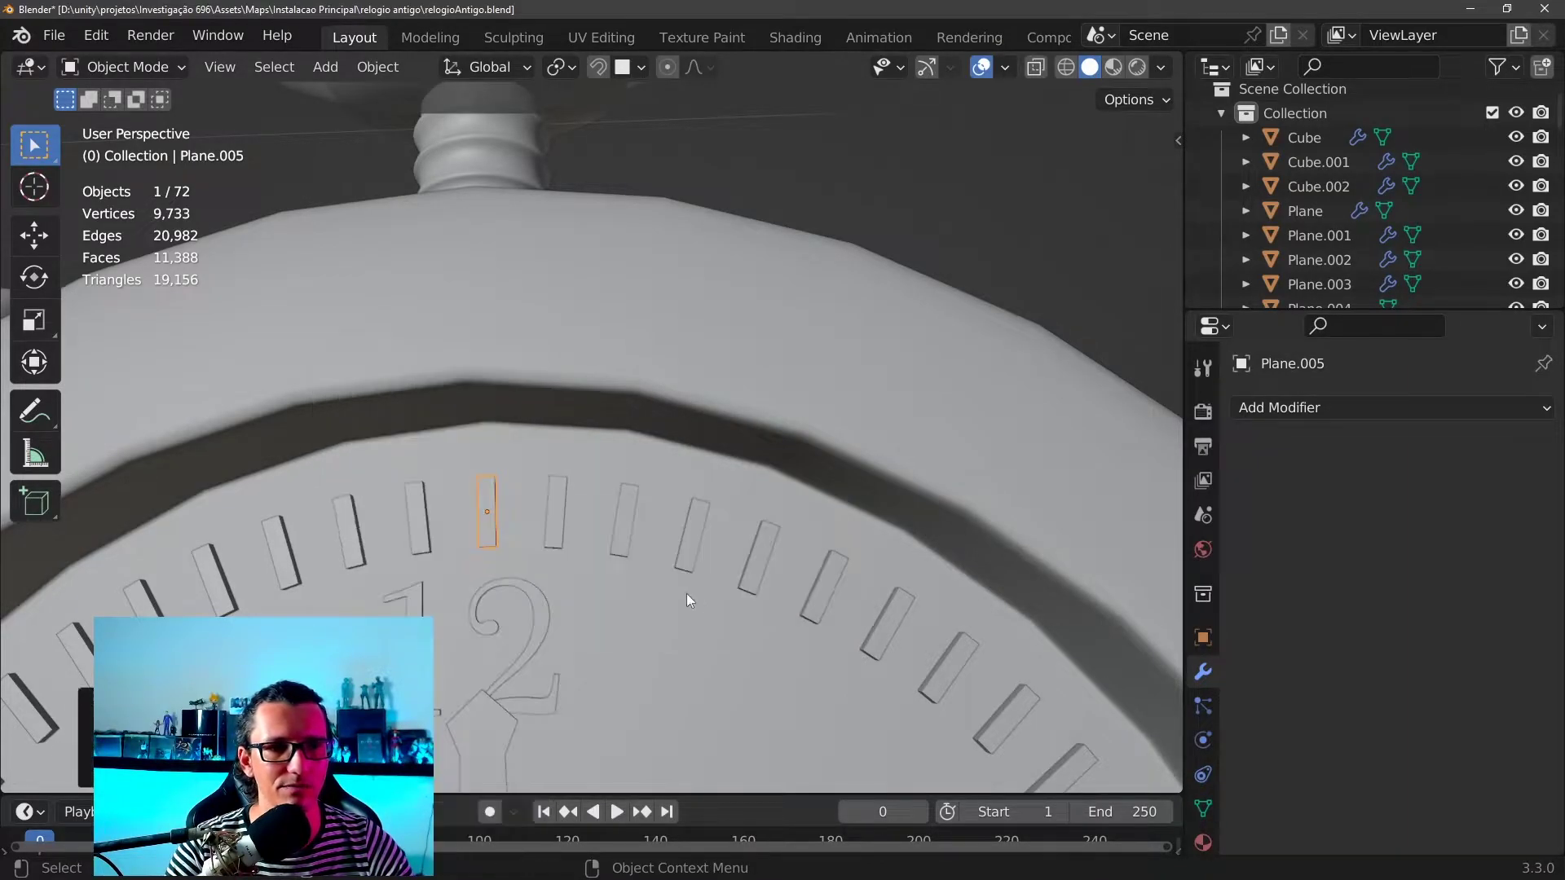
Scale up the 12 o'clock tick and turn the view to face the dial
shift+middle_drag(532, 517, 540, 468)
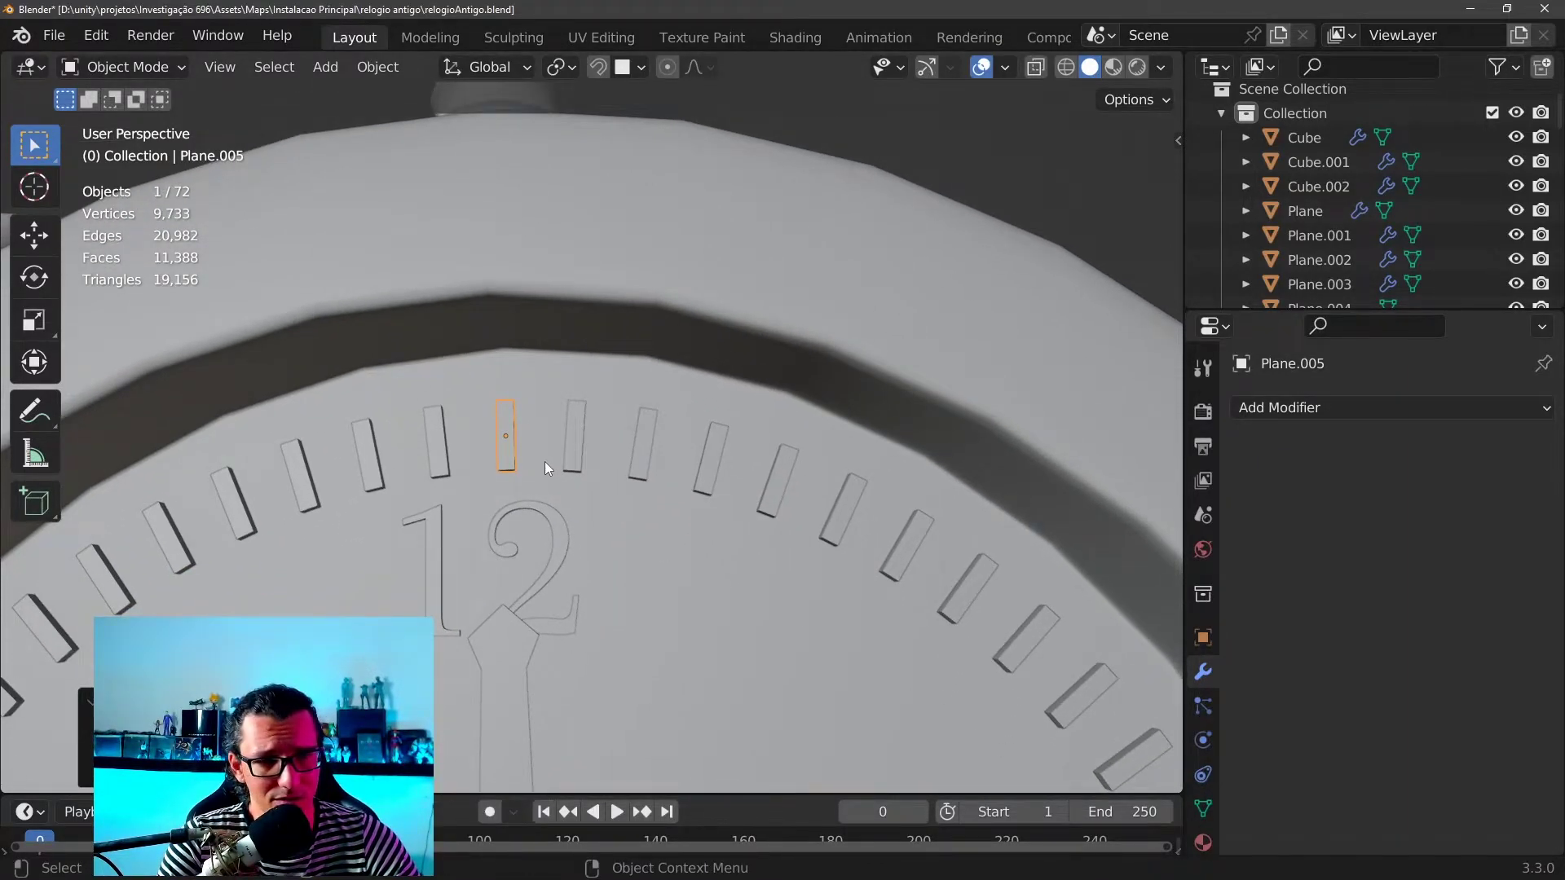
key(s)
click(575, 458)
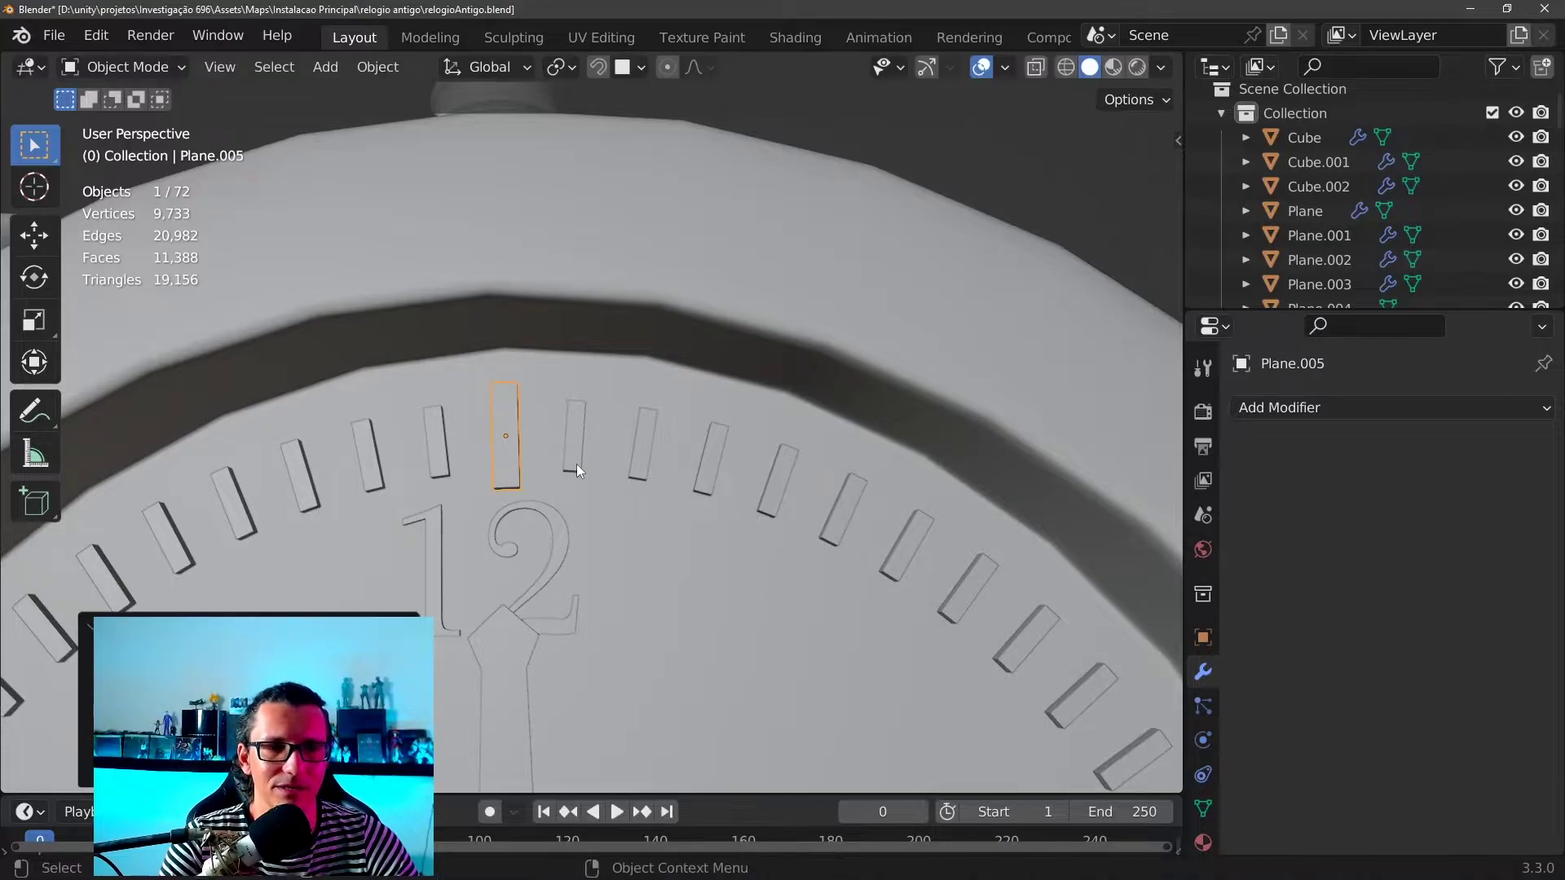
mouse_move(577, 464)
middle_down()
mouse_move(646, 374)
mouse_move(632, 391)
middle_up()
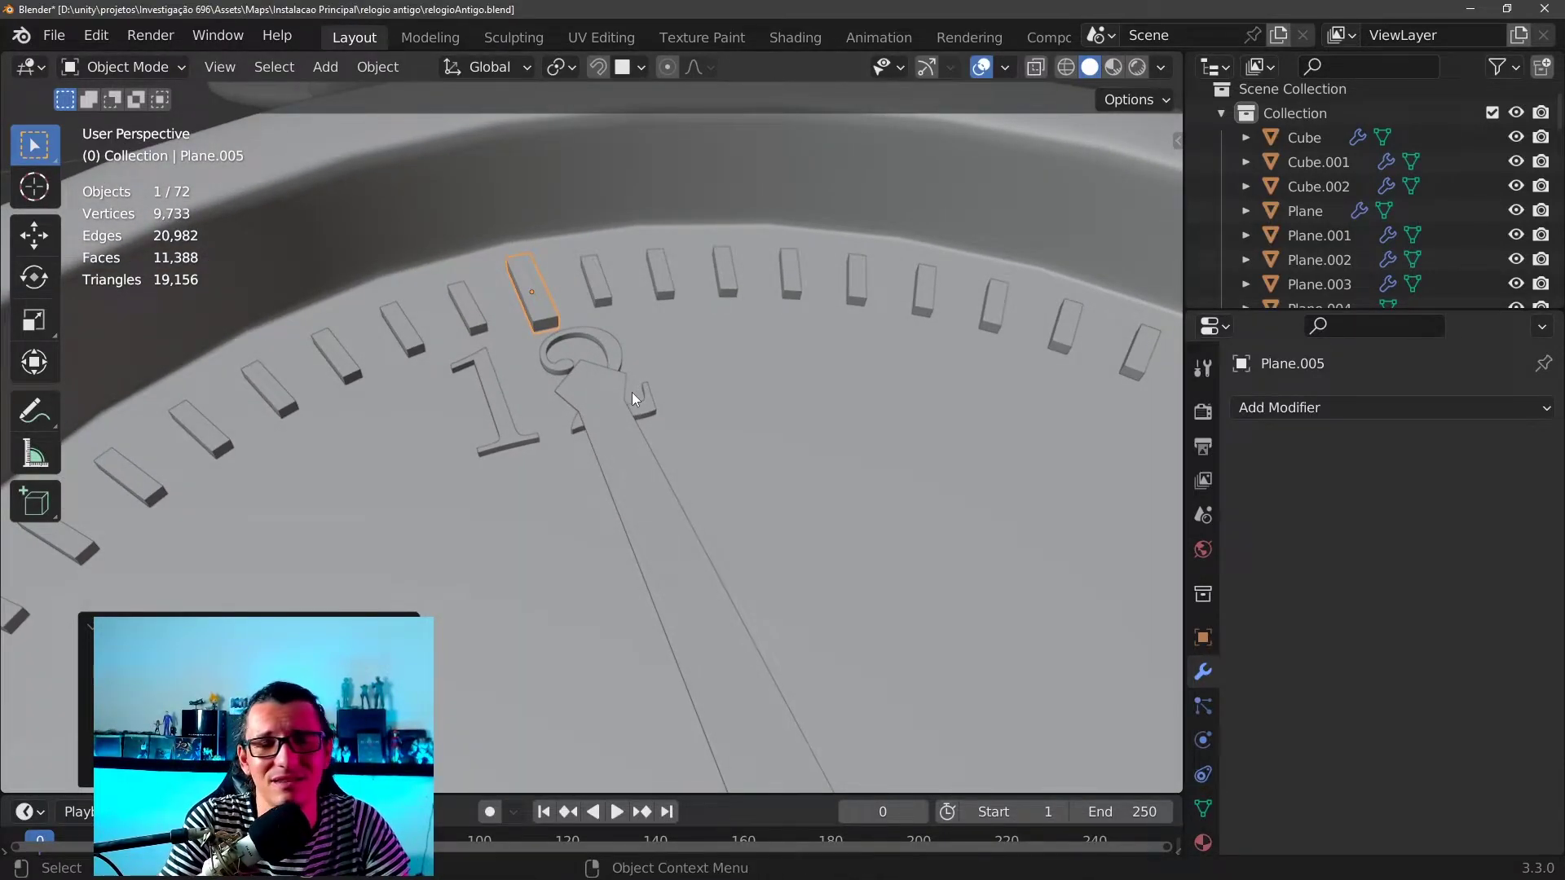
middle_drag(632, 392, 519, 467)
scroll(520, 467, down, 3)
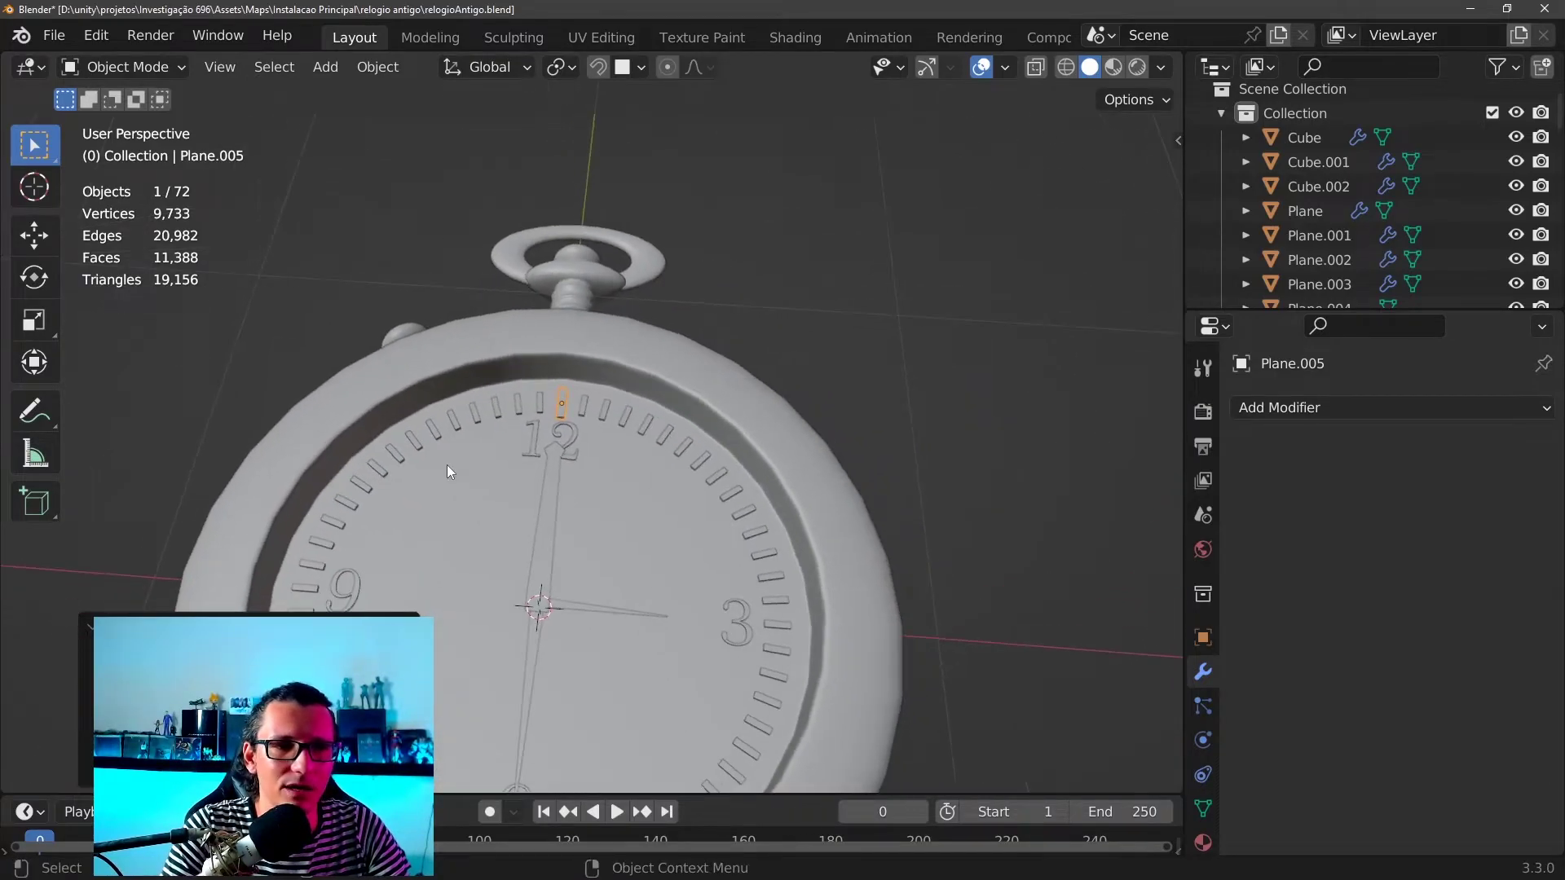
scroll(601, 426, up, 2)
scroll(601, 429, up, 2)
scroll(560, 439, up, 1)
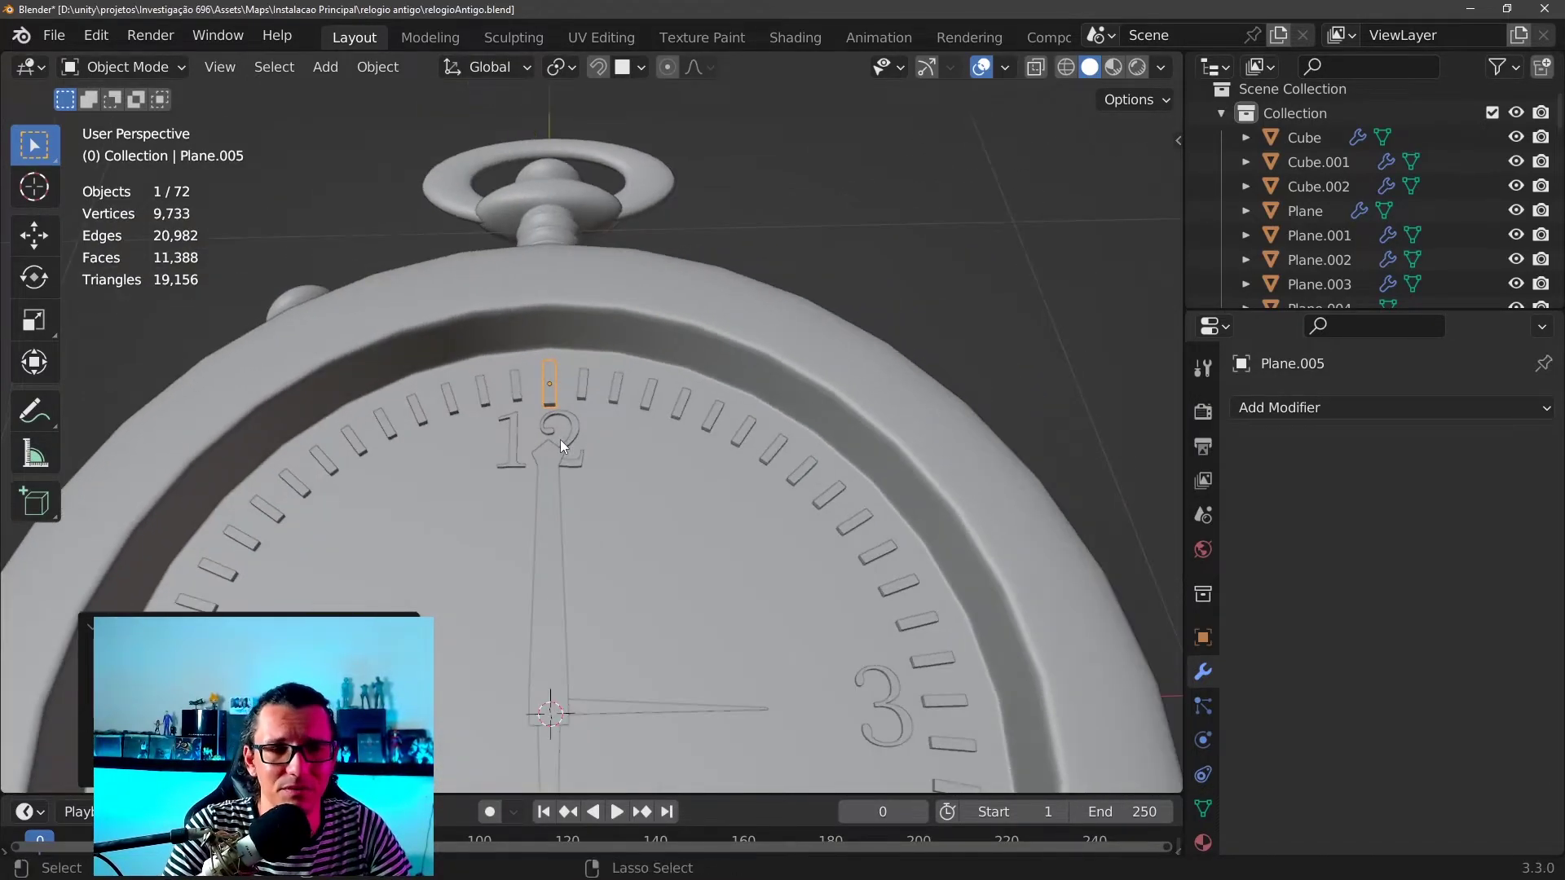
scroll(575, 421, up, 2)
scroll(575, 420, down, 2)
scroll(720, 397, down, 2)
Delete the tick above the 12 and another tick at a numeral position
key(Delete)
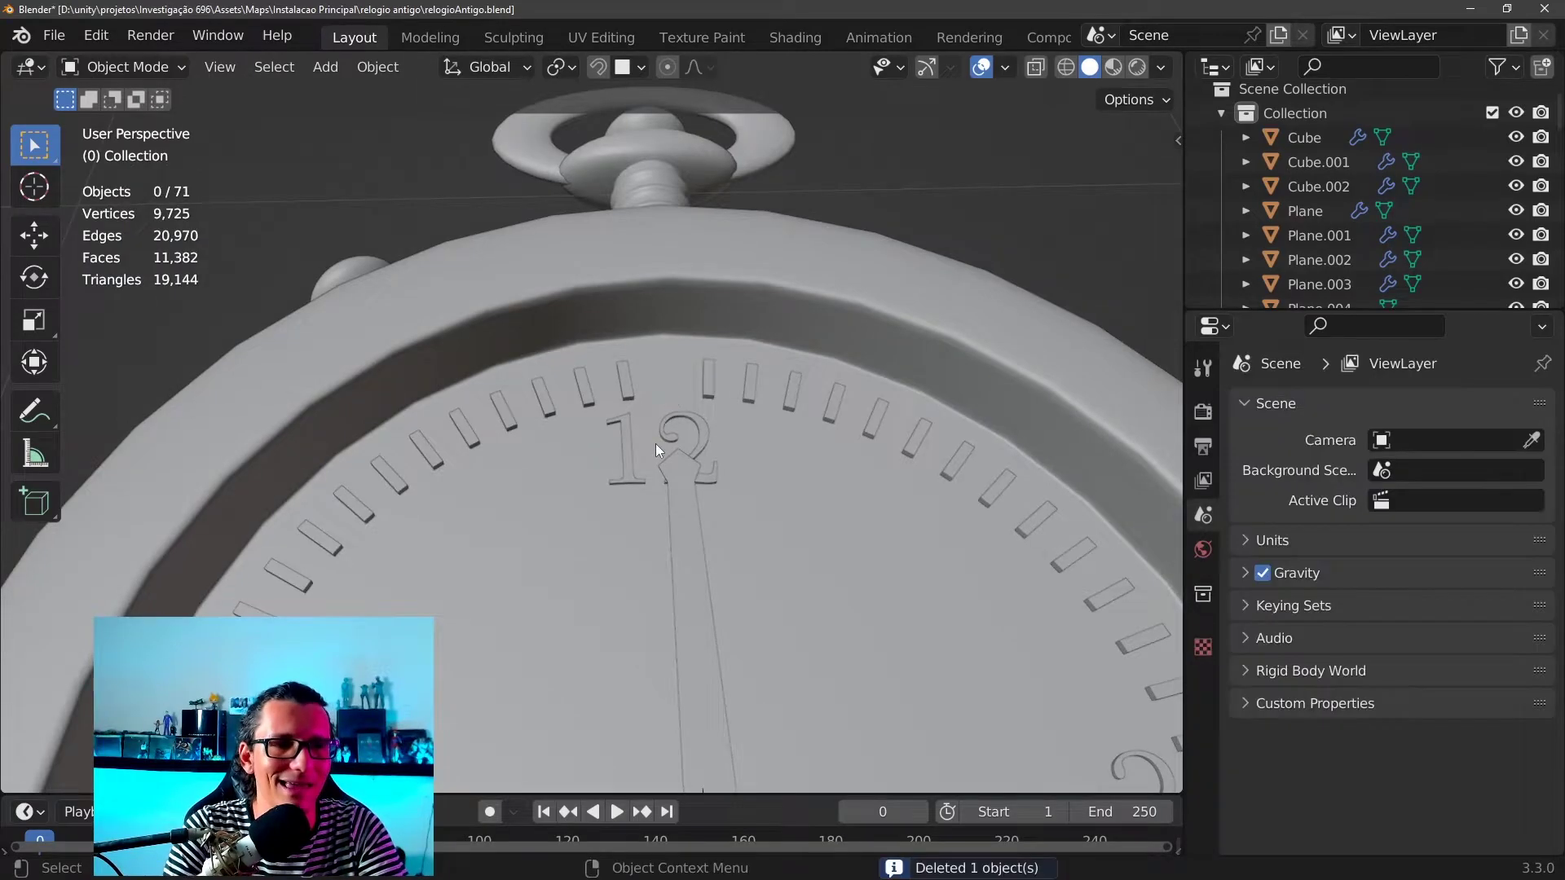
middle_drag(657, 443, 691, 378)
scroll(691, 377, down, 3)
mouse_move(683, 442)
middle_down()
mouse_move(663, 701)
mouse_move(719, 647)
middle_up()
scroll(645, 758, down, 2)
click(624, 711)
key(Delete)
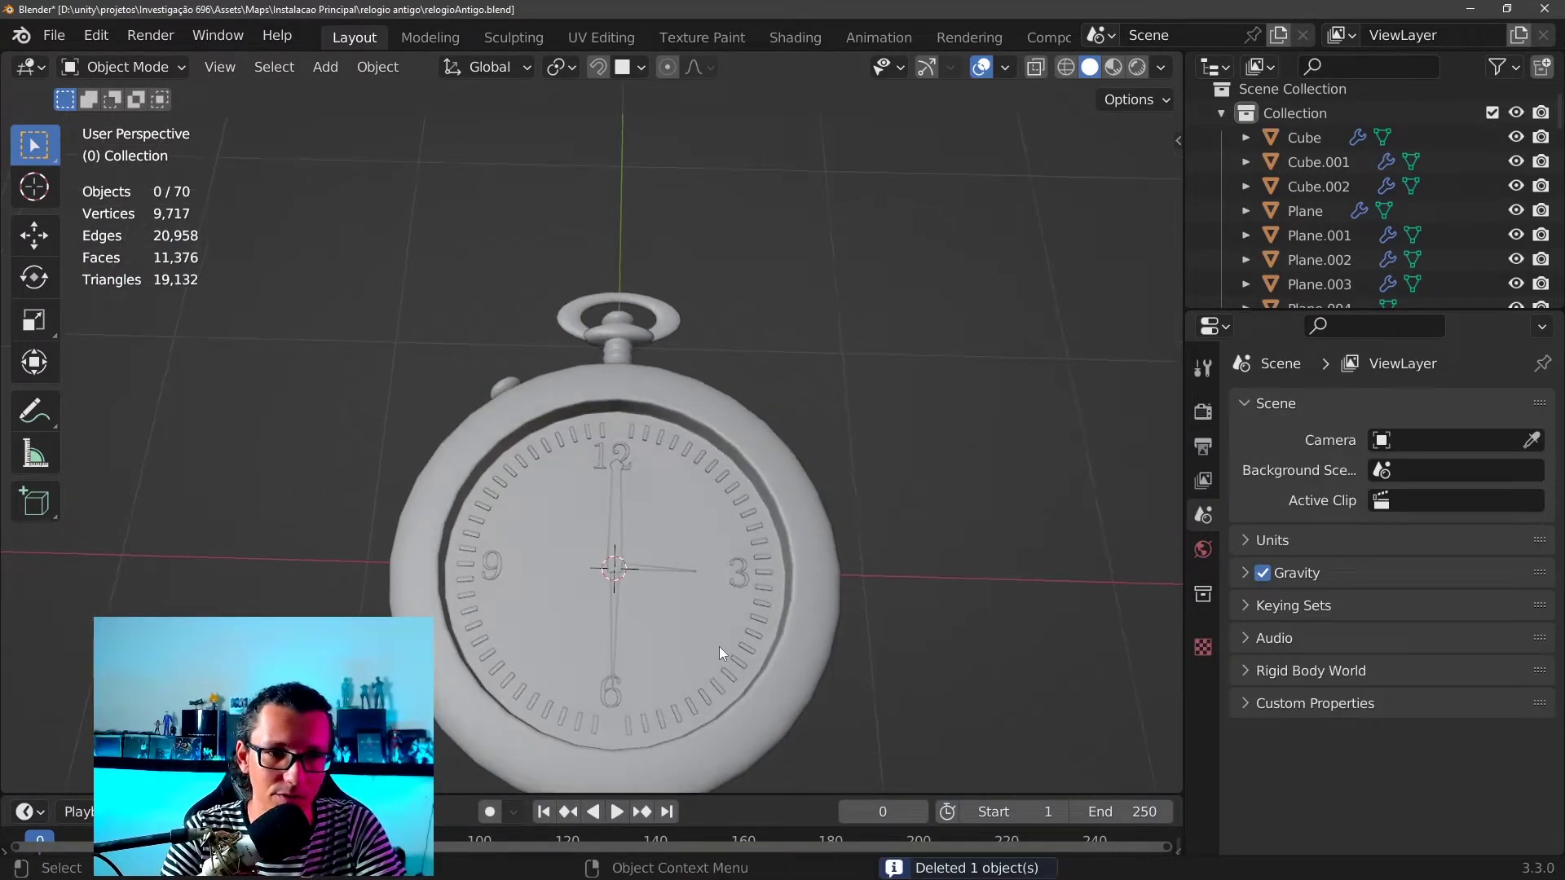
scroll(809, 598, up, 2)
middle_drag(805, 606, 804, 647)
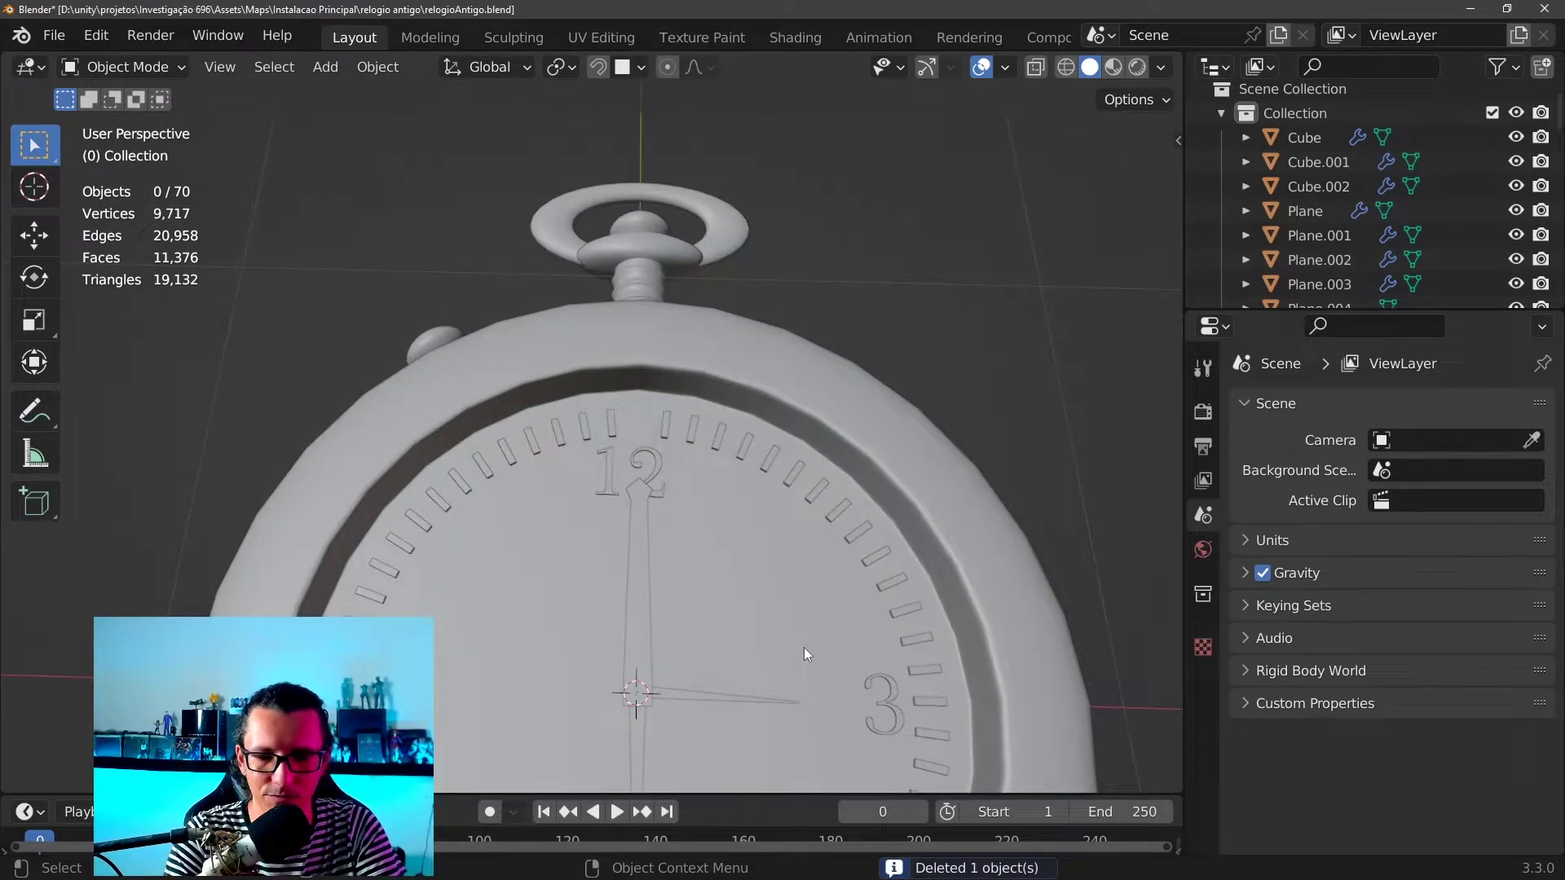
In Top view, delete the tick beside the 3
key(KP_7)
scroll(823, 728, down, 2)
shift+middle_drag(822, 709, 821, 567)
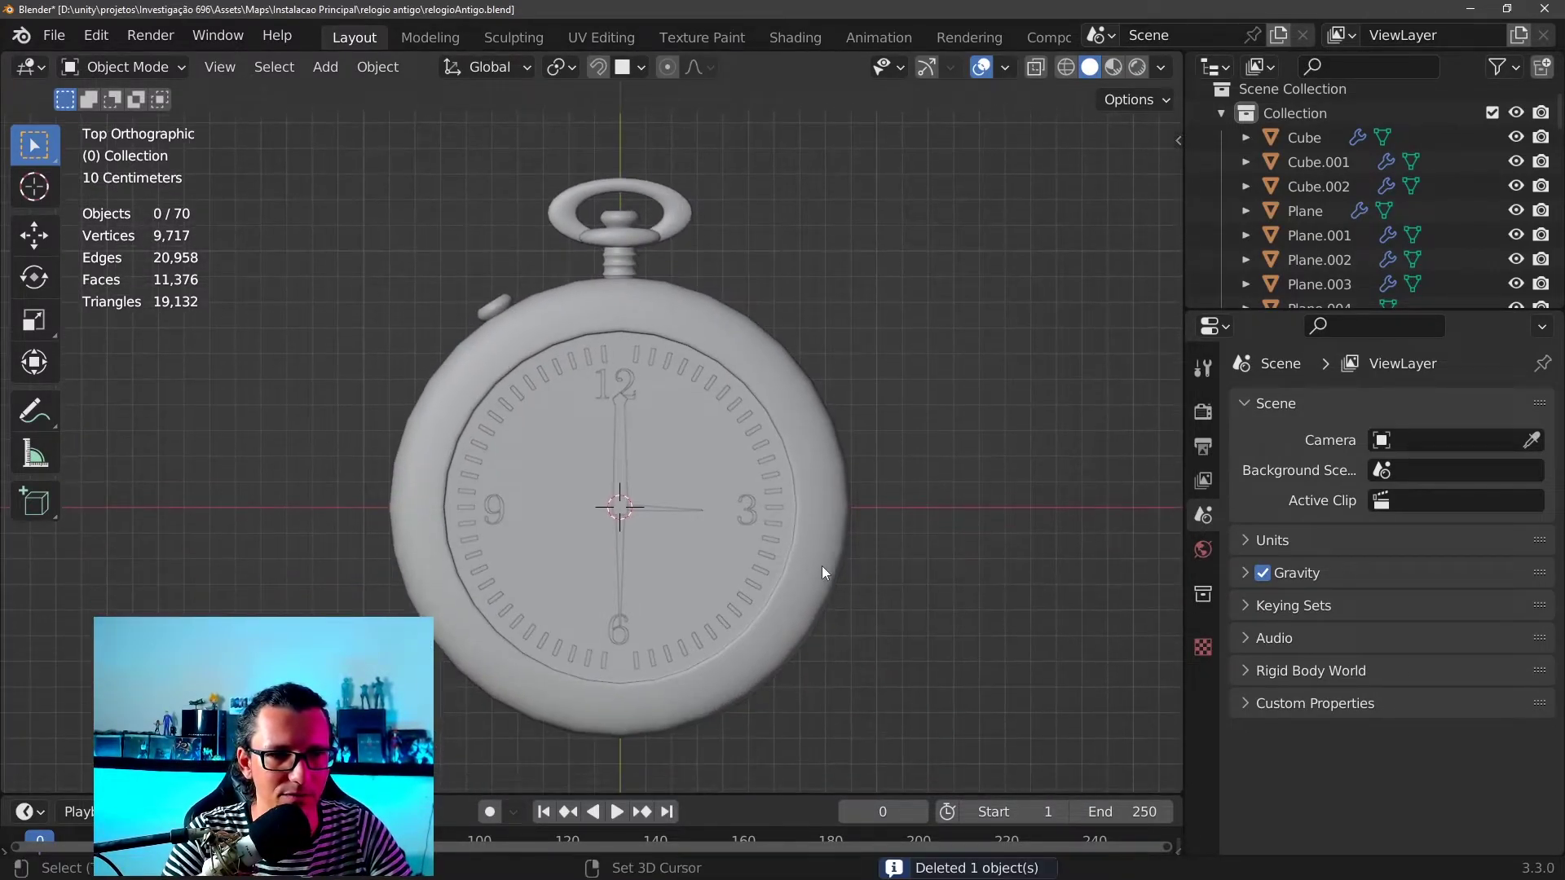
click(809, 524)
key(Delete)
scroll(572, 538, up, 1)
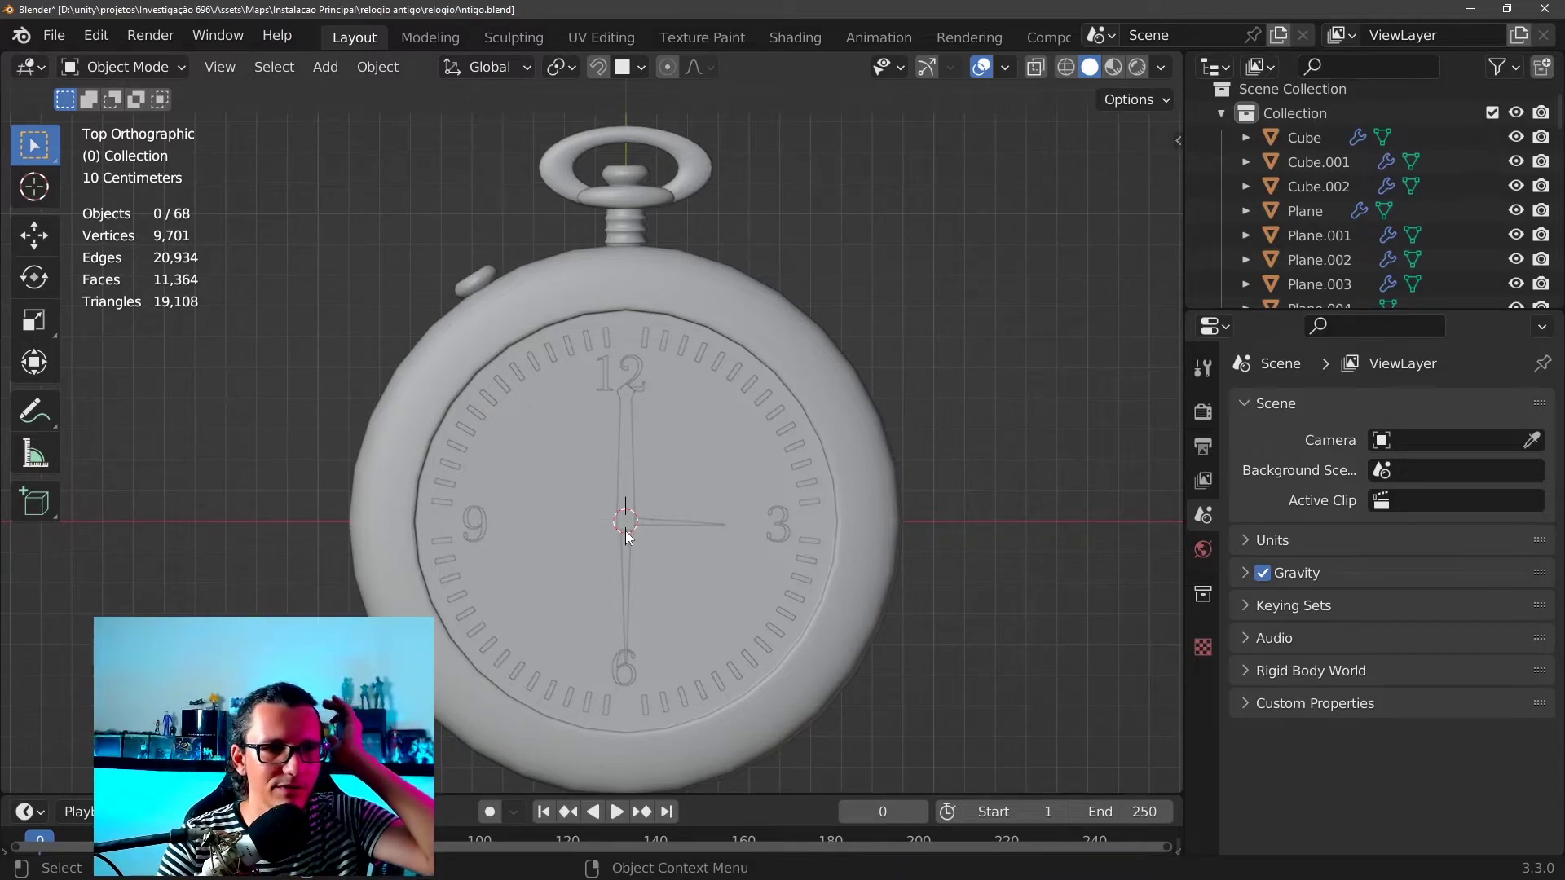
Select the 3 numeral with X-ray see-through display enabled
scroll(647, 544, down, 2)
scroll(646, 544, up, 2)
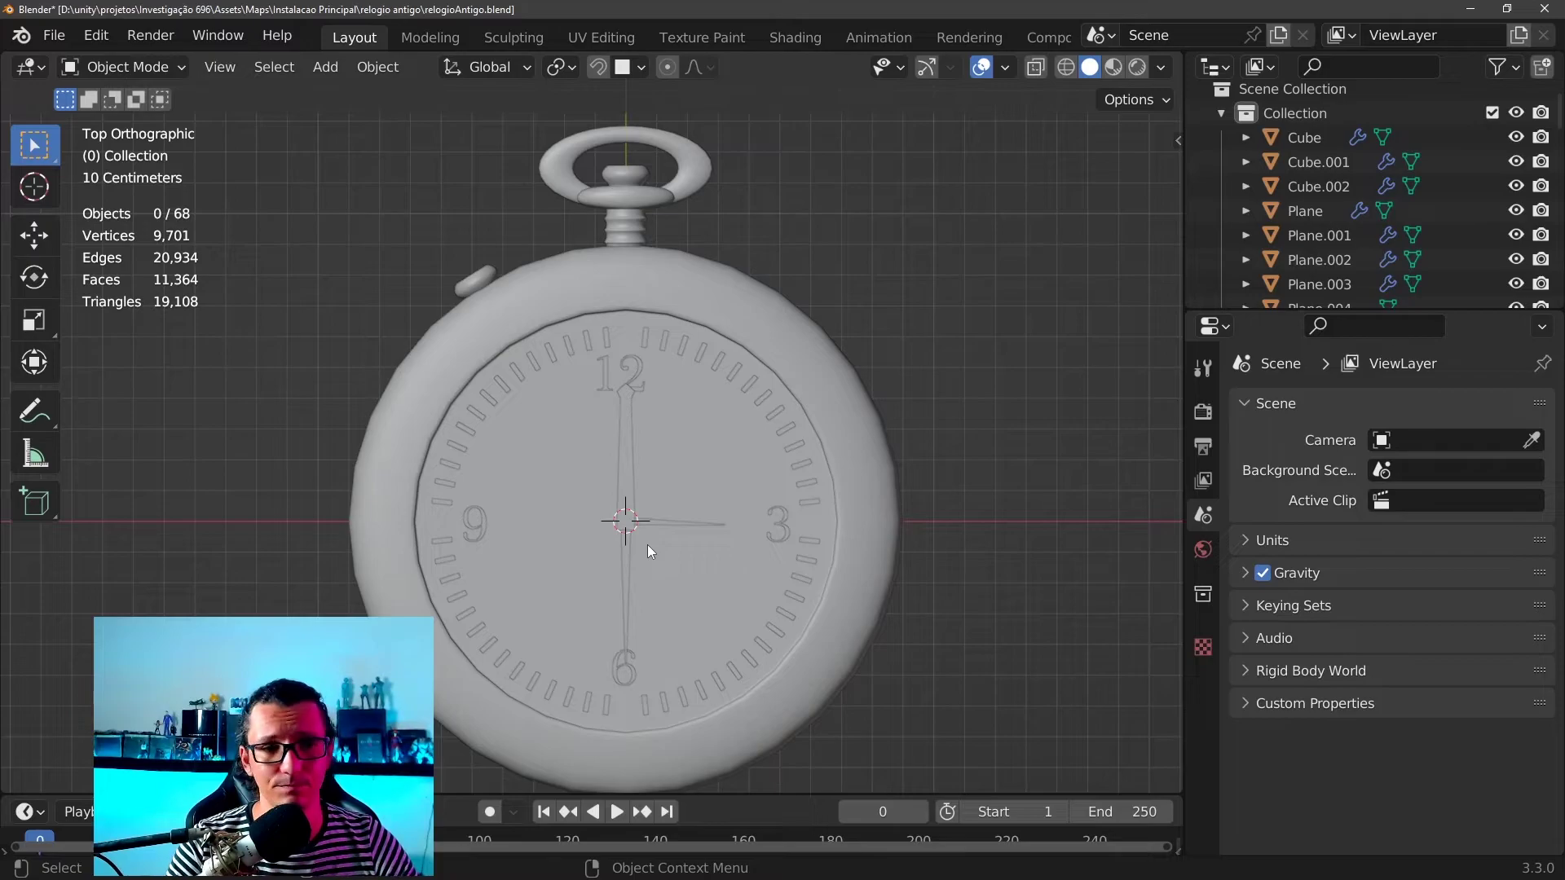
scroll(653, 555, down, 2)
scroll(696, 572, up, 3)
scroll(704, 568, down, 1)
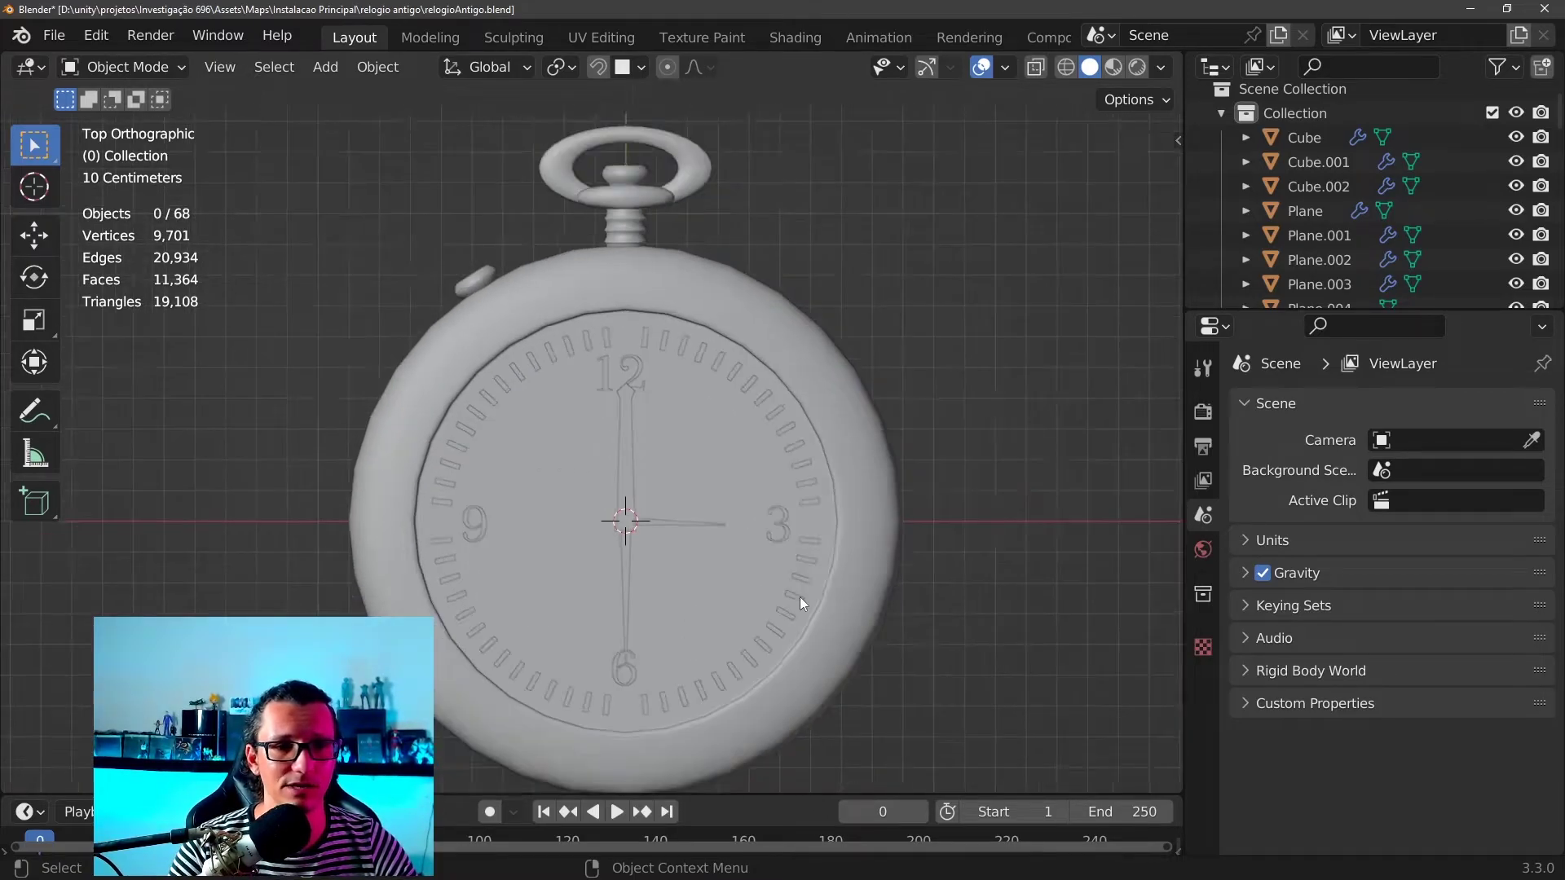
click(782, 529)
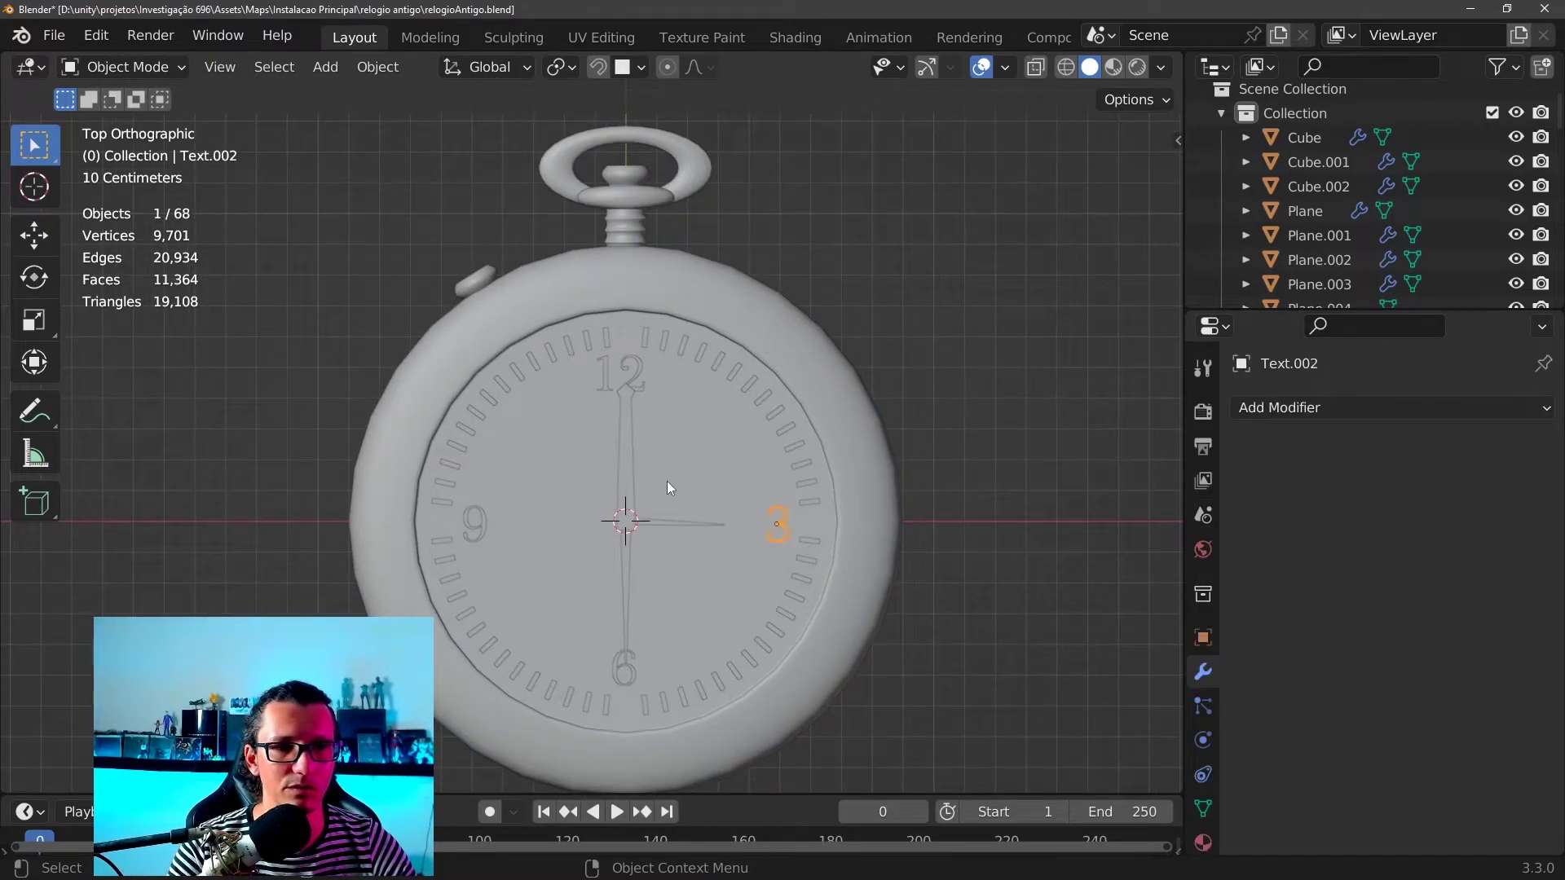
click(1036, 67)
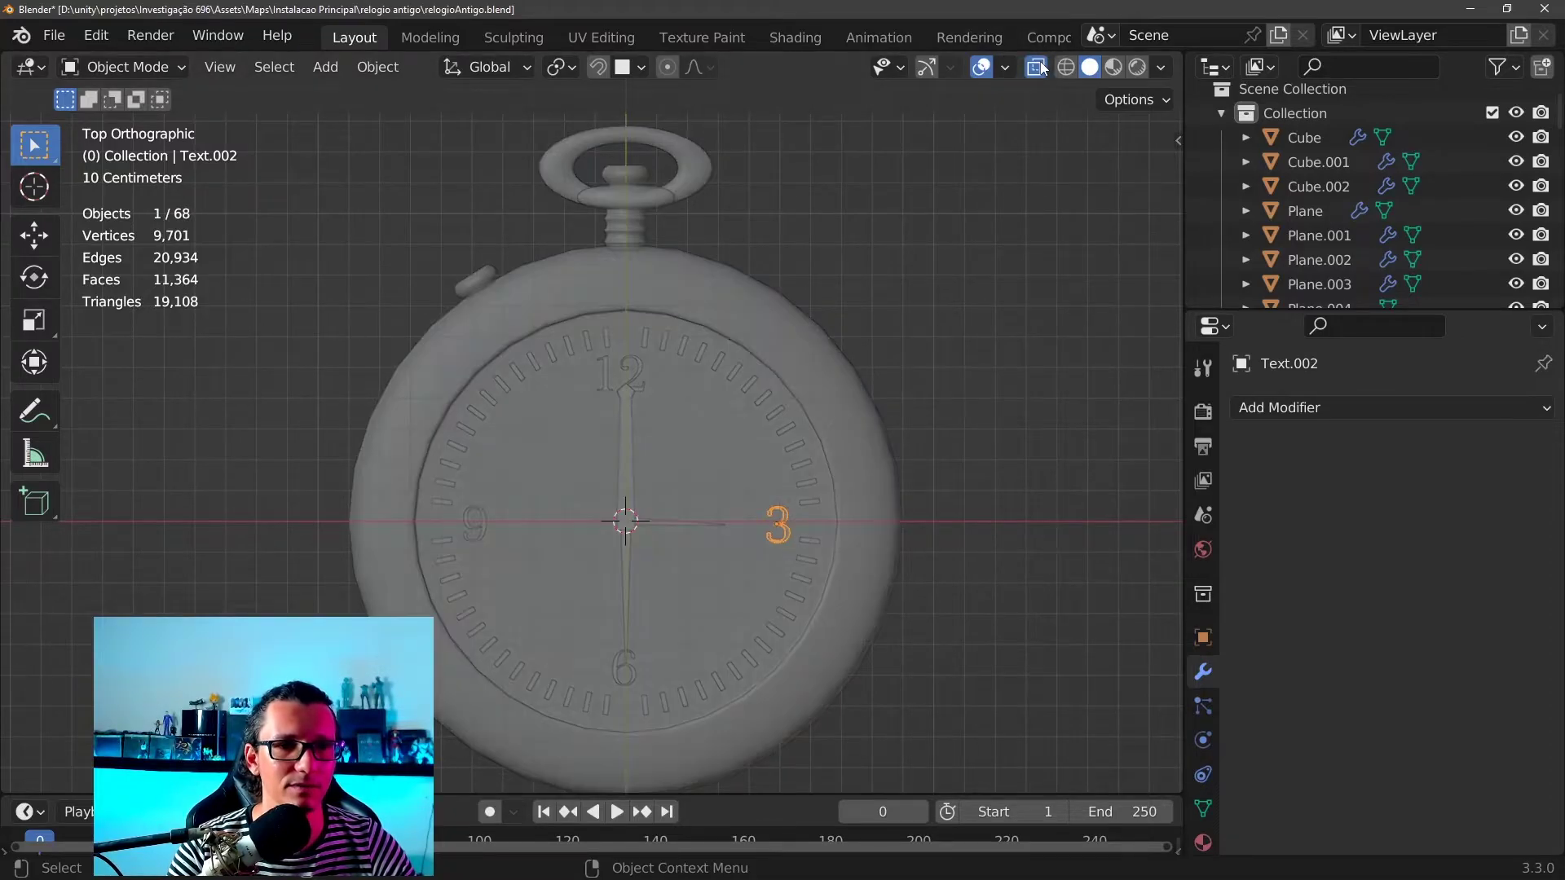
click(1036, 67)
Add the 9 numeral to the selection
scroll(816, 509, up, 4)
shift+middle_drag(818, 518, 745, 395)
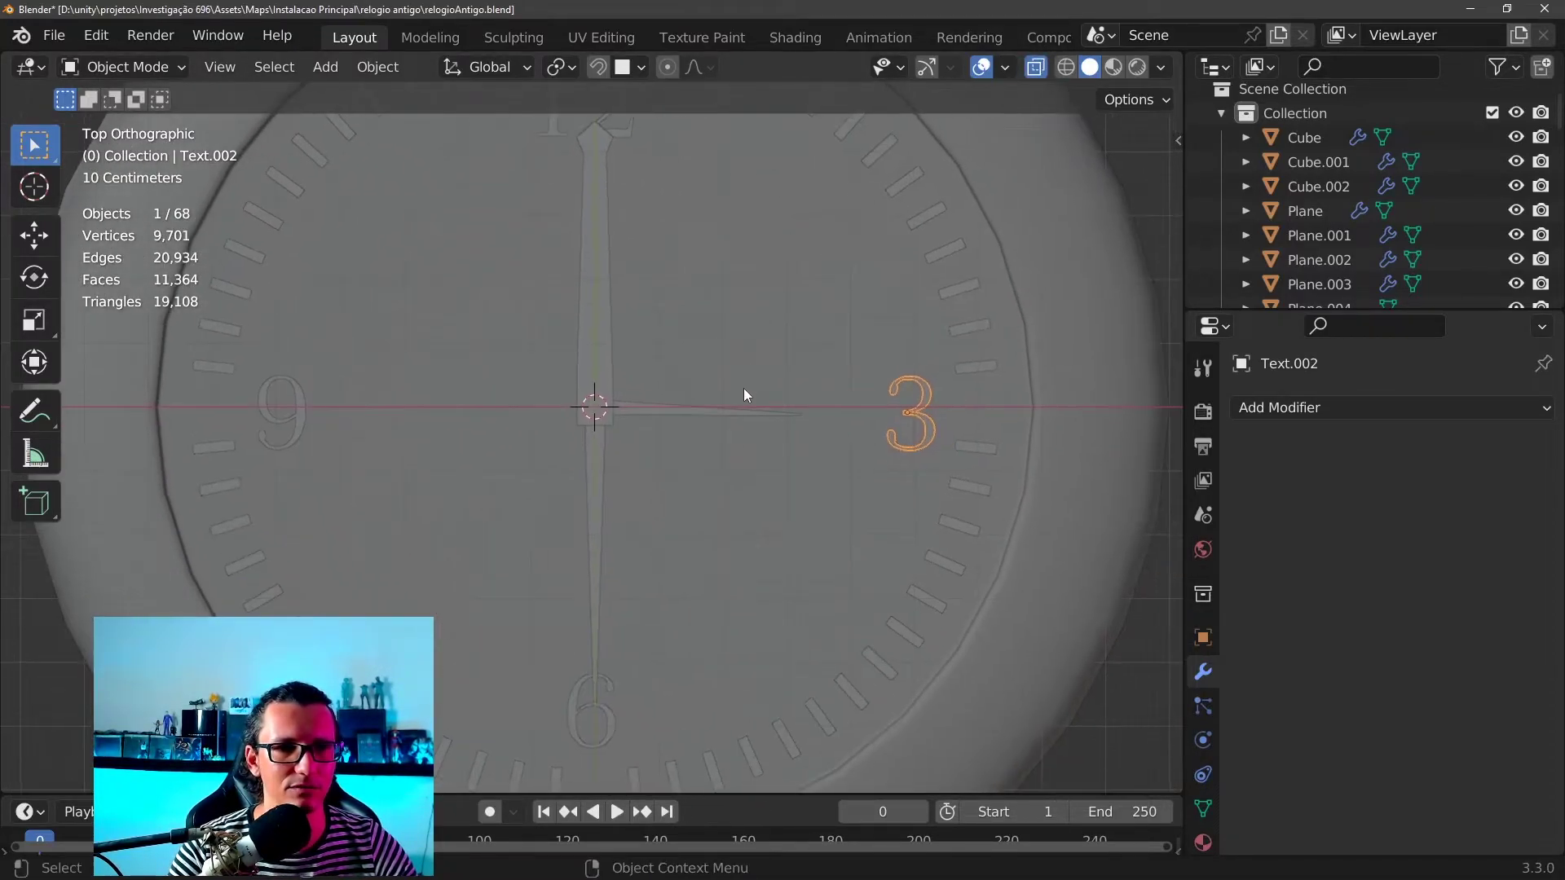
shift+click(299, 419)
scroll(731, 465, up, 1)
scroll(677, 472, up, 2)
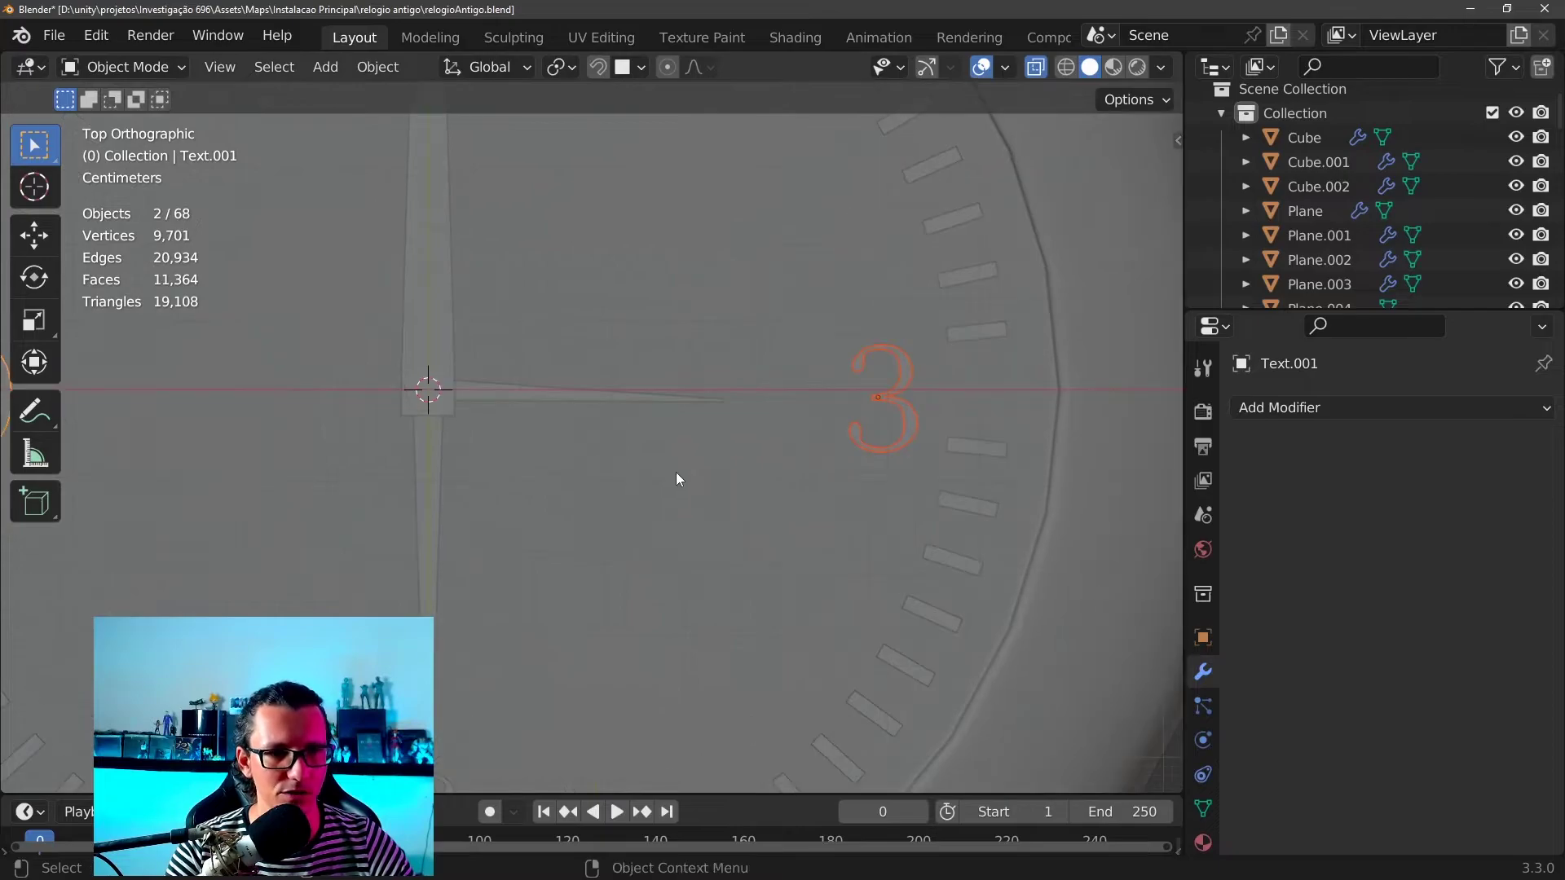
scroll(908, 470, up, 1)
Move the 3 and 9 numerals 0.00431 m along Y onto the dial's centre line
shift+middle_drag(911, 478, 901, 525)
key(g)
key(y)
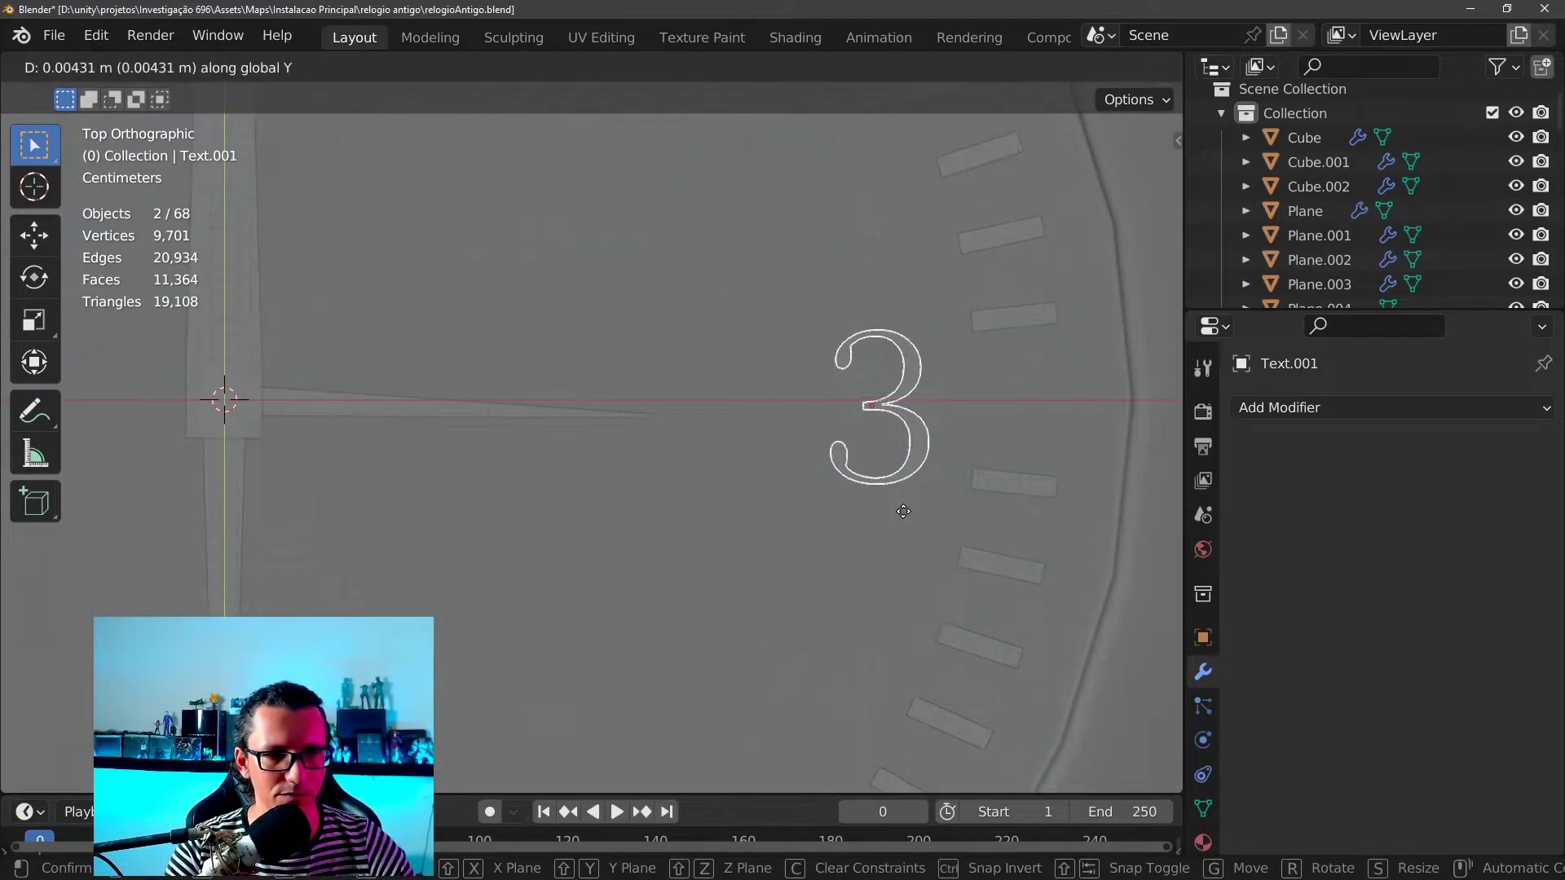
click(887, 512)
Turn X-ray off, deselect the numerals and orbit to a frontal view of the clock
scroll(880, 523, down, 5)
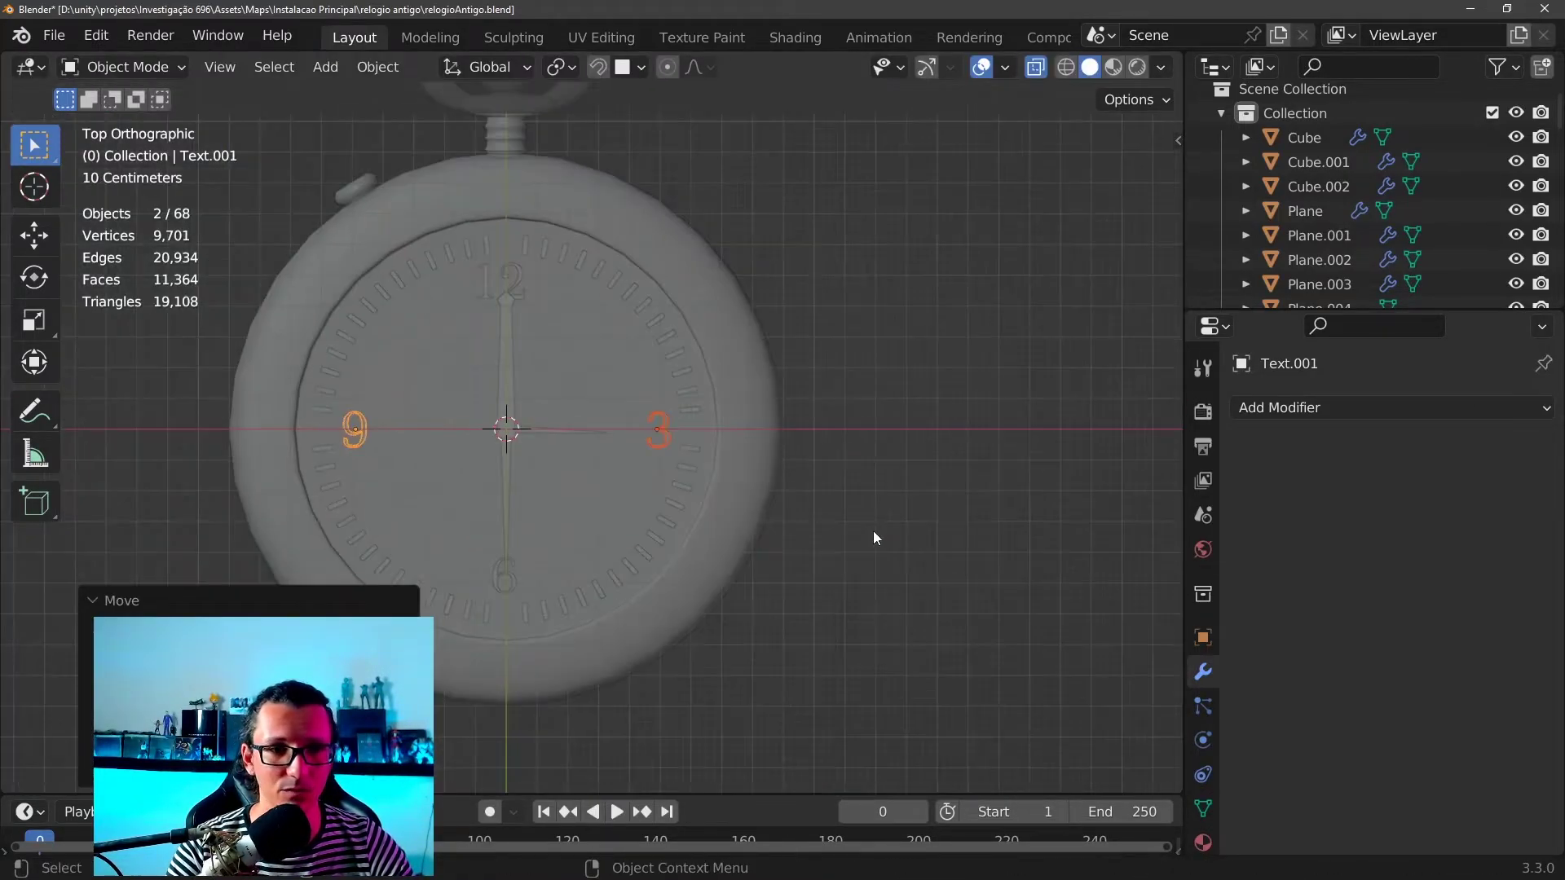
mouse_move(687, 511)
middle_down()
mouse_move(718, 515)
mouse_move(690, 392)
middle_up()
scroll(690, 391, up, 3)
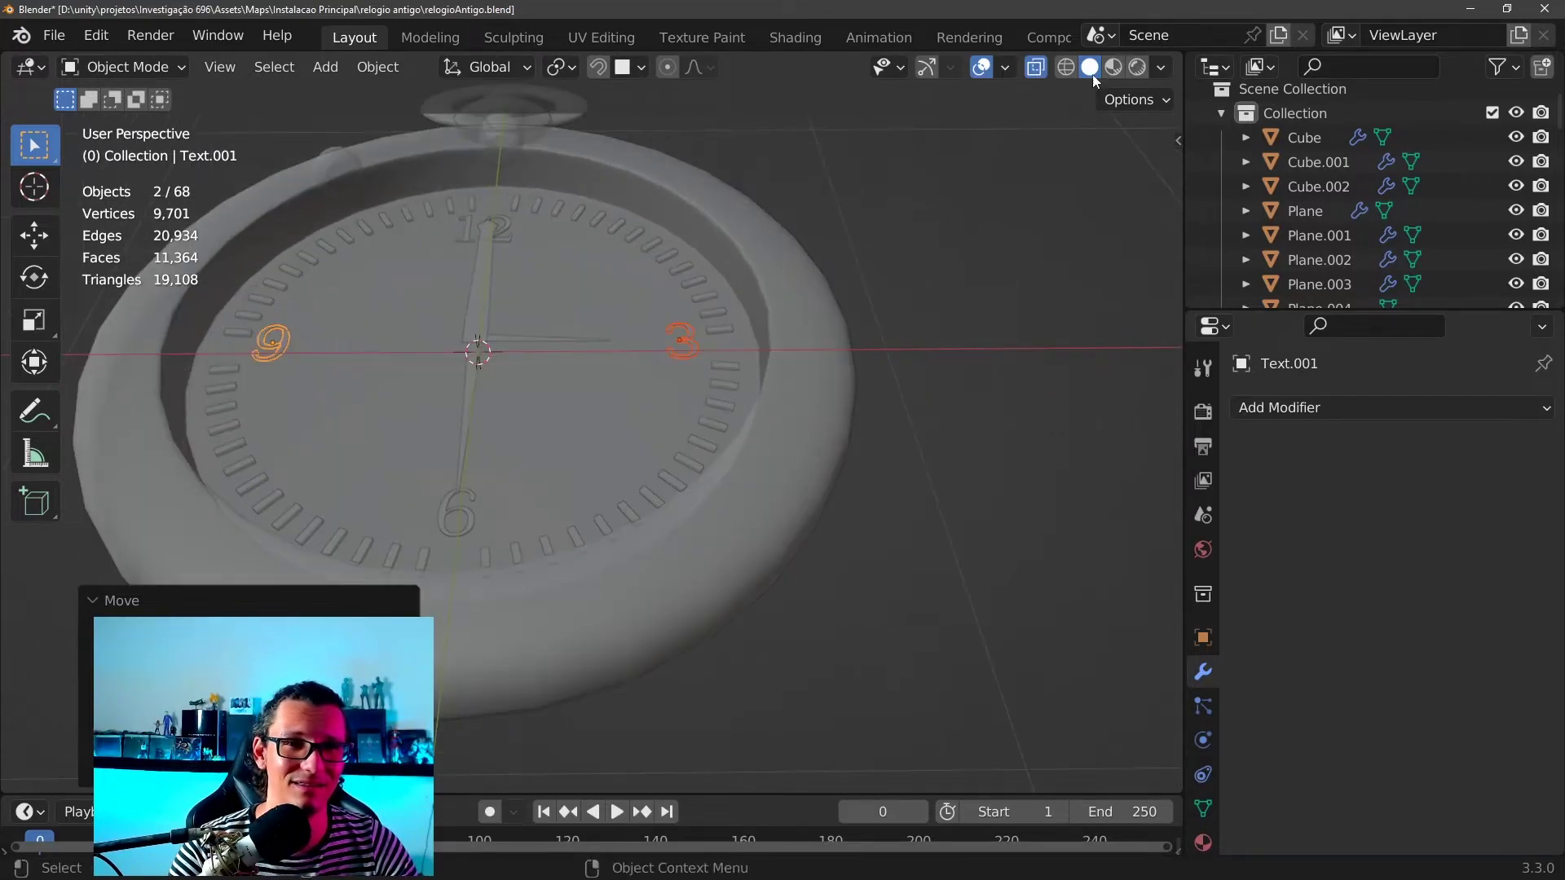
click(1035, 67)
middle_drag(1009, 102, 1002, 373)
click(1046, 281)
mouse_move(1046, 279)
middle_down()
mouse_move(968, 426)
mouse_move(927, 456)
middle_up()
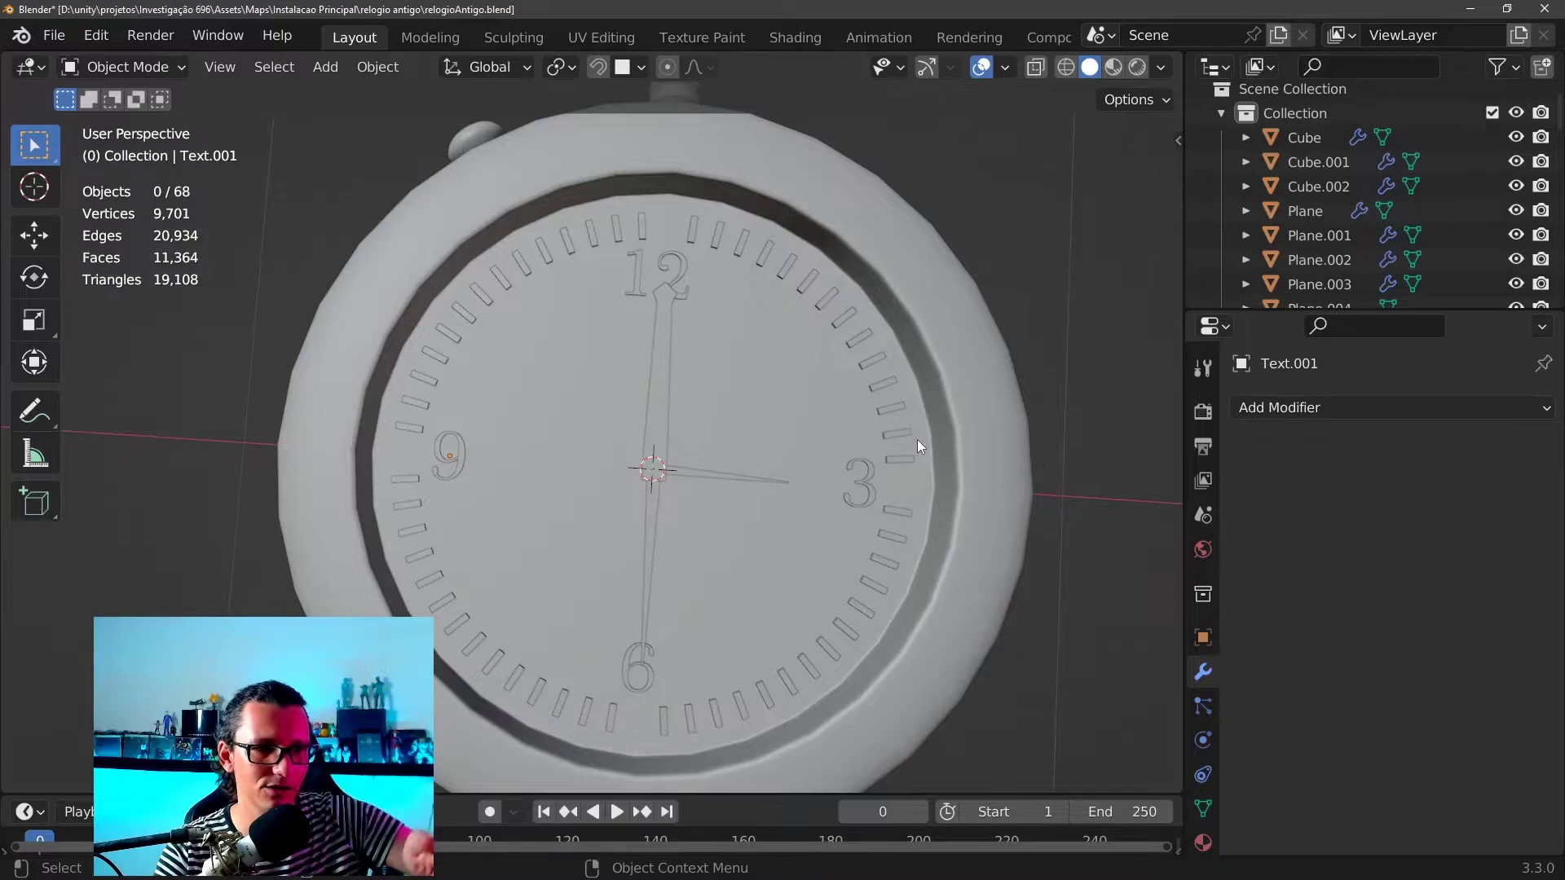
scroll(615, 527, down, 2)
key(KP_1)
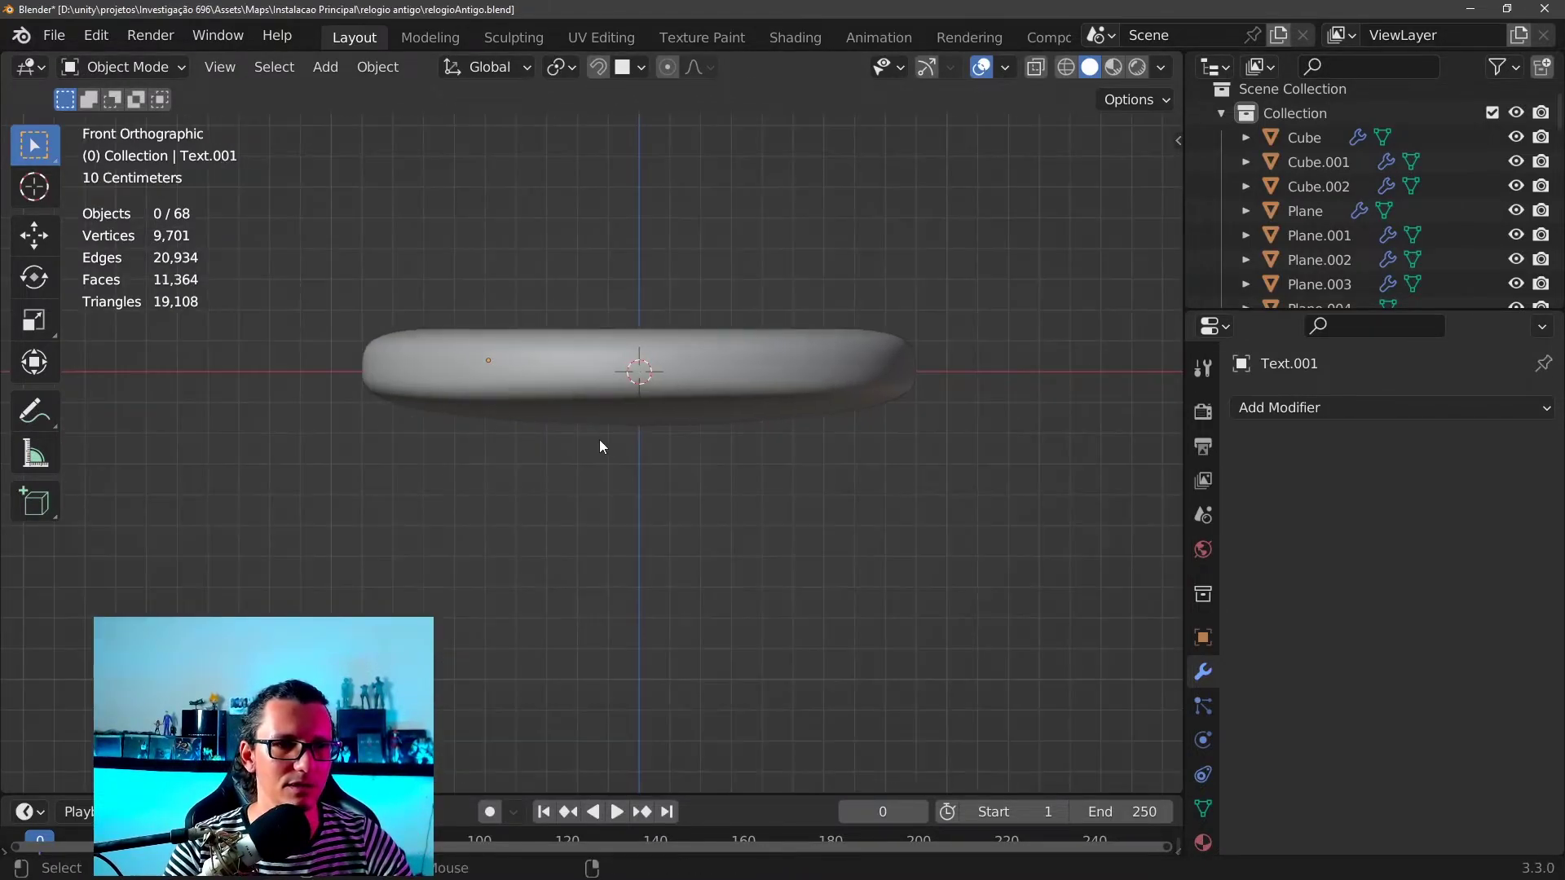
key(KP_7)
scroll(677, 683, up, 3)
scroll(677, 683, down, 3)
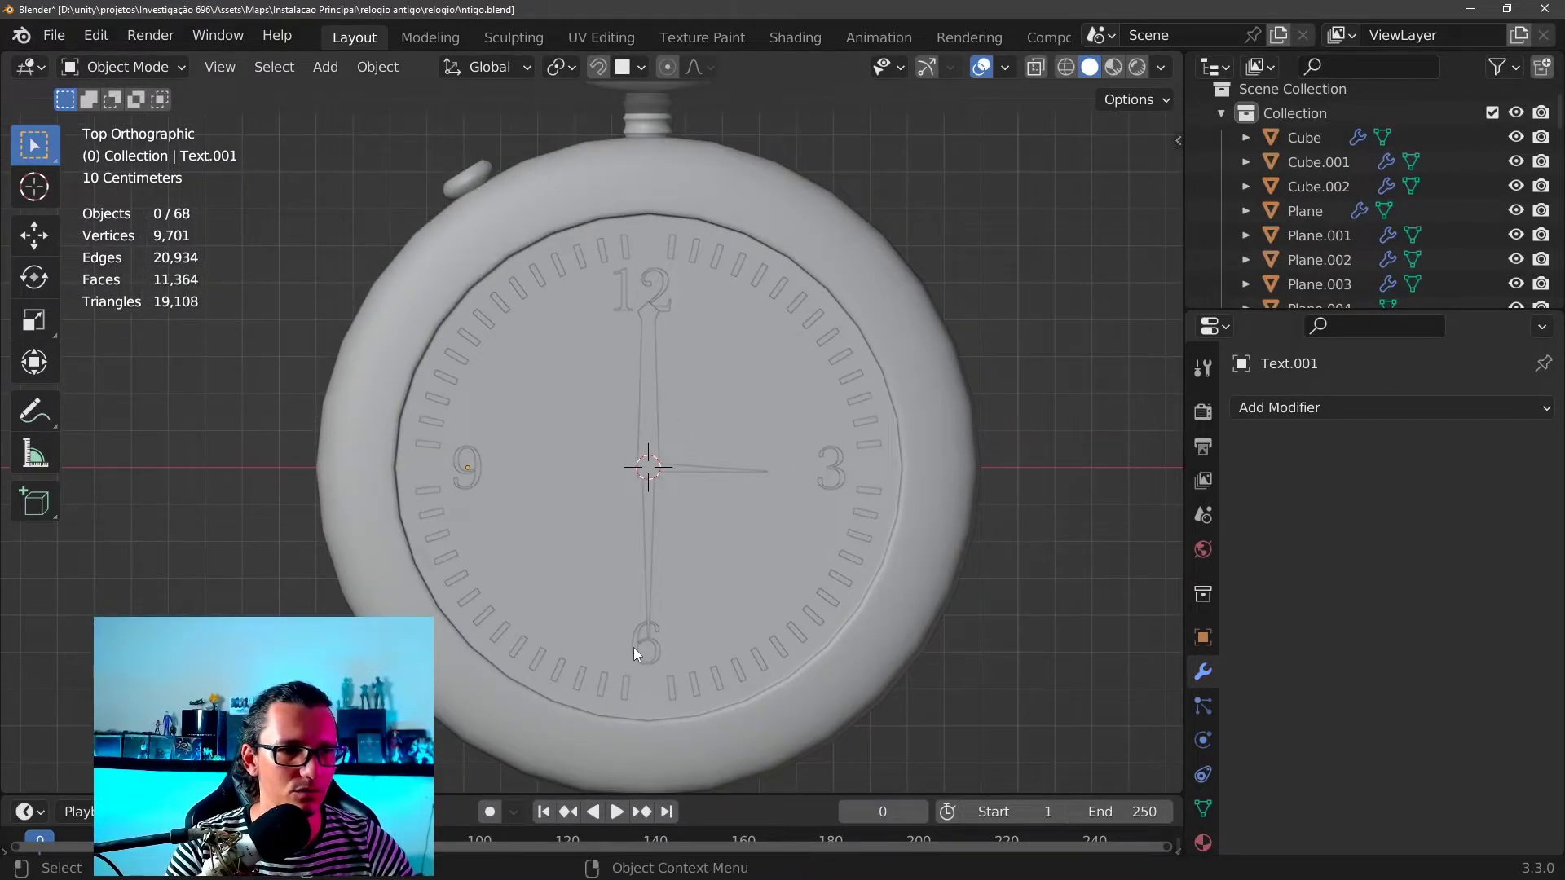
click(1031, 70)
scroll(776, 420, up, 1)
scroll(776, 419, up, 1)
shift+middle_drag(819, 384, 757, 195)
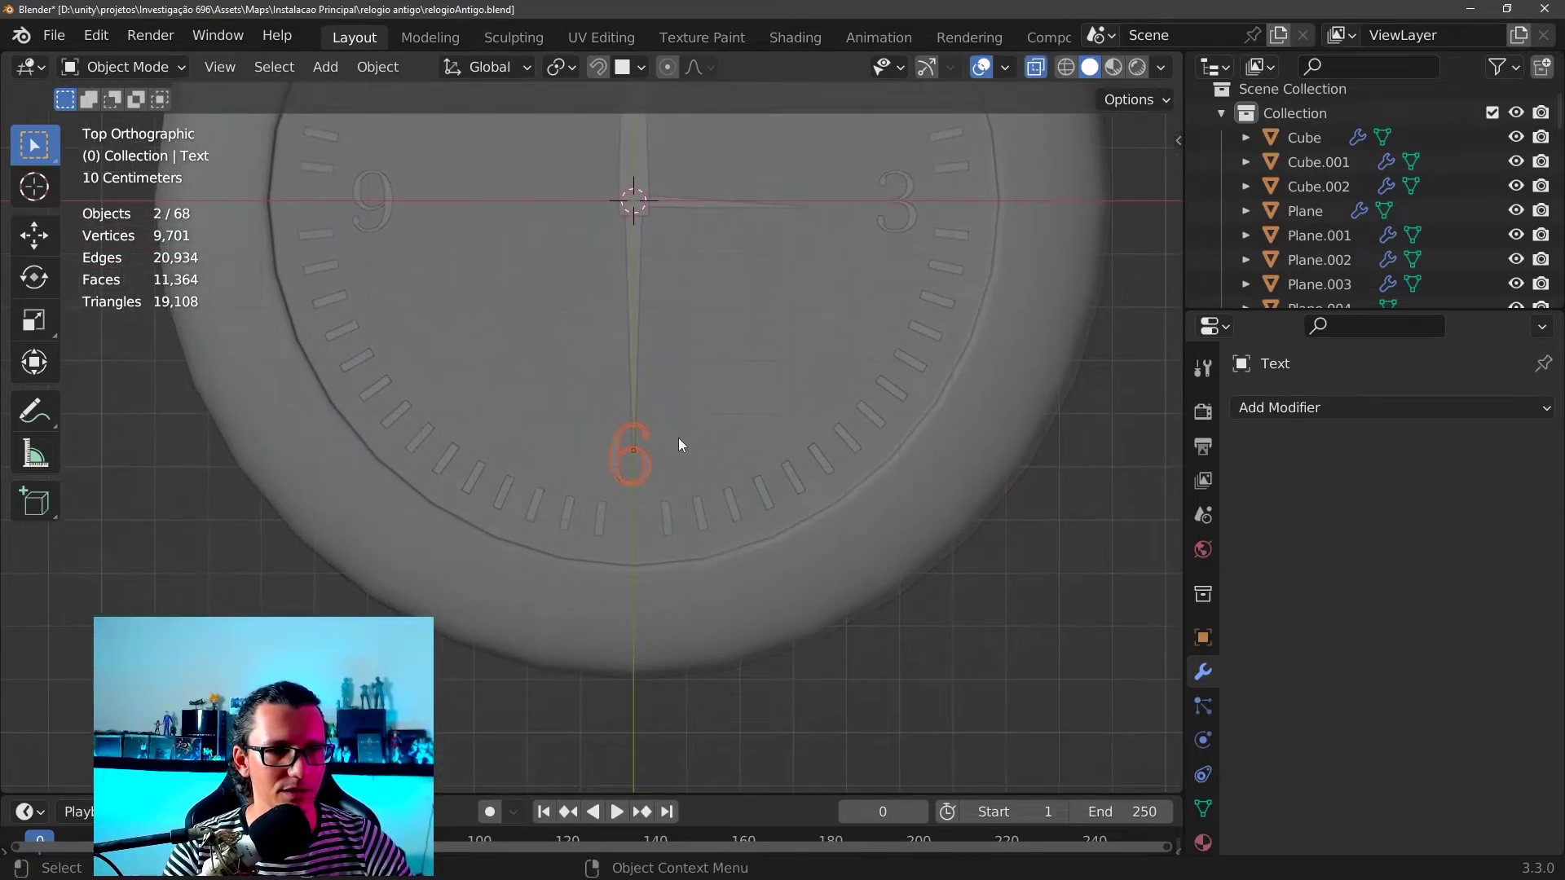
scroll(682, 444, up, 2)
shift+middle_drag(682, 444, 696, 319)
scroll(784, 275, up, 2)
mouse_move(785, 275)
shift+middle_down()
mouse_move(577, 423)
mouse_move(598, 253)
shift+middle_up()
scroll(577, 423, up, 3)
scroll(572, 377, down, 5)
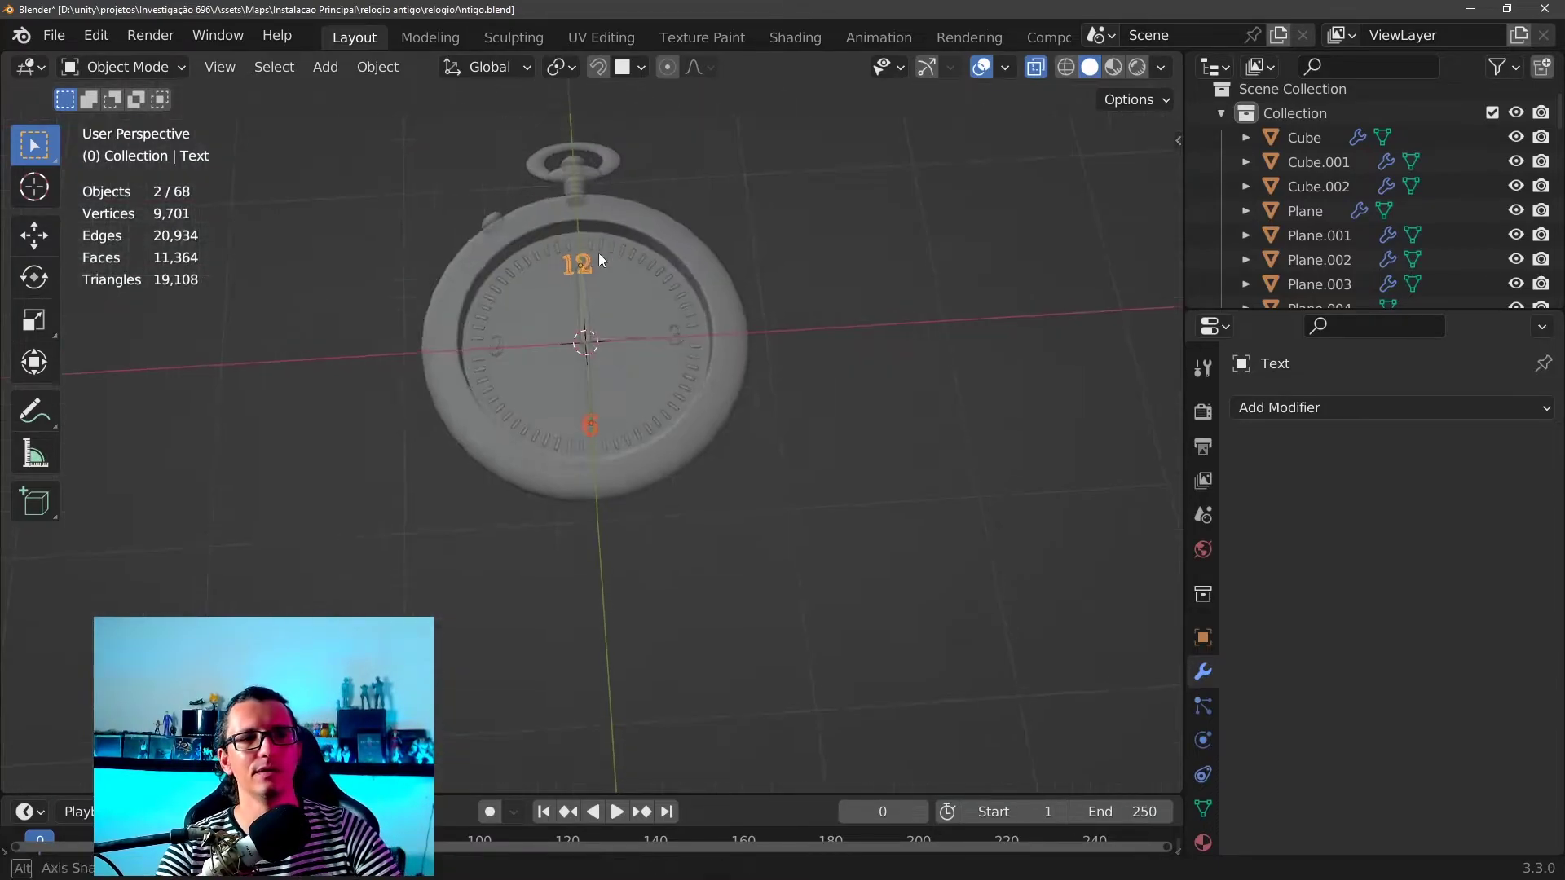
scroll(620, 297, up, 2)
scroll(622, 316, down, 2)
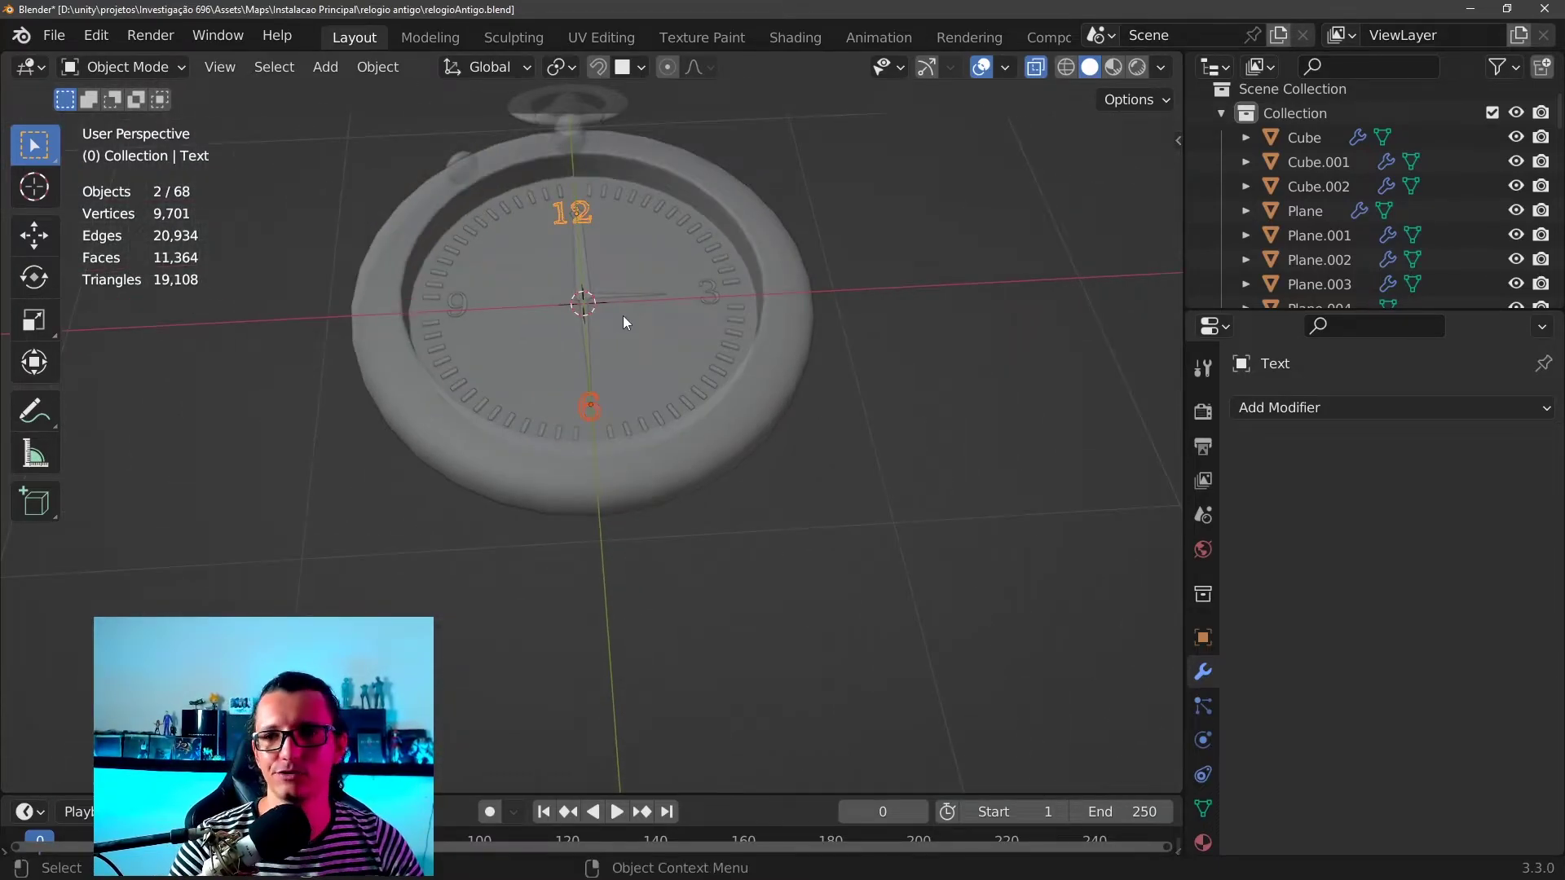
scroll(892, 338, down, 2)
click(890, 338)
scroll(800, 301, up, 3)
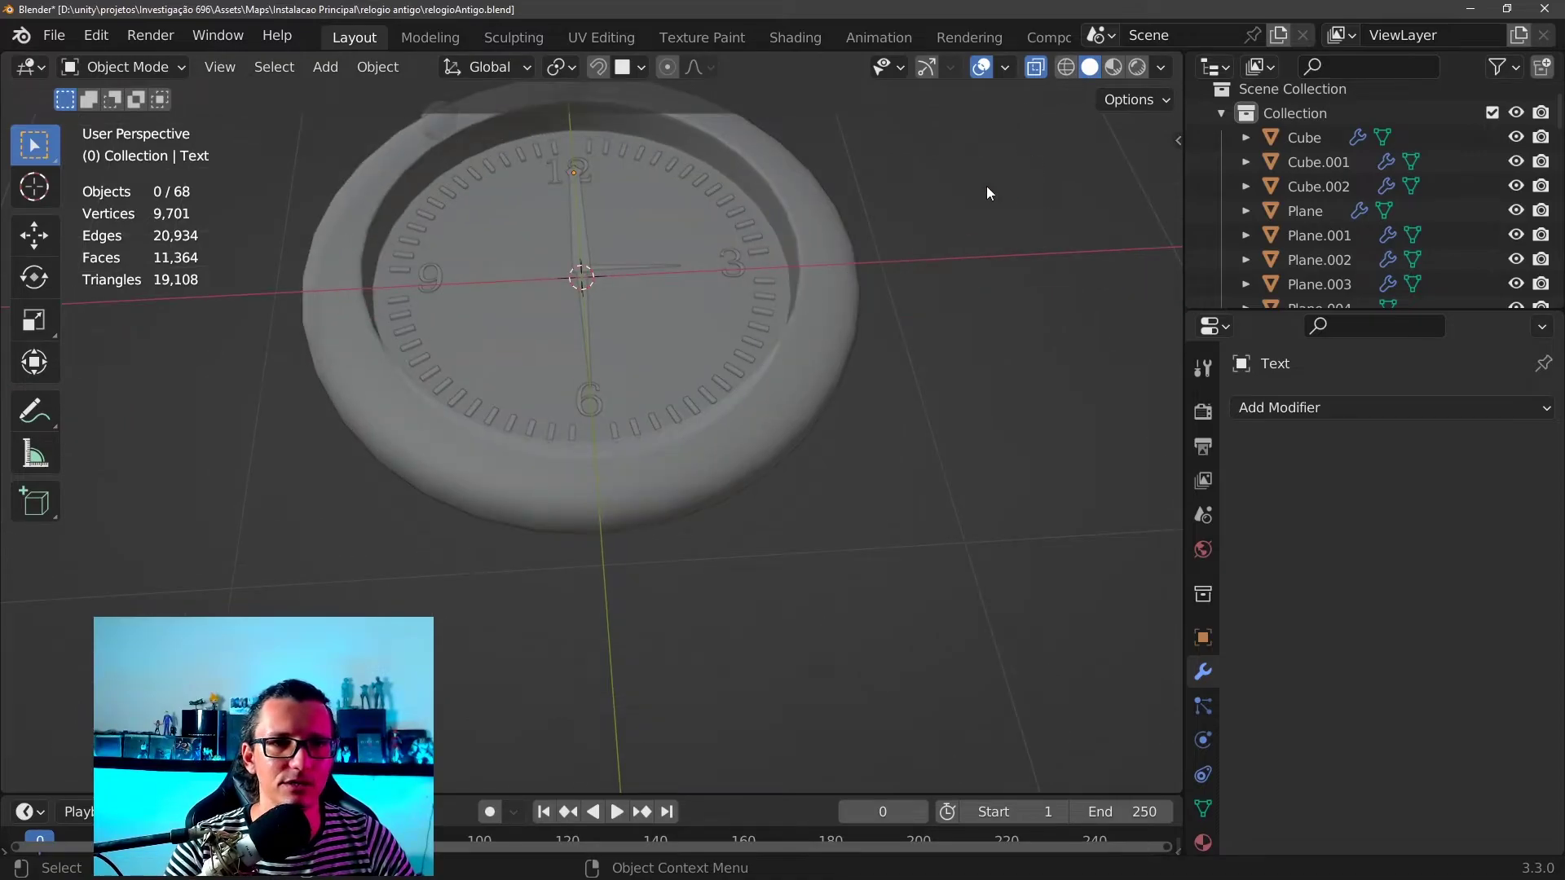
scroll(867, 287, down, 2)
scroll(869, 322, up, 3)
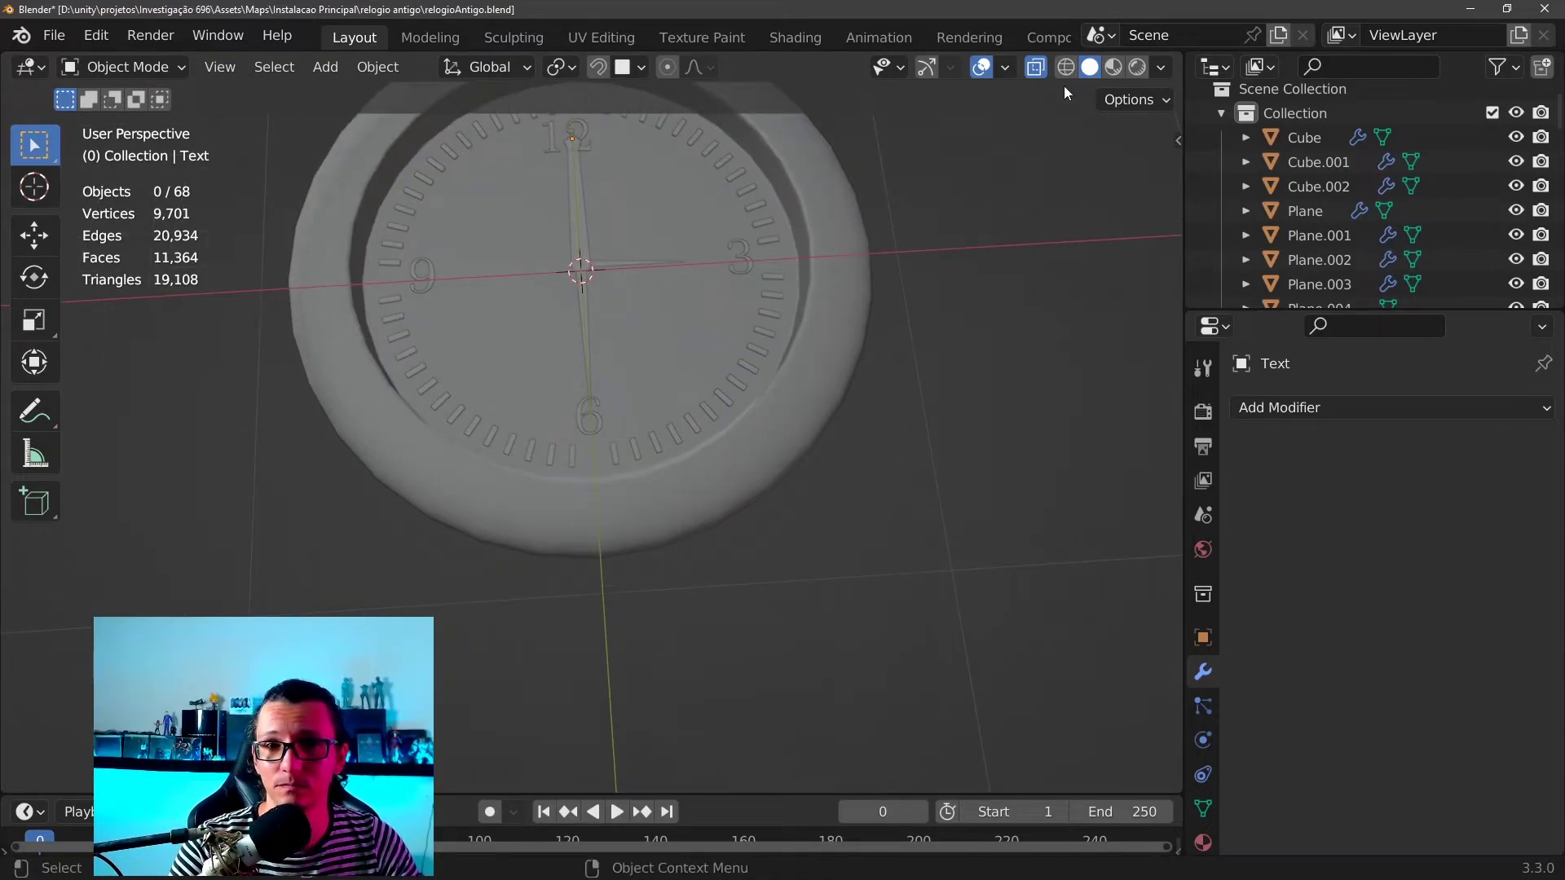
scroll(849, 300, down, 2)
Select the watch case, enter Edit Mode, then return to Object Mode
shift+middle_drag(843, 278, 813, 408)
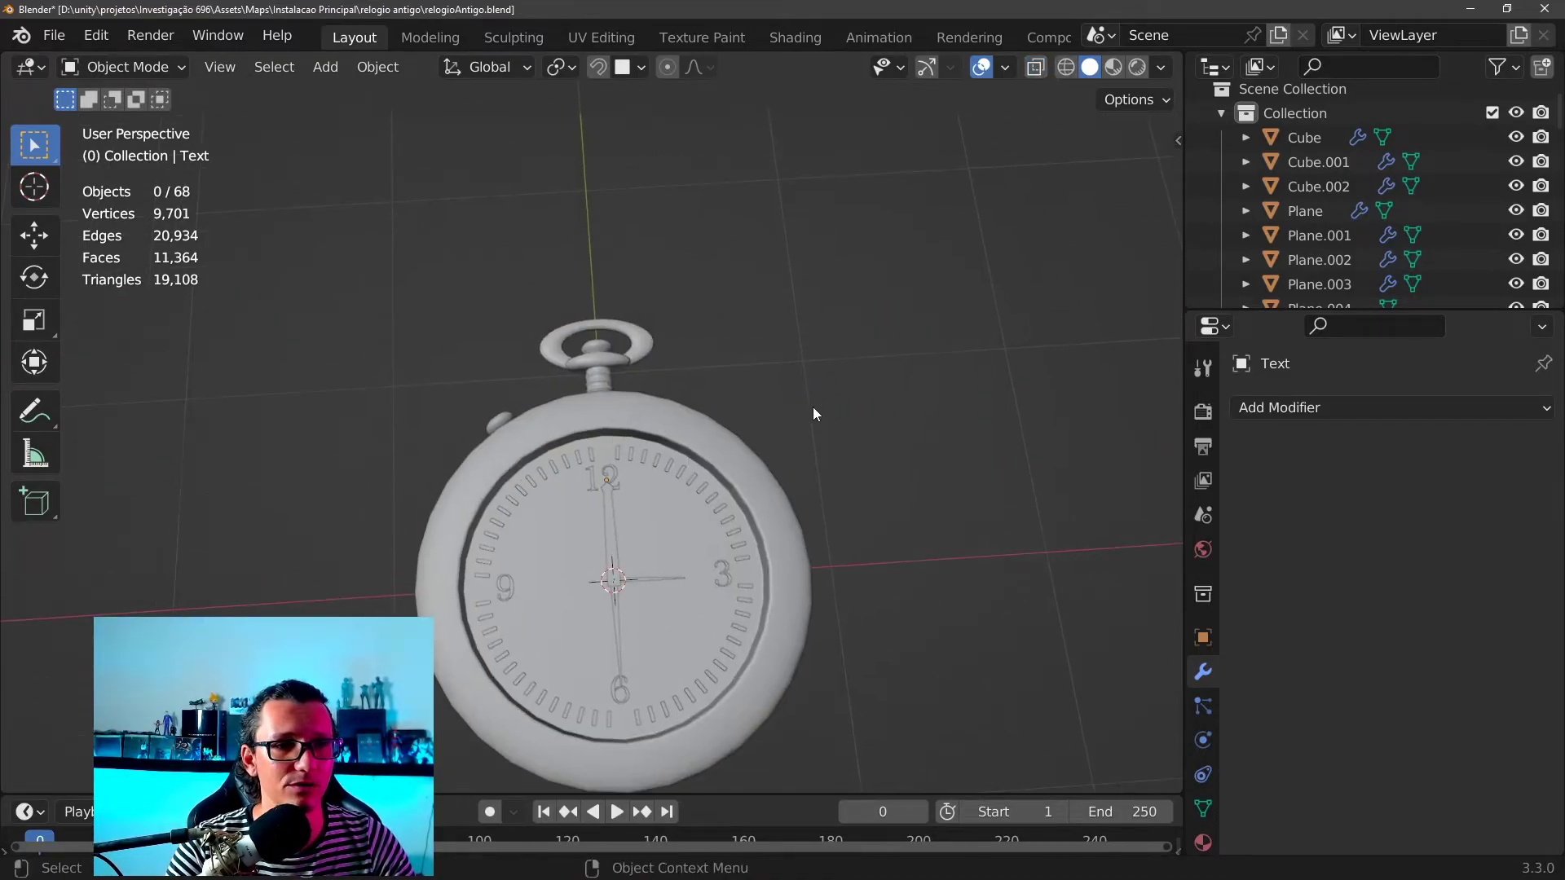
scroll(802, 344, up, 2)
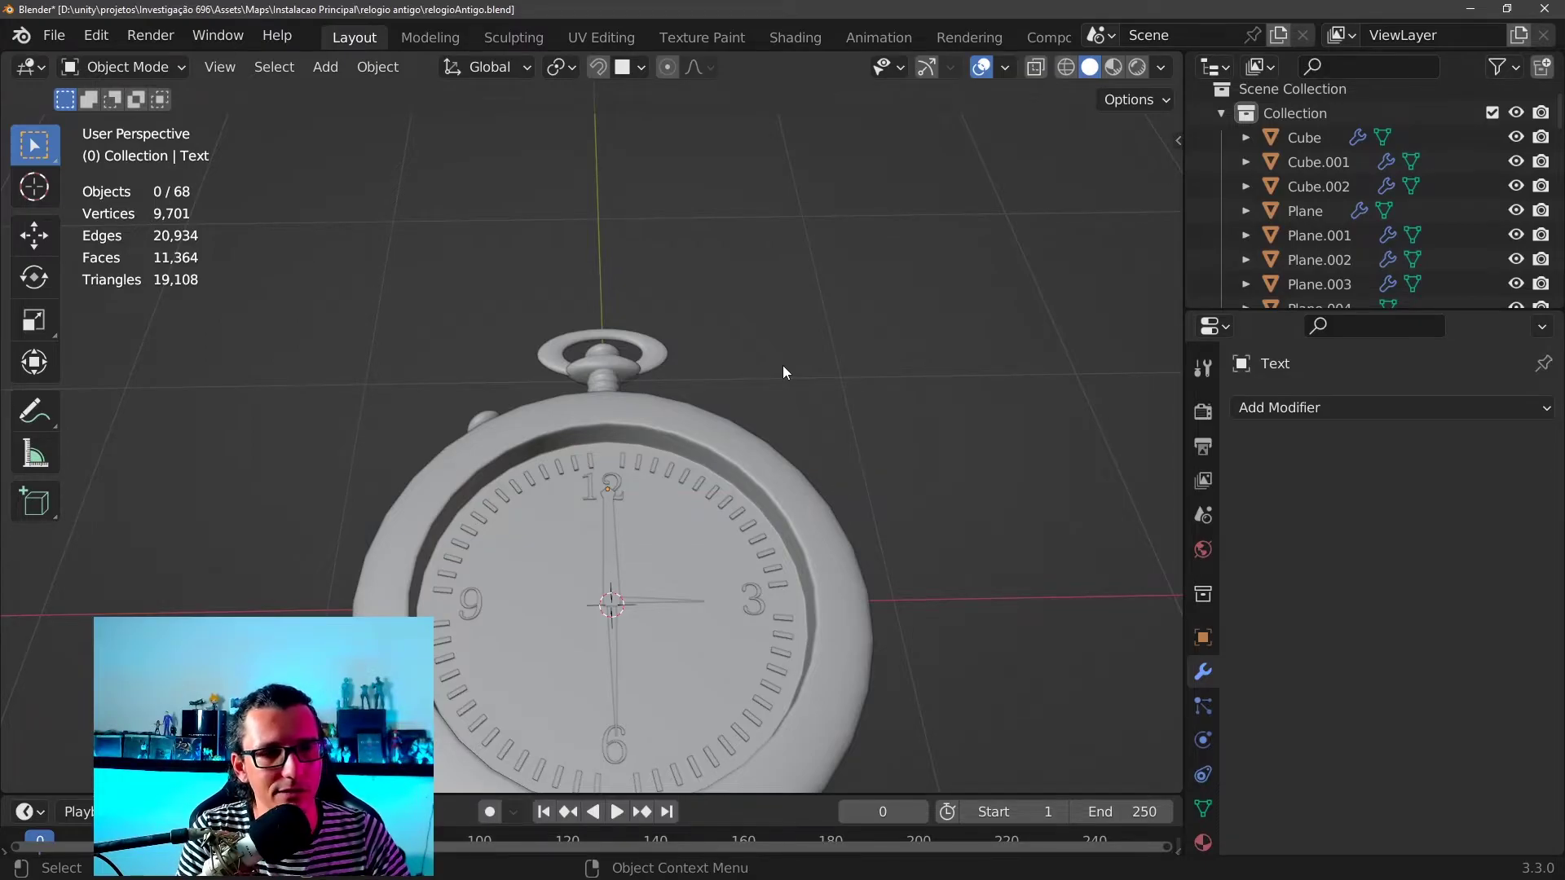
click(777, 448)
scroll(771, 451, down, 2)
key(ctrl+Tab)
click(848, 448)
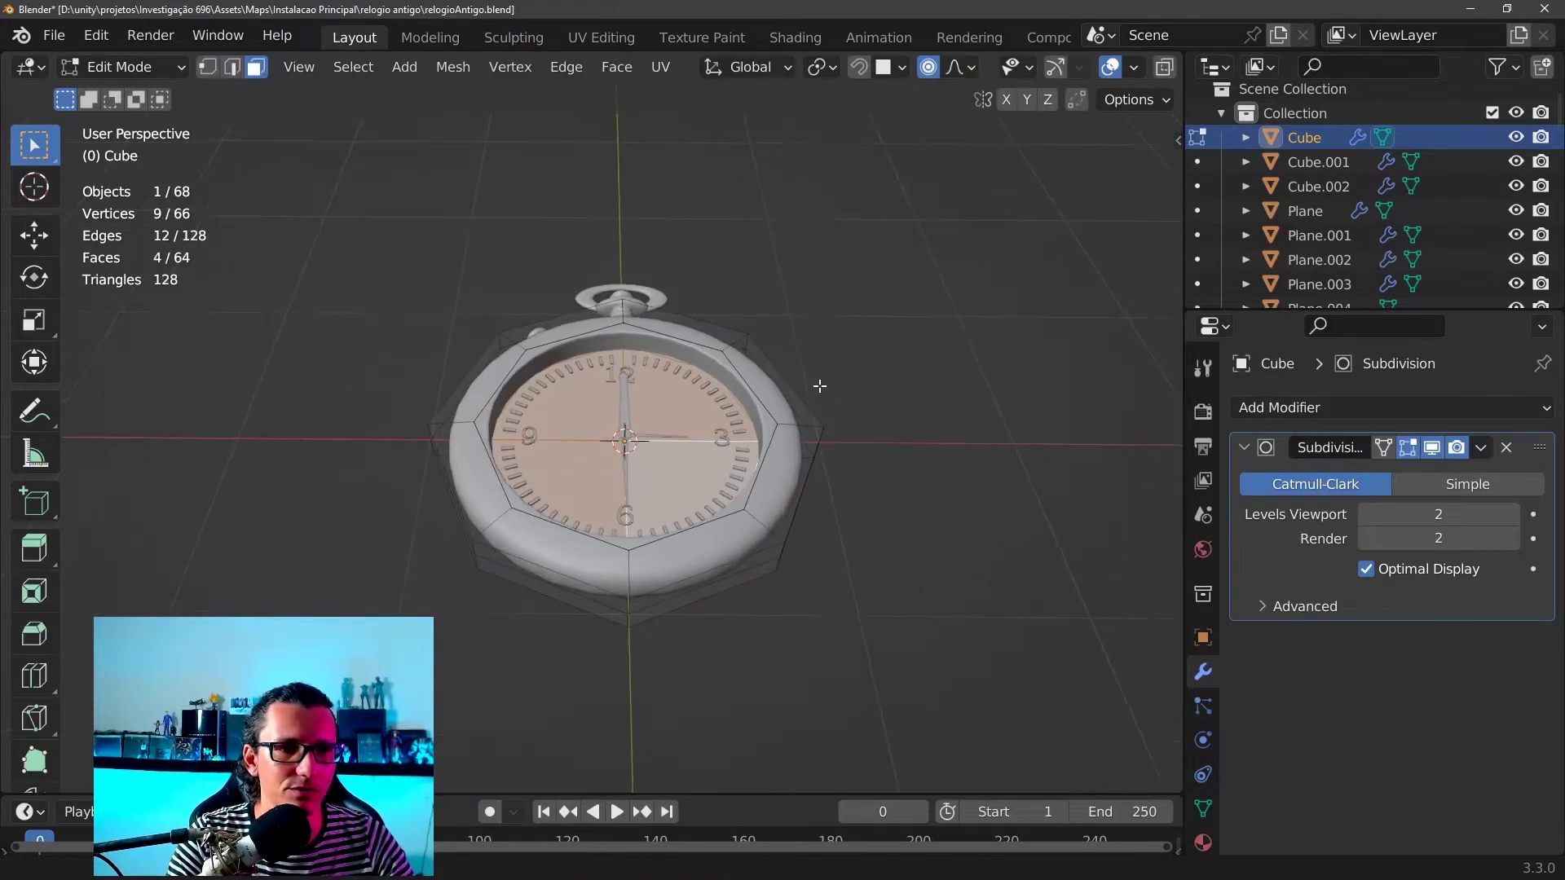
mouse_move(848, 449)
middle_down()
mouse_move(720, 376)
mouse_move(791, 297)
mouse_move(687, 327)
middle_up()
key(Tab)
Select Plane.010, cancel a move leaving it in place, and show the N sidebar
click(687, 330)
key(g)
right_click(814, 335)
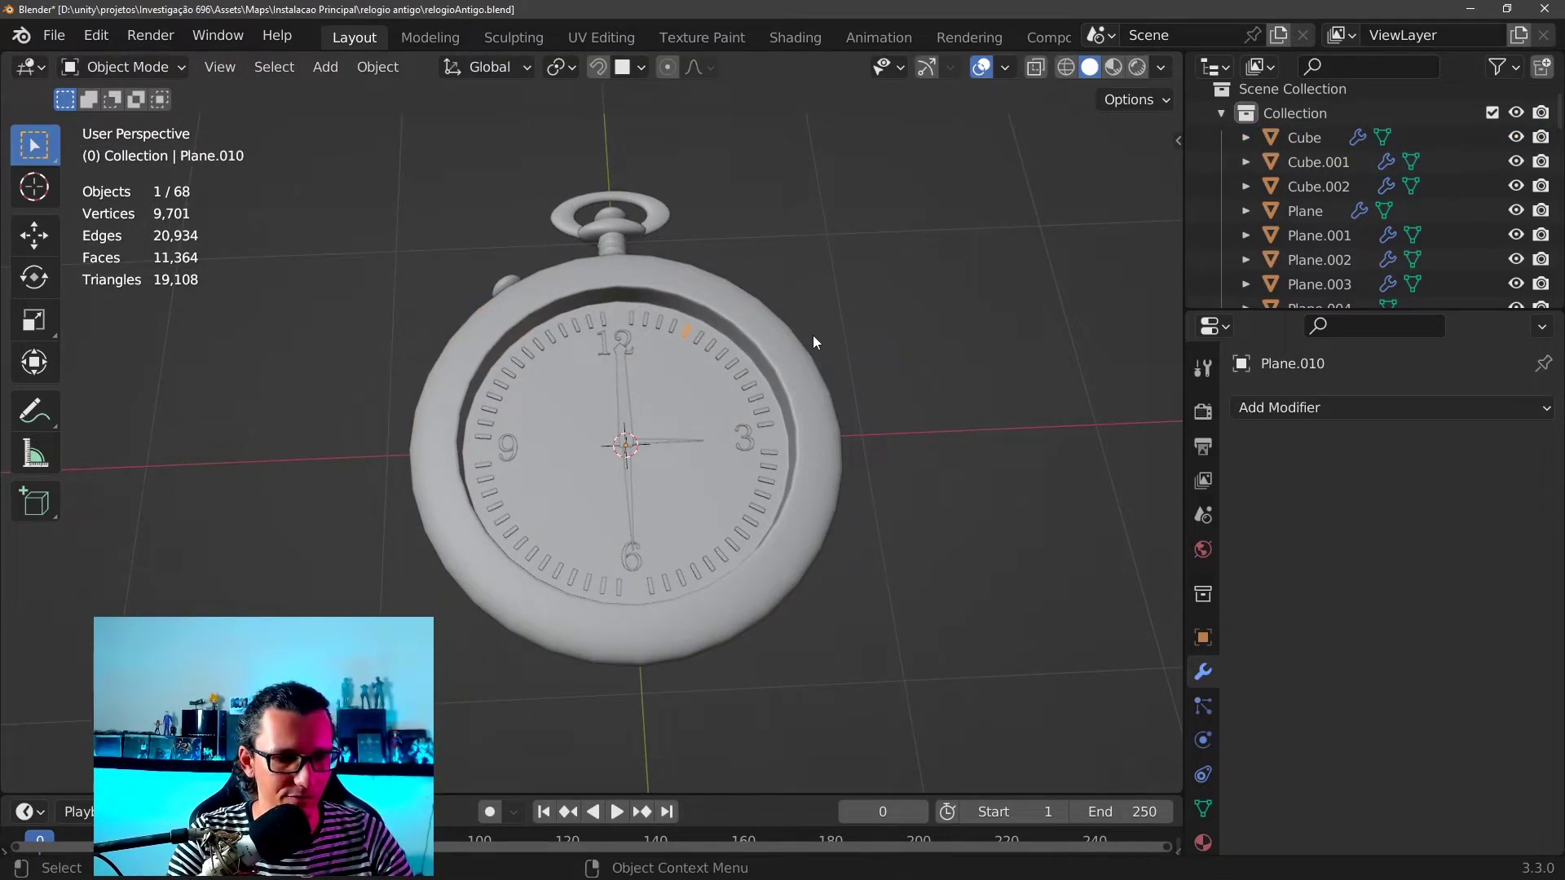
key(n)
scroll(1023, 609, down, 1)
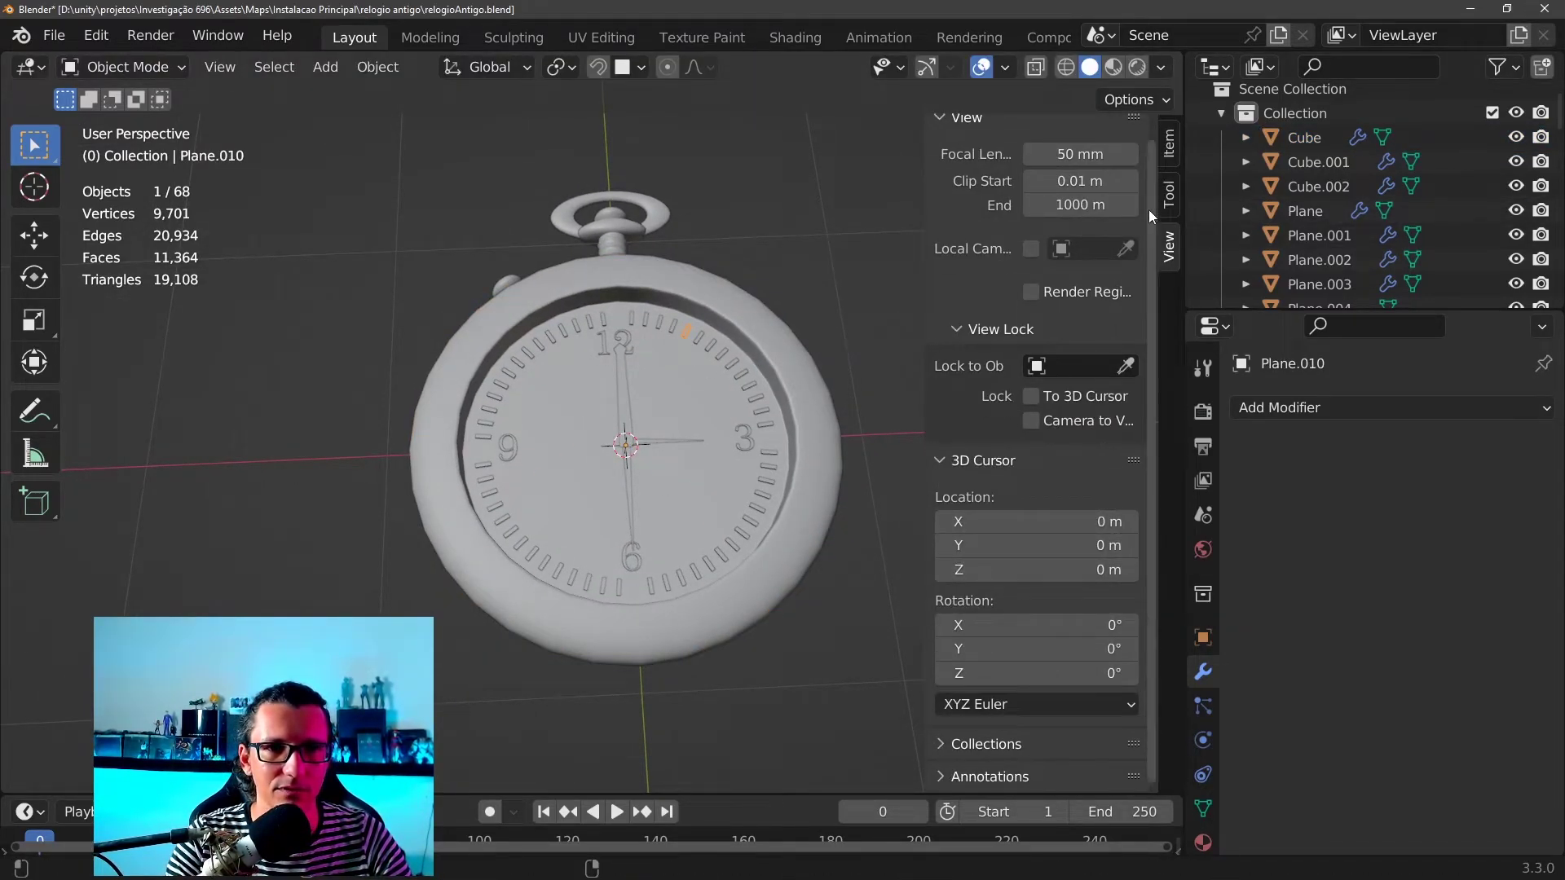
In the Item tab, inspect transforms of the Torus, Cube.001, Cube.002 and hand Plane, then deselect
click(1170, 142)
click(657, 215)
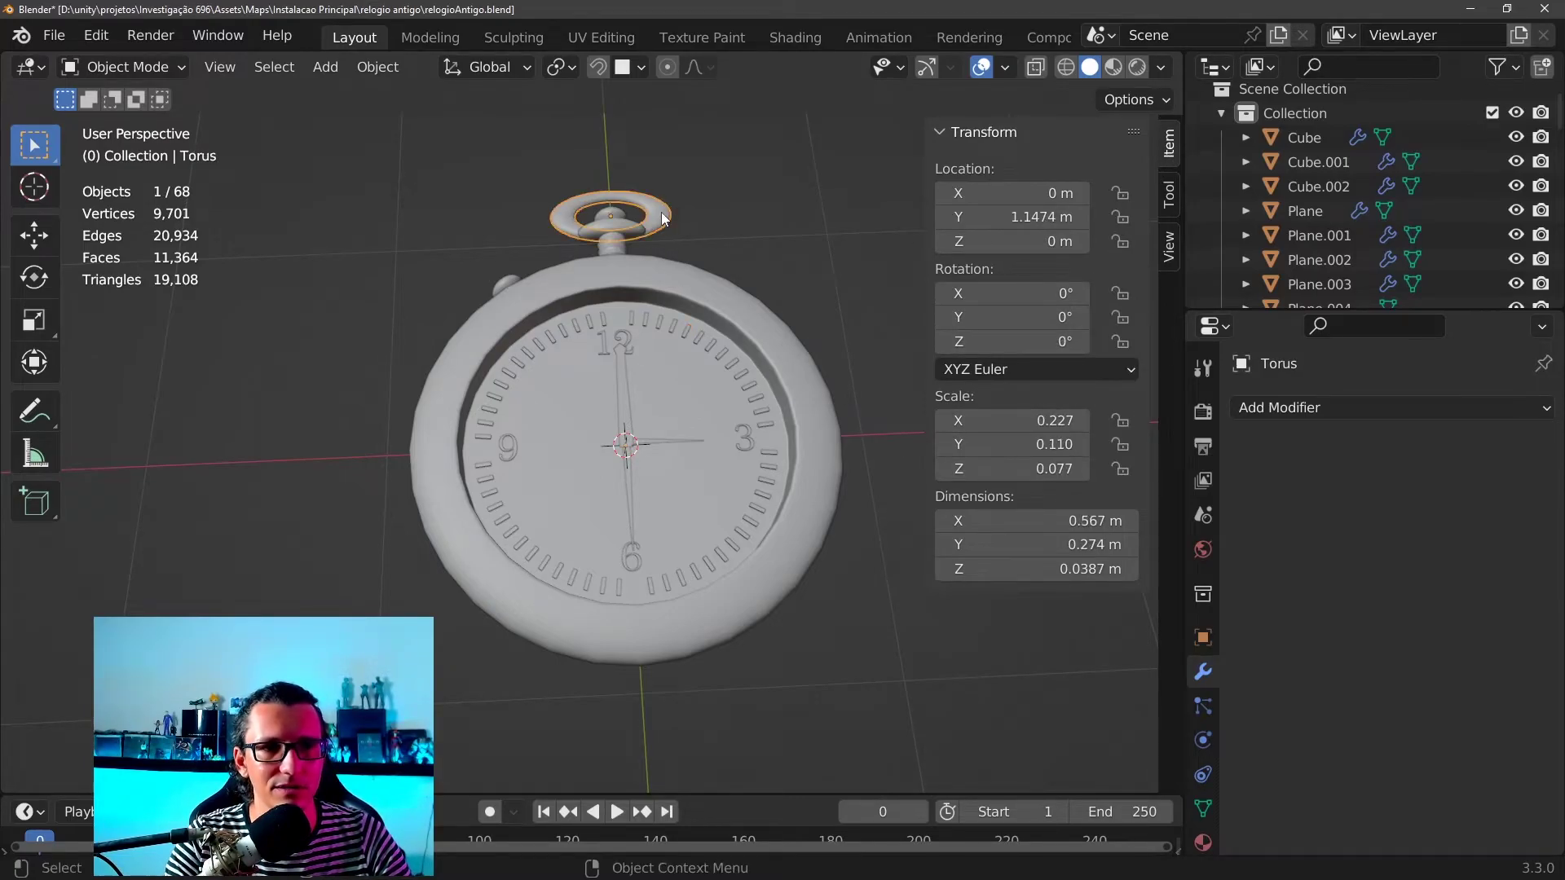
click(628, 241)
click(504, 281)
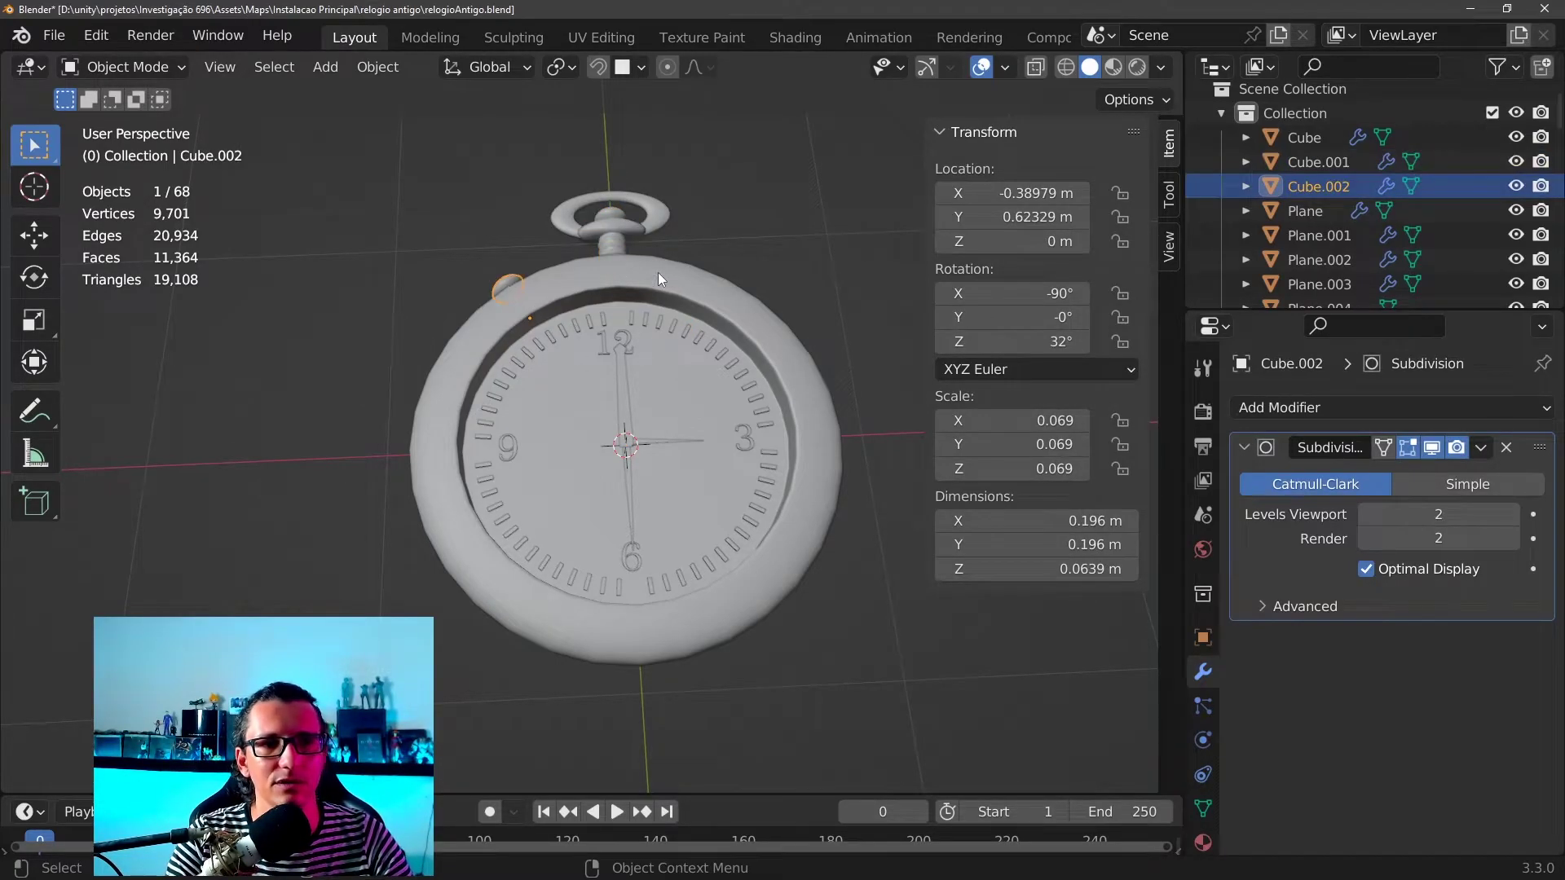
click(624, 360)
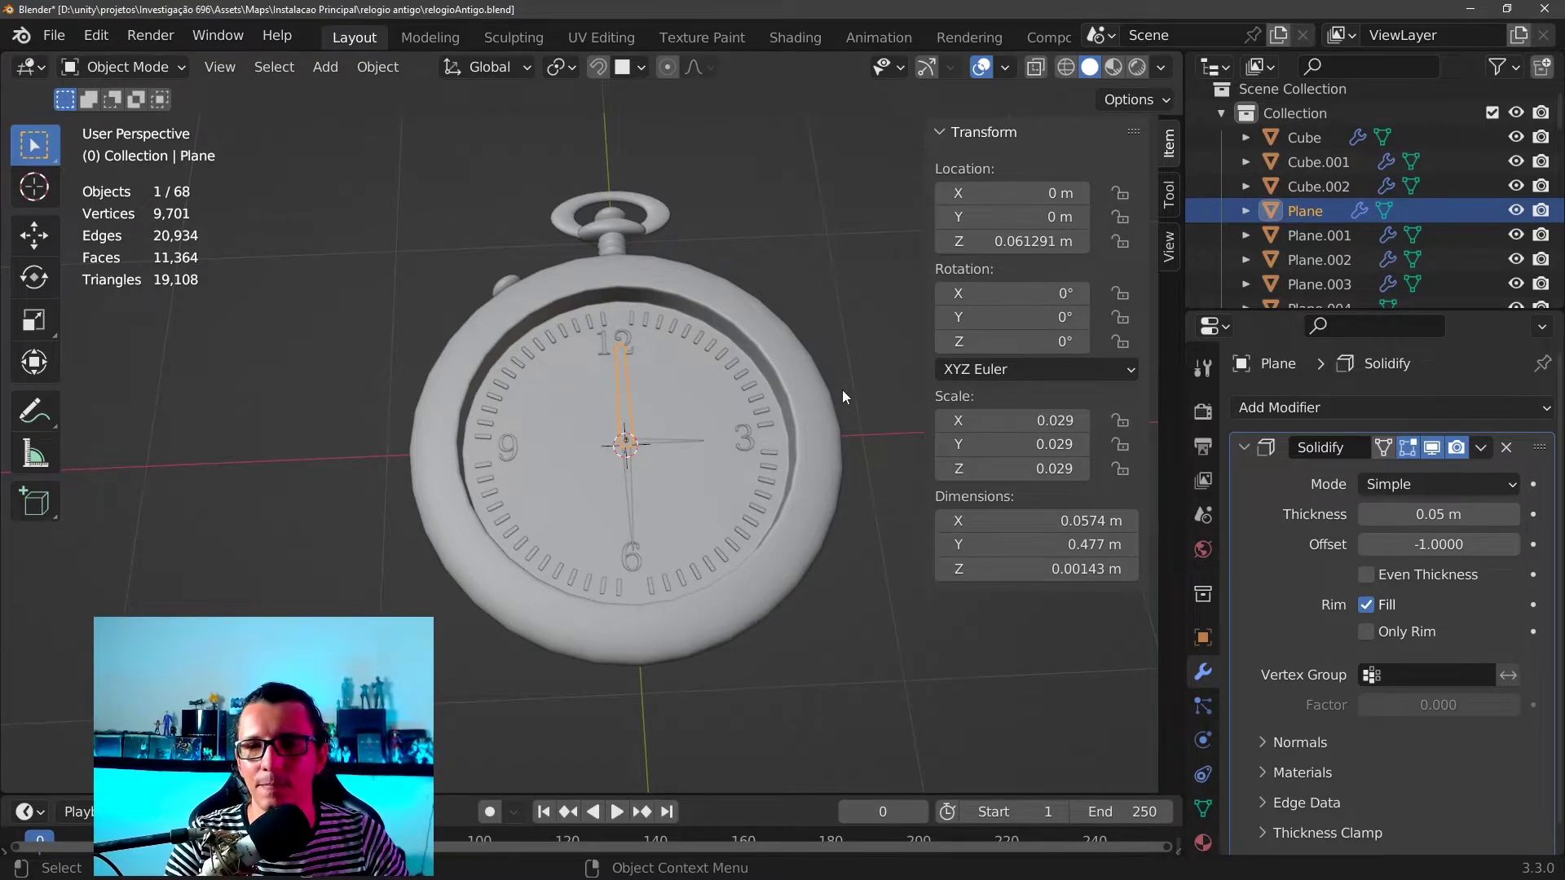
click(858, 444)
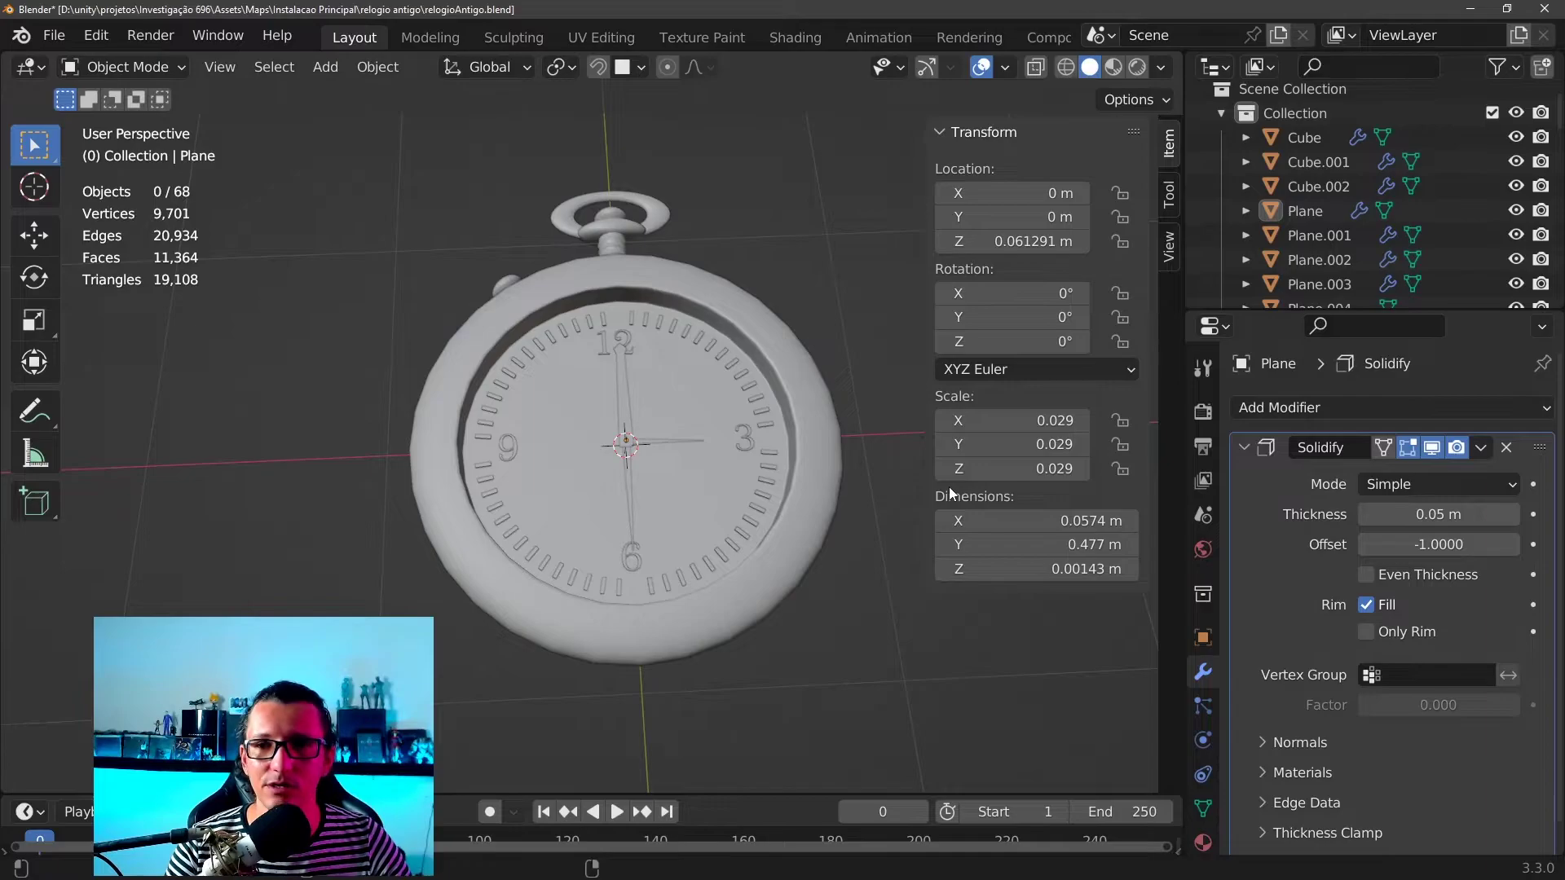
scroll(873, 602, up, 4)
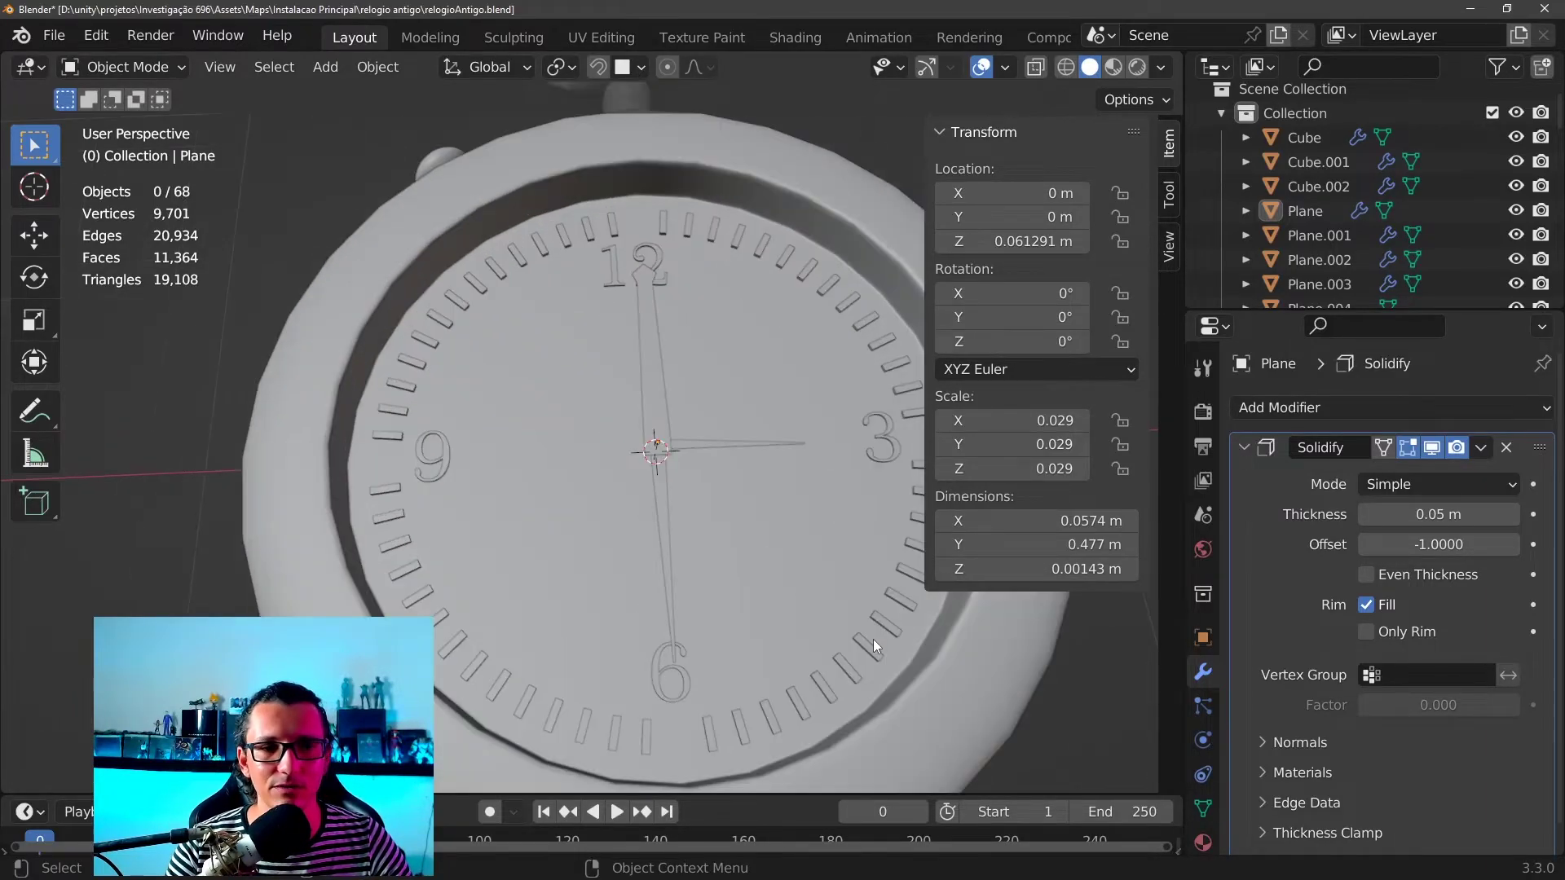
scroll(887, 611, down, 3)
middle_drag(850, 517, 632, 474)
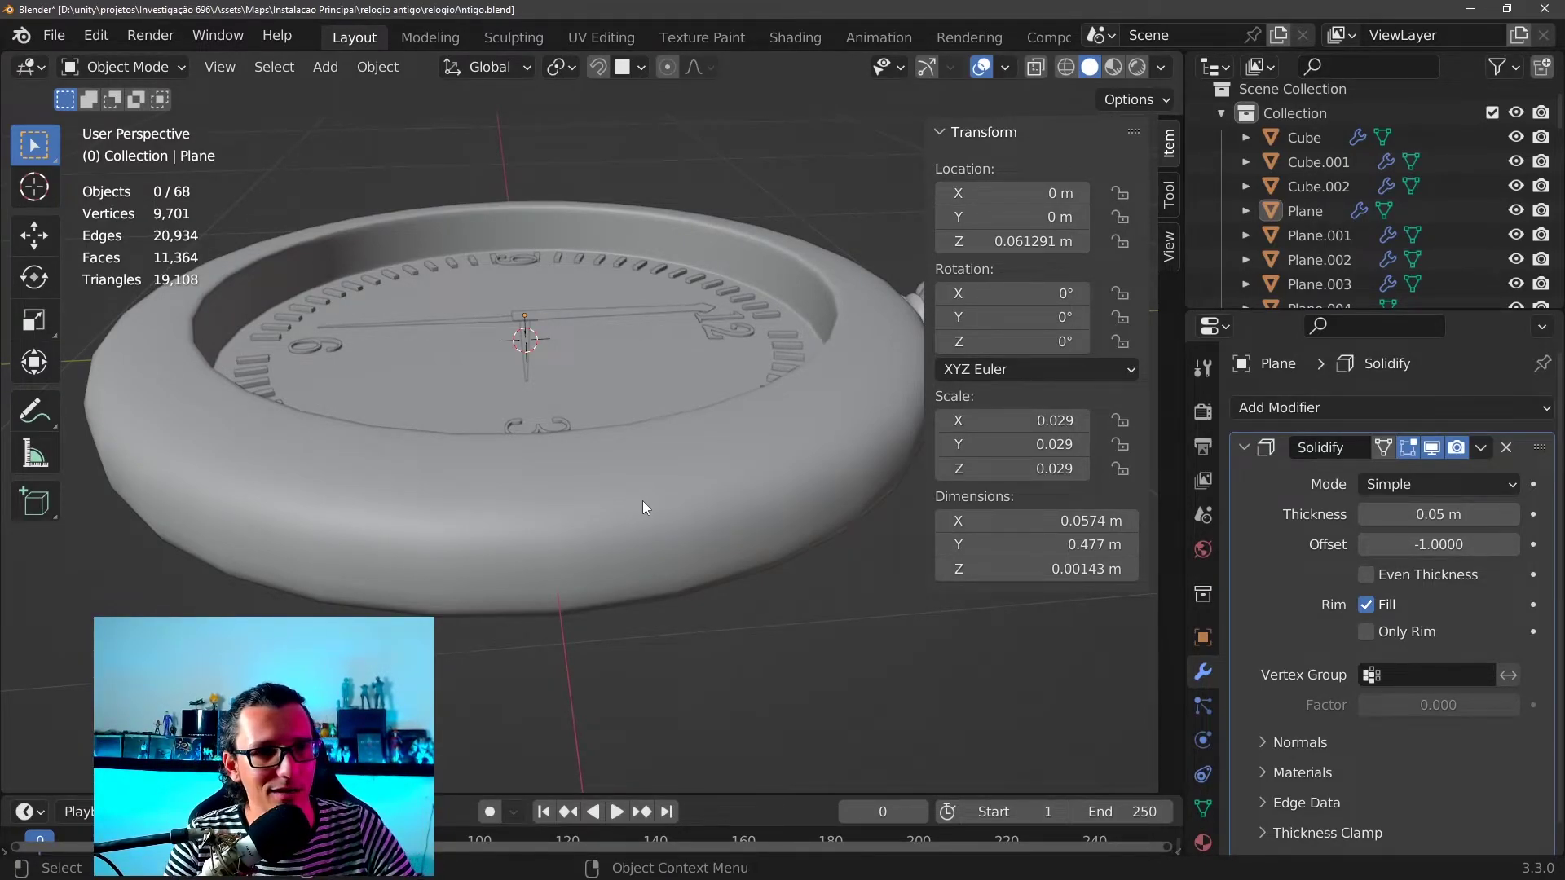
mouse_move(642, 499)
middle_down()
mouse_move(663, 430)
mouse_move(785, 493)
mouse_move(910, 504)
middle_up()
scroll(664, 428, up, 5)
scroll(795, 485, down, 5)
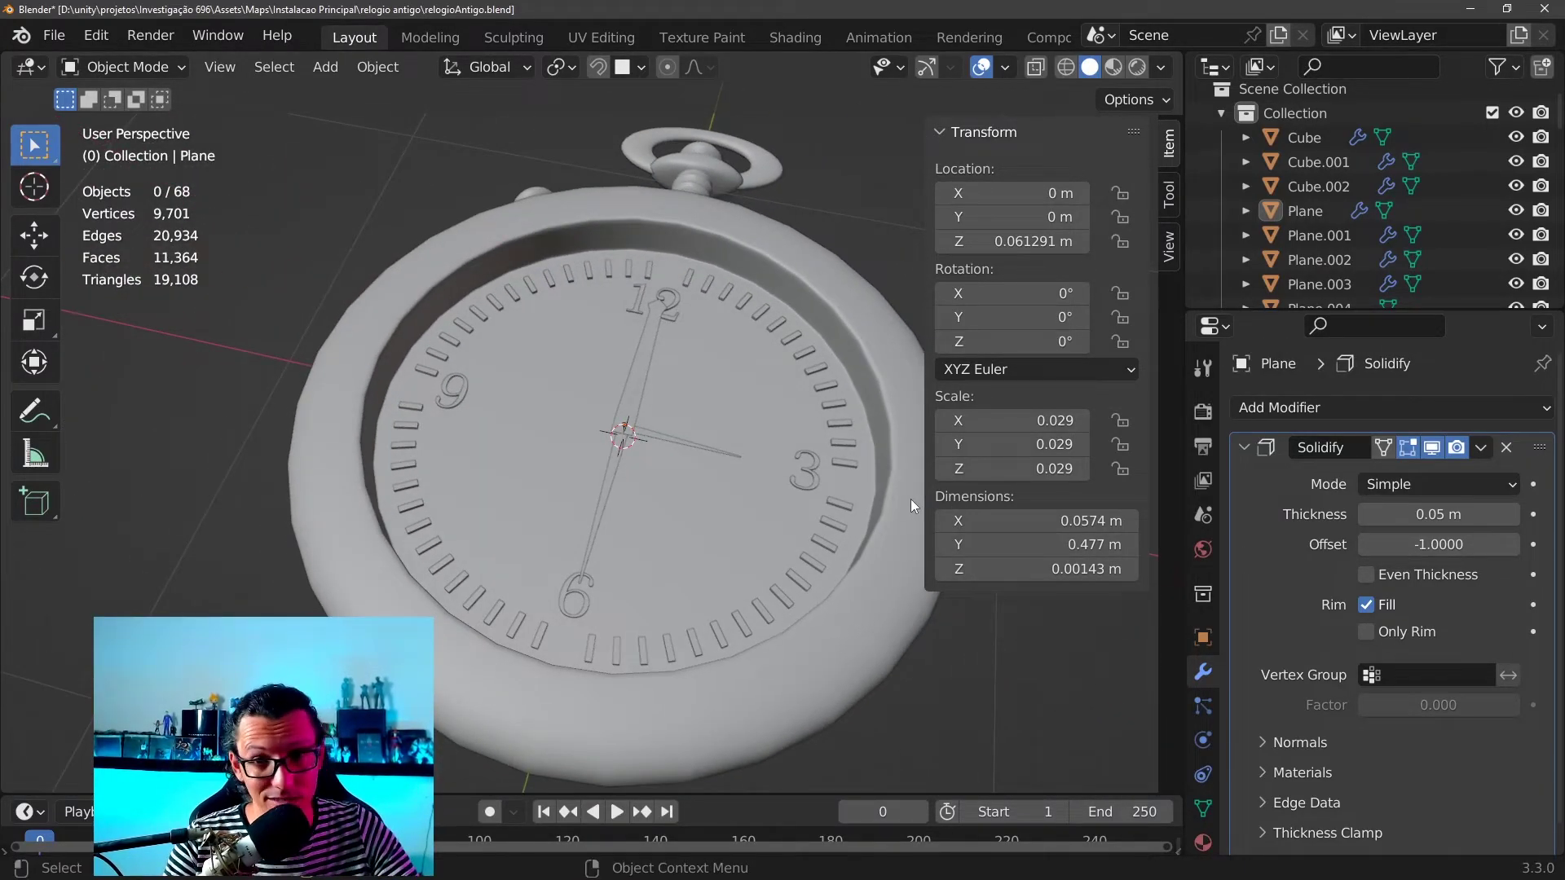